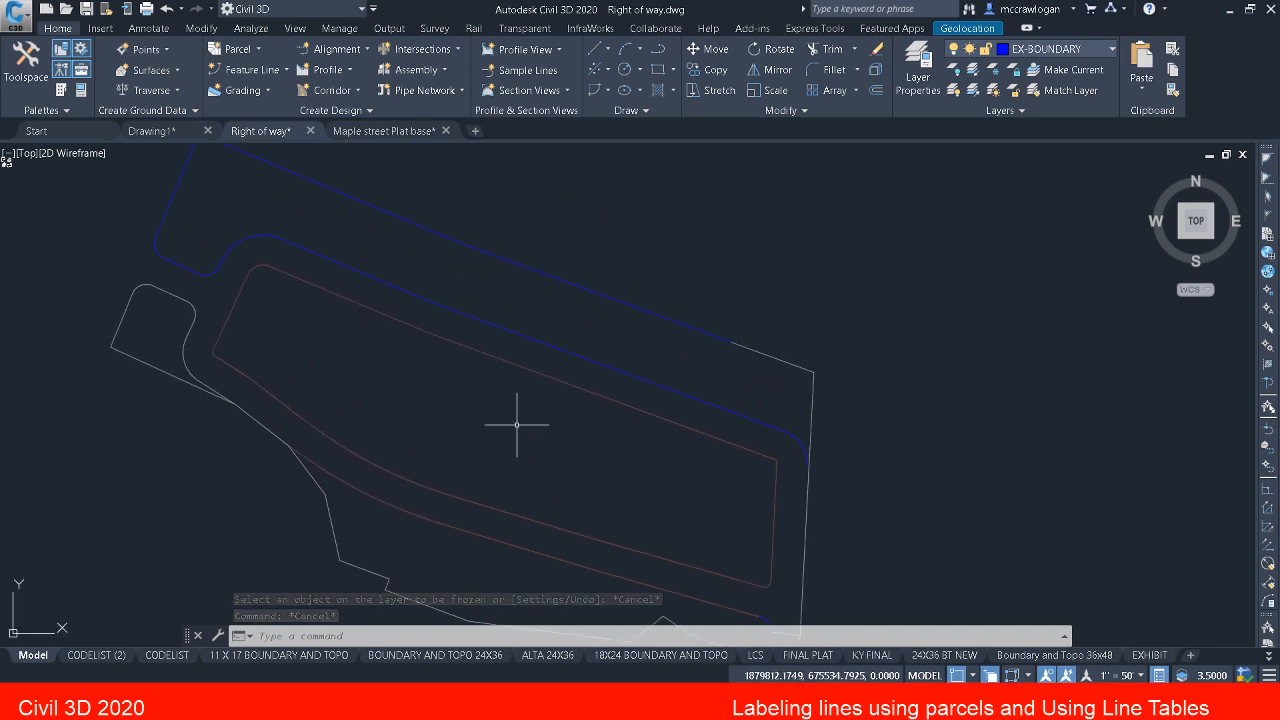
Step: Examine the blue boundary polyline, the grey boundary polyline on the east side and the southern sidewalk polyline
scroll(516, 424, "down", 2)
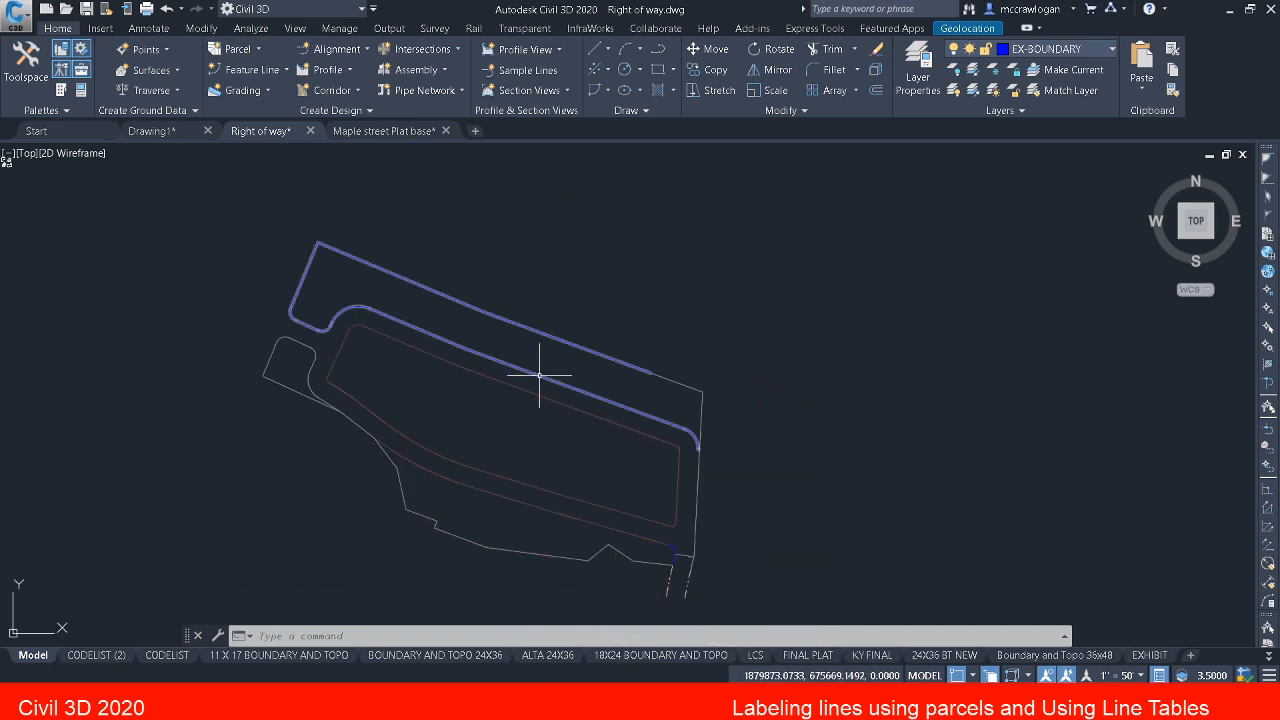
left_click(543, 371)
key("Escape")
key("Escape")
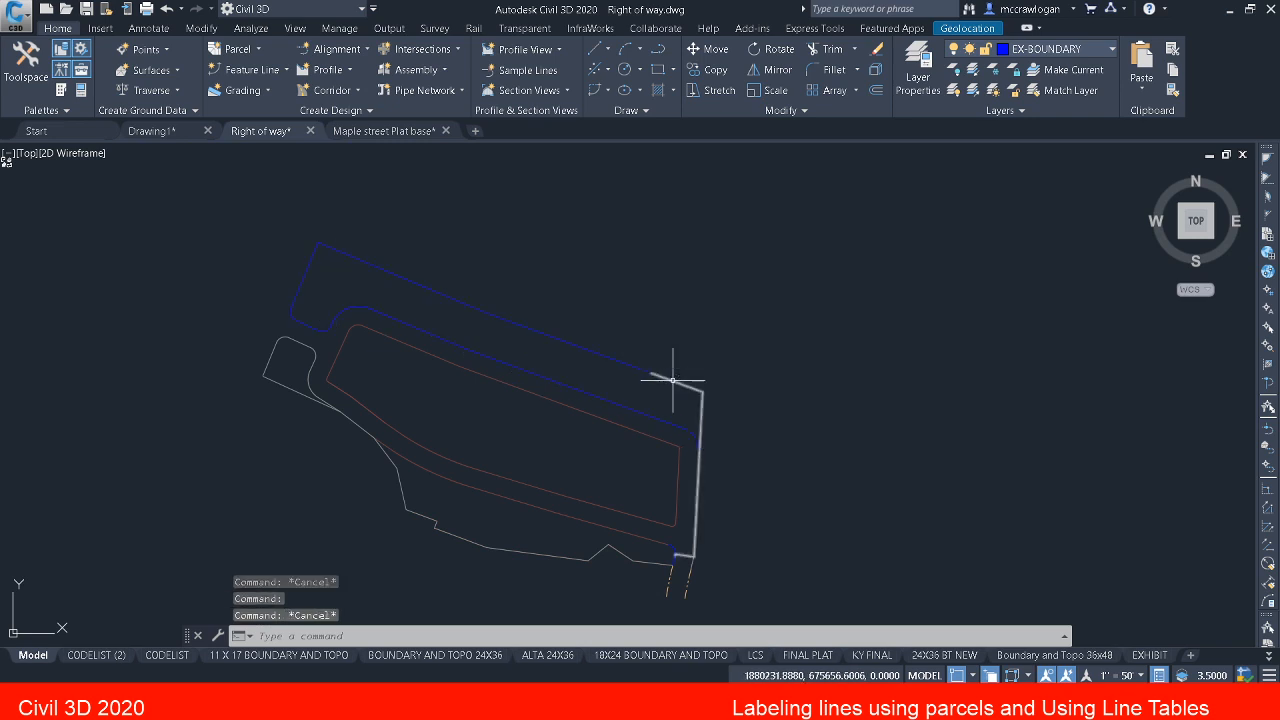
left_click(673, 380)
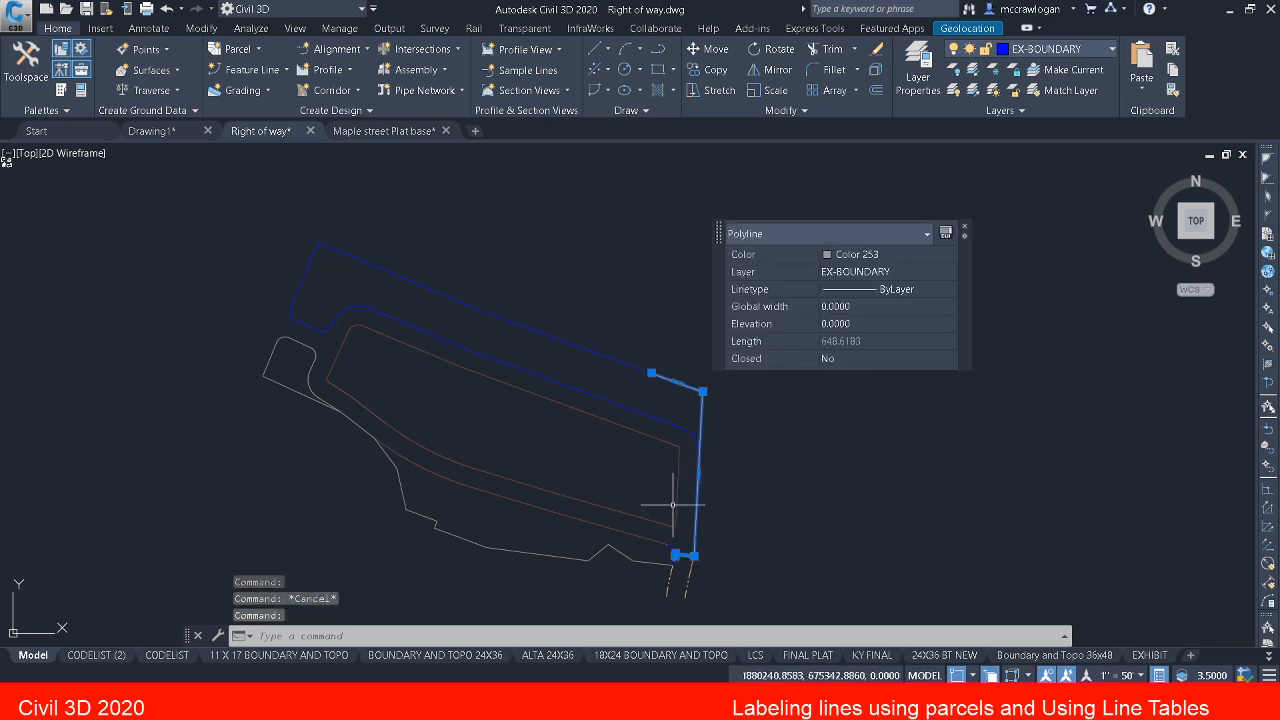
key("Escape")
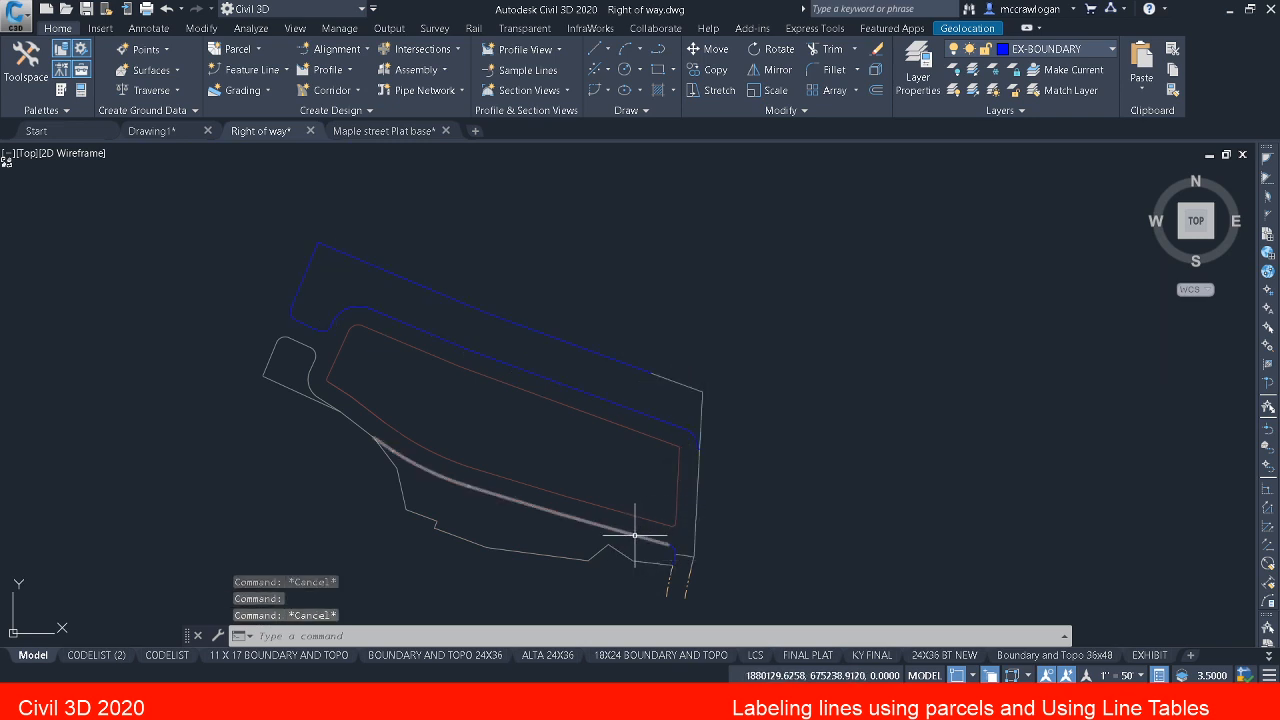
left_click(634, 535)
scroll(674, 537, "up", 2)
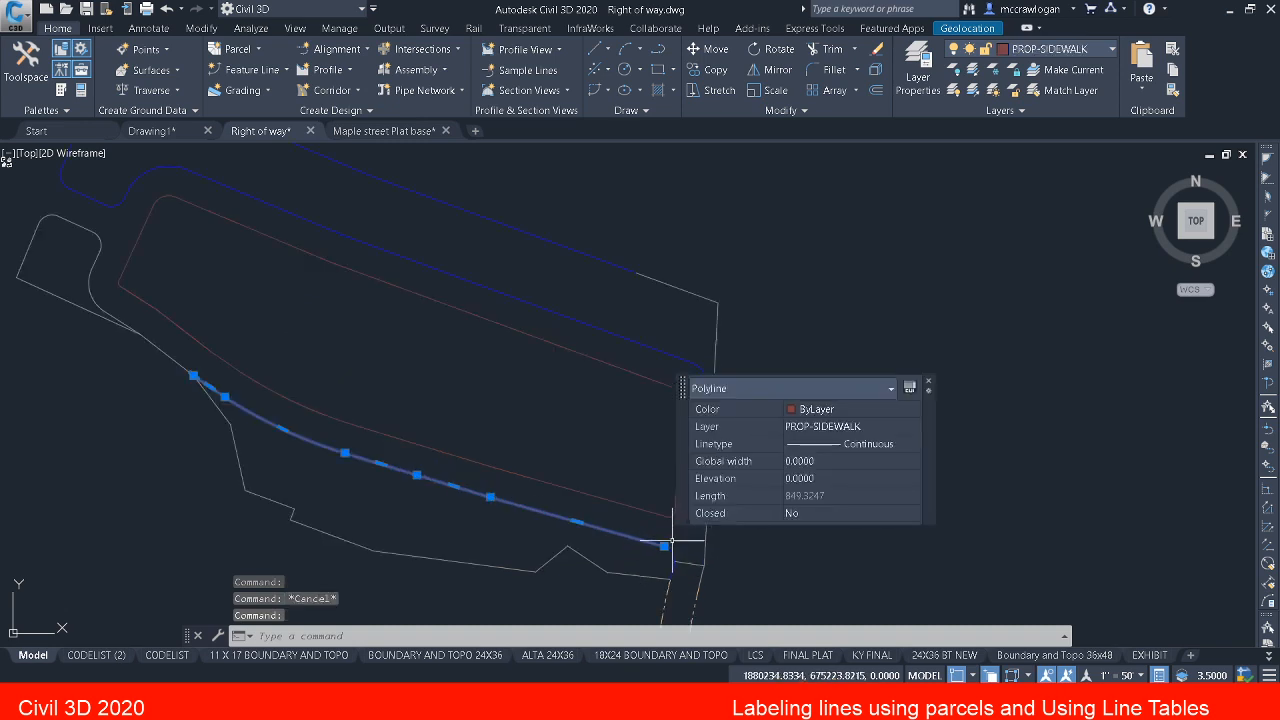
key("Escape")
middle_click_drag(443, 509, 634, 480)
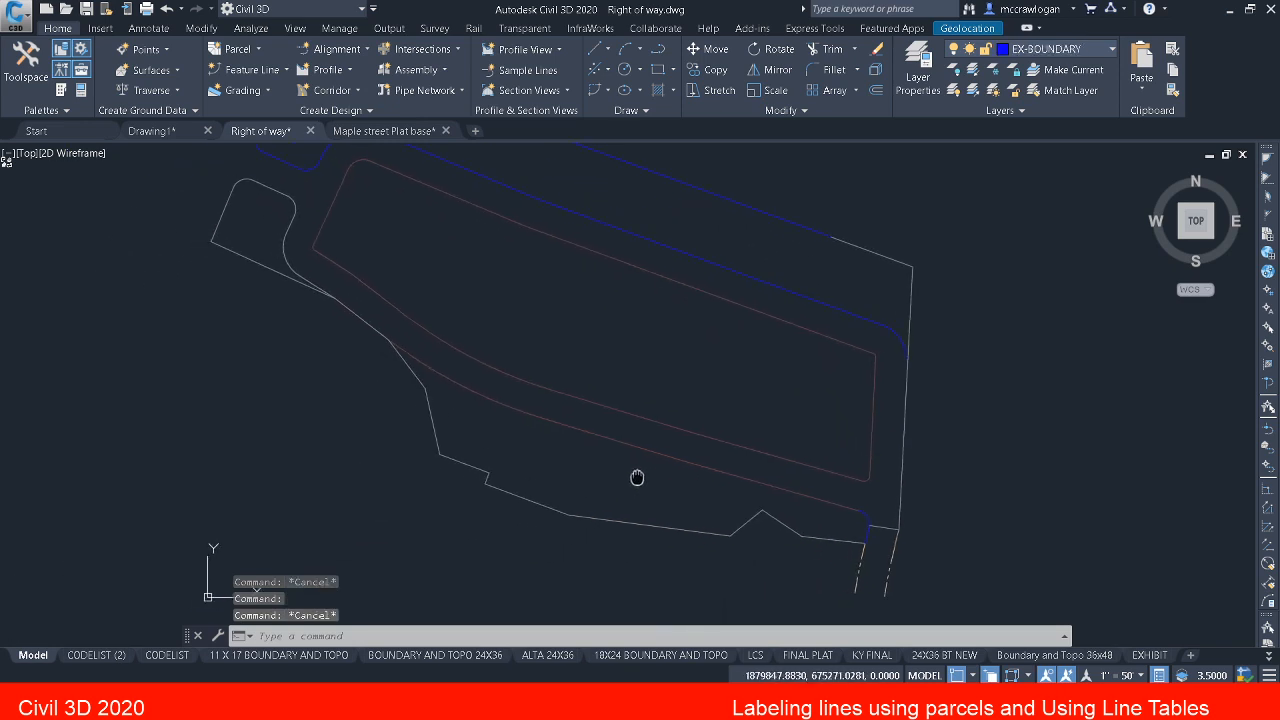
middle_click_drag(543, 434, 554, 427)
key("Escape")
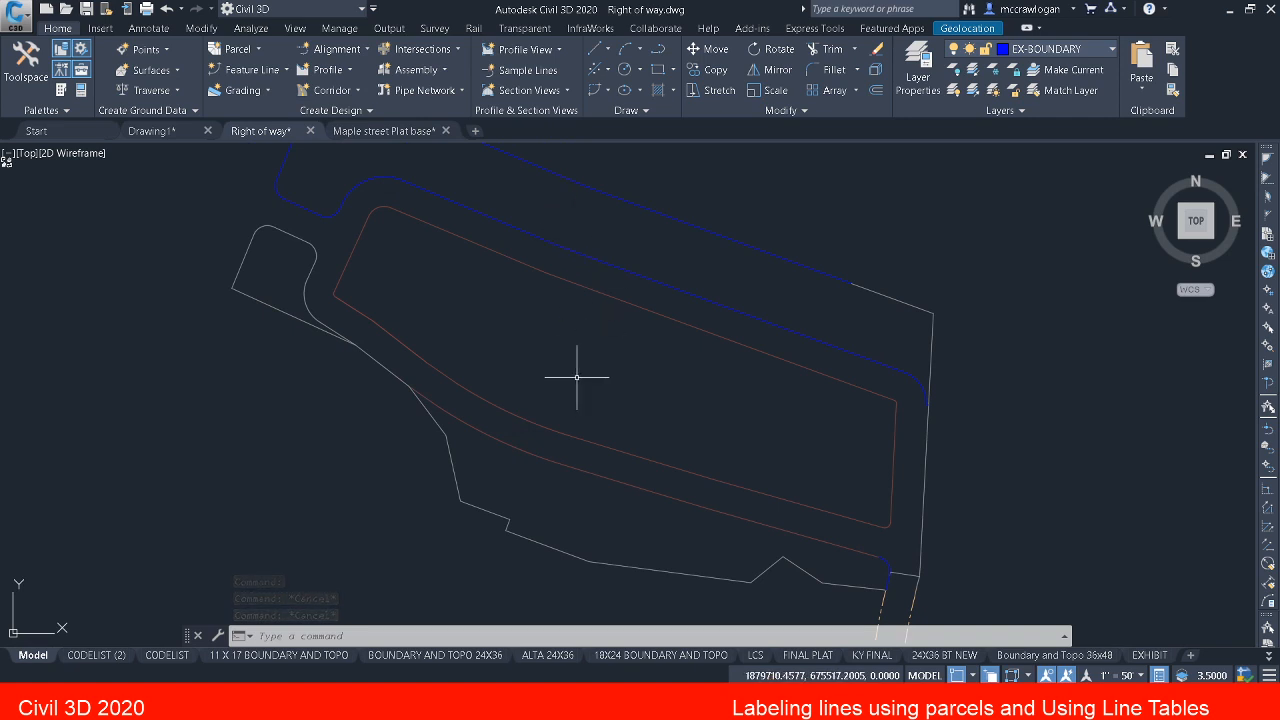
middle_click_drag(586, 414, 560, 403)
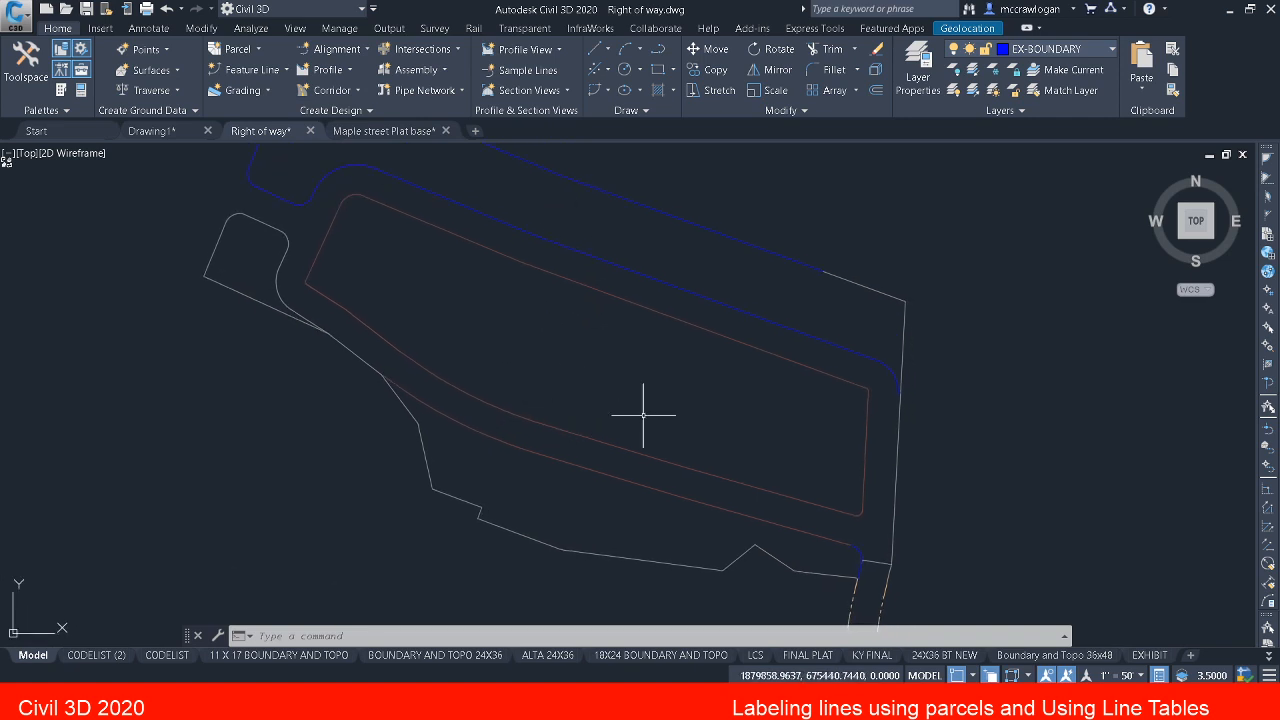
Step: Start Create Parcel from Objects with all the boundary and sidewalk linework, including the short blue segment at the southeast corner
left_click(240, 49)
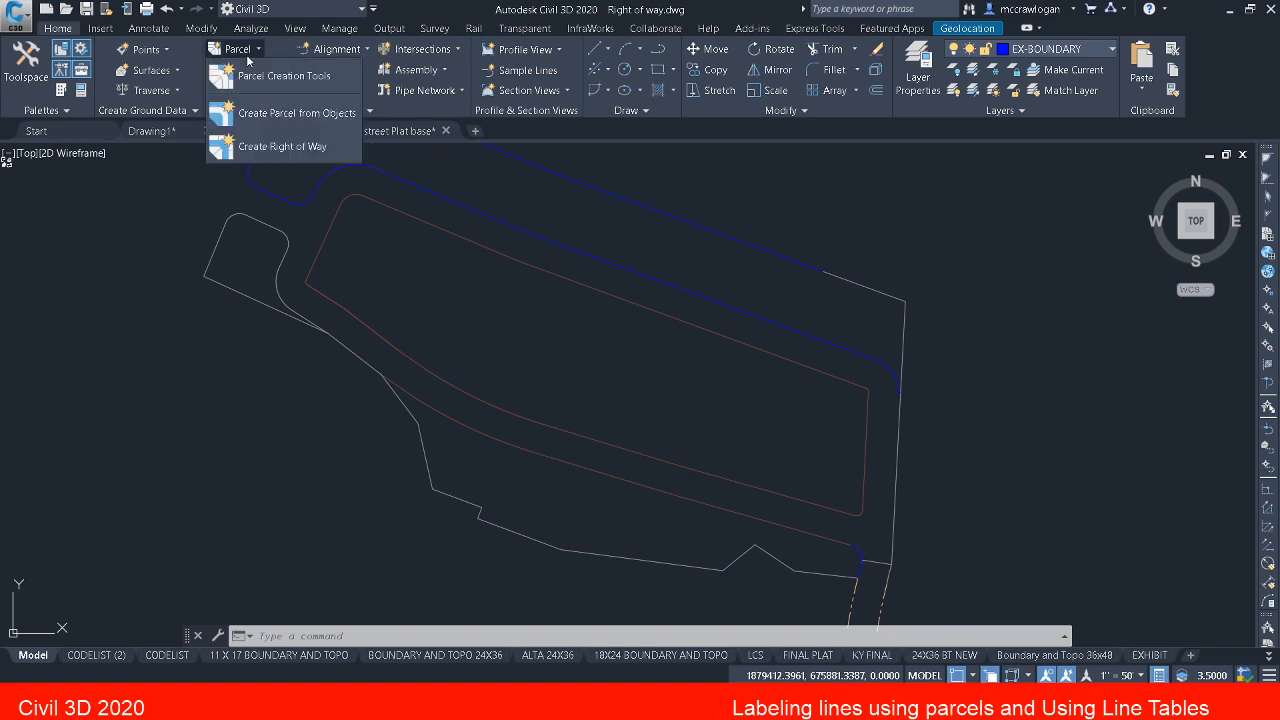
left_click(272, 112)
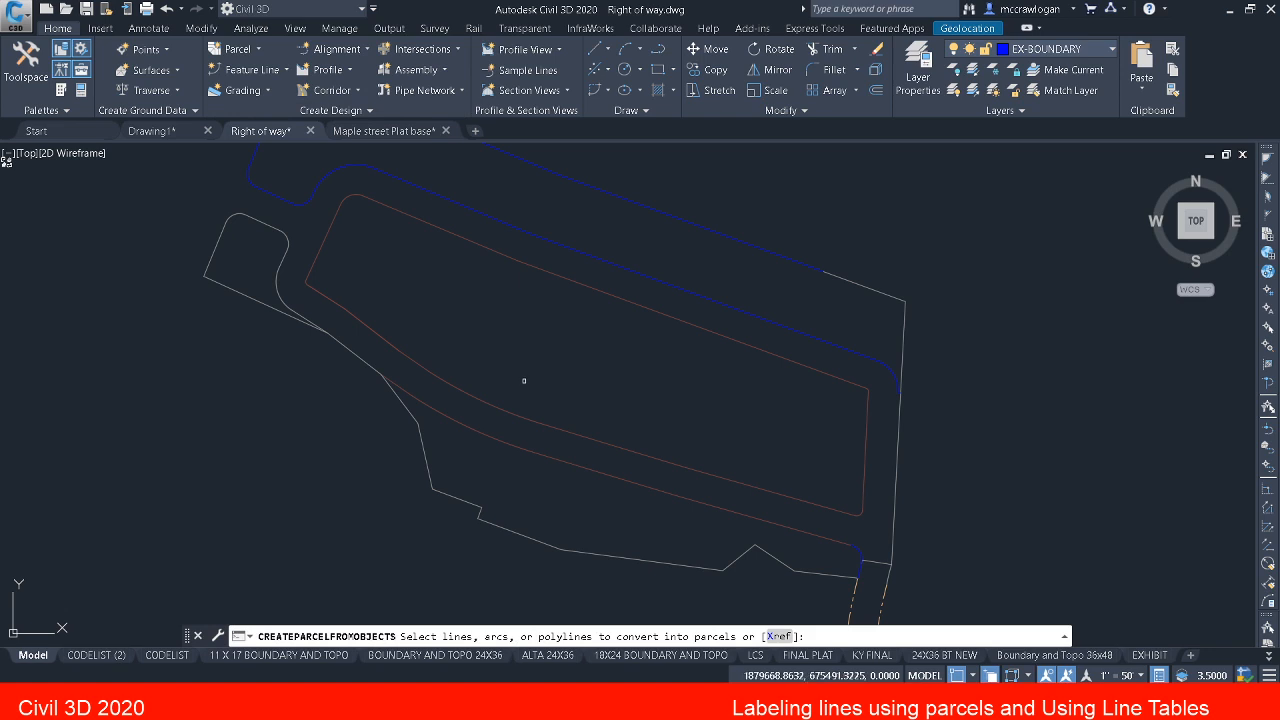
scroll(523, 380, "down", 2)
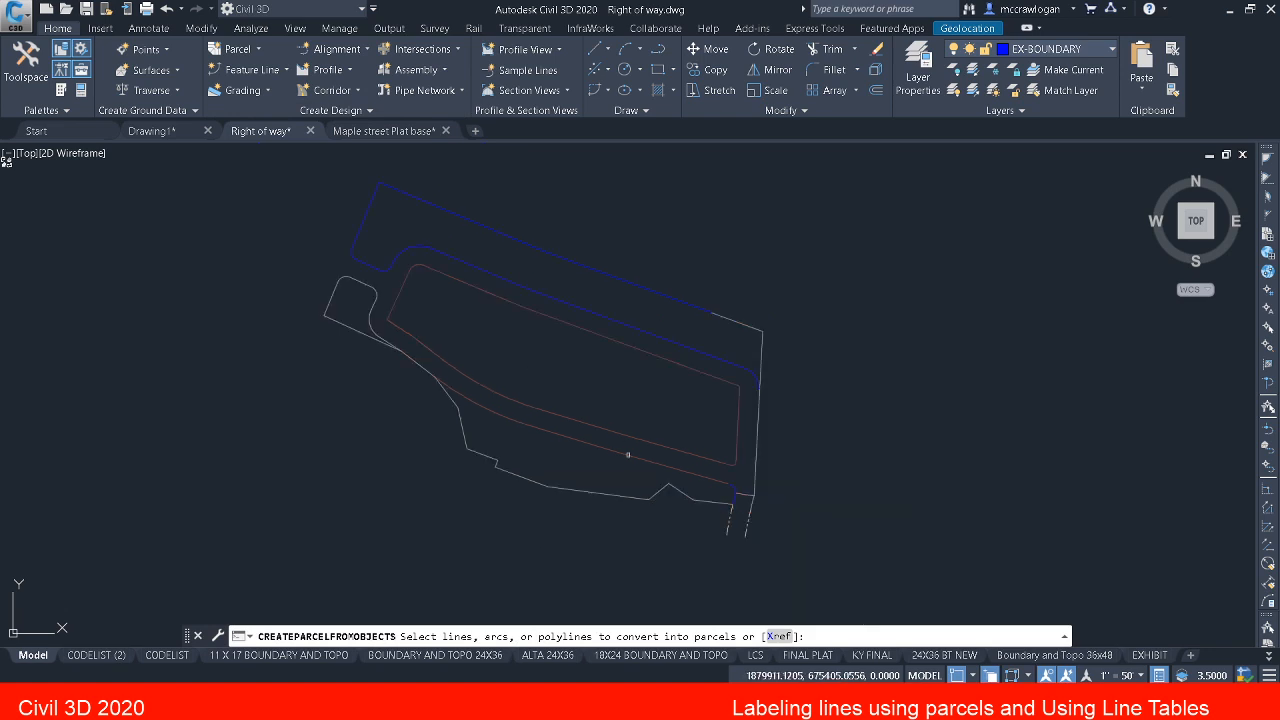
left_click(686, 560)
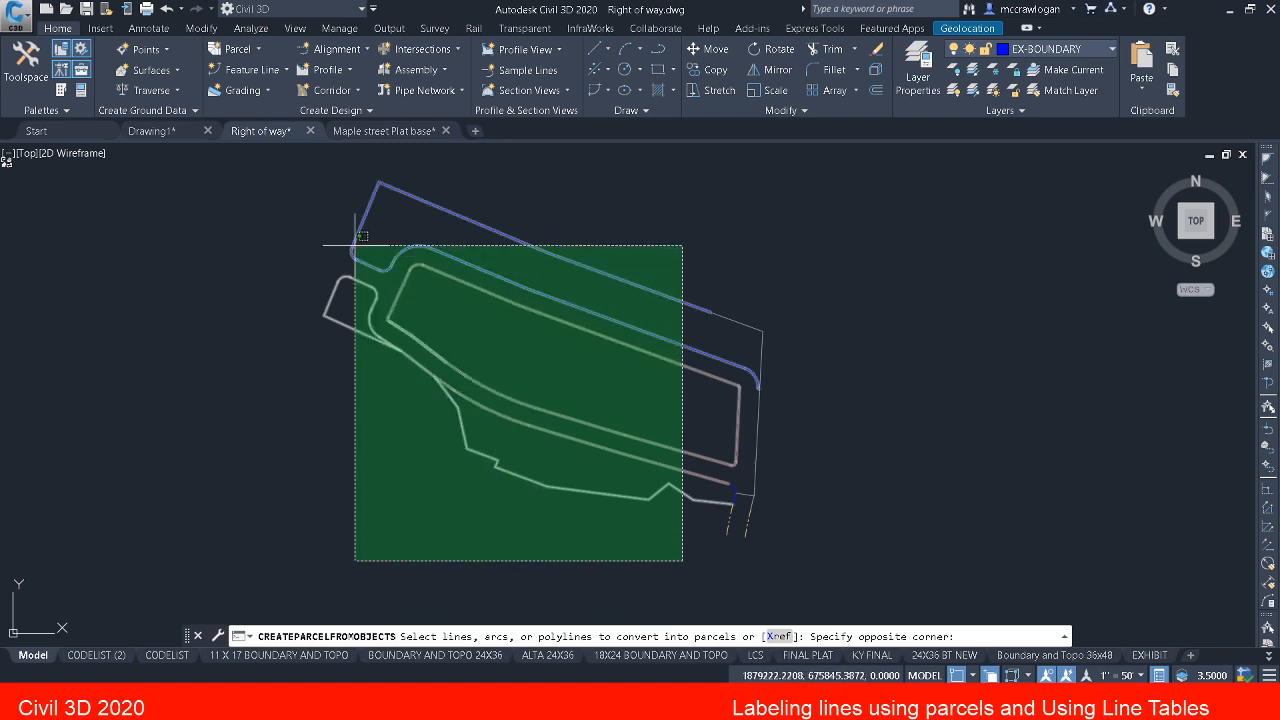
left_click(294, 208)
left_click(831, 266)
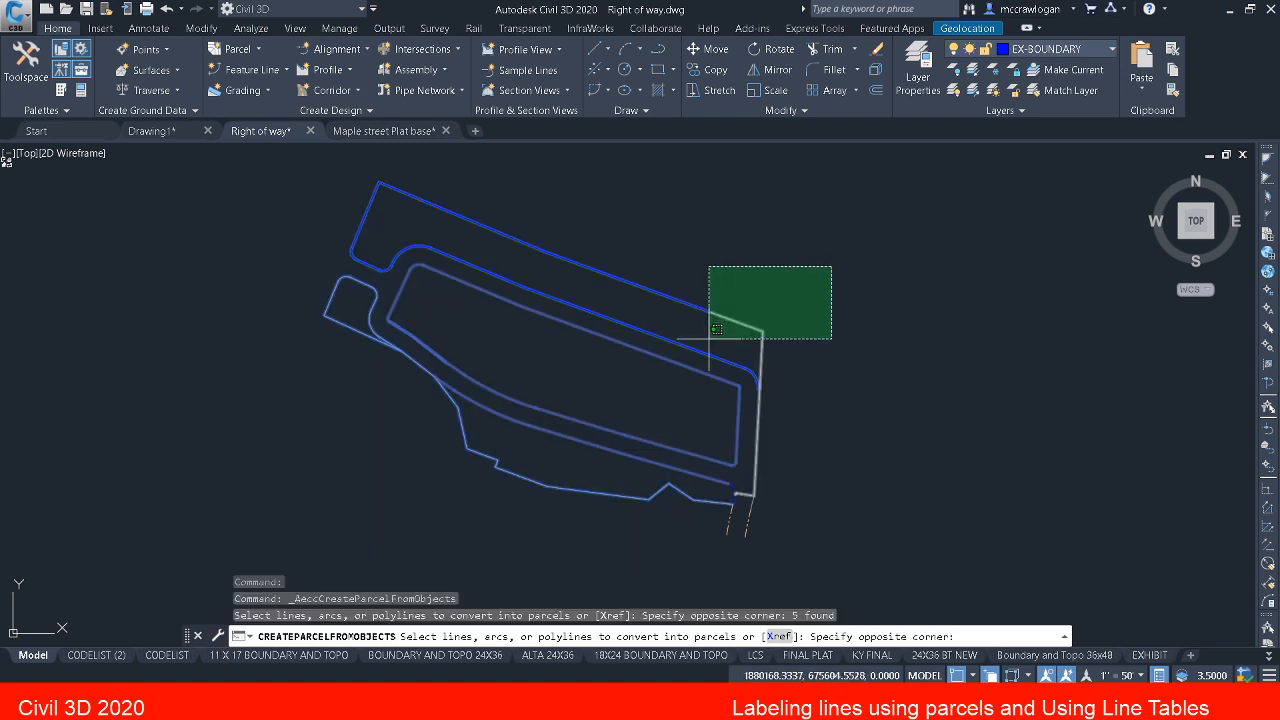
left_click(674, 390)
scroll(726, 508, "up", 4)
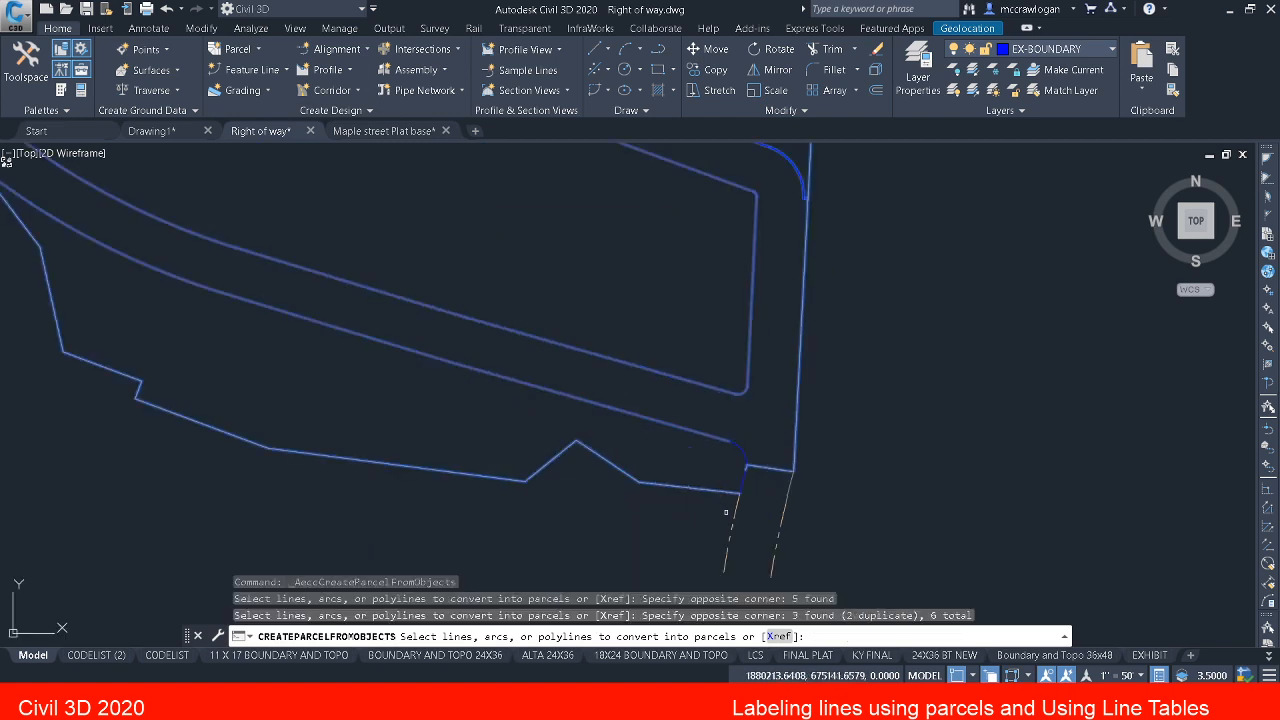
left_click(766, 495)
left_click(686, 398)
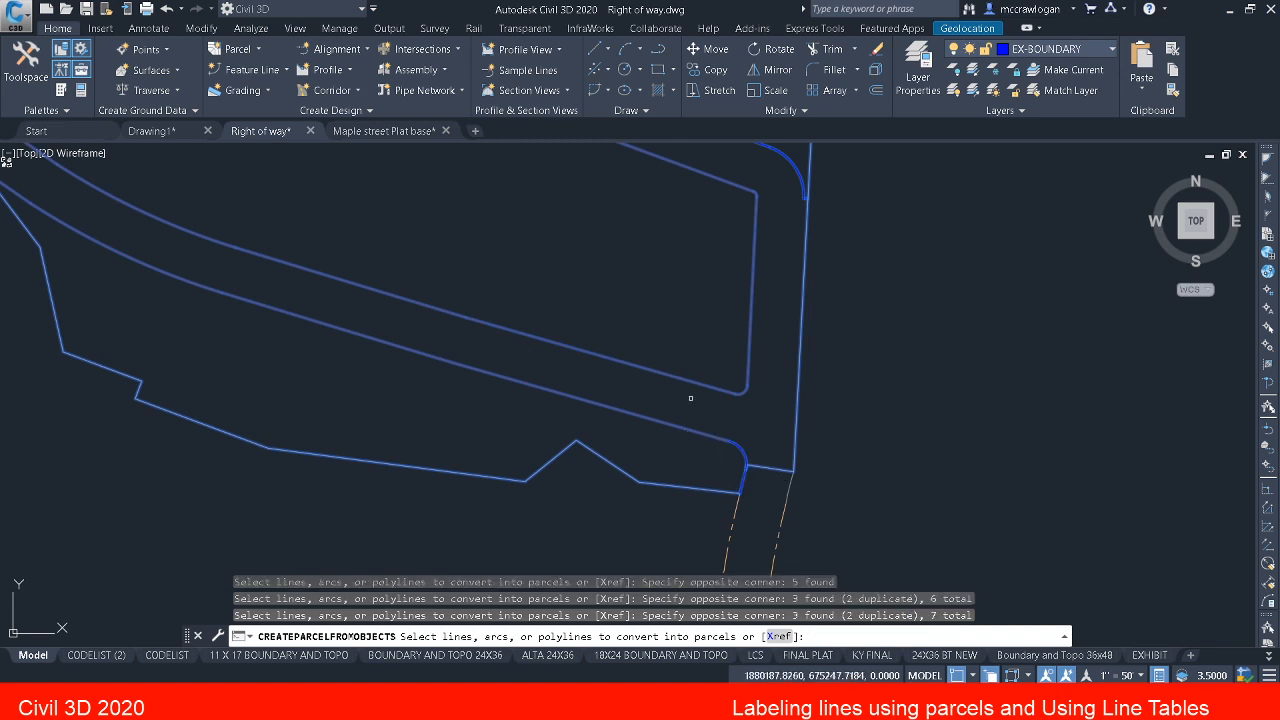
scroll(680, 388, "down", 2)
scroll(680, 388, "down", 2)
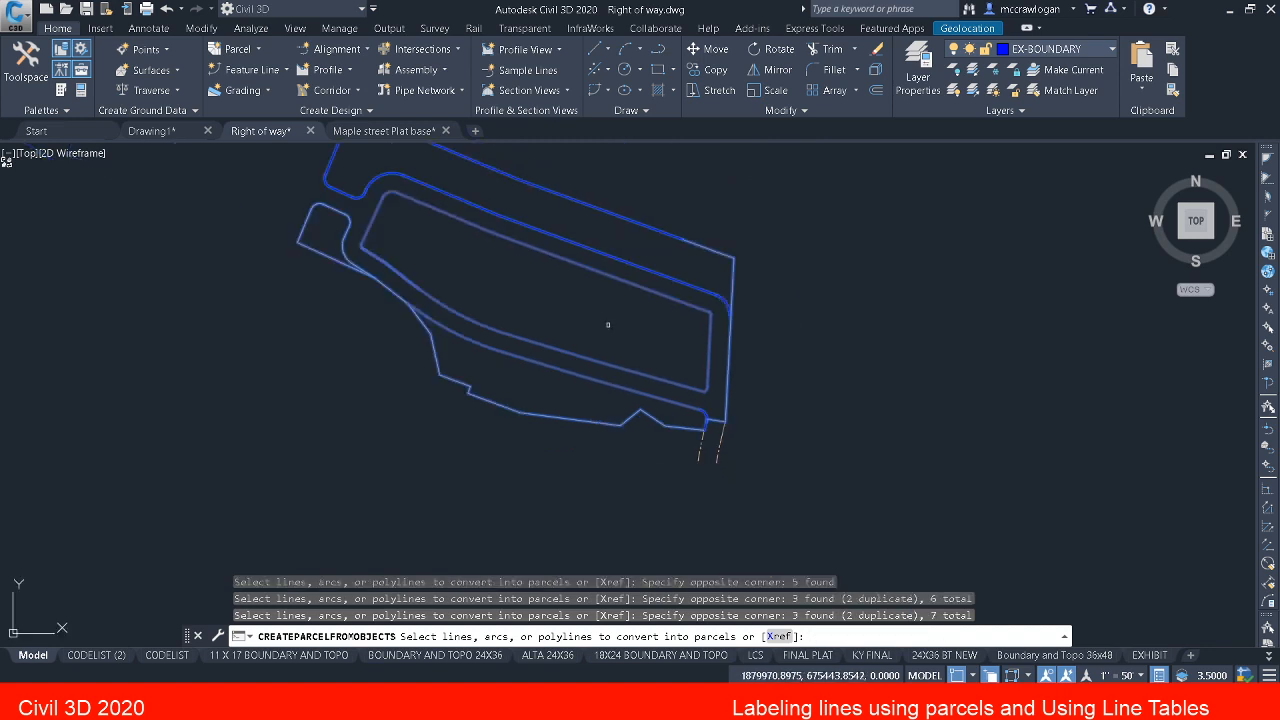
right_click(608, 323)
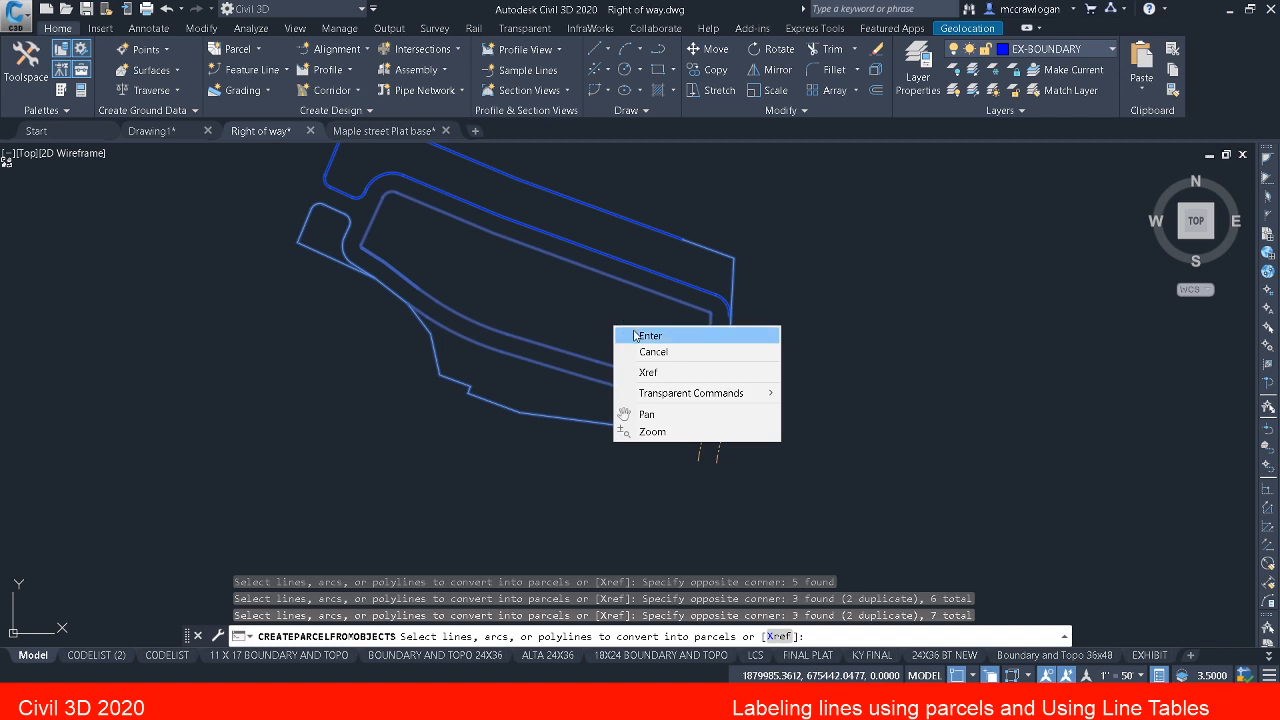
left_click(638, 336)
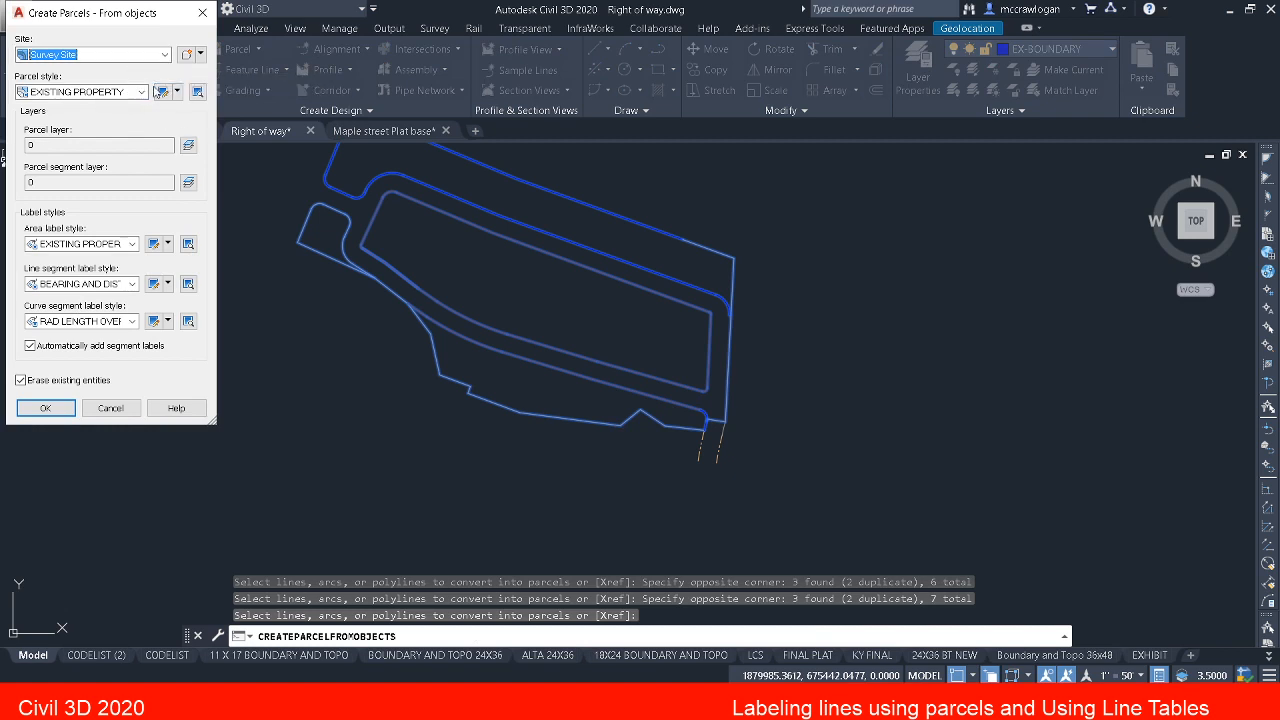
Step: Set the parcel style to PROPOSED LOTS for the new parcels
left_click(142, 92)
left_click(142, 93)
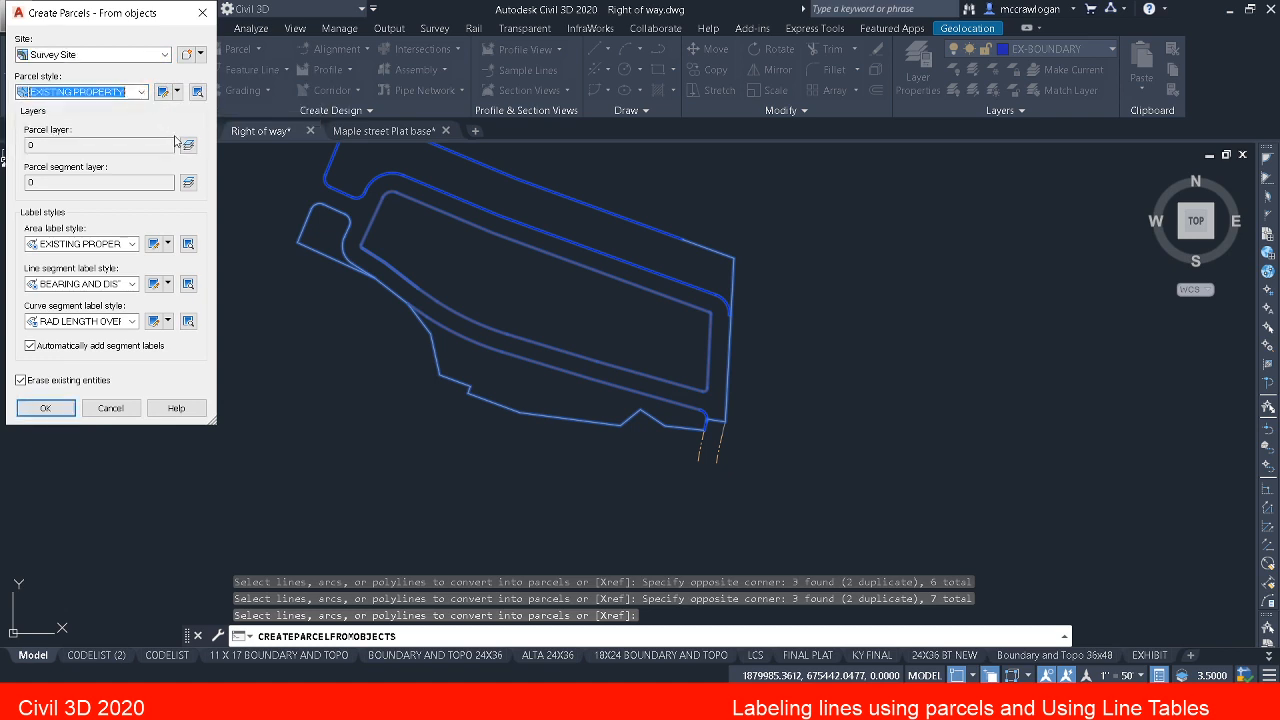
left_click(142, 92)
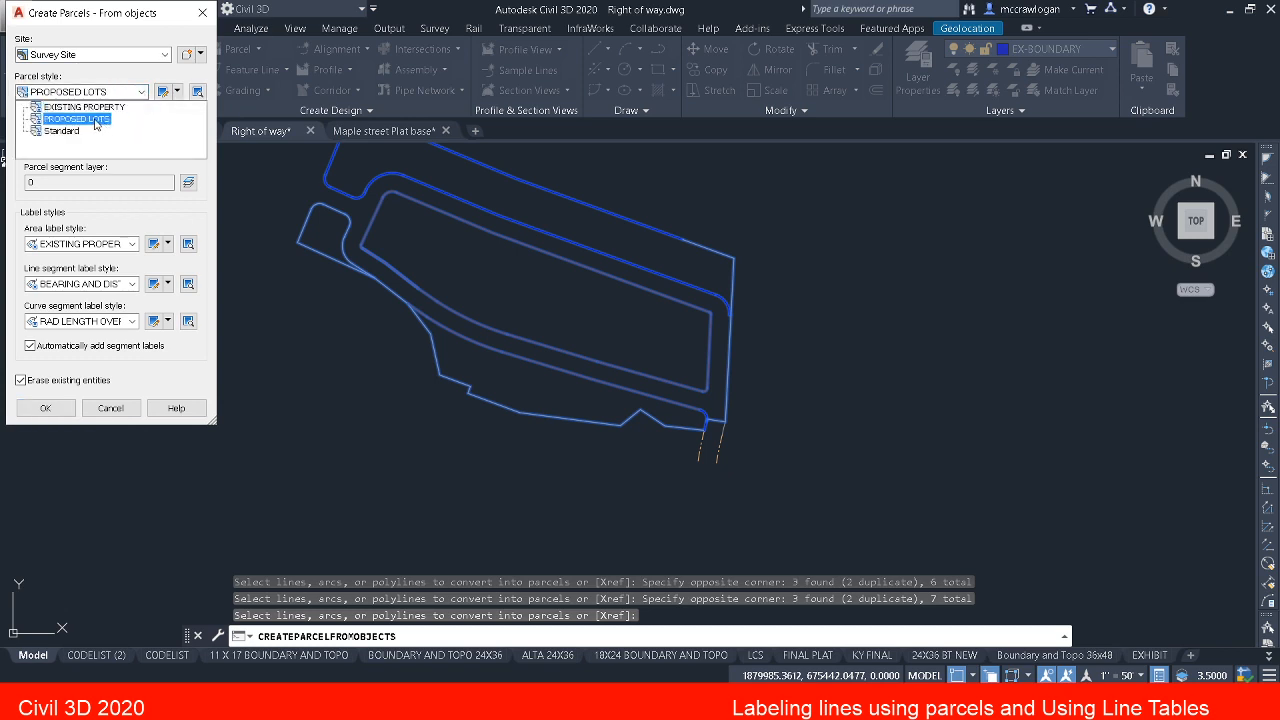
left_click(96, 122)
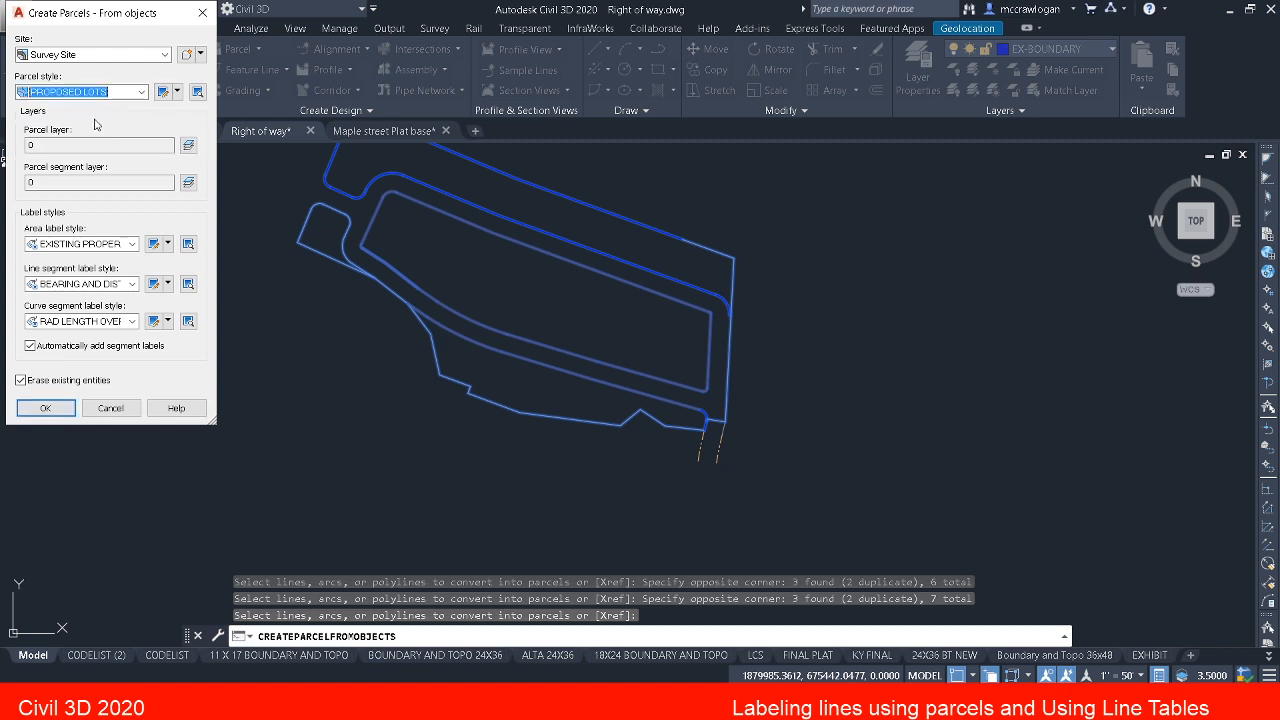
Step: Assign the PROP BOUNDARY LINES layer as the parcel layer
left_click(186, 147)
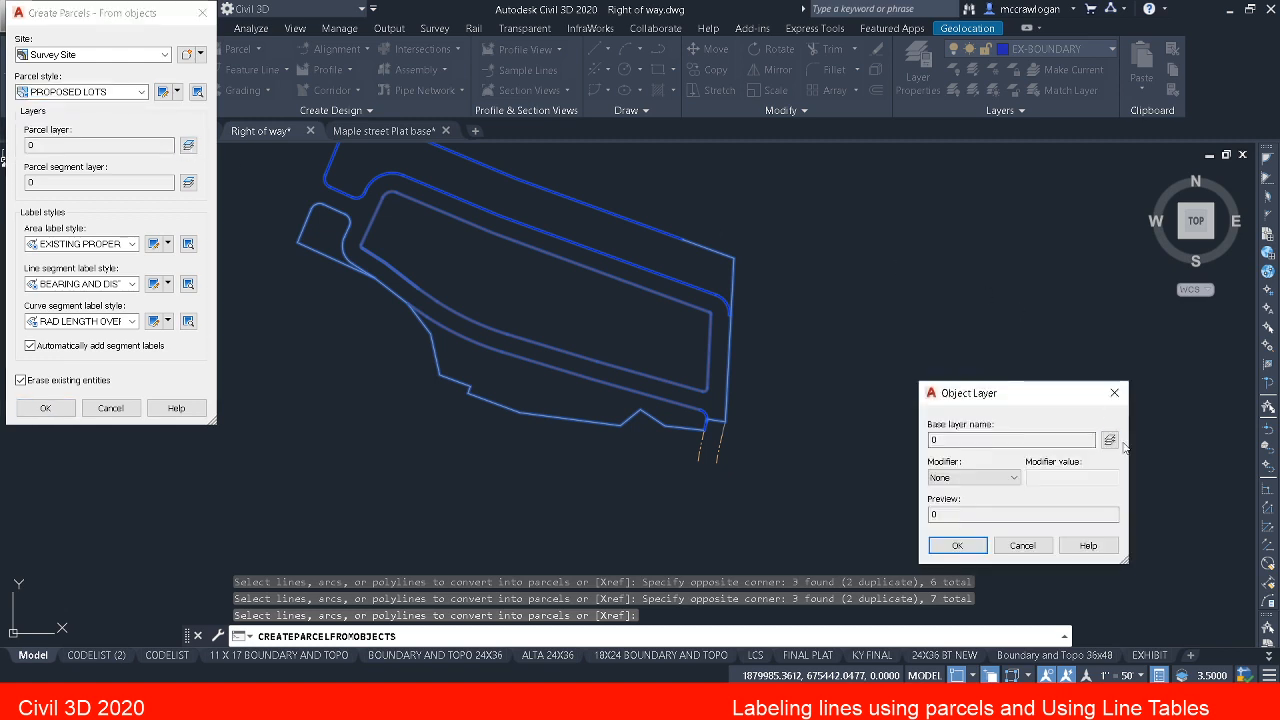
left_click(1109, 440)
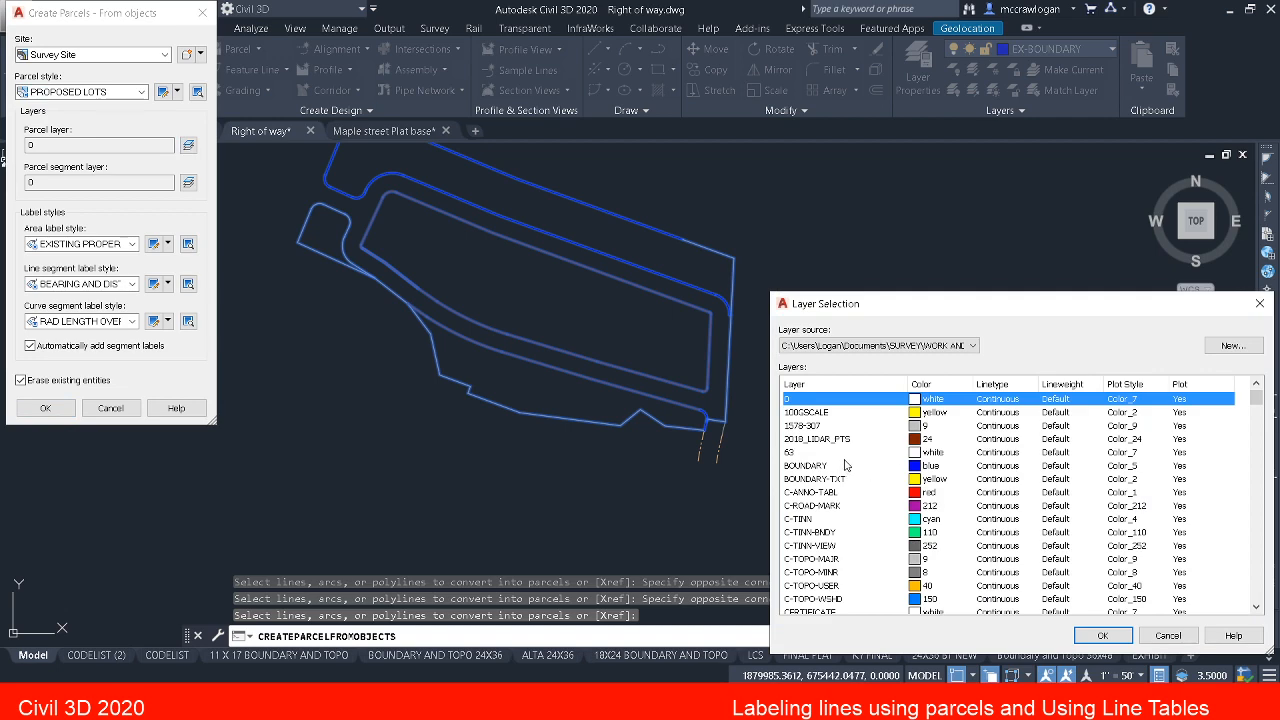
key("p")
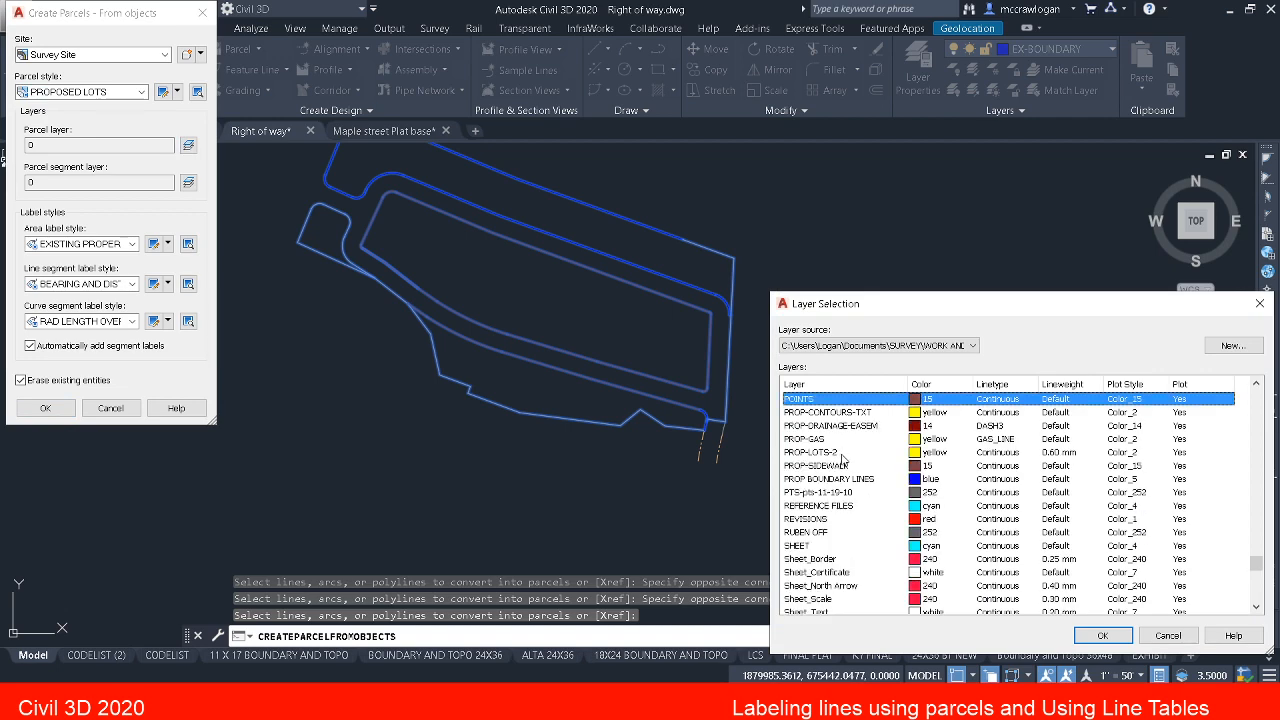
left_click(862, 479)
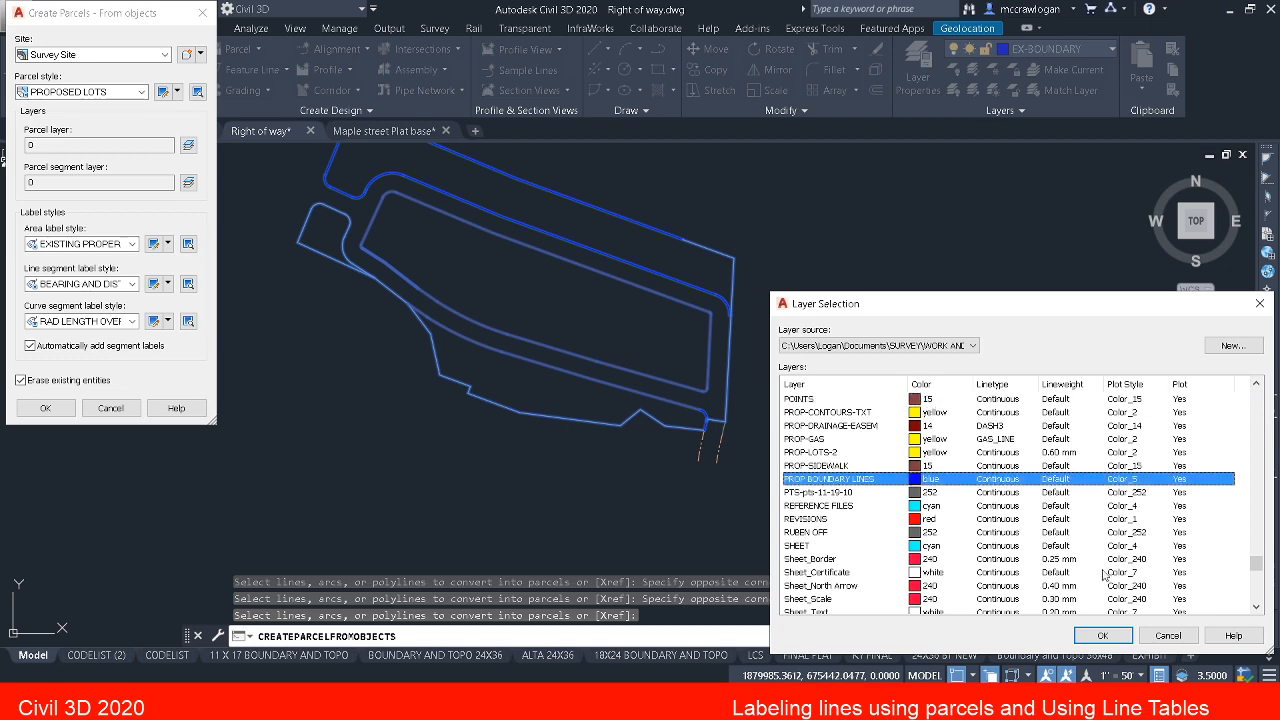
left_click(1104, 636)
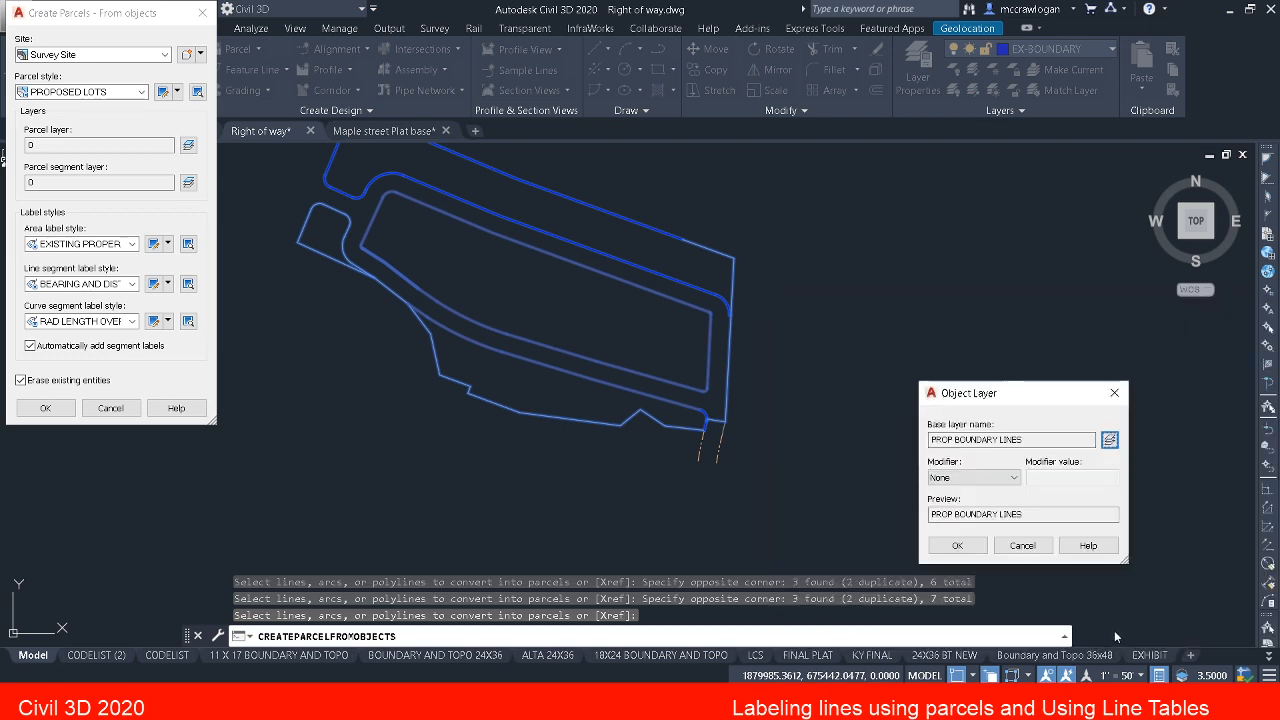
left_click(957, 545)
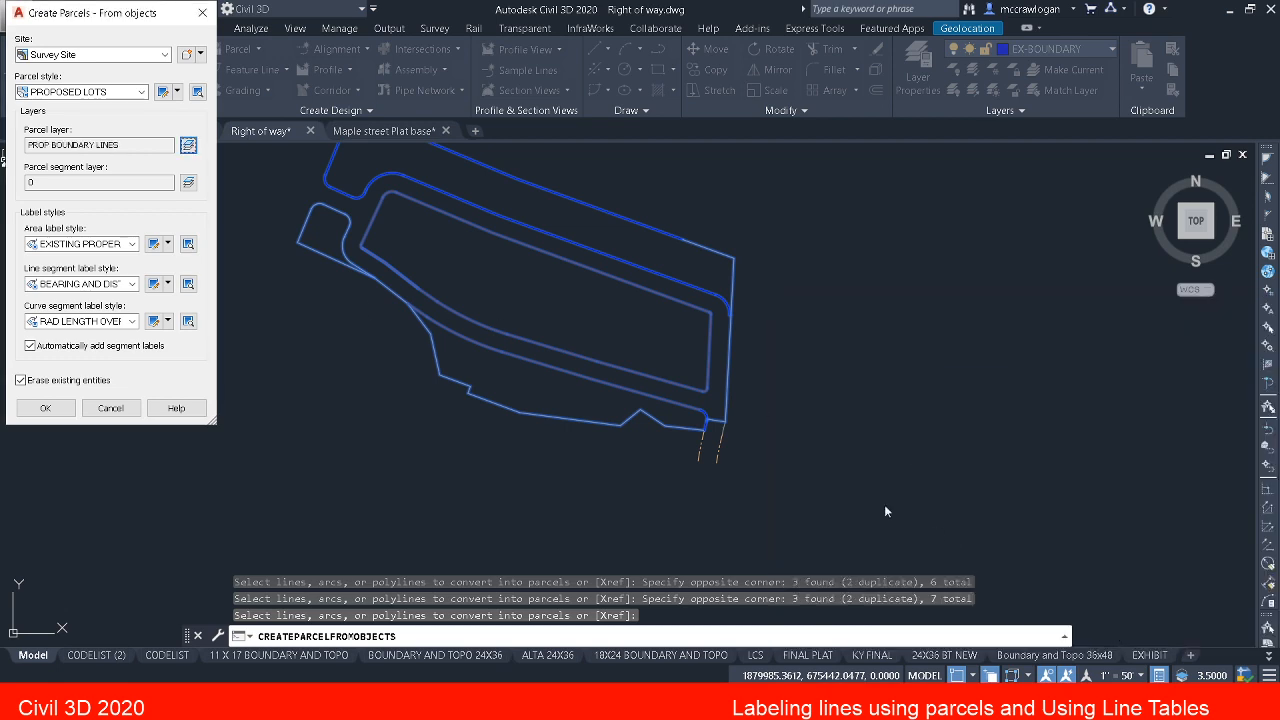
Step: Assign the PROP BOUNDARY LINES layer as the parcel segment layer
left_click(188, 182)
left_click(1109, 441)
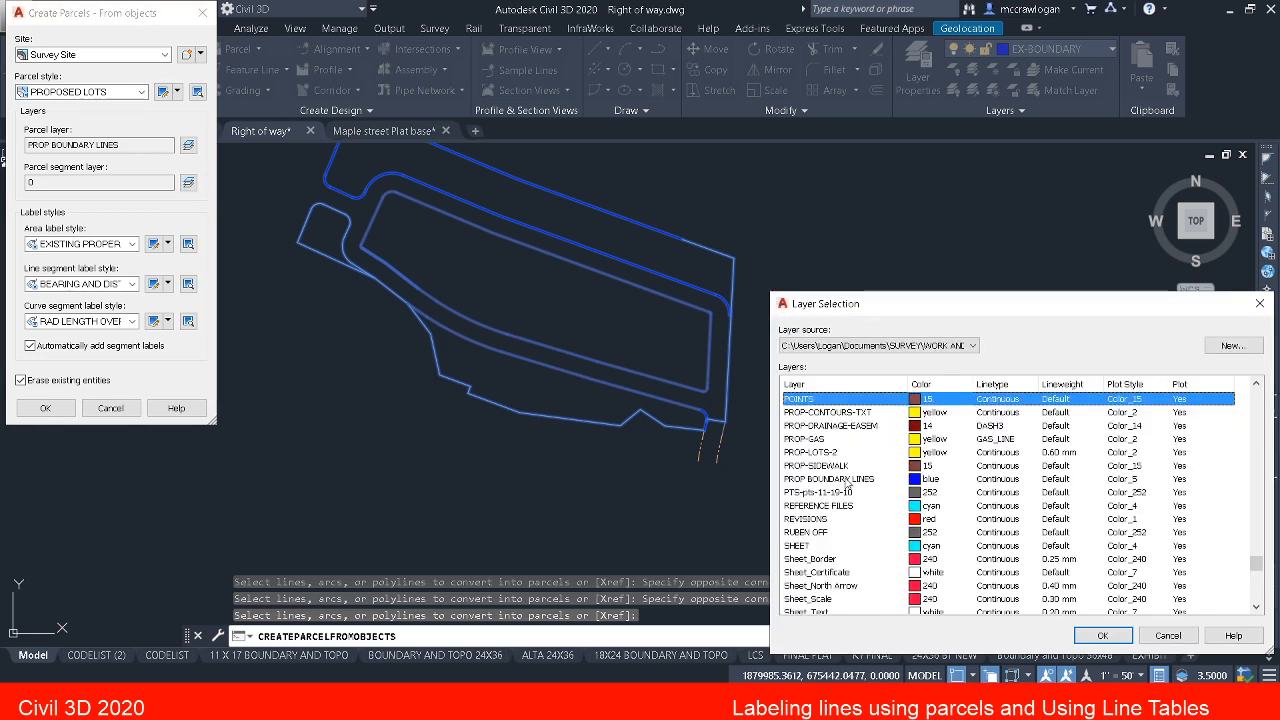
left_click(850, 479)
left_click(1100, 635)
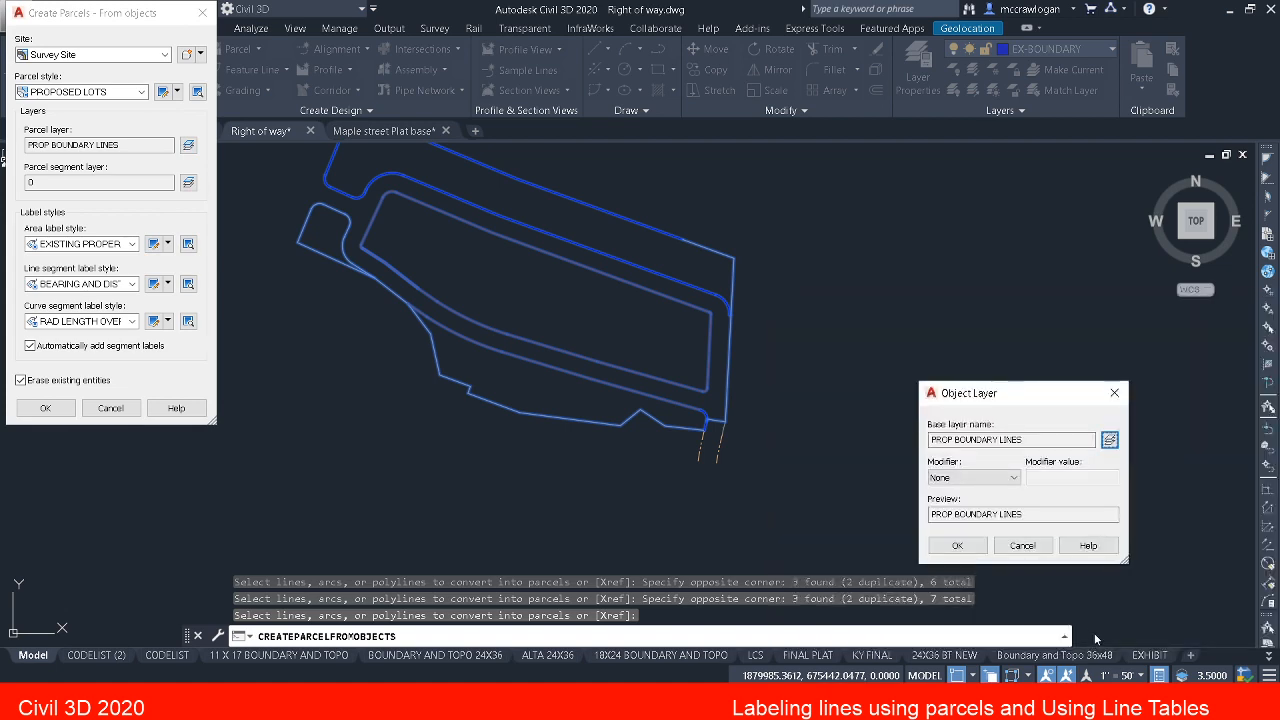
left_click(972, 546)
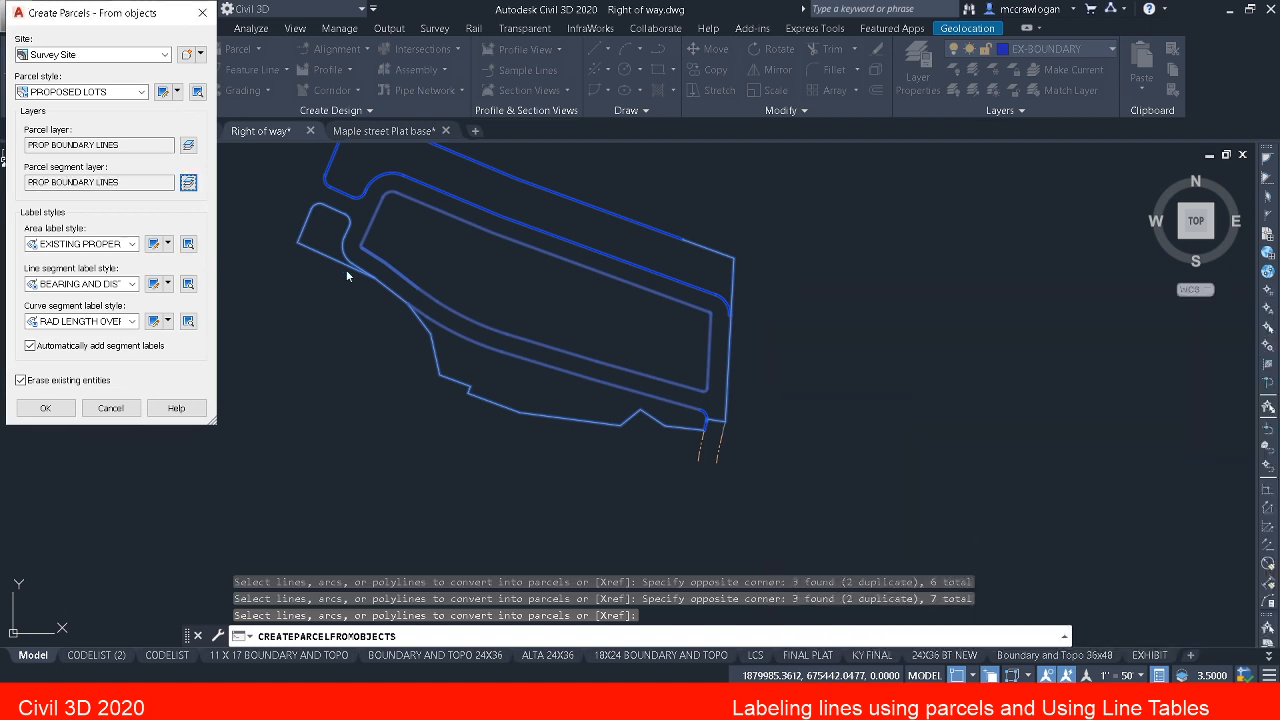
Step: Choose PROPOSED LOTS as the area label style and cancel the parcel creation
left_click(132, 244)
left_click(101, 273)
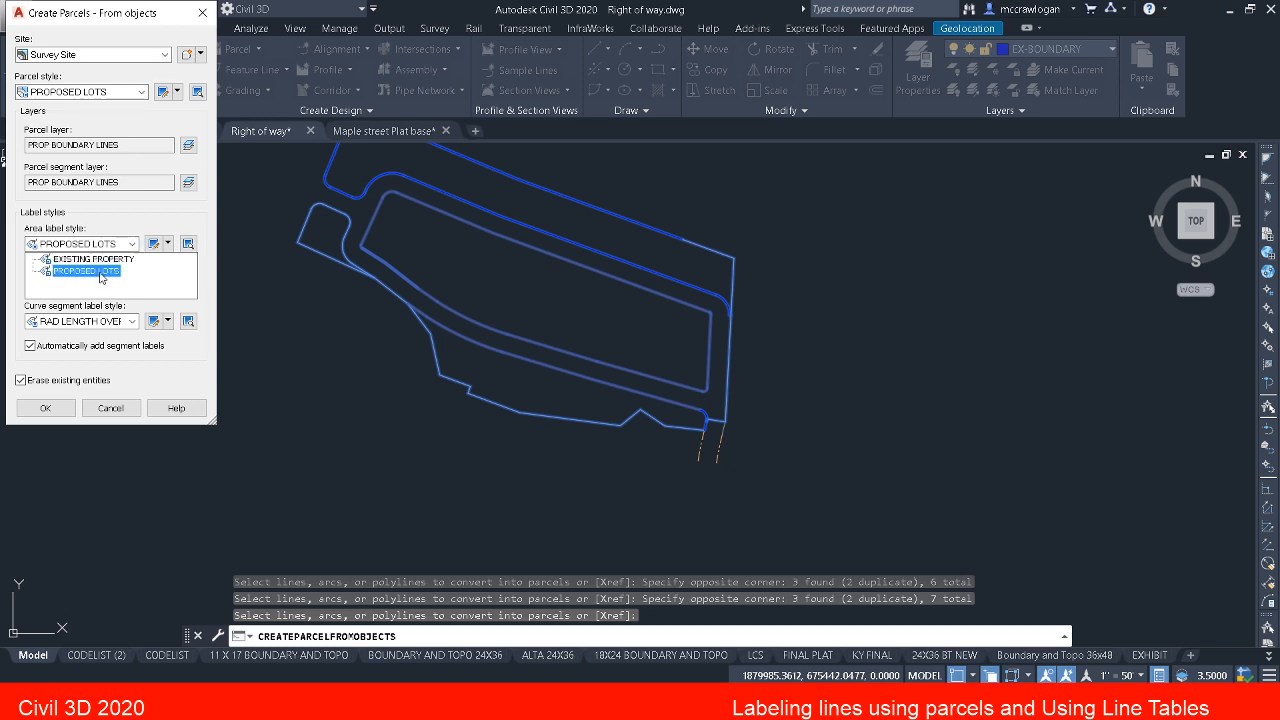
left_click(101, 273)
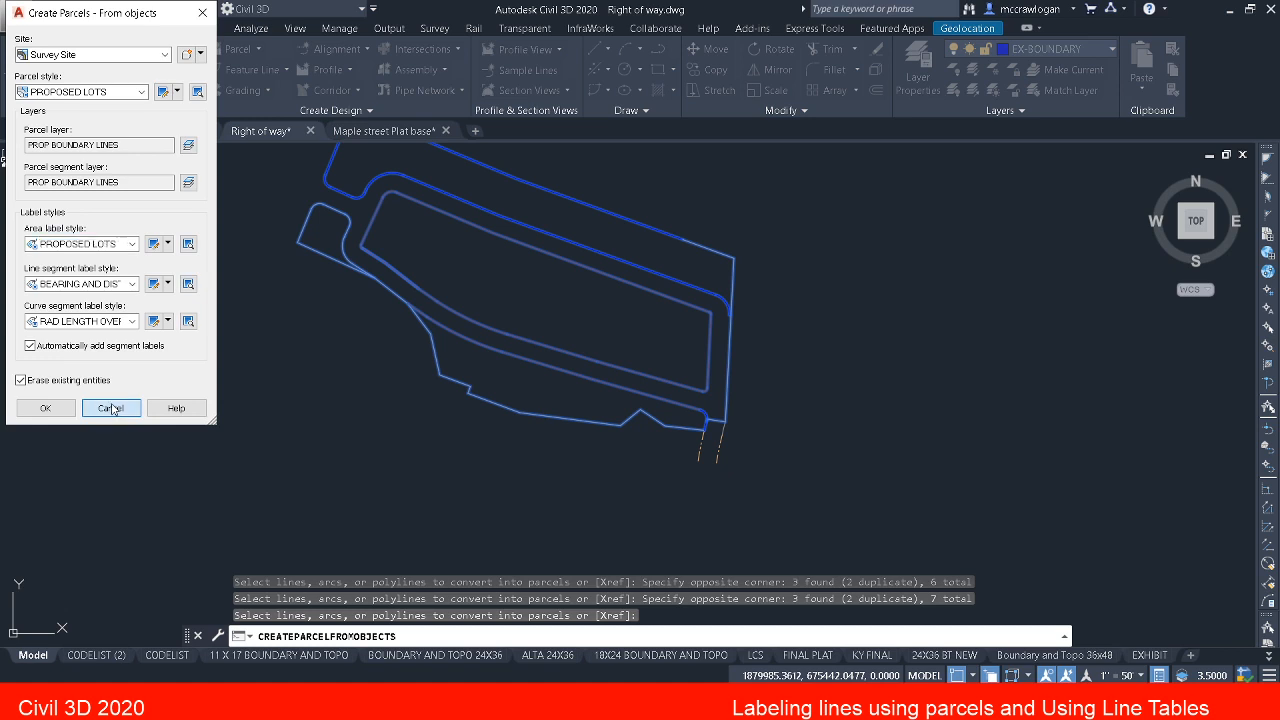
left_click(111, 408)
middle_click_drag(349, 306, 372, 445)
key("Escape")
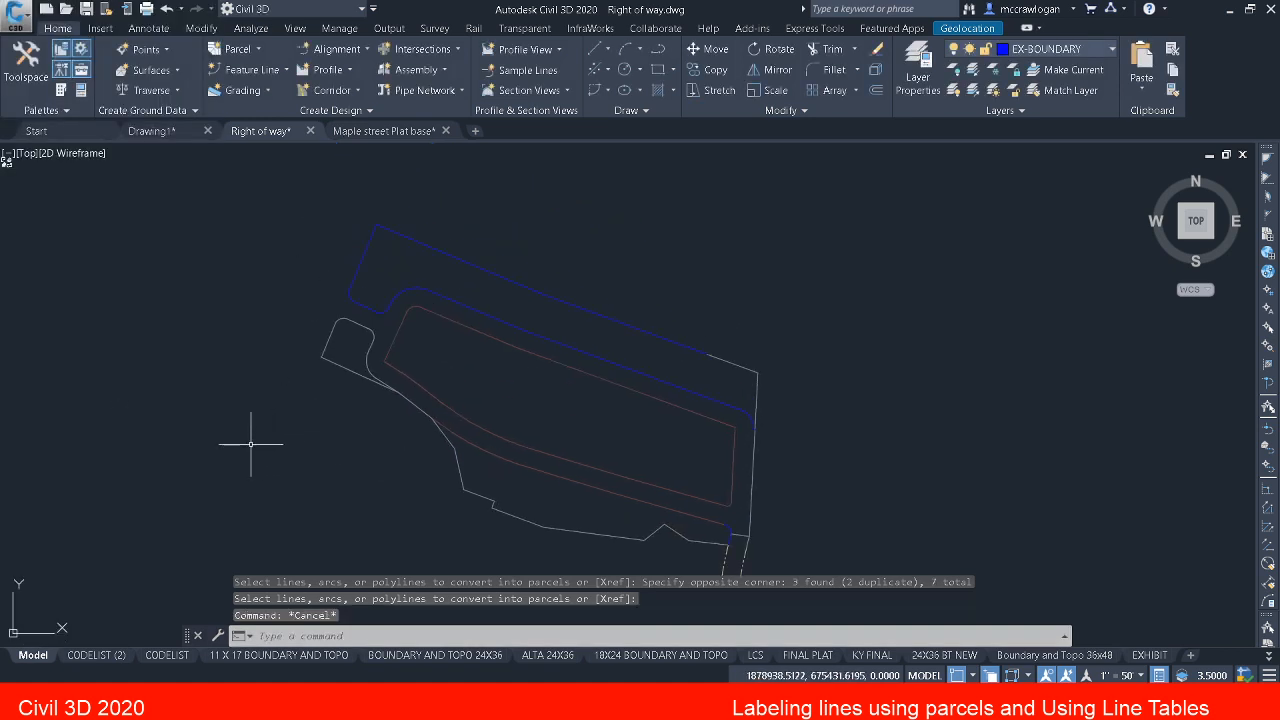
Step: Review the line, curve and spiral table tag numbering settings through EDITTAGNUMBERS, accept them and leave the command
type("l")
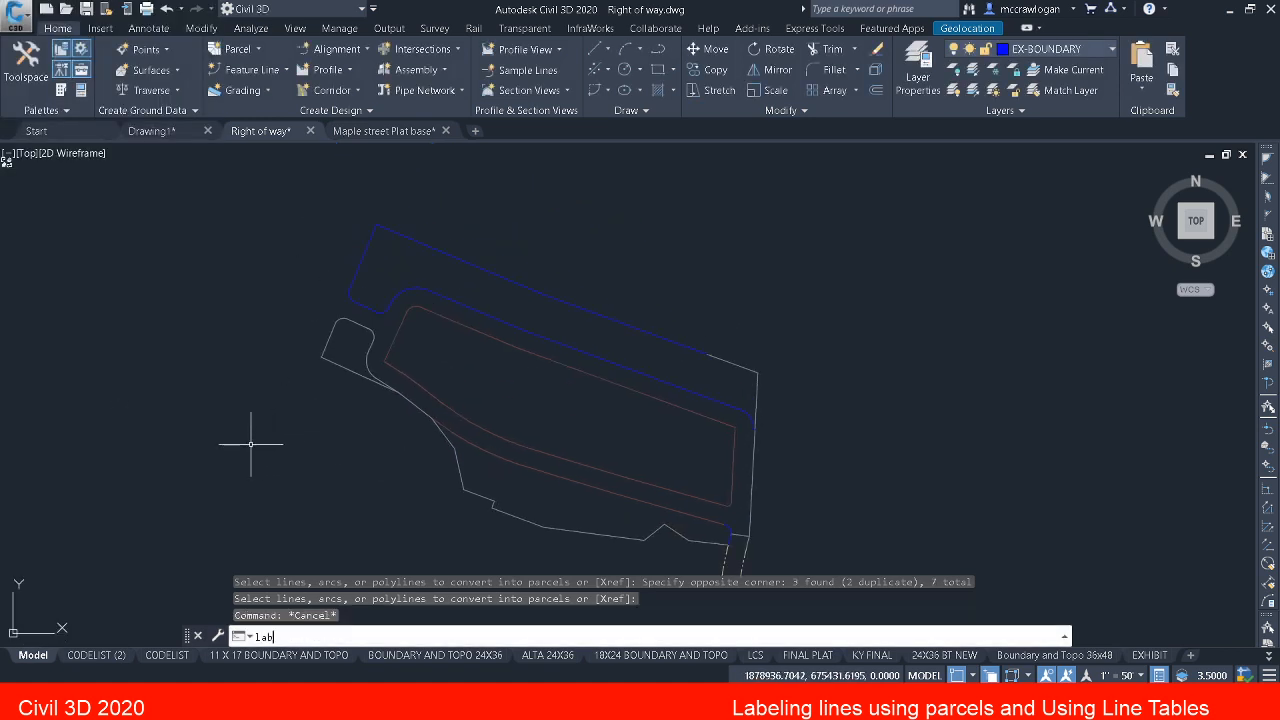
type("e")
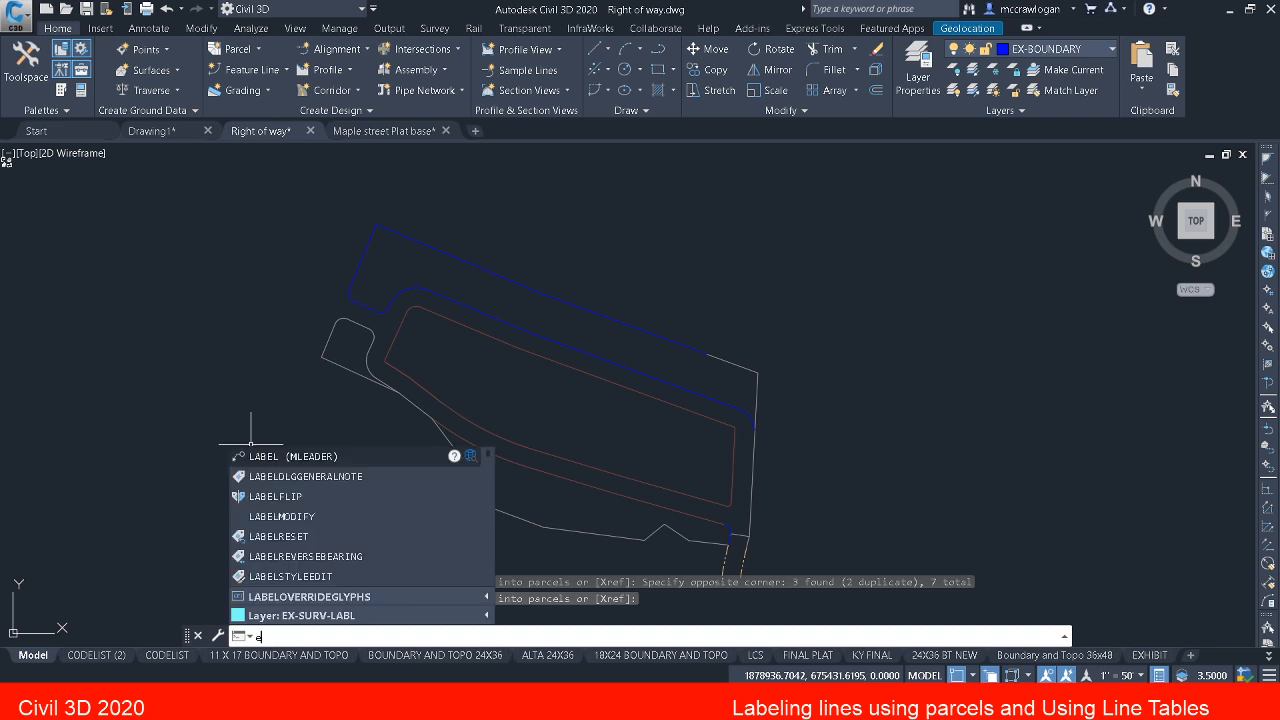
type("di")
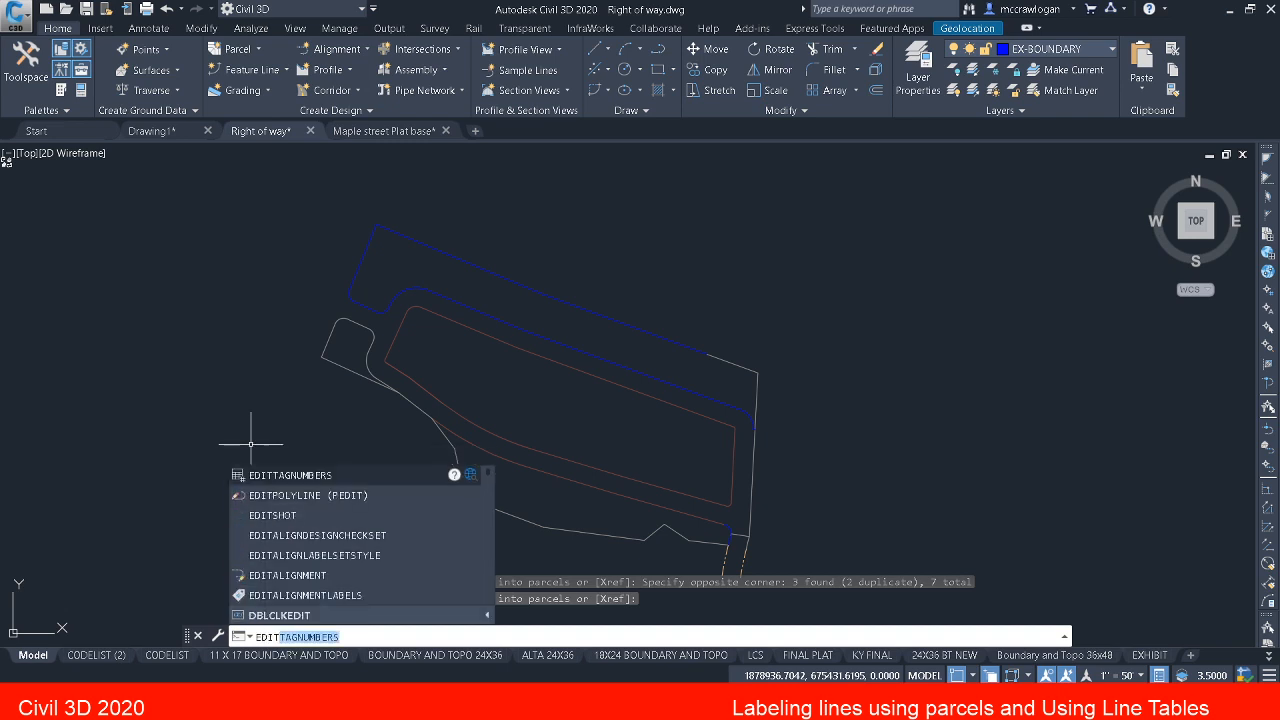
key("Return")
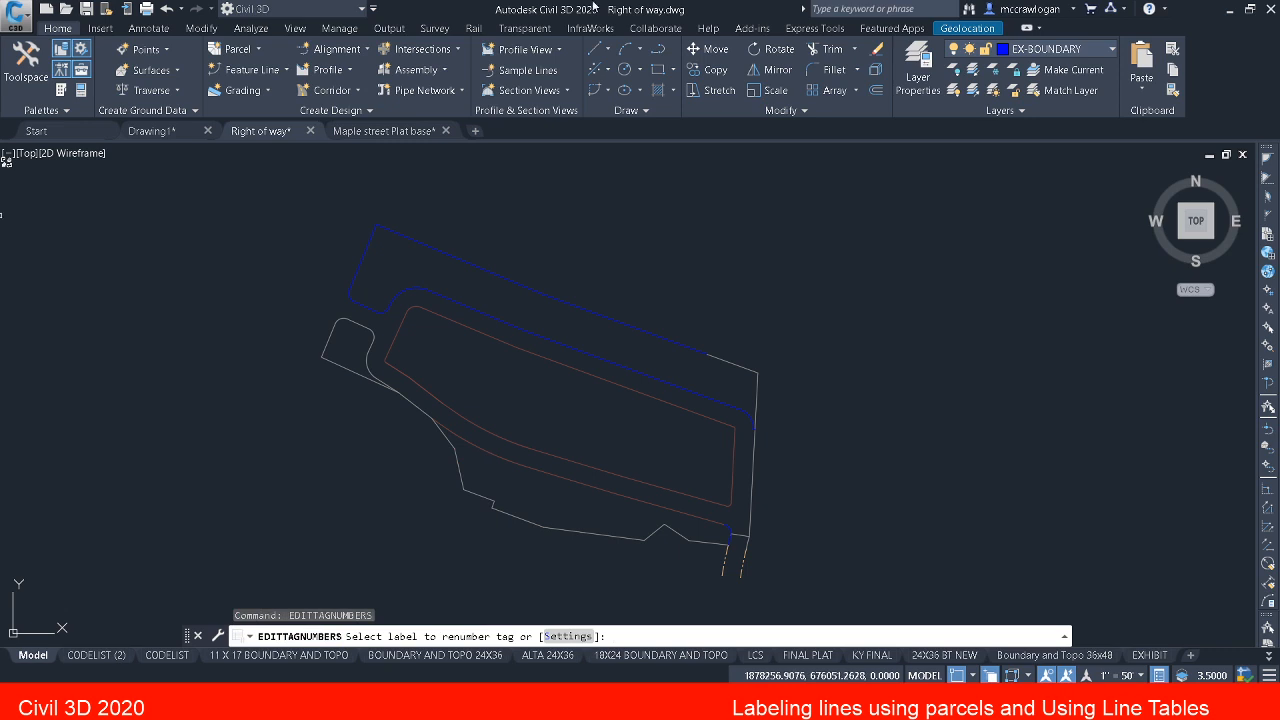
left_click(567, 636)
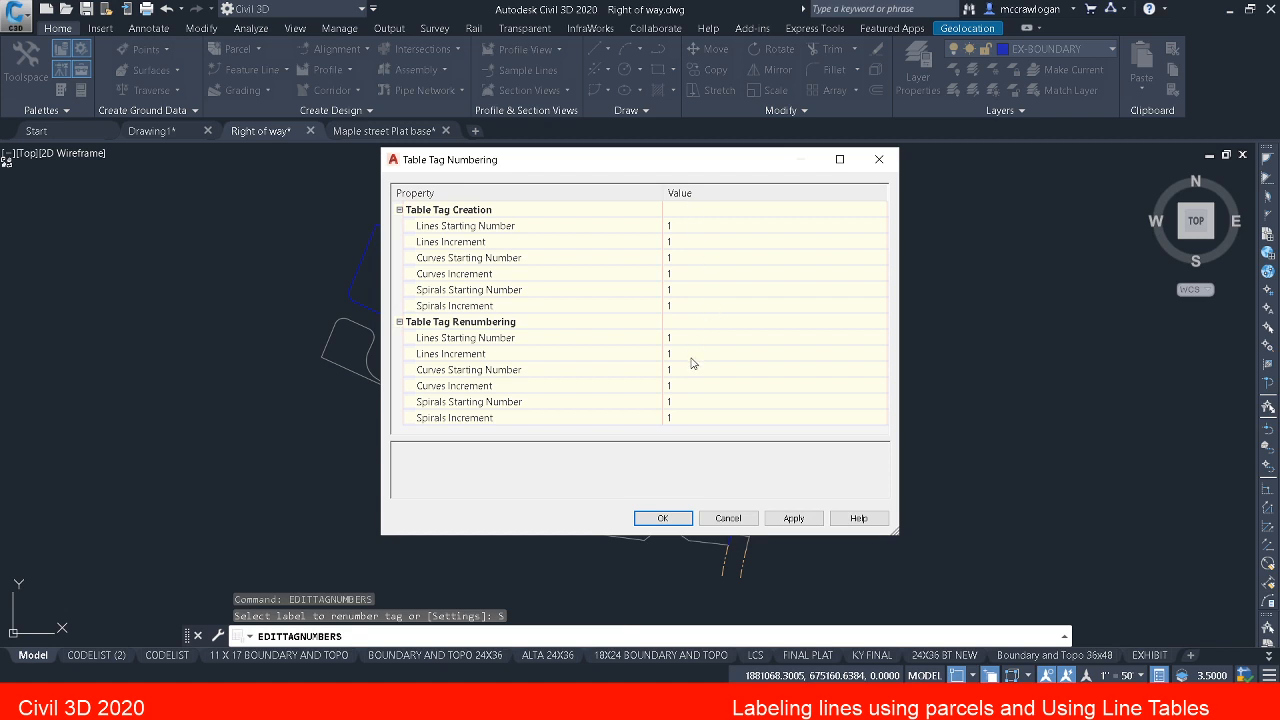
left_click(662, 518)
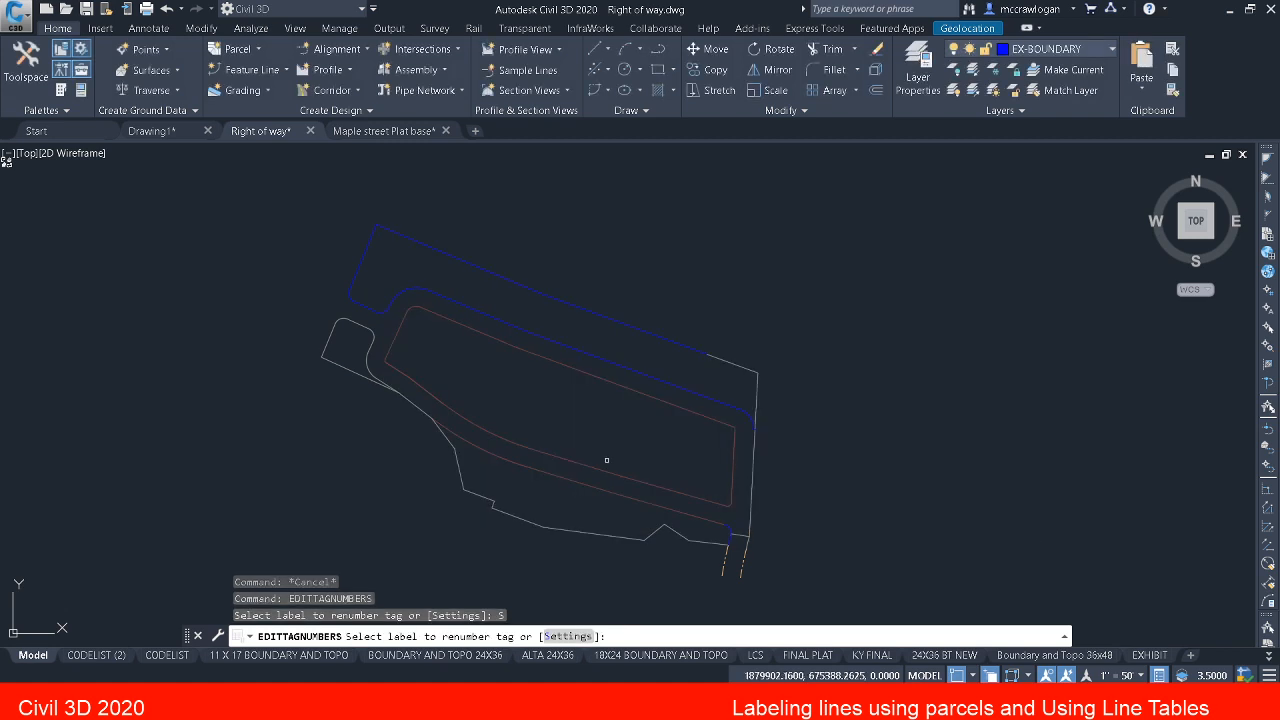
scroll(672, 470, "up", 2)
middle_click_drag(672, 470, 673, 468)
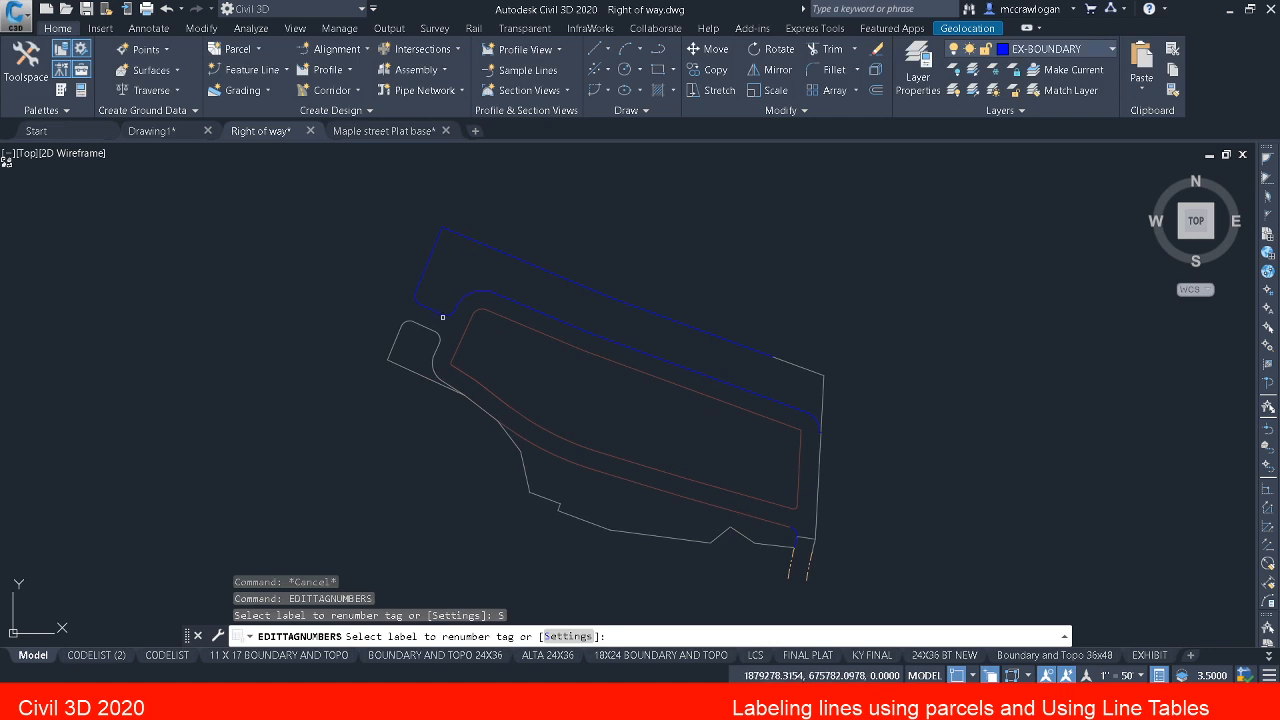
key("Escape")
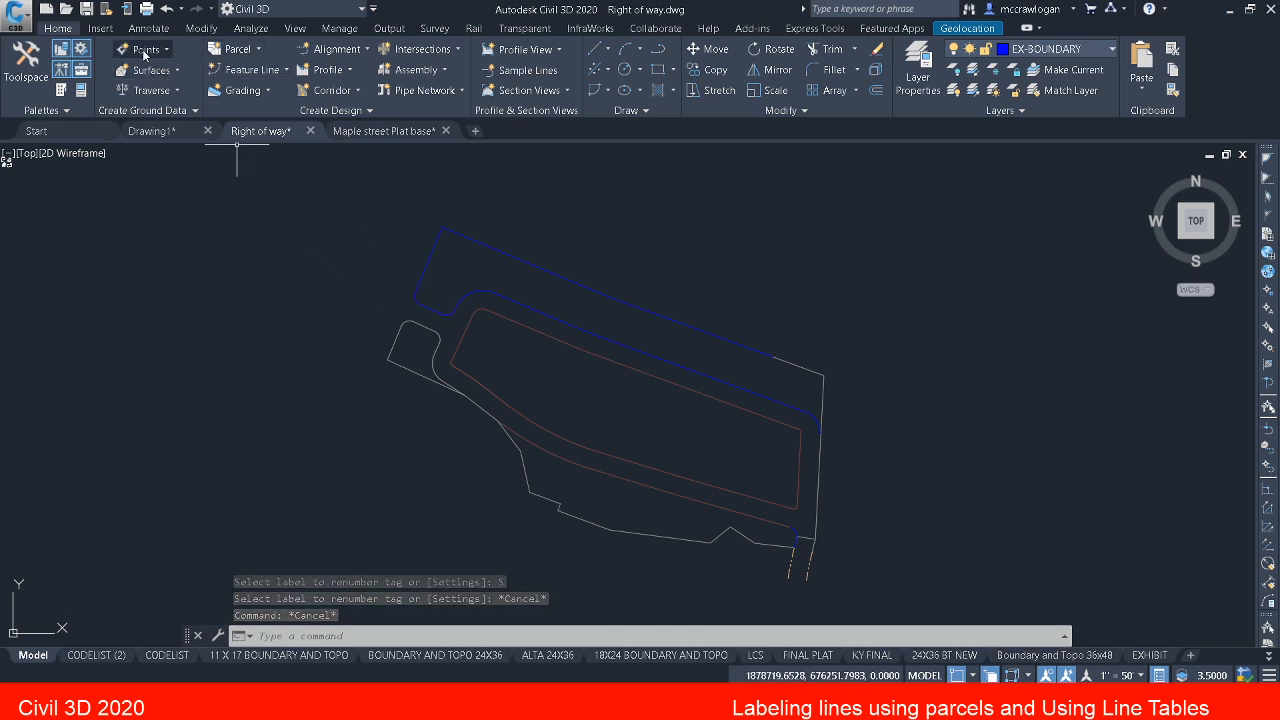
Step: Start creating parcels from objects using all of the right-of-way and boundary linework
left_click(240, 47)
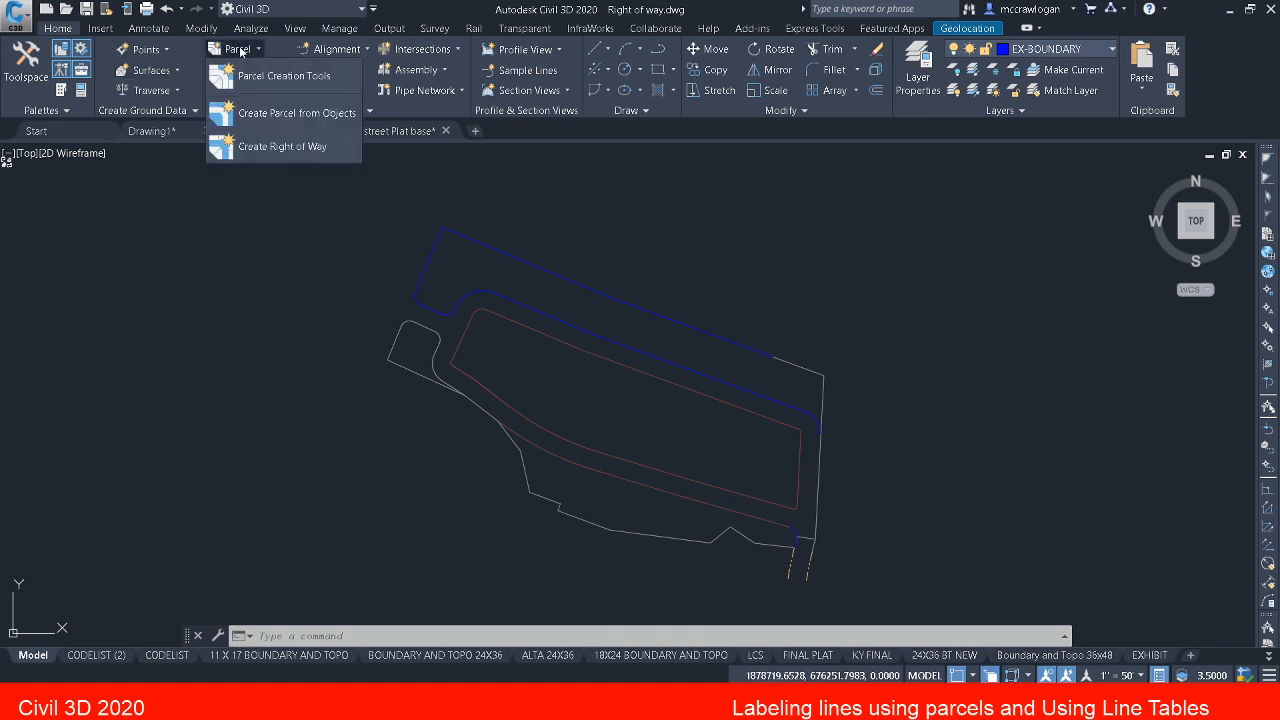
left_click(294, 115)
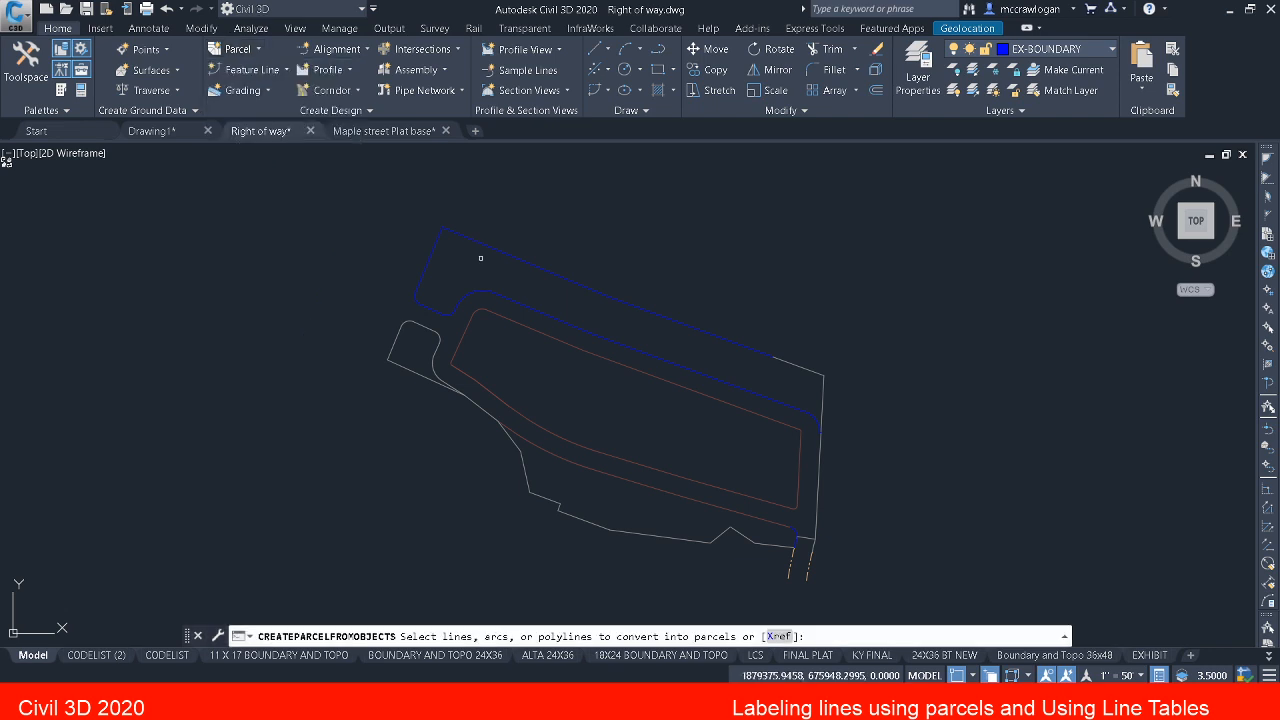
scroll(480, 260, "down", 2)
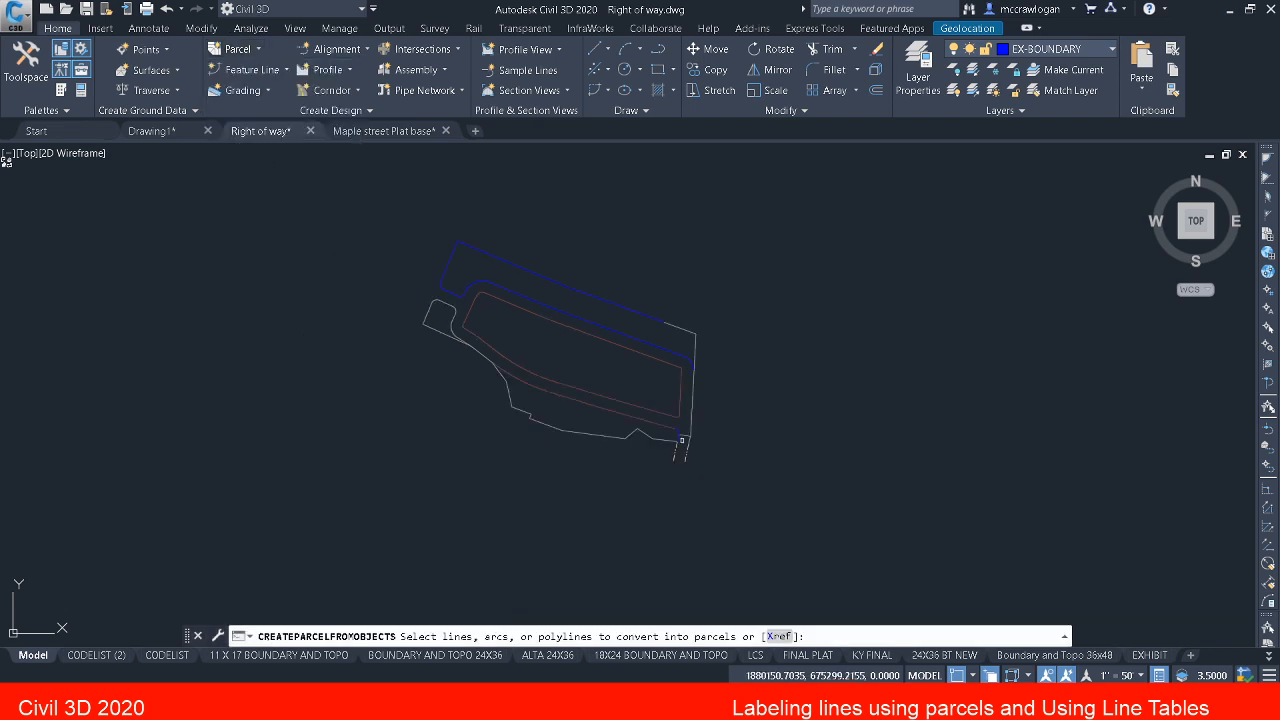
left_click(733, 497)
left_click(332, 229)
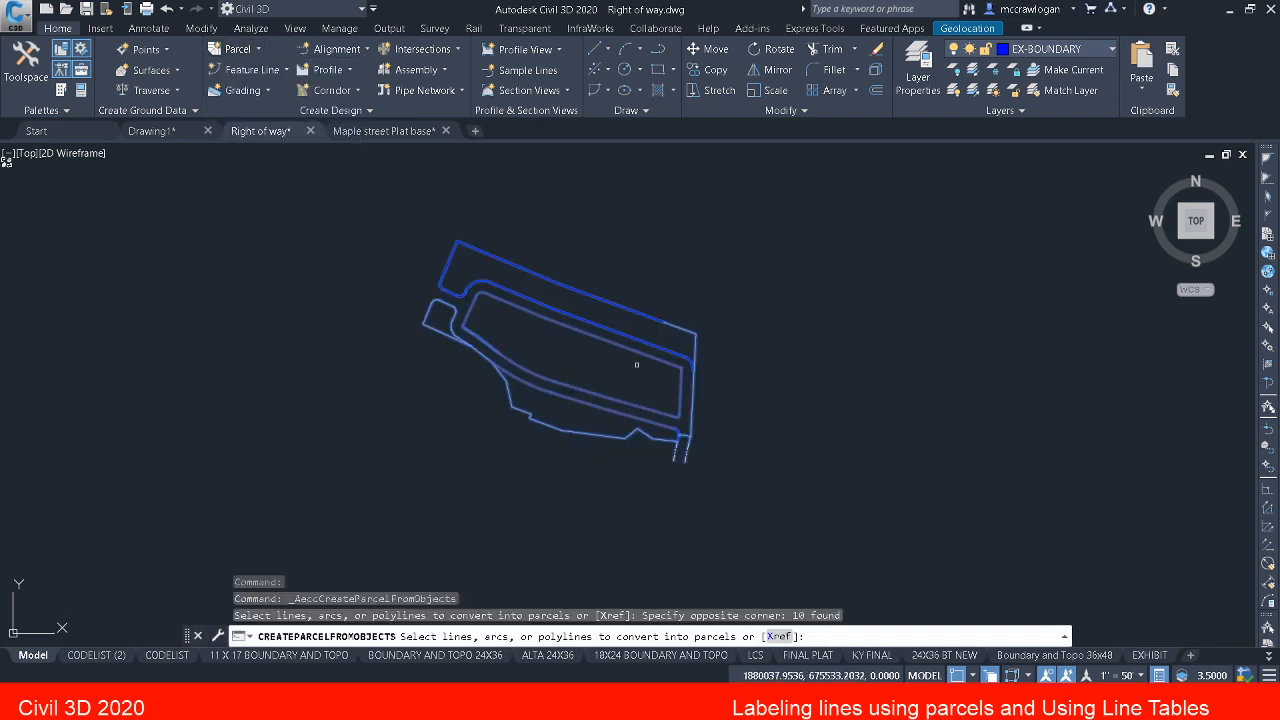
scroll(690, 440, "up", 2)
right_click(606, 390)
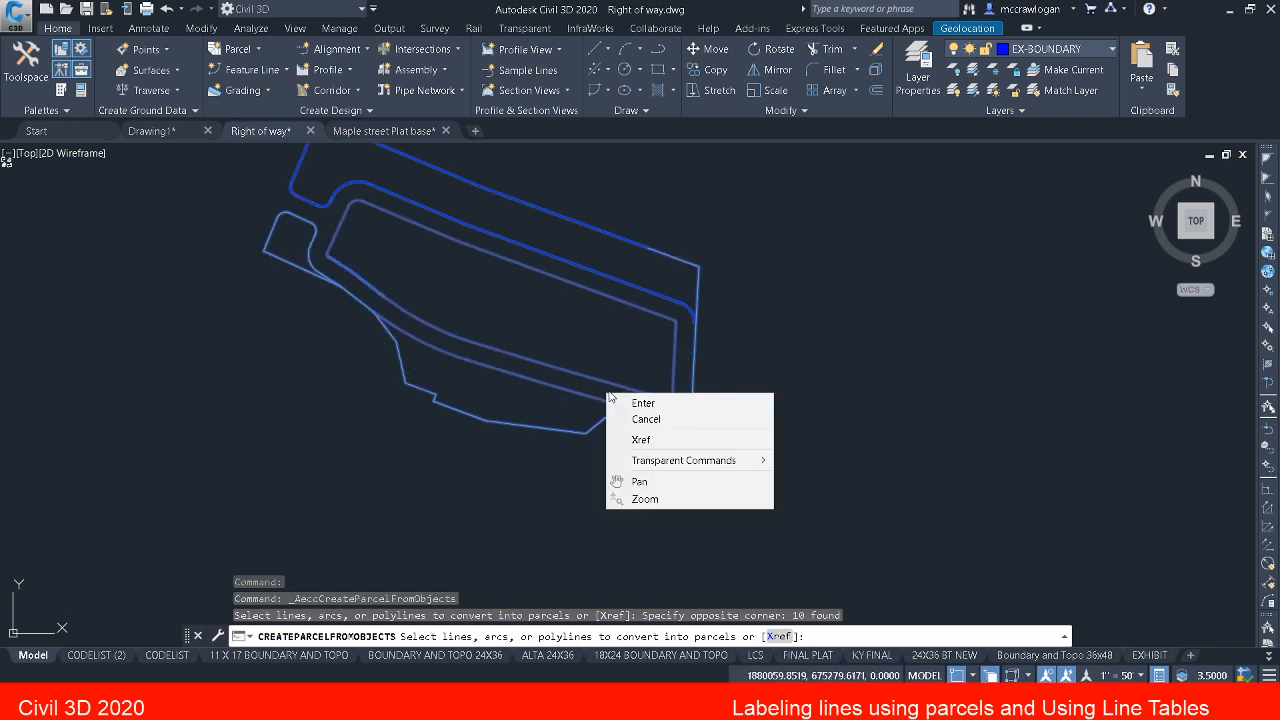
left_click(650, 404)
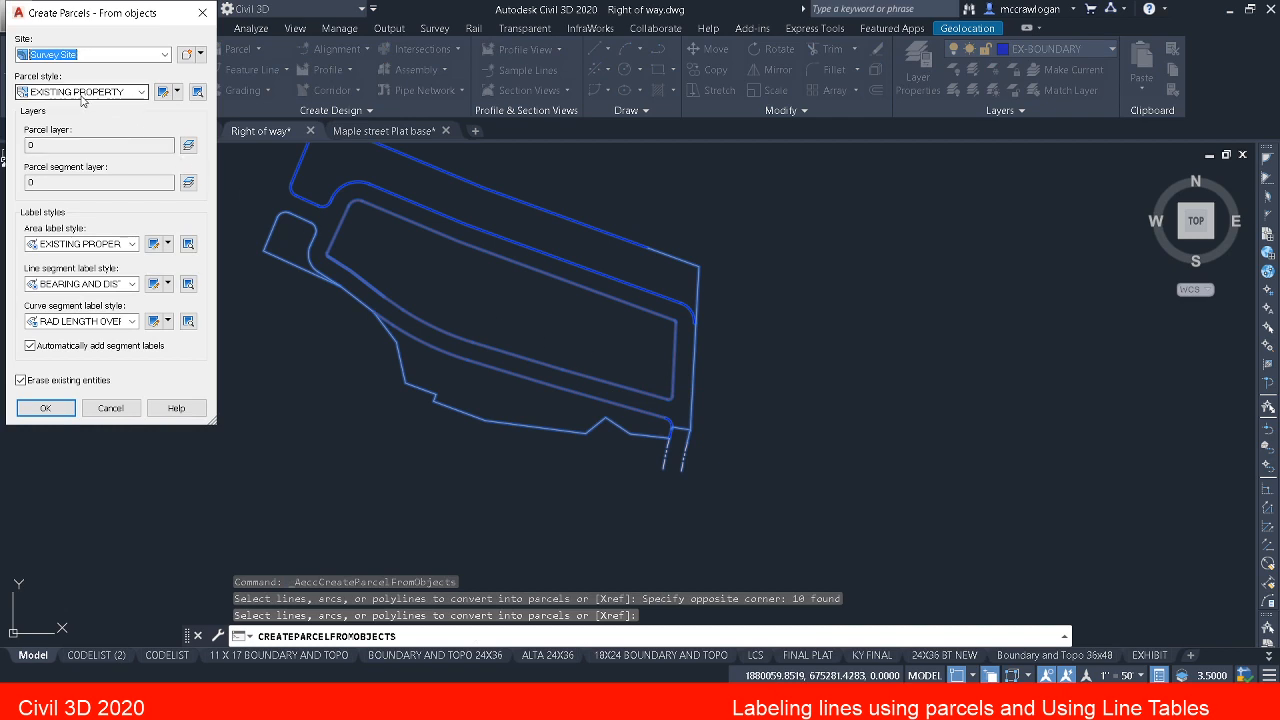
Step: Set the parcel style to PROPOSED LOTS and assign PROP BOUNDARY LINES as the parcel layer
left_click(141, 92)
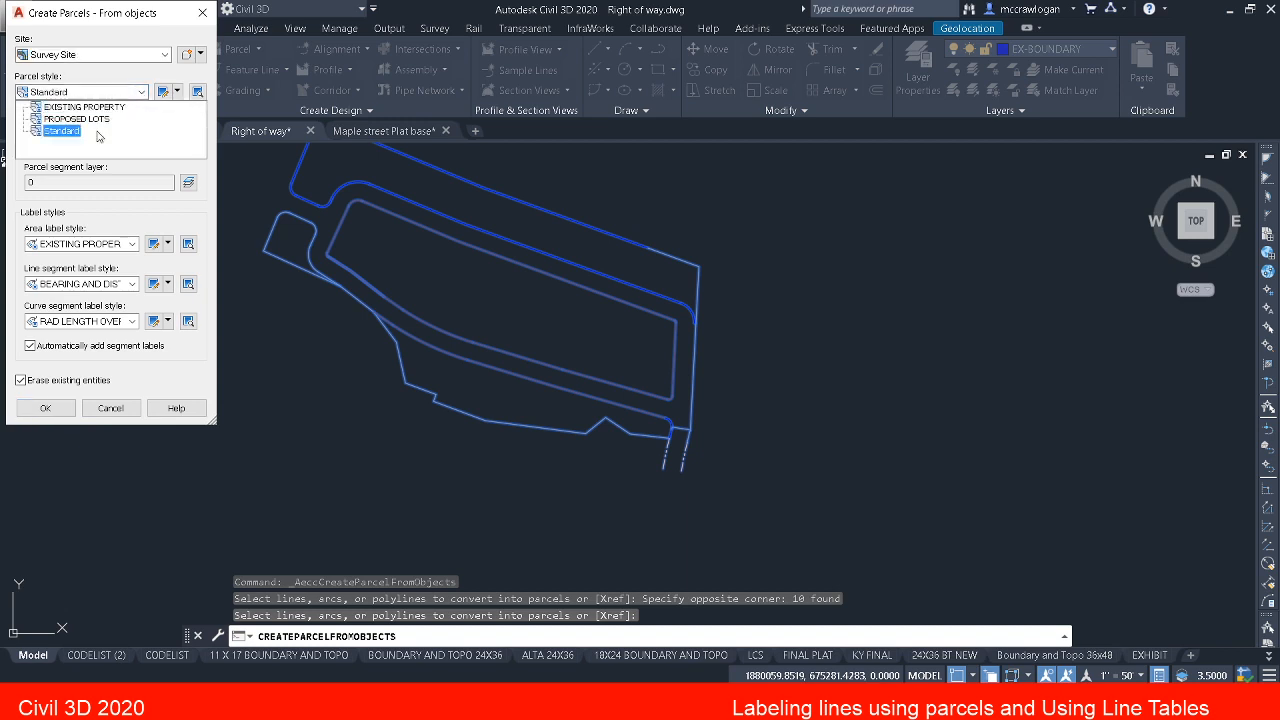
left_click(77, 118)
left_click(187, 145)
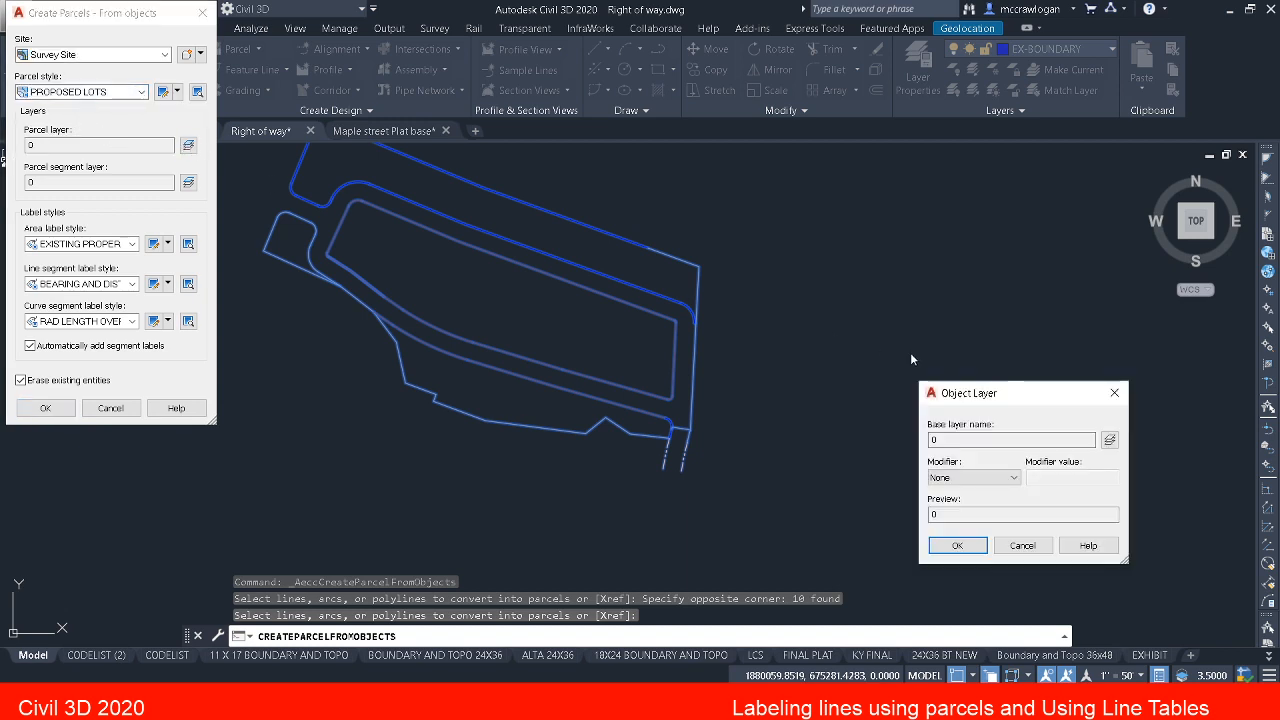
left_click(1109, 440)
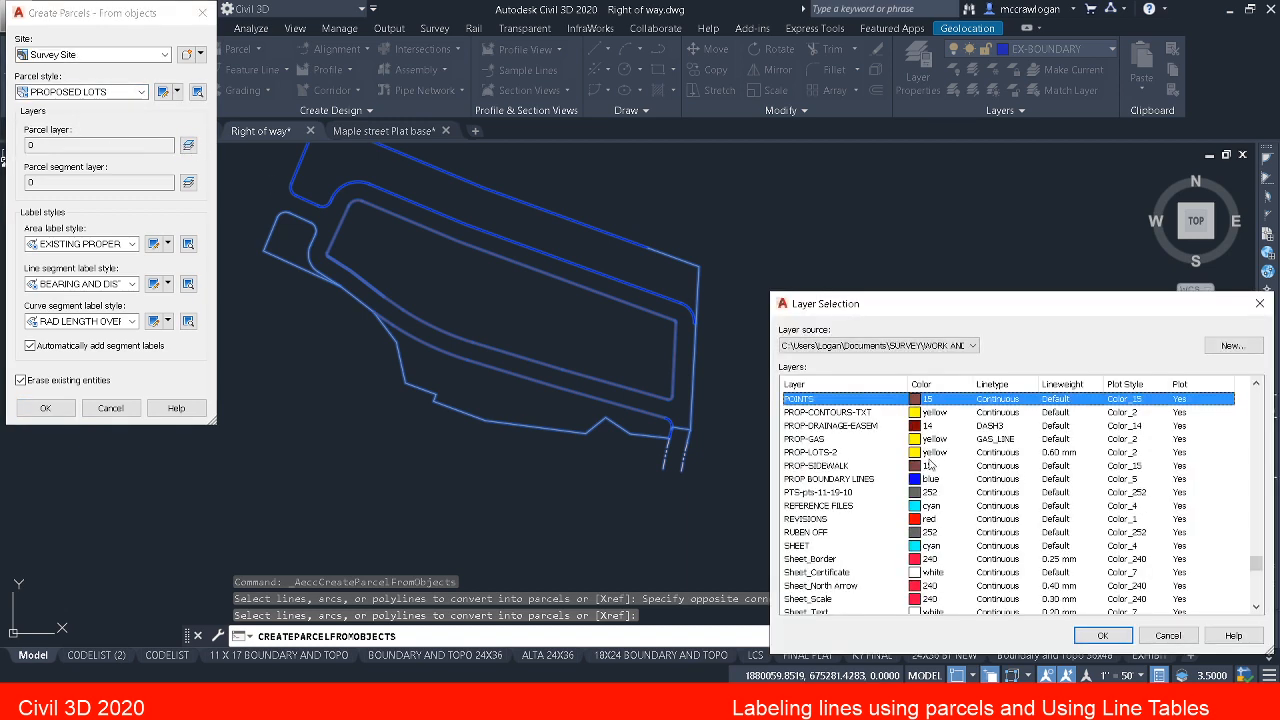
left_click(829, 479)
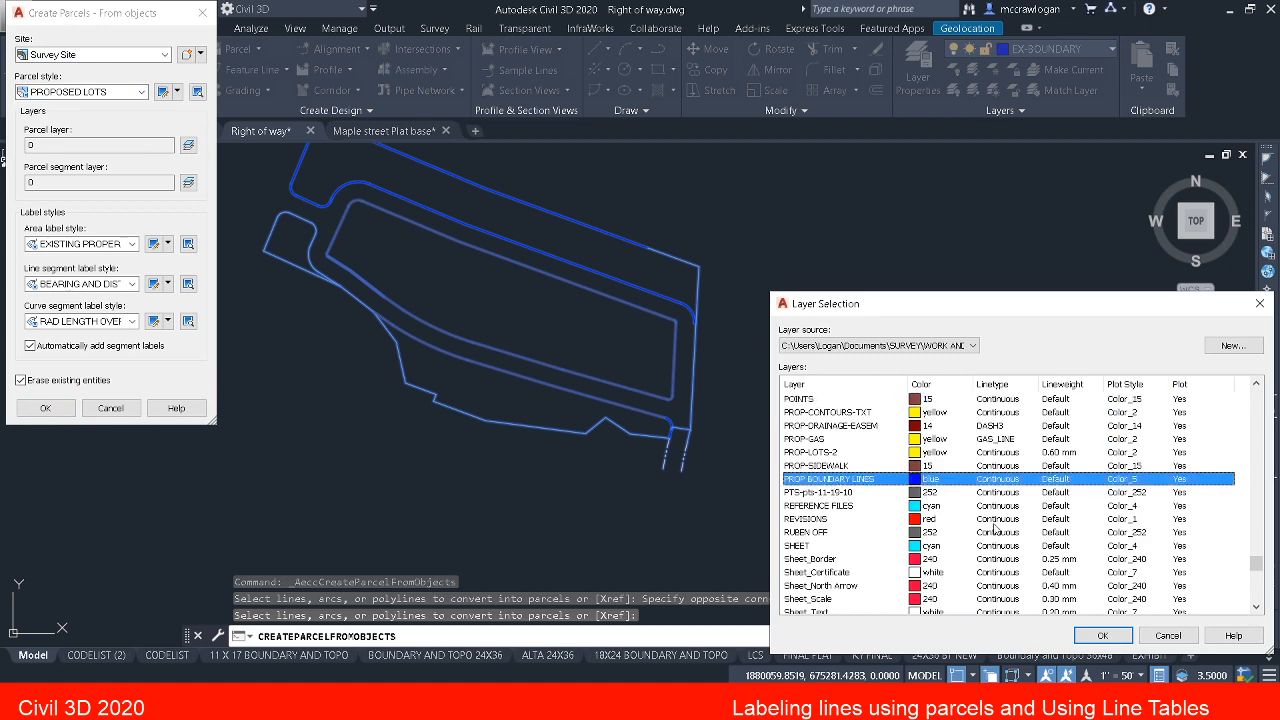
left_click(1102, 635)
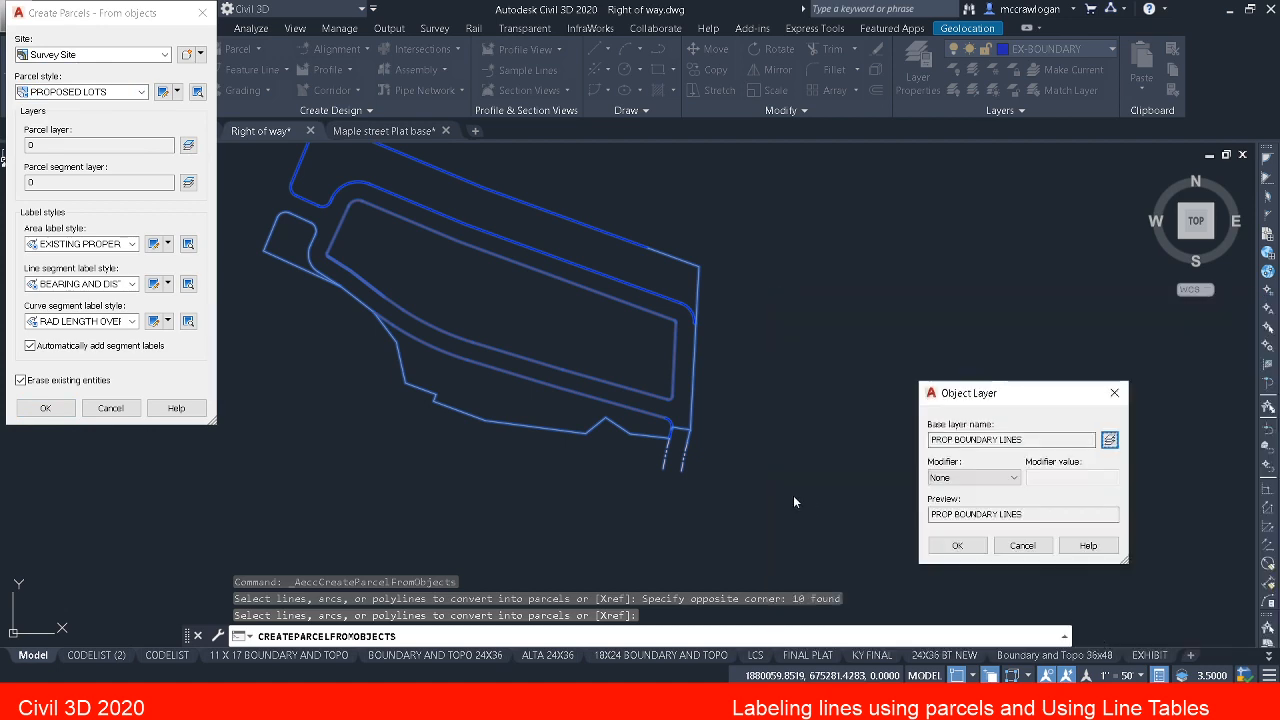
left_click(957, 545)
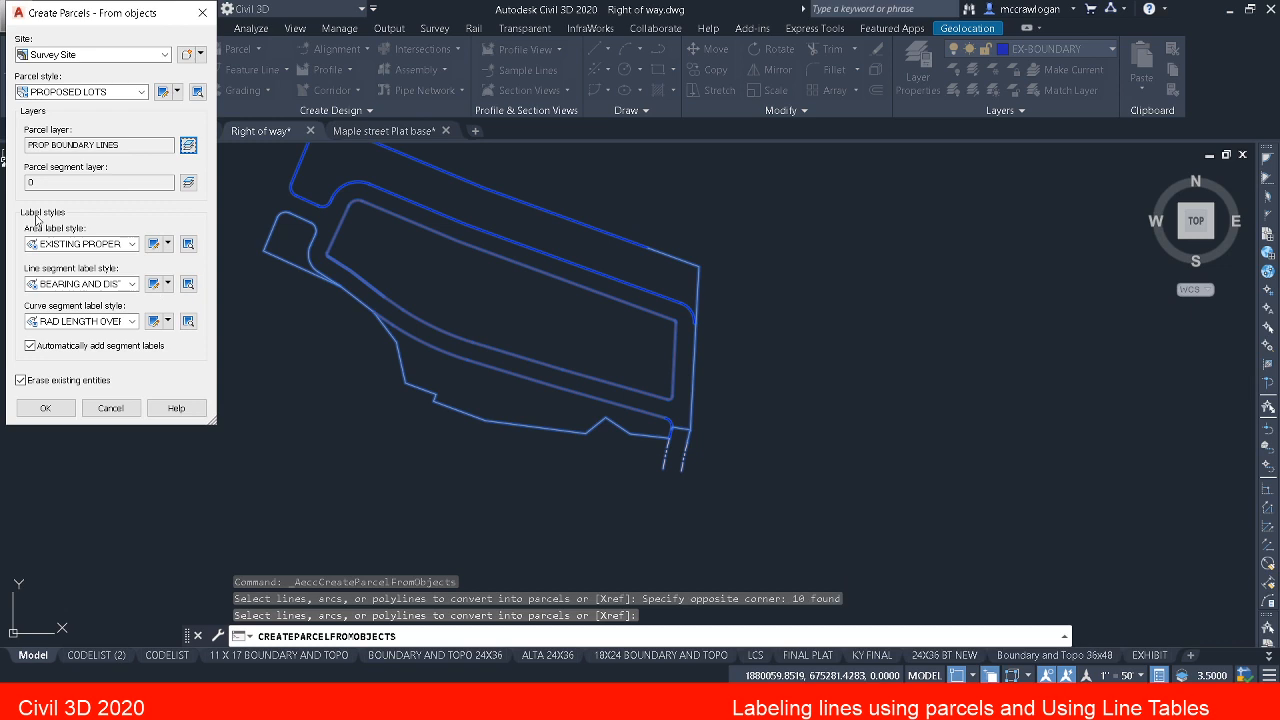
Step: Assign the PROP BOUNDARY LINES layer as the parcel segment layer
left_click(190, 184)
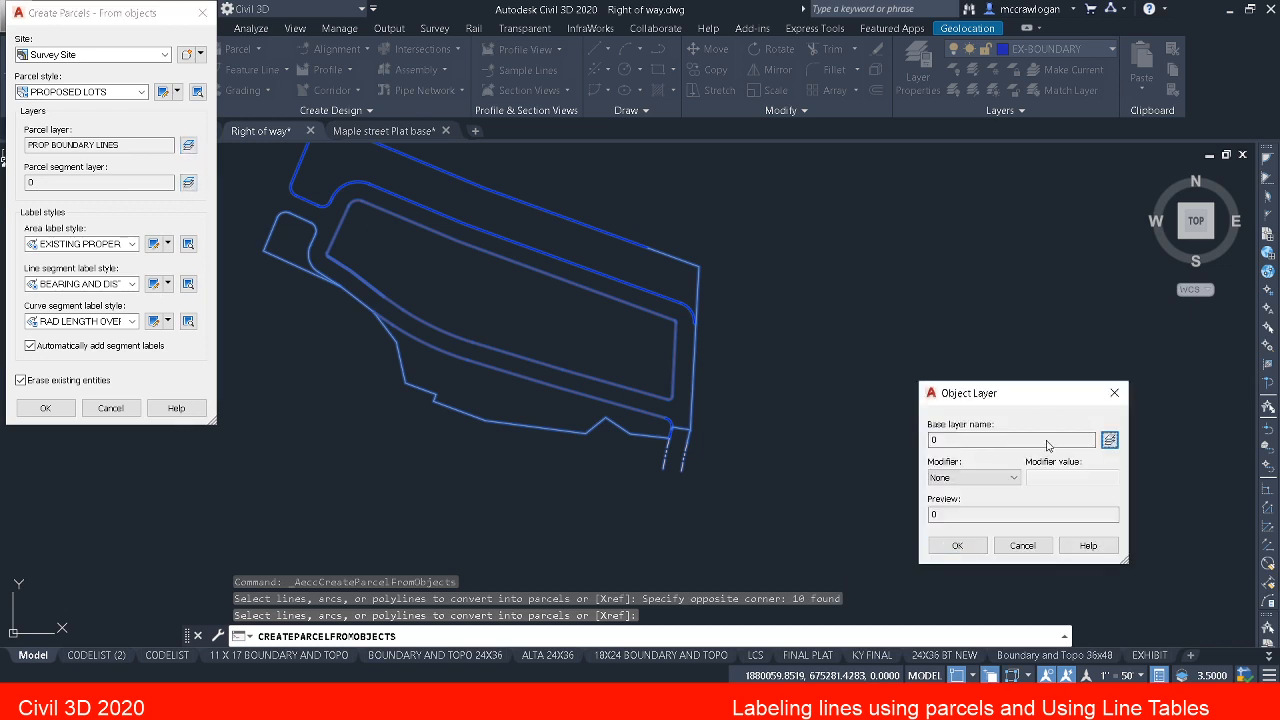
left_click(1106, 440)
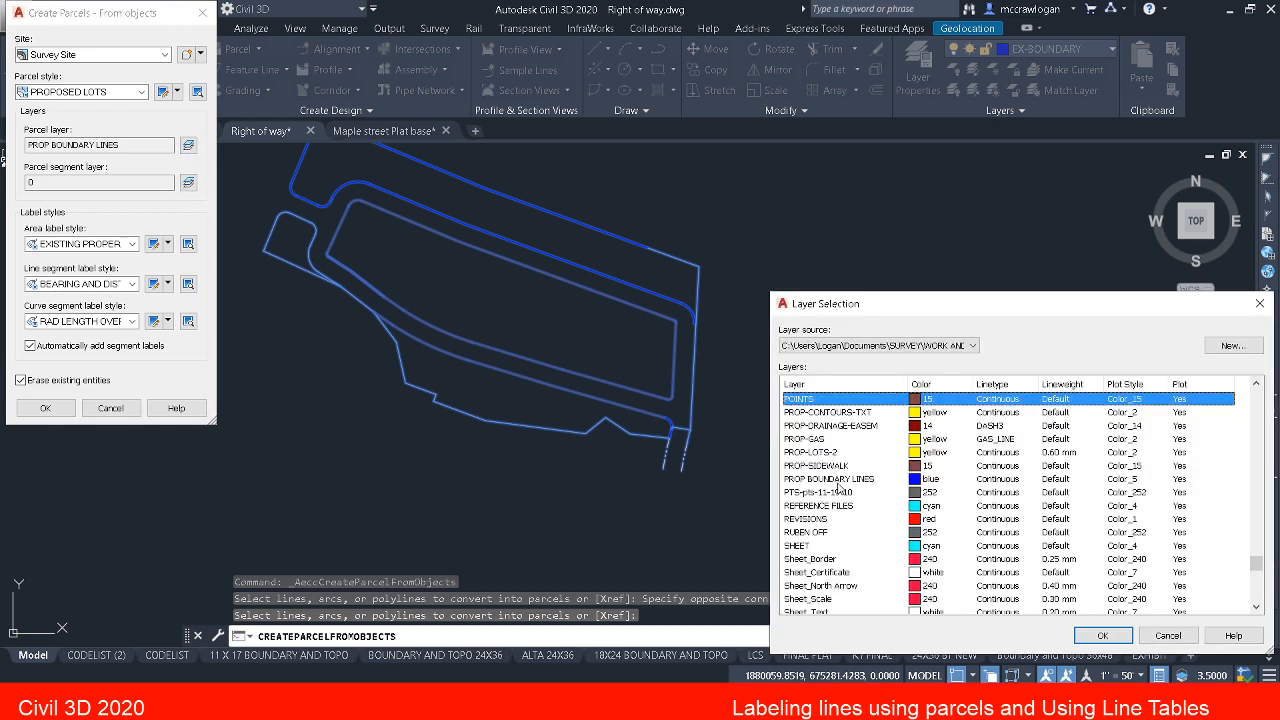
left_click(835, 479)
left_click(1102, 635)
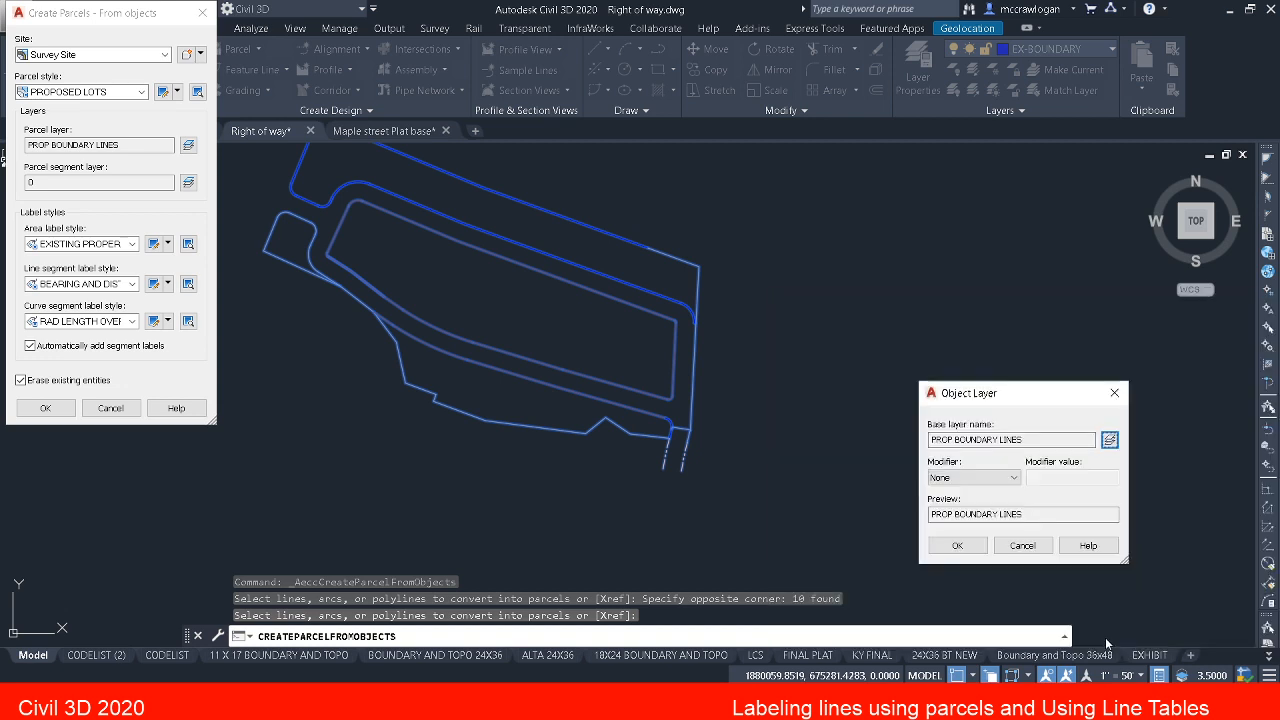
left_click(957, 546)
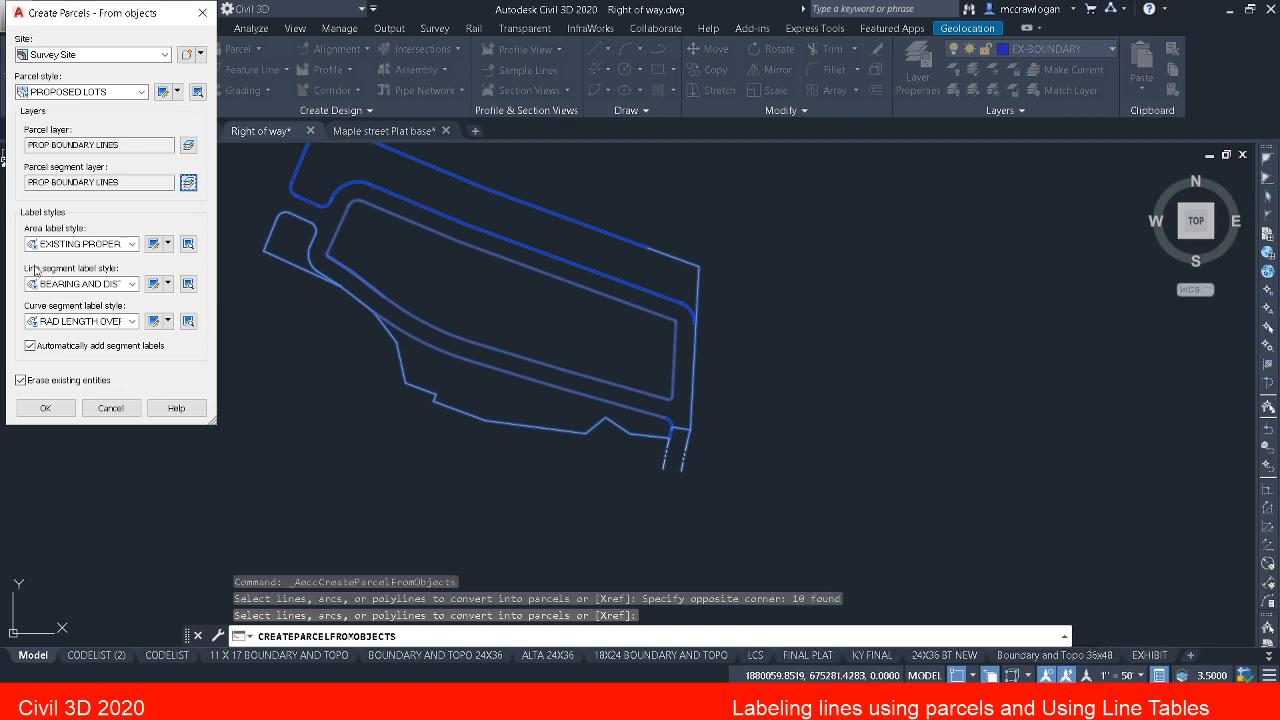
Step: Set the area label style to PROPOSED LOTS and the line segment label style to BEARING AND DIST SINGLE LINE
left_click(129, 249)
left_click(70, 260)
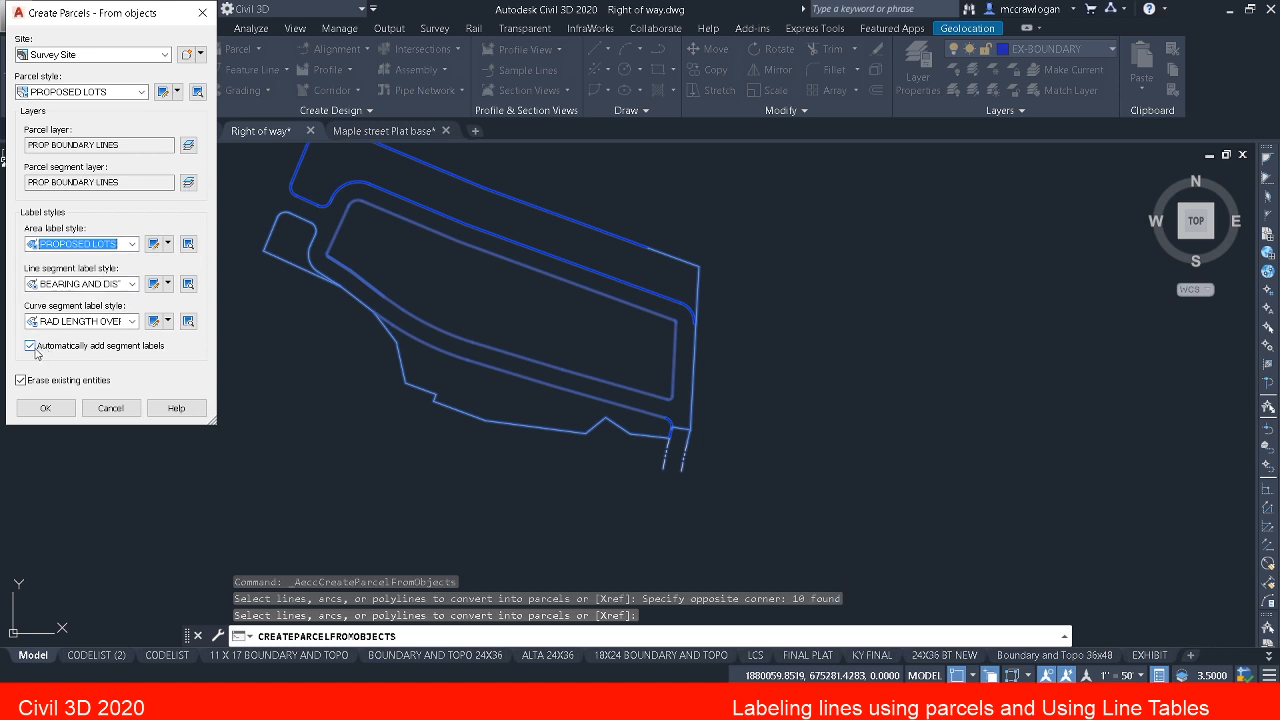
left_click(129, 284)
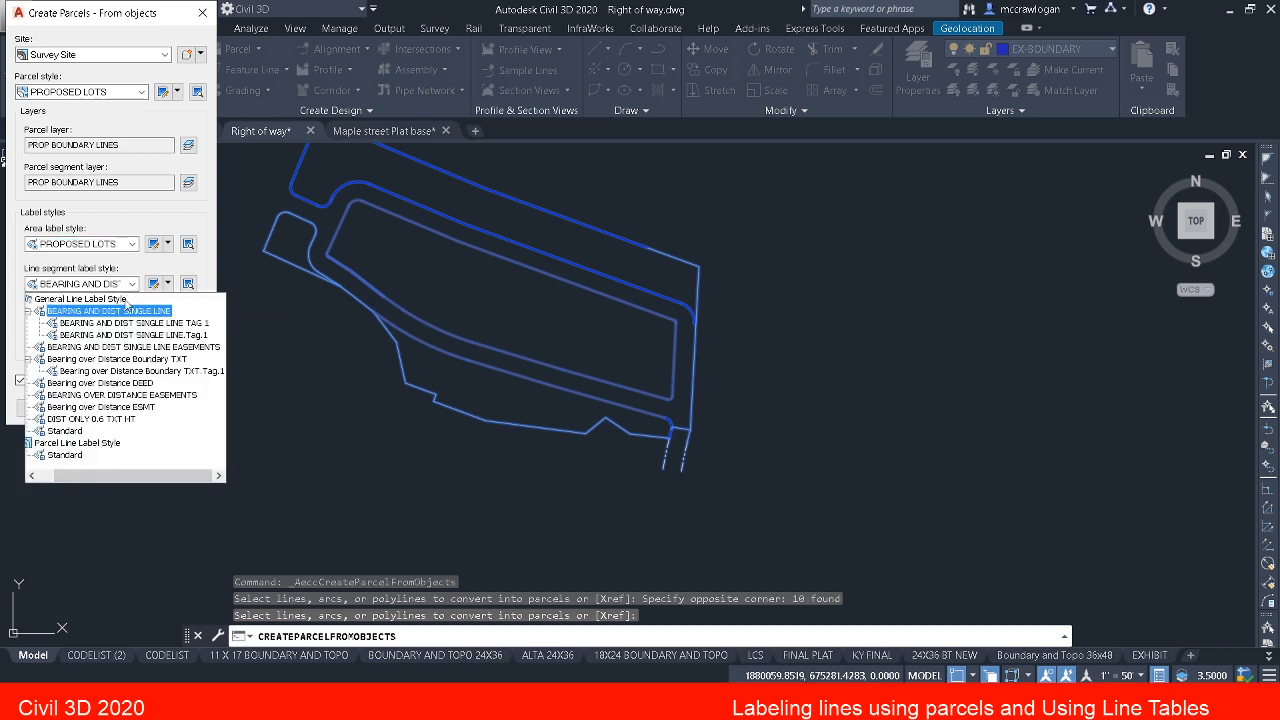
left_click(126, 312)
Step: Use RAD LENGTH OVER CH. BRG AND DIST Boundary TXT as the curve segment label style and create the parcels
left_click(132, 321)
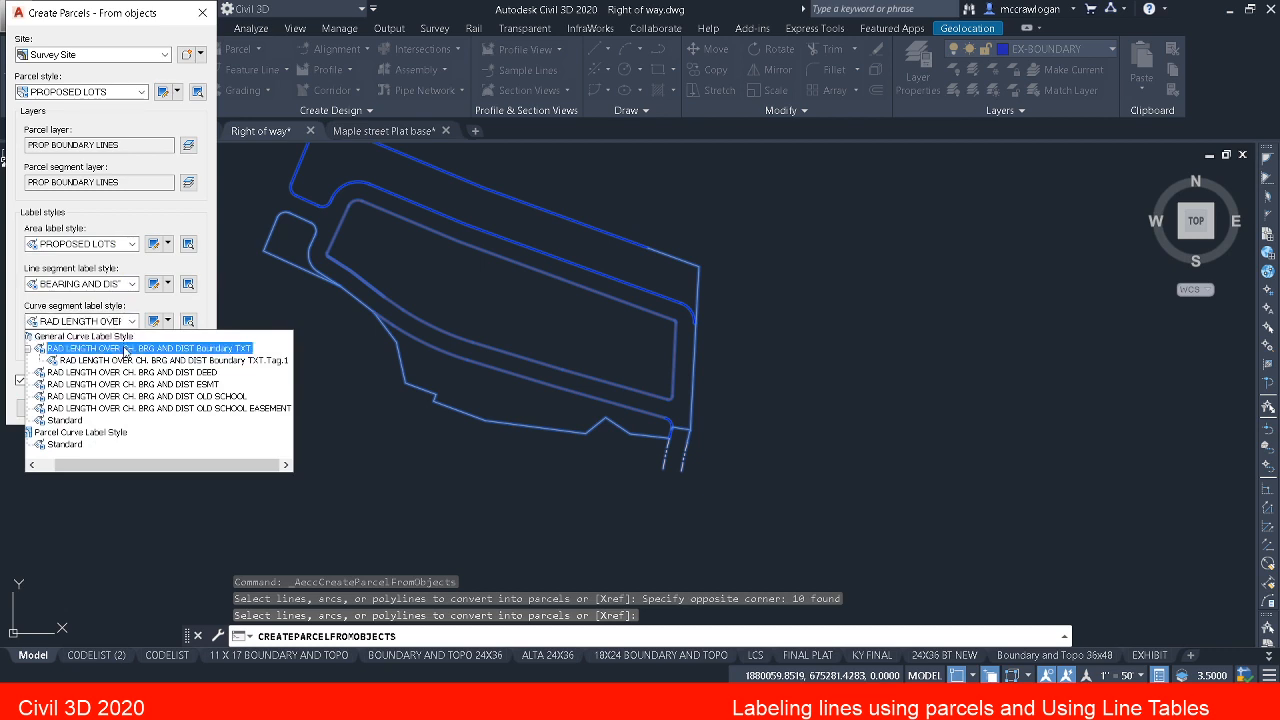
left_click(125, 348)
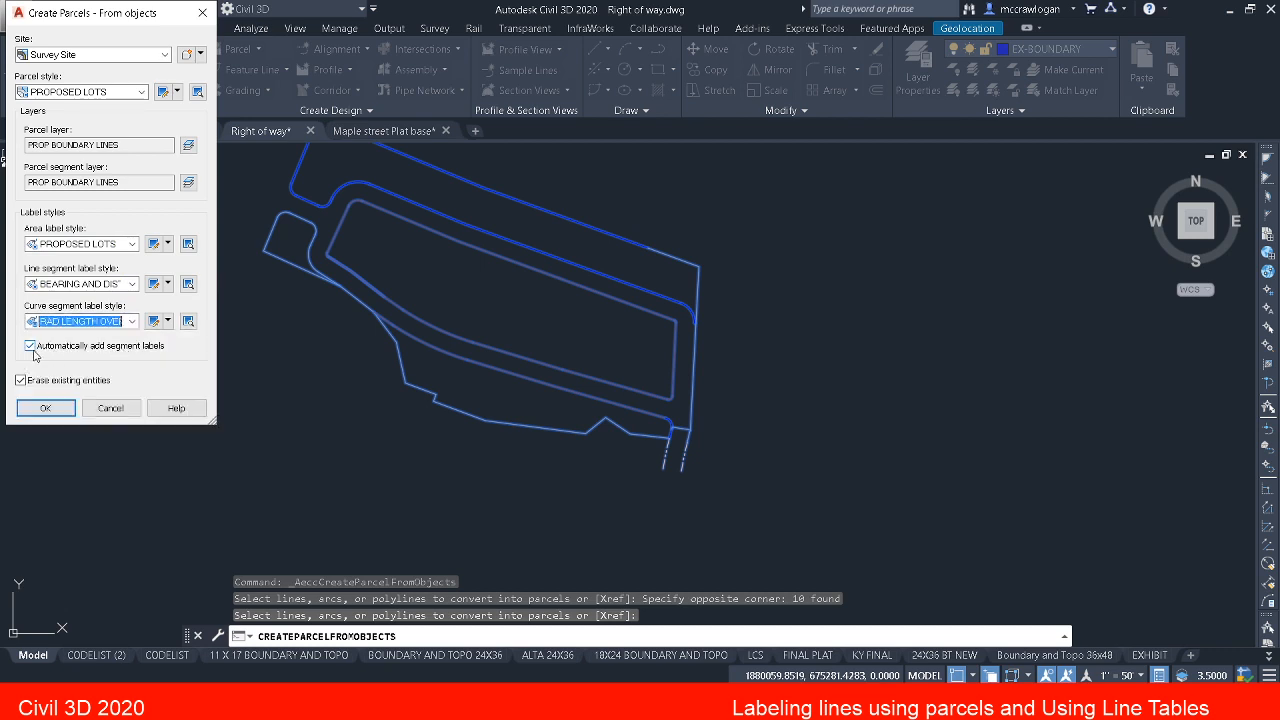
left_click(43, 410)
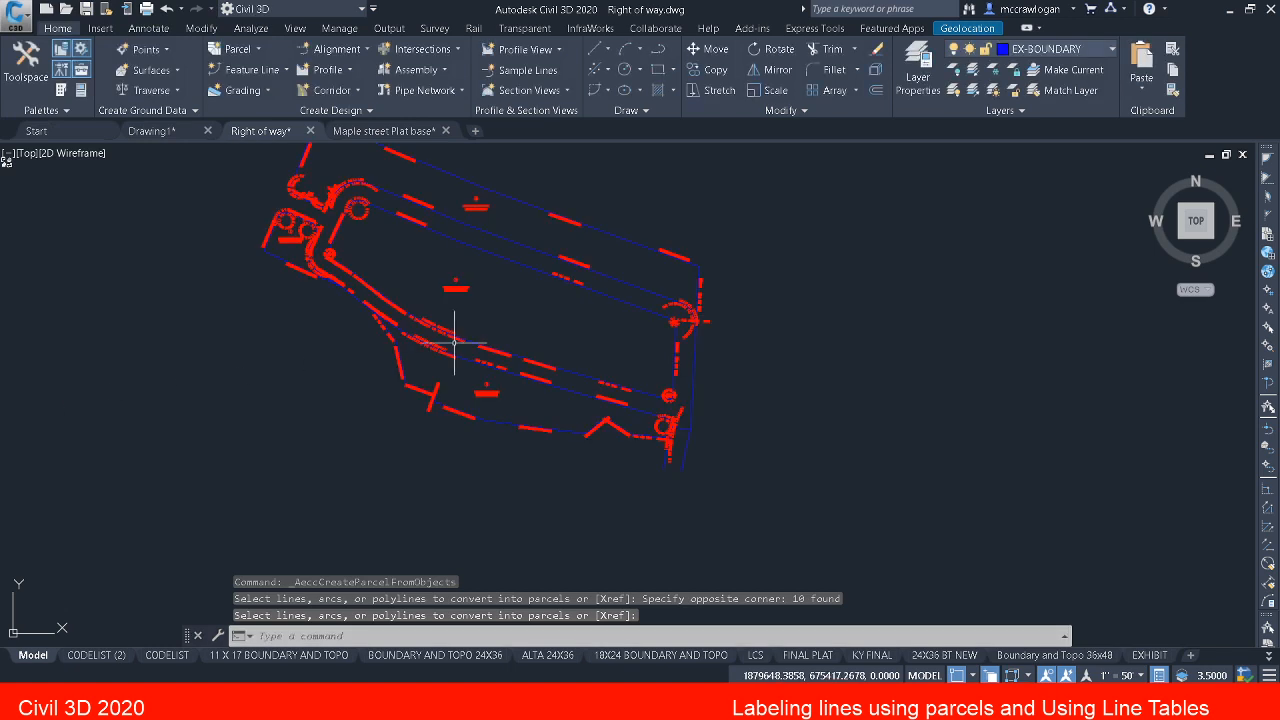
Step: Examine the area labels of the new parcels and the bearing, distance and curve labels along their segments
scroll(456, 263, "up", 5)
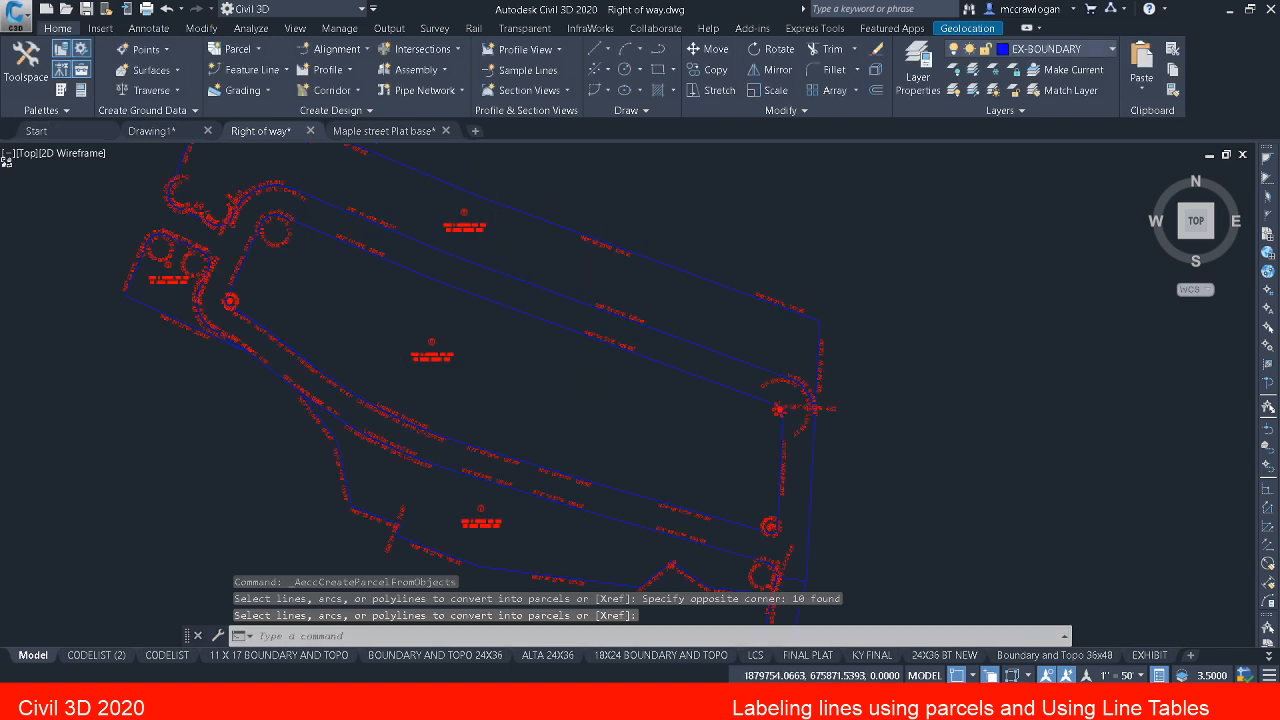
mouse_move(428, 251)
middle_mouse_down()
mouse_move(413, 291)
mouse_move(491, 277)
mouse_move(543, 207)
middle_mouse_up()
scroll(543, 207, "up", 7)
scroll(543, 207, "down", 5)
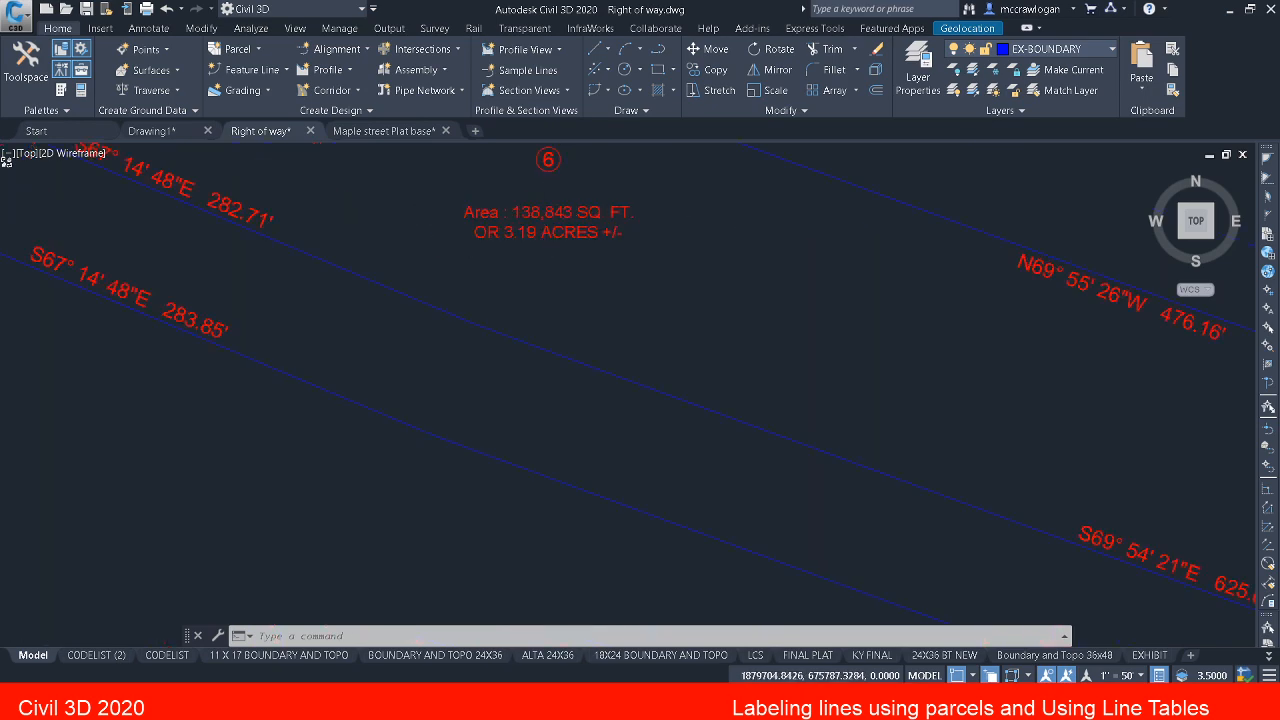
scroll(545, 215, "down", 3)
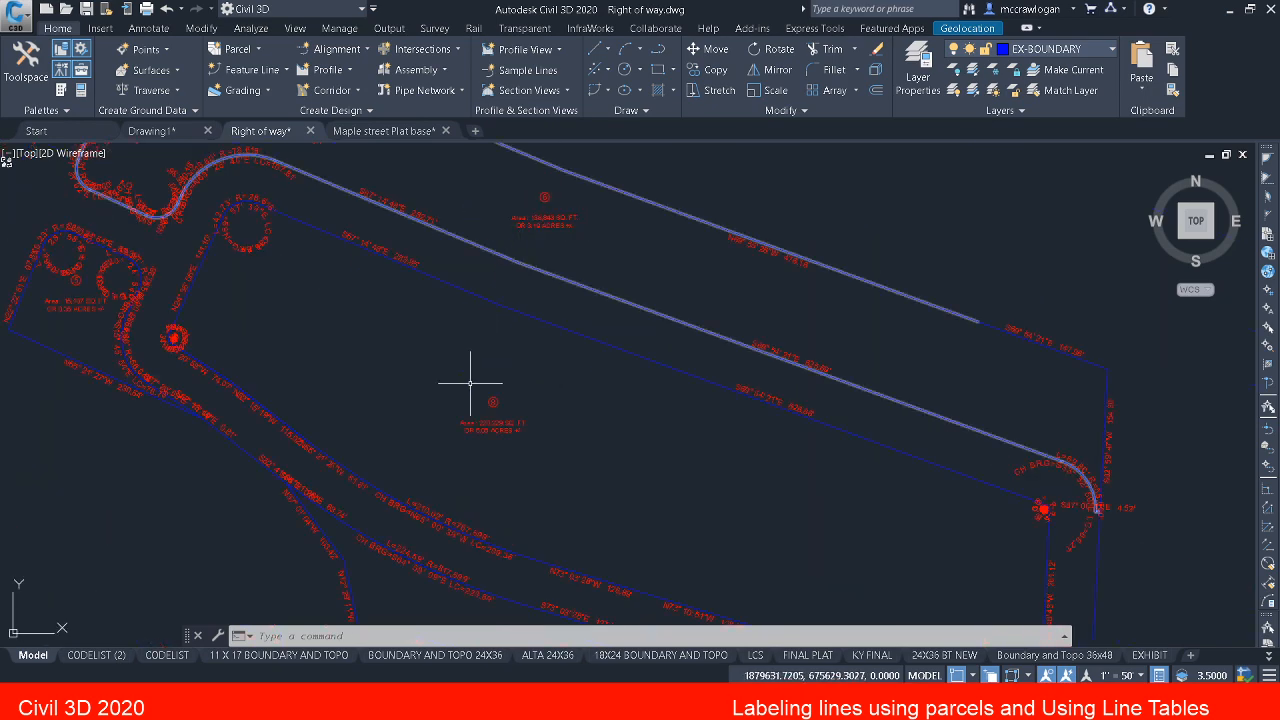
middle_click_drag(520, 356, 537, 309)
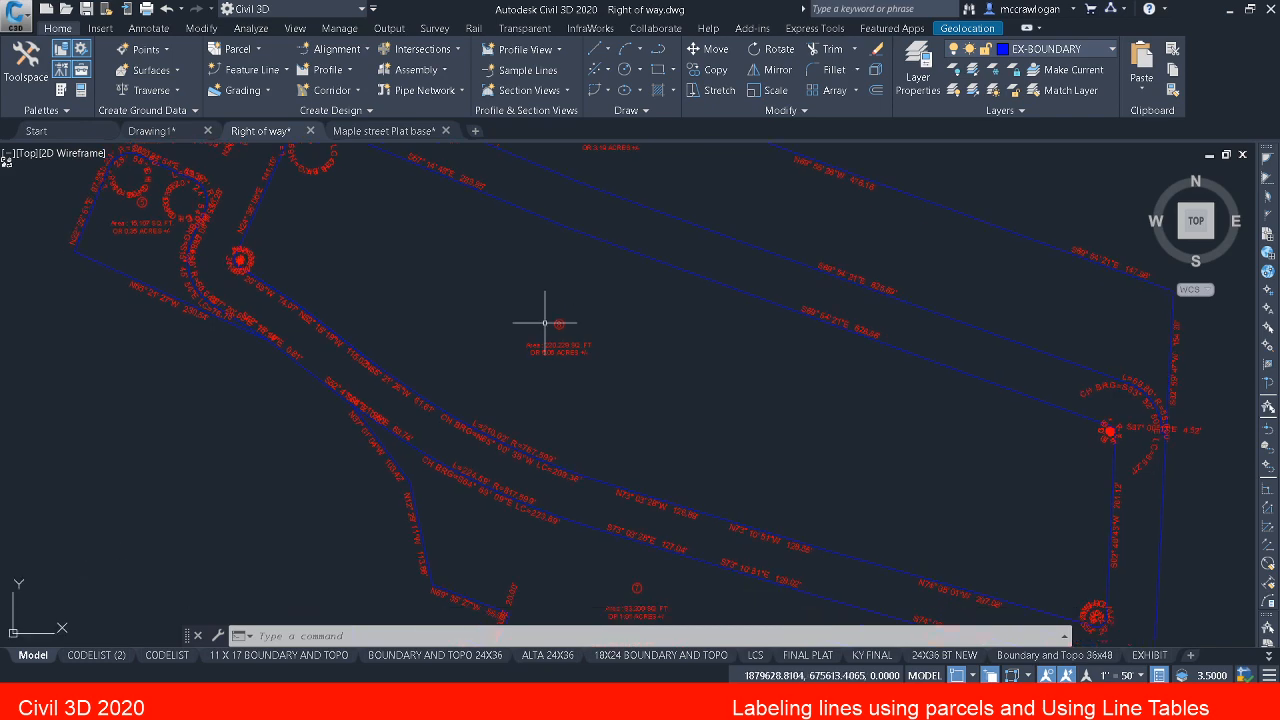
scroll(651, 337, "up", 5)
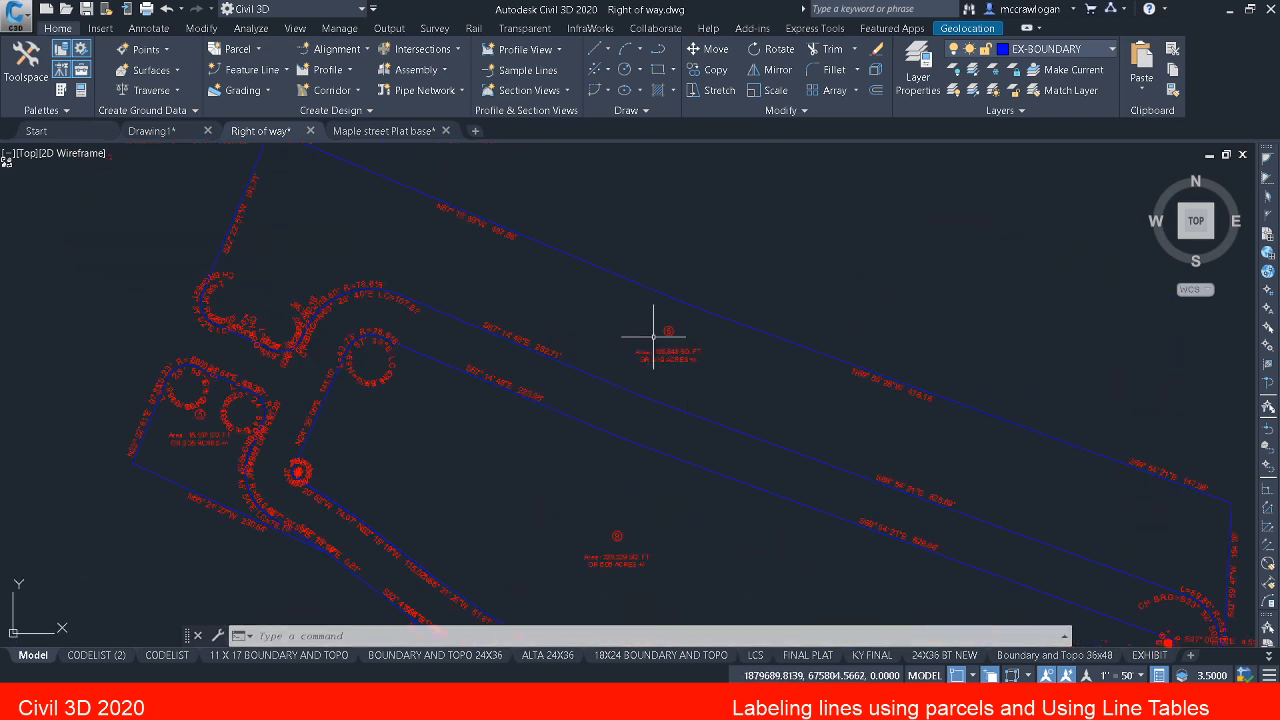
key("Escape")
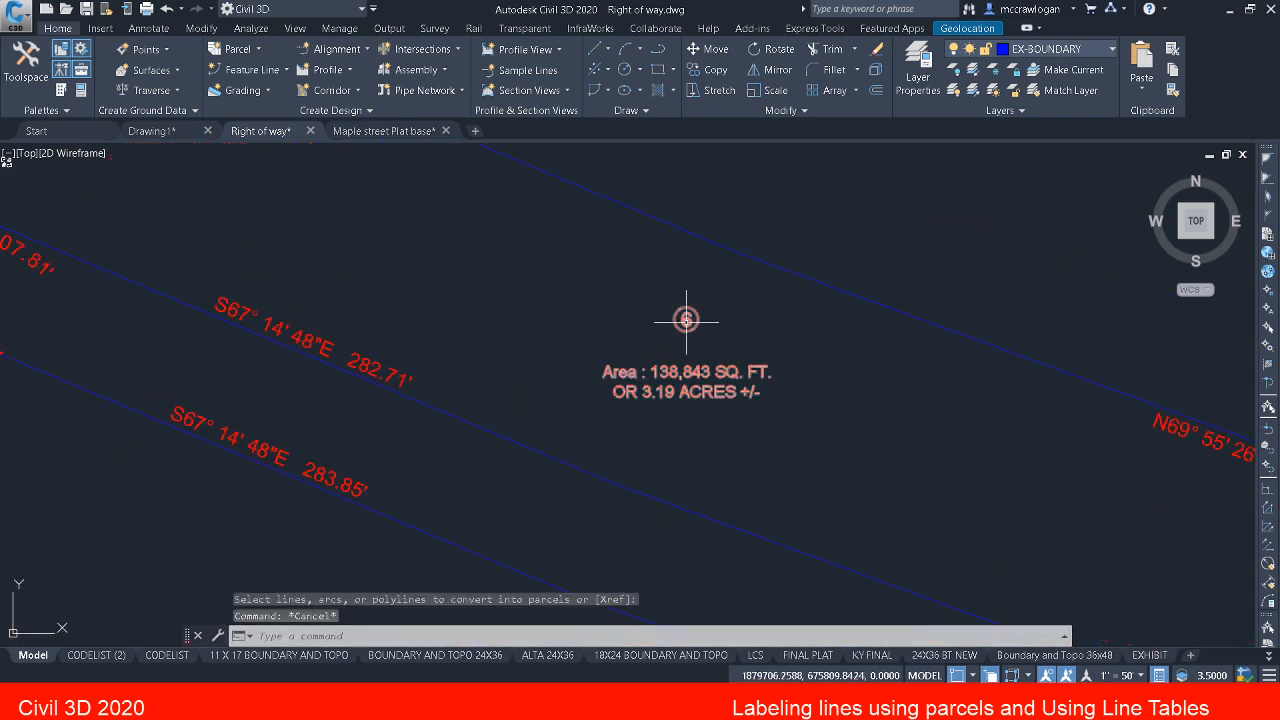
Step: Rename parcel 6, the northern parcel of 3.19 acres, as 1
scroll(684, 320, "down", 2)
left_click(684, 321)
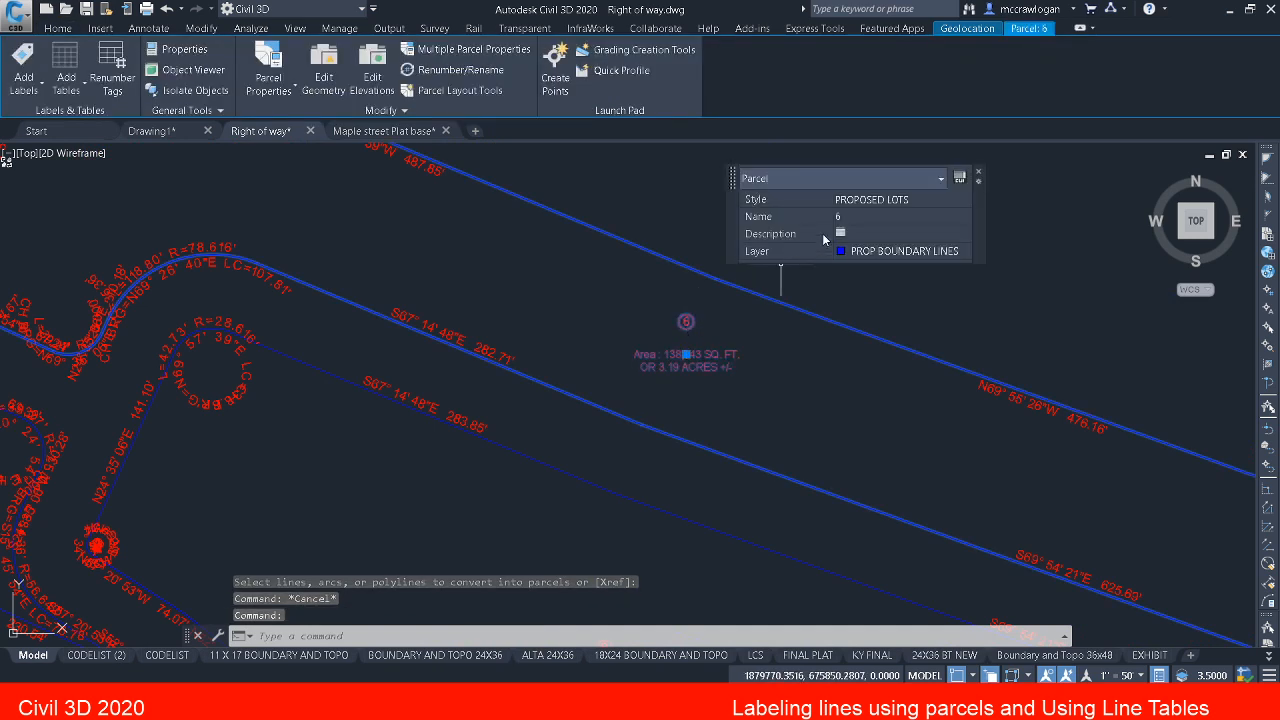
left_click(844, 218)
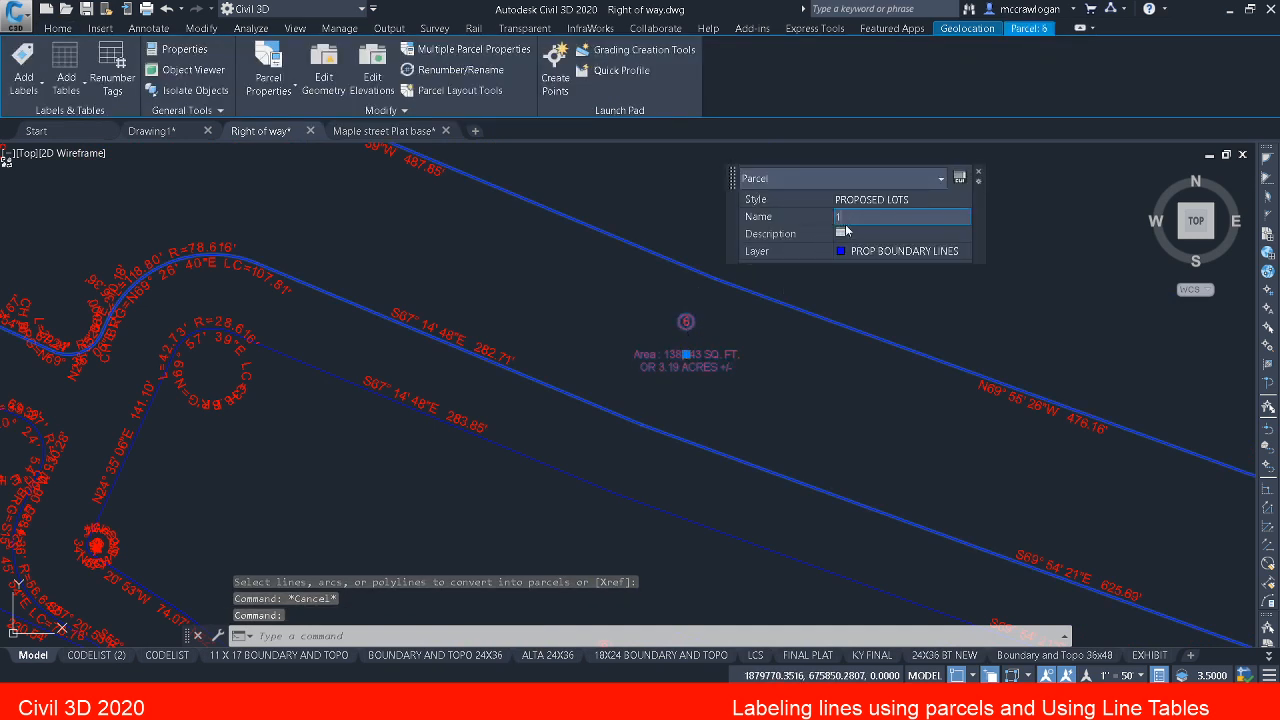
type("1")
key("Return")
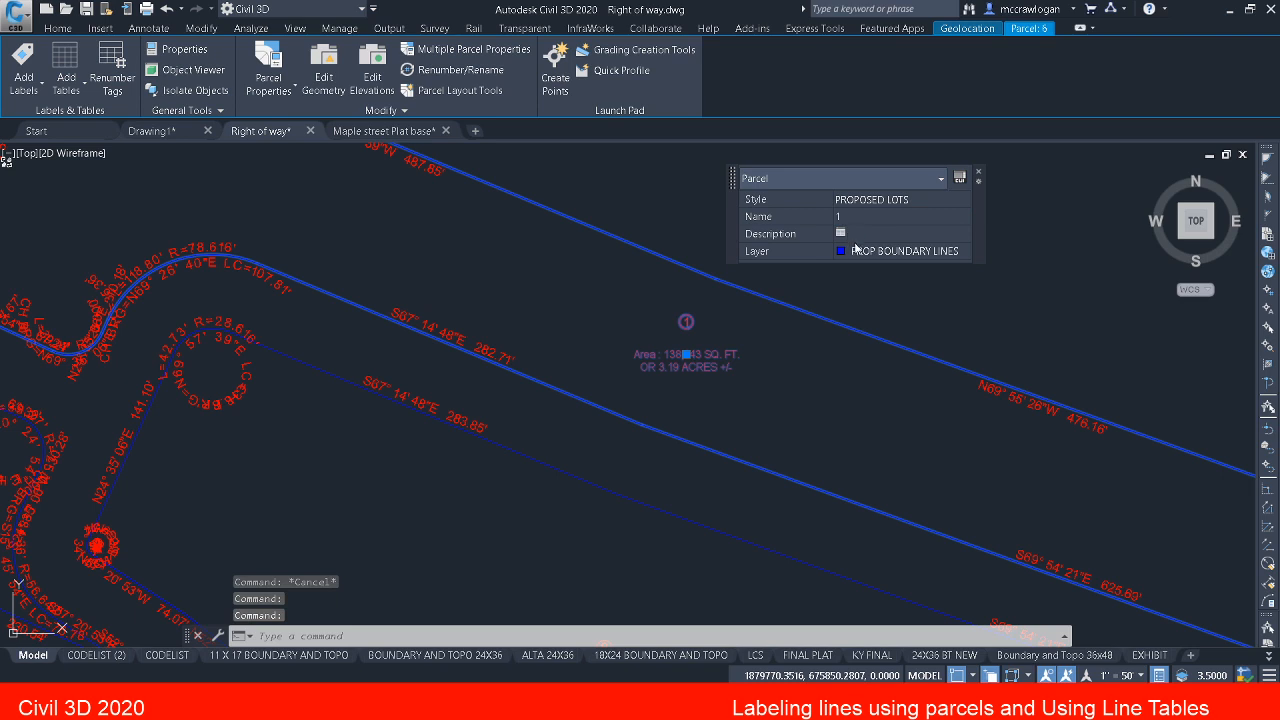
Step: Give parcel 1 the description "20 proposed lots" and check how it reads in the area label
left_click(845, 235)
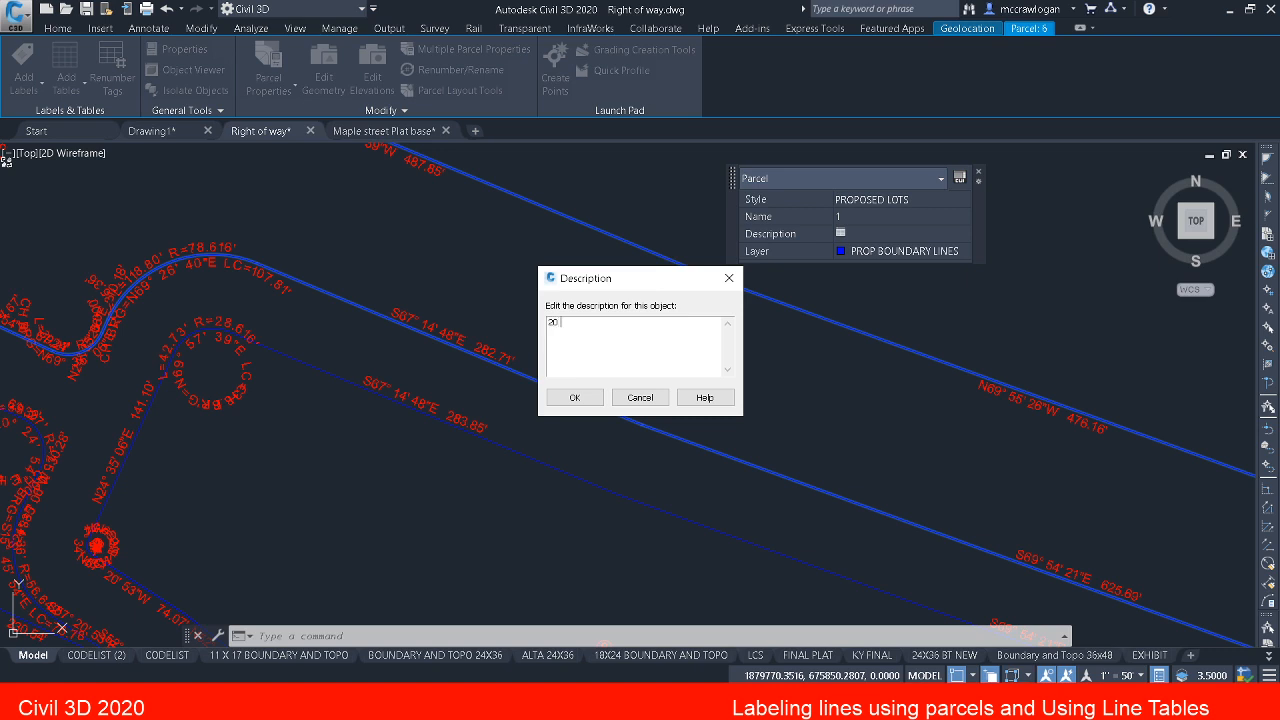
type("20 proposed lots")
type("po")
left_click(575, 402)
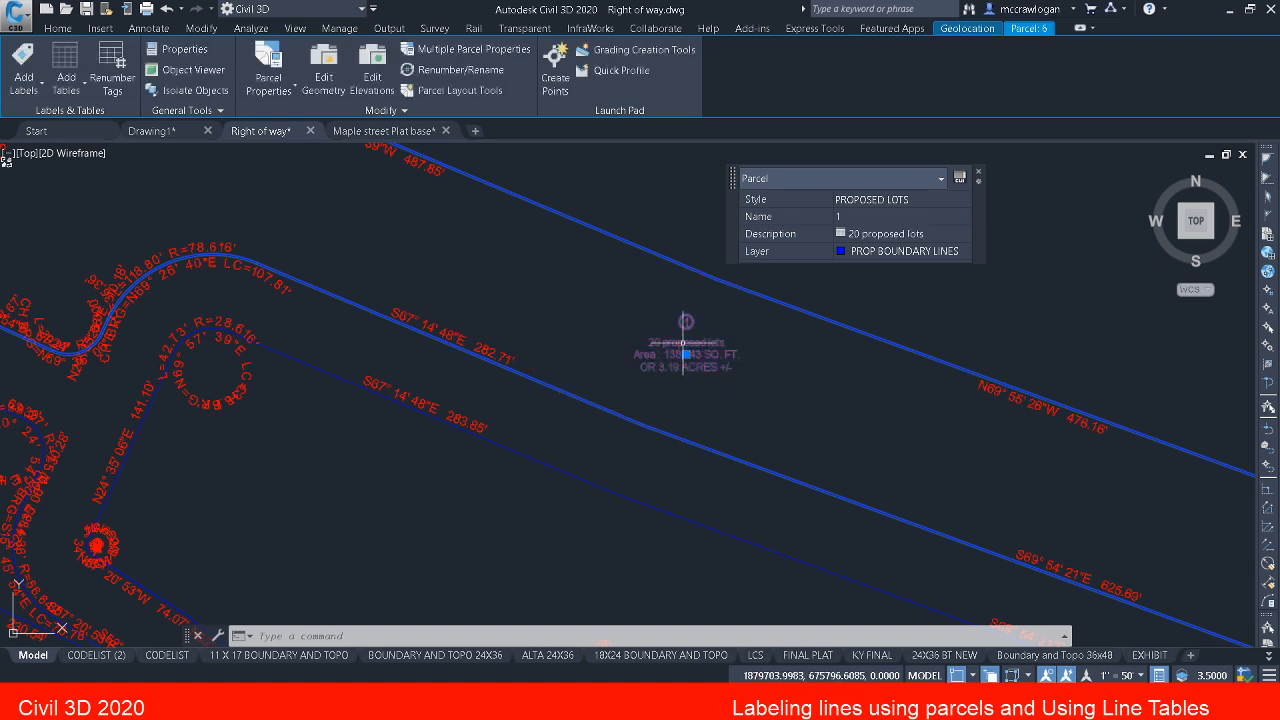
scroll(684, 345, "up", 2)
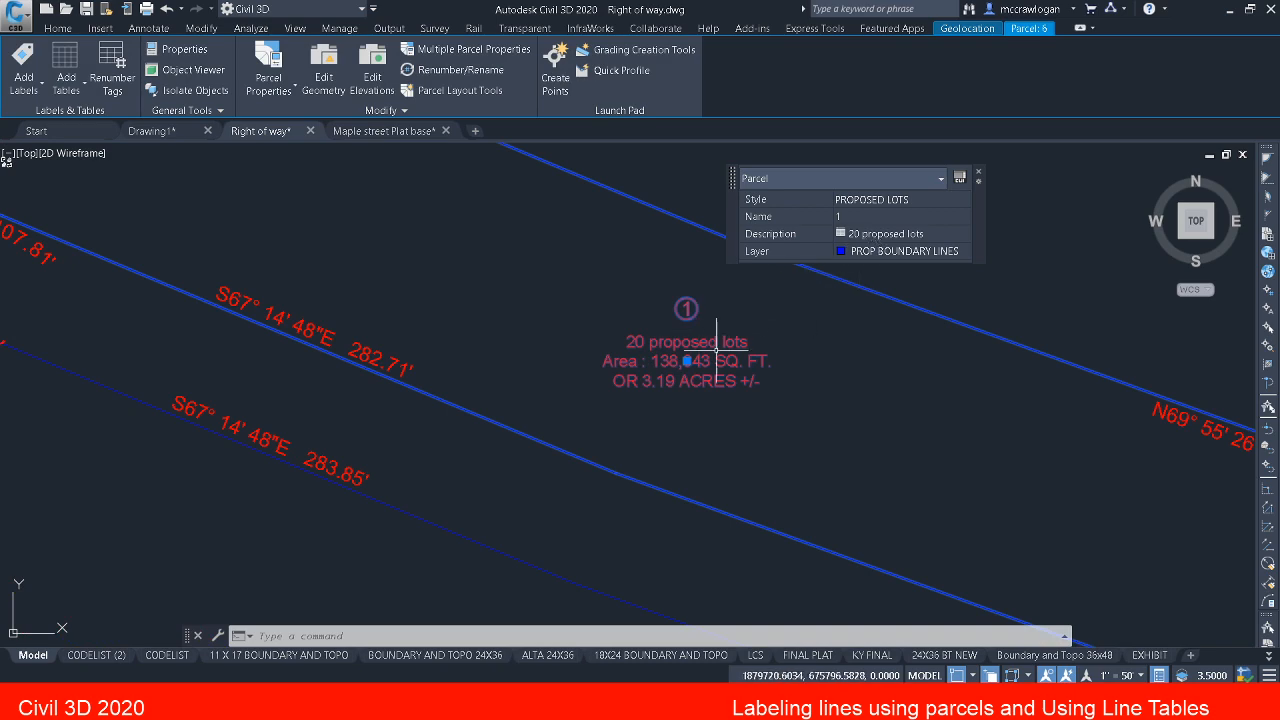
scroll(716, 350, "down", 1)
key("Escape")
scroll(600, 265, "down", 2)
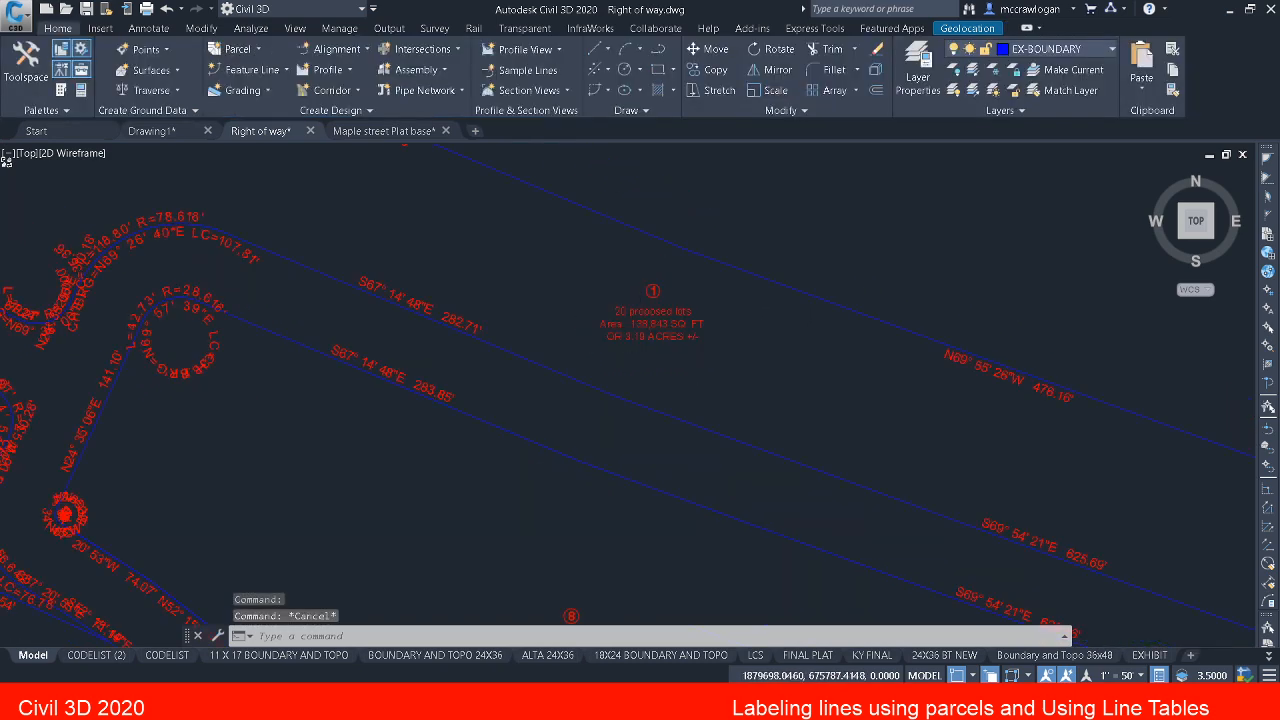
Step: Rename parcel 8, the large central parcel south of parcel 1, as 2
scroll(641, 325, "down", 2)
middle_click_drag(638, 353, 617, 249)
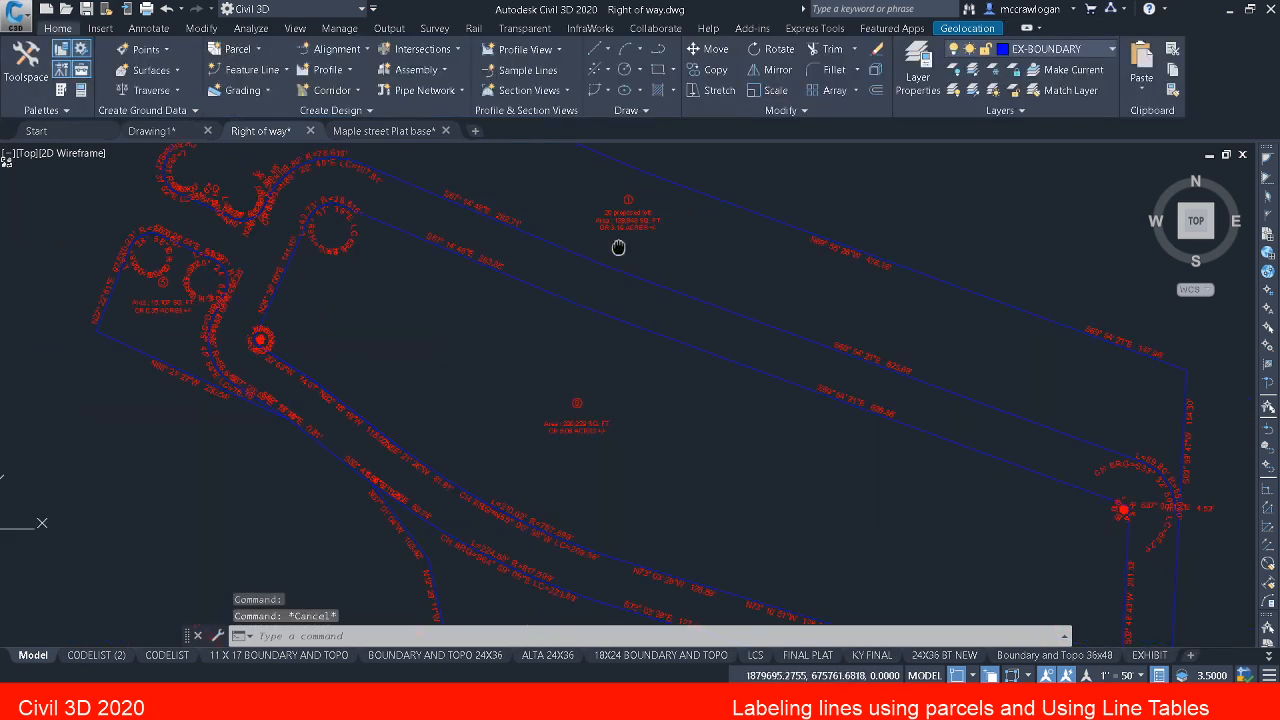
left_click(575, 426)
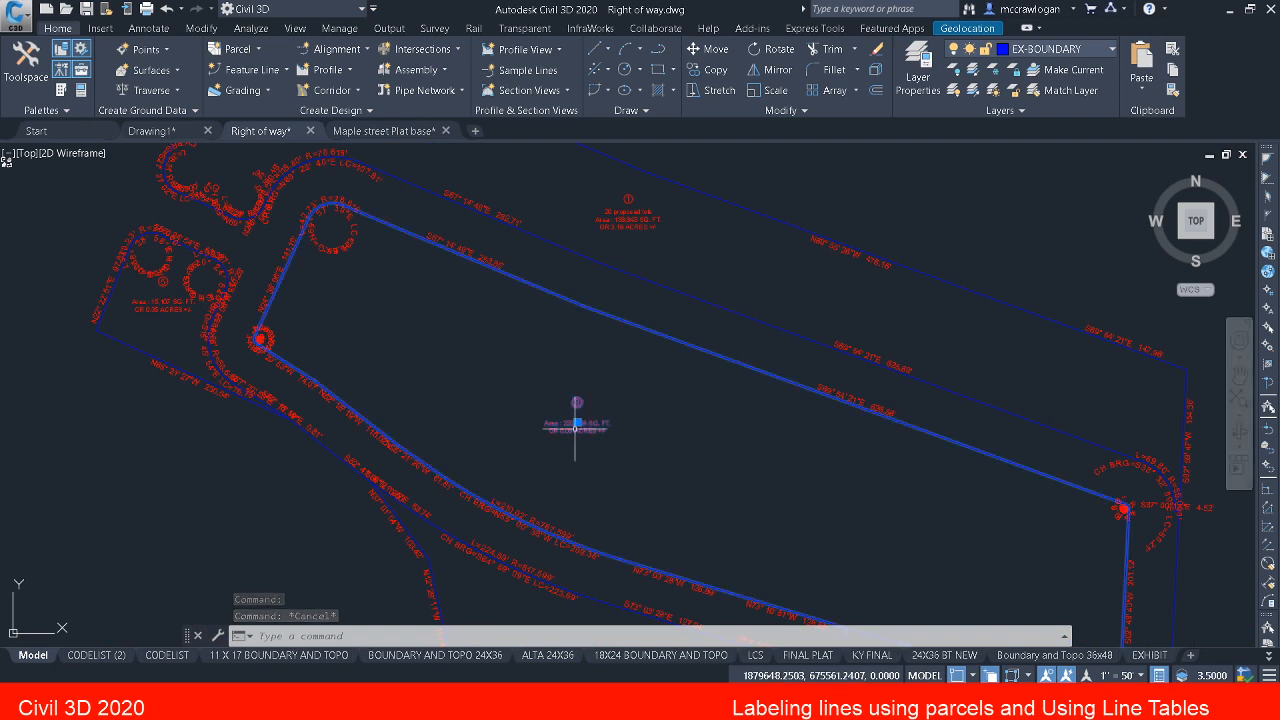
left_click(886, 274)
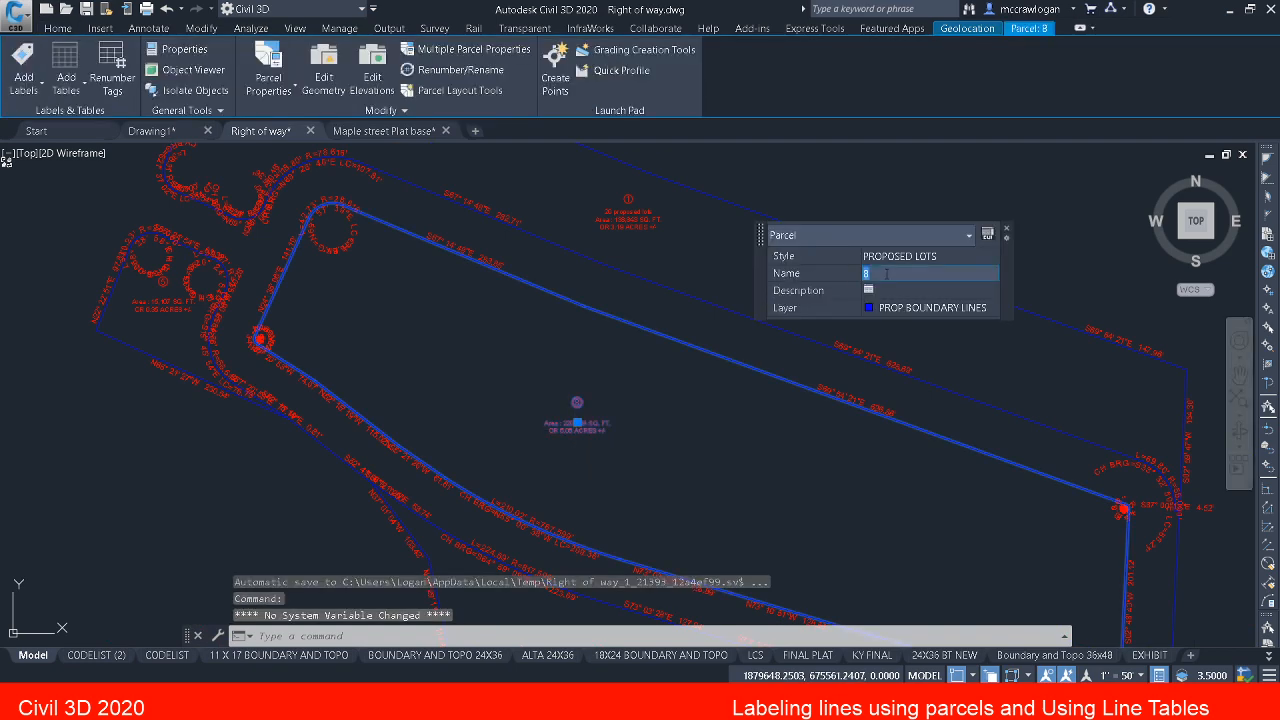
type("2")
key("Return")
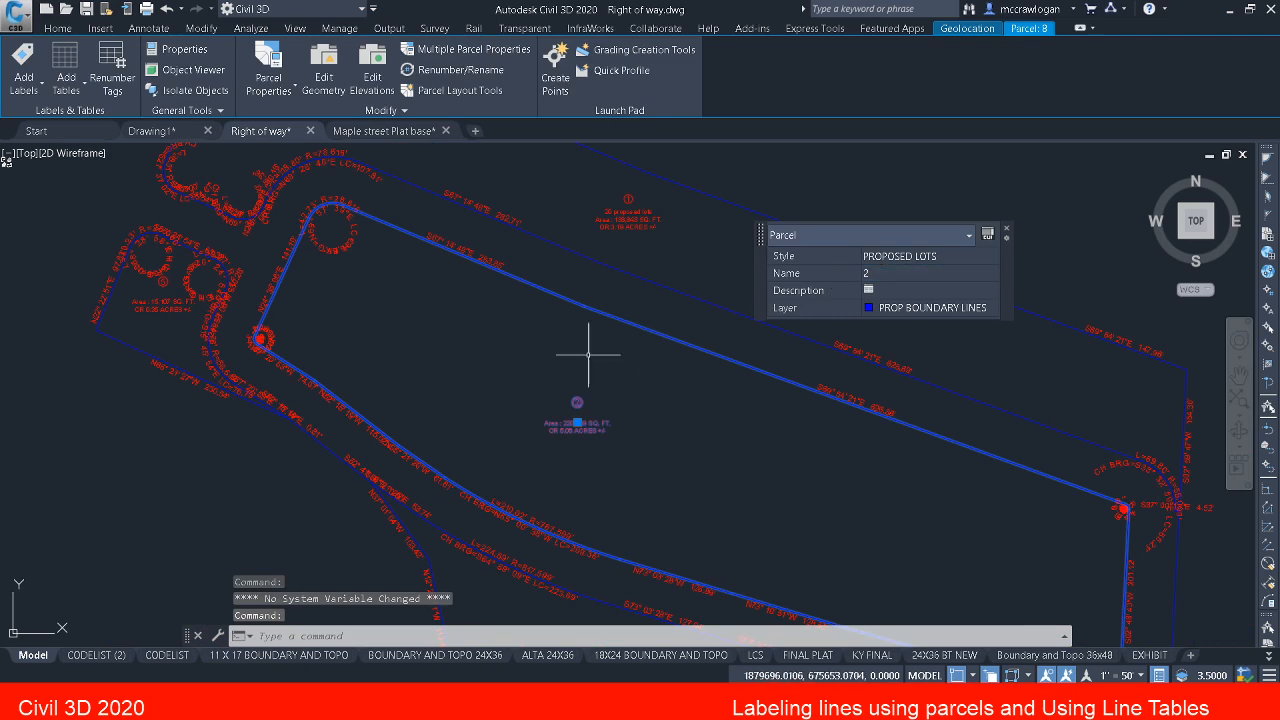
key("Escape")
key("Escape")
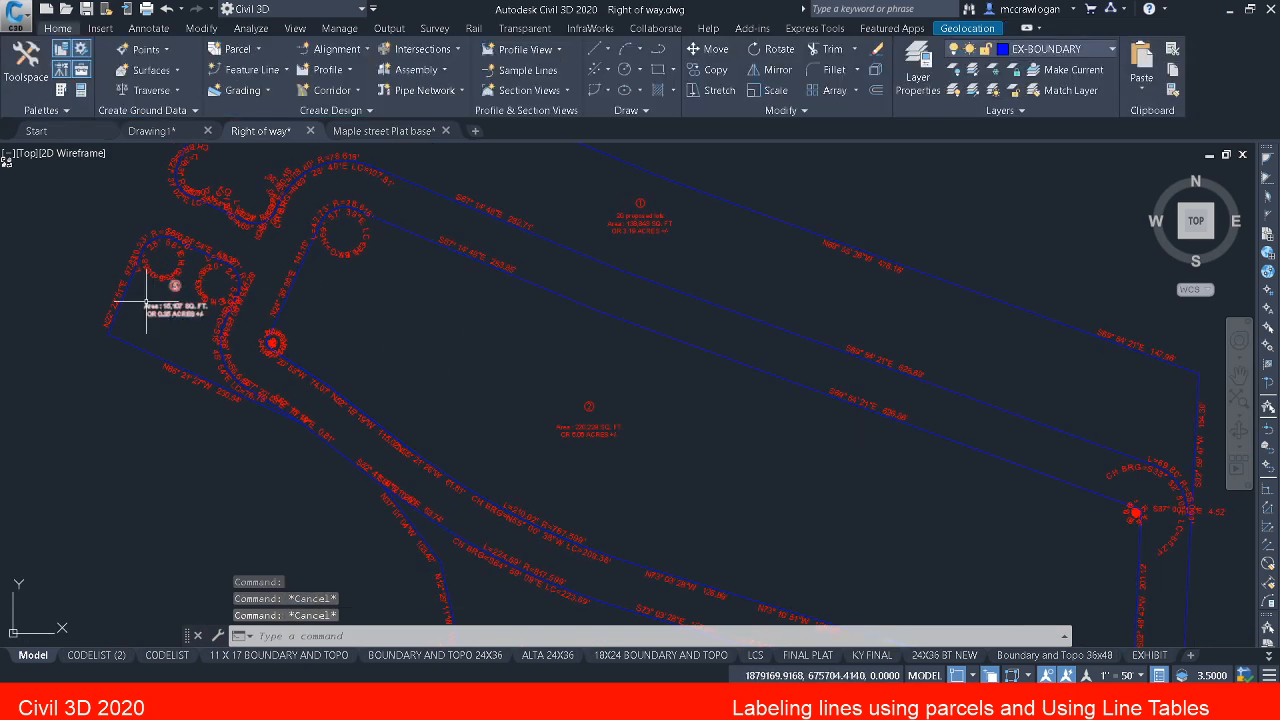
Step: Rename parcel 5, the small parcel at the western end, as 3
scroll(150, 302, "up", 2)
left_click(180, 310)
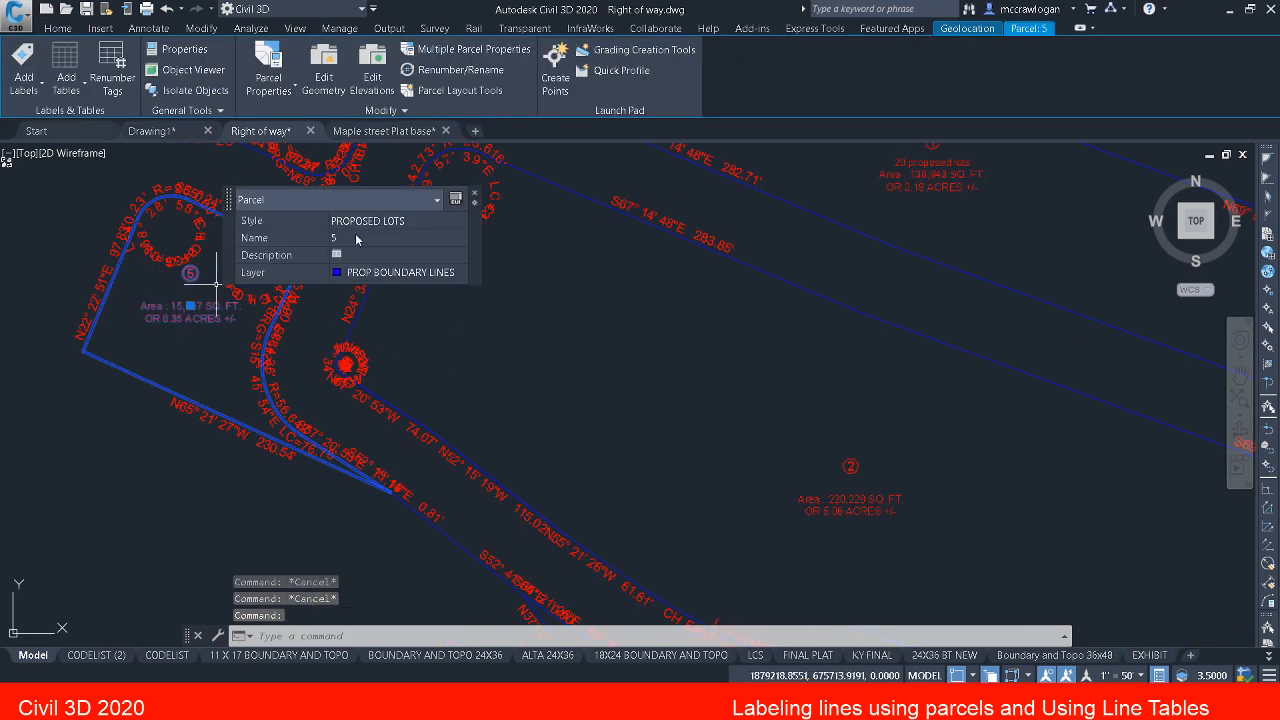
left_click(355, 239)
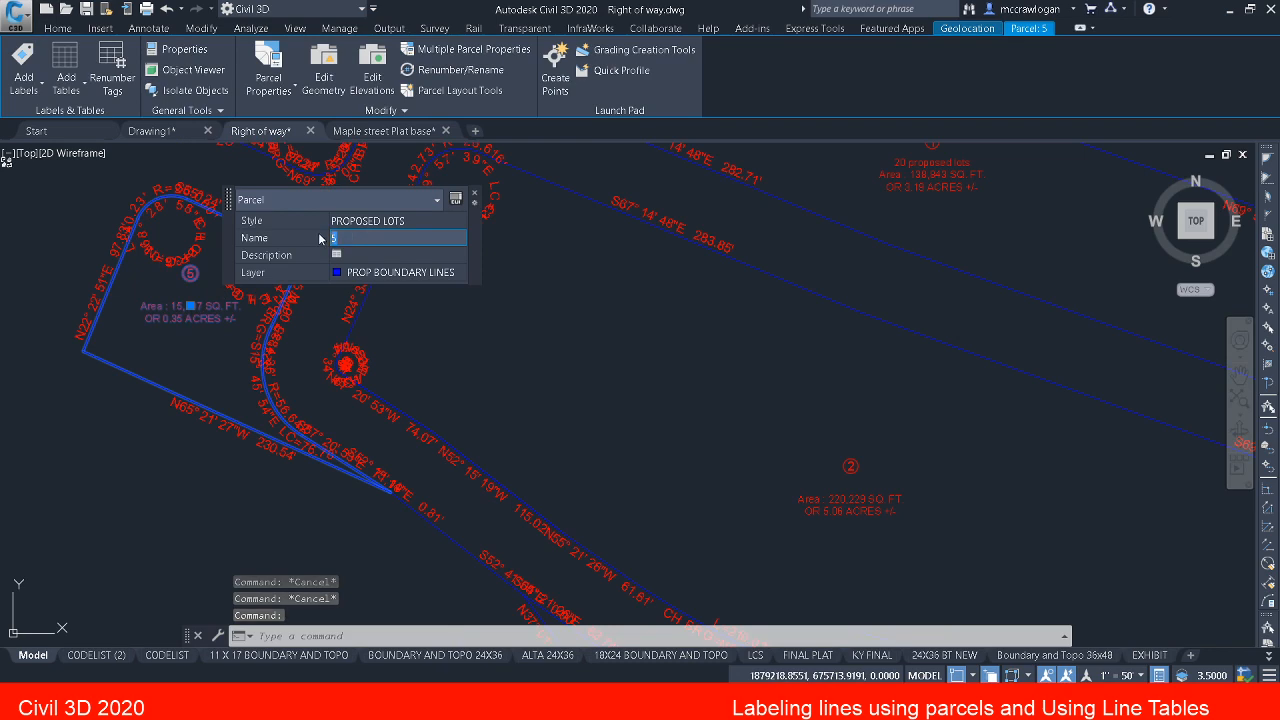
type("3")
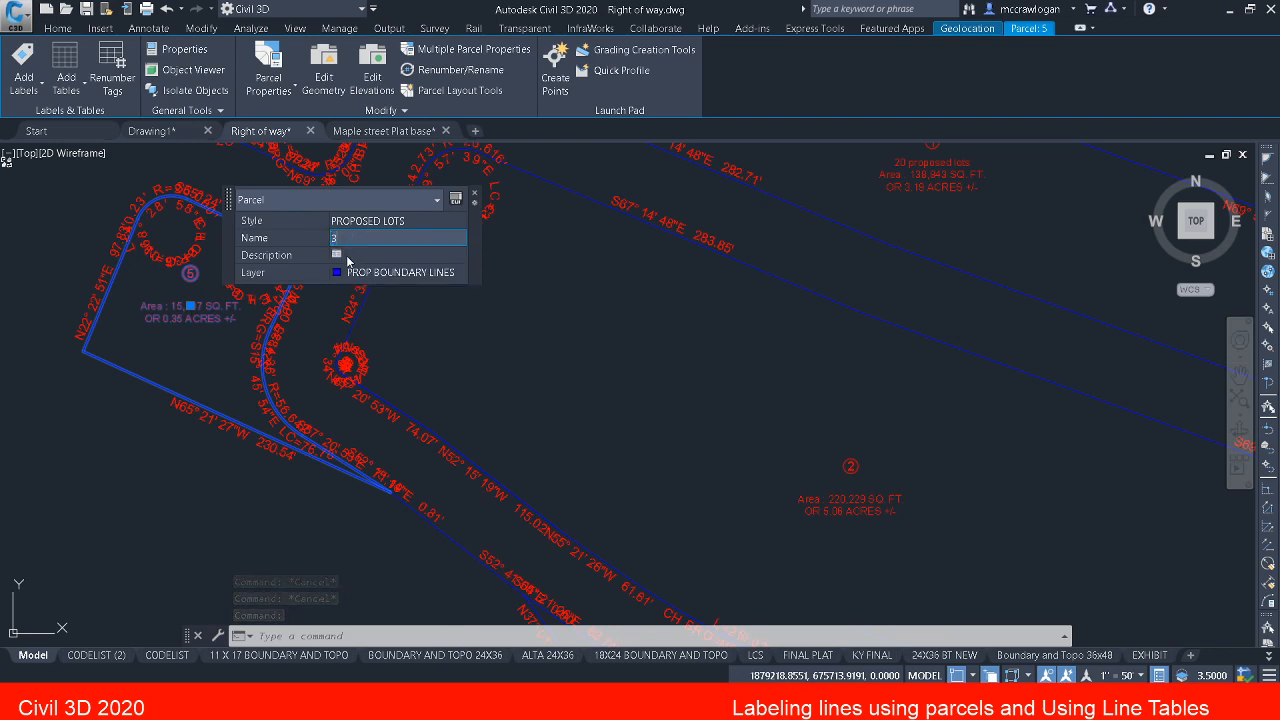
key("Return")
key("Escape")
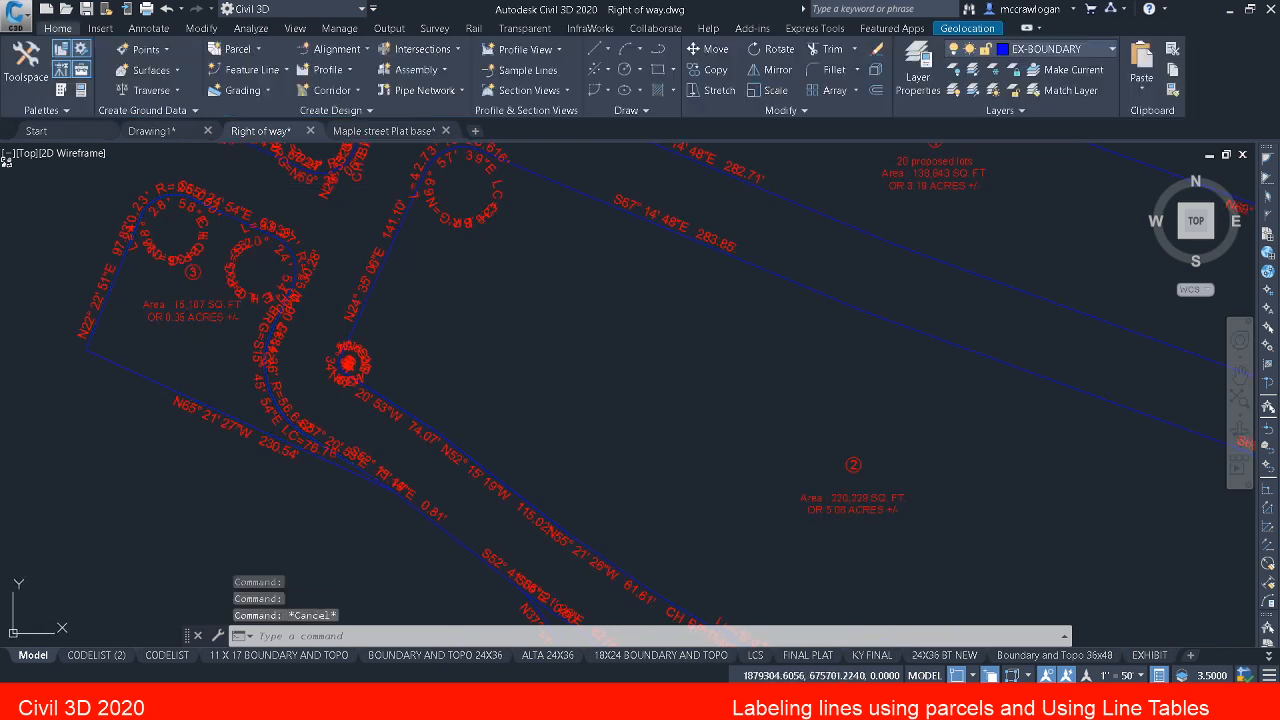
Step: Rename parcel 7, the parcel south of the road corridor, as 4
middle_click_drag(534, 469, 354, 196)
mouse_move(648, 452)
middle_mouse_down()
mouse_move(594, 326)
mouse_move(506, 210)
middle_mouse_up()
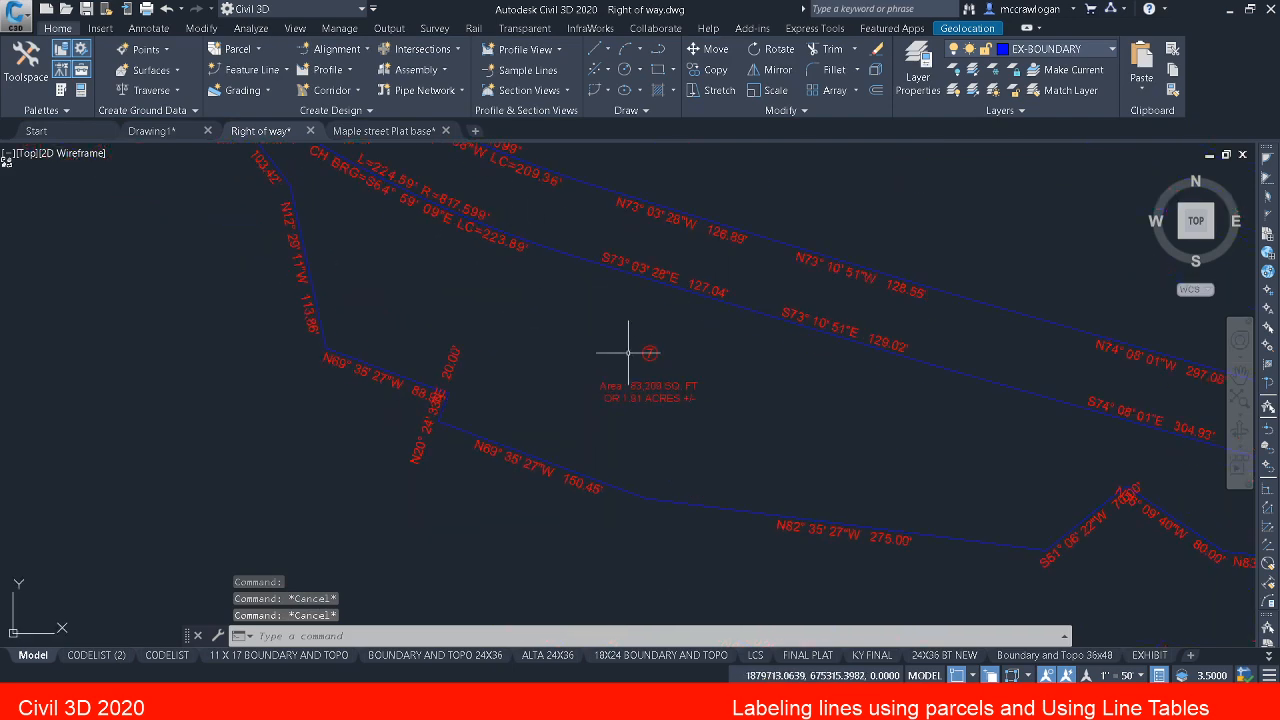
left_click(650, 352)
left_click(814, 326)
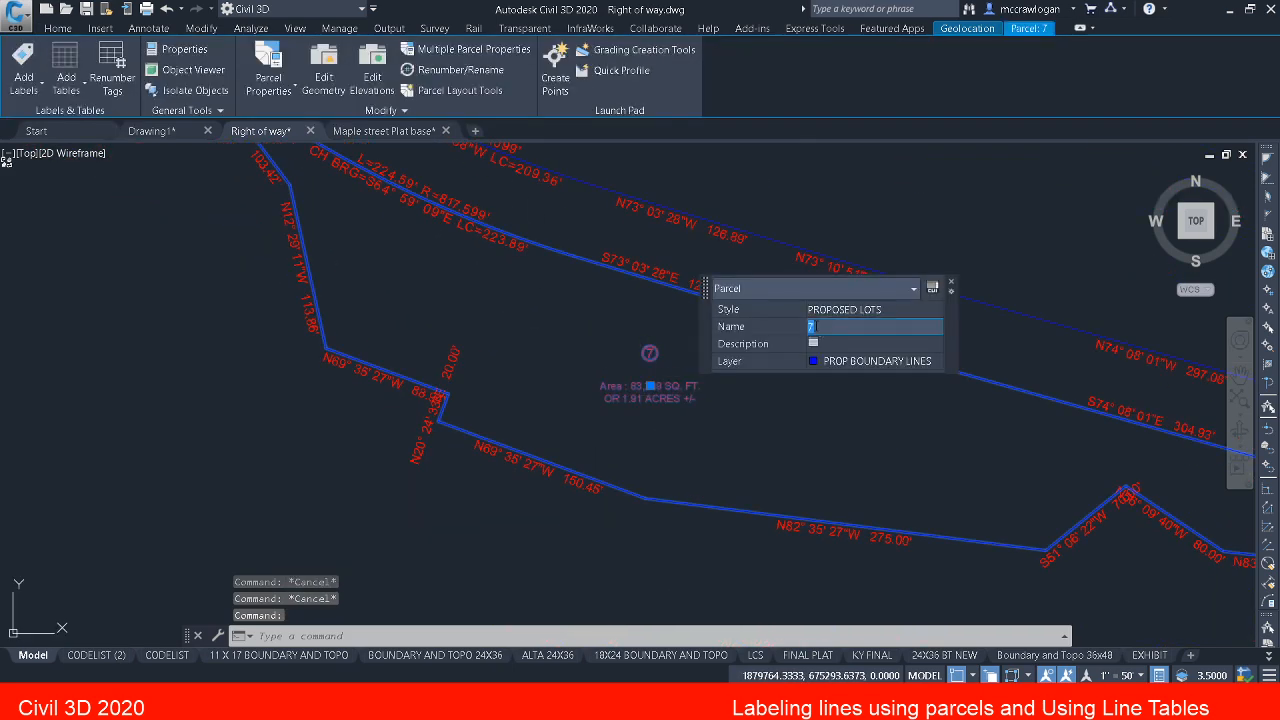
type("4")
key("Return")
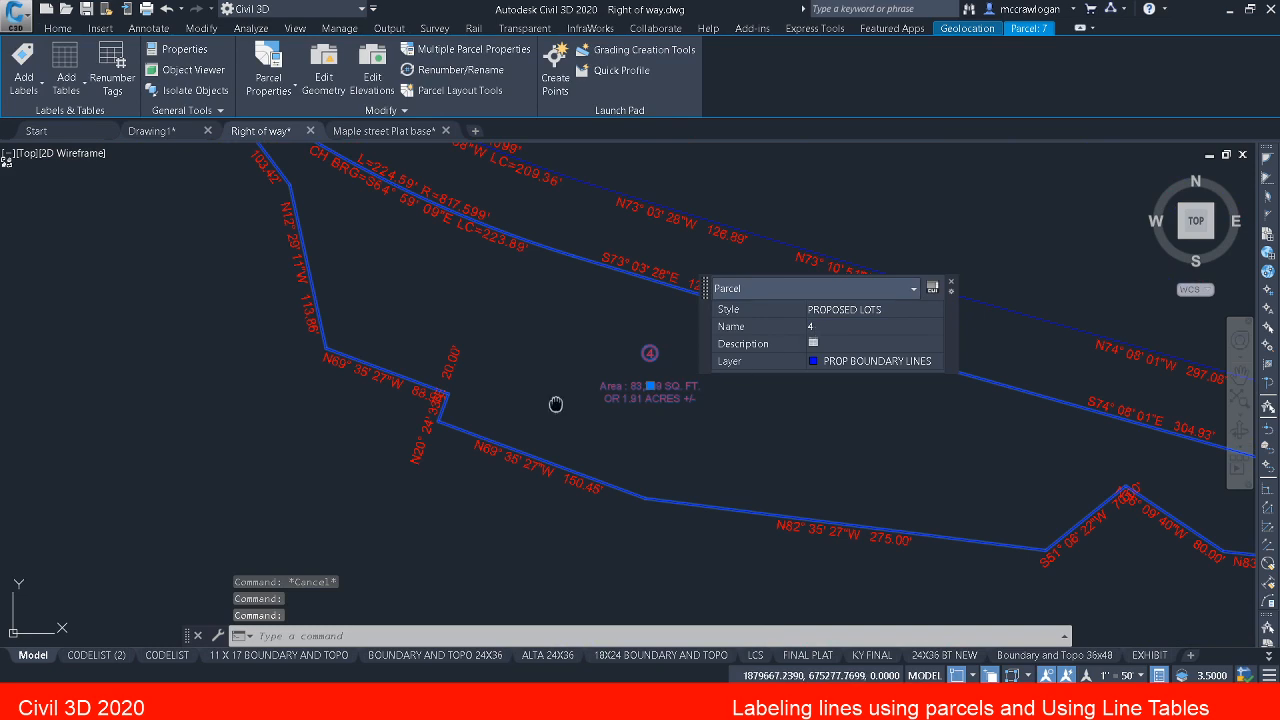
key("Escape")
Step: Examine parcel 4's area label and the crowded line and curve labels along the right-of-way and around the western parcels
scroll(609, 388, "up", 5)
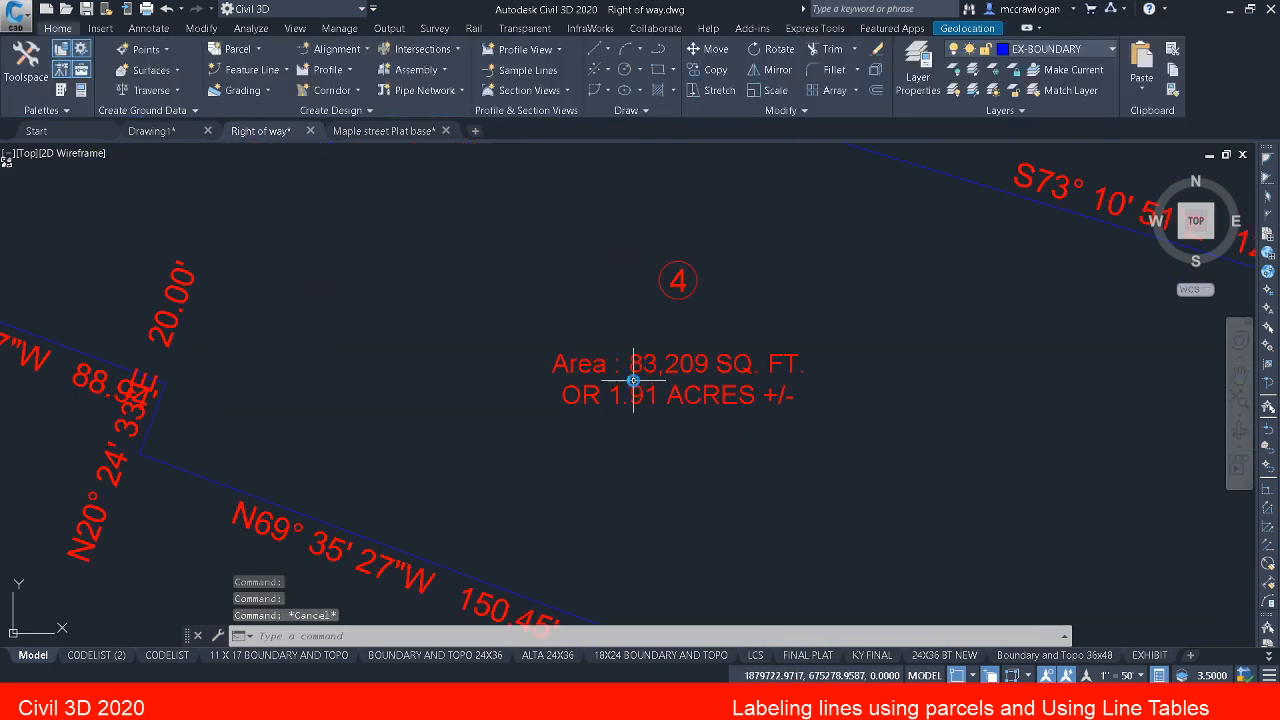
scroll(661, 380, "down", 3)
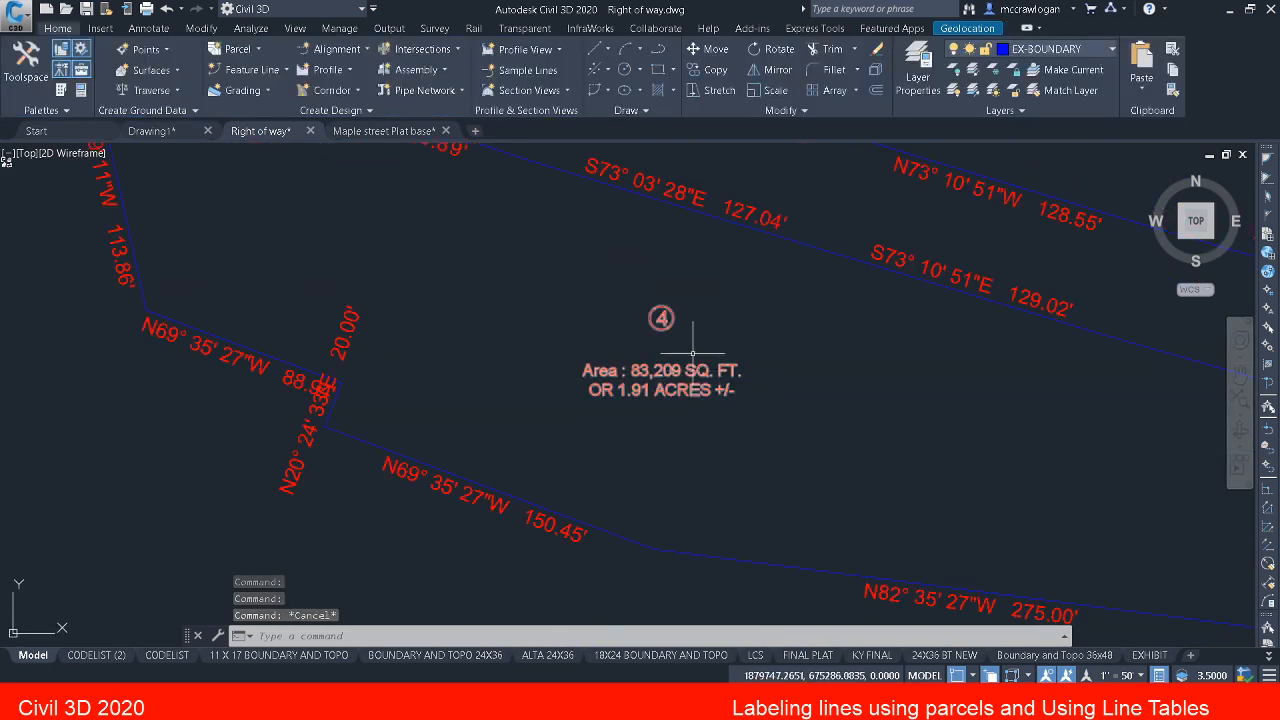
scroll(661, 380, "down", 4)
middle_click_drag(637, 382, 697, 516)
scroll(624, 340, "up", 2)
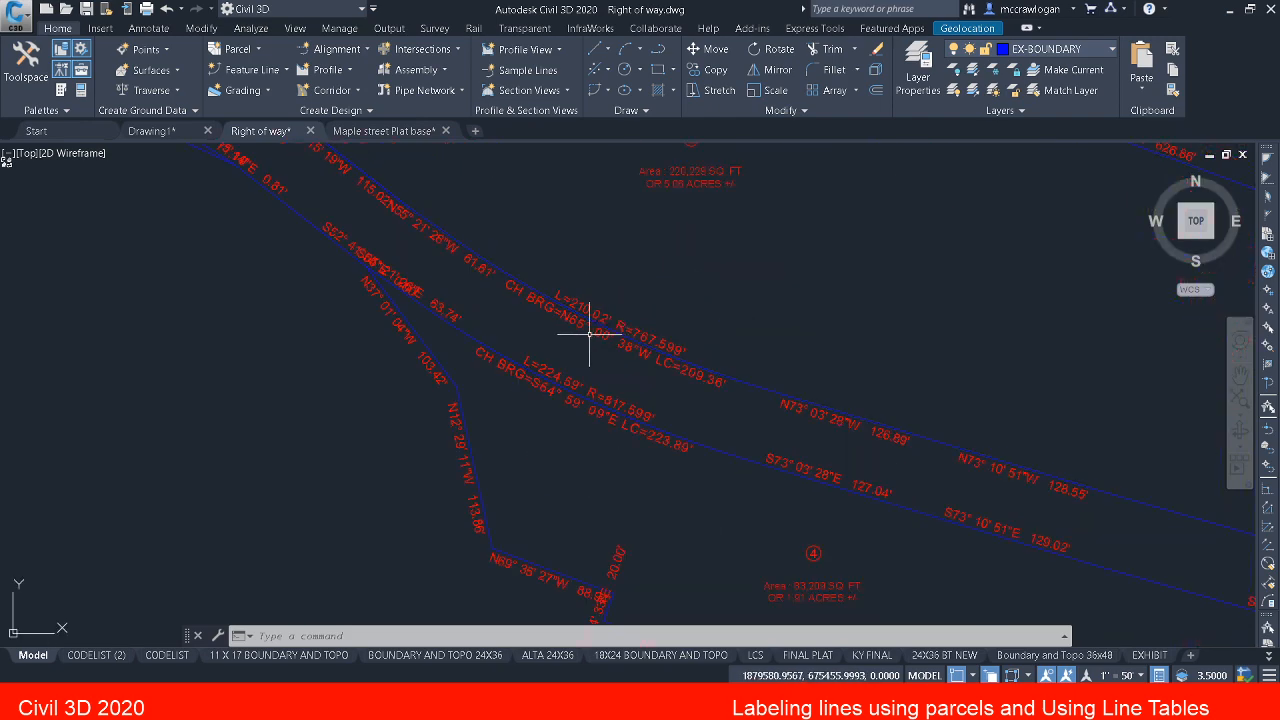
left_click(595, 320)
key("Escape")
key("Escape")
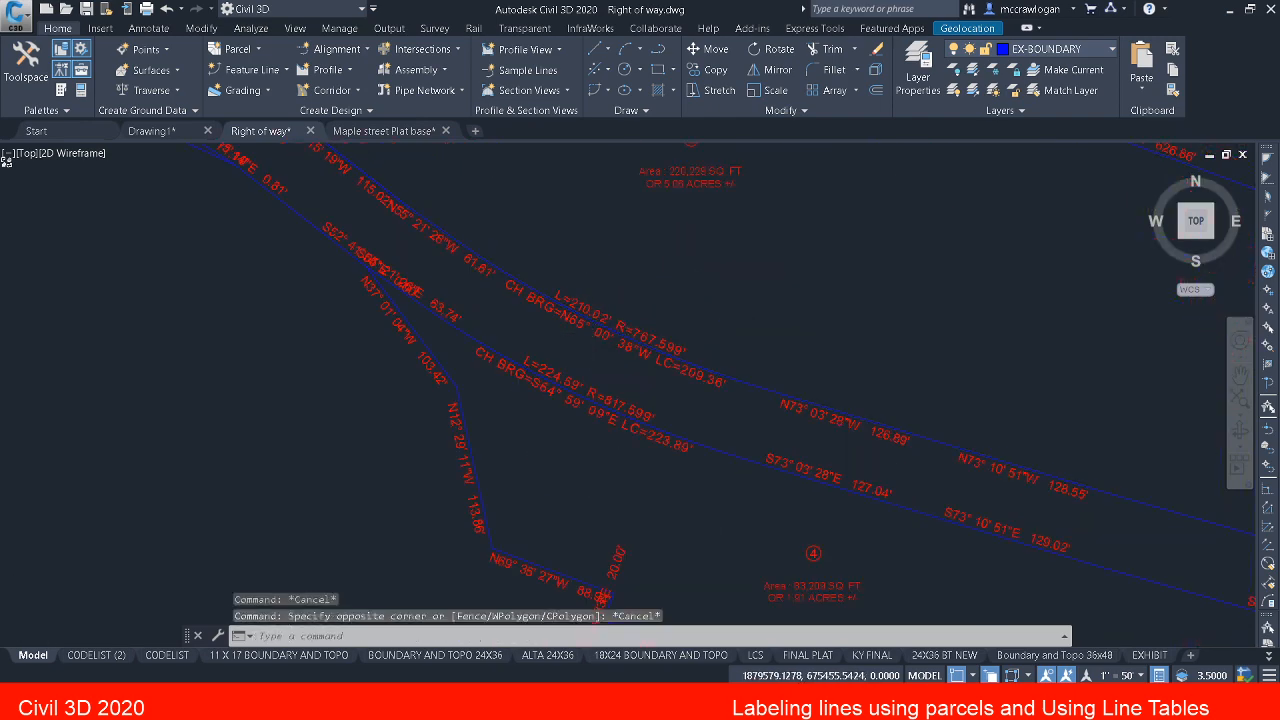
scroll(588, 330, "down", 5)
scroll(434, 260, "up", 5)
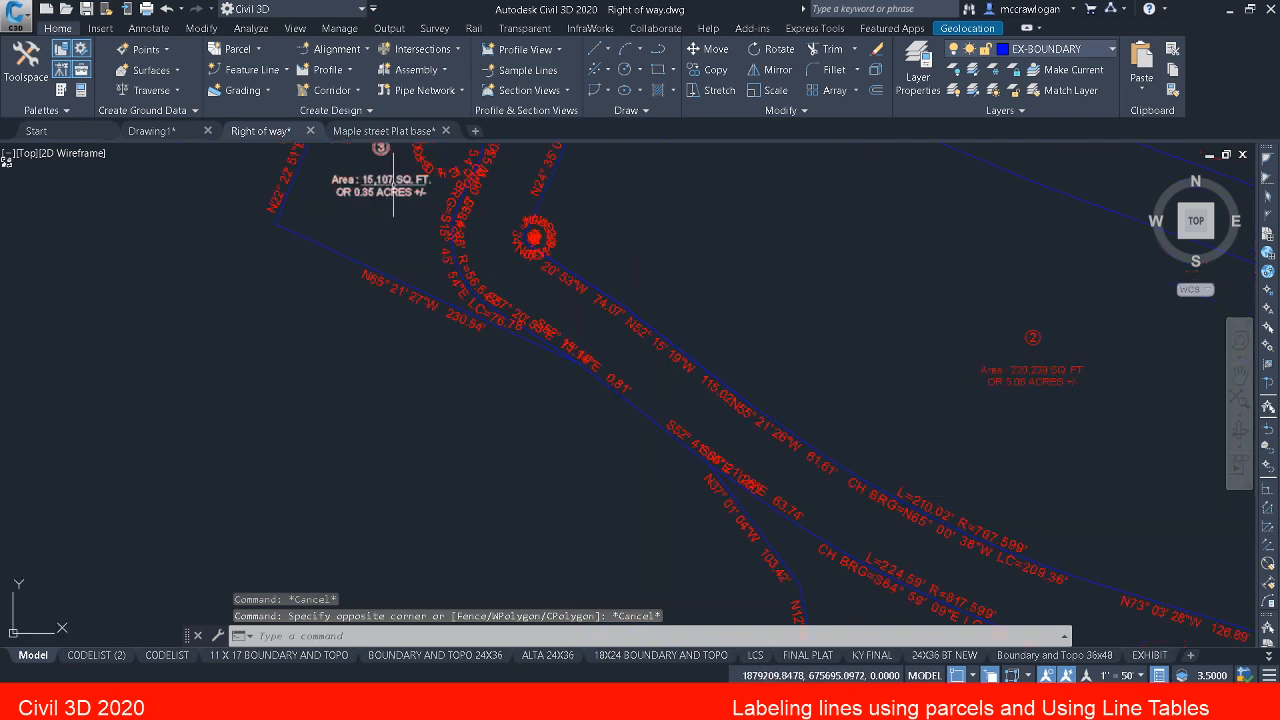
middle_click_drag(530, 274, 577, 424)
scroll(623, 357, "down", 2)
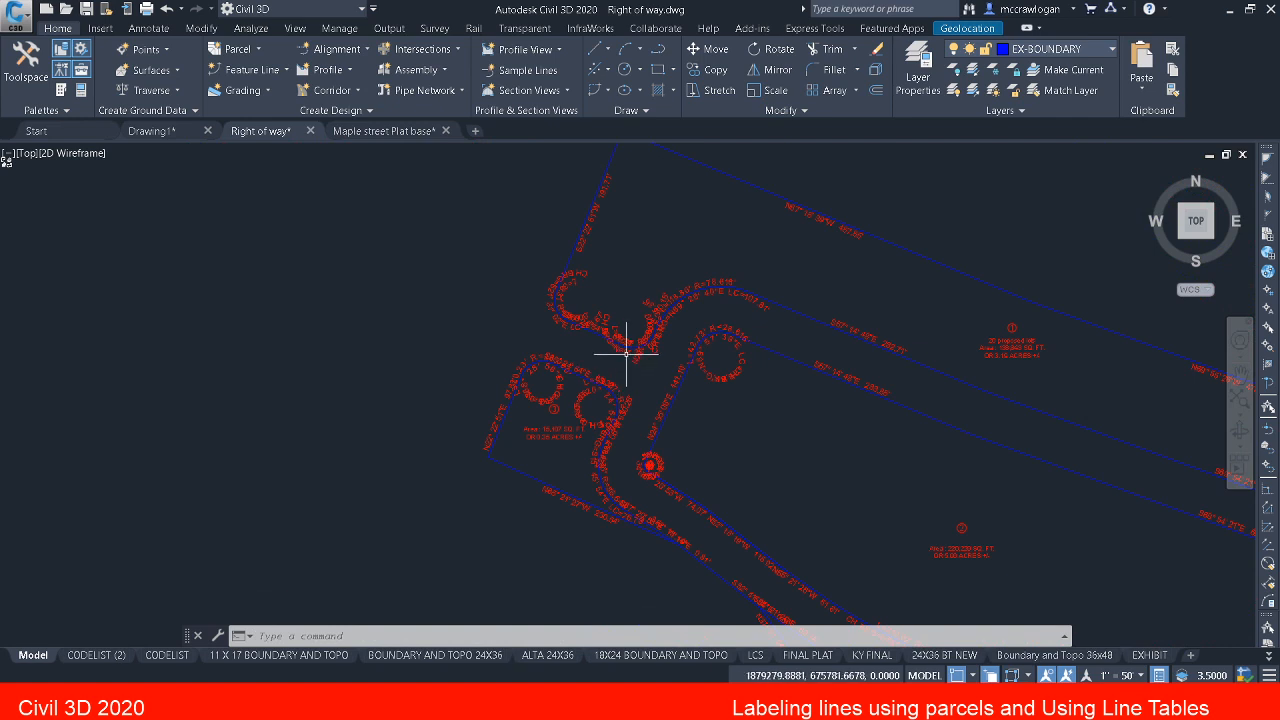
left_click(505, 316)
key("Escape")
key("Escape")
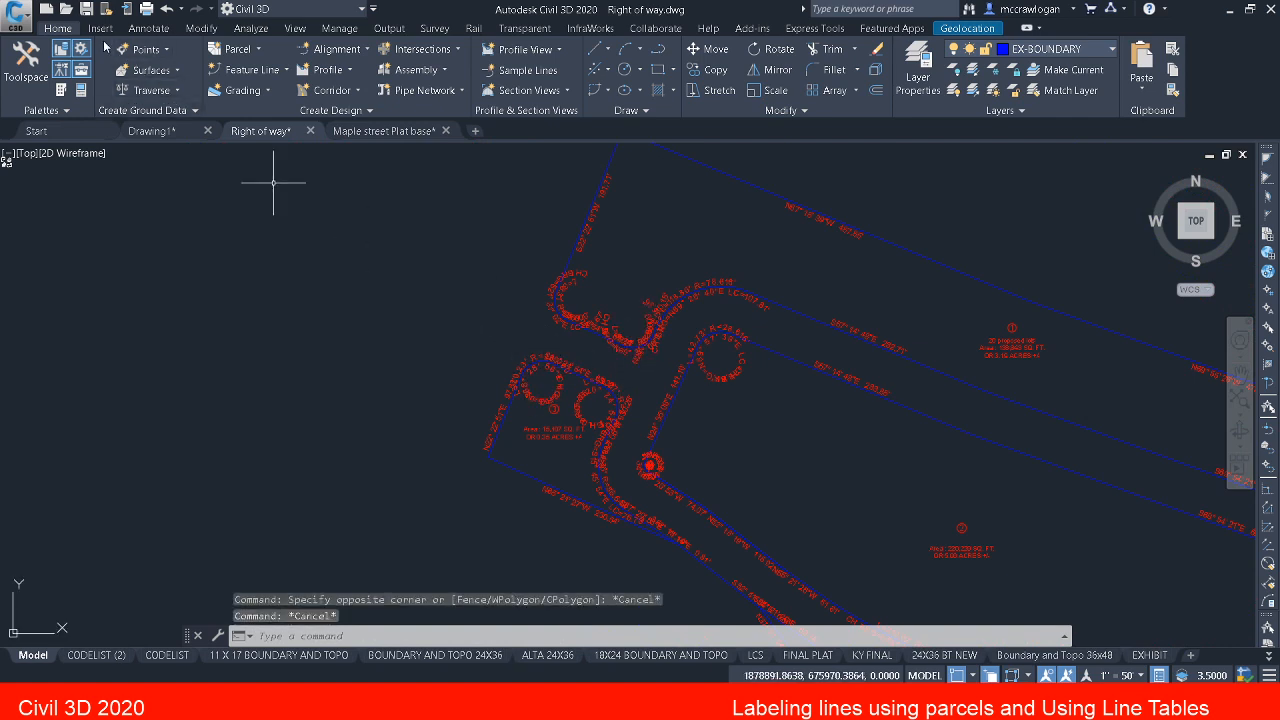
Step: Start creating a curve table for the line and curve labels, keeping DBS as the table style
left_click(147, 28)
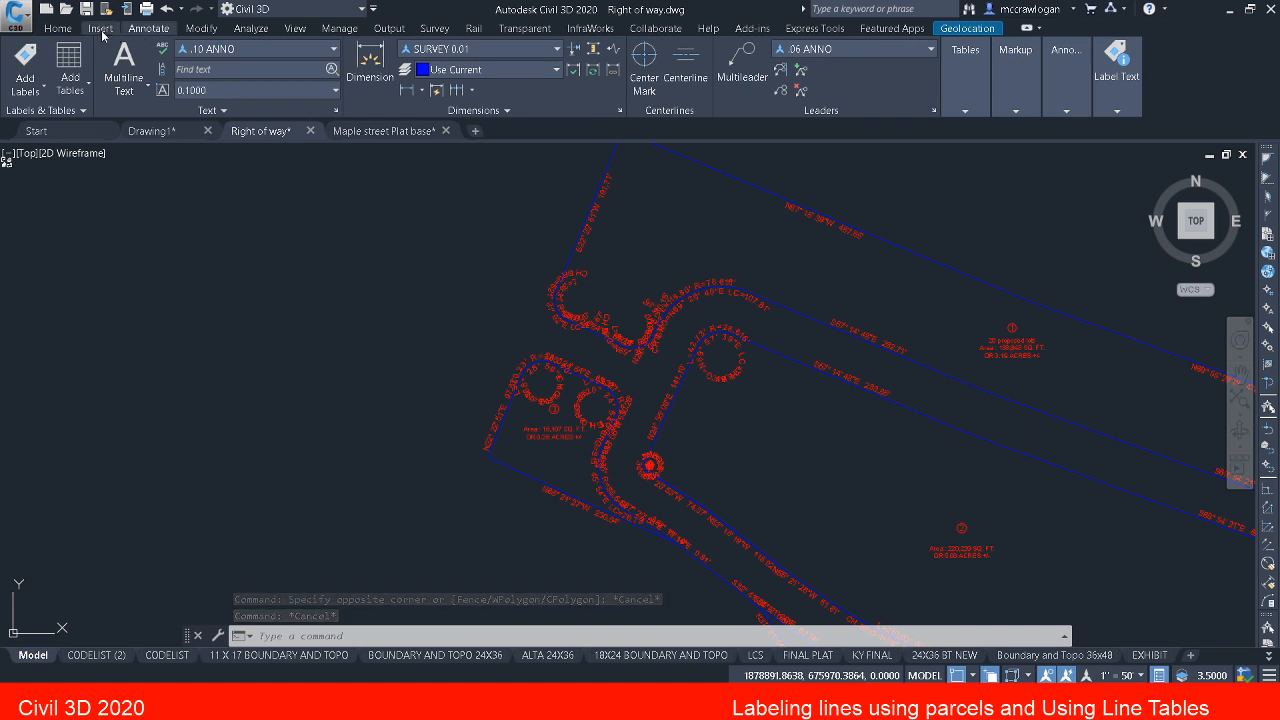
left_click(69, 95)
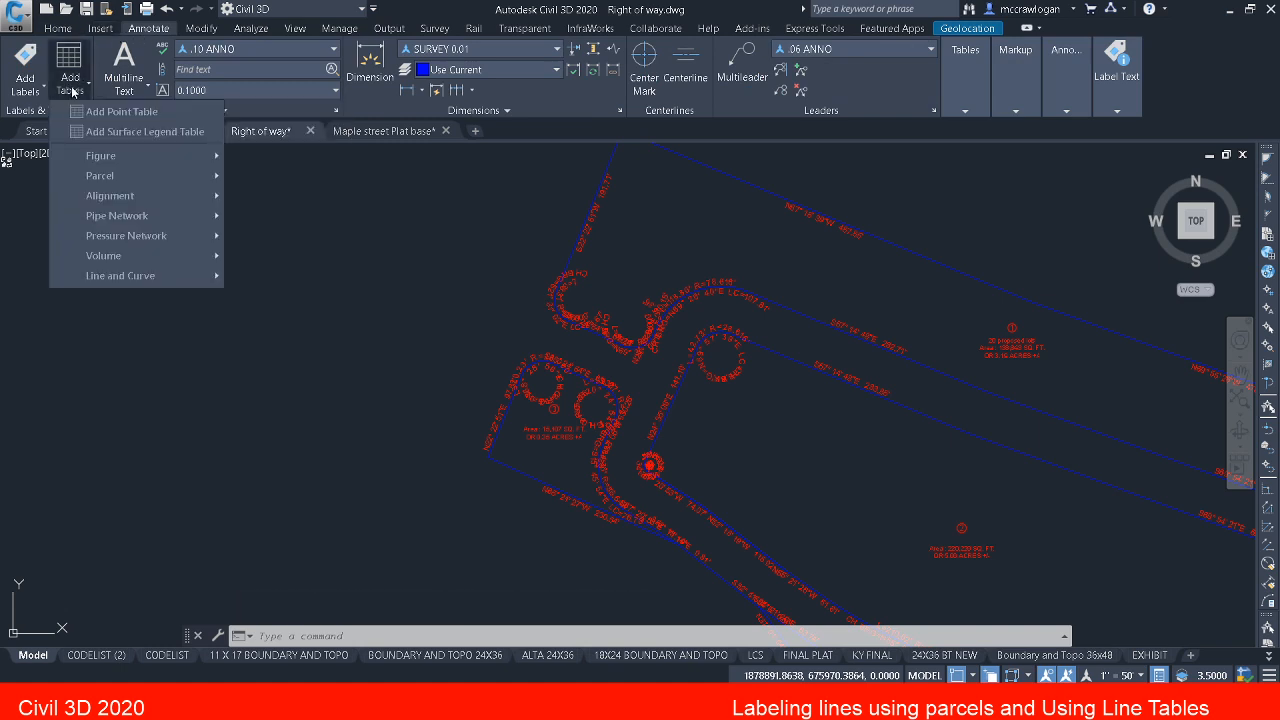
mouse_move(155, 280)
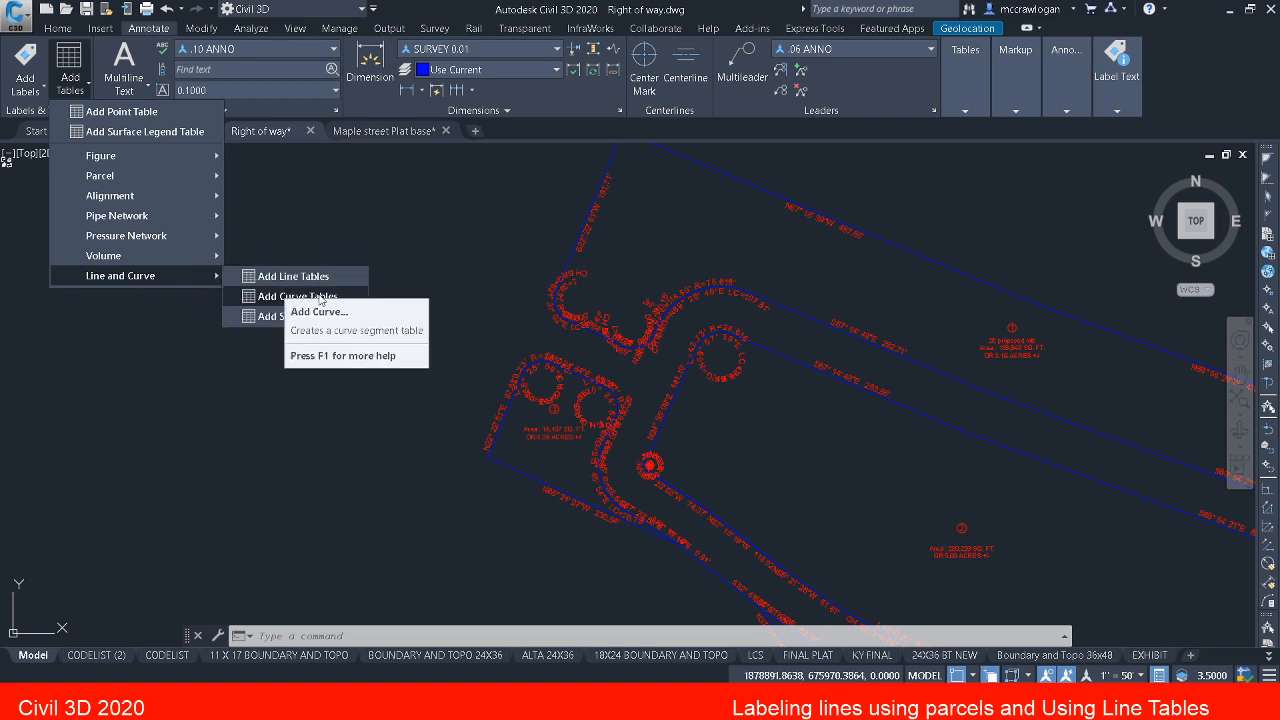
left_click(320, 298)
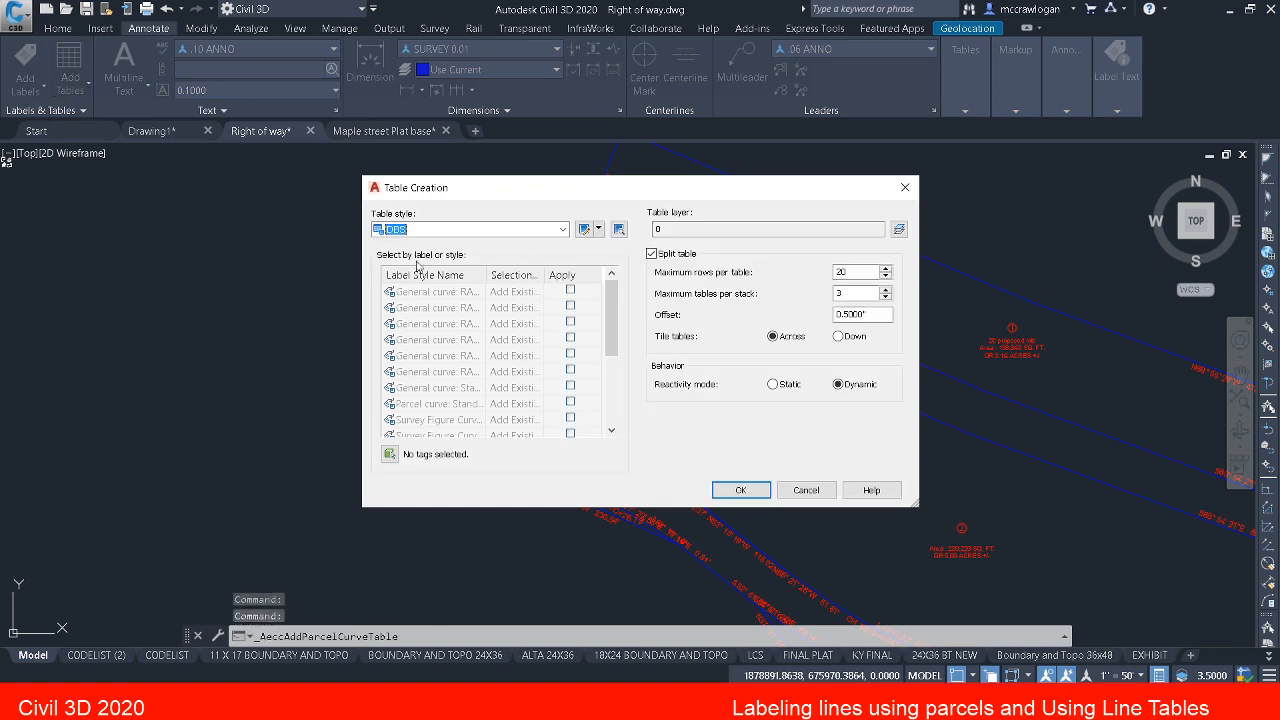
left_click(563, 229)
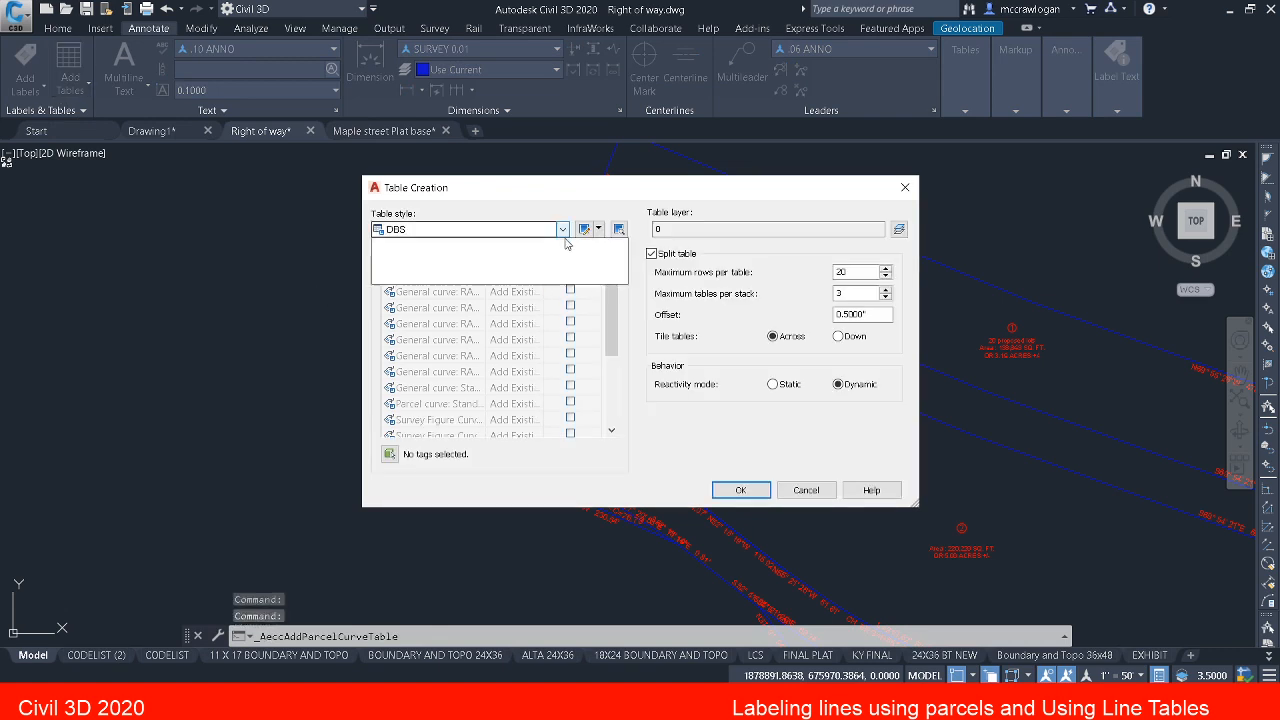
left_click(563, 229)
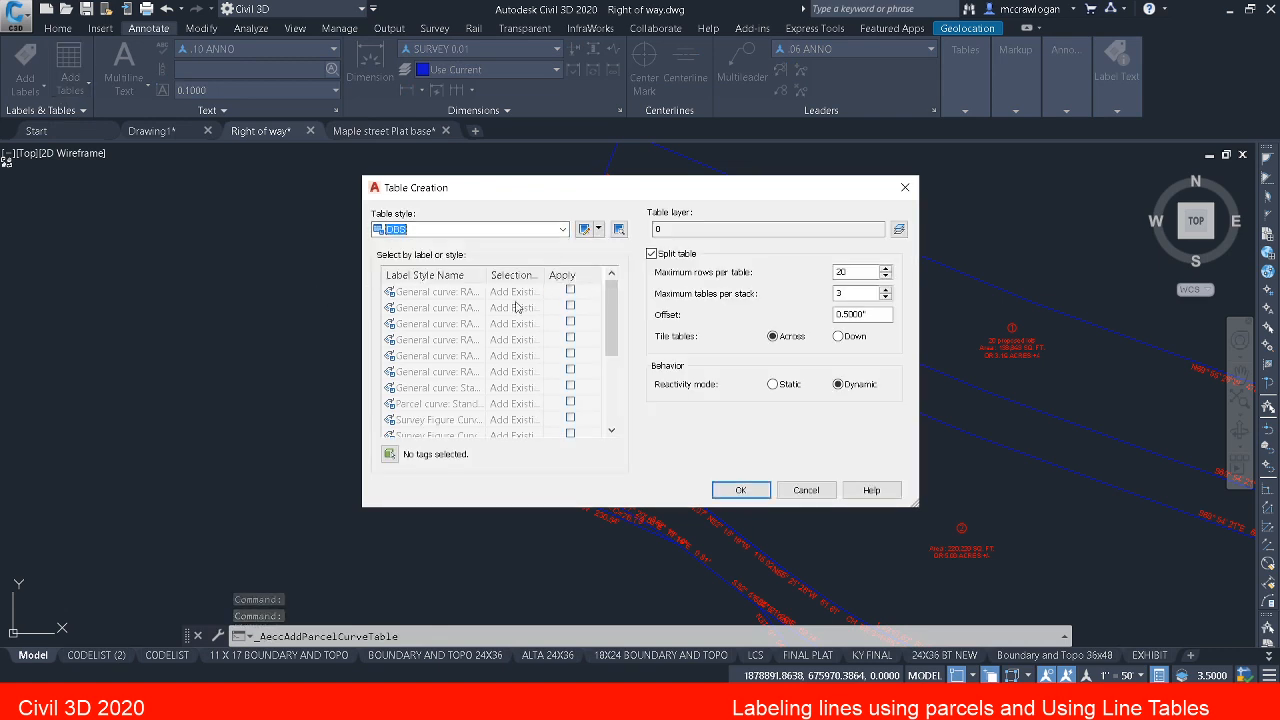
left_click(396, 455)
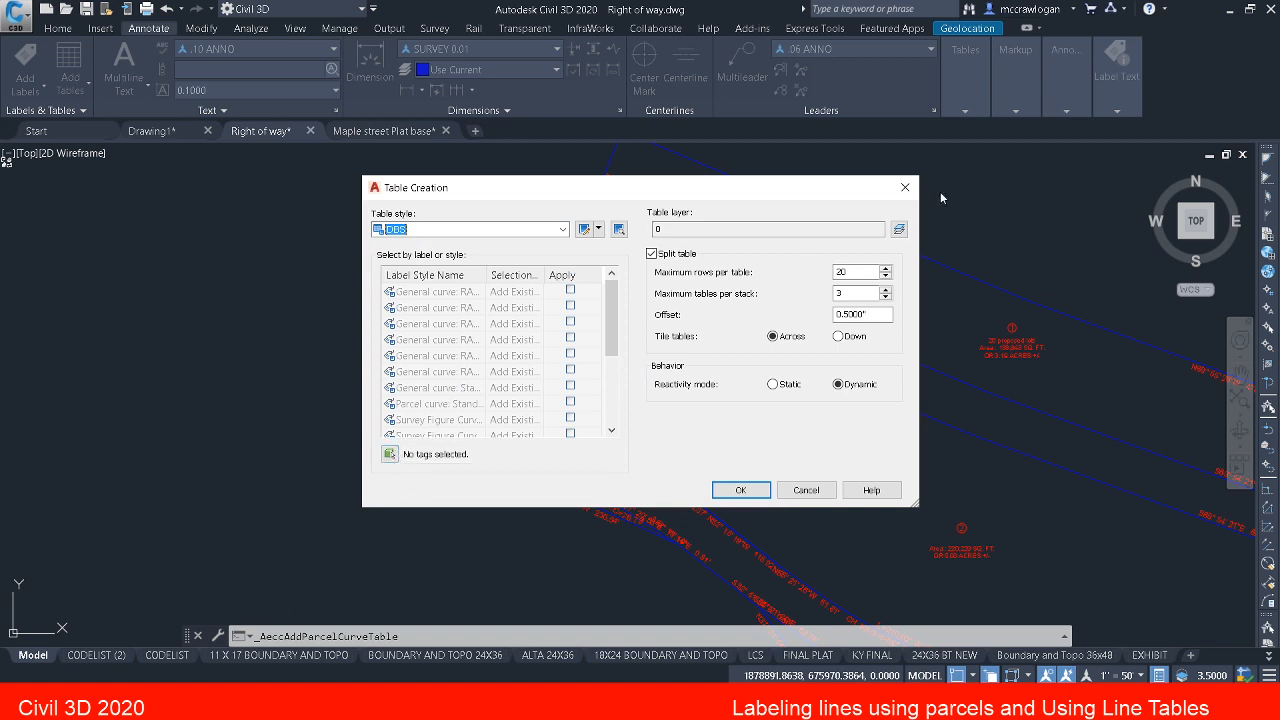
Step: Set the curve table's layer to PROP BOUNDARY LINES
left_click(899, 230)
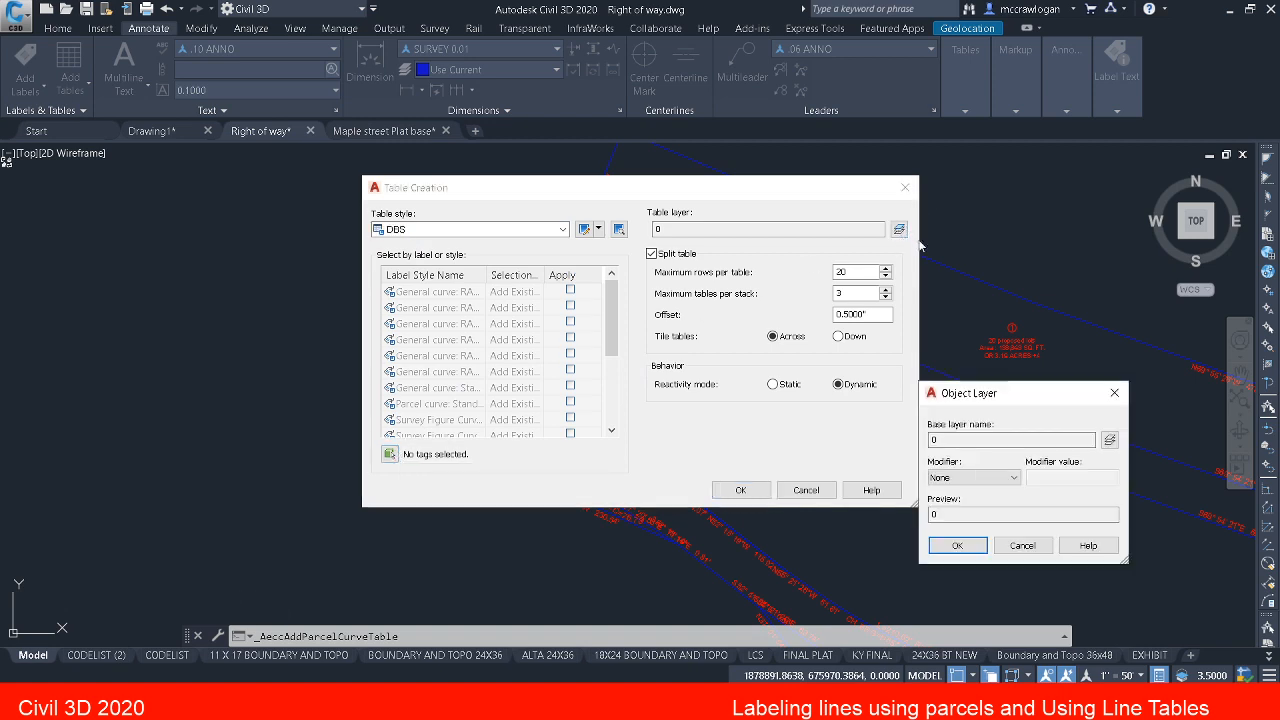
left_click(1108, 440)
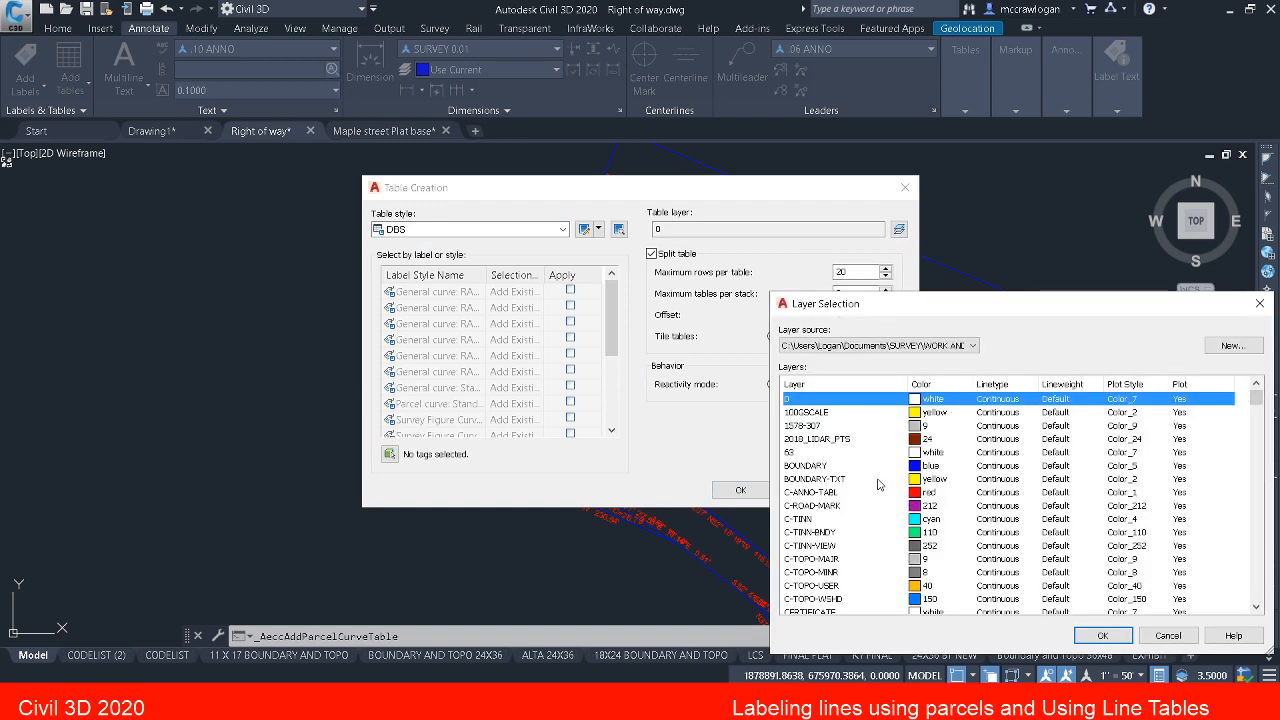
key("p")
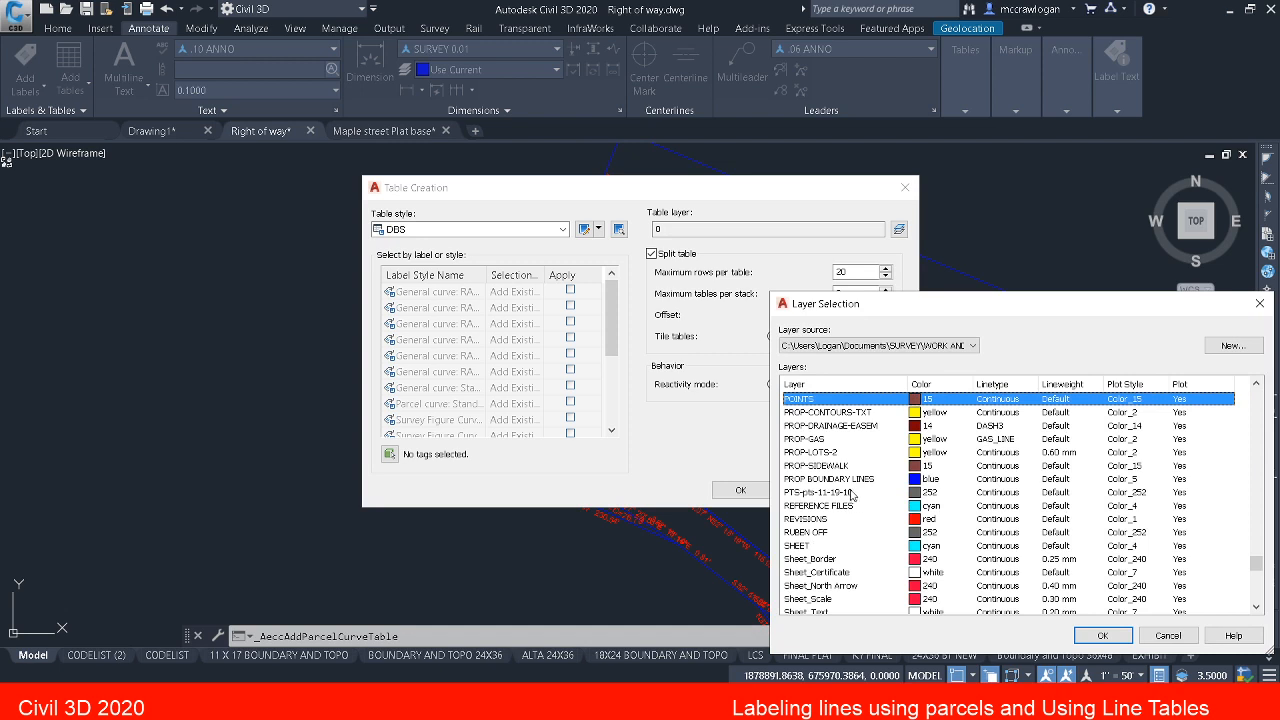
left_click(849, 479)
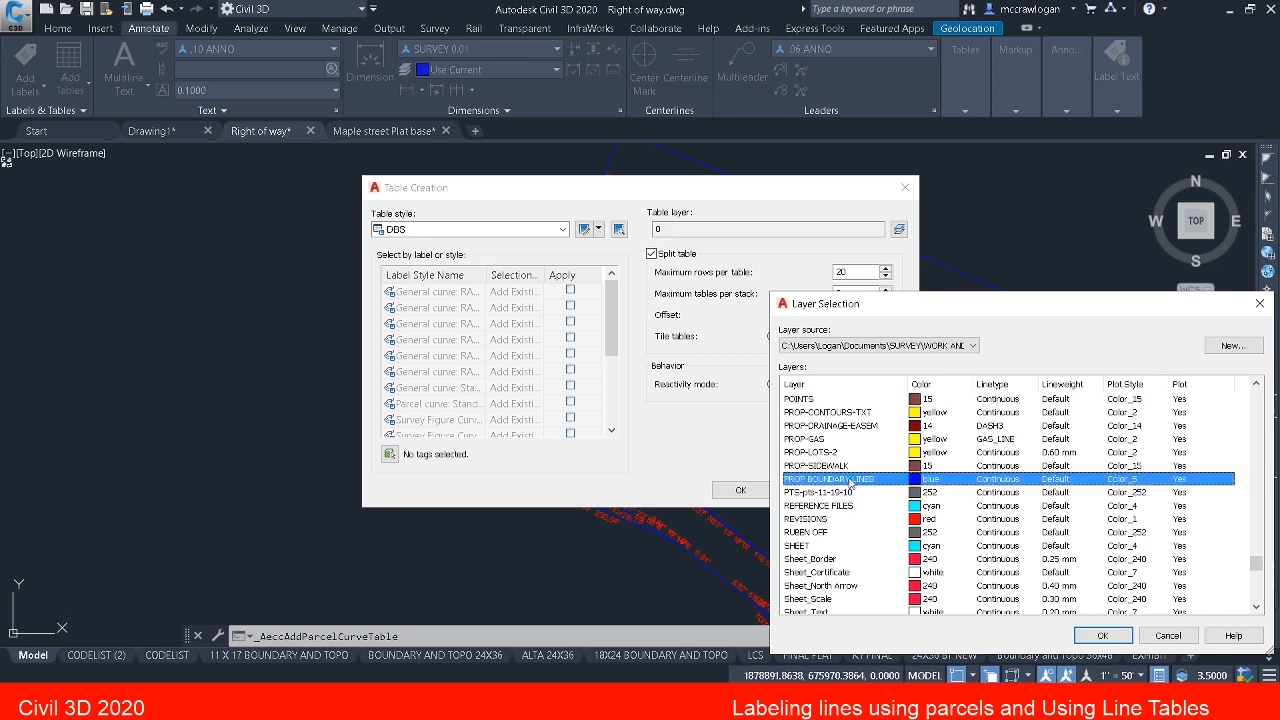
left_click(1101, 635)
left_click(957, 546)
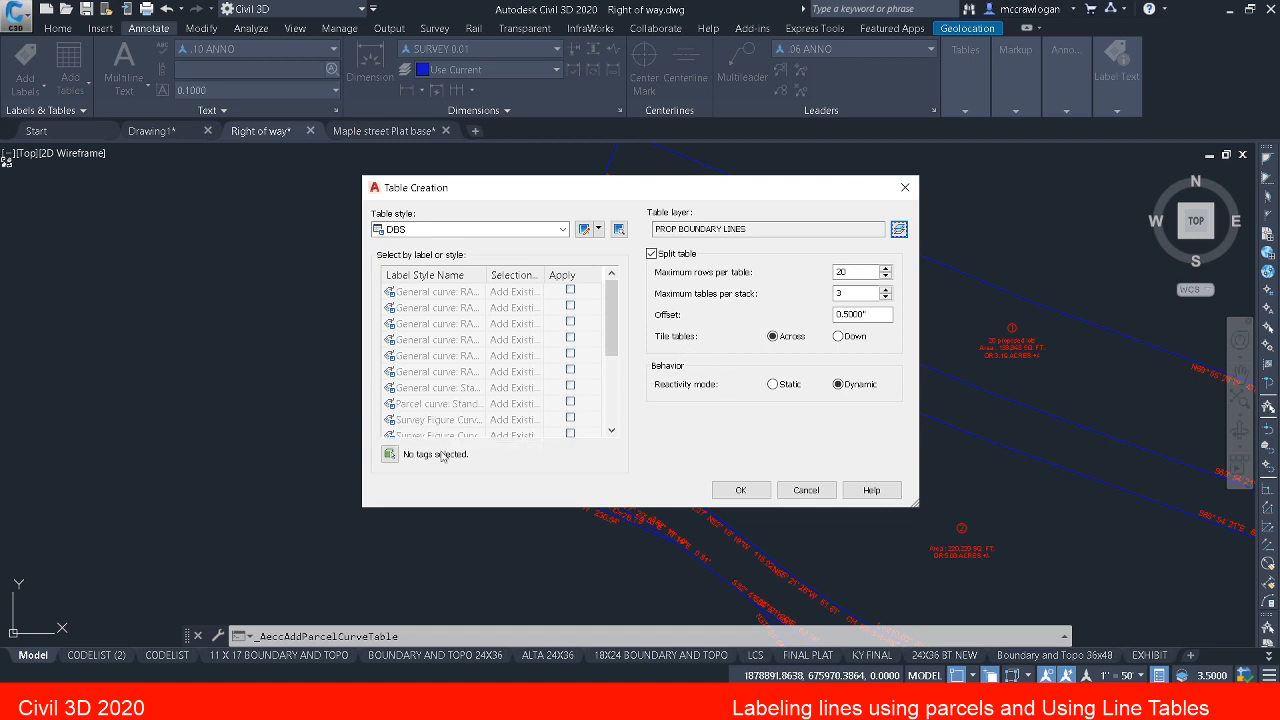
Step: Begin picking curve labels for the table, selecting the 55.000' radius curve label at parcel 1's eastern end
left_click(390, 455)
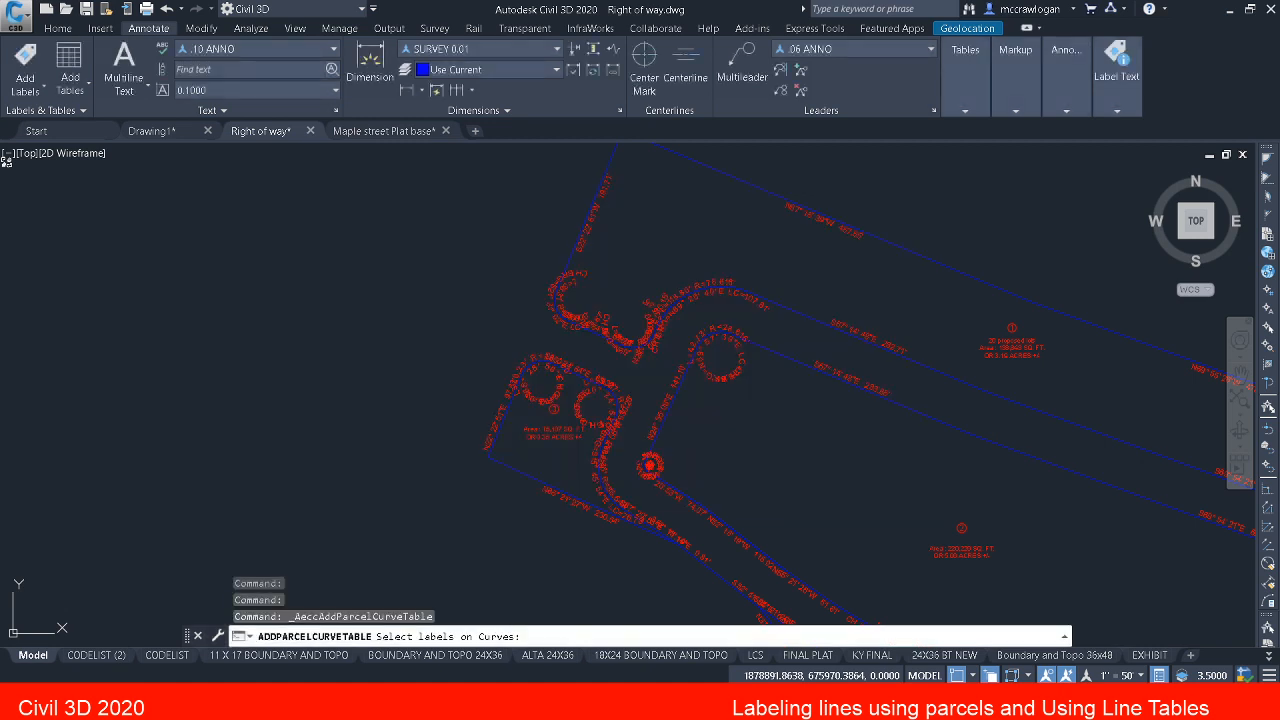
middle_click_drag(496, 357, 457, 398)
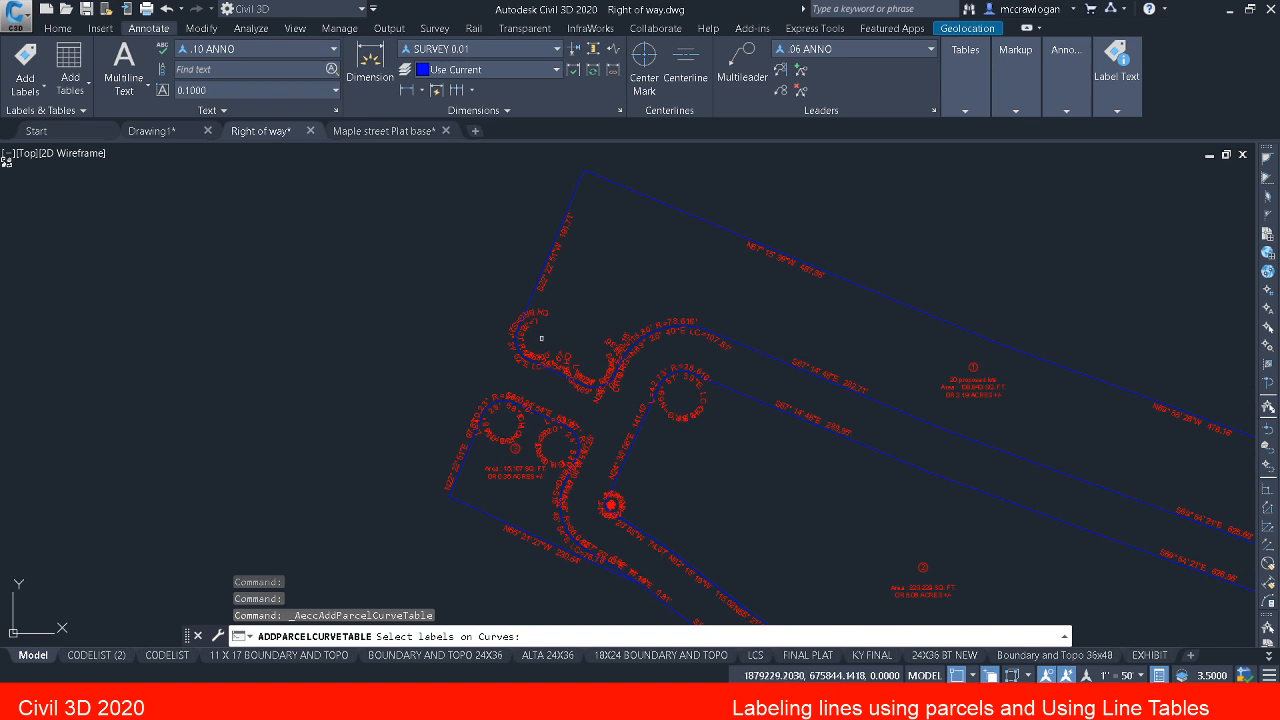
middle_click_drag(529, 337, 457, 335)
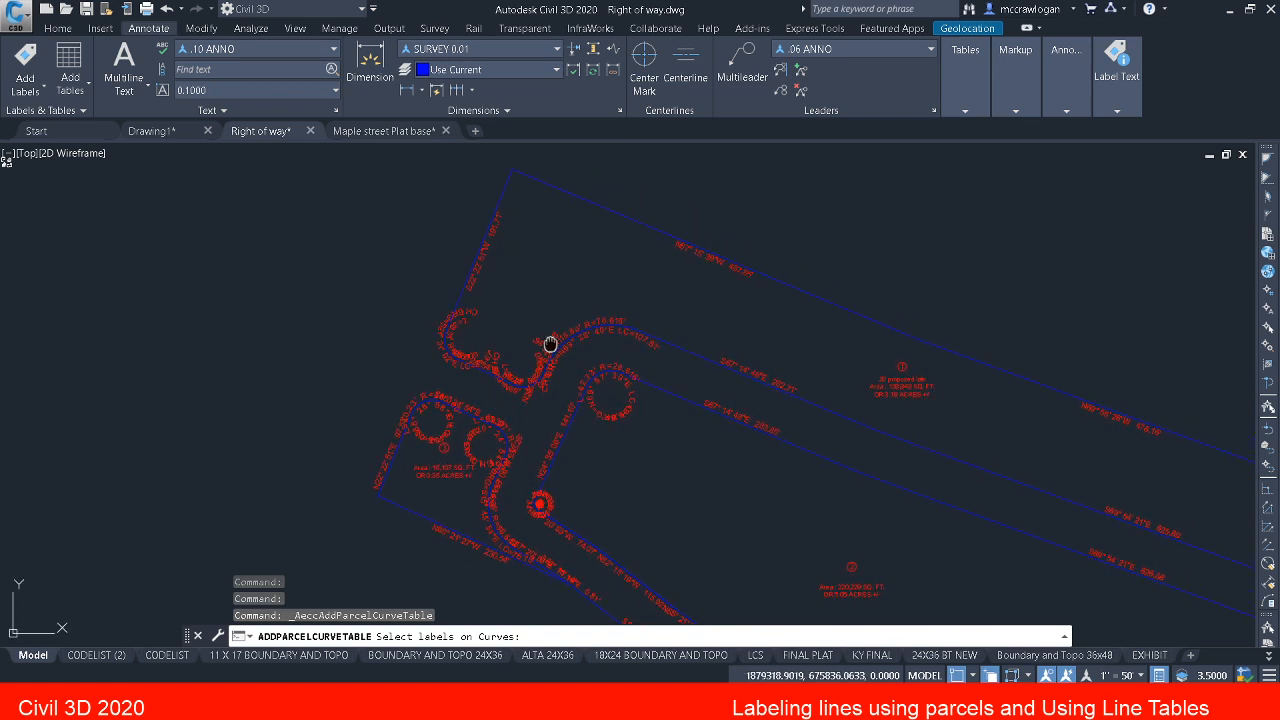
middle_click_drag(586, 337, 540, 462)
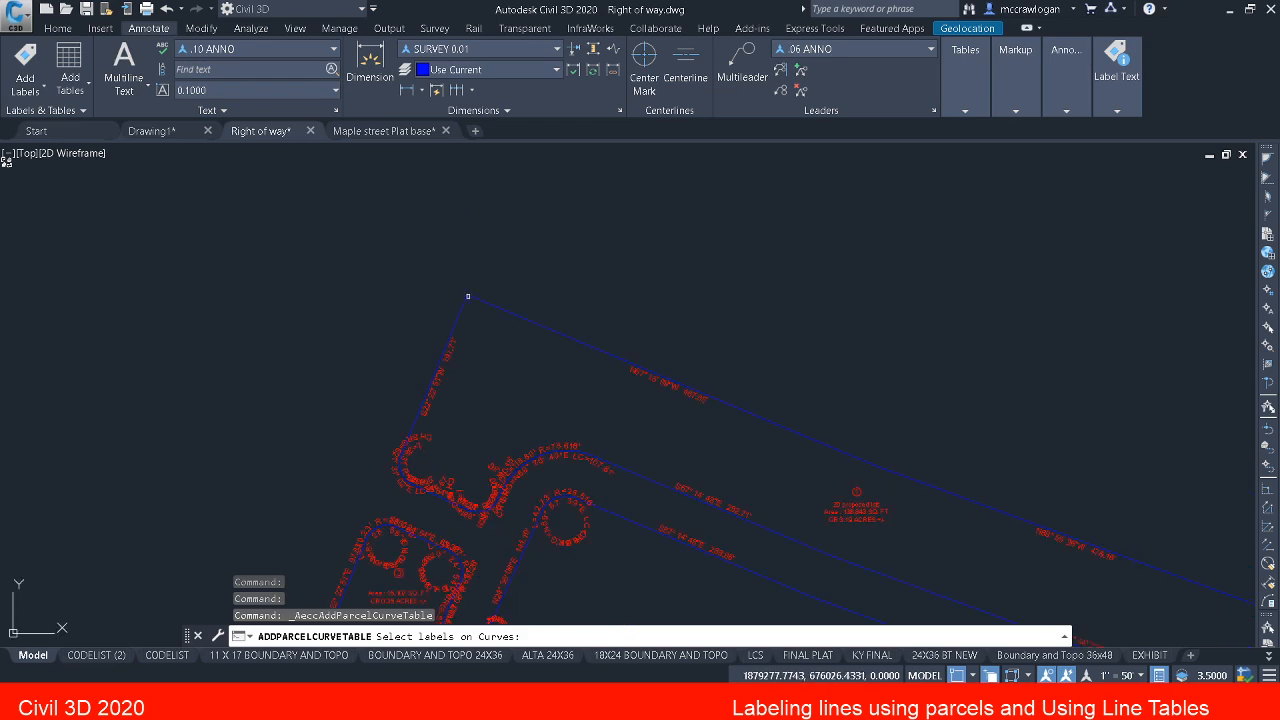
middle_click_drag(480, 306, 415, 240)
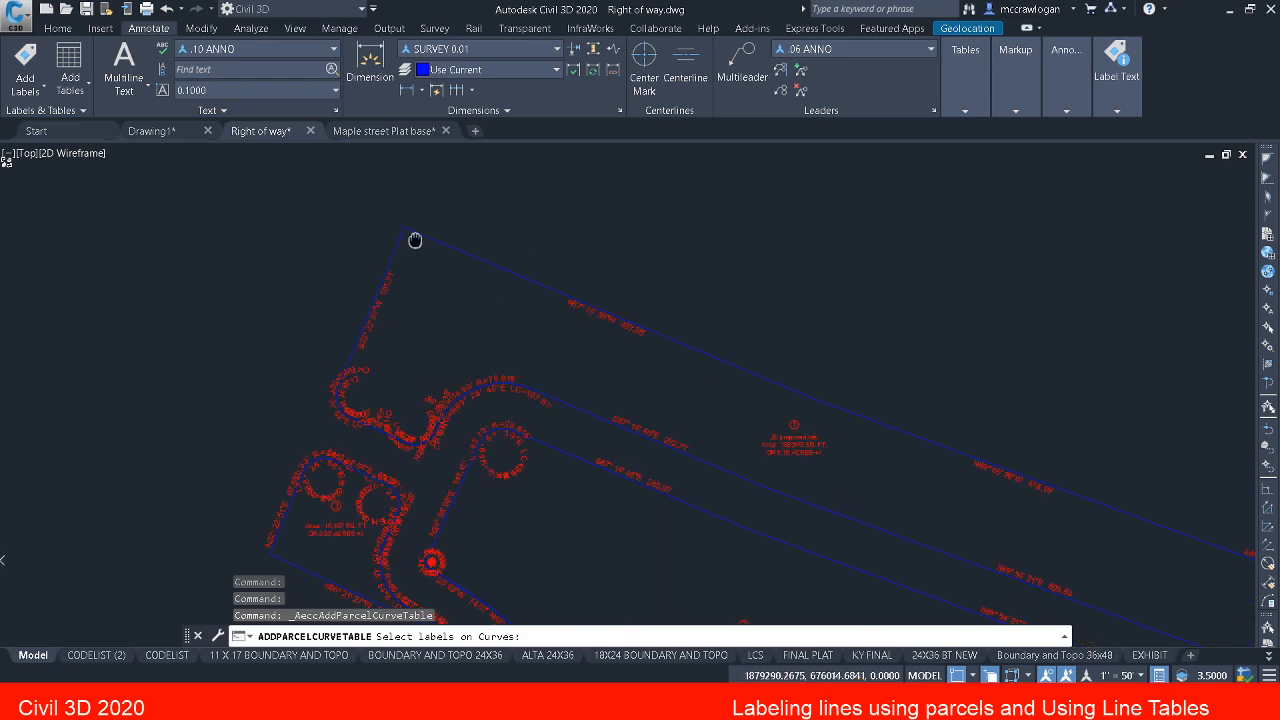
middle_click_drag(996, 395, 866, 316)
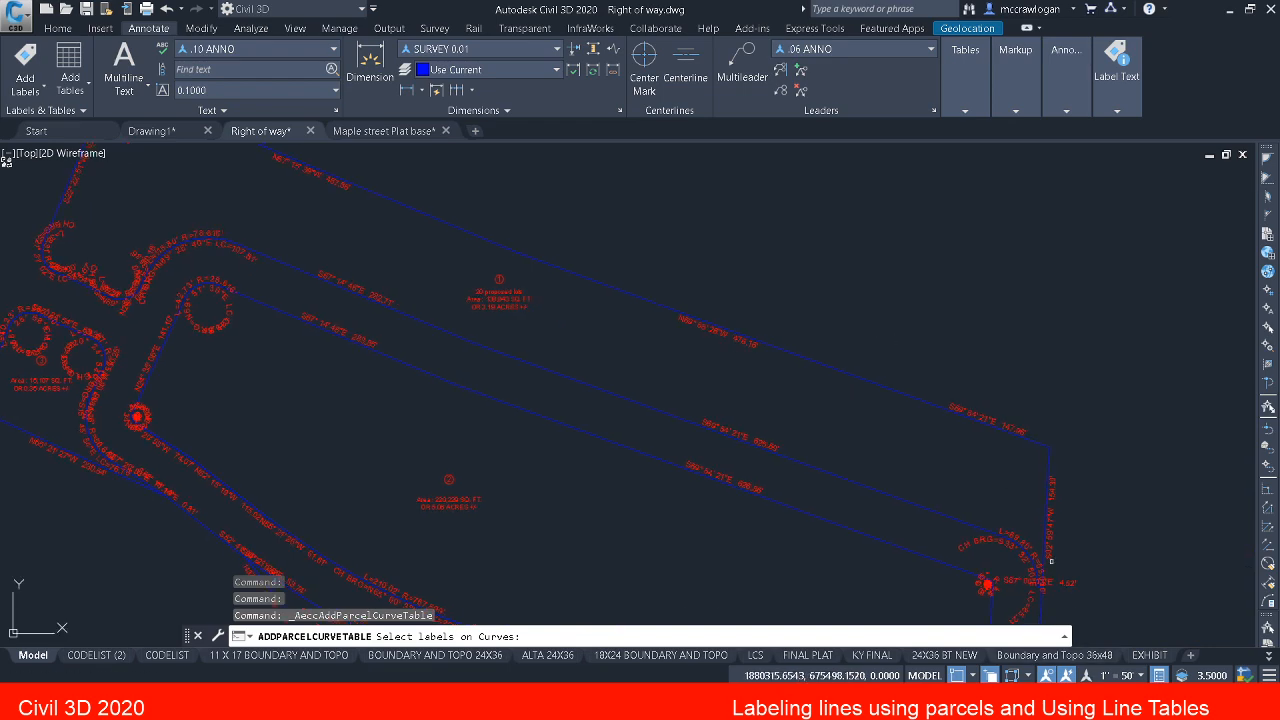
scroll(1051, 561, "up", 5)
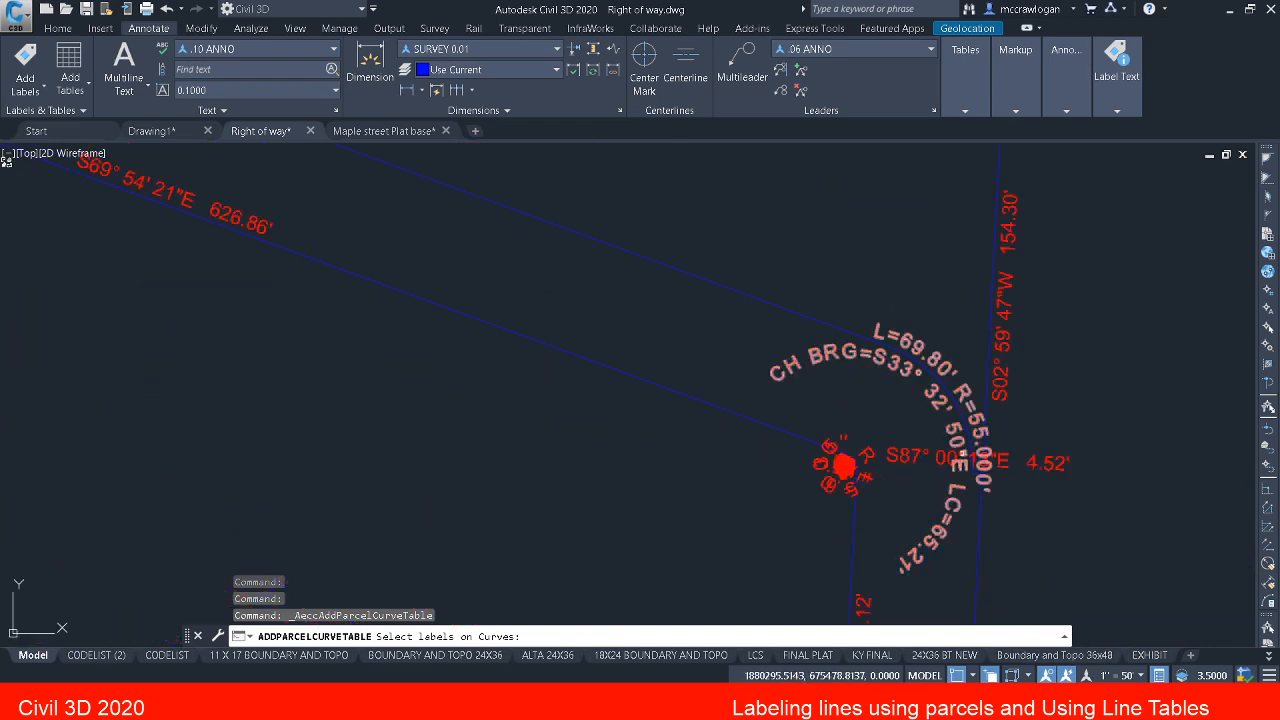
left_click(968, 393)
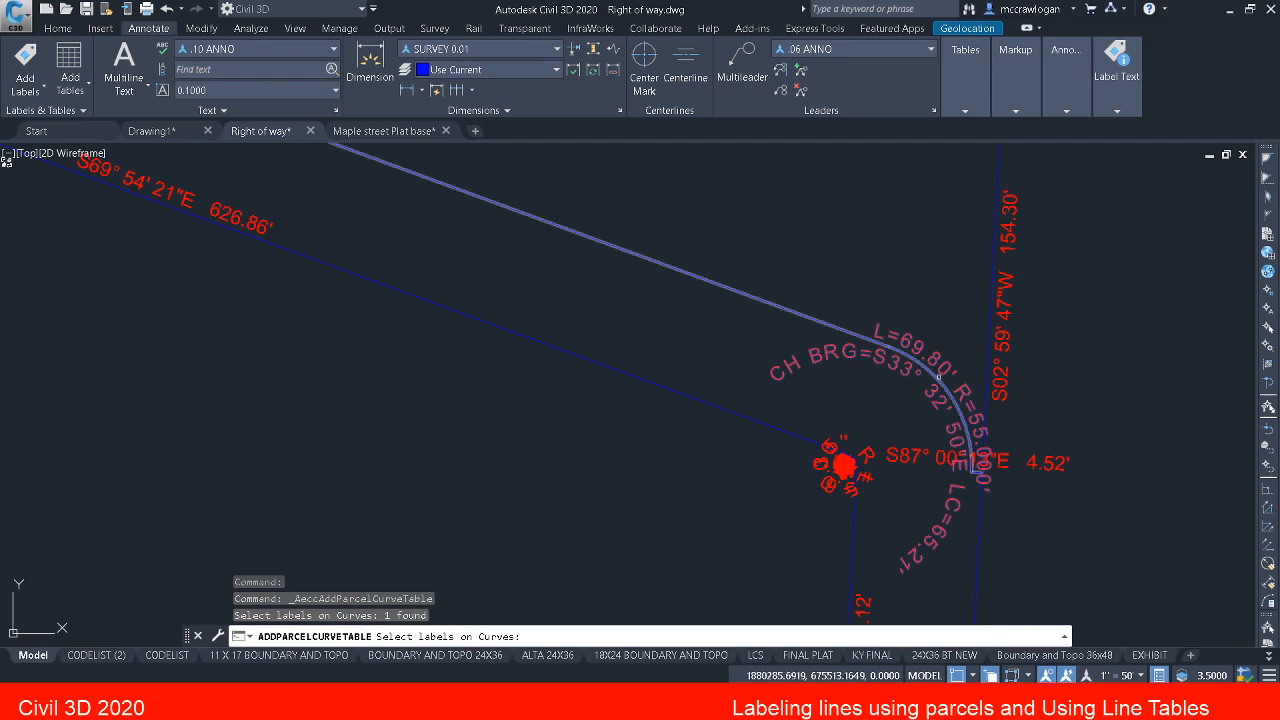
Step: Add parcel 1's three western curve labels to the table selection, including the 78.616' radius curve
scroll(939, 379, "down", 4)
middle_click_drag(802, 402, 999, 504)
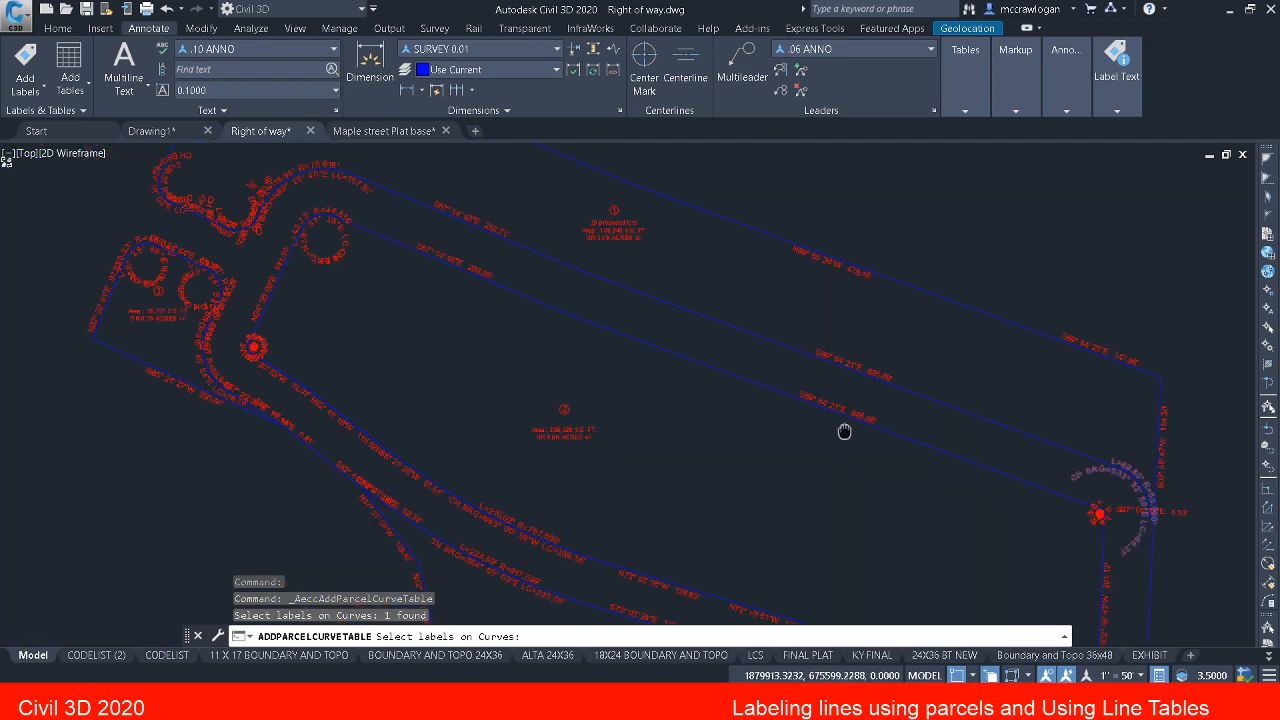
middle_click_drag(843, 431, 883, 457)
scroll(347, 185, "up", 2)
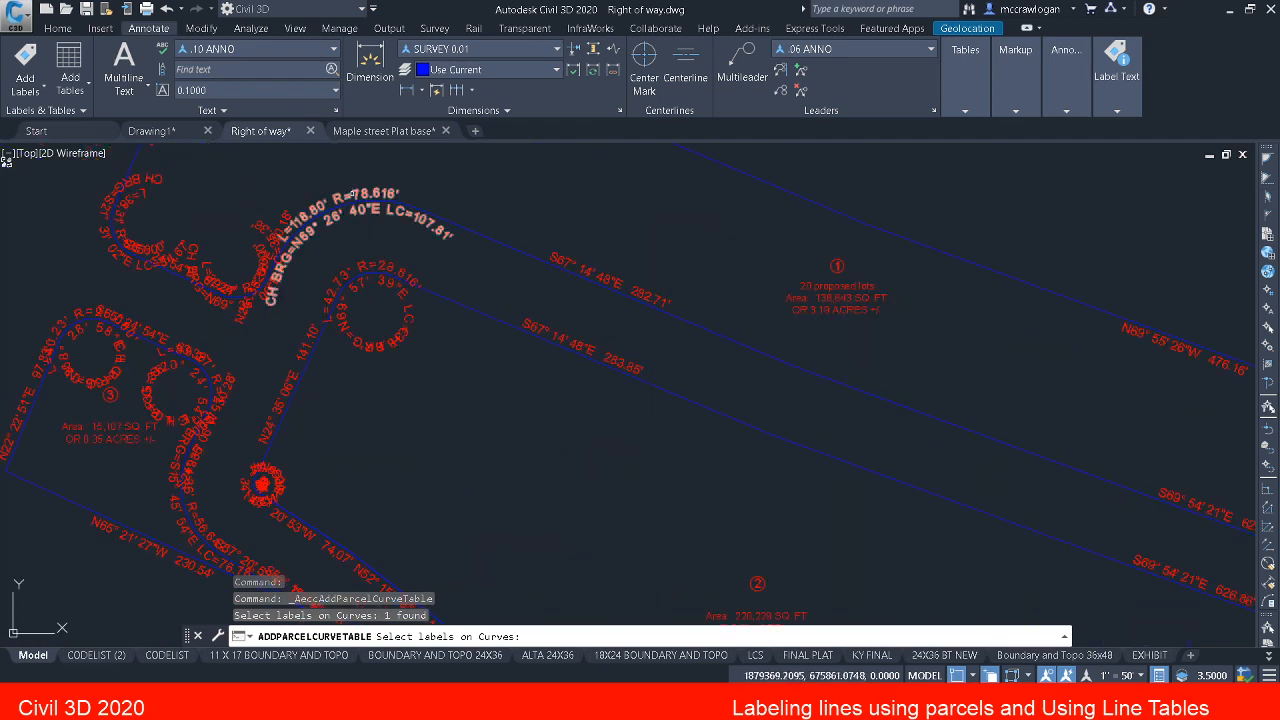
left_click(352, 192)
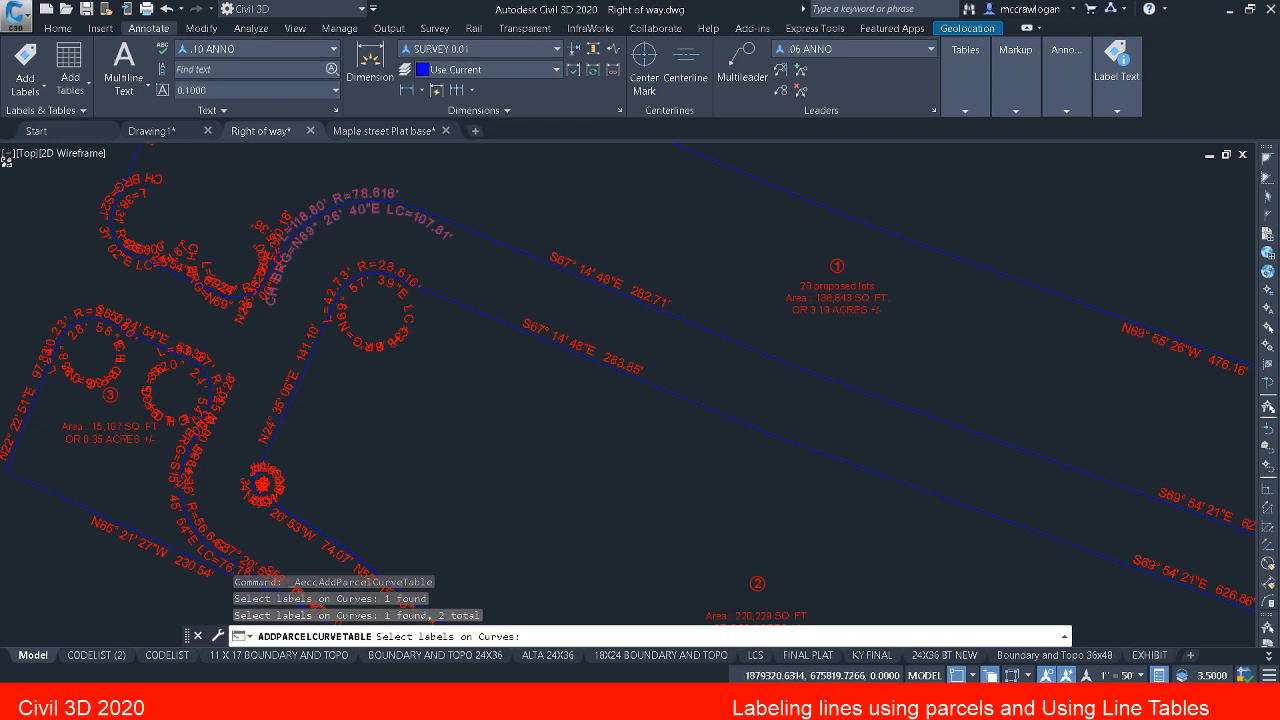
scroll(290, 223, "up", 2)
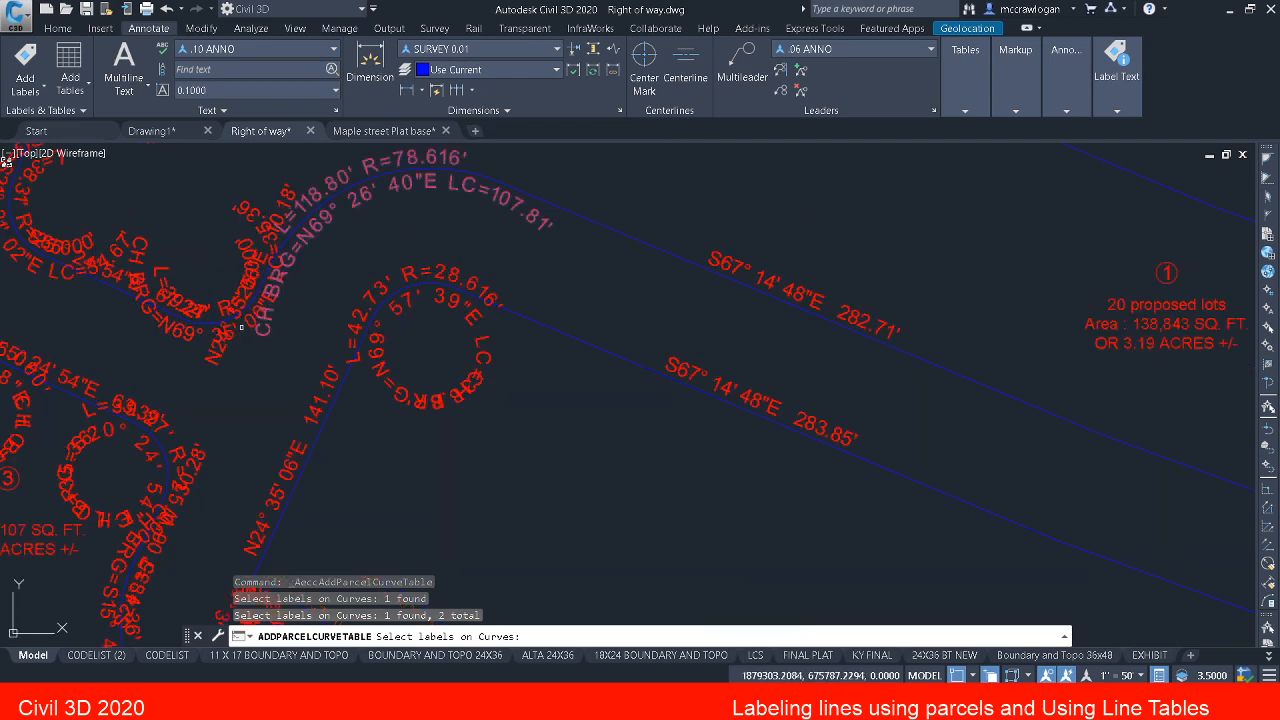
left_click(233, 326)
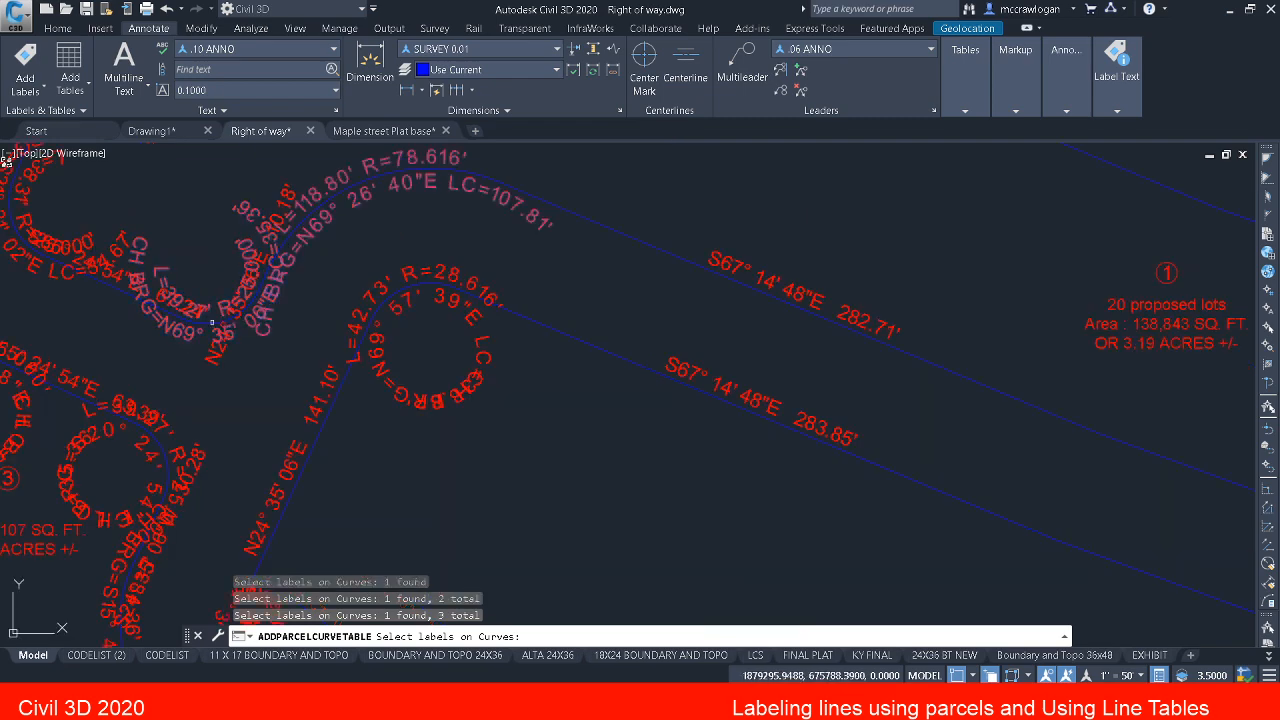
middle_click_drag(220, 334, 403, 391)
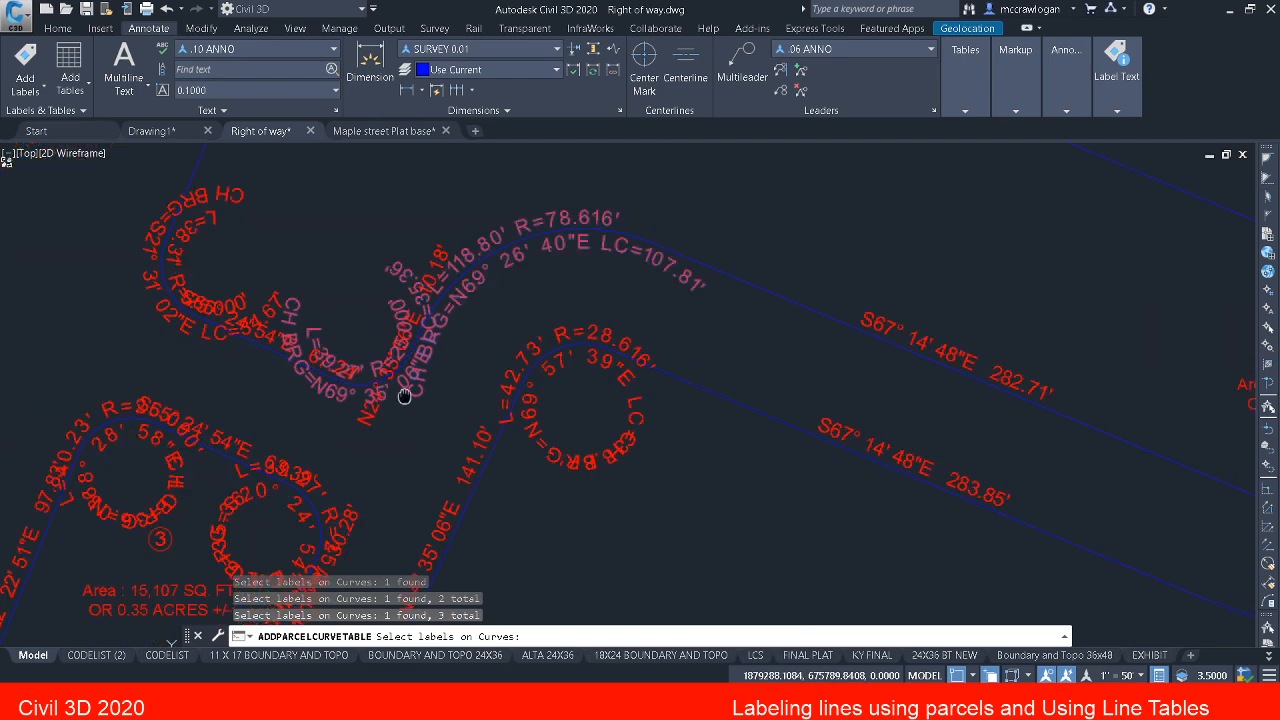
left_click(255, 343)
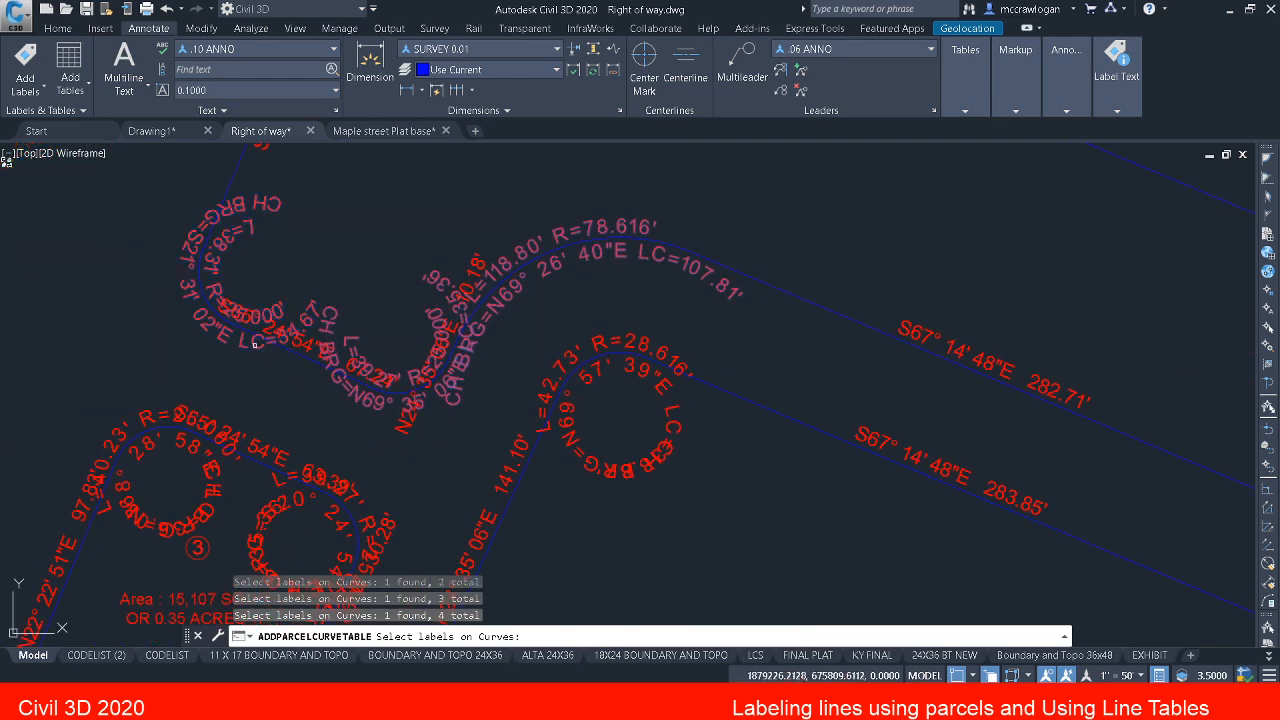
Step: Add parcel 3's three curve labels to the table selection: both rounded northern corners and the 56.642' radius eastern curve
middle_click_drag(279, 326, 401, 514)
scroll(383, 407, "down", 2)
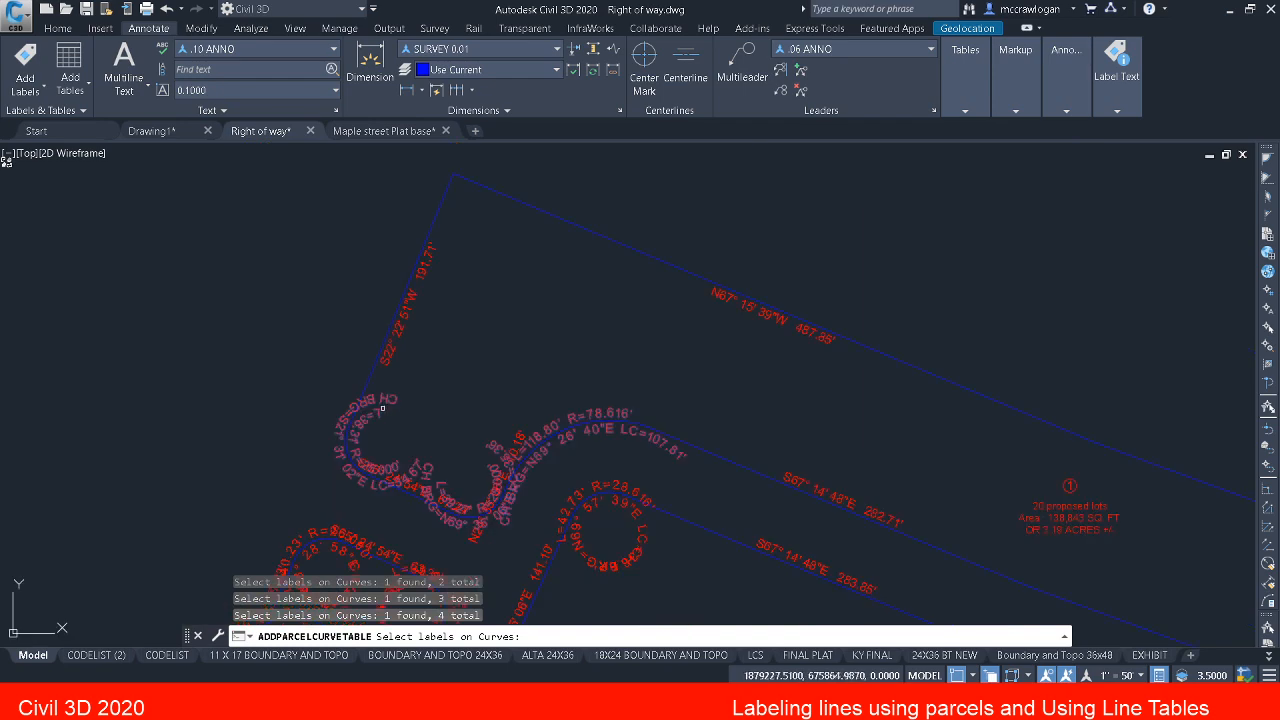
mouse_move(383, 409)
middle_mouse_down()
mouse_move(497, 260)
mouse_move(484, 283)
middle_mouse_up()
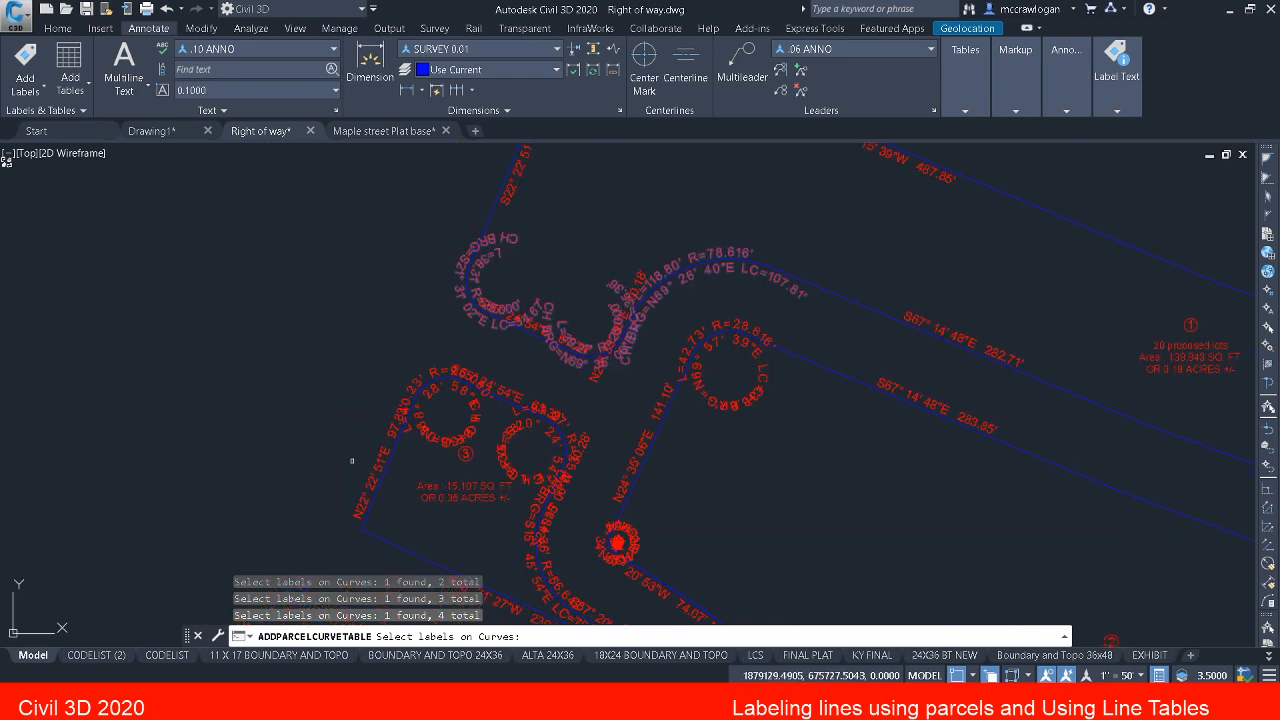
scroll(352, 461, "up", 2)
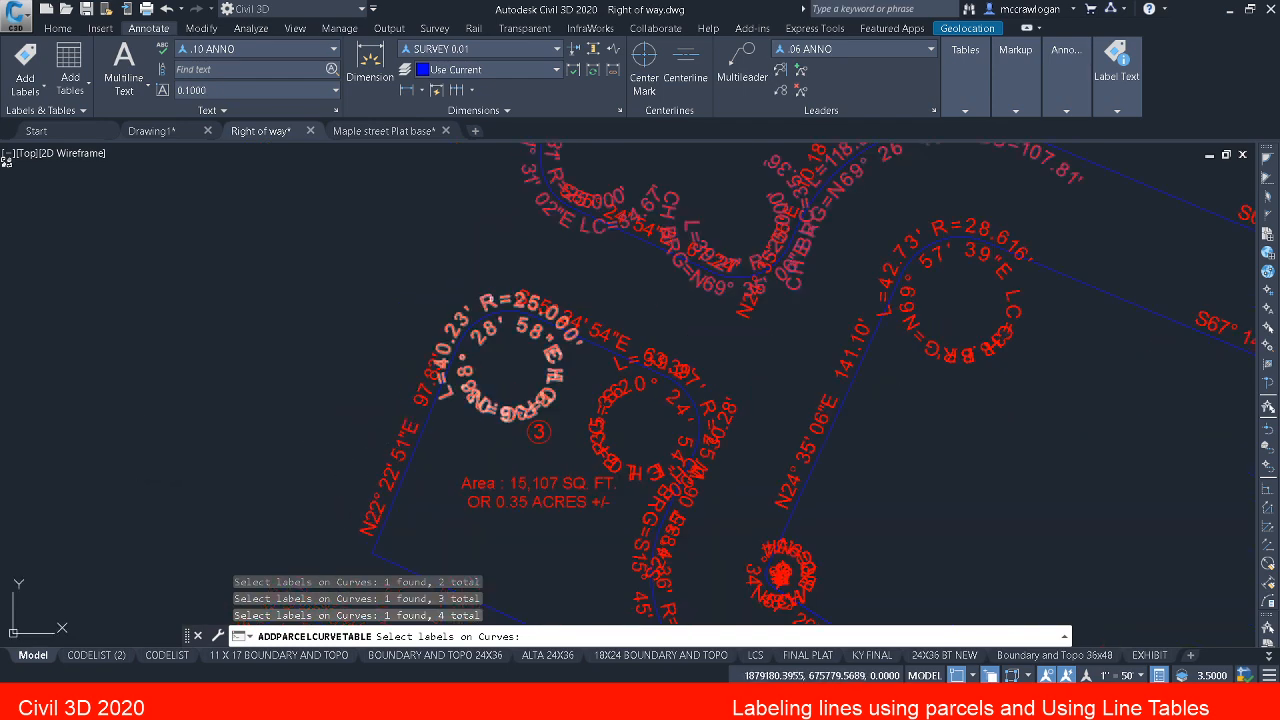
left_click(490, 299)
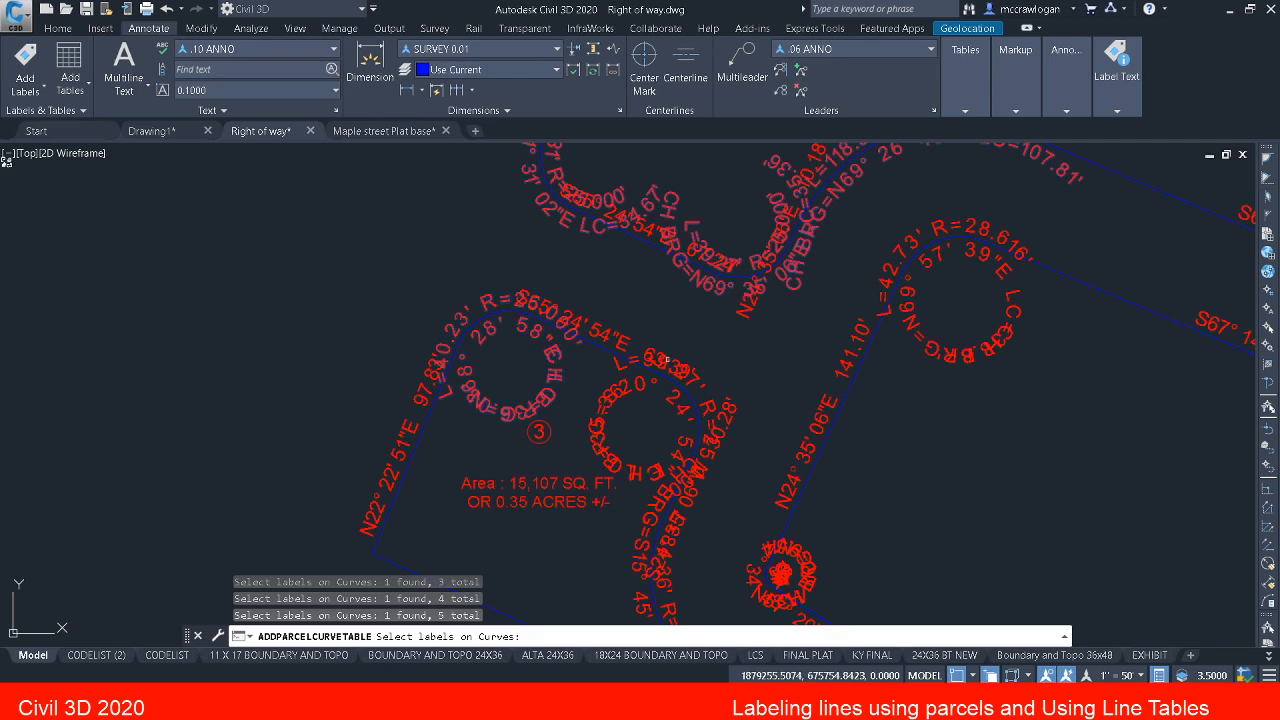
left_click(608, 400)
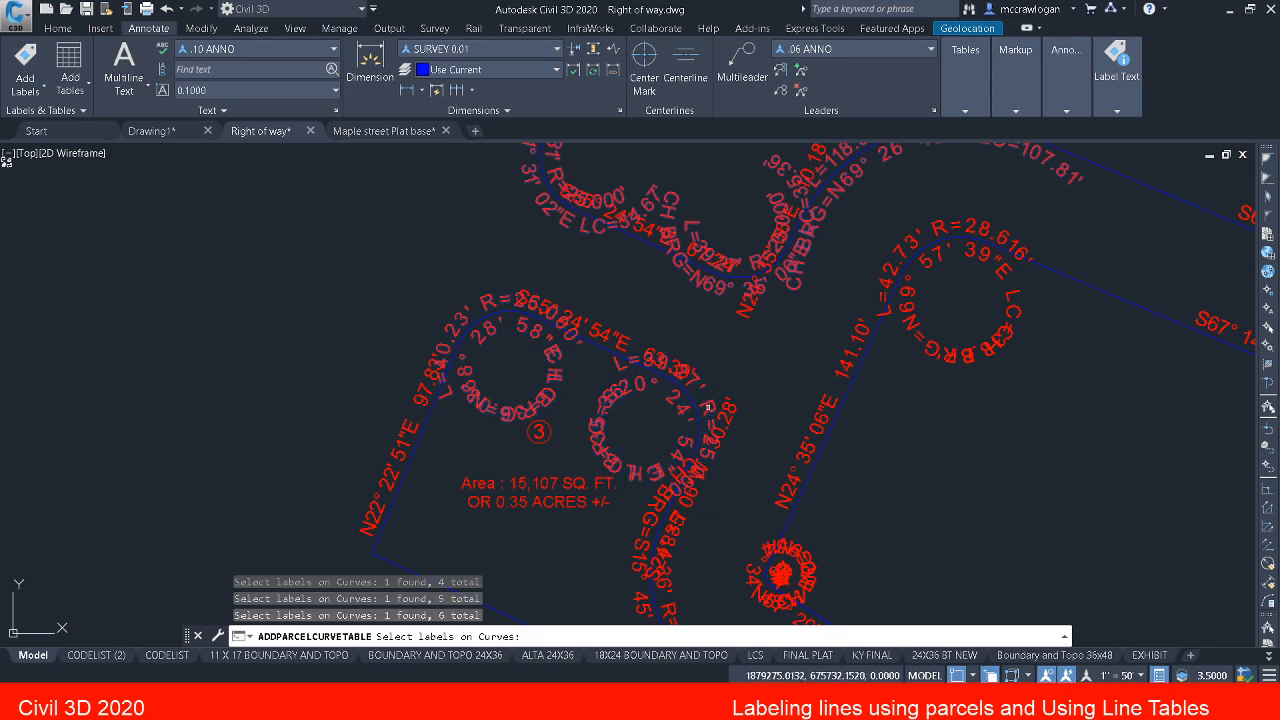
middle_click_drag(733, 479, 734, 380)
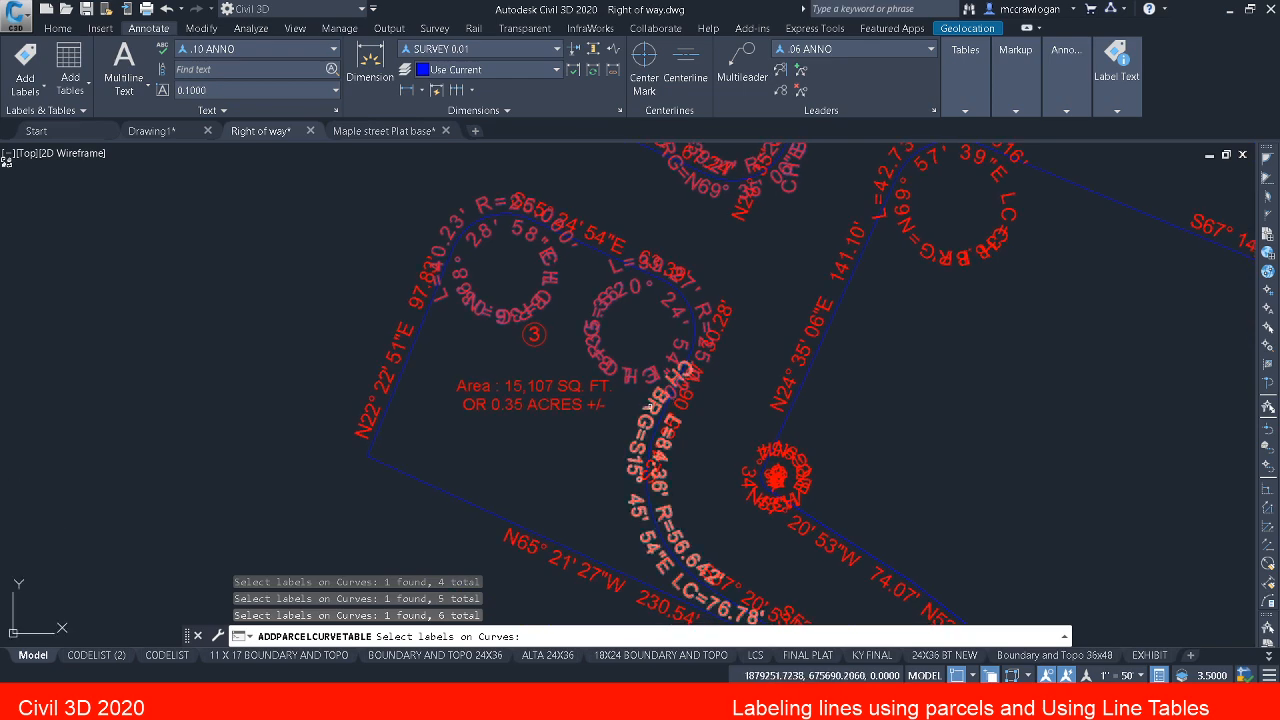
left_click(651, 405)
Step: Add parcel 2's two western corner curve labels to the table selection: the tight southwestern one and the 28.616' radius one
middle_click_drag(693, 462, 584, 301)
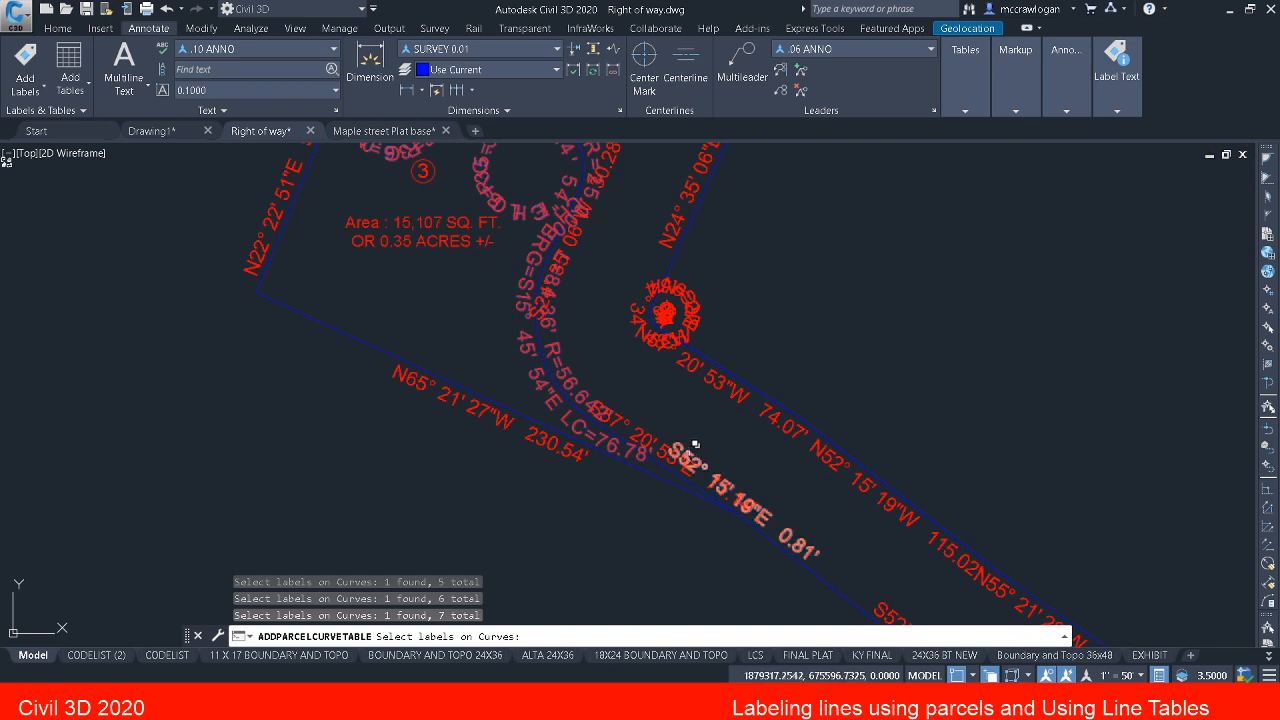
mouse_move(671, 410)
middle_mouse_down()
mouse_move(568, 248)
mouse_move(584, 421)
middle_mouse_up()
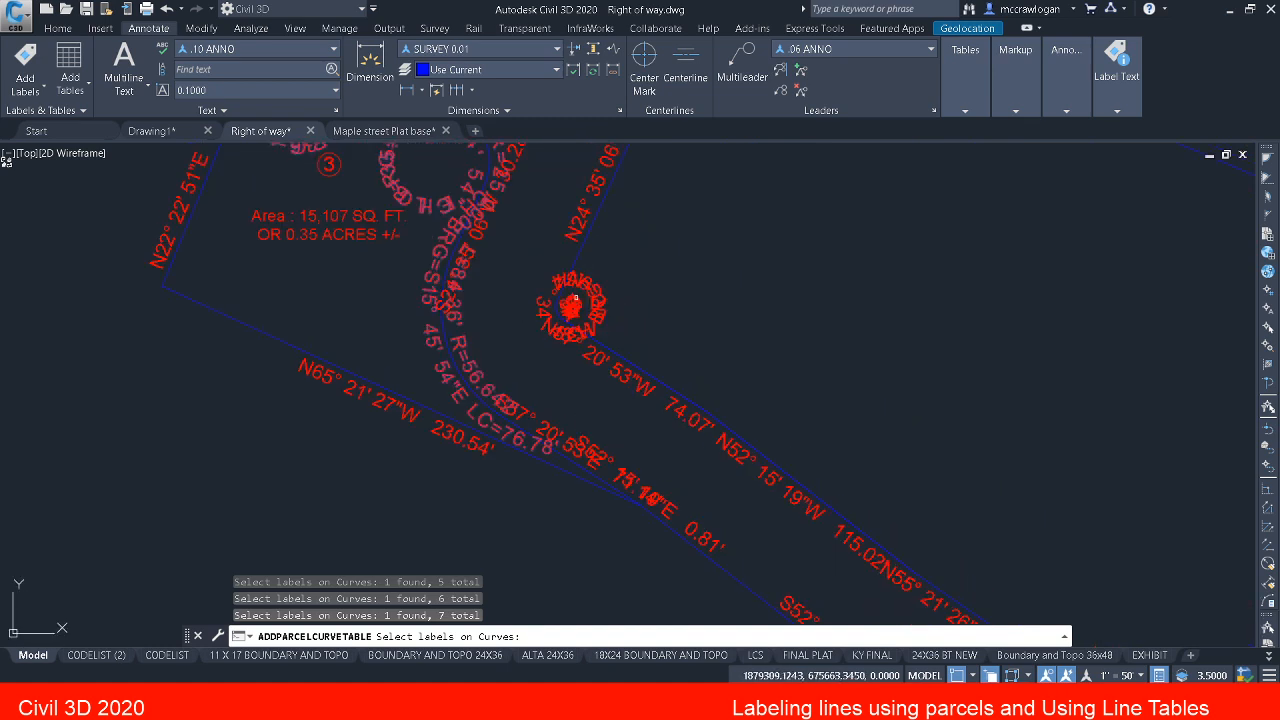
left_click(601, 294)
middle_click_drag(653, 260, 486, 477)
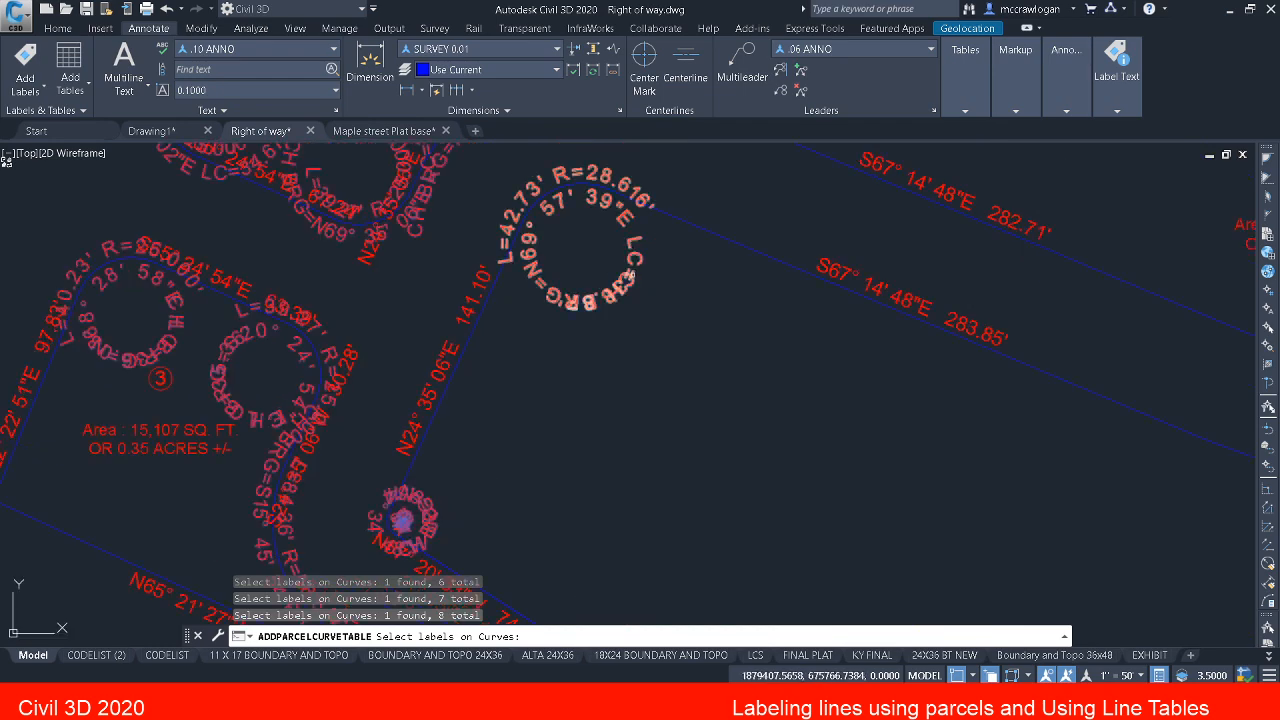
left_click(630, 275)
Step: Add parcel 2's two eastern corner curve labels to the table selection: the tight northeastern one and the southeastern one
scroll(628, 282, "down", 4)
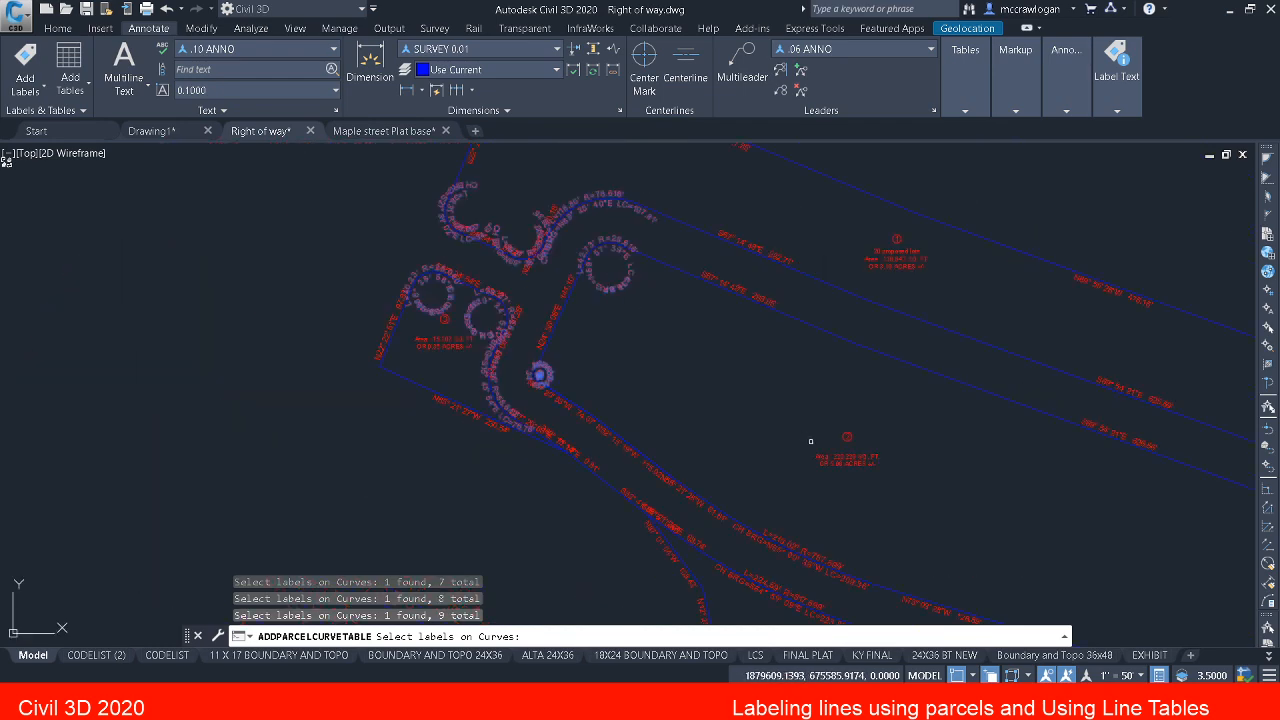
mouse_move(812, 442)
middle_mouse_down()
mouse_move(499, 343)
mouse_move(457, 317)
middle_mouse_up()
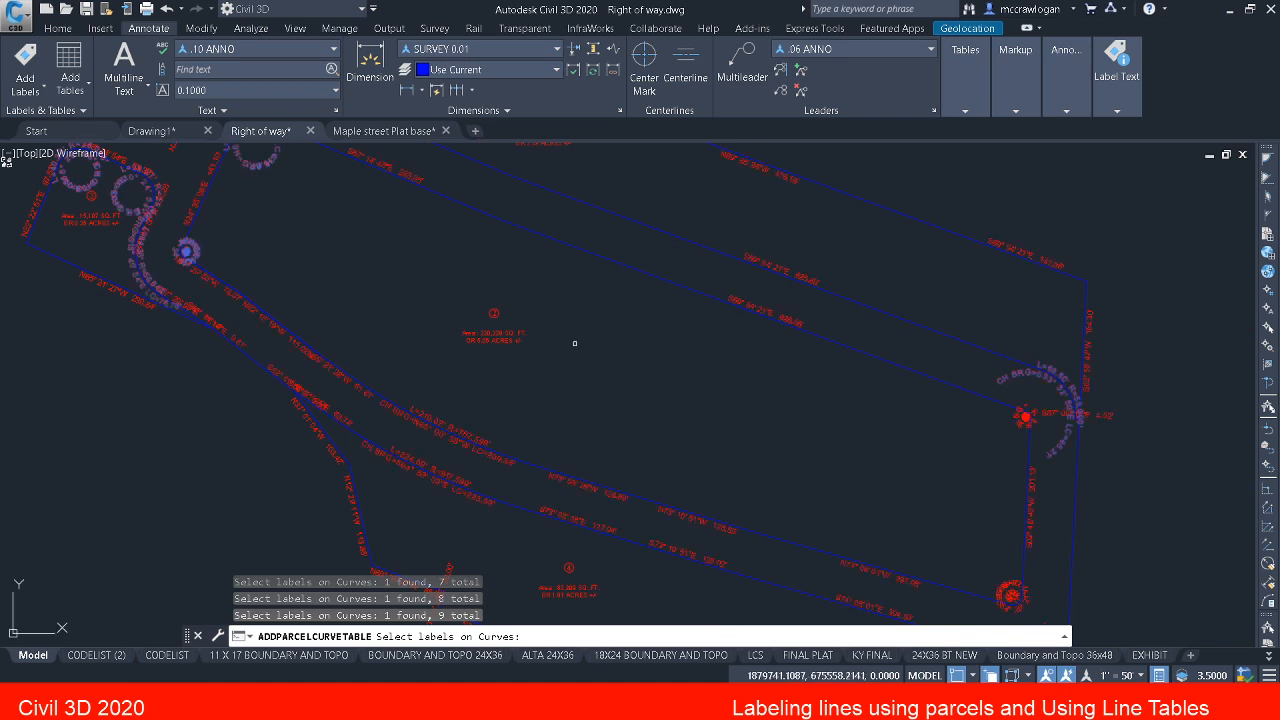
scroll(1017, 418, "up", 5)
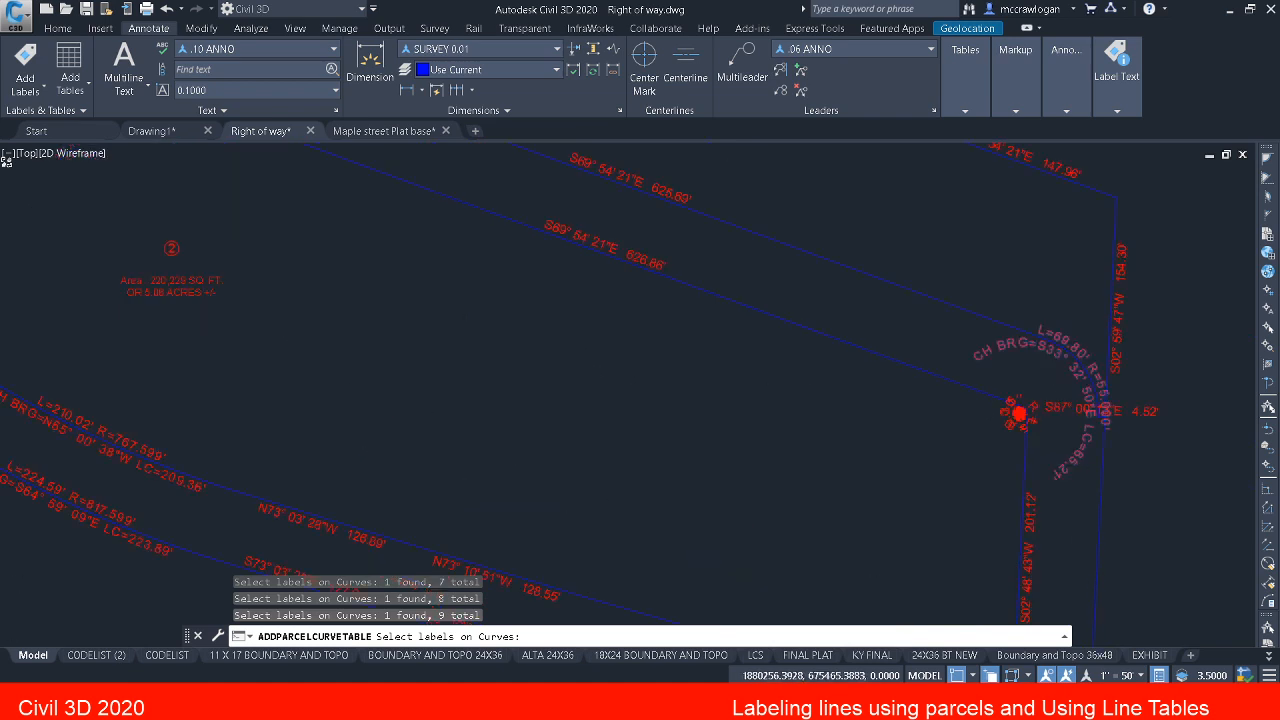
left_click(993, 427)
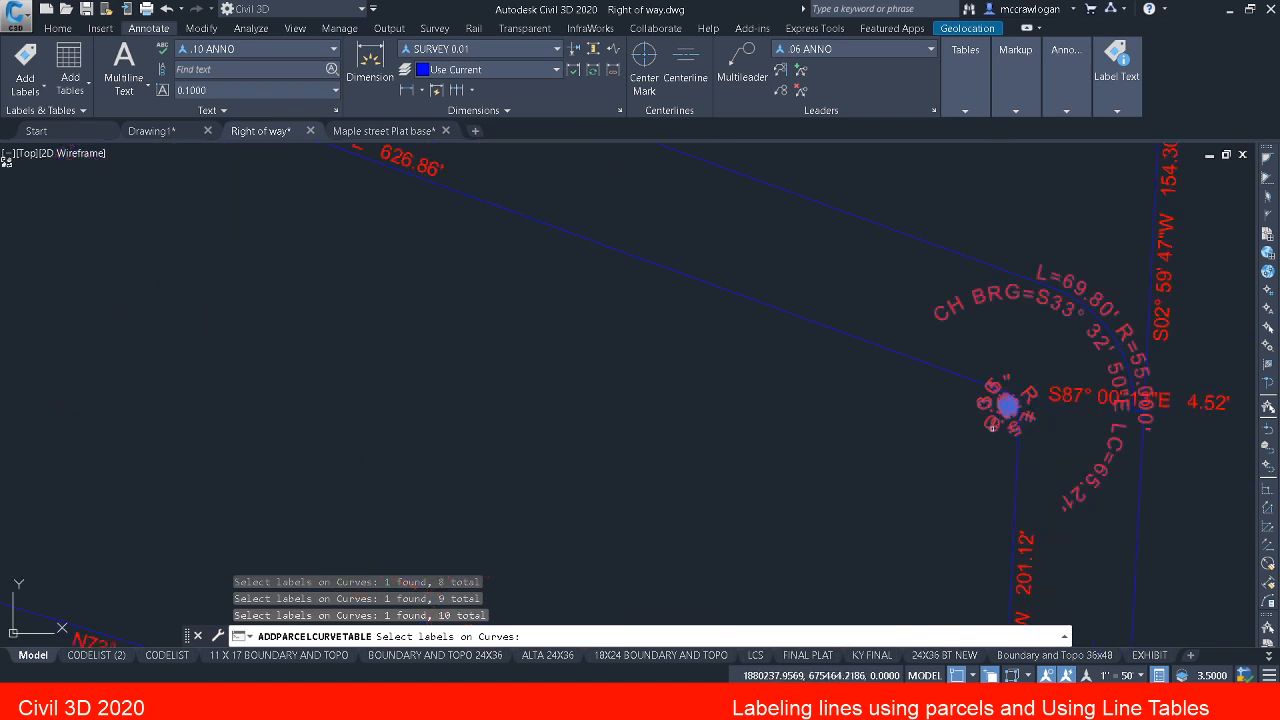
scroll(977, 424, "down", 2)
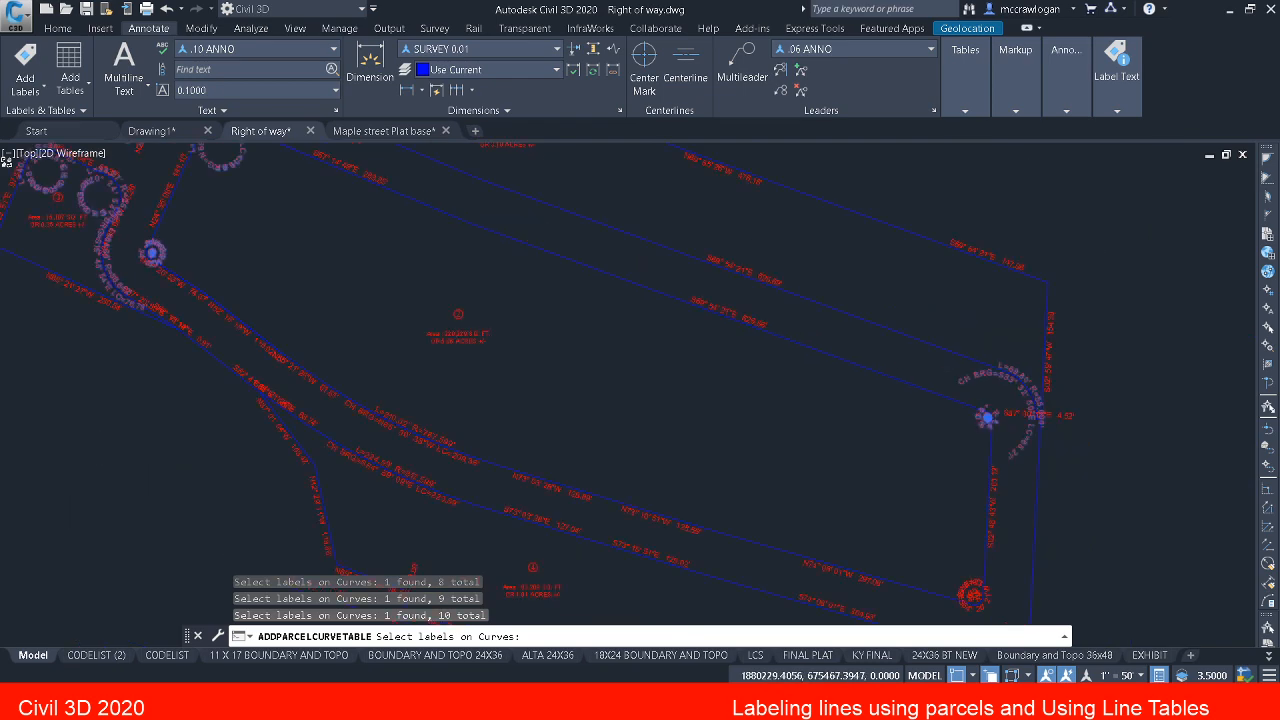
middle_click_drag(920, 509, 871, 311)
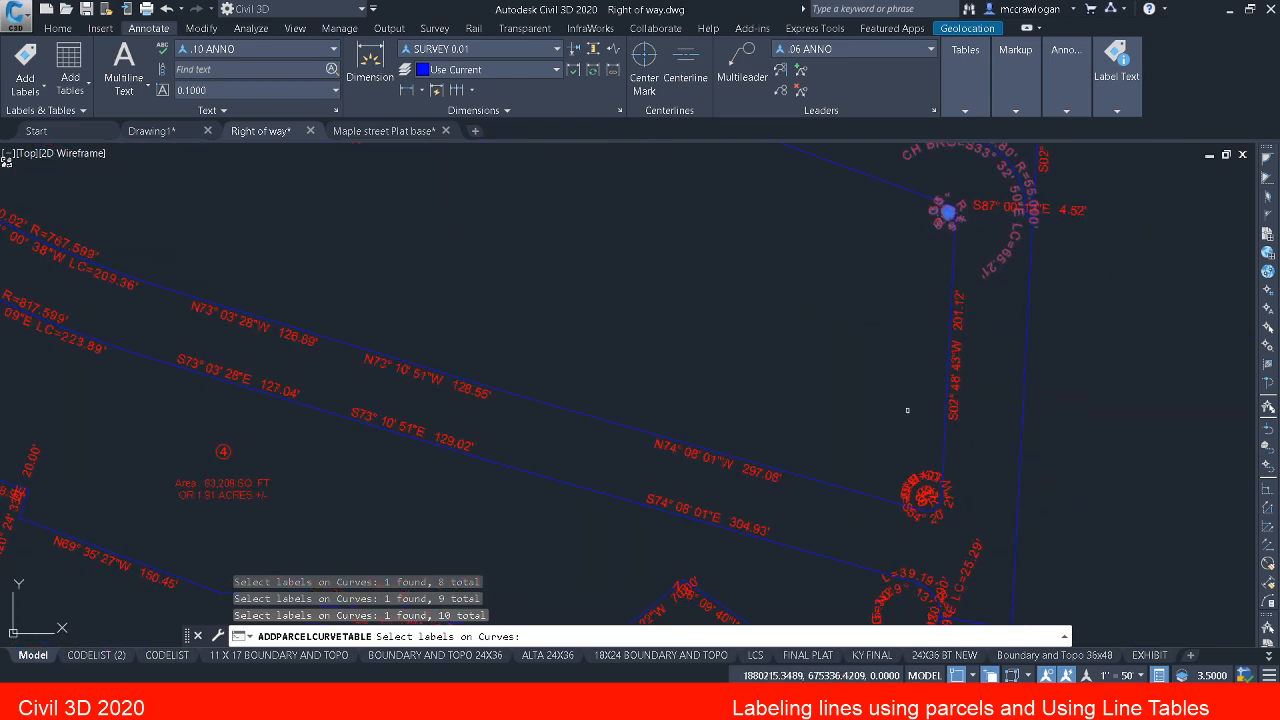
left_click(915, 479)
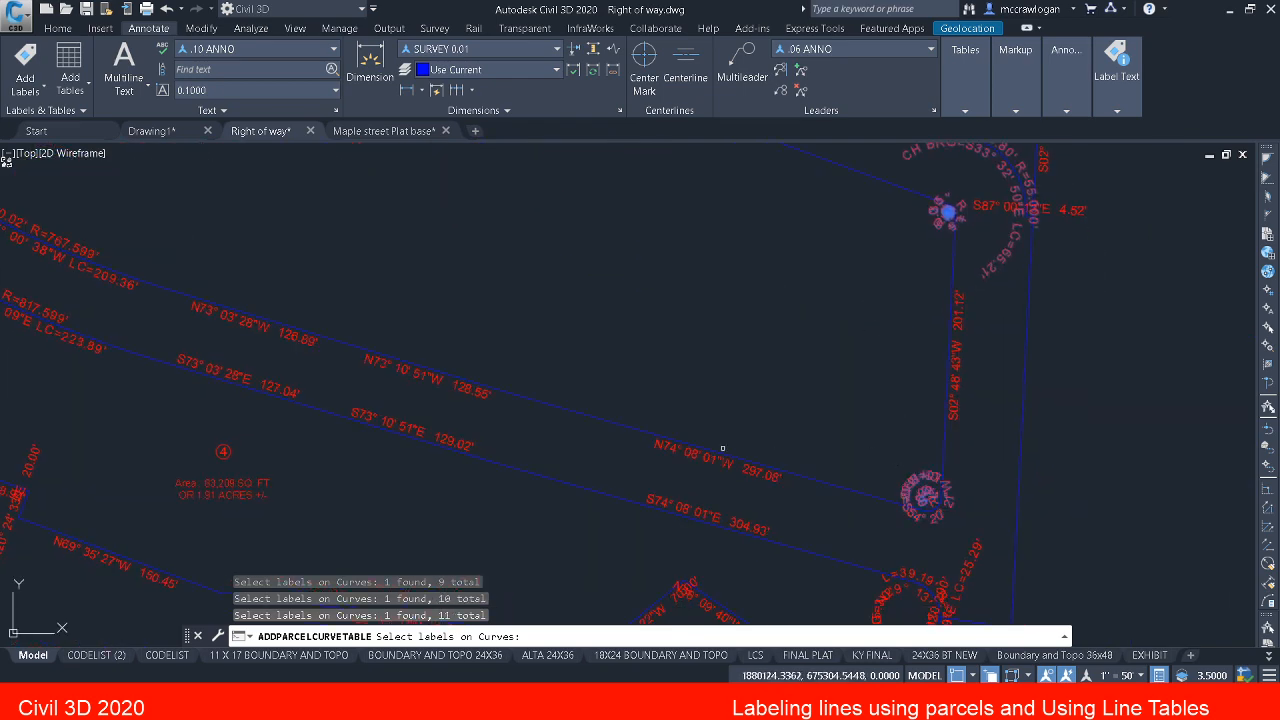
Step: Add the 767.599' radius curve label on parcel 2's southern edge and the 817.599' radius label on parcel 4's northern edge
middle_click_drag(529, 414, 843, 463)
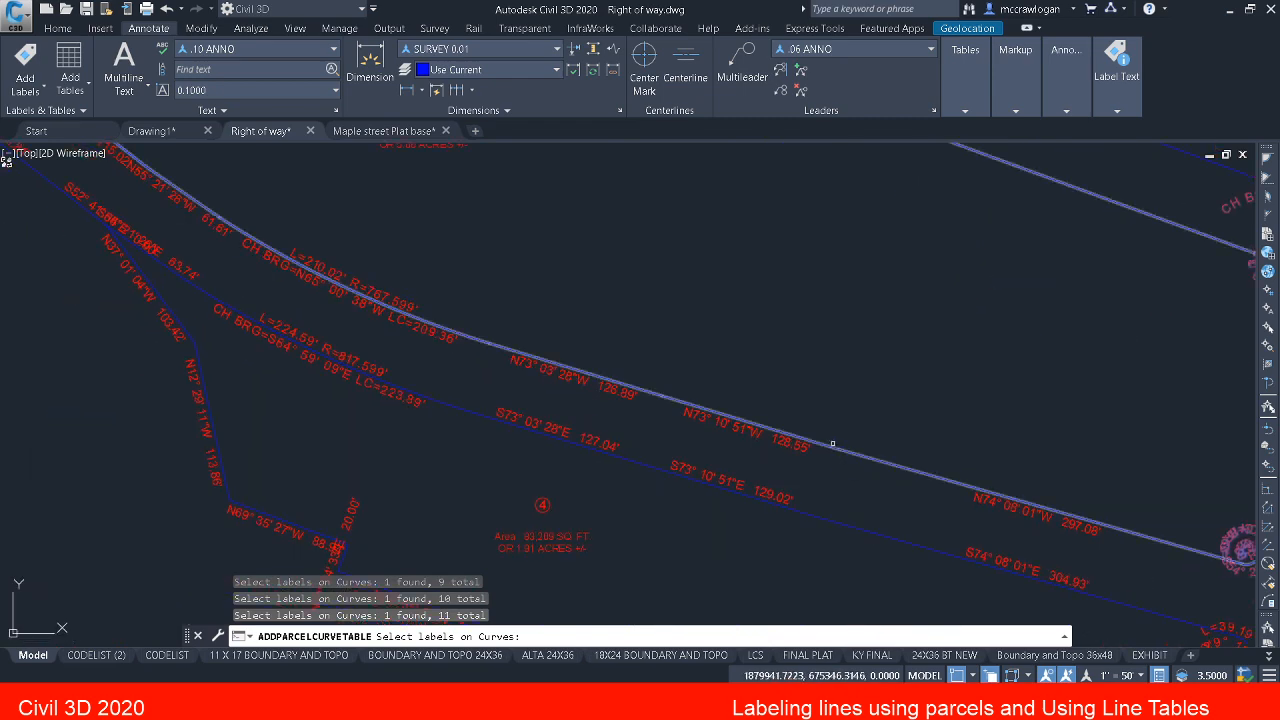
left_click(401, 301)
mouse_move(370, 293)
middle_mouse_down()
mouse_move(654, 391)
mouse_move(791, 460)
mouse_move(814, 497)
mouse_move(693, 276)
middle_mouse_up()
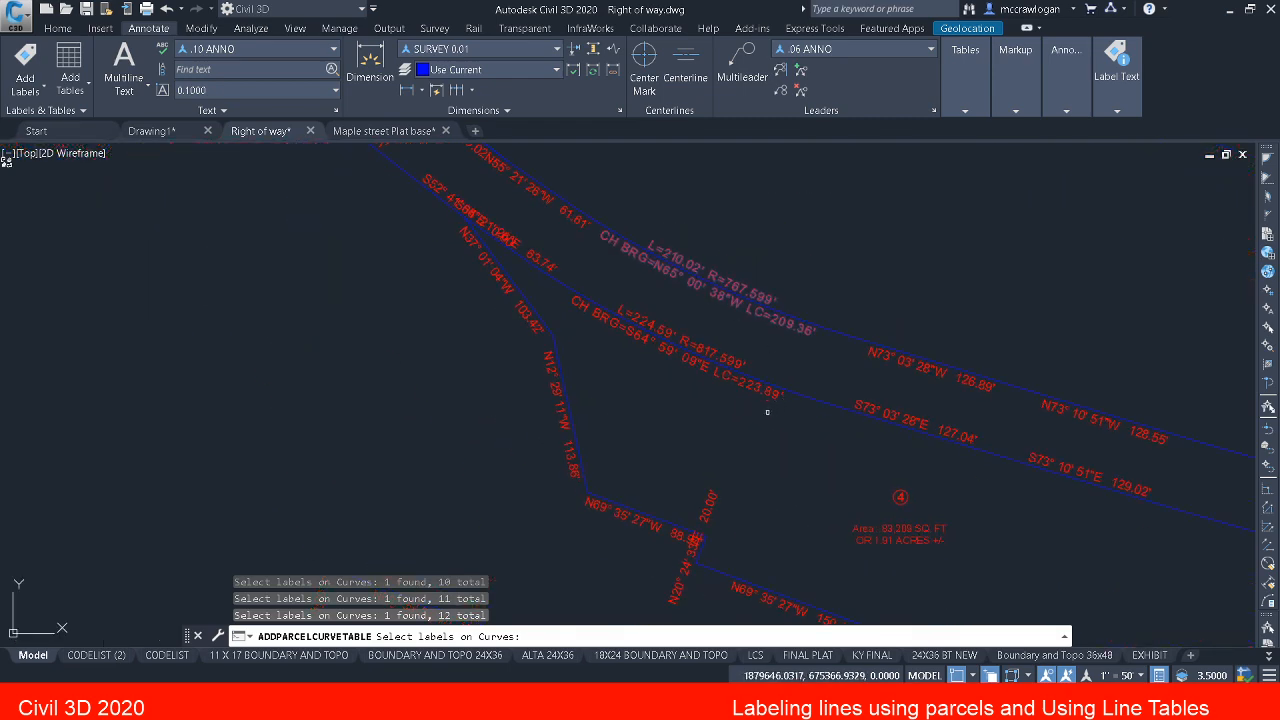
mouse_move(749, 423)
middle_mouse_down()
mouse_move(603, 374)
mouse_move(358, 241)
middle_mouse_up()
middle_click_drag(430, 338, 435, 342)
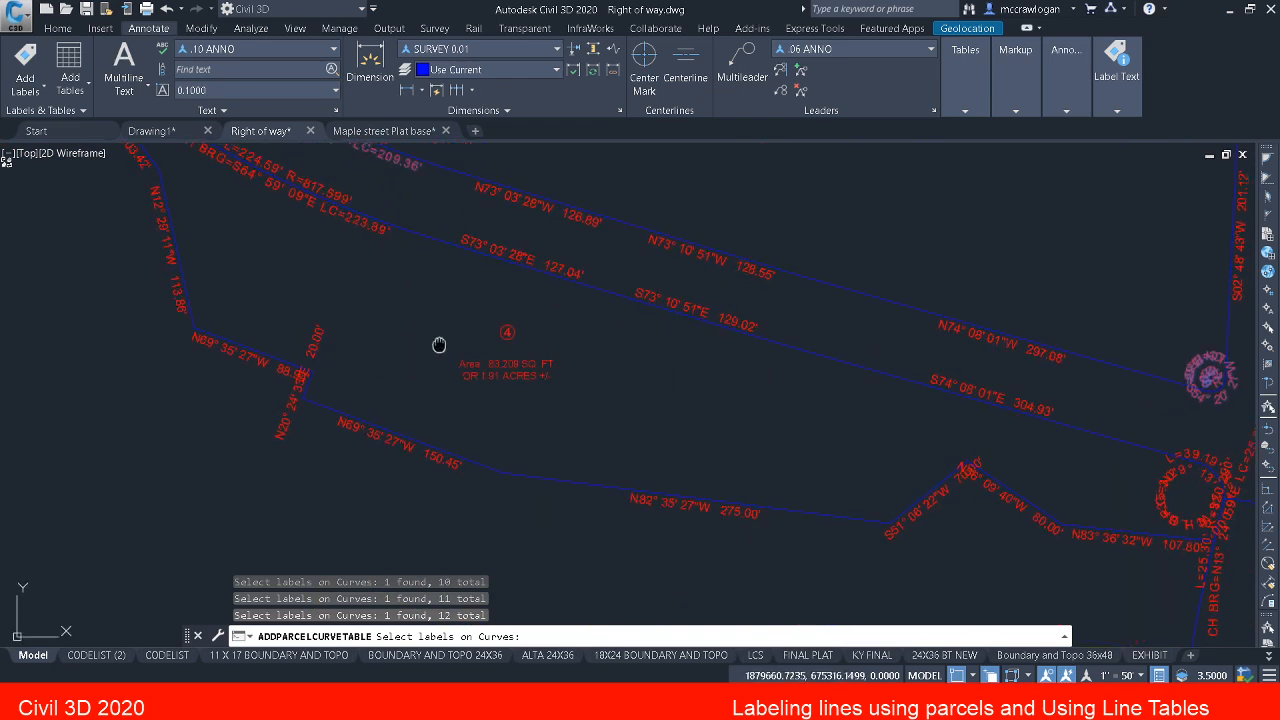
middle_click_drag(332, 257, 500, 406)
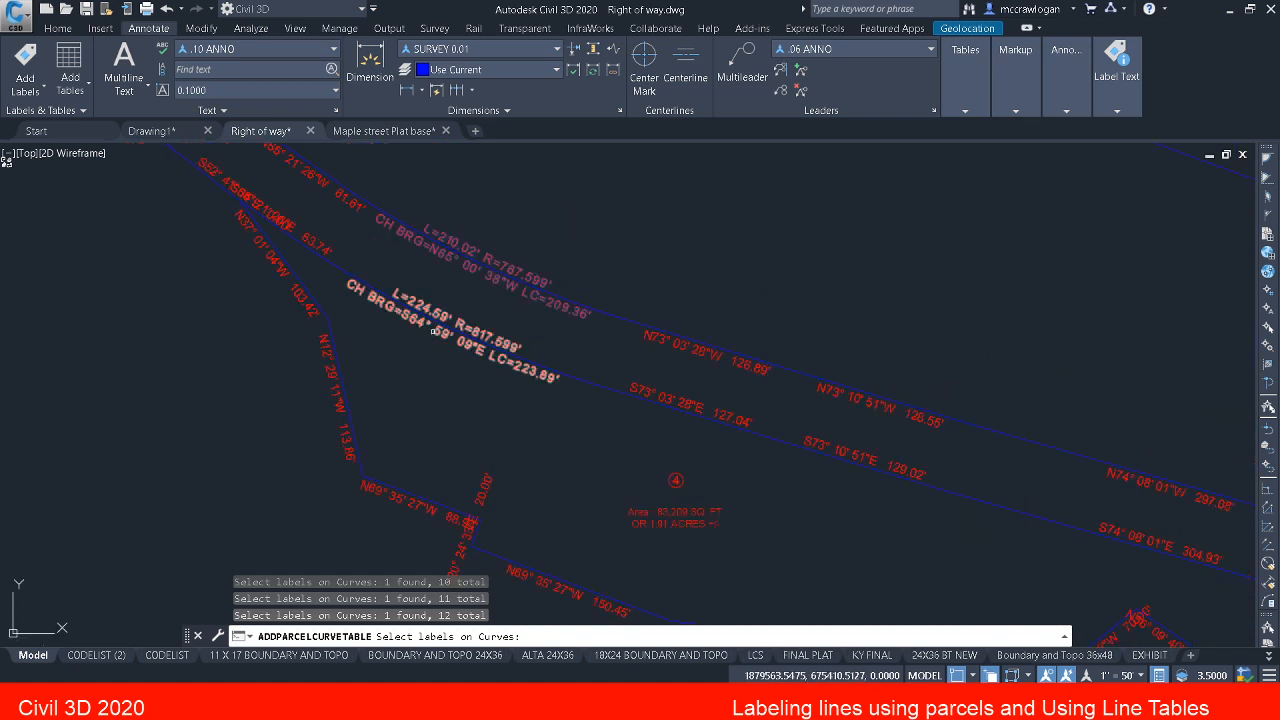
left_click(433, 331)
Step: Add parcel 4's two eastern curve labels to the table selection: the 39.19' long corner and the 25.30' long curve
middle_click_drag(819, 467, 437, 309)
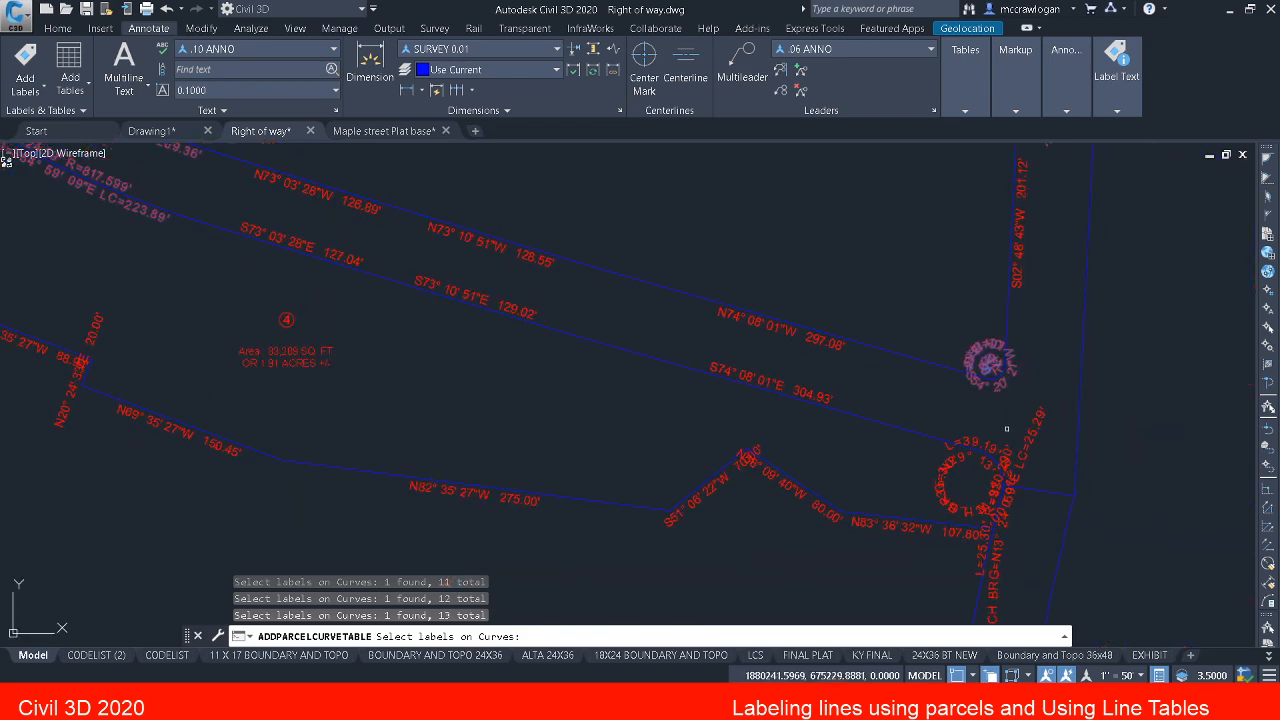
left_click(986, 442)
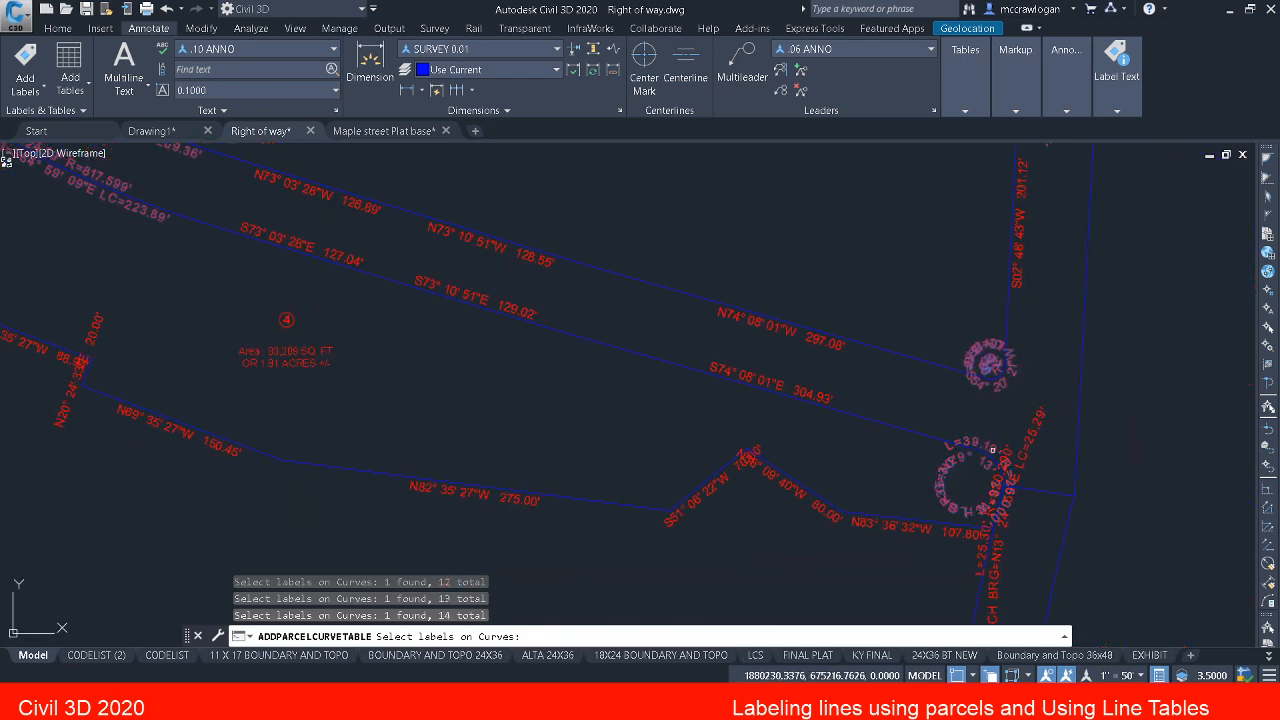
scroll(992, 450, "up", 3)
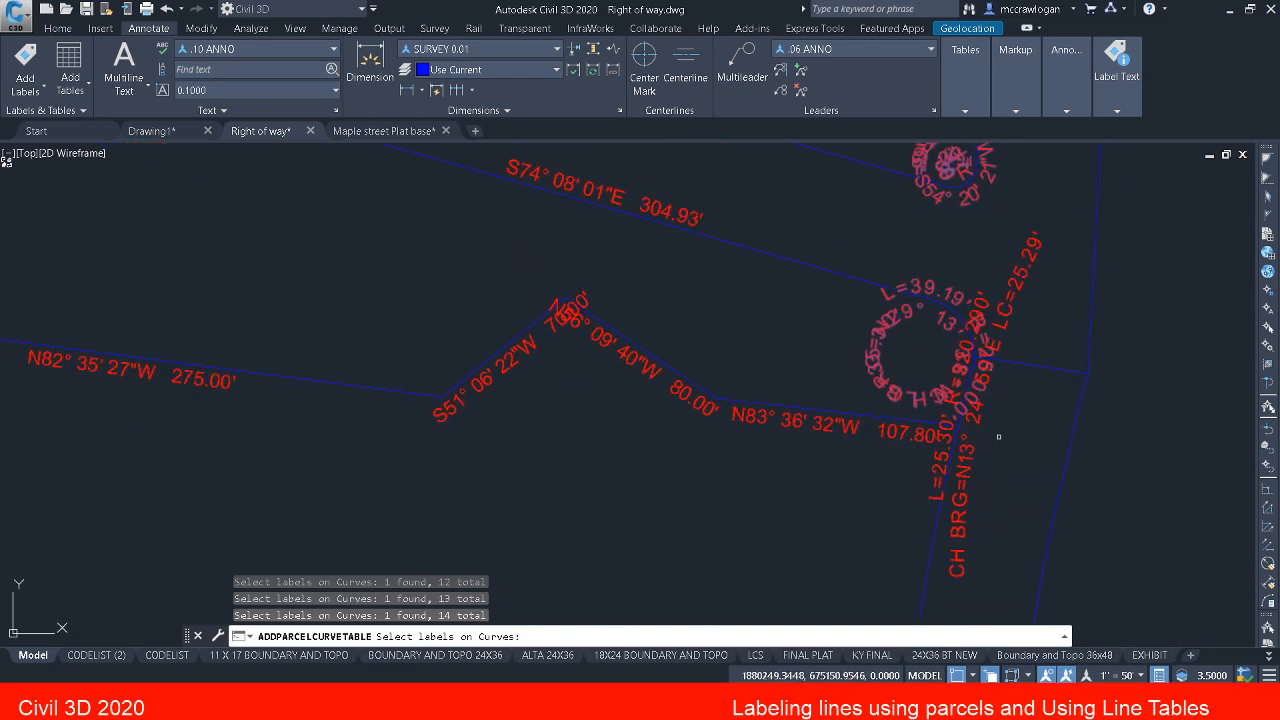
scroll(984, 414, "up", 2)
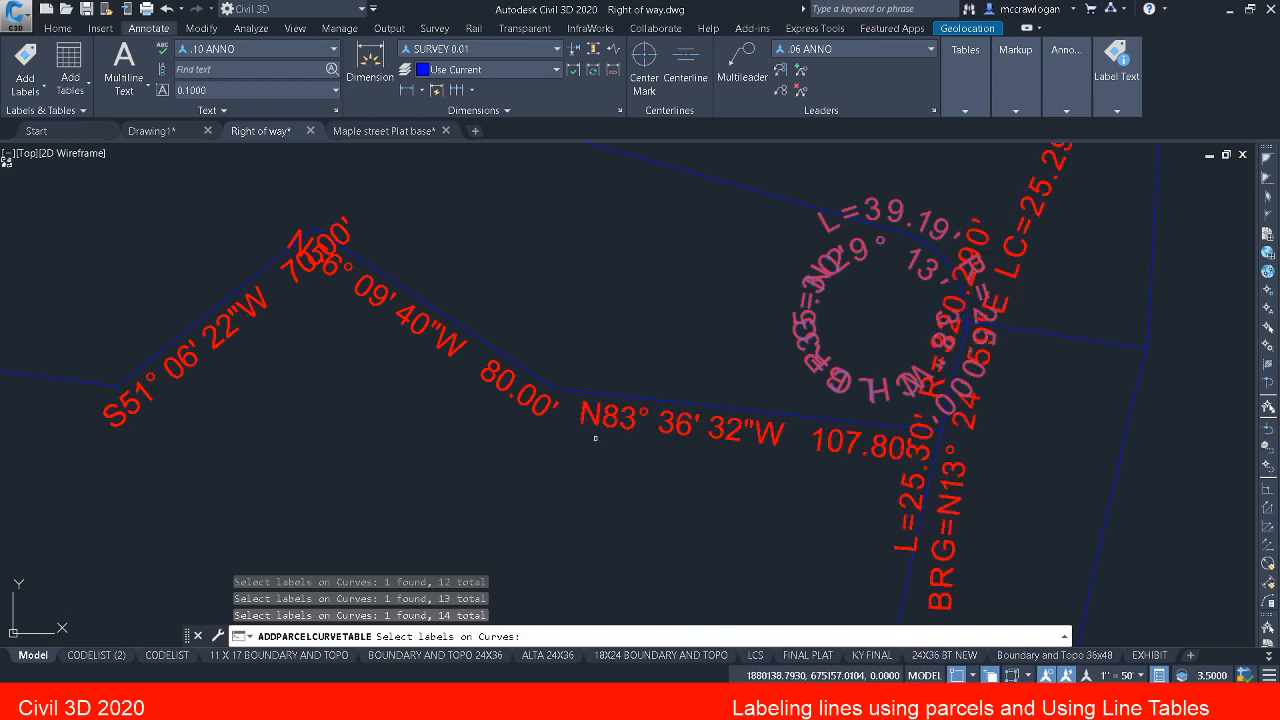
middle_click_drag(387, 407, 1242, 541)
scroll(722, 398, "down", 4)
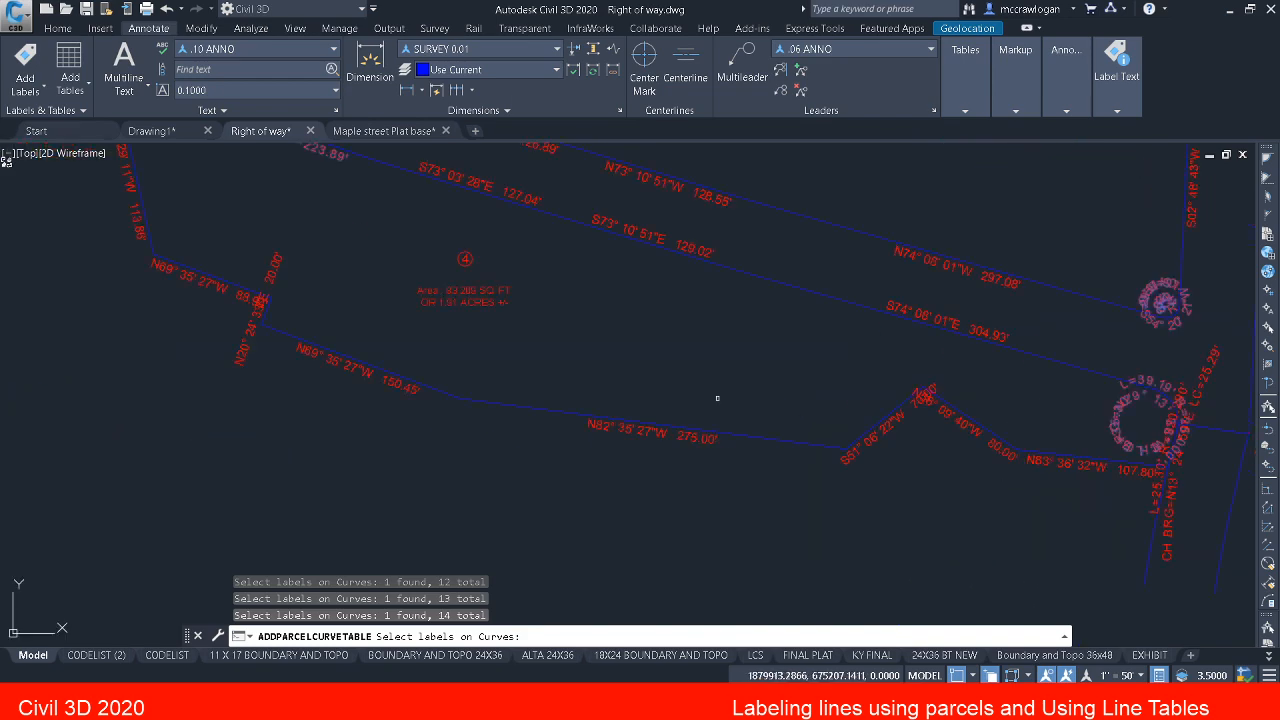
scroll(673, 408, "down", 2)
middle_click_drag(566, 376, 646, 440)
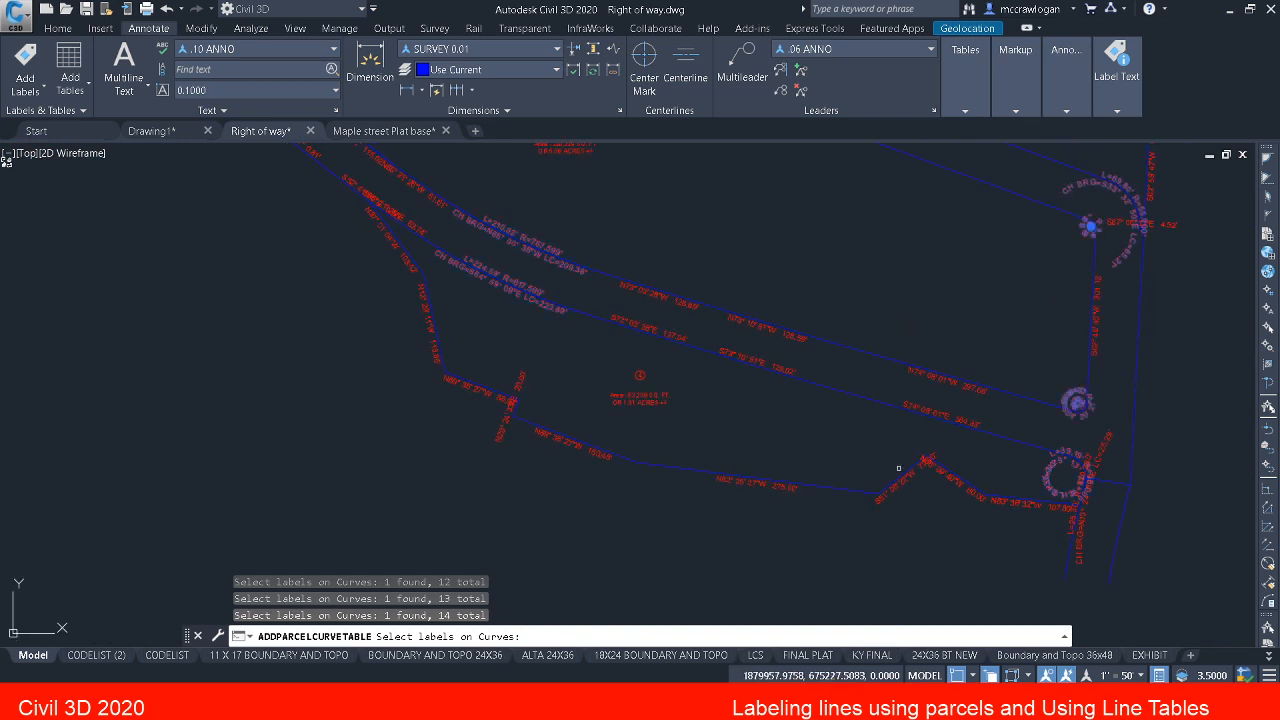
scroll(1075, 485, "up", 2)
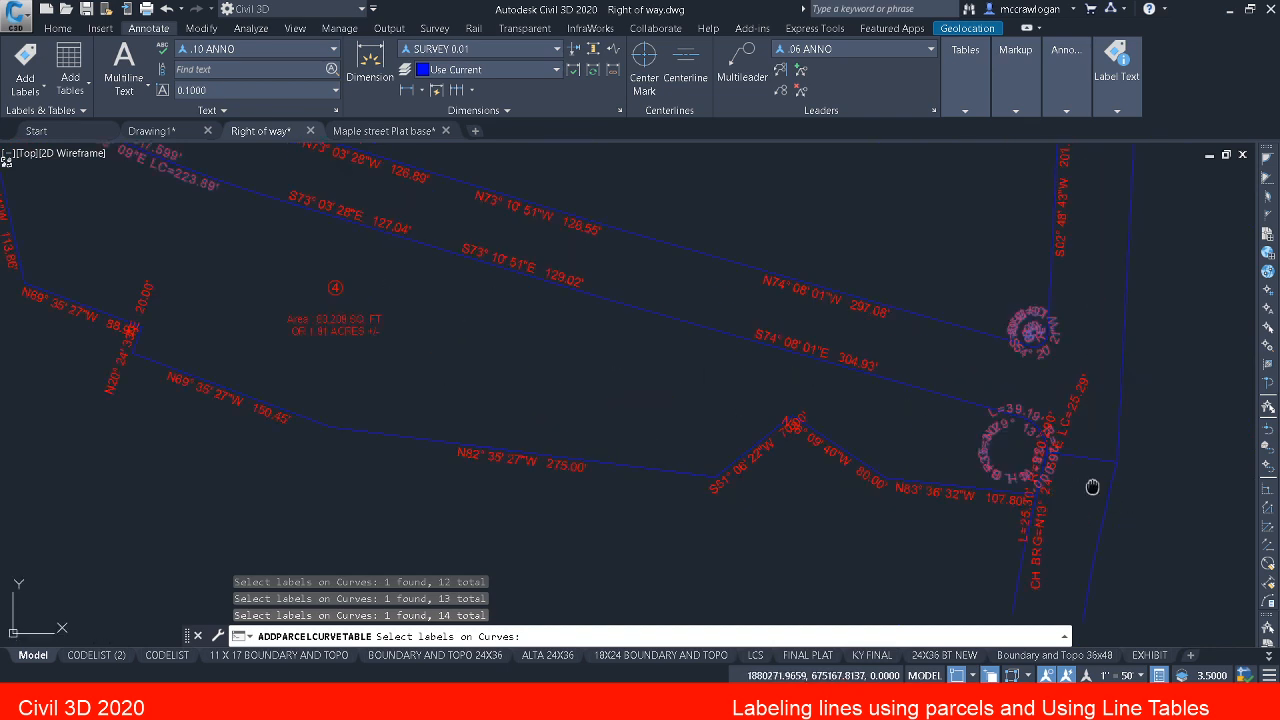
middle_click_drag(1091, 486, 1043, 531)
left_click(1024, 456)
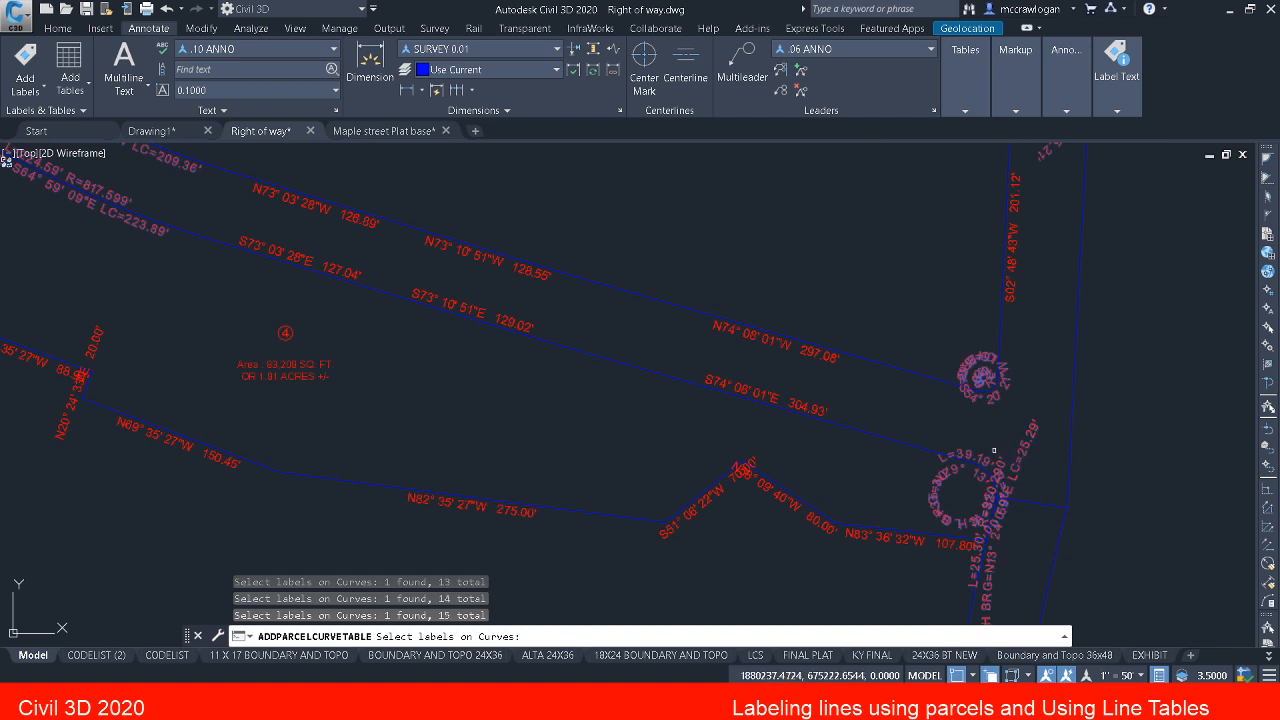
Step: Convert all the selected curve labels to tag mode and place the curve table in the empty area west of parcel 3
key("Return")
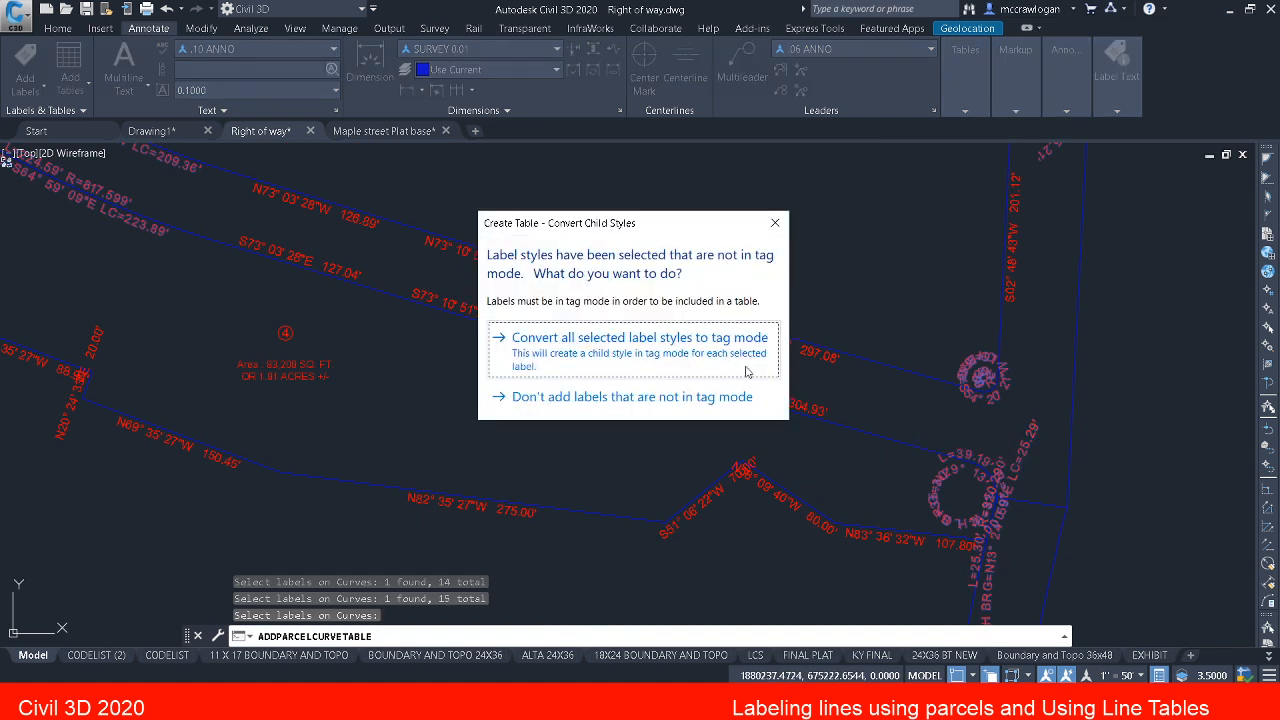
left_click(651, 353)
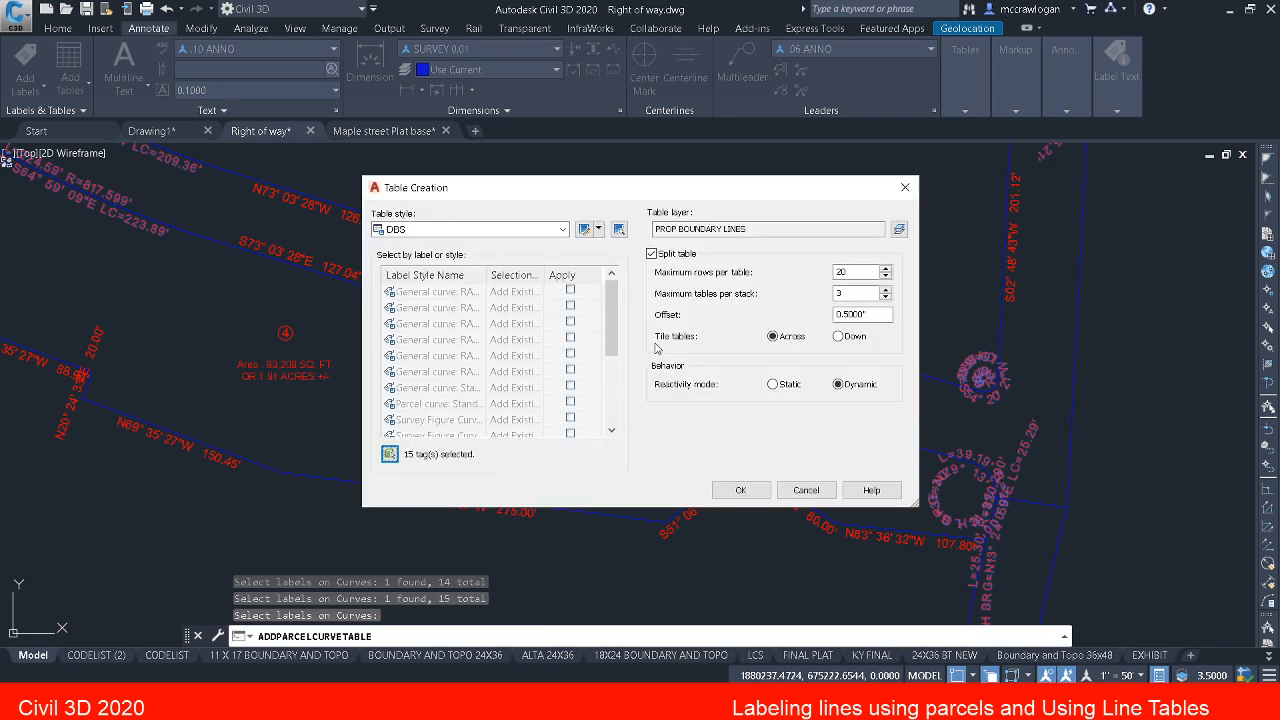
left_click(741, 490)
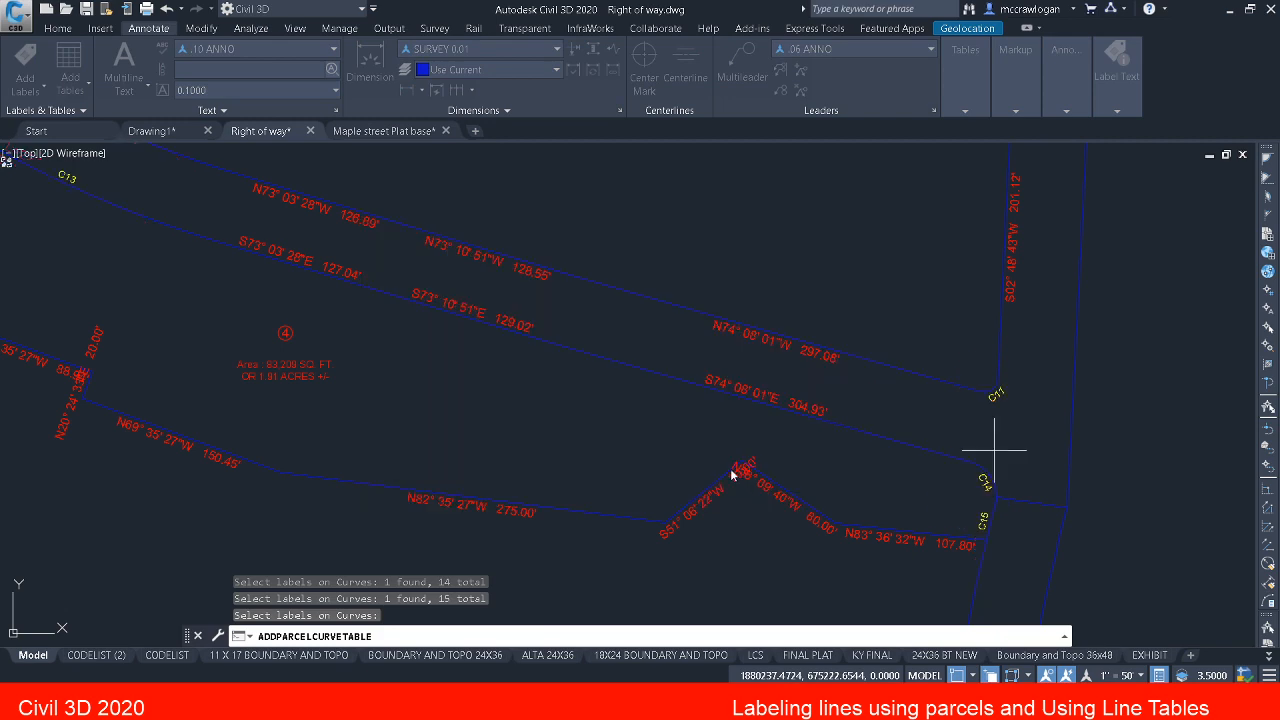
scroll(735, 470, "down", 5)
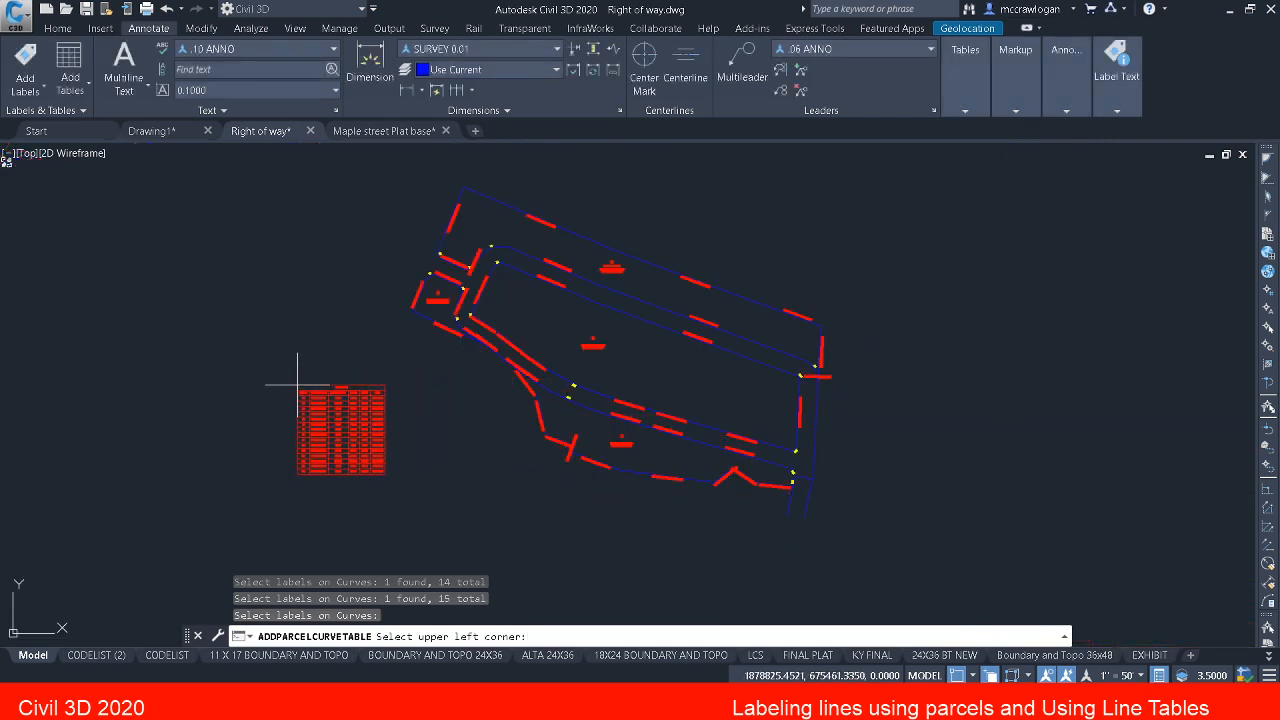
left_click(238, 327)
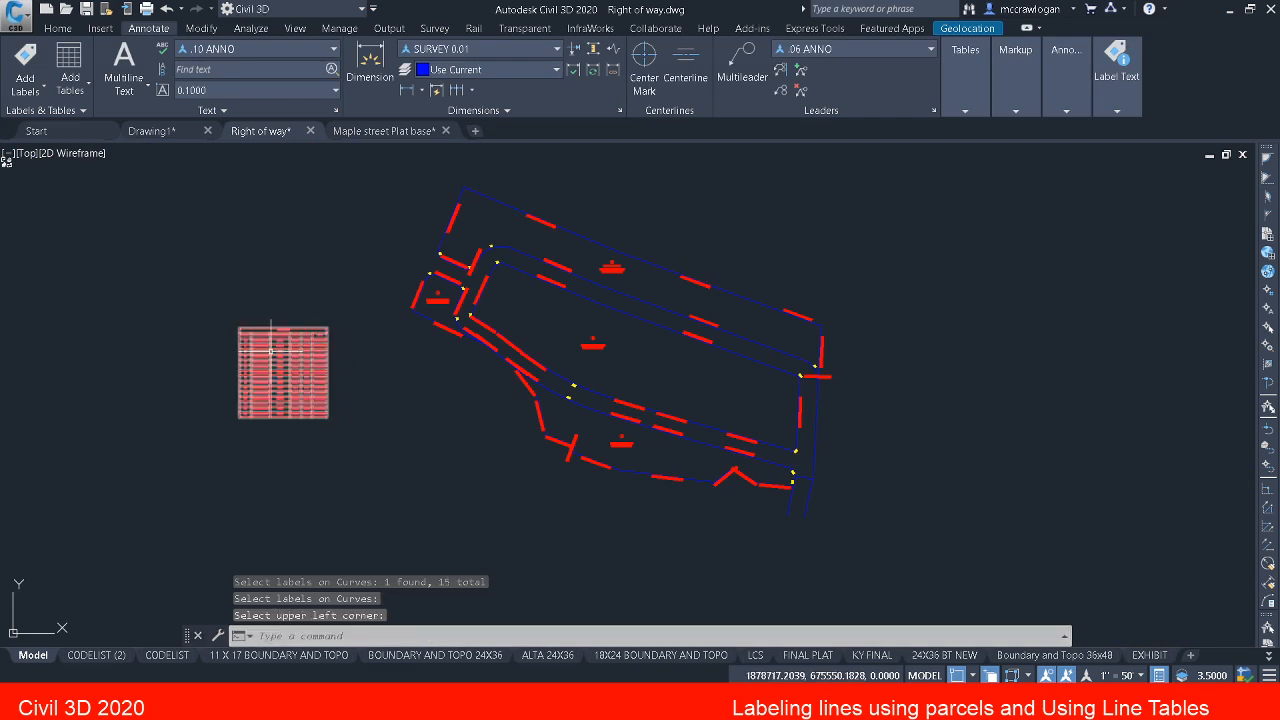
key("Escape")
Step: Examine the curve table's rows and compare them with the curve tags around the parcels
scroll(278, 360, "up", 8)
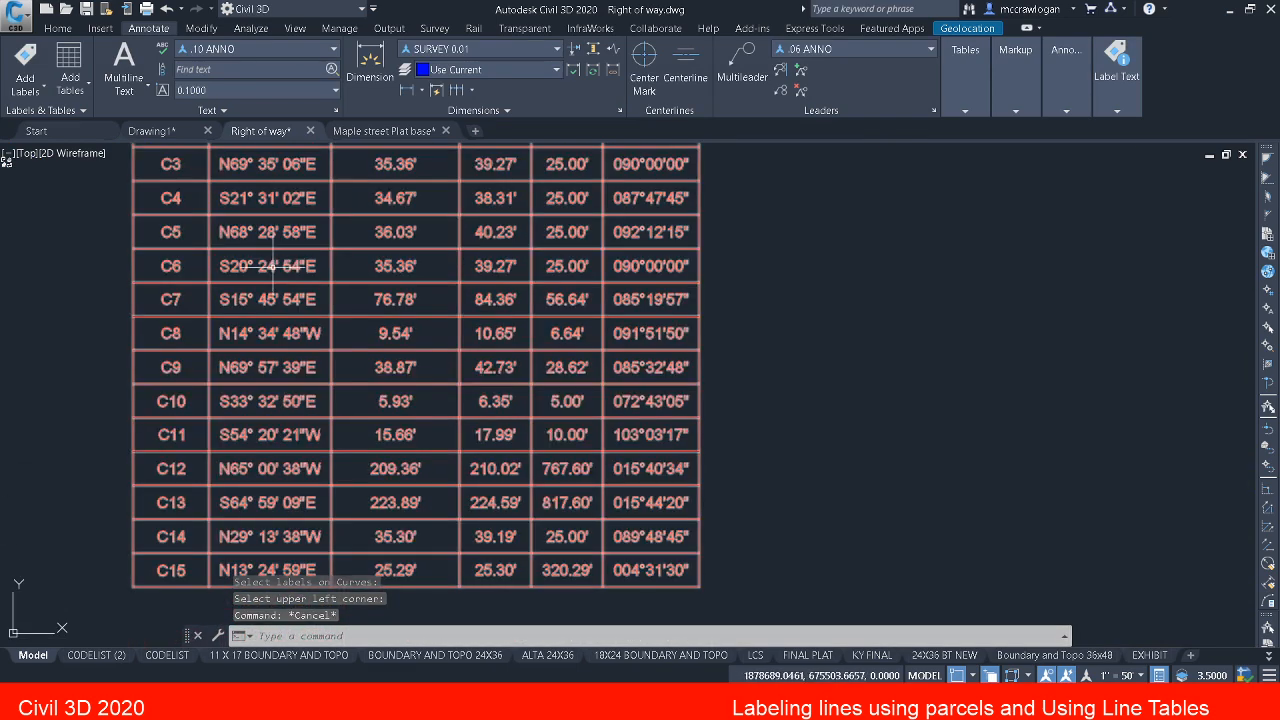
scroll(270, 247, "down", 5)
scroll(338, 217, "up", 6)
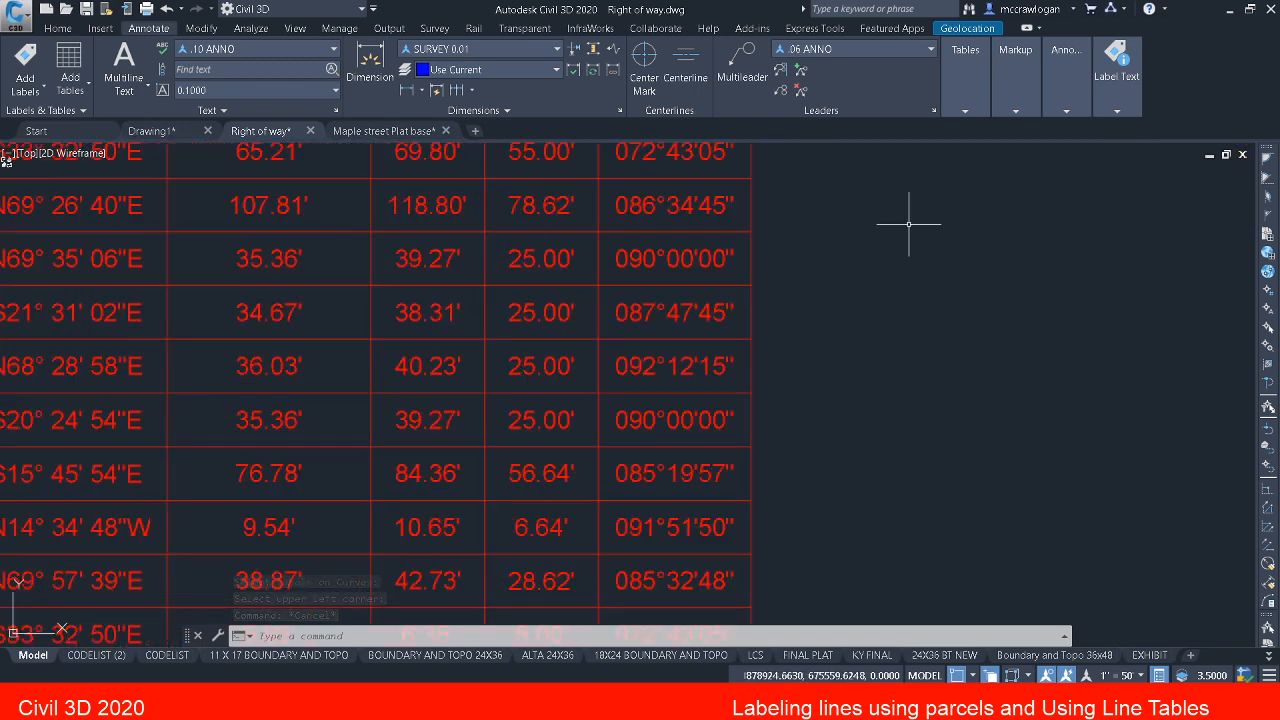
middle_click_drag(908, 223, 754, 403)
scroll(1149, 263, "down", 8)
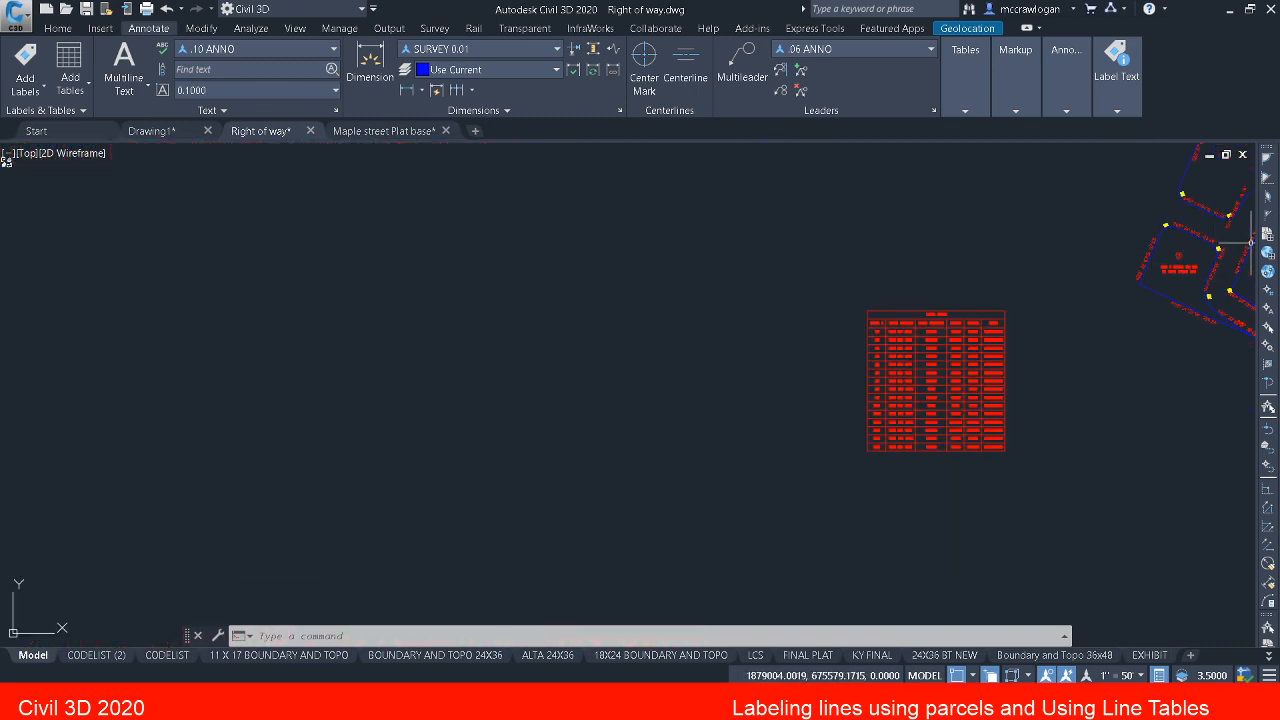
middle_click_drag(1089, 321, 865, 378)
scroll(865, 378, "up", 6)
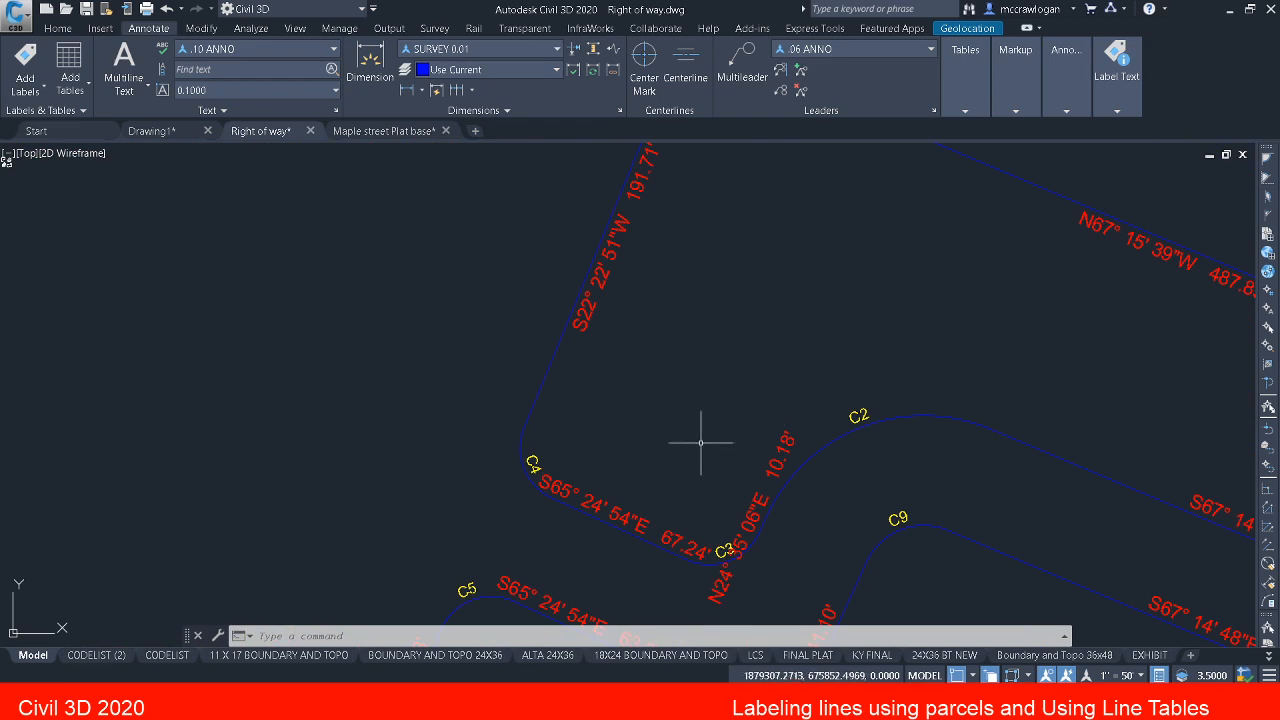
middle_click_drag(1108, 429, 391, 148)
scroll(737, 357, "down", 5)
middle_click_drag(927, 405, 516, 256)
scroll(955, 443, "up", 5)
scroll(798, 375, "down", 4)
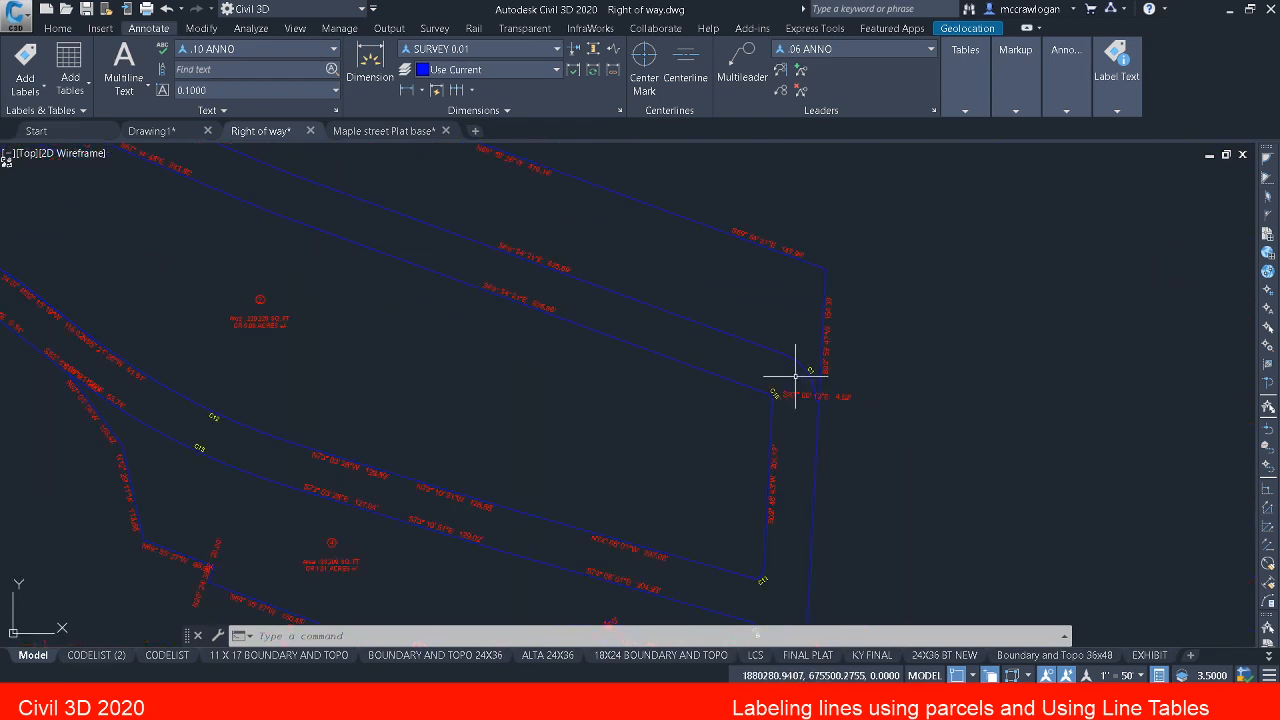
middle_click_drag(610, 435, 1044, 578)
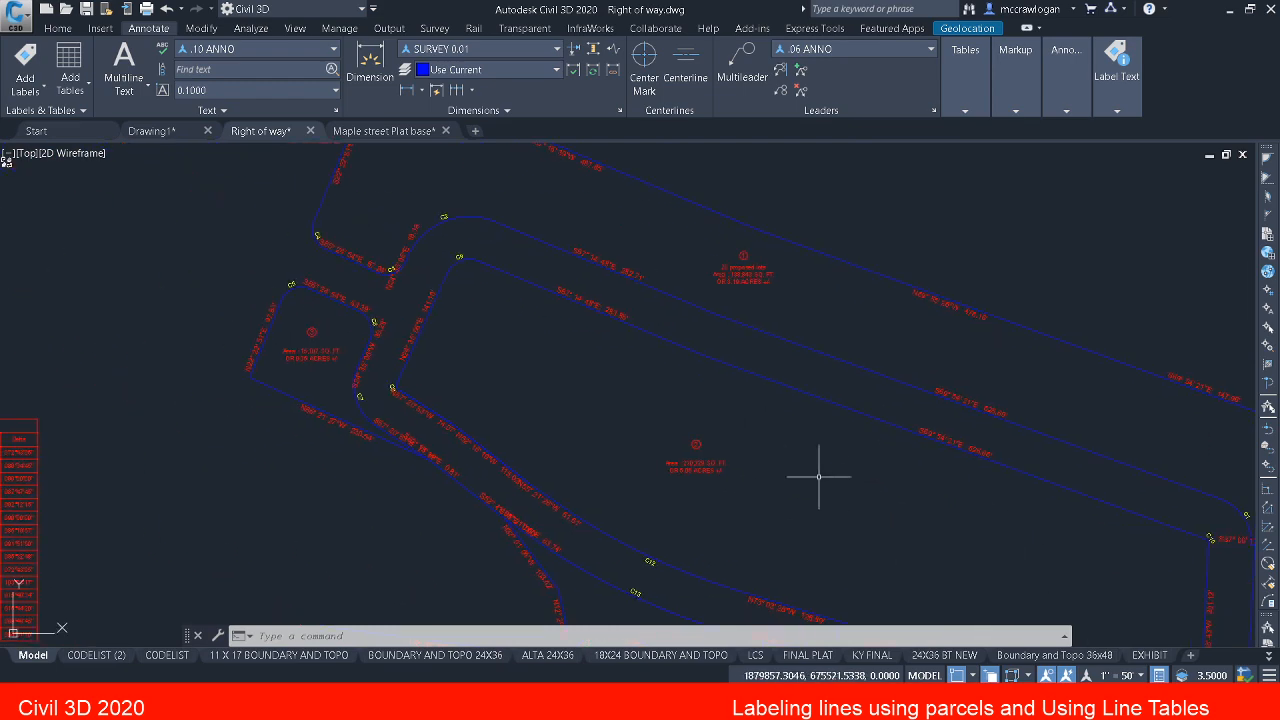
mouse_move(424, 338)
middle_mouse_down()
mouse_move(534, 420)
mouse_move(587, 431)
middle_mouse_up()
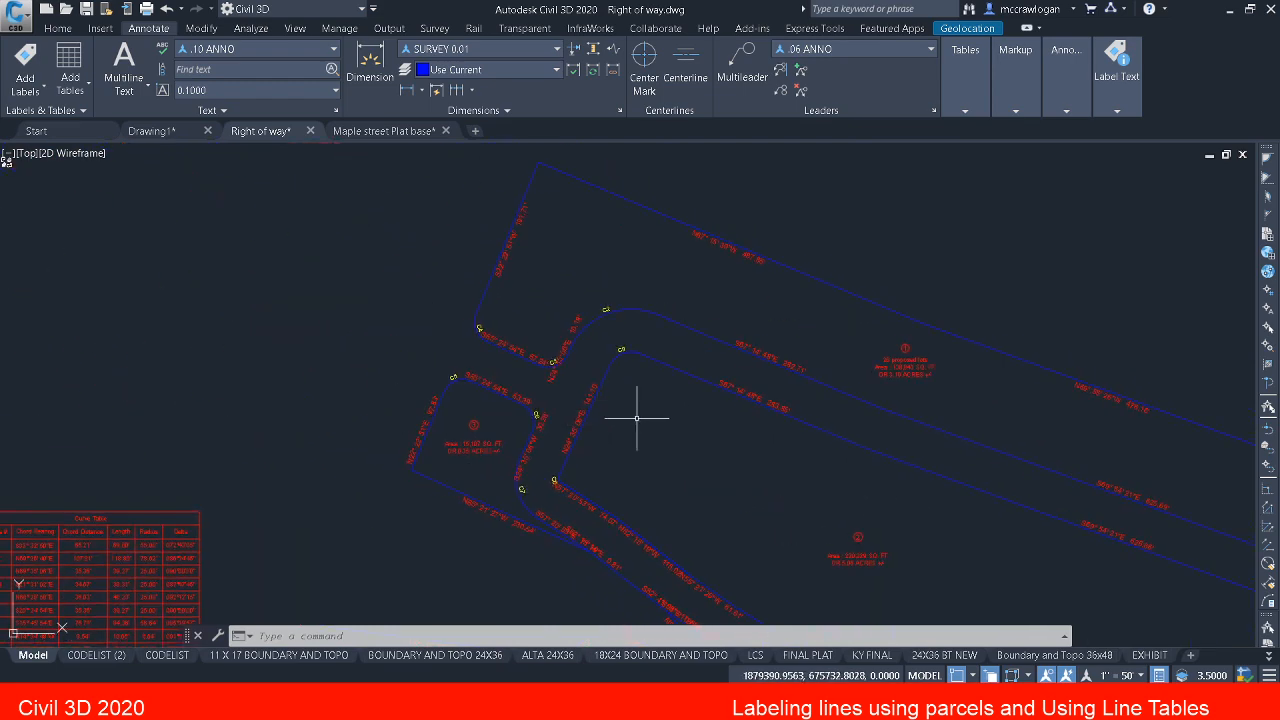
Step: Start a parcel line table using the DBS table style
left_click(71, 86)
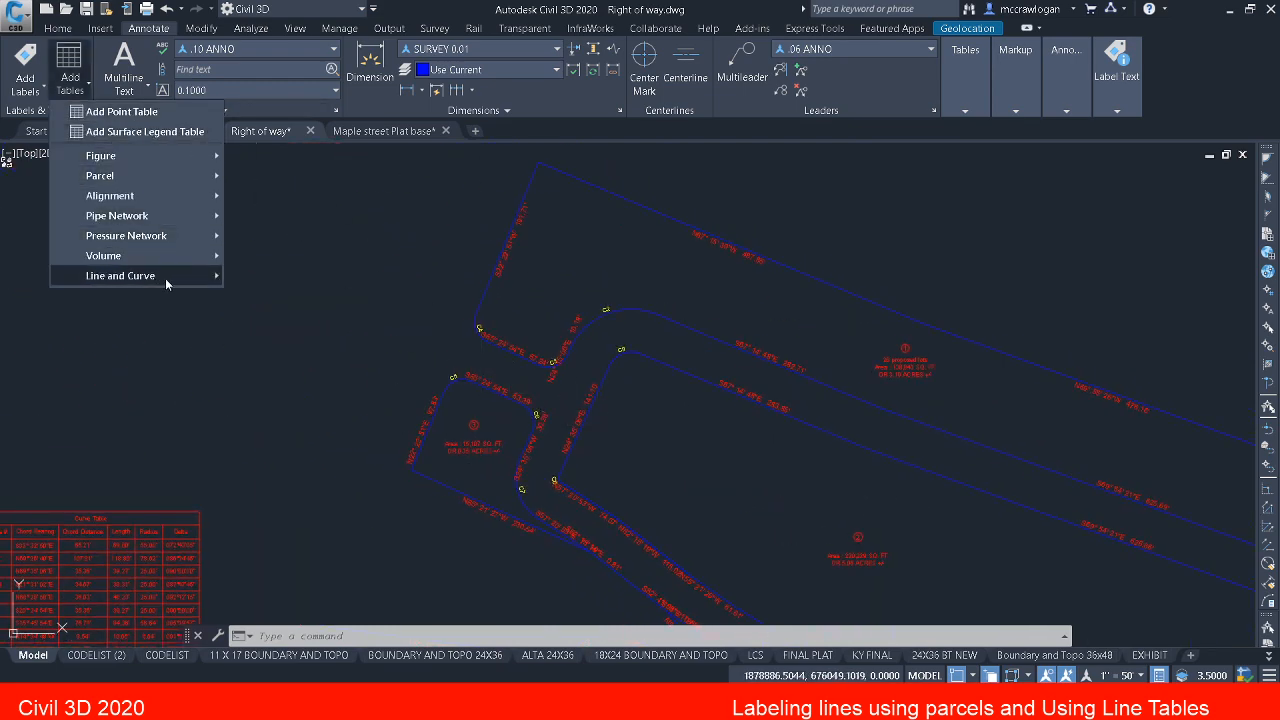
mouse_move(168, 279)
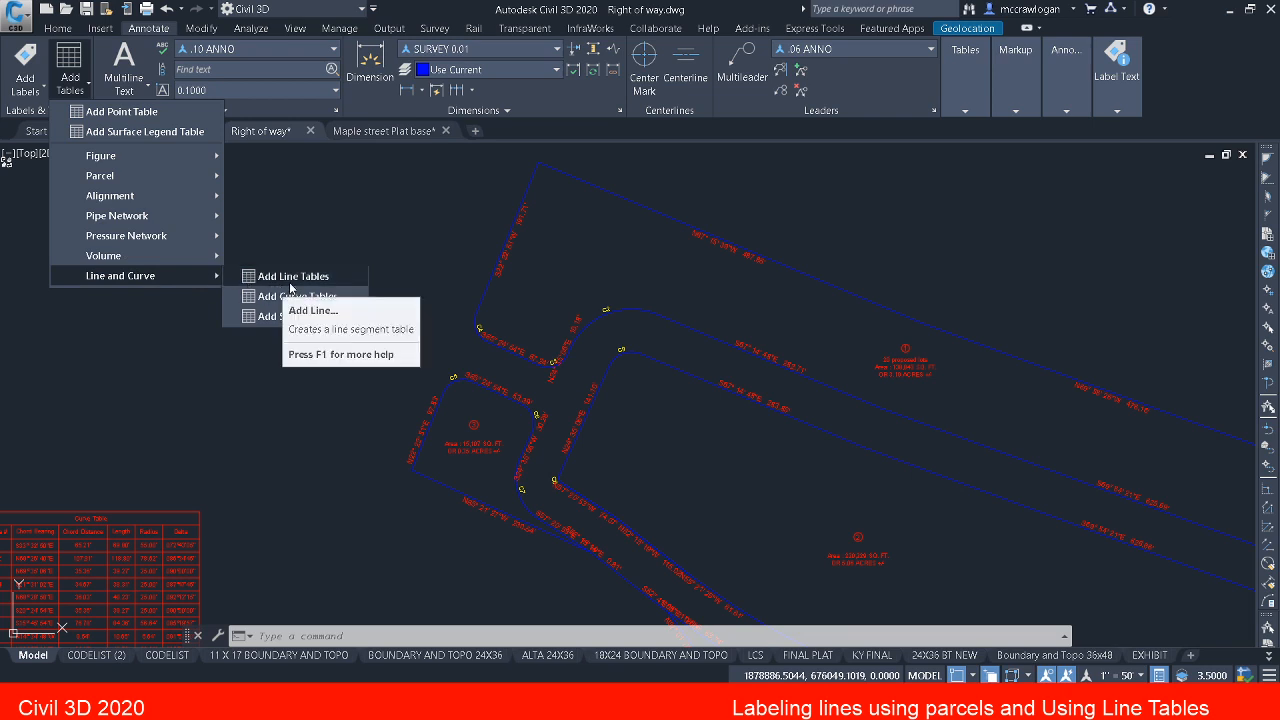
left_click(296, 281)
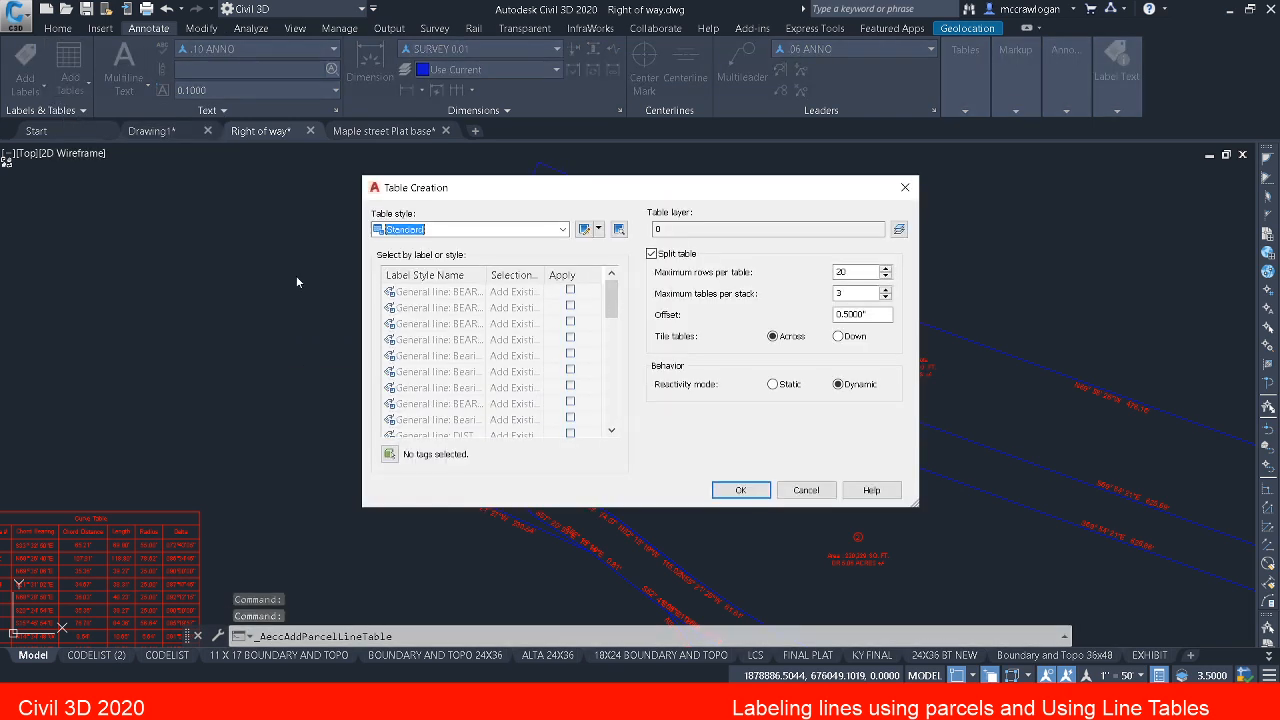
left_click(478, 229)
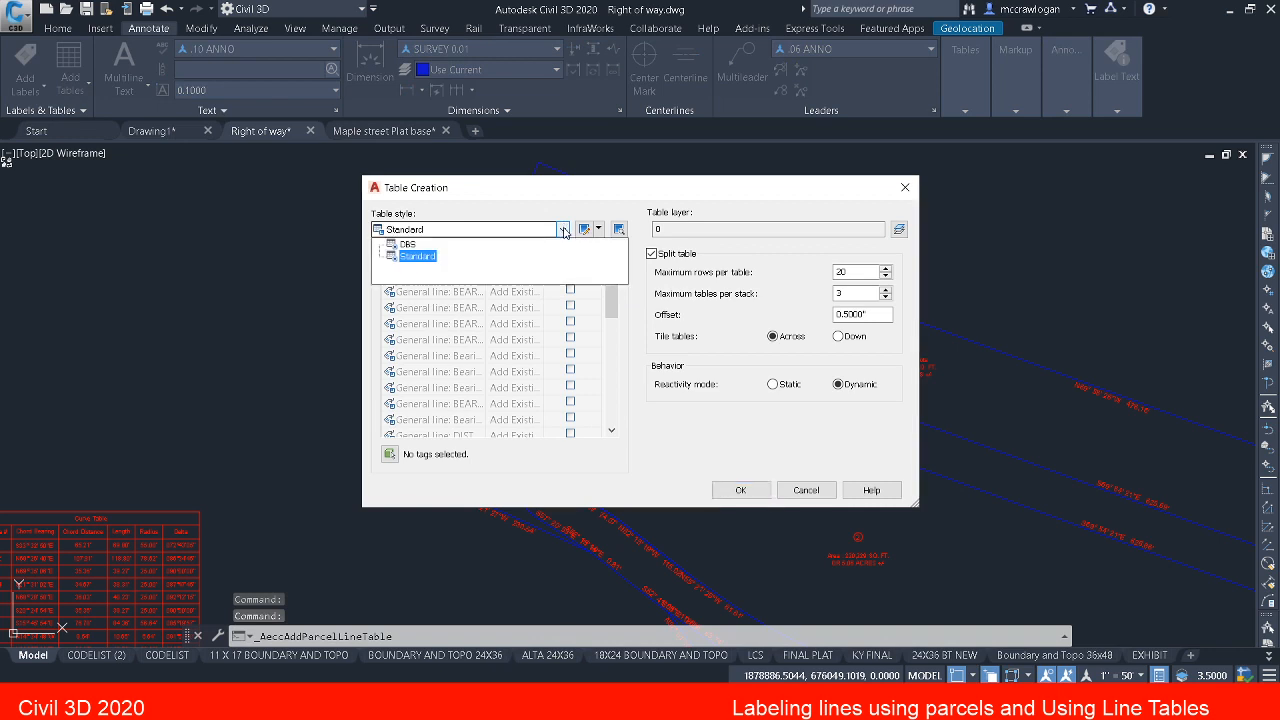
left_click(410, 244)
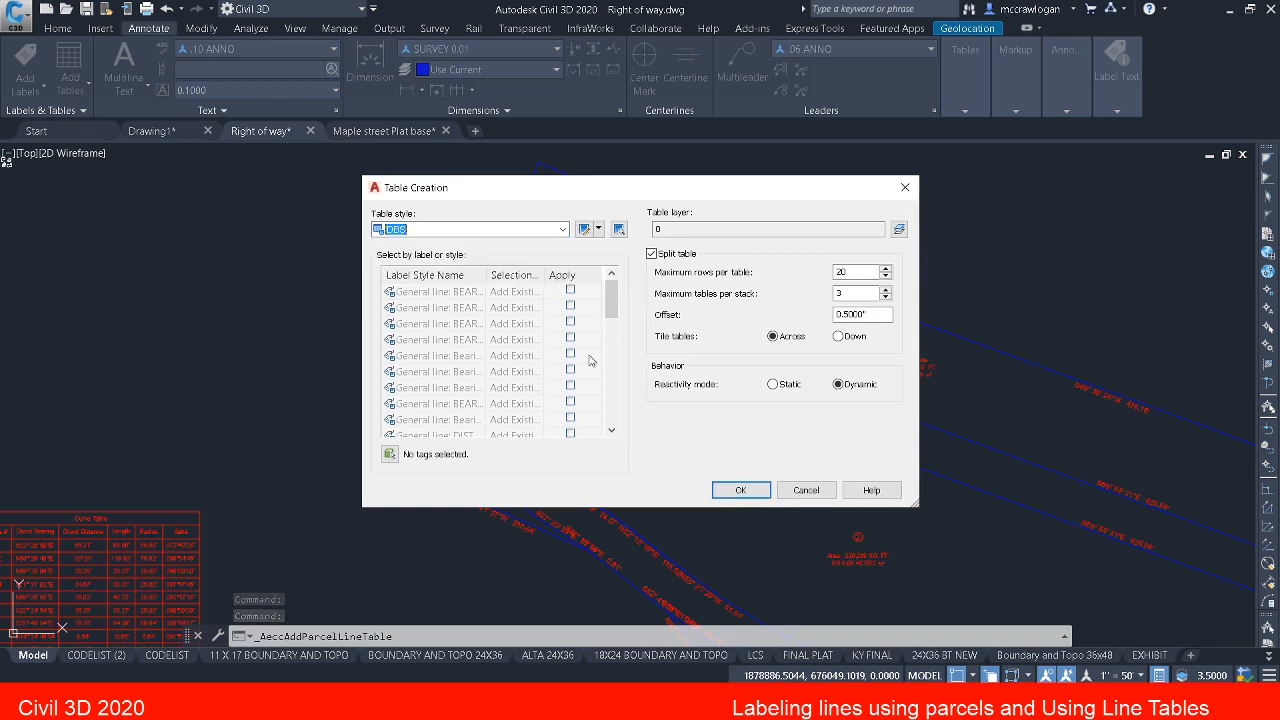
Step: Begin picking labels for the line table with the S87° 00' 13"E 4.52' label at parcel 1's southeastern corner
left_click(389, 454)
middle_click_drag(455, 423, 400, 541)
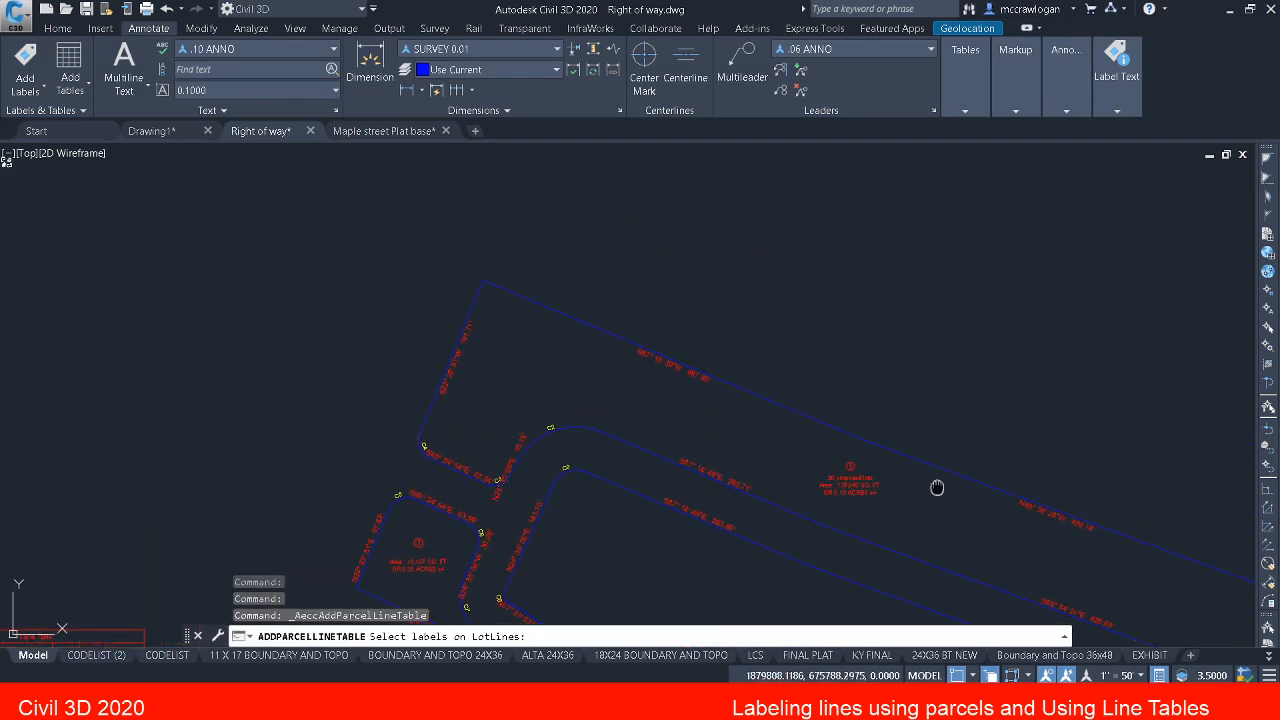
middle_click_drag(934, 486, 360, 246)
scroll(760, 567, "up", 2)
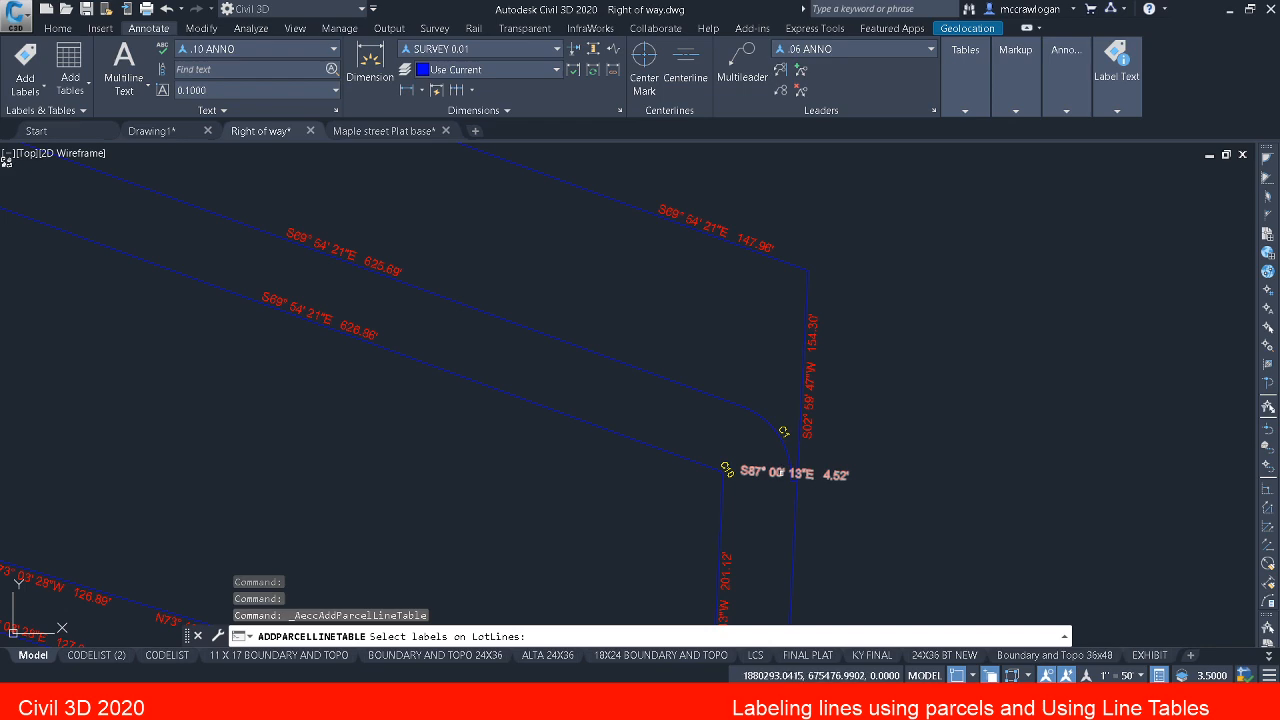
left_click(781, 472)
Step: Add parcel 1's two western line labels to the table selection: the 10.18' line and the 67.24' line
mouse_move(337, 346)
middle_mouse_down()
mouse_move(637, 462)
mouse_move(814, 509)
middle_mouse_up()
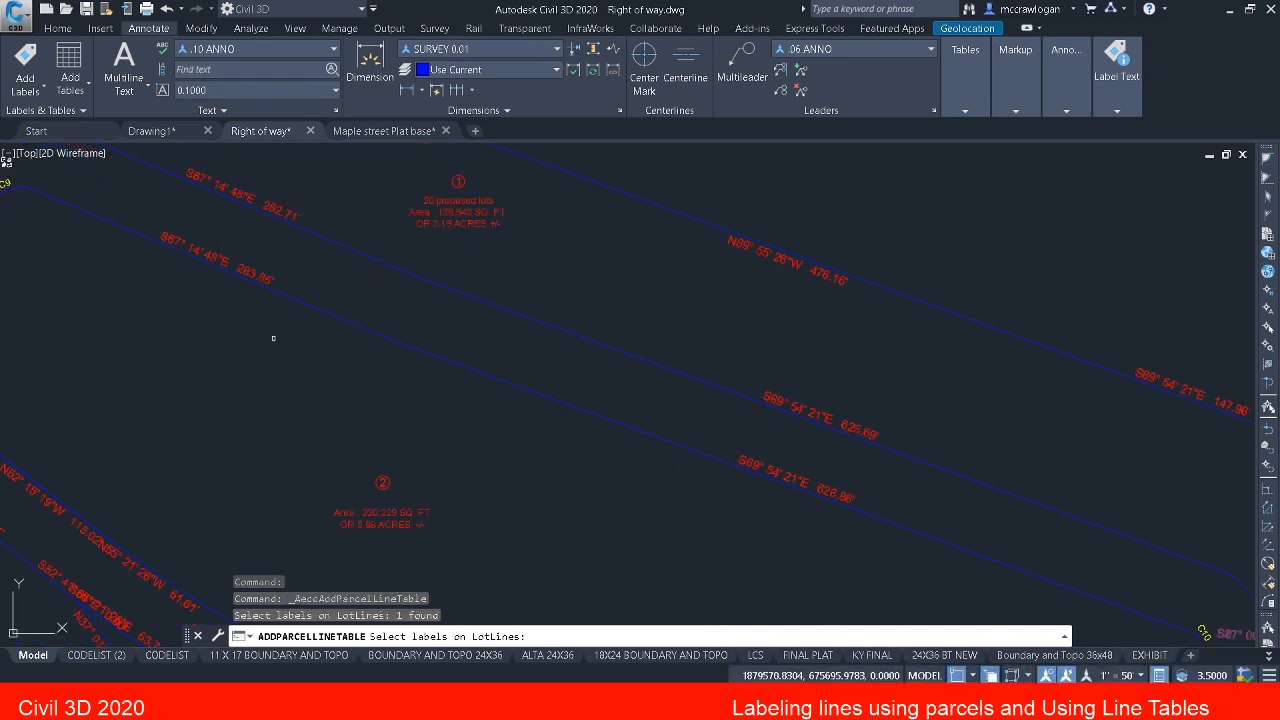
middle_click_drag(273, 338, 669, 479)
scroll(405, 365, "up", 3)
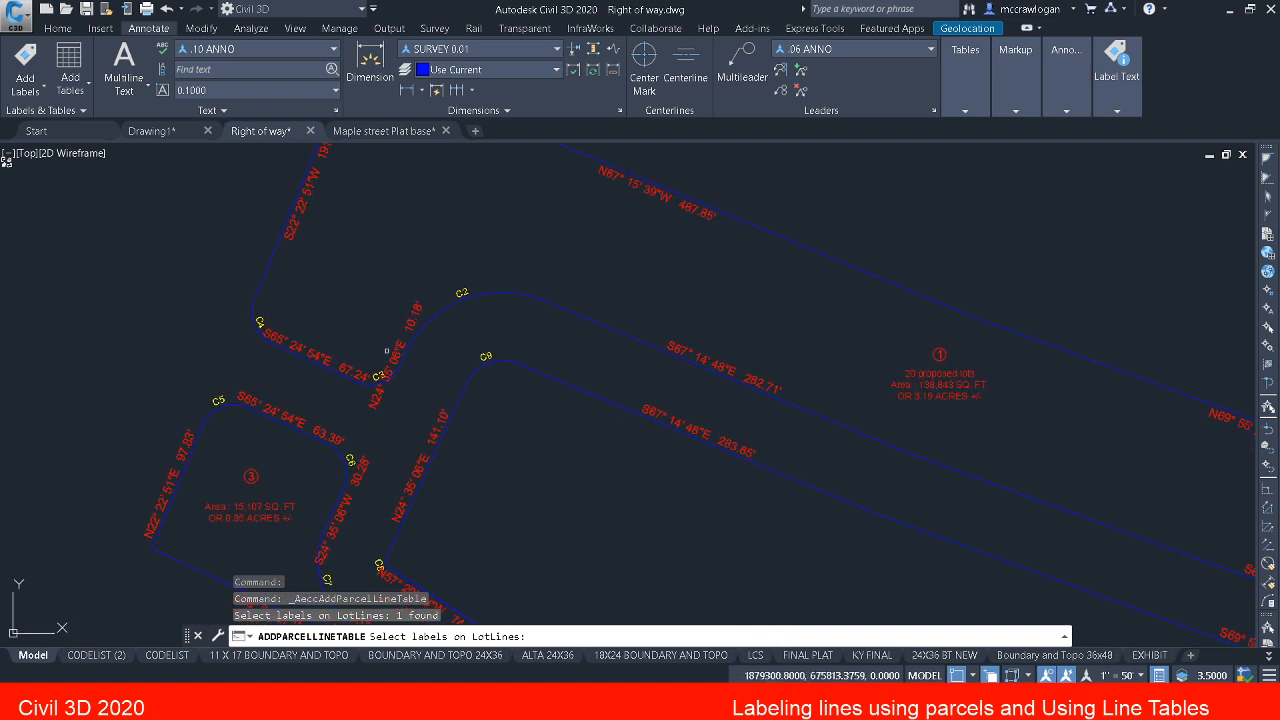
left_click(400, 341)
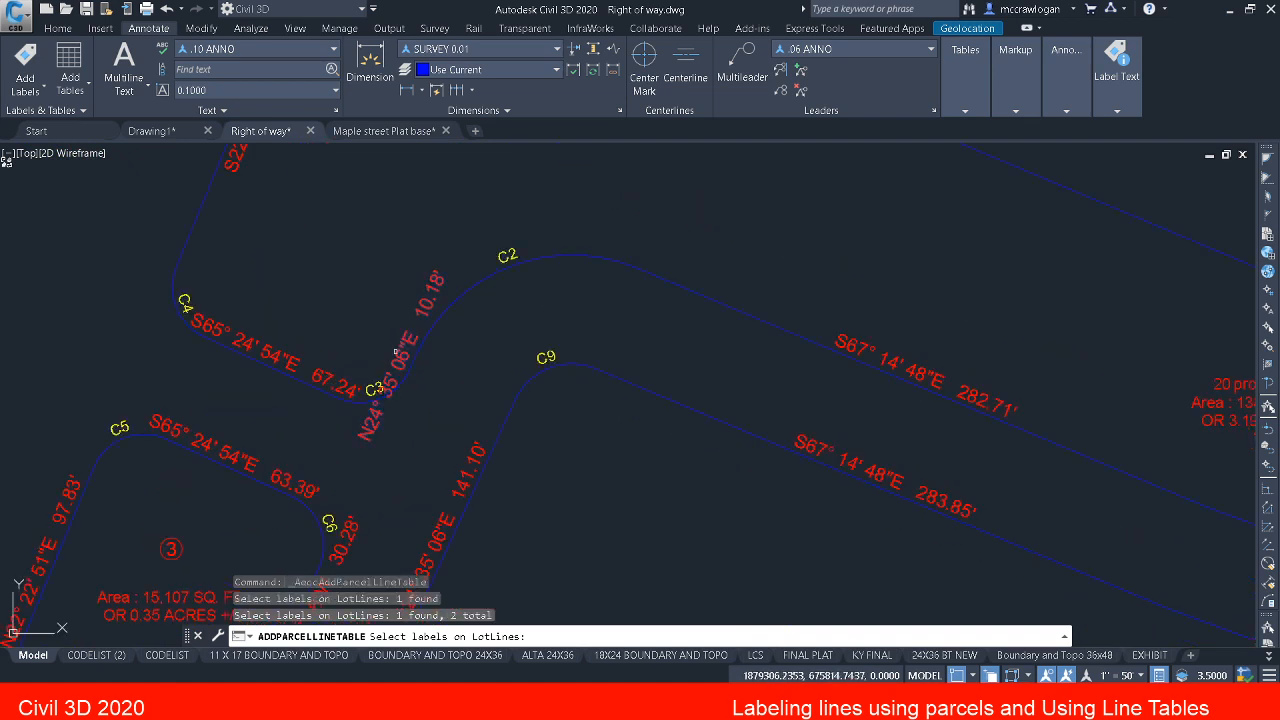
middle_click_drag(371, 423, 487, 461)
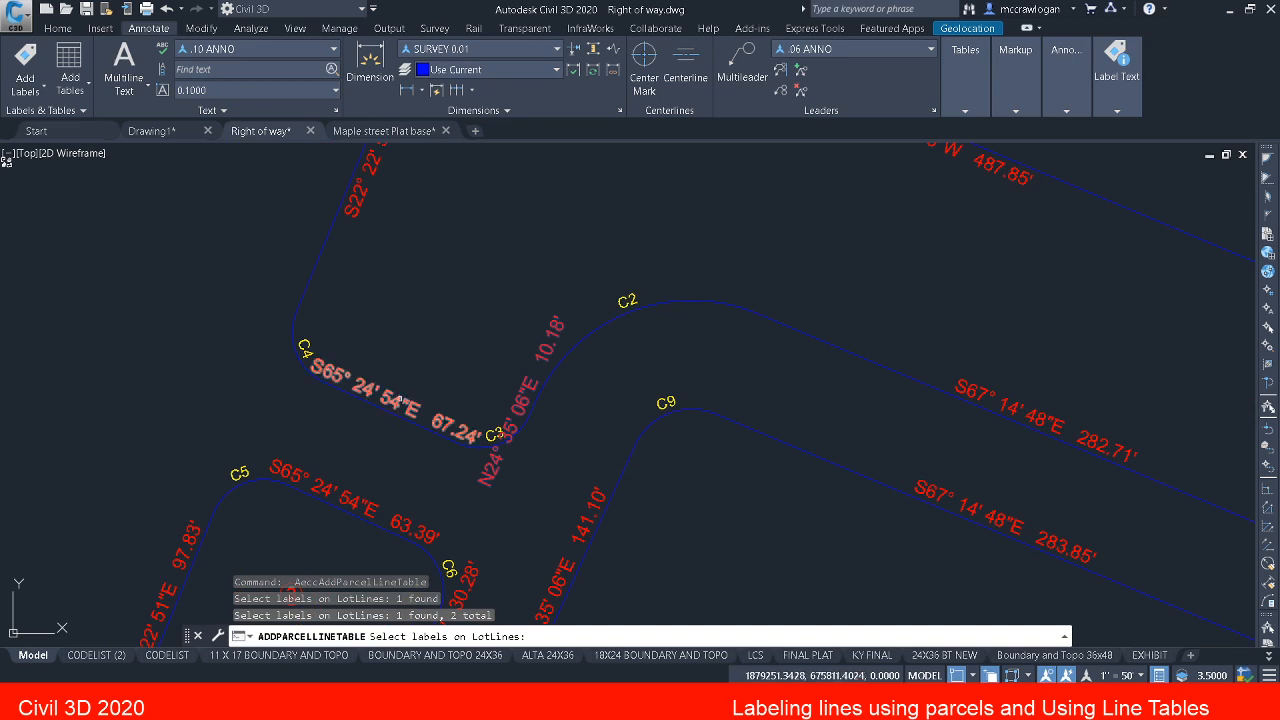
left_click(400, 400)
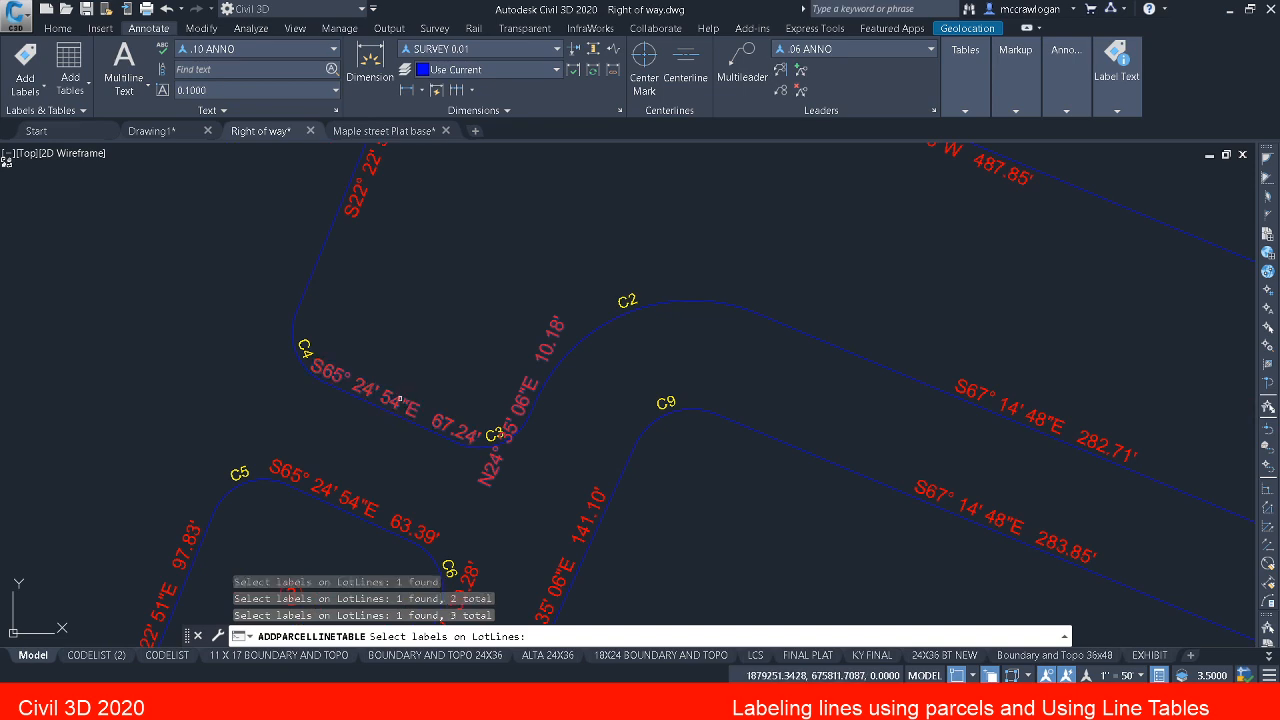
Step: Add parcel 3's northern 63.39' and eastern 30.28' line labels to the table selection
scroll(400, 400, "down", 2)
mouse_move(406, 408)
middle_mouse_down()
mouse_move(457, 363)
mouse_move(504, 234)
middle_mouse_up()
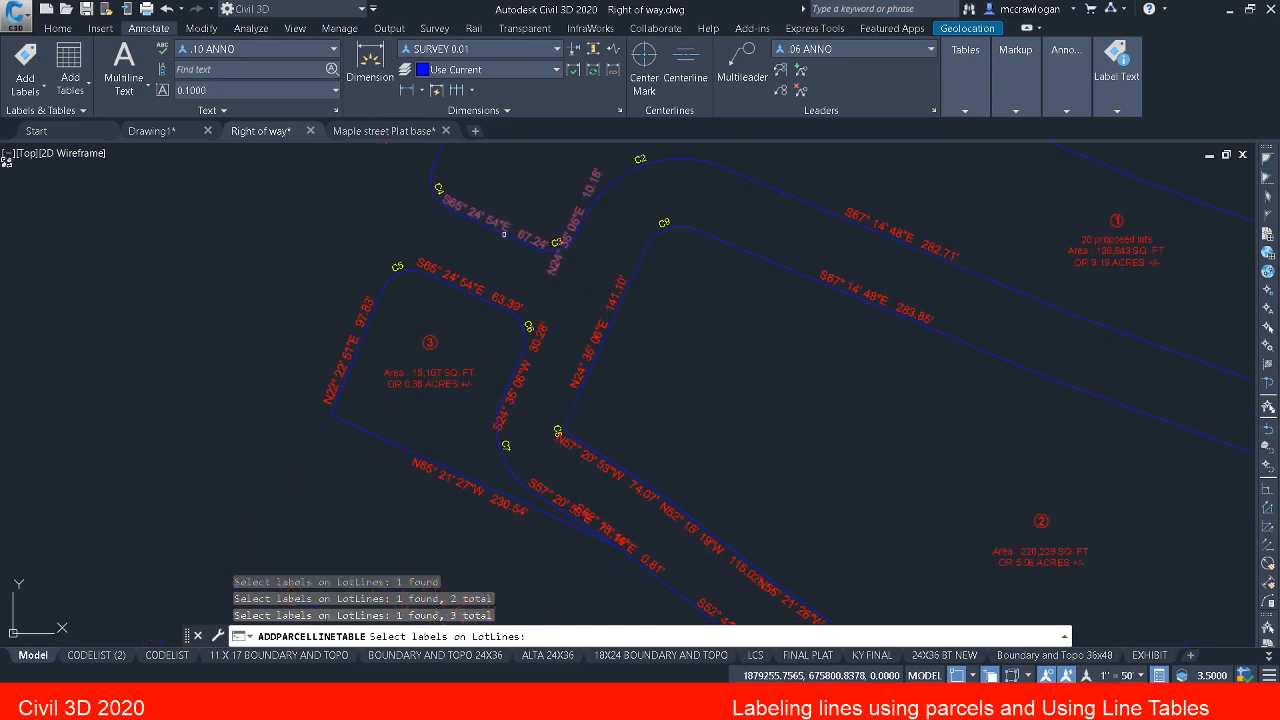
scroll(451, 283, "up", 3)
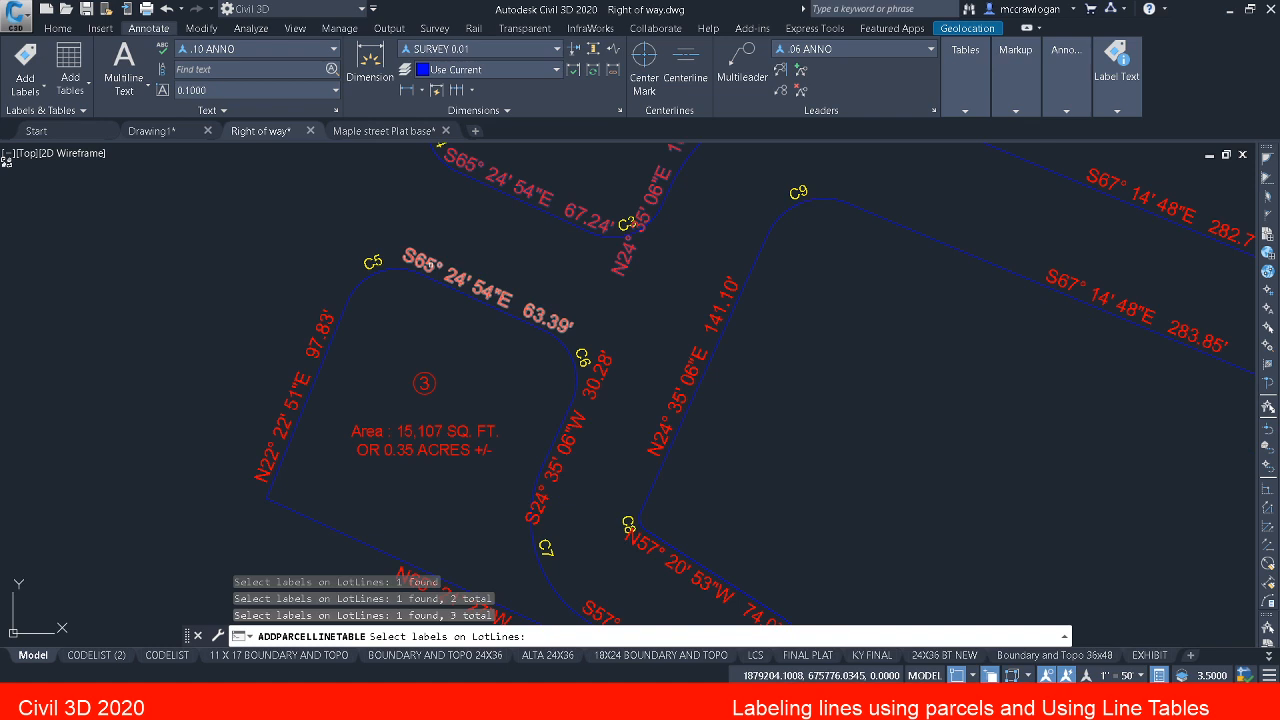
left_click(430, 265)
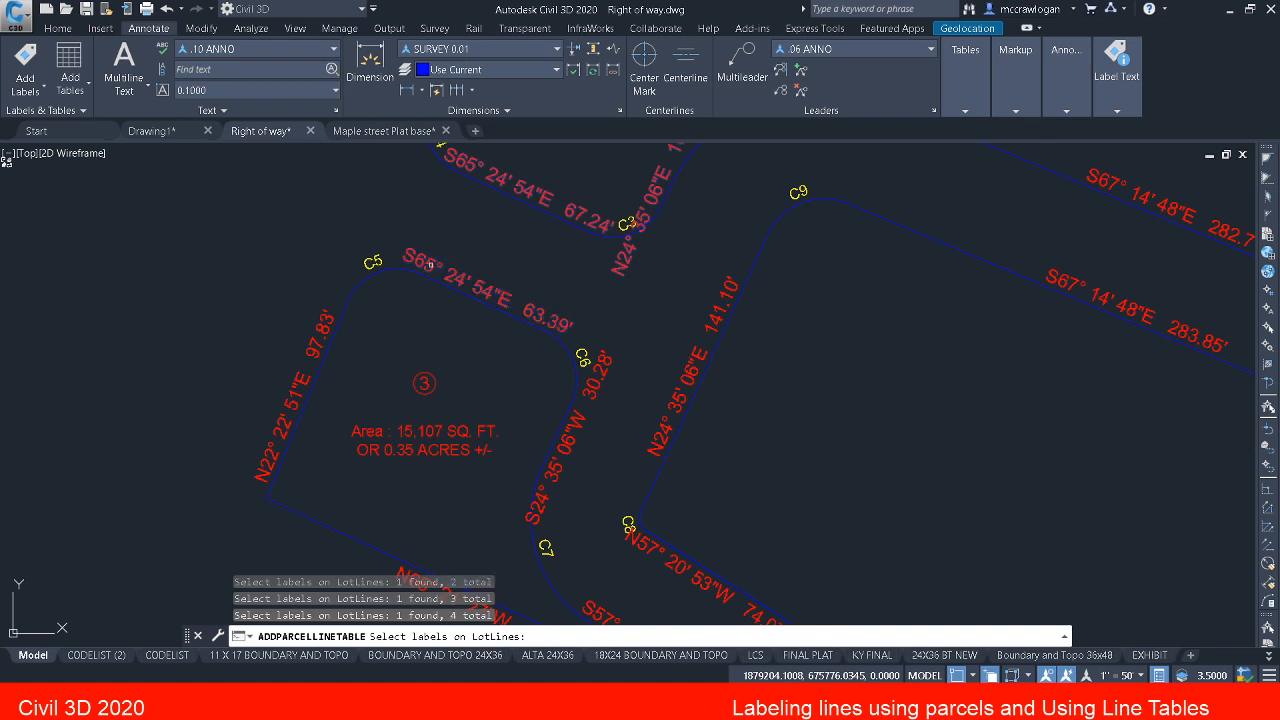
left_click(570, 432)
Step: Add the overlapping 71.14' and 0.81' line labels along the road southeast of parcel 3 to the table selection
scroll(571, 425, "down", 2)
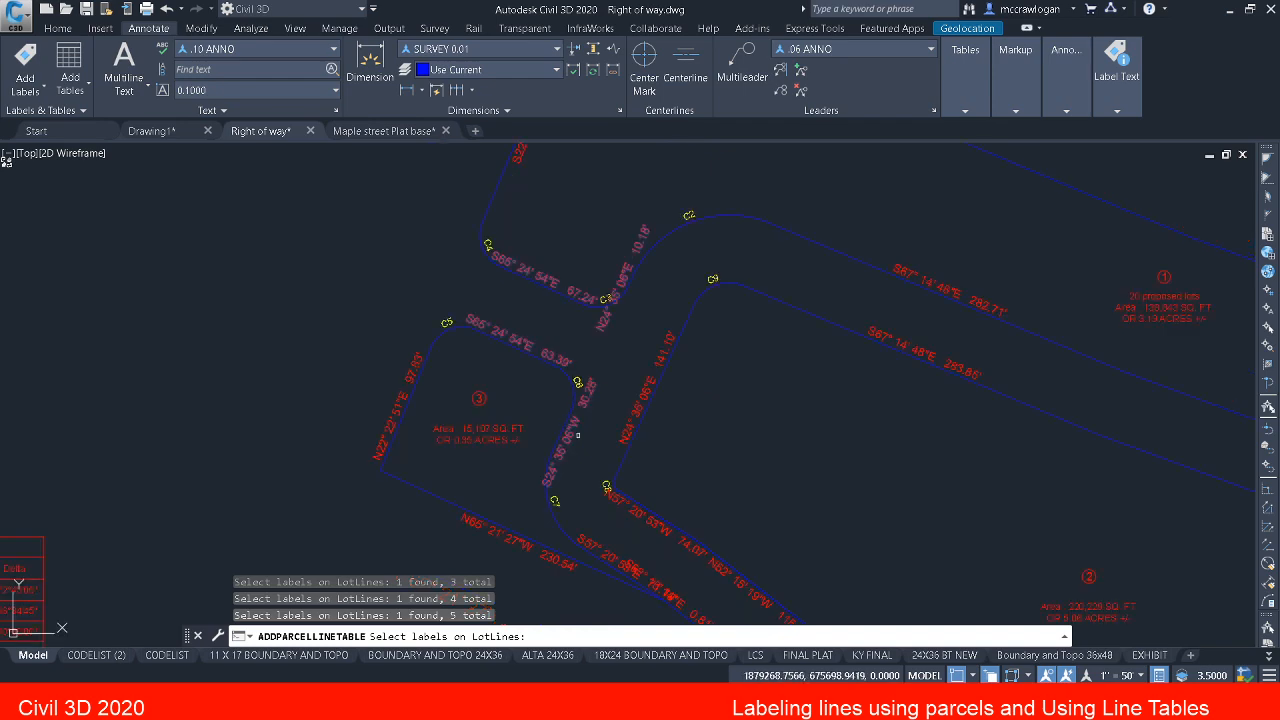
middle_click_drag(614, 480, 540, 320)
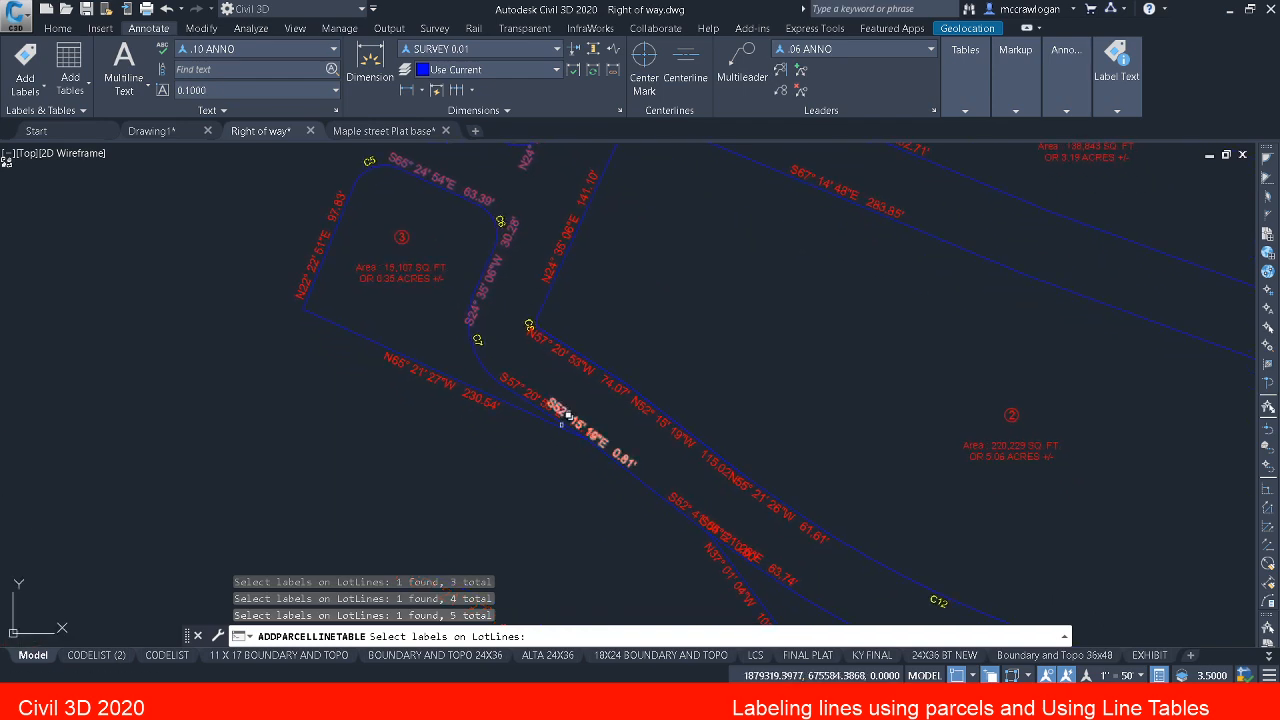
scroll(561, 425, "up", 4)
middle_click_drag(555, 430, 490, 330)
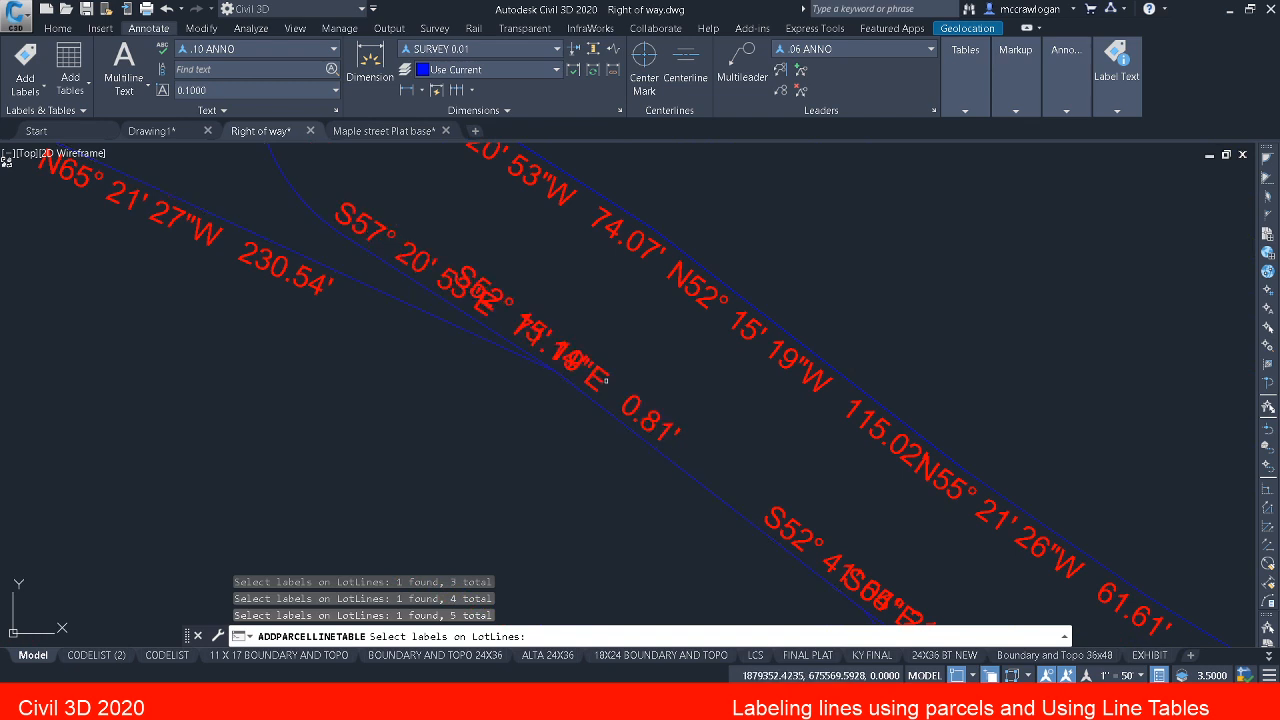
left_click(421, 263)
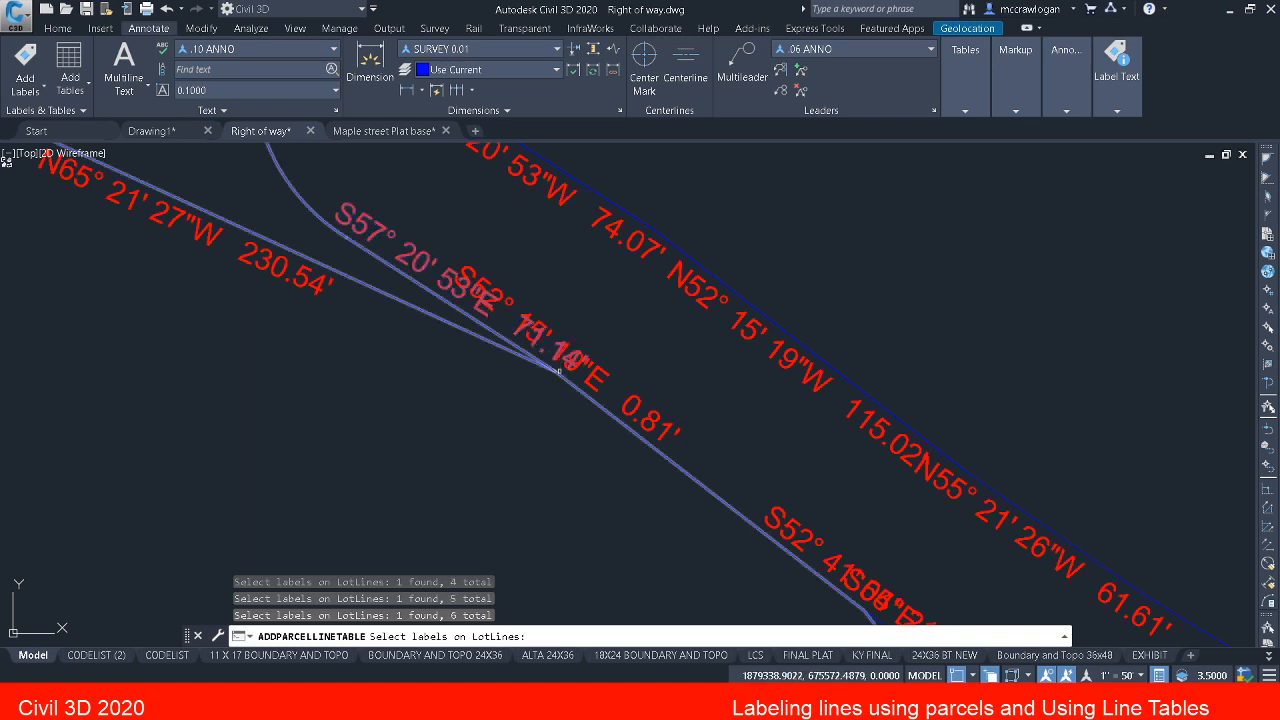
scroll(530, 345, "down", 3)
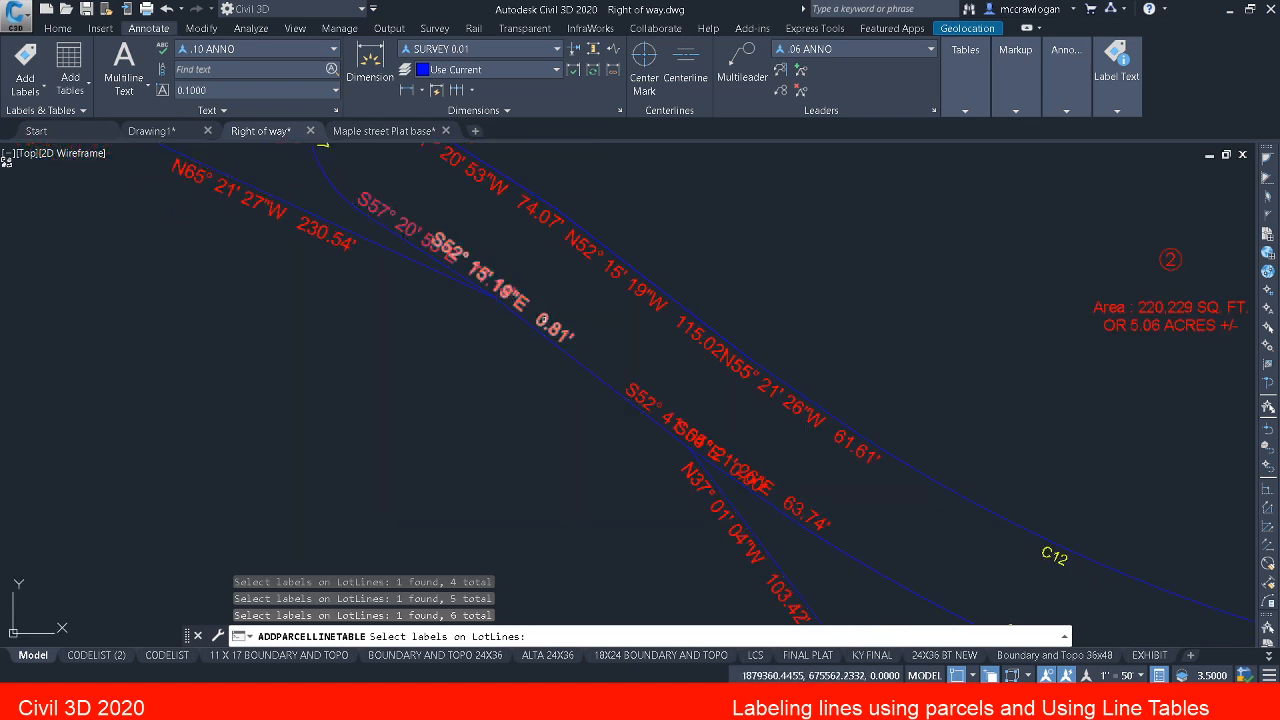
scroll(545, 321, "down", 2)
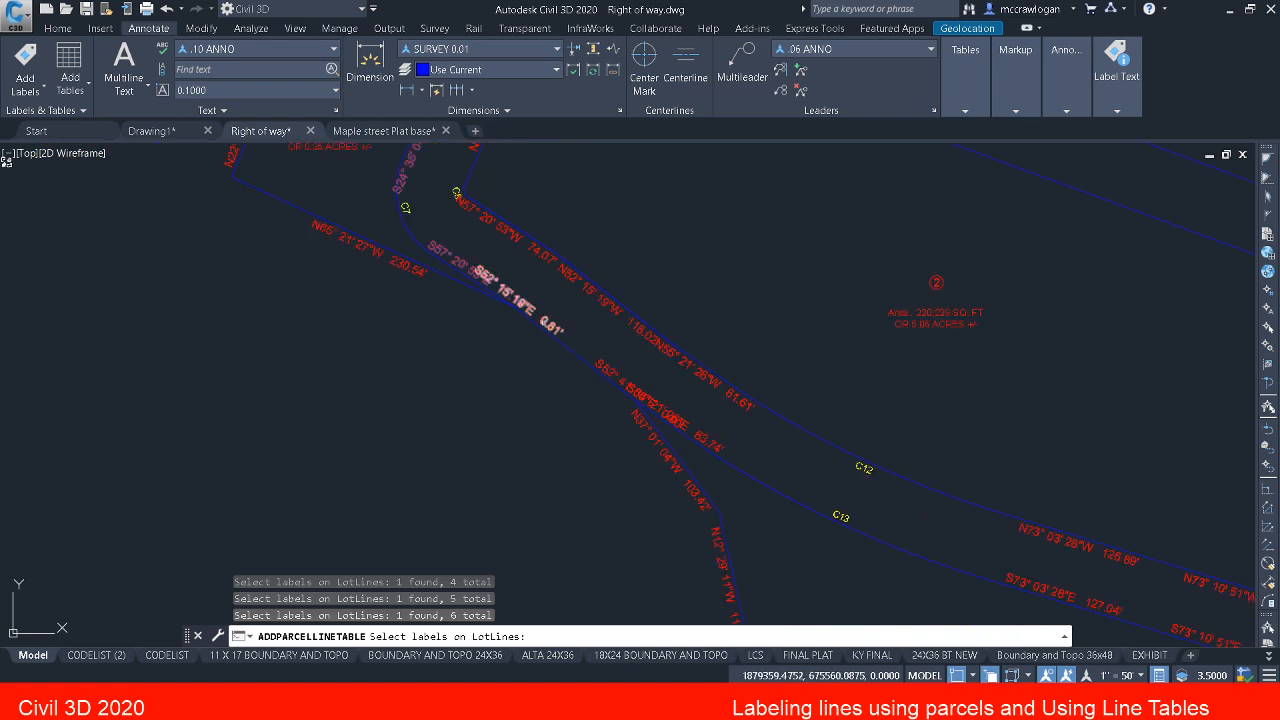
left_click(545, 320)
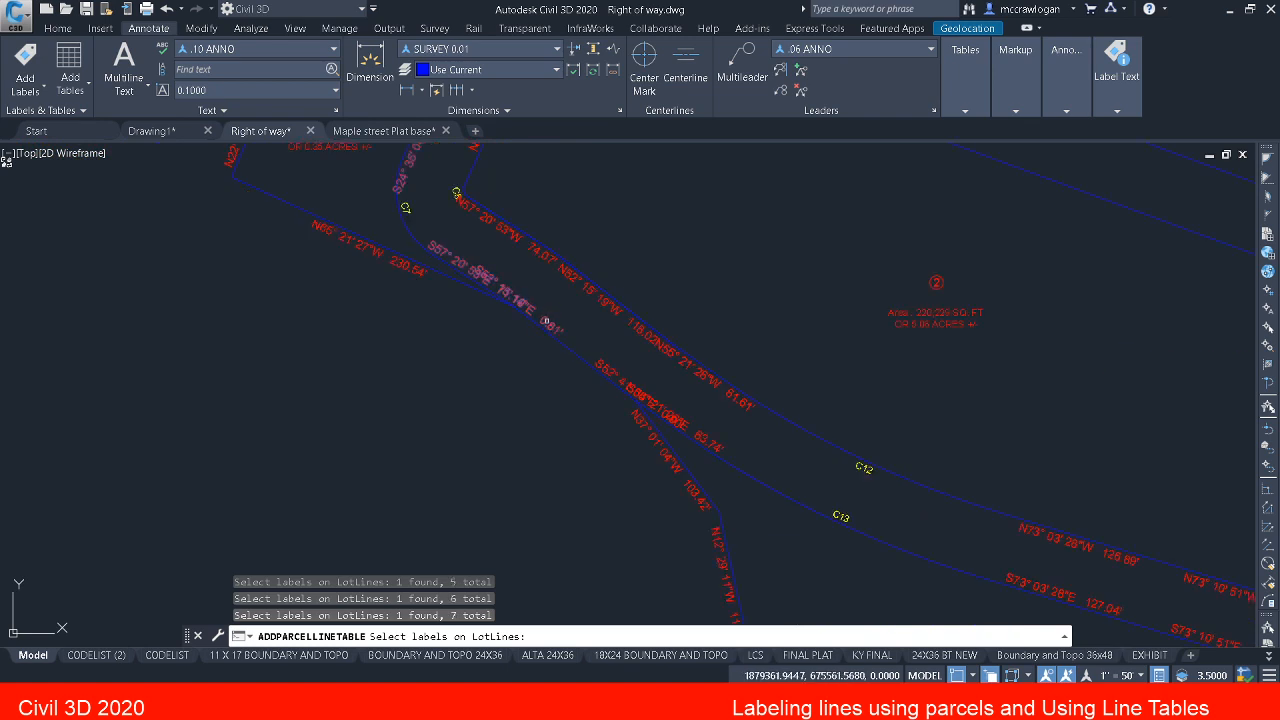
Step: Add the overlapping 0.00' and 63.74' line labels at parcel 4's northwestern tip to the table selection
scroll(645, 385, "up", 5)
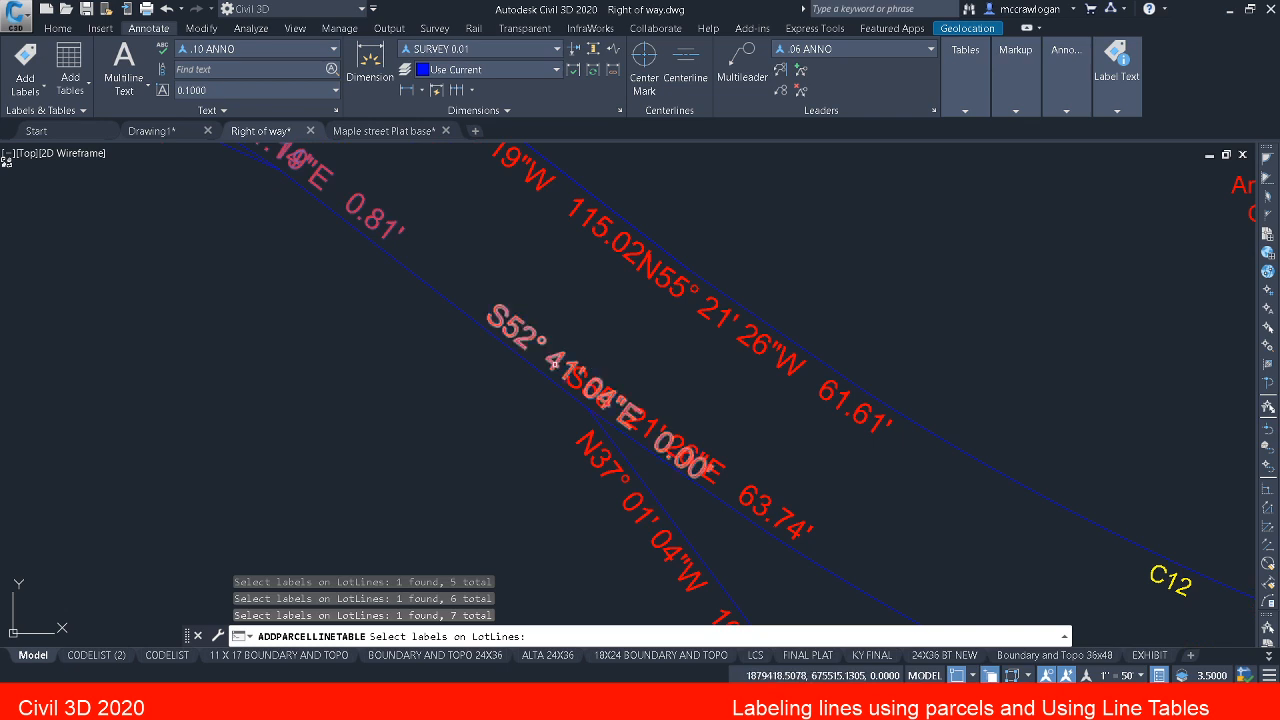
left_click(552, 358)
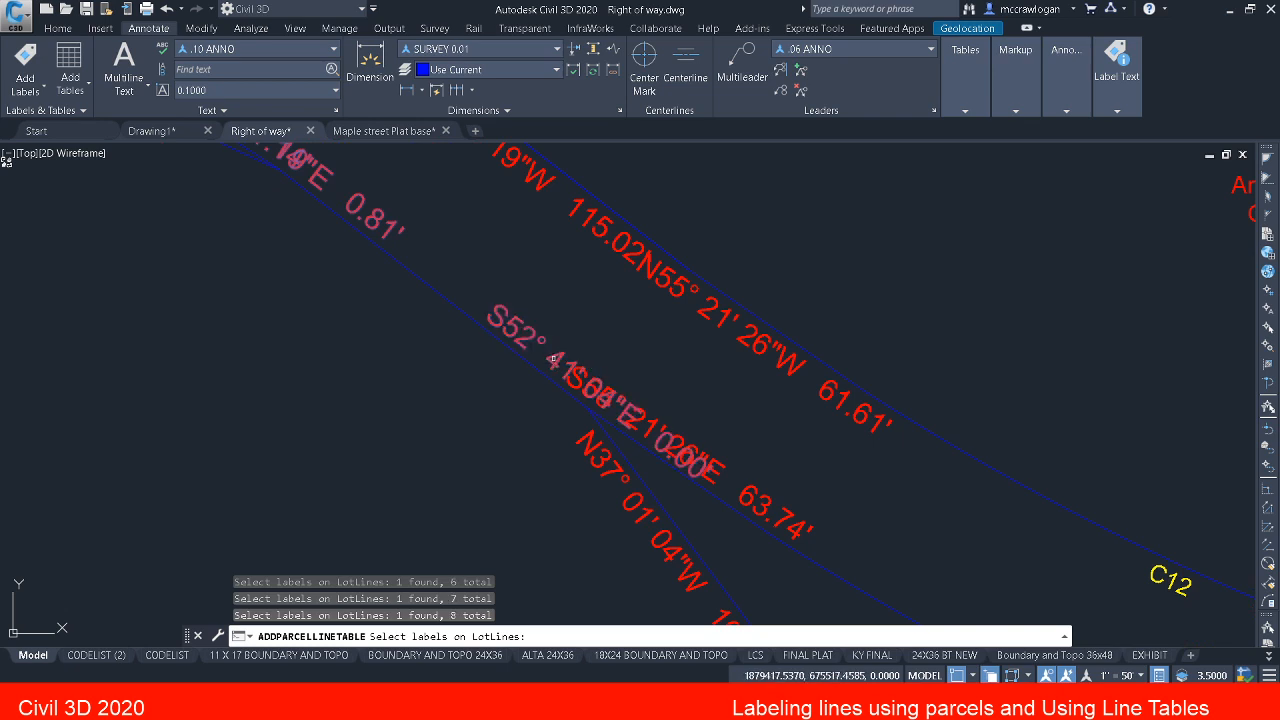
left_click(754, 485)
mouse_move(779, 509)
middle_mouse_down()
mouse_move(508, 320)
mouse_move(413, 272)
middle_mouse_up()
scroll(413, 272, "down", 2)
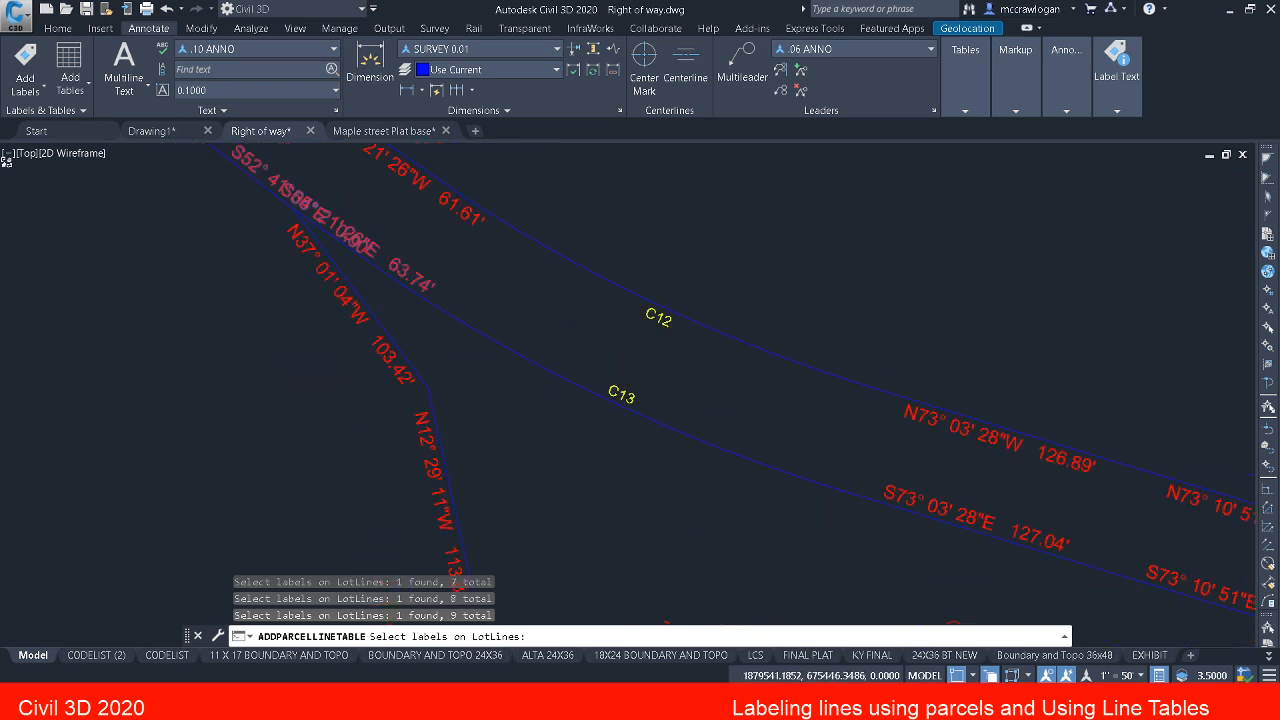
Step: Add the N56° 09' 40"W 80.00' and S51° 06' 22"W line labels on parcel 4's southern edge to the table selection
scroll(540, 332, "down", 2)
middle_click_drag(811, 439, 413, 300)
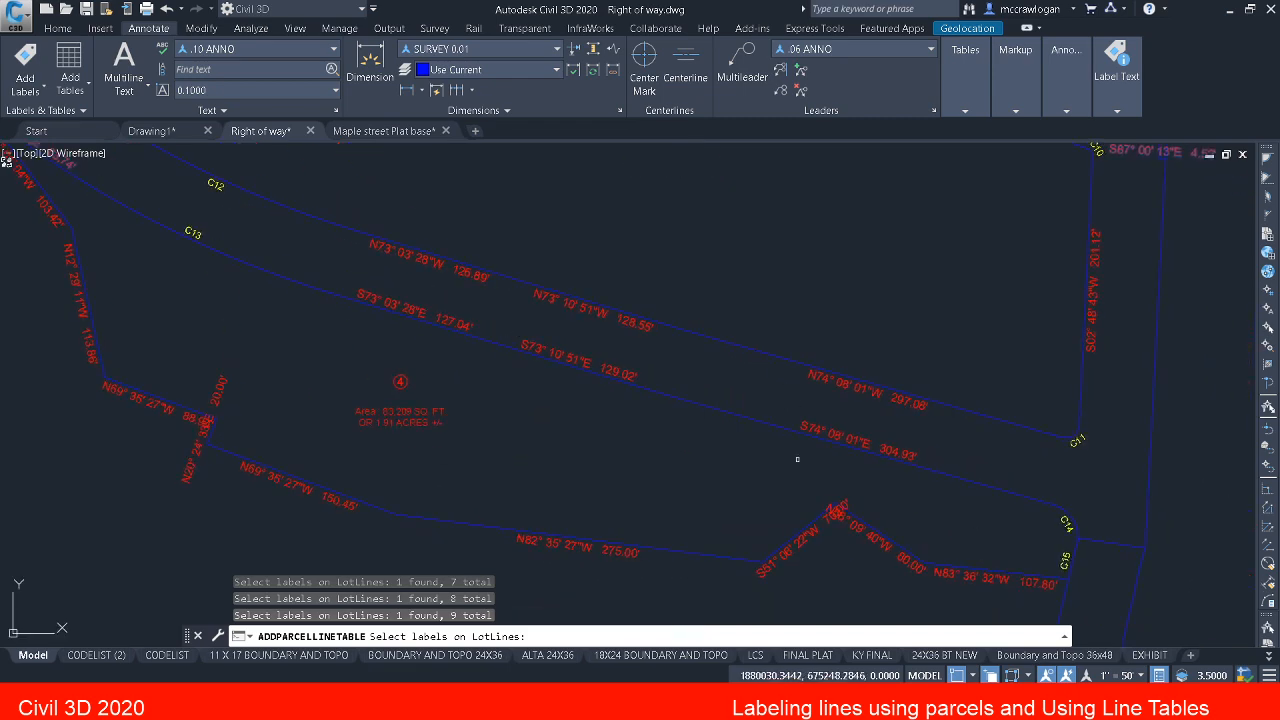
middle_click_drag(797, 459, 556, 322)
scroll(702, 420, "up", 2)
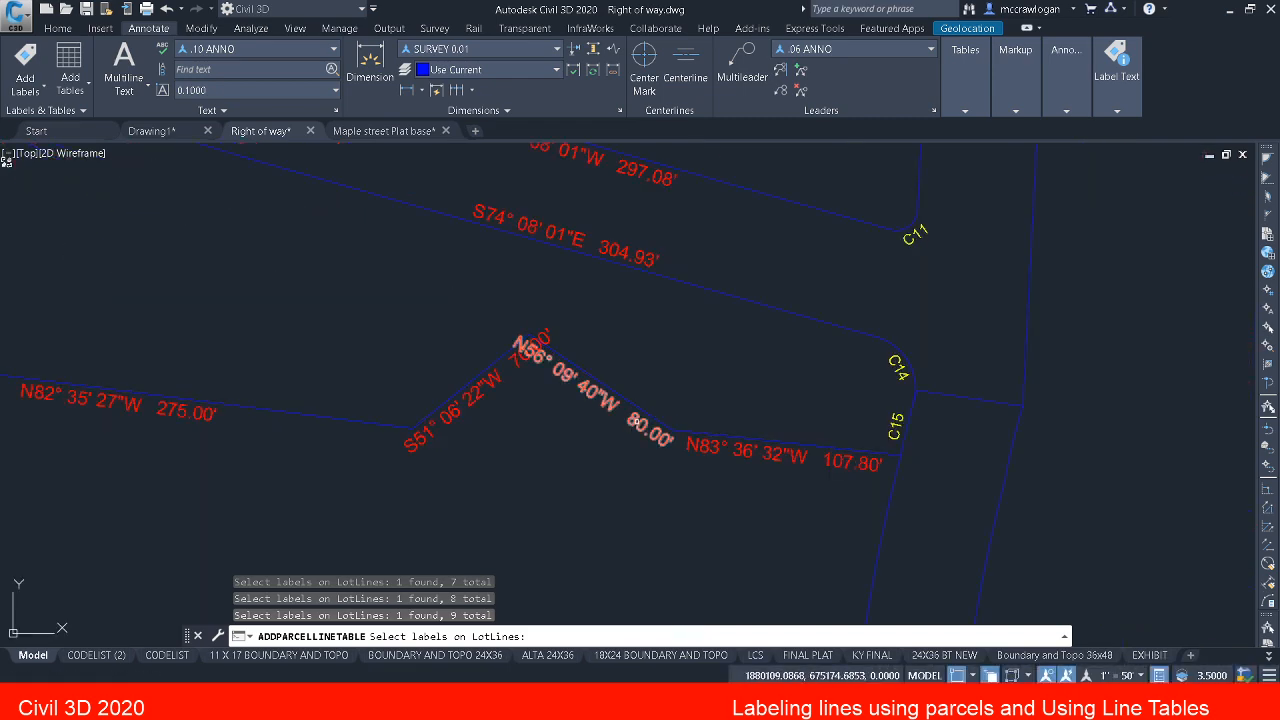
left_click(577, 397)
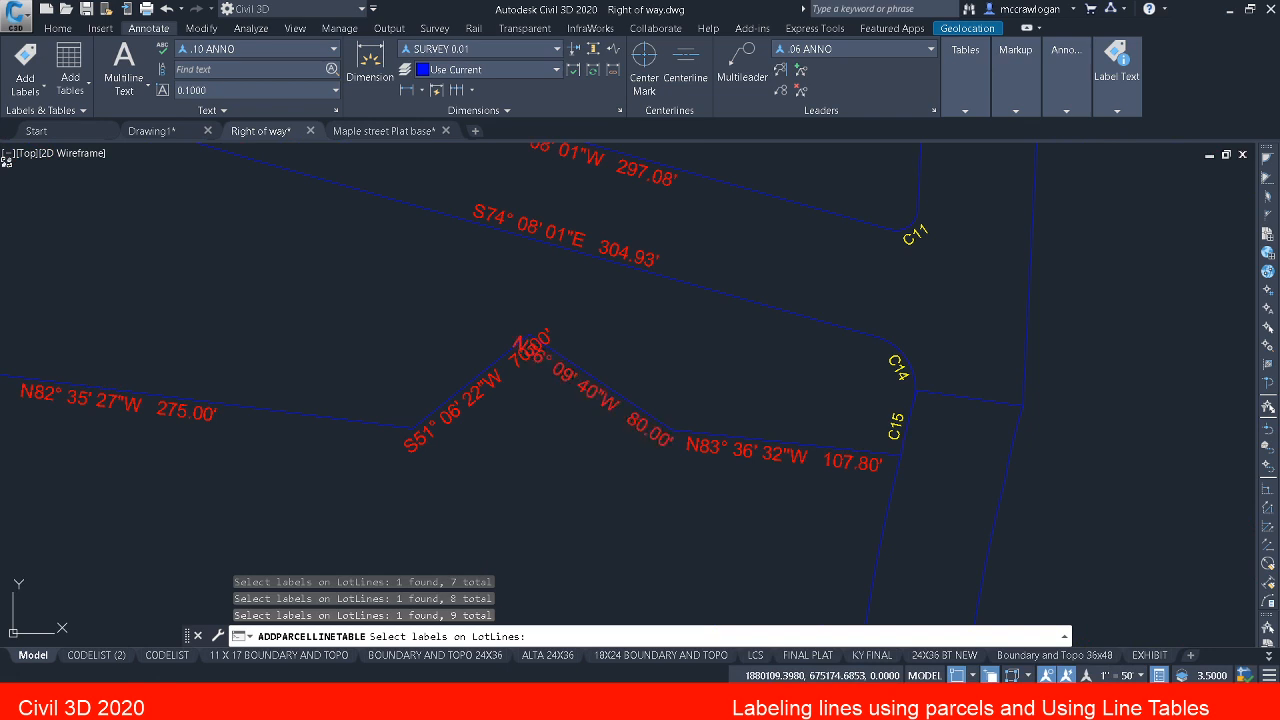
left_click(500, 377)
Step: Add the crossing 20.00' and N69° 35' 27"W line labels at parcel 4's southwestern jog to the table selection
scroll(917, 409, "down", 1)
scroll(739, 417, "down", 1)
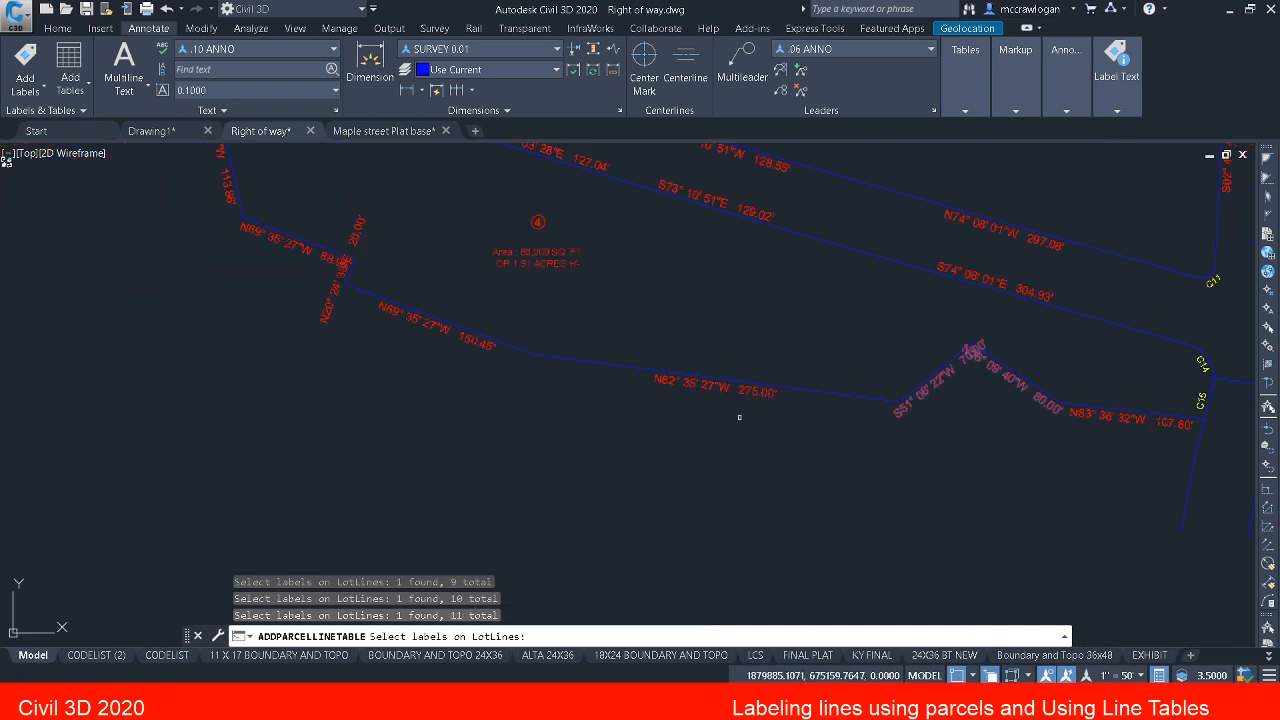
left_click(331, 303)
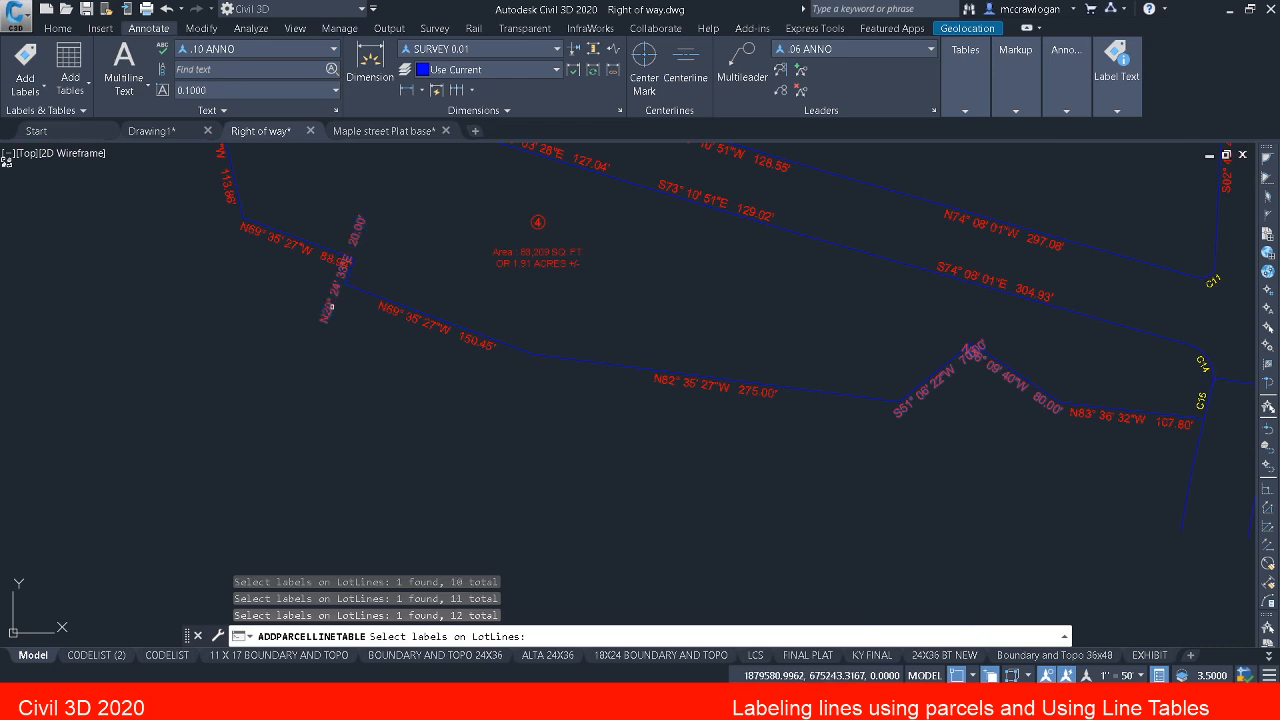
left_click(299, 252)
Step: Finish picking line labels and convert all the selected label styles to tag mode
middle_click_drag(291, 260, 491, 456)
middle_click_drag(398, 288, 461, 397)
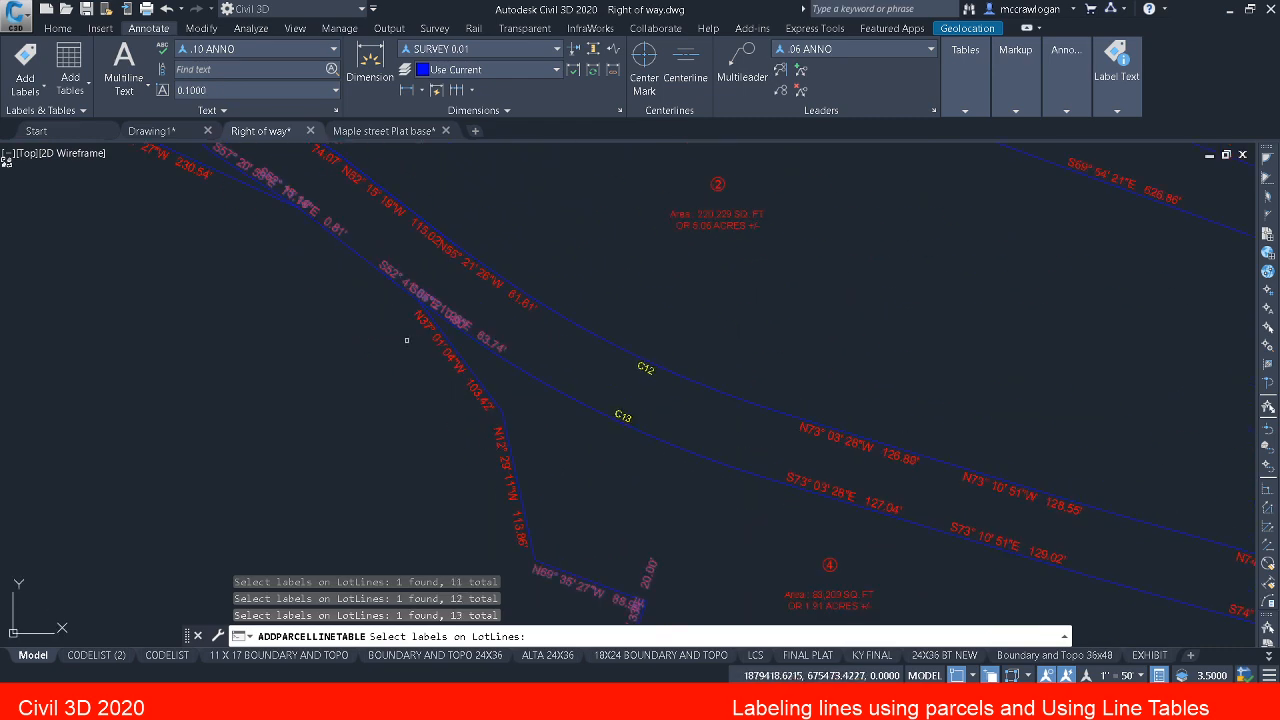
middle_click_drag(406, 340, 500, 440)
scroll(500, 431, "down", 3)
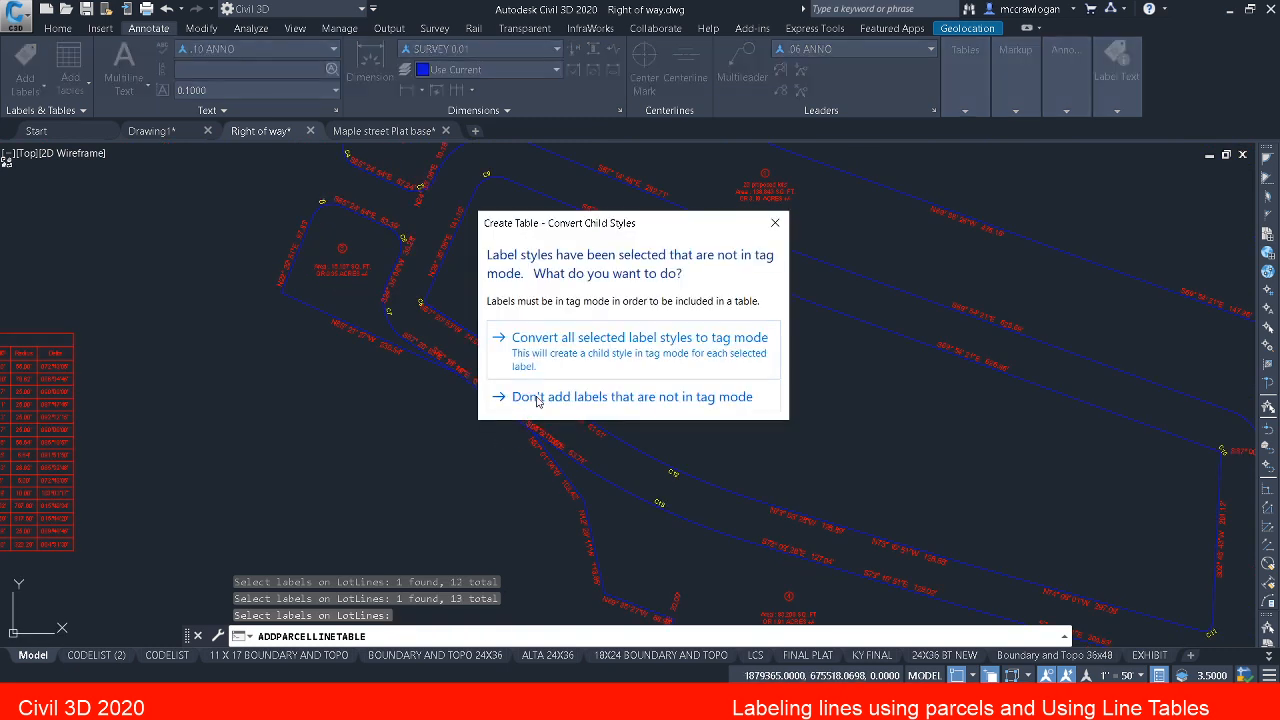
left_click(565, 342)
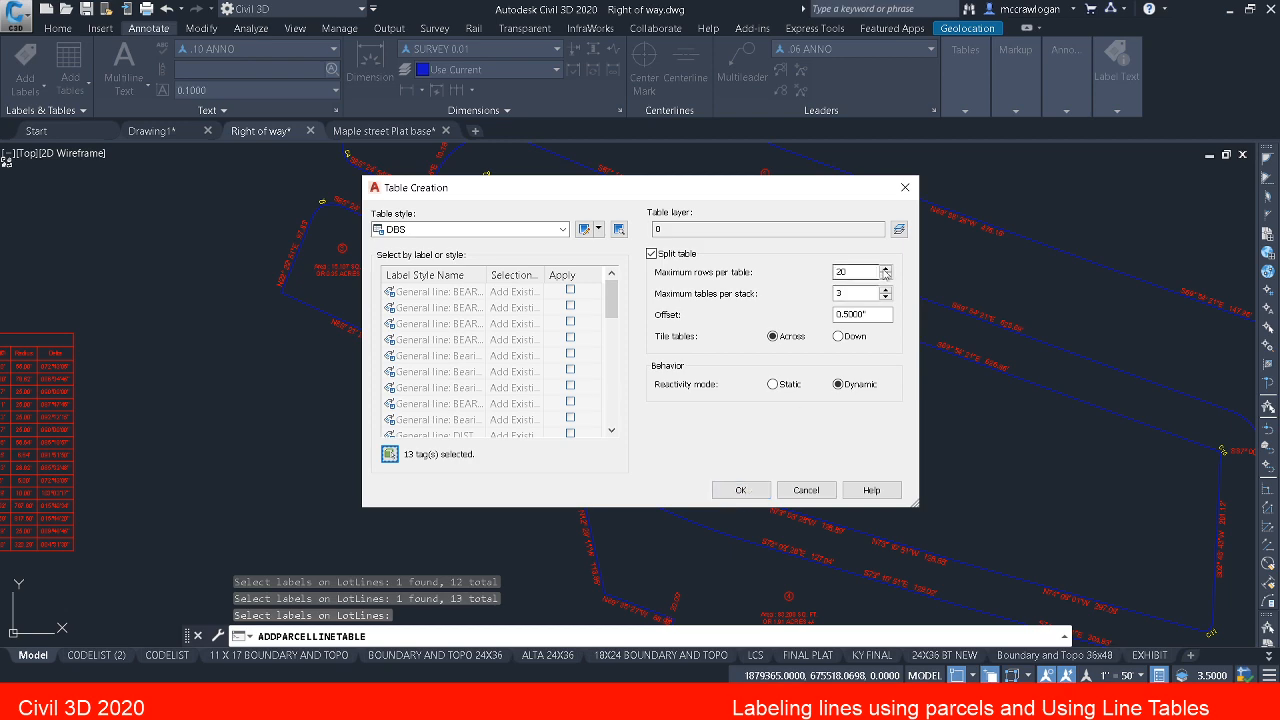
Step: Set the line table's layer to PROP BOUNDARY LINES with no modifier
left_click(898, 230)
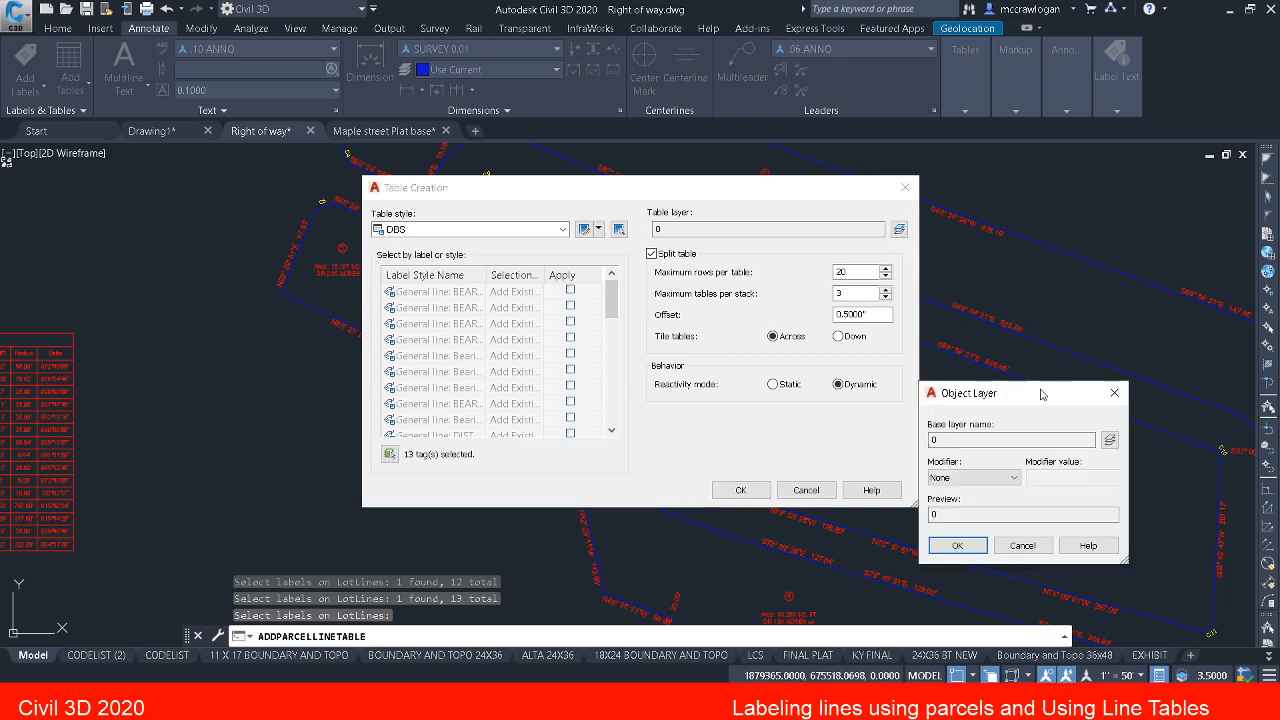
left_click(1110, 441)
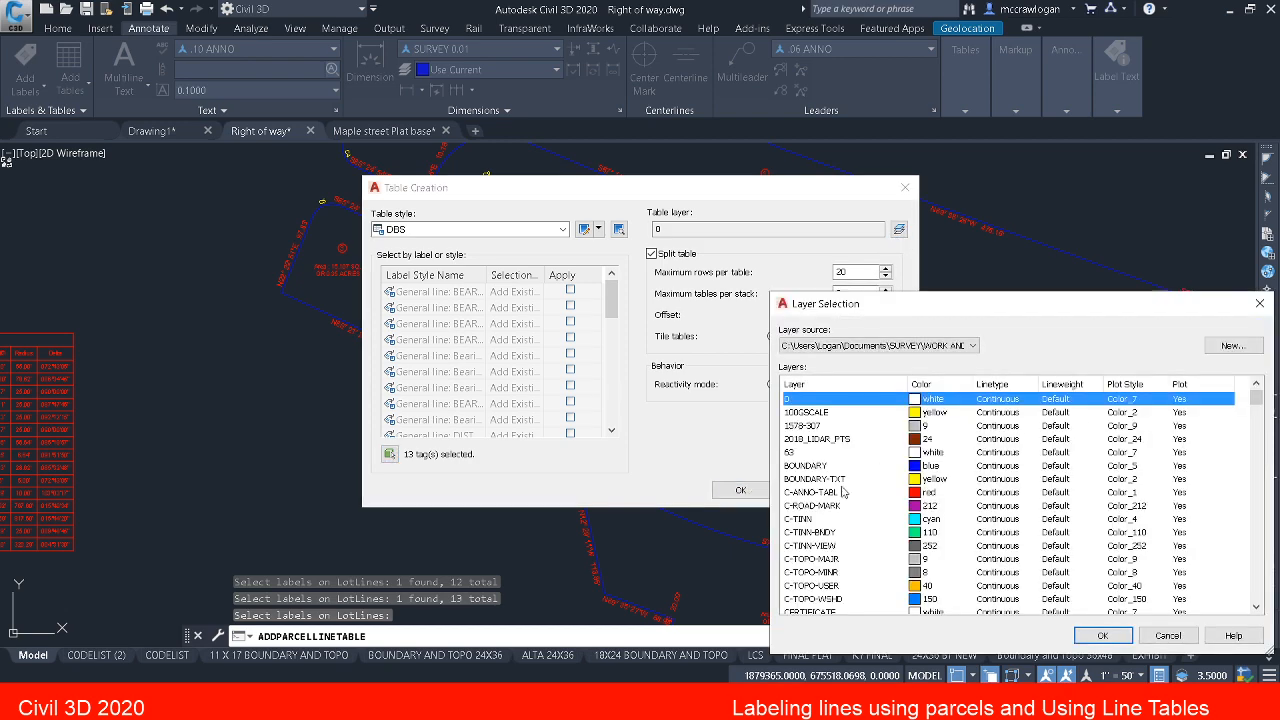
key("p")
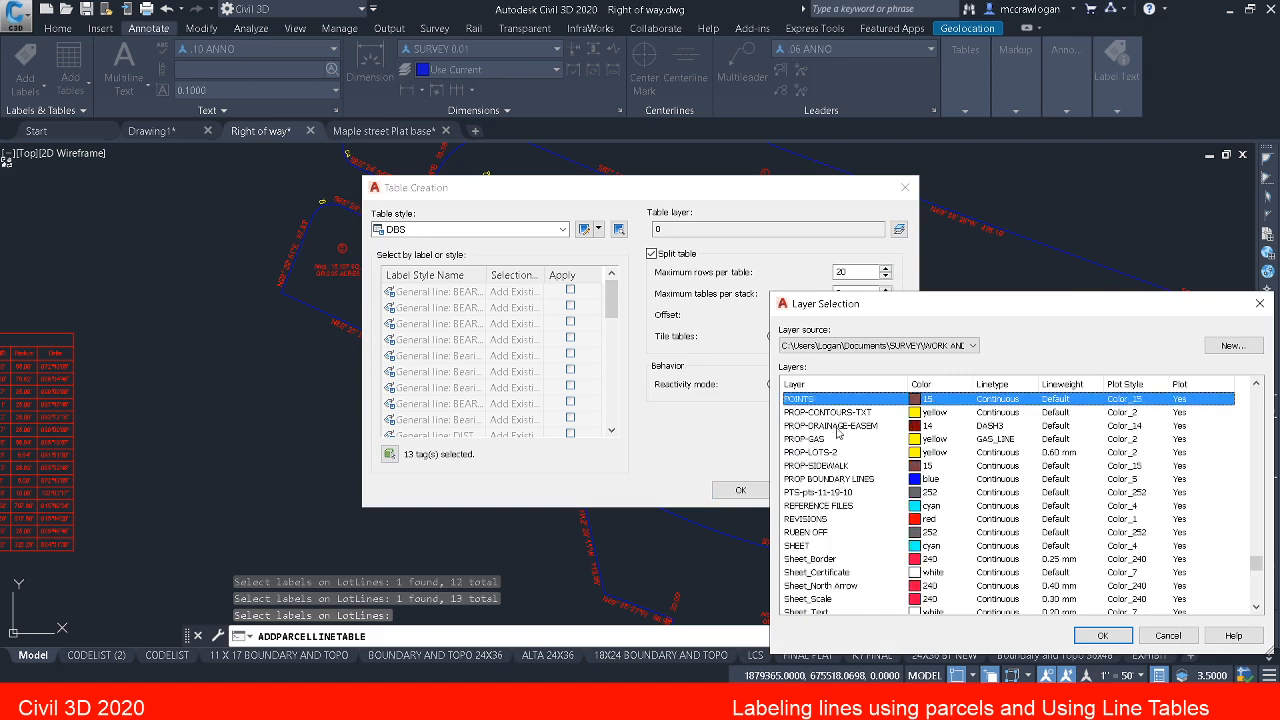
left_click(853, 480)
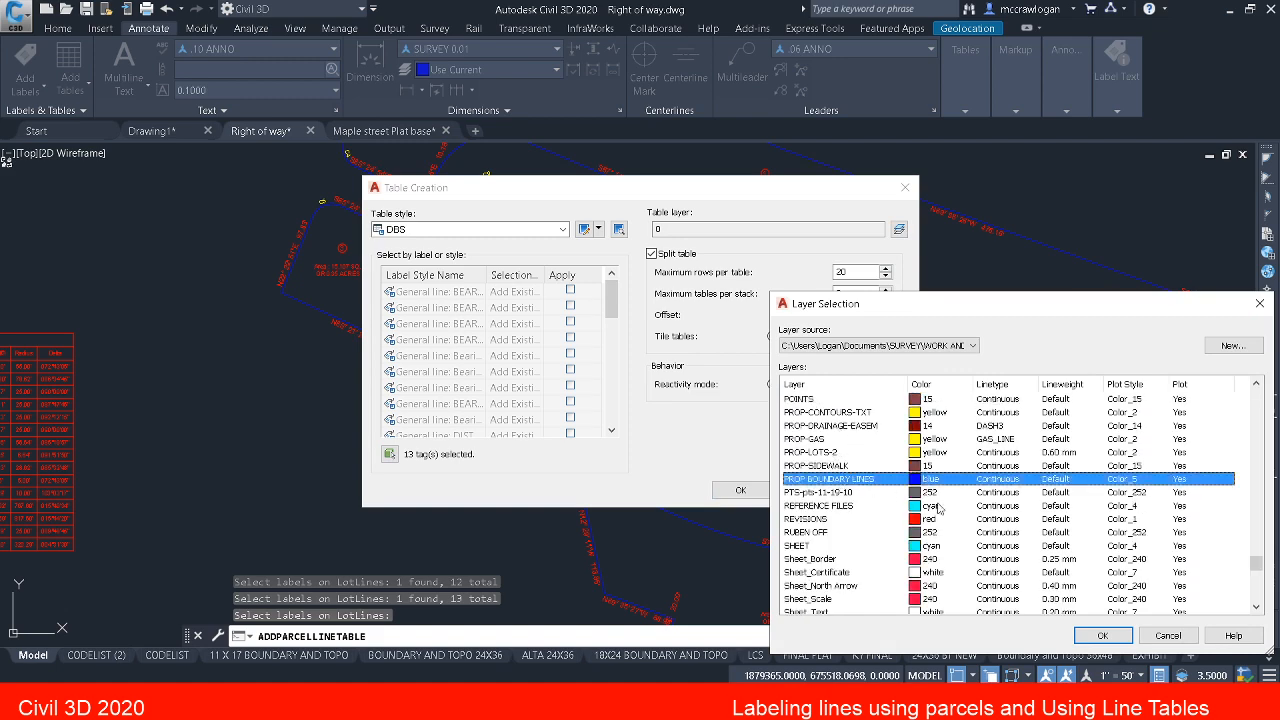
left_click(1101, 633)
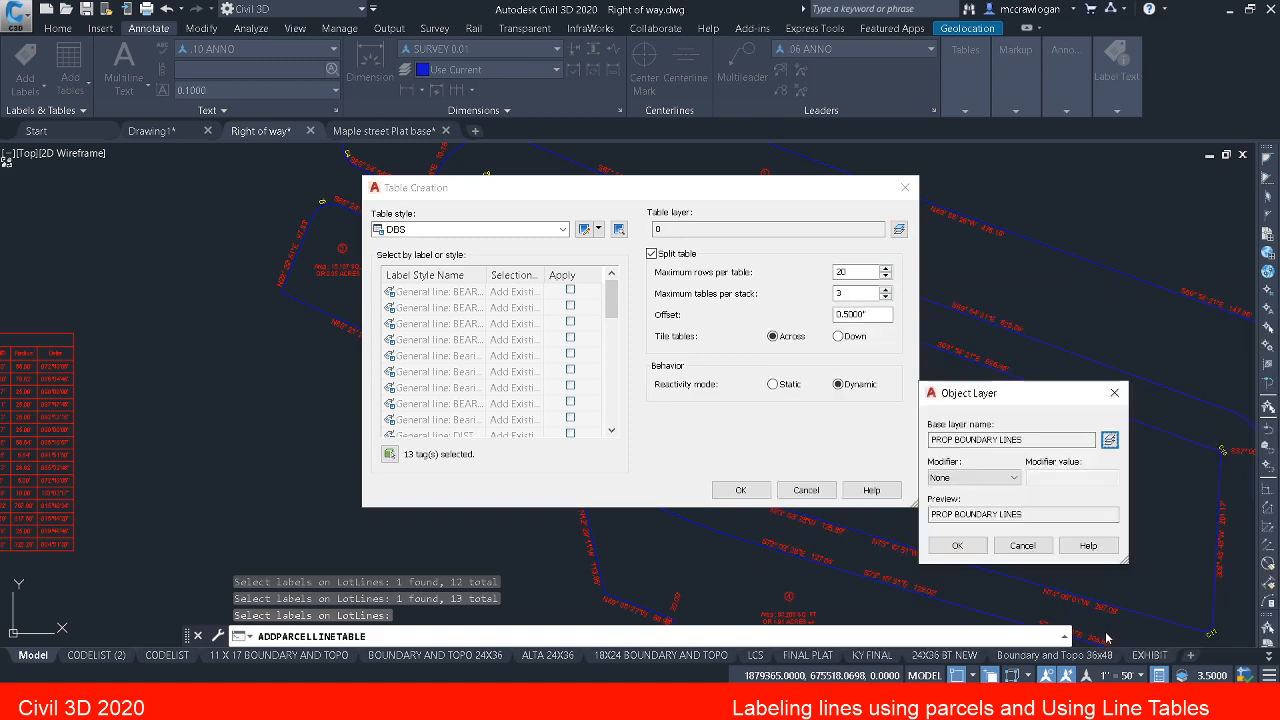
left_click(958, 545)
Step: Create the line table and place it just right of the curve table, with their top edges aligned
left_click(750, 491)
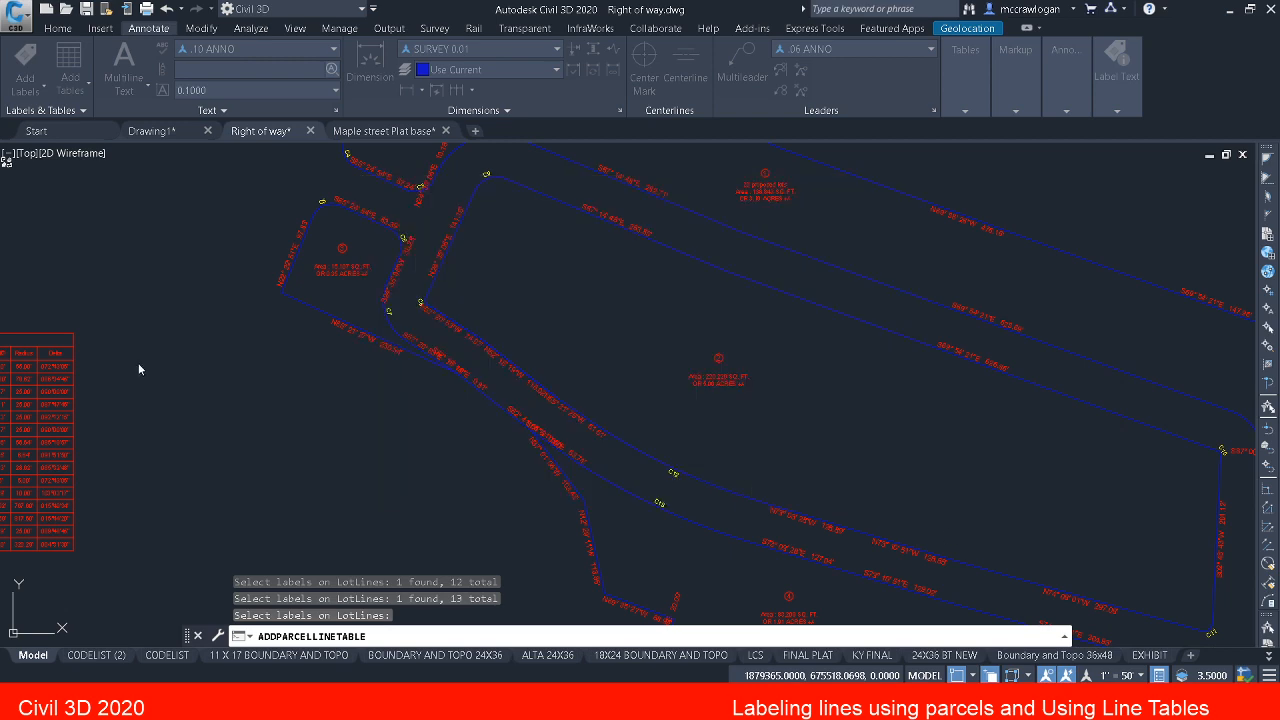
mouse_move(138, 369)
middle_mouse_down()
mouse_move(346, 354)
mouse_move(337, 286)
middle_mouse_up()
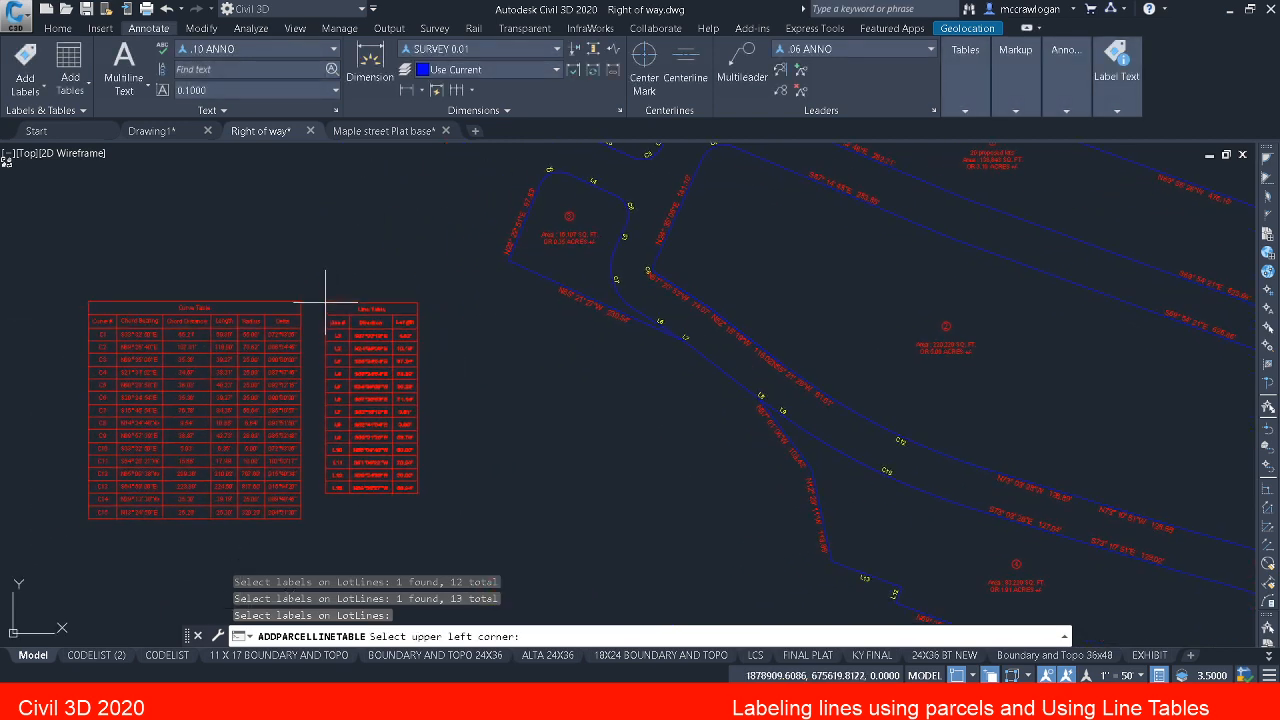
left_click(311, 301)
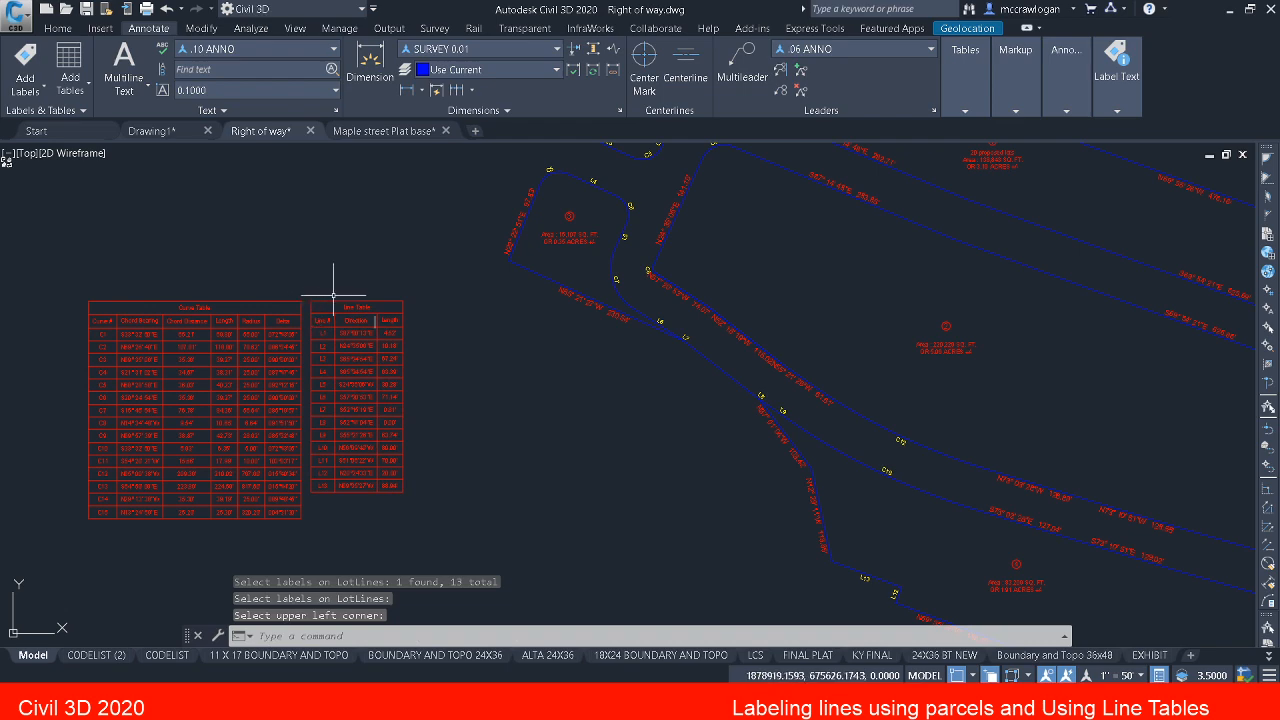
key("Escape")
key("Escape")
Step: Examine the crowded bearing and distance labels along parcel 2's southwestern edge for ones not yet converted to tags
middle_click_drag(500, 300, 423, 309)
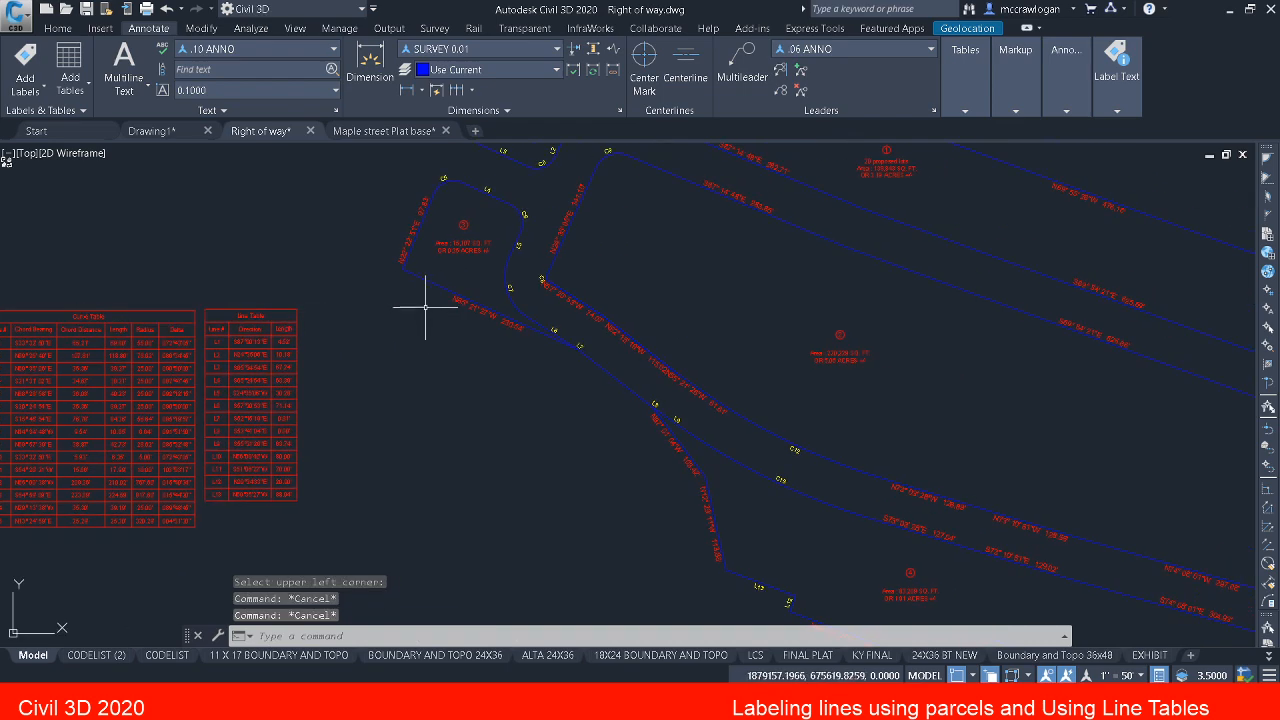
middle_click_drag(371, 414, 223, 434)
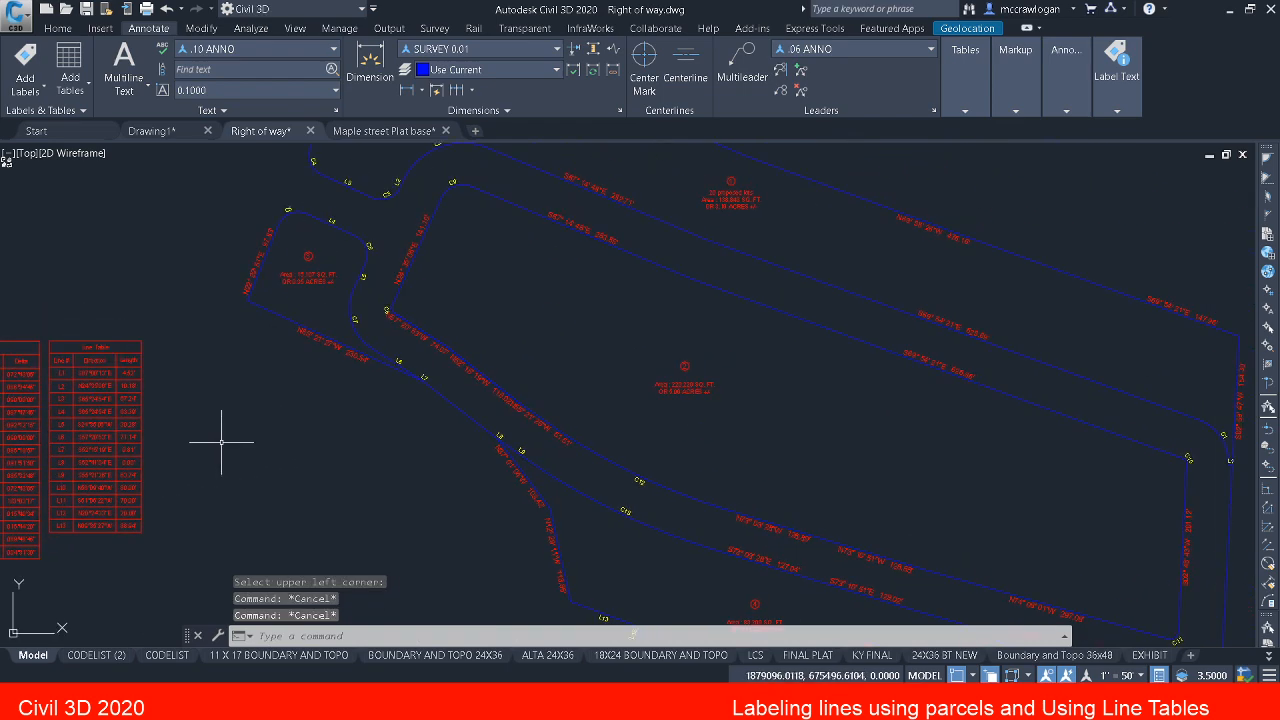
scroll(380, 305, "up", 5)
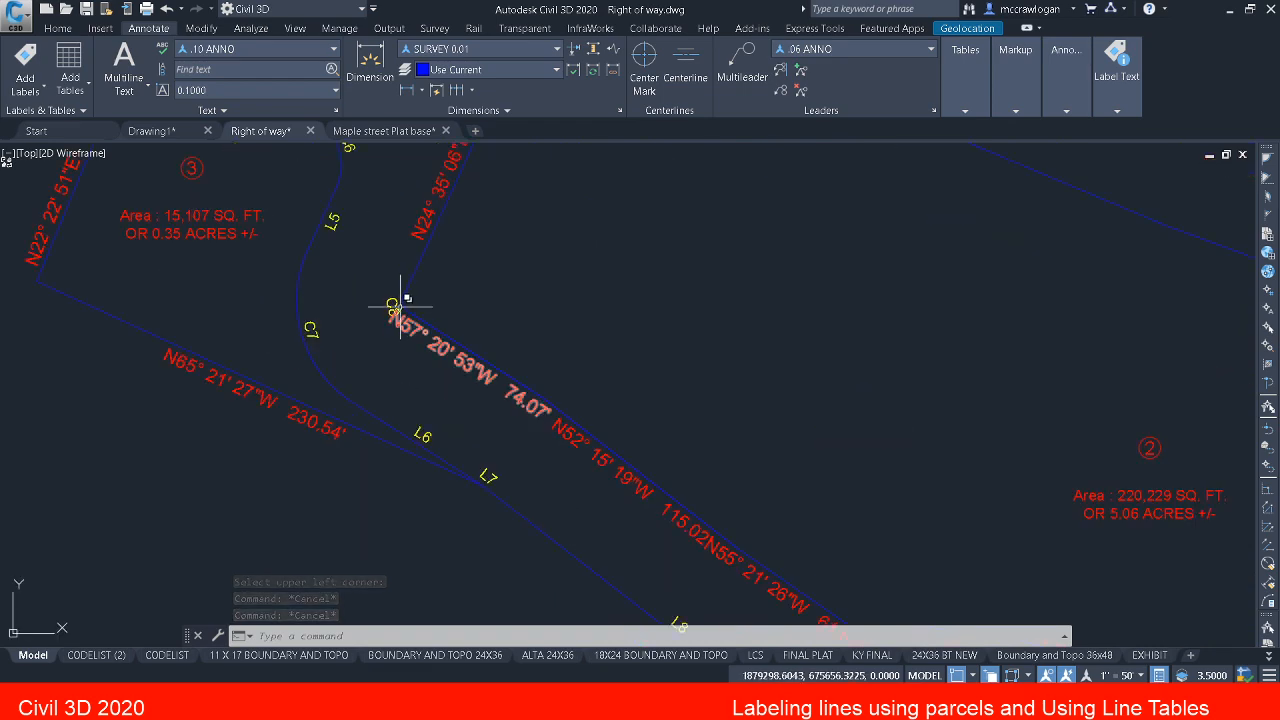
middle_click_drag(433, 353, 426, 349)
key("Escape")
key("Escape")
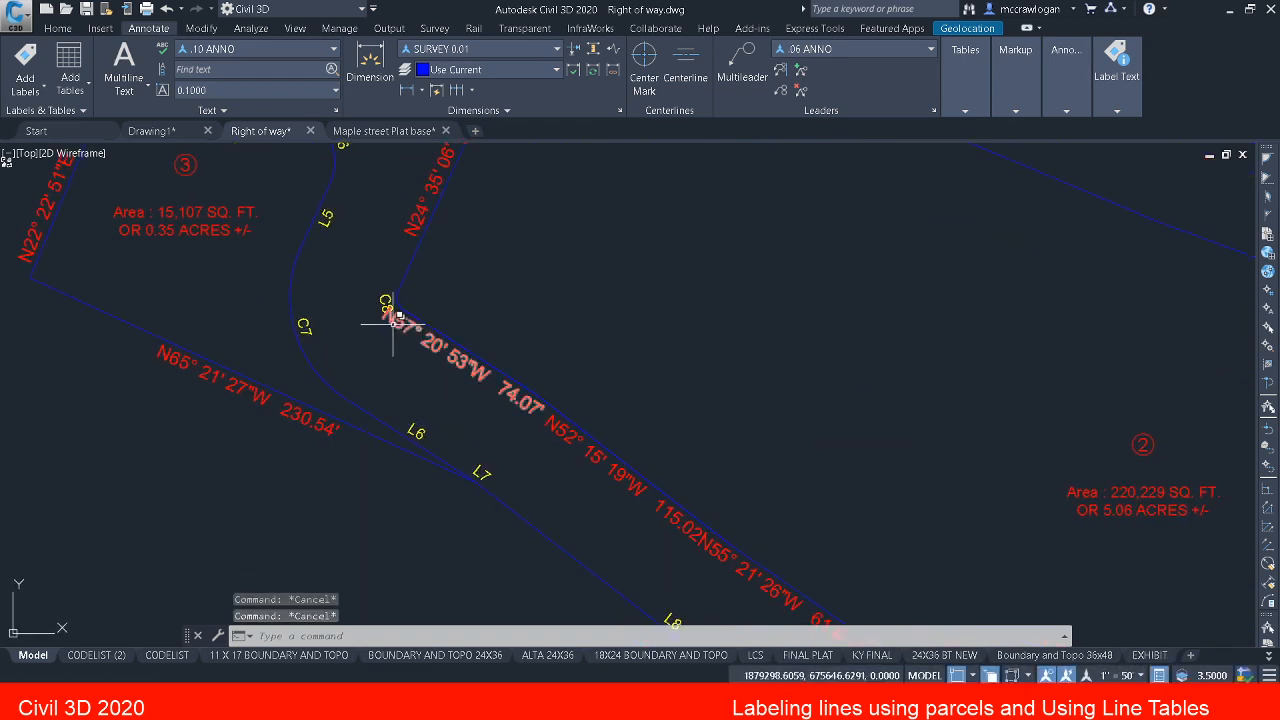
scroll(390, 333, "down", 5)
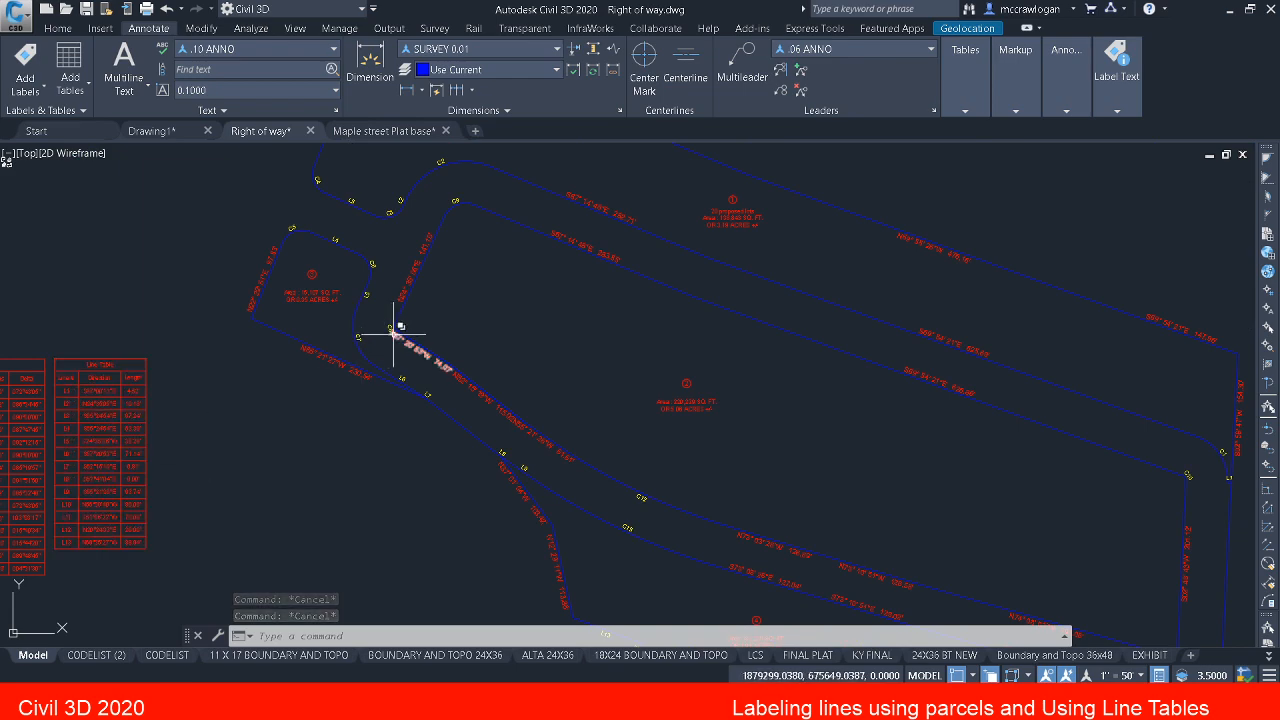
scroll(400, 333, "up", 5)
mouse_move(400, 336)
middle_mouse_down()
mouse_move(451, 420)
mouse_move(460, 410)
middle_mouse_up()
scroll(457, 408, "down", 3)
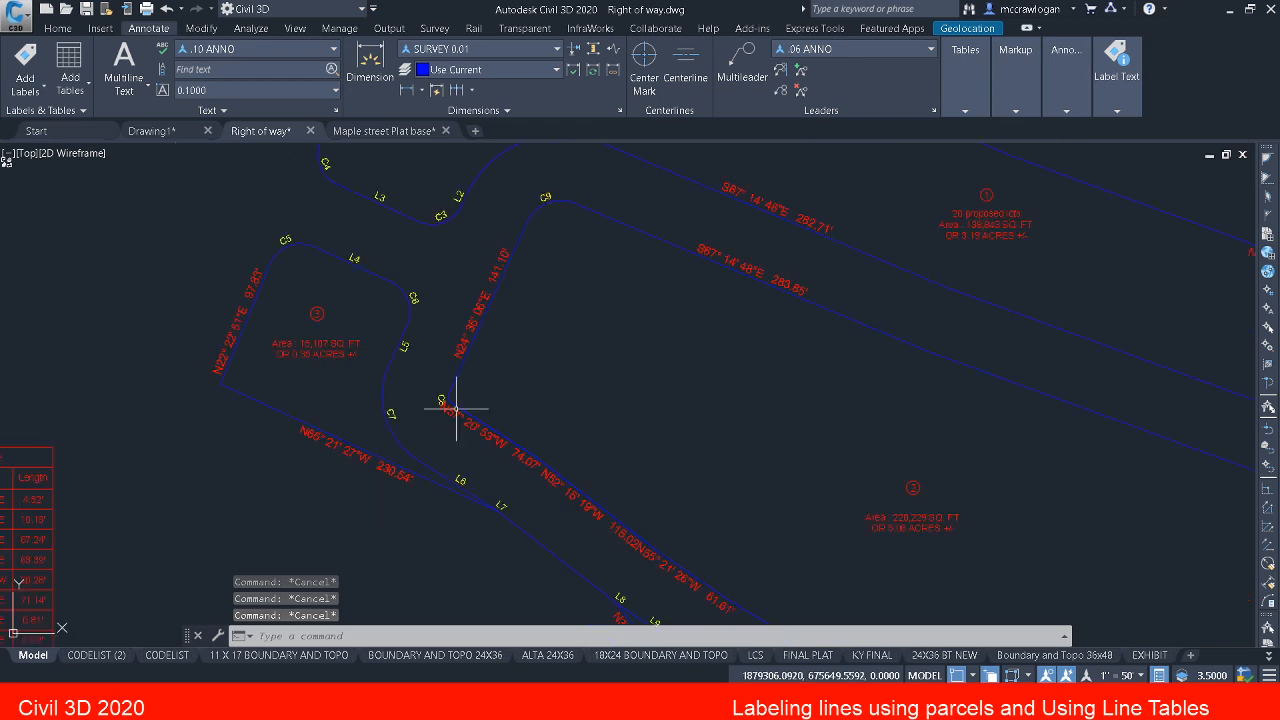
scroll(480, 415, "down", 2)
mouse_move(486, 420)
middle_mouse_down()
mouse_move(337, 249)
mouse_move(363, 264)
mouse_move(423, 360)
mouse_move(470, 372)
middle_mouse_up()
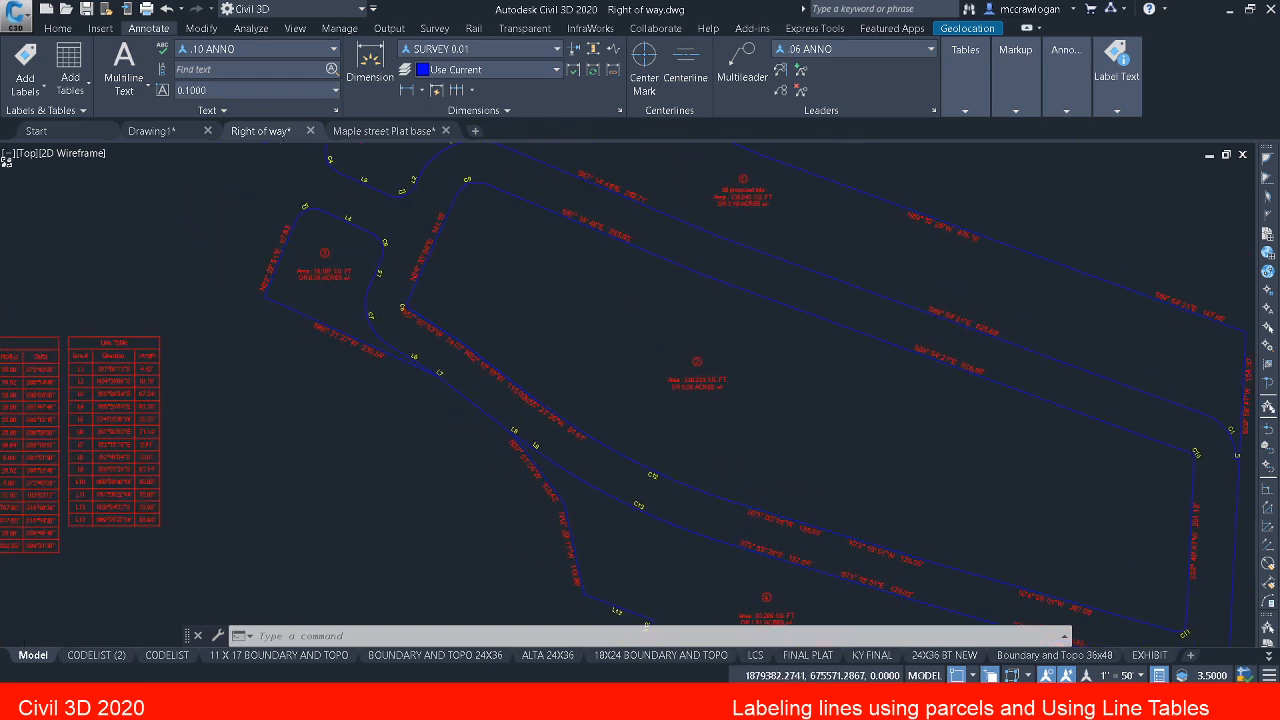
scroll(421, 325, "up", 5)
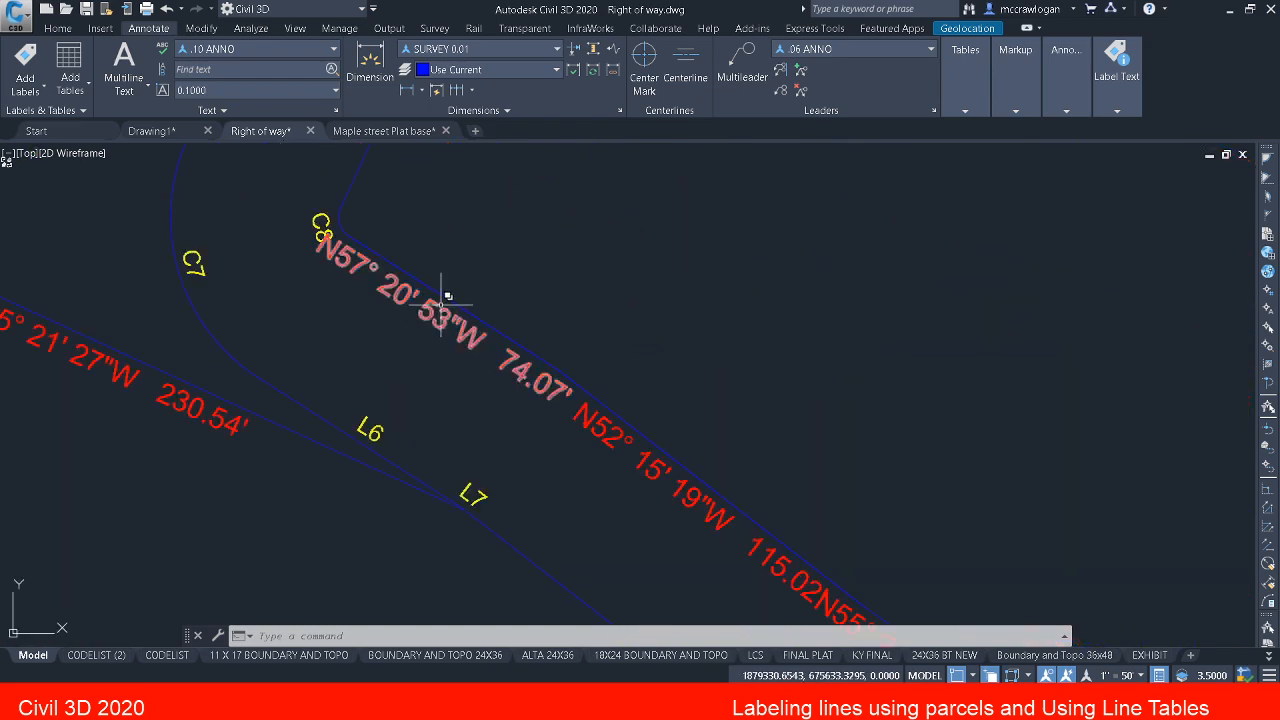
scroll(442, 310, "down", 2)
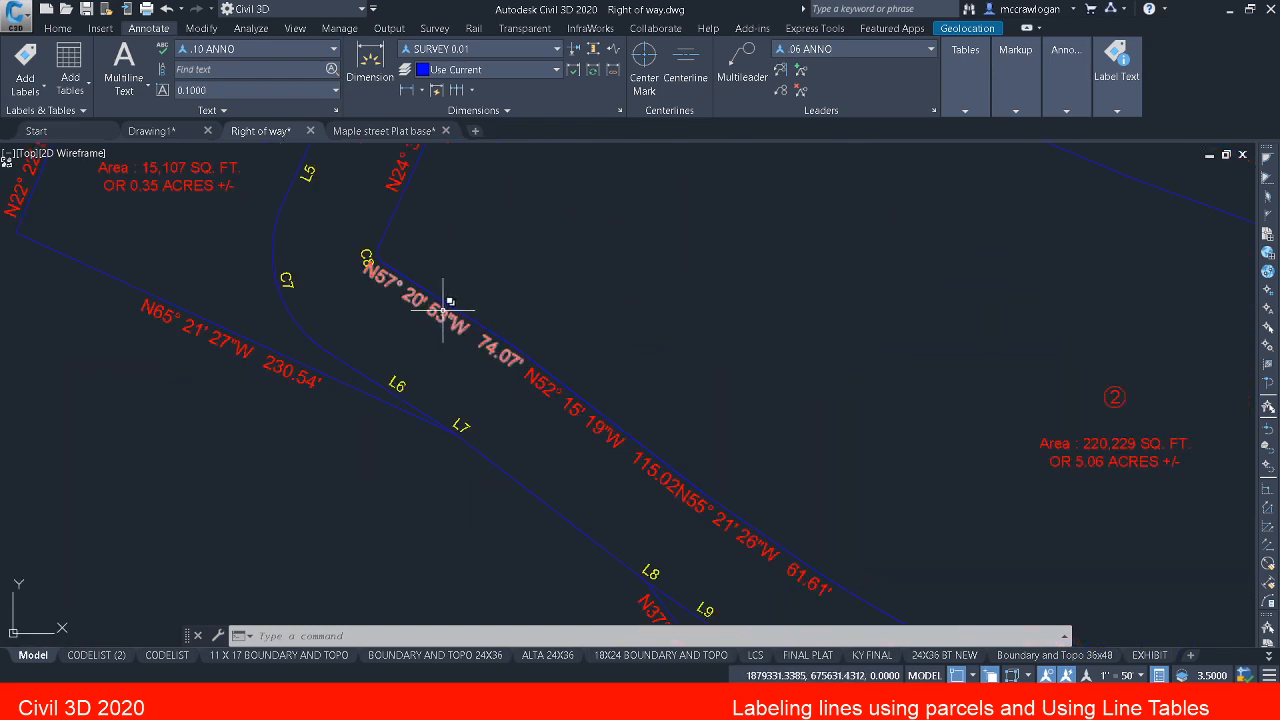
scroll(443, 310, "down", 2)
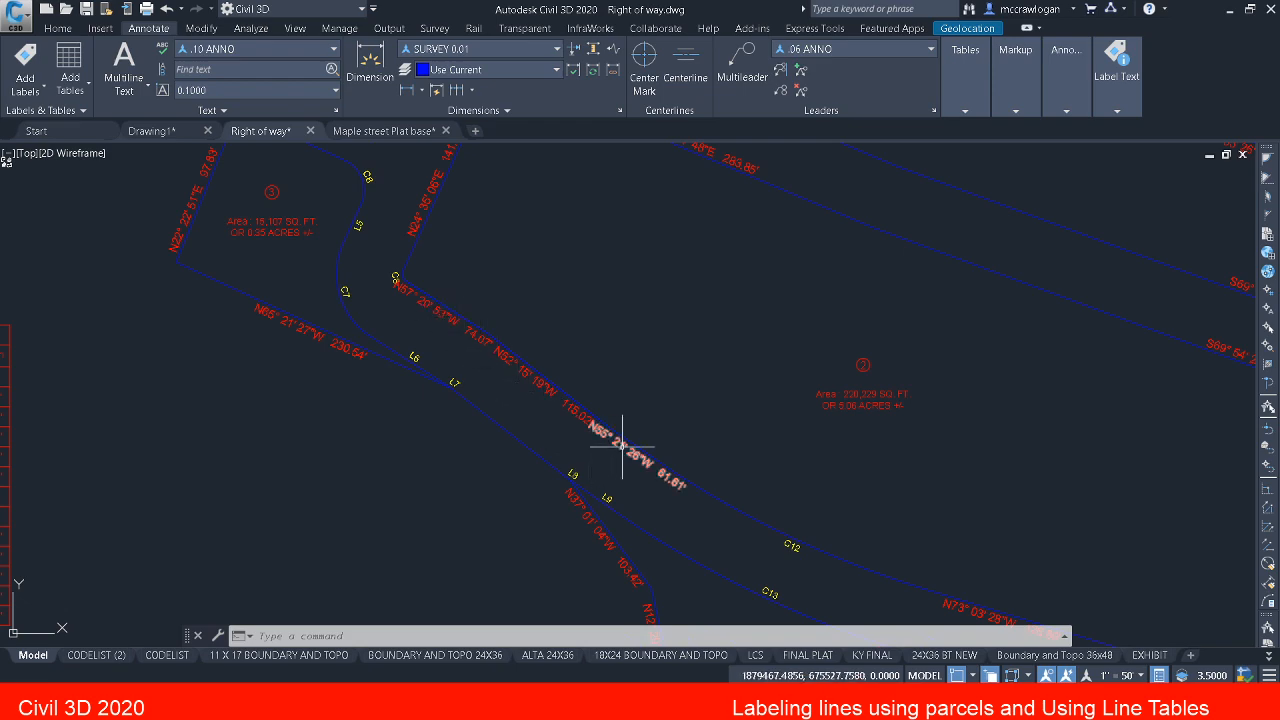
mouse_move(521, 389)
middle_mouse_down()
mouse_move(603, 460)
mouse_move(217, 298)
middle_mouse_up()
scroll(217, 293, "down", 6)
scroll(250, 340, "up", 4)
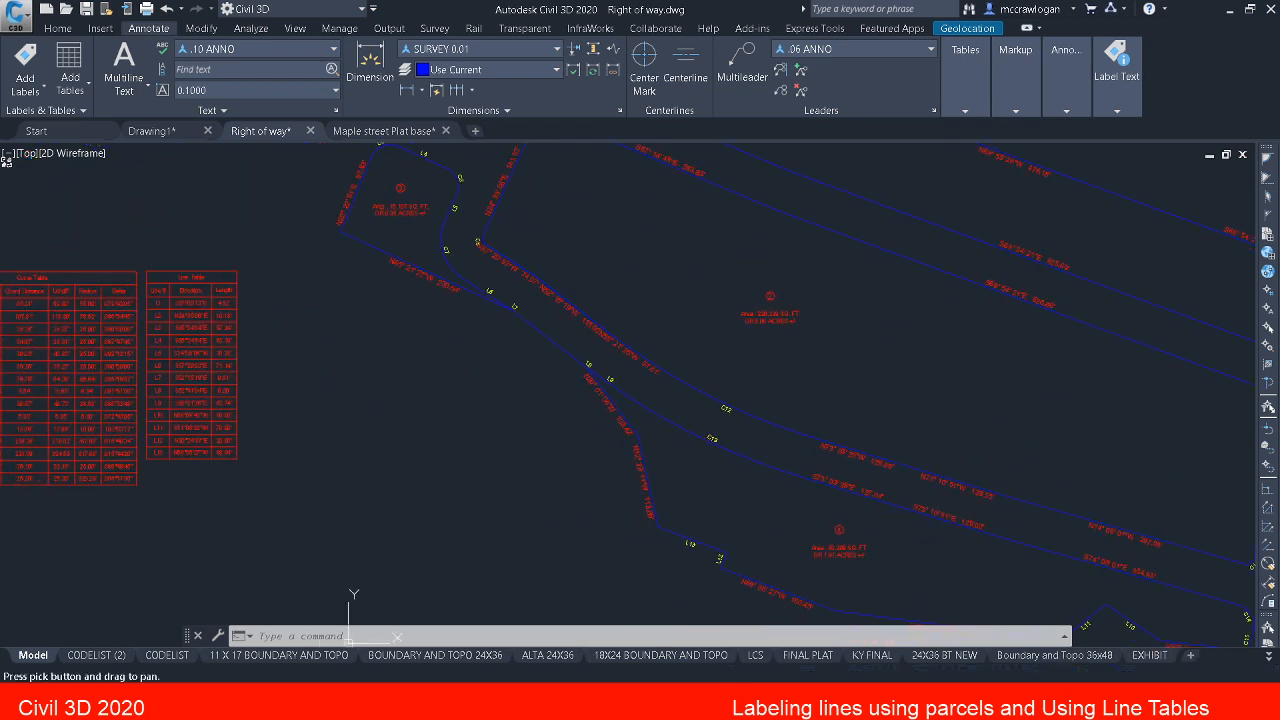
Step: Add the 61.61', 115.02' and 74.07' line labels on parcel 2's southwestern edge to the line table's selection
key("Escape")
key("Escape")
left_click(182, 340)
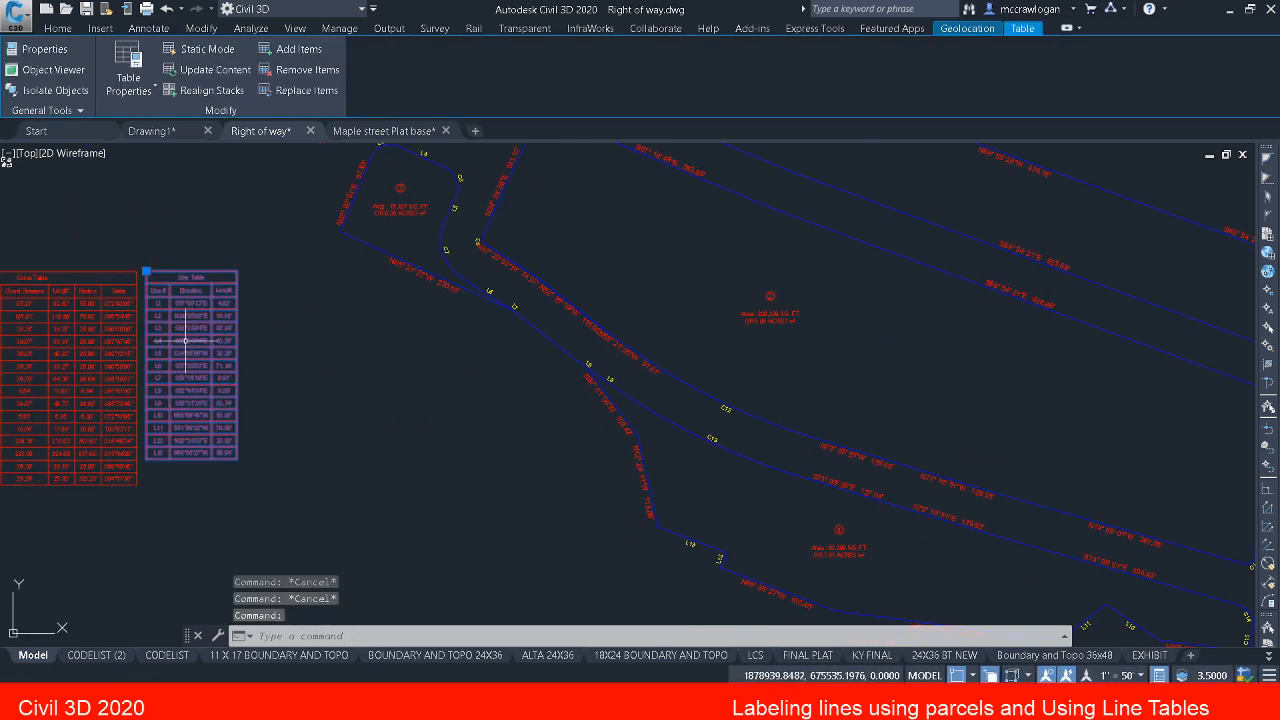
scroll(164, 345, "up", 2)
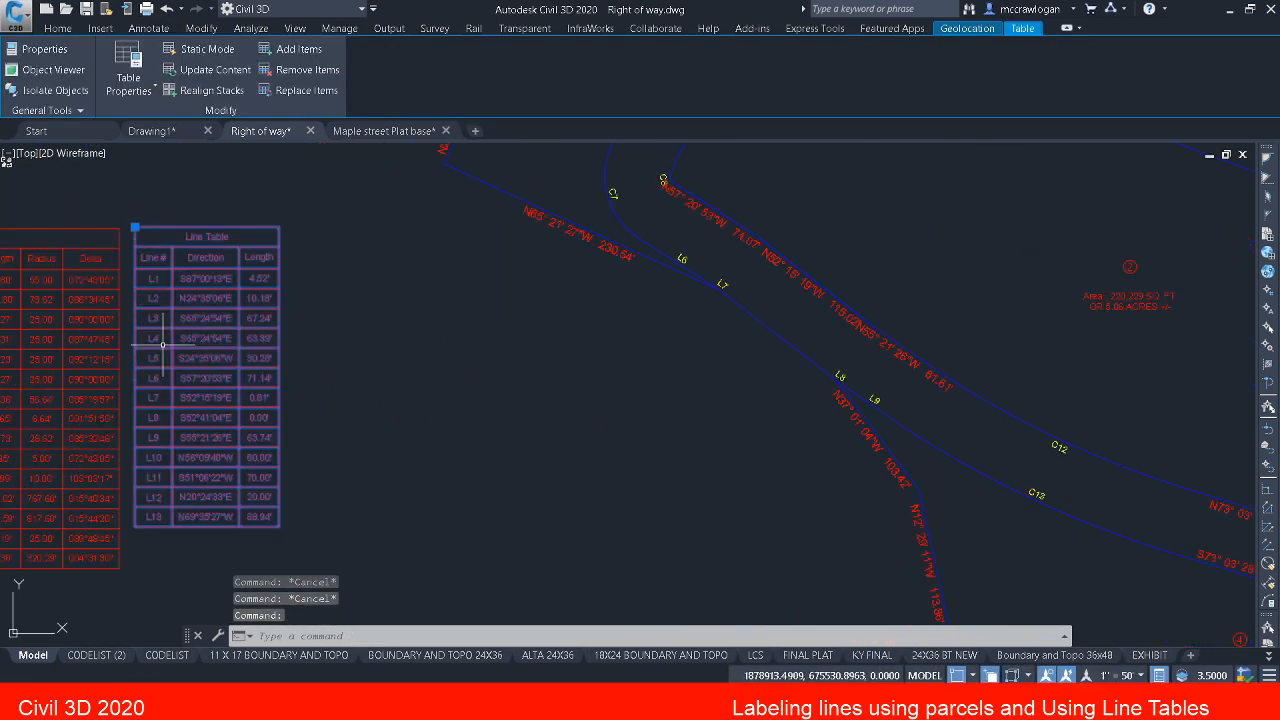
left_click(299, 55)
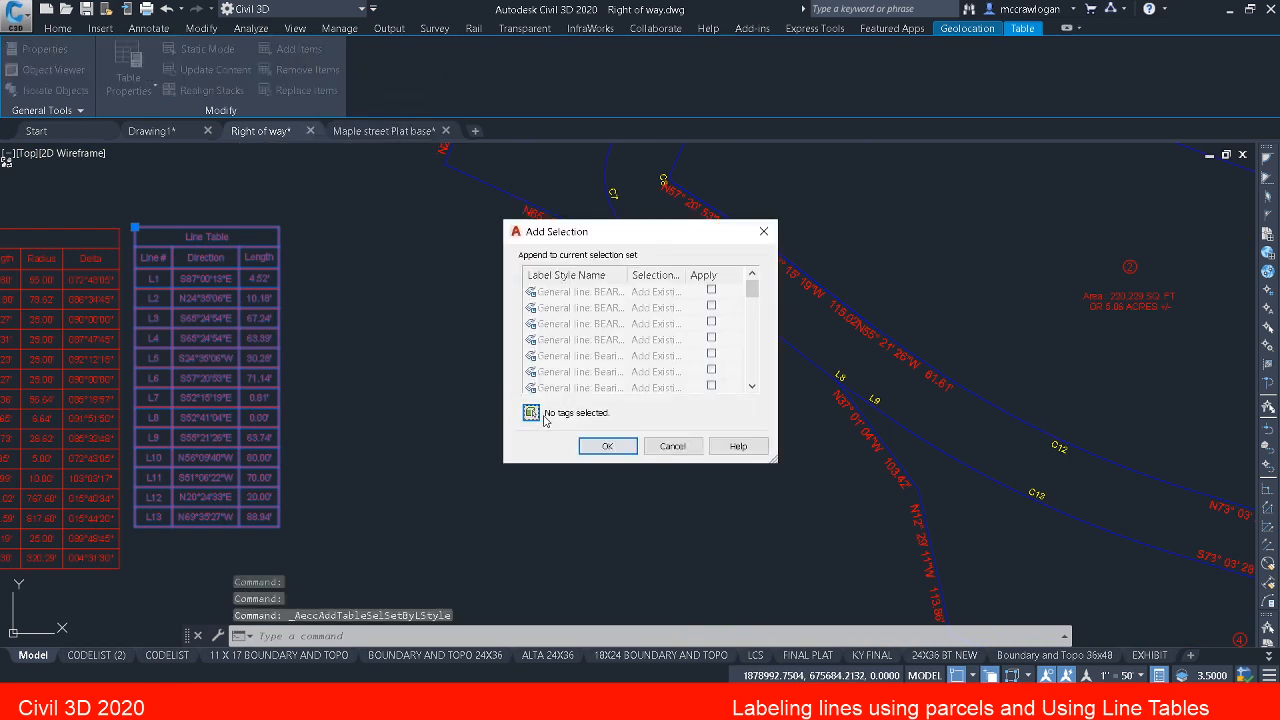
left_click(531, 413)
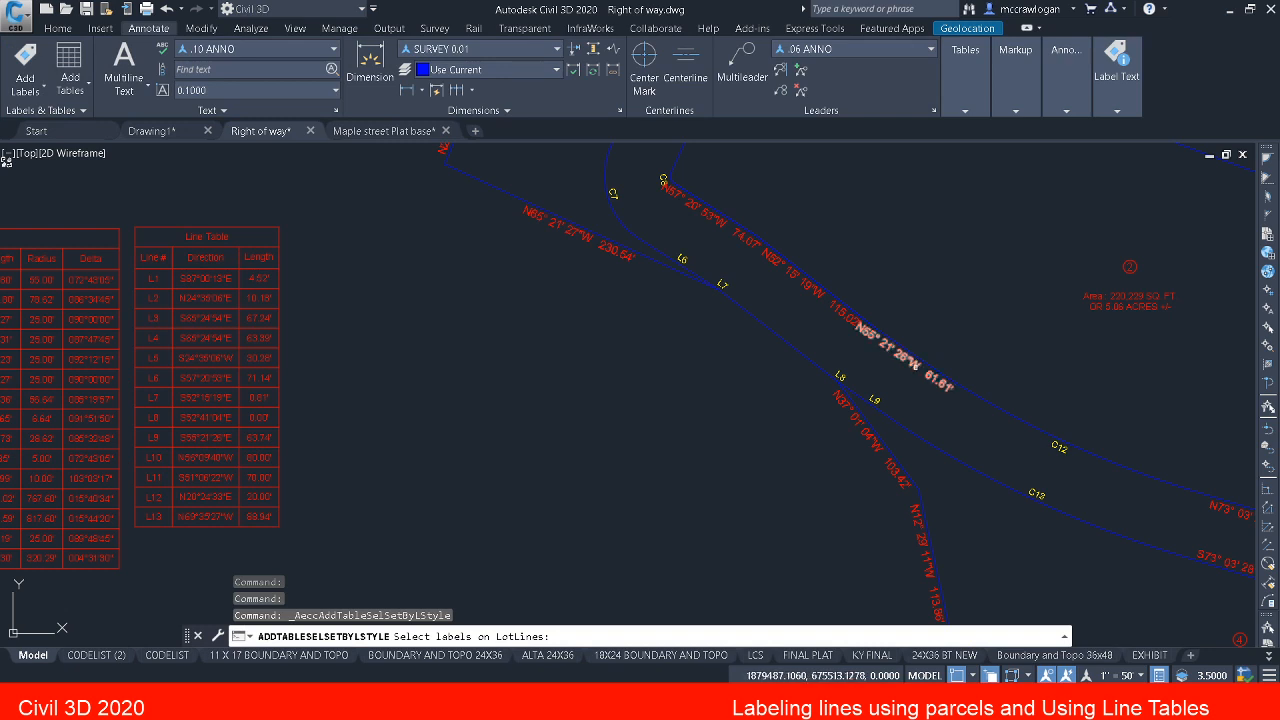
left_click(867, 322)
left_click(822, 300)
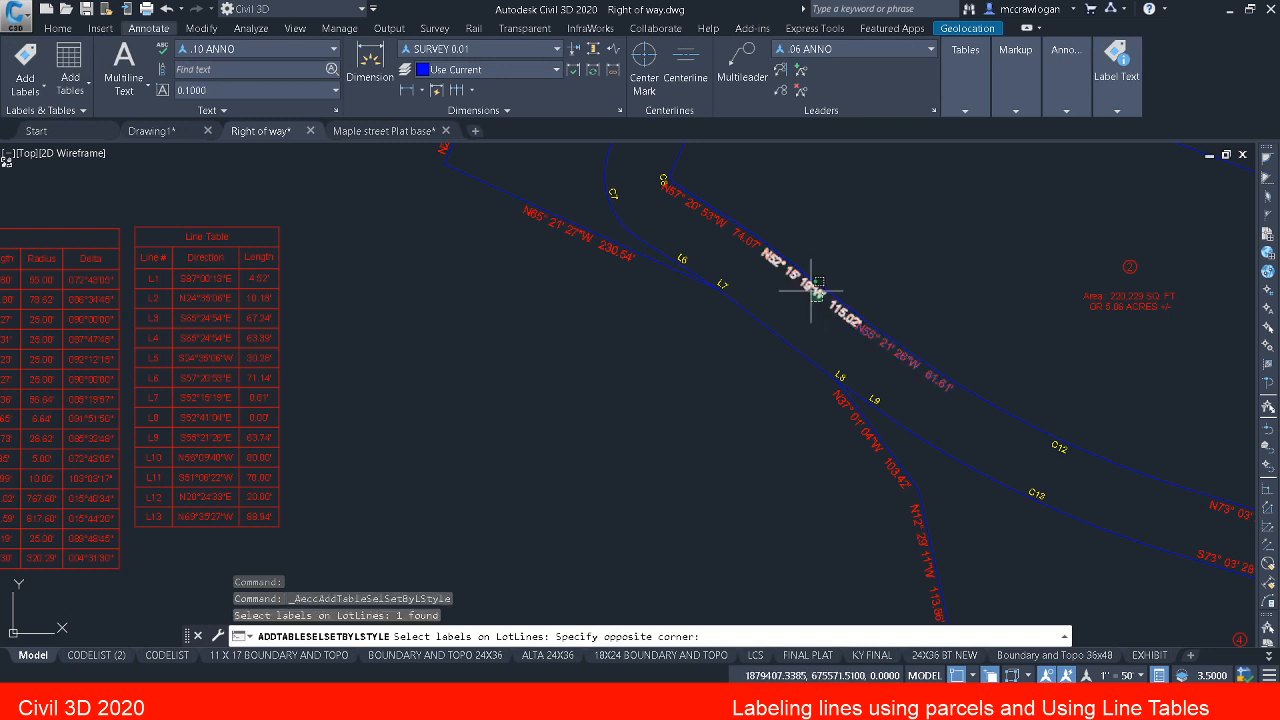
left_click(808, 289)
left_click(711, 216)
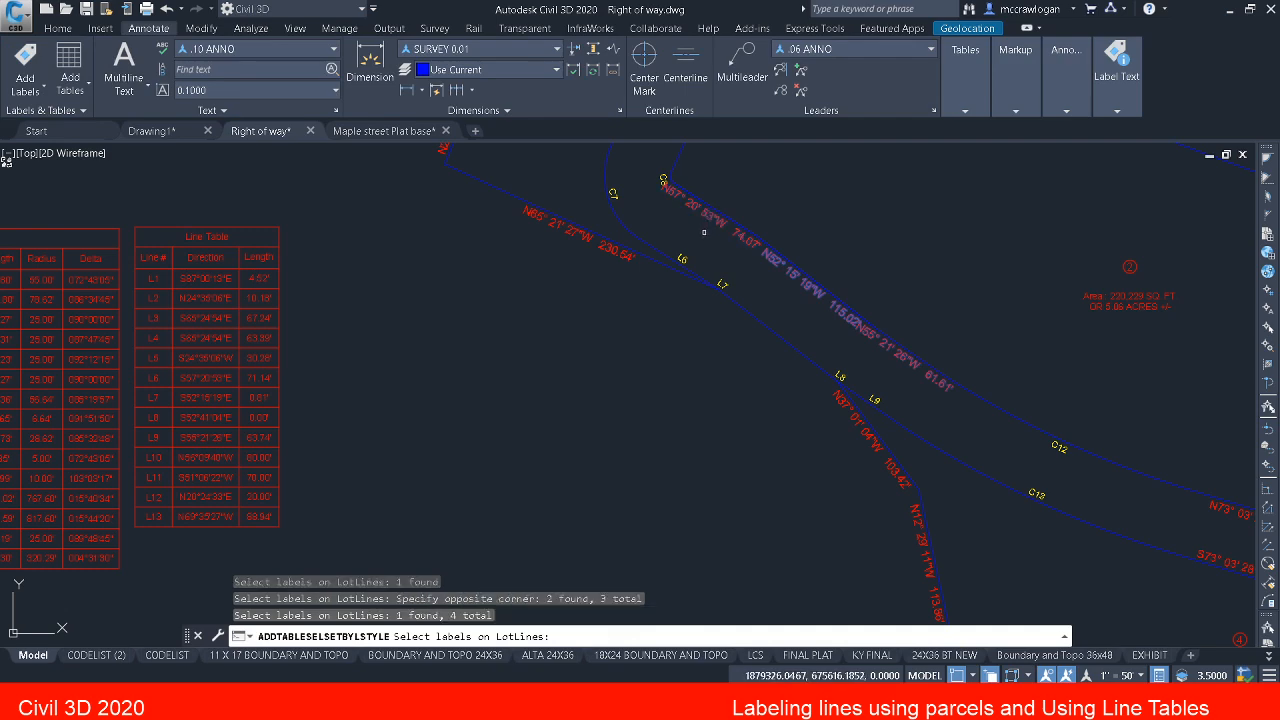
Step: Finish picking, convert all the selected label styles to tag mode and append them to the line table
key("Return")
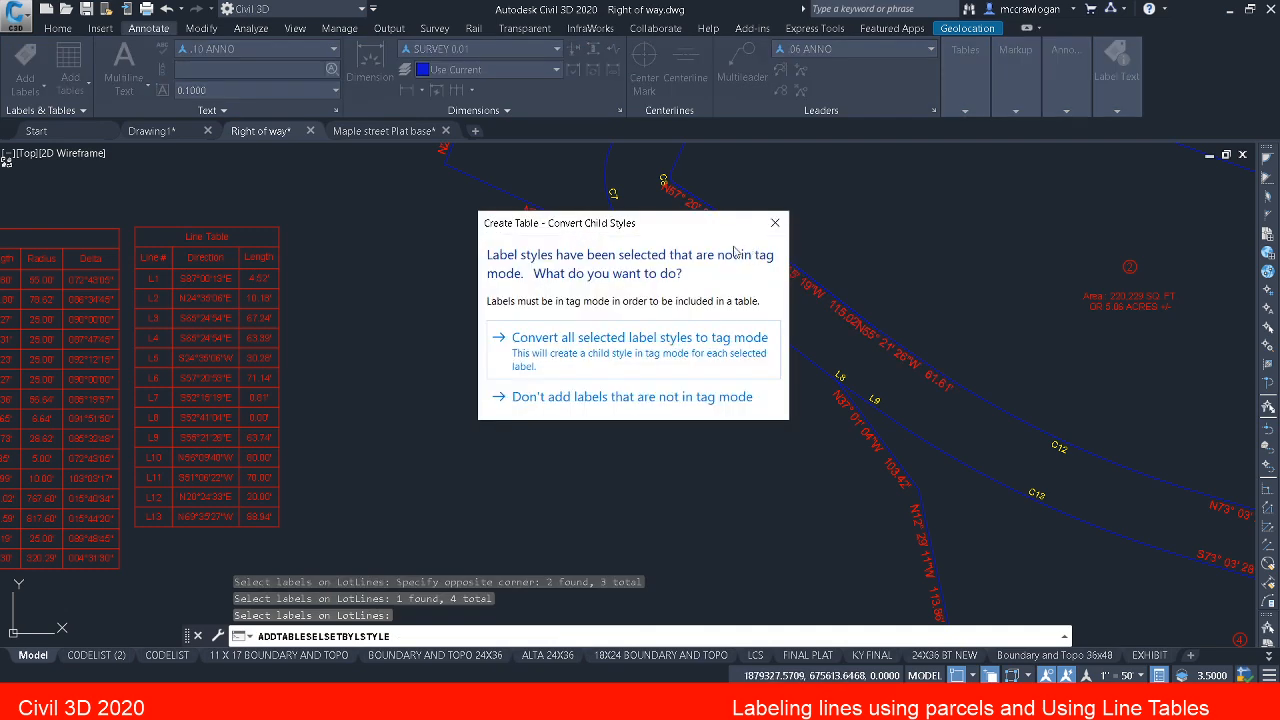
left_click(679, 340)
left_click(607, 446)
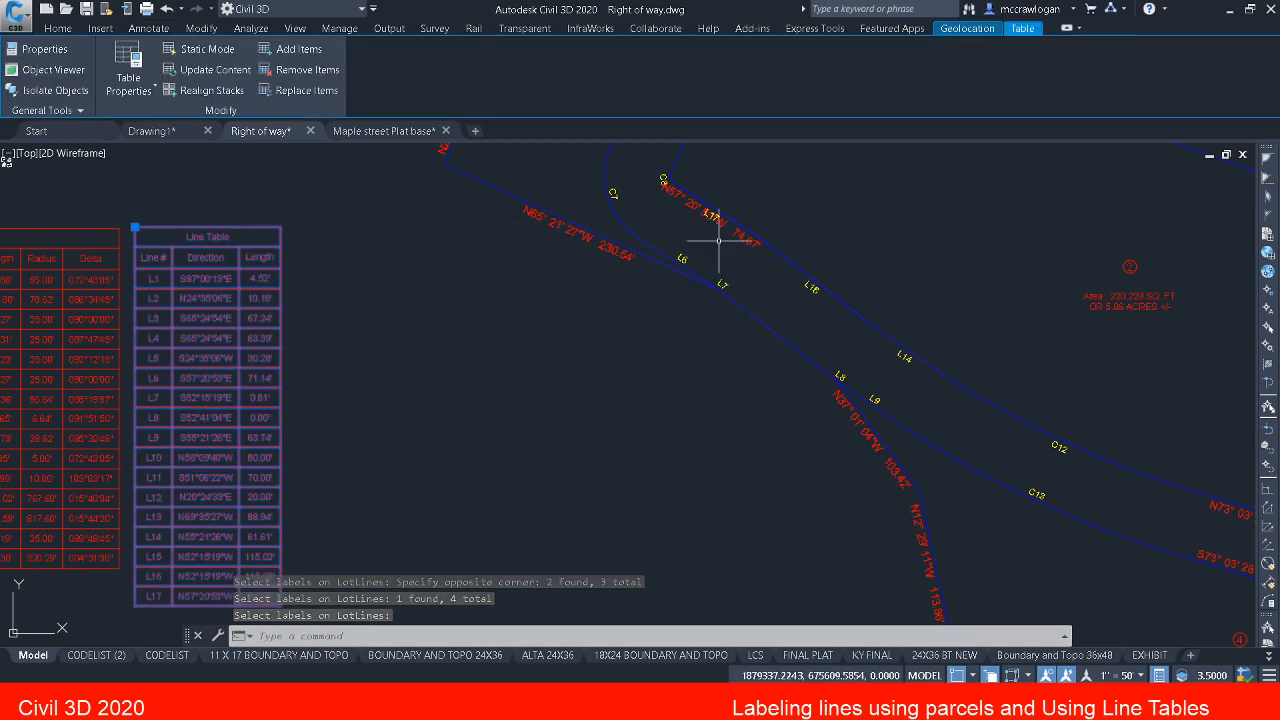
Step: Check the bearing label overlapping tag L17 near curve C8 against the last rows of the line table
scroll(720, 245, "up", 4)
middle_click_drag(702, 250, 761, 363)
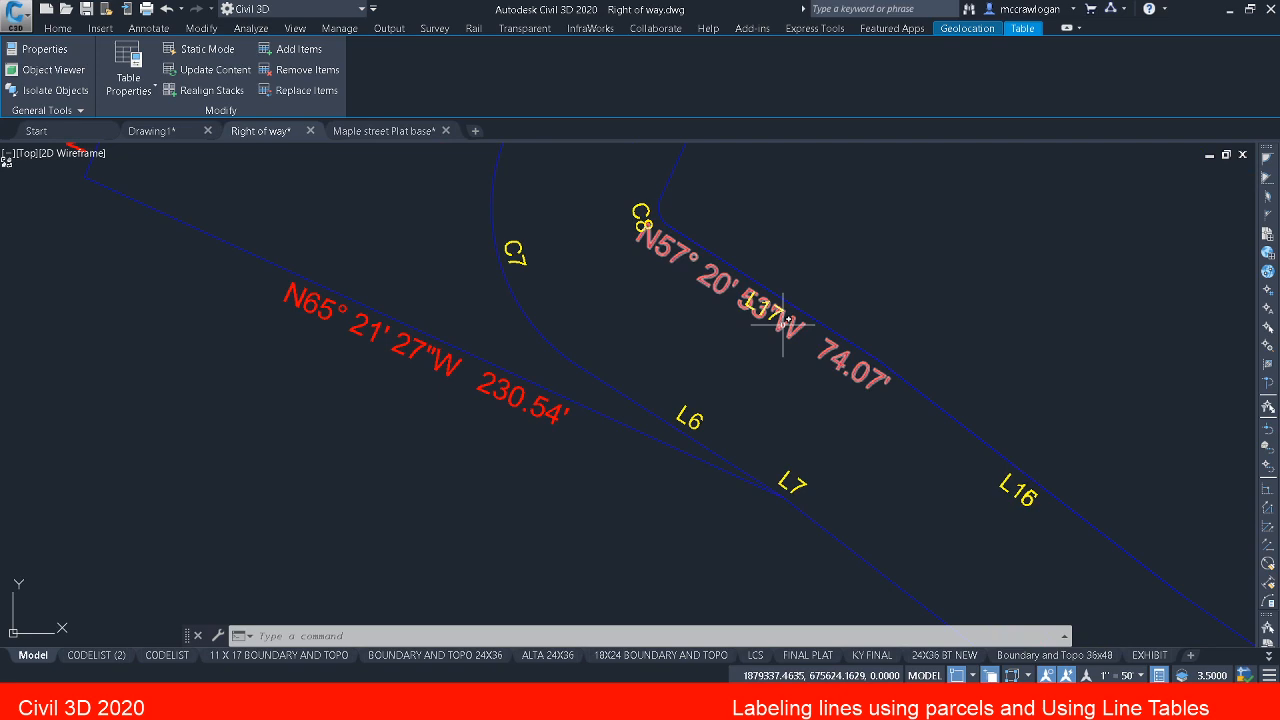
scroll(757, 351, "down", 5)
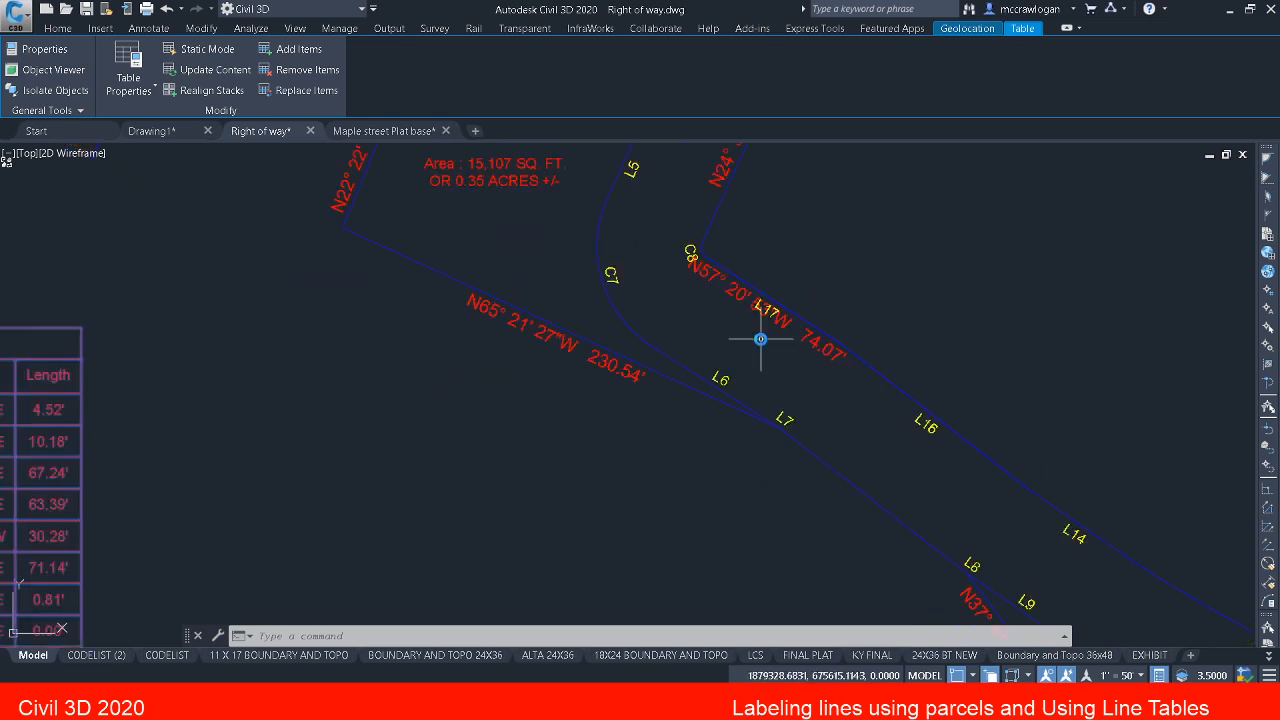
middle_click_drag(514, 506, 624, 247)
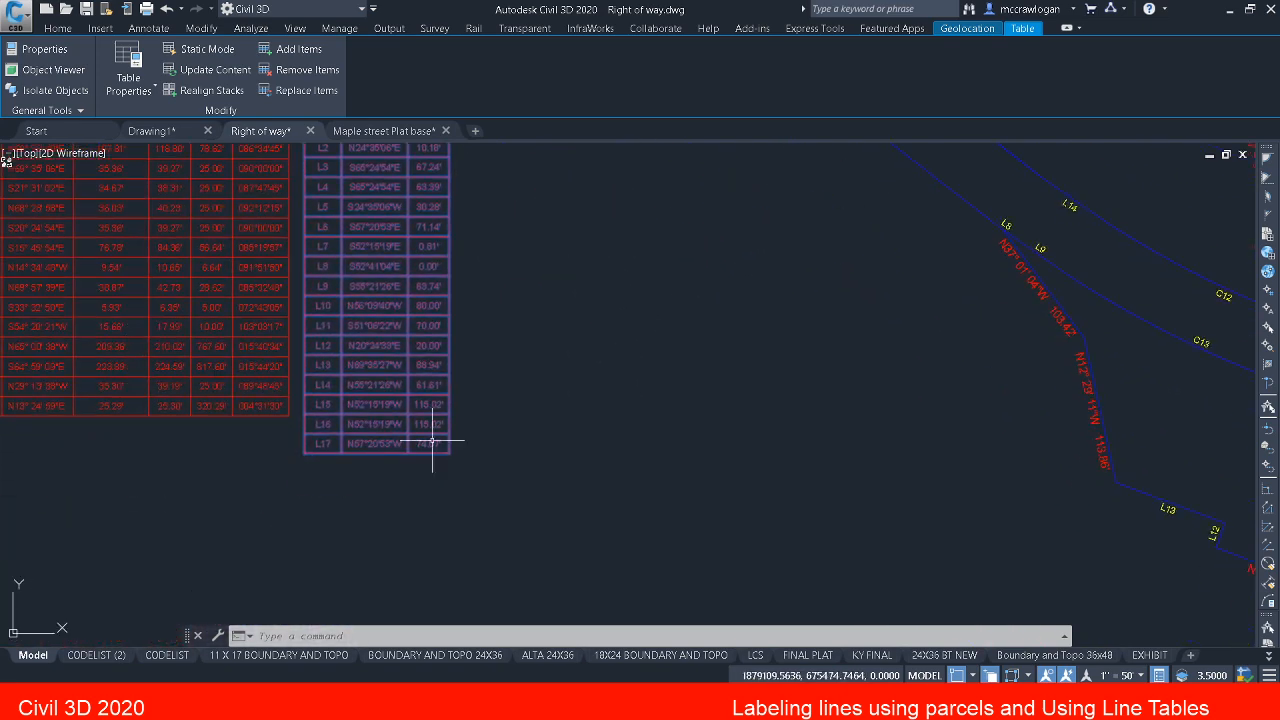
scroll(420, 440, "up", 2)
scroll(520, 370, "down", 4)
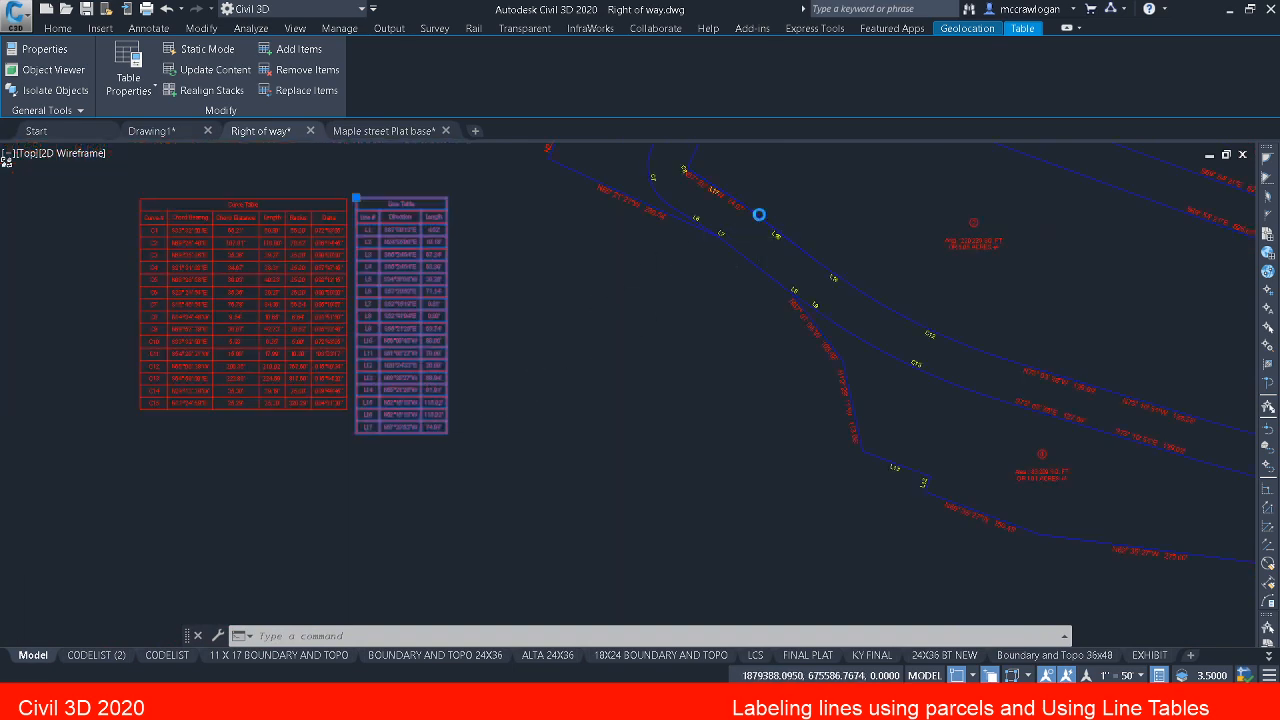
scroll(745, 212, "up", 5)
middle_click_drag(736, 219, 701, 343)
Step: Erase the leftover N57° 20' 53"W 74.07' label overlapping tag L17
key("Escape")
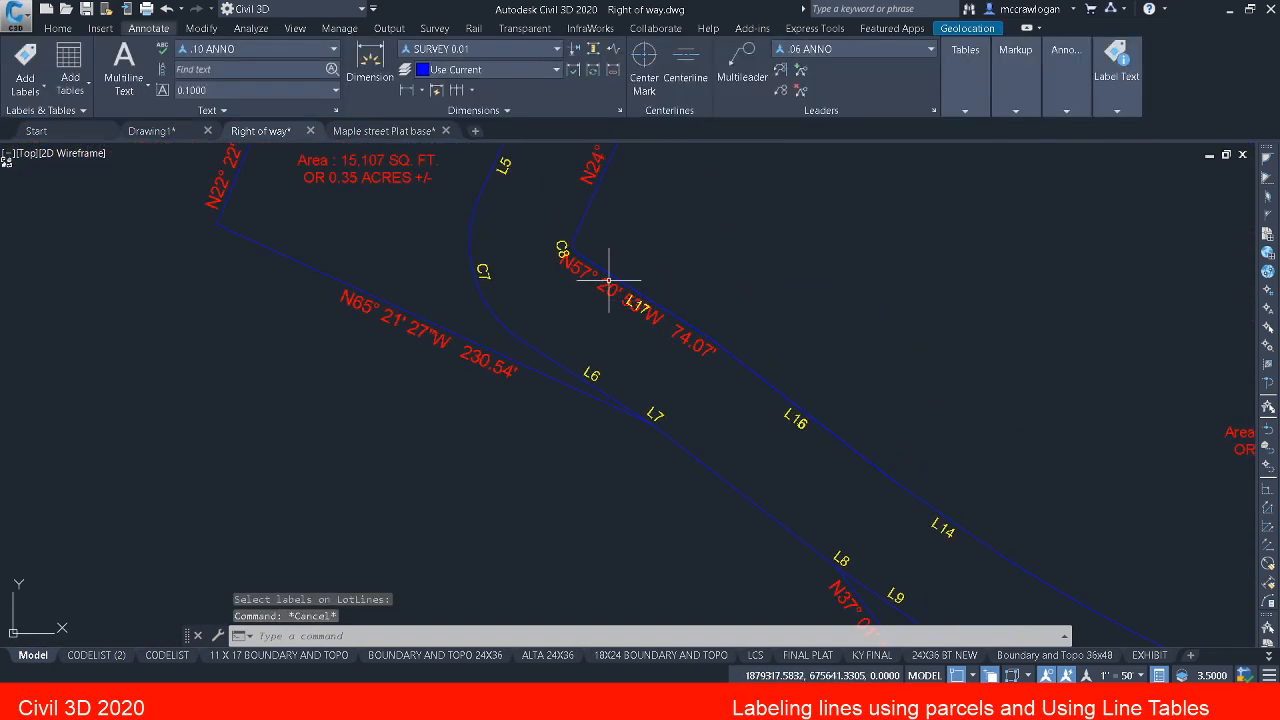
left_click(595, 275)
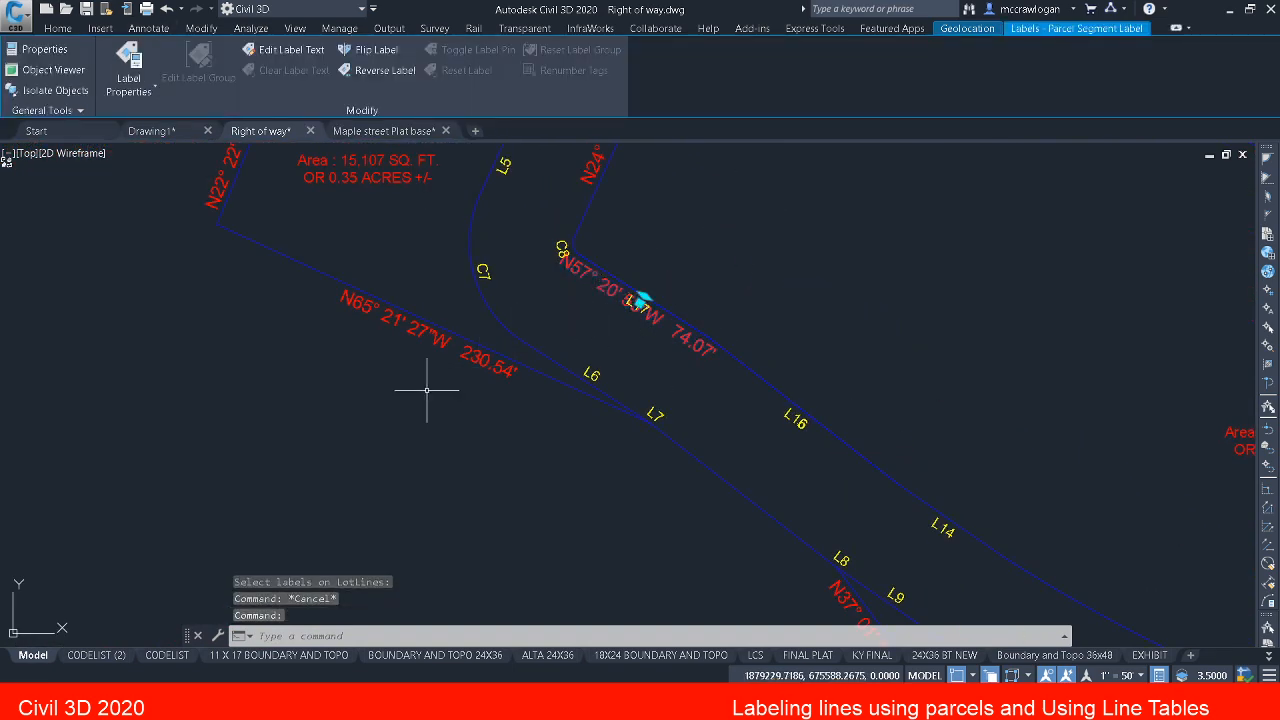
key("Delete")
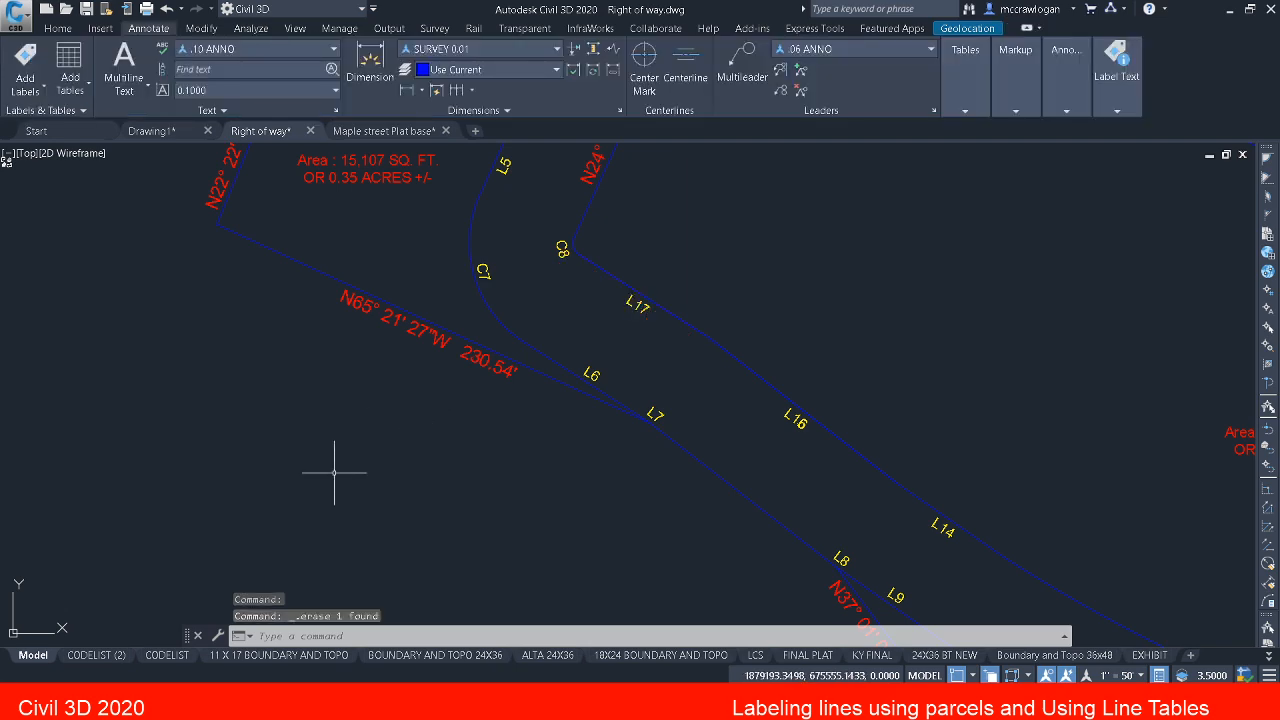
scroll(520, 440, "down", 5)
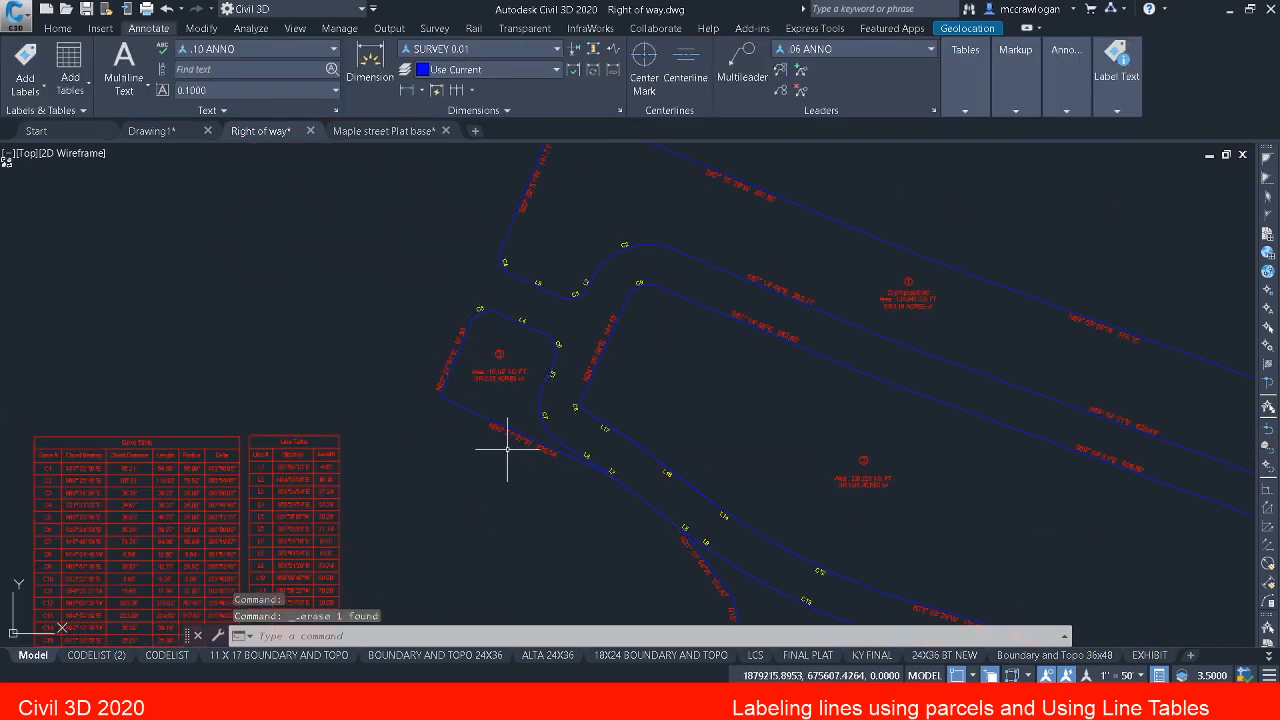
Step: Save the right-of-way drawing with its completed parcel tags and tables
key("Escape")
scroll(565, 437, "down", 3)
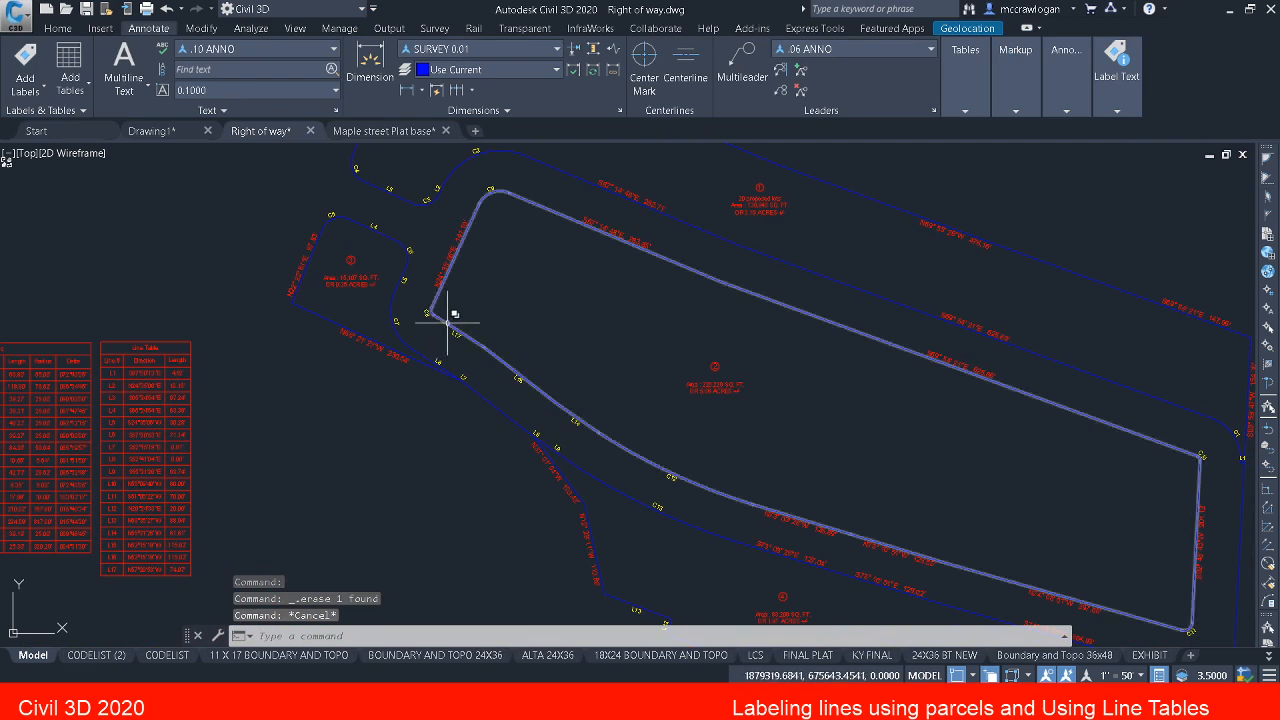
scroll(445, 315, "down", 2)
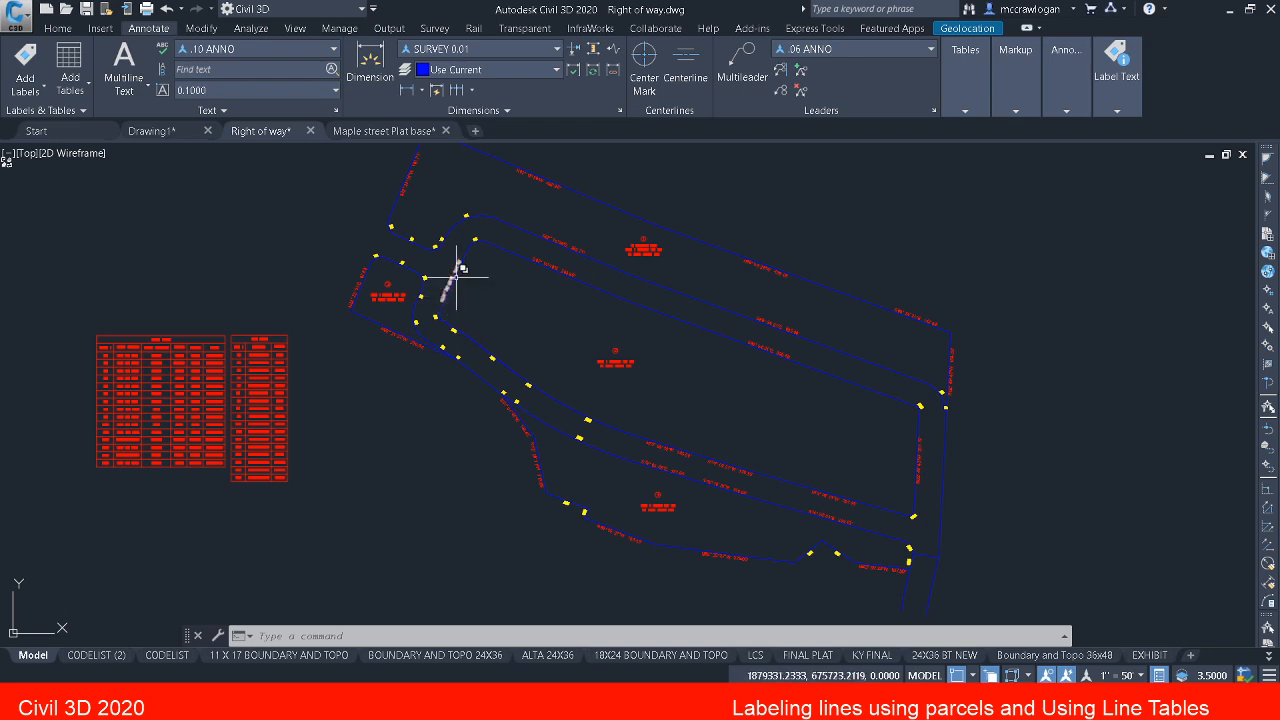
scroll(452, 258, "up", 2)
mouse_move(461, 270)
middle_mouse_down()
mouse_move(520, 380)
mouse_move(517, 363)
mouse_move(519, 467)
middle_mouse_up()
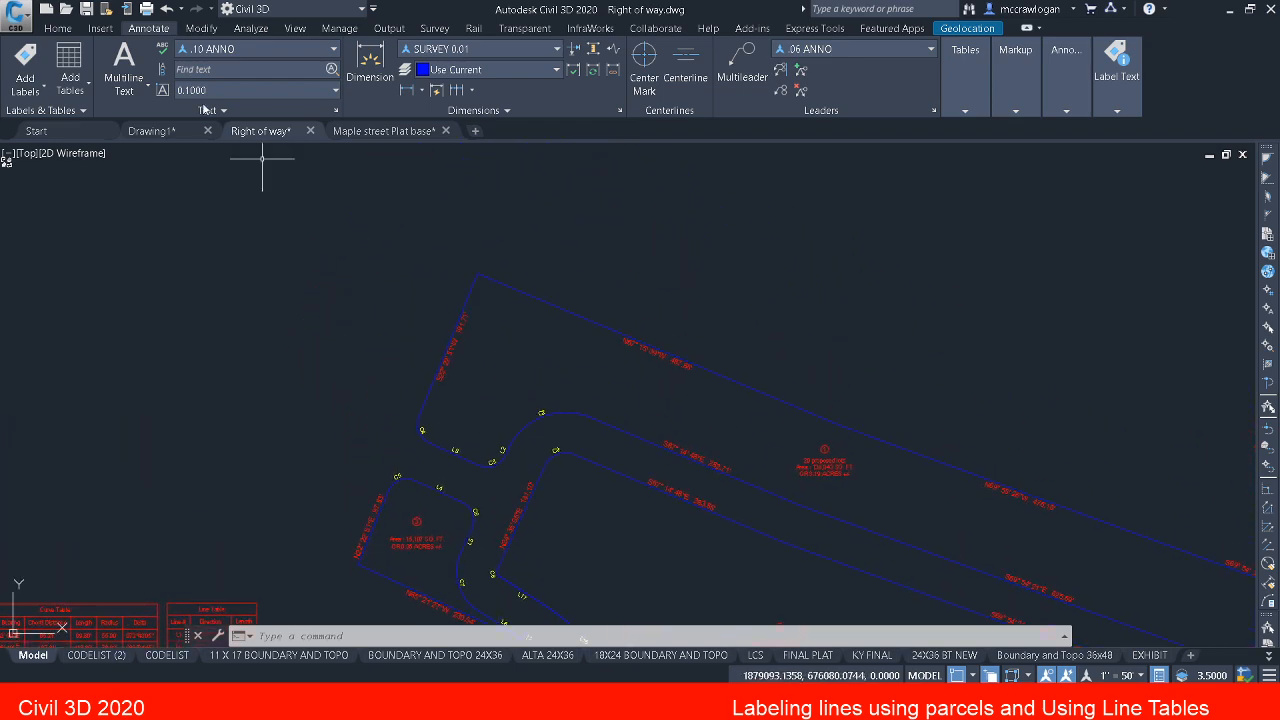
left_click(86, 9)
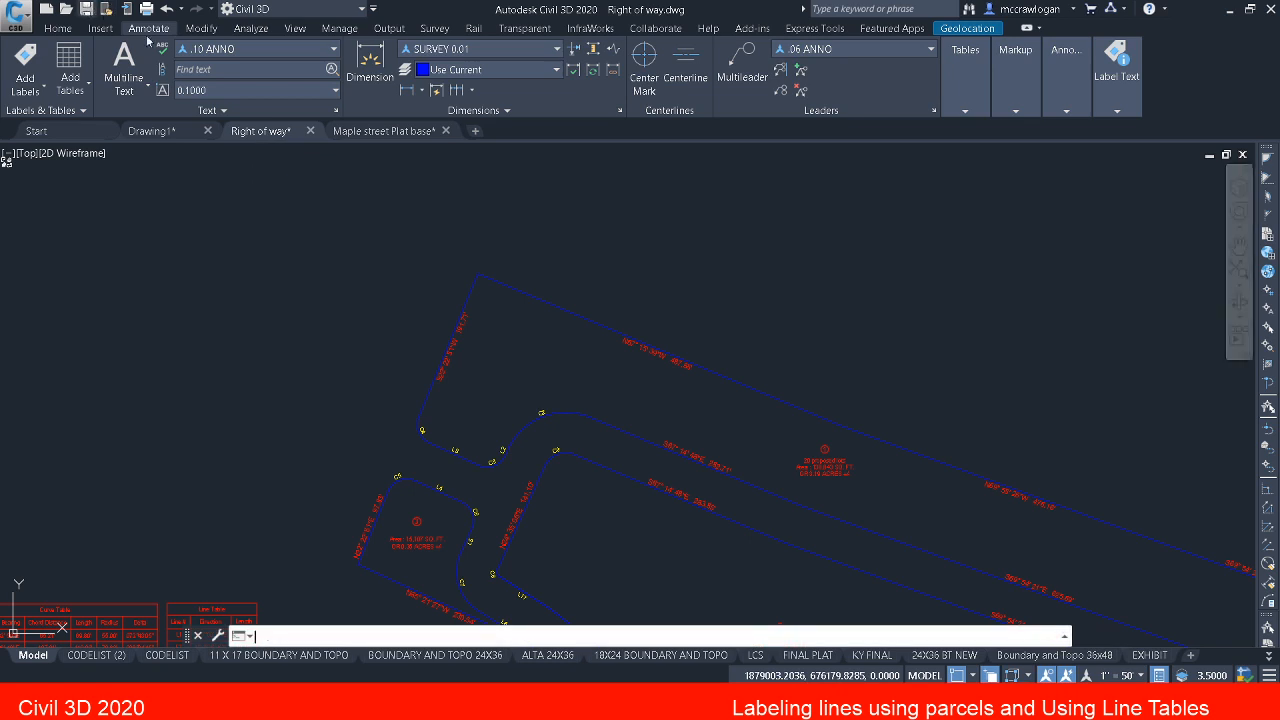
middle_click_drag(422, 326, 331, 266)
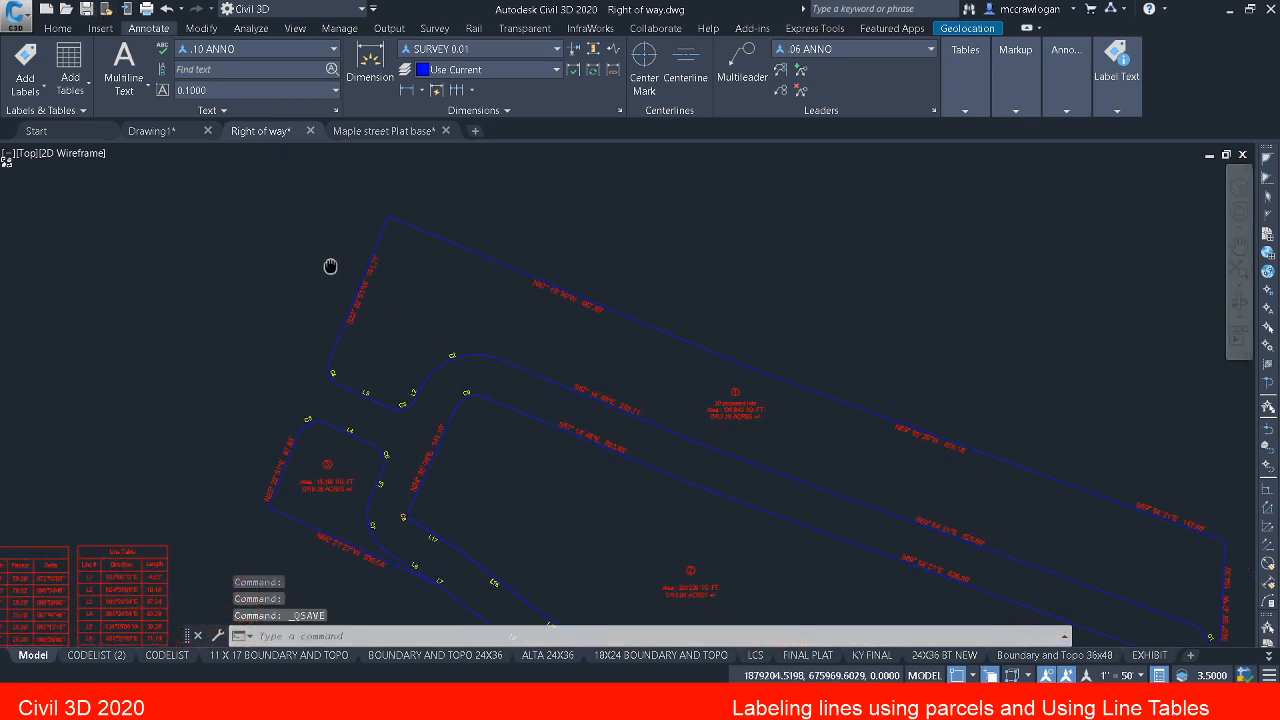
scroll(380, 251, "up", 3)
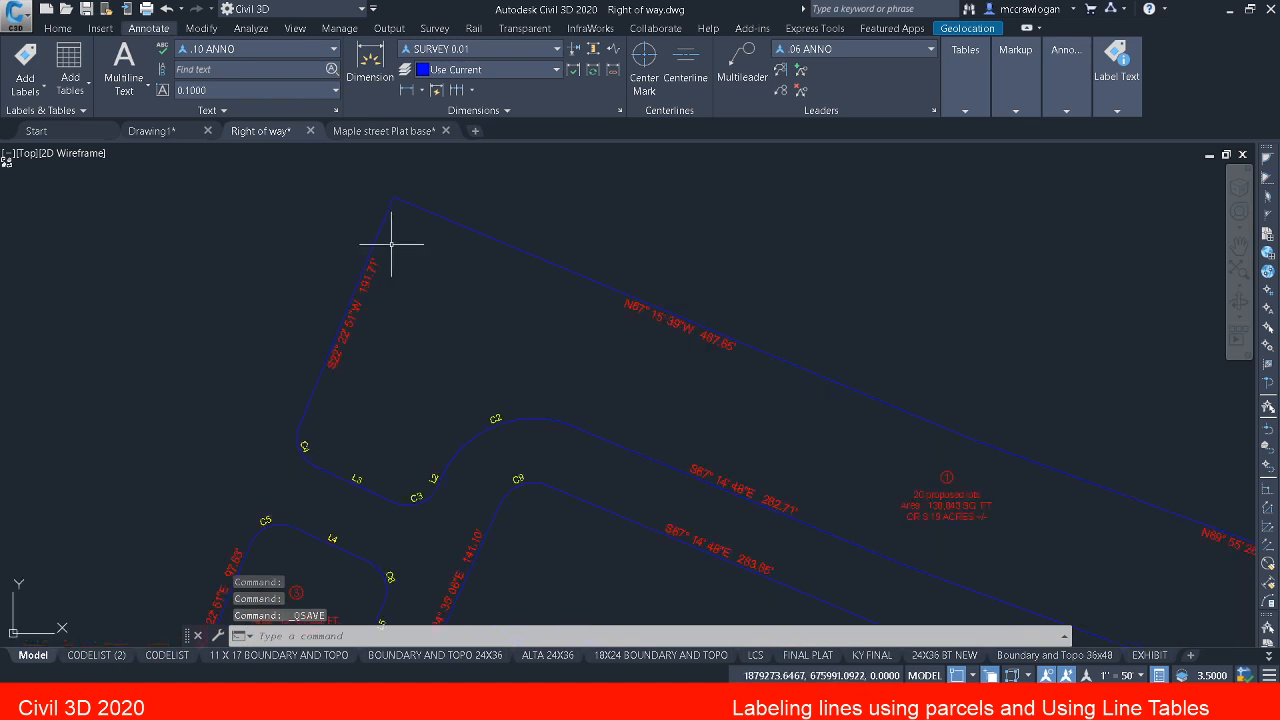
middle_click_drag(426, 263, 401, 254)
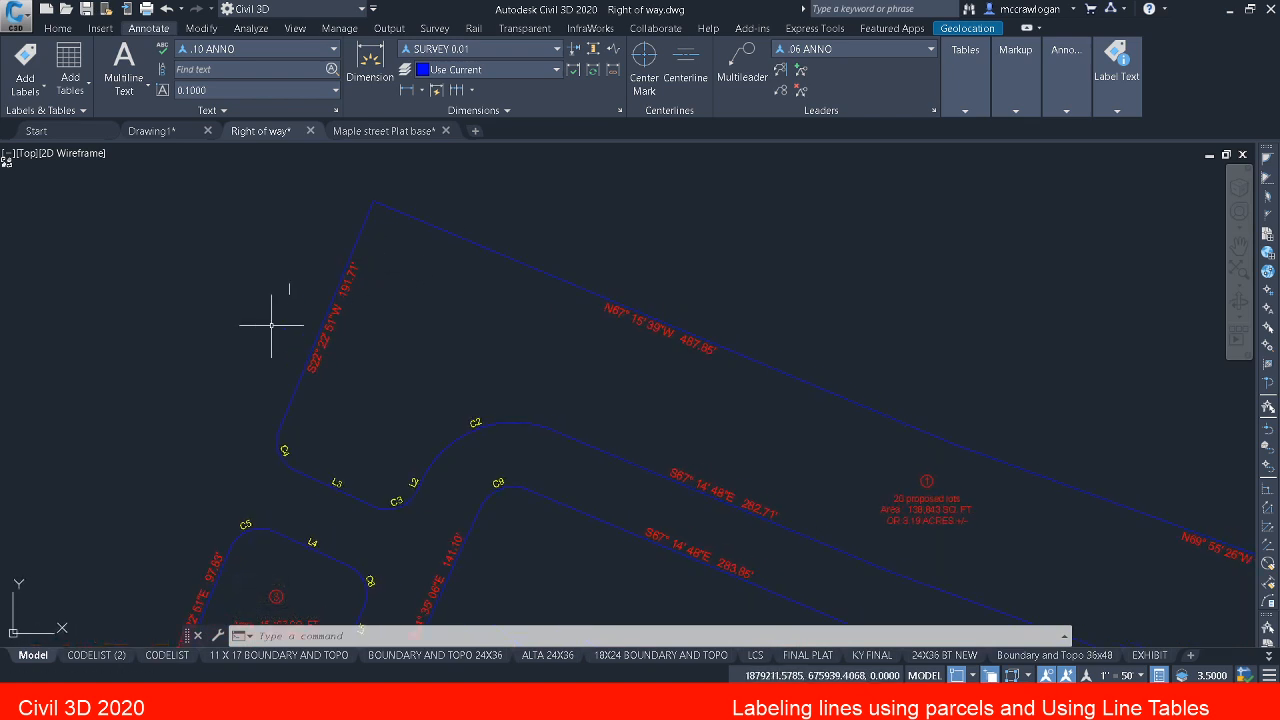
key("Escape")
type("pl")
key("Return")
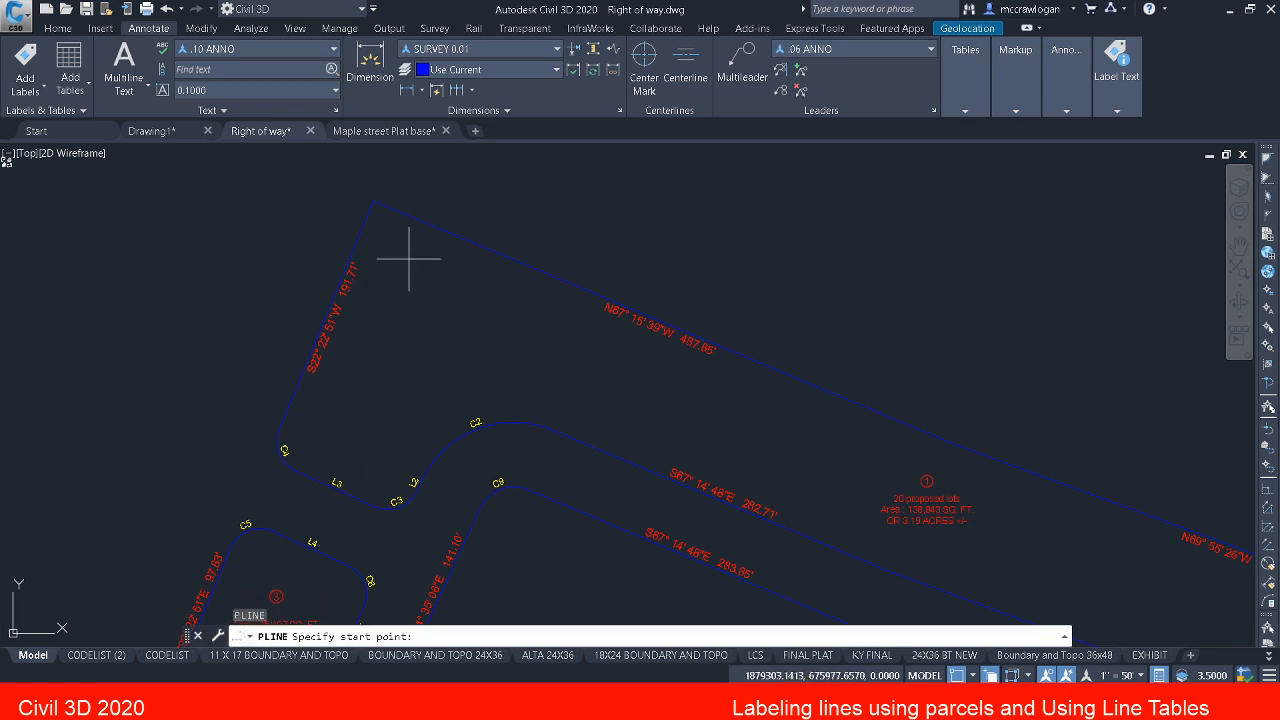
left_click(373, 200)
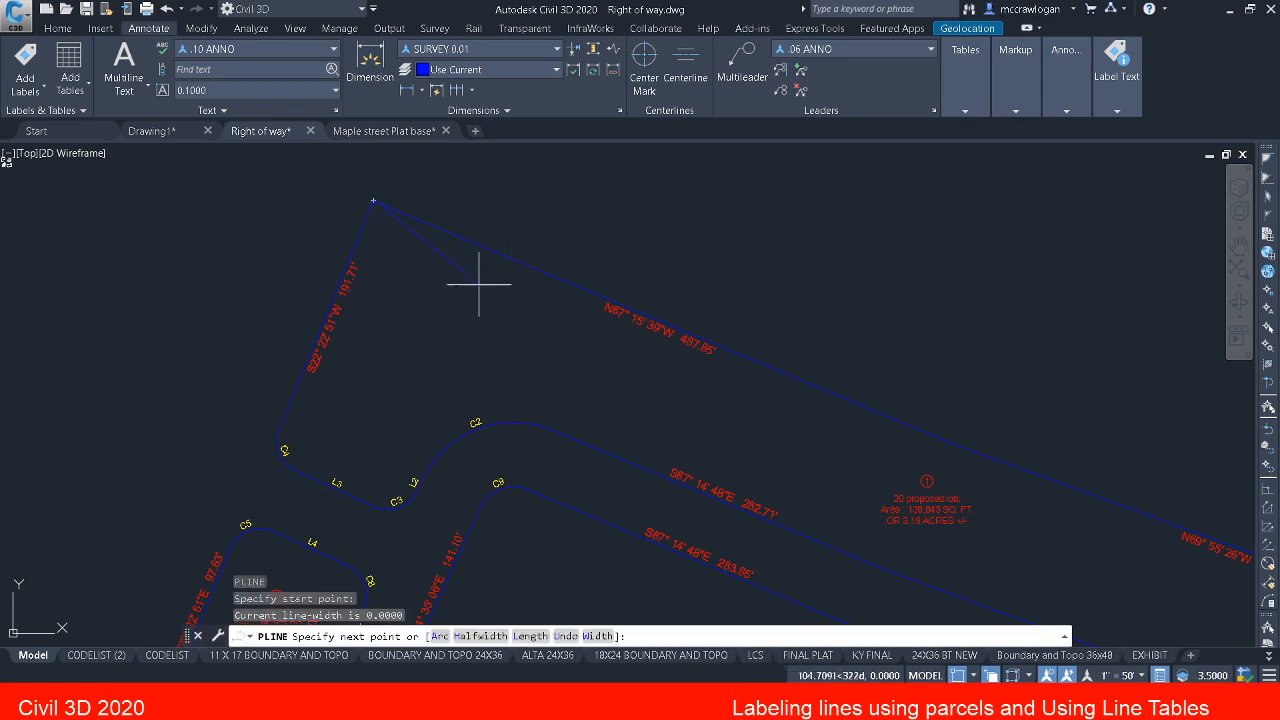
left_click(1267, 177)
scroll(733, 325, "up", 2)
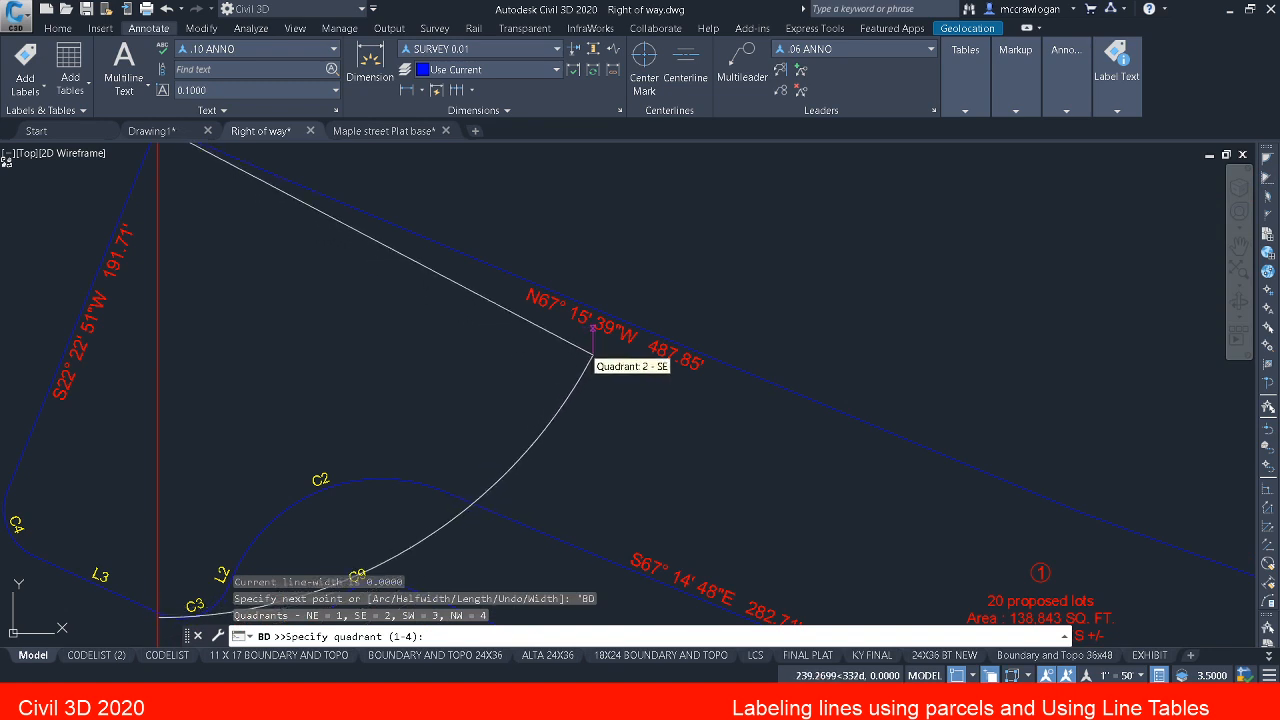
scroll(593, 353, "down", 2)
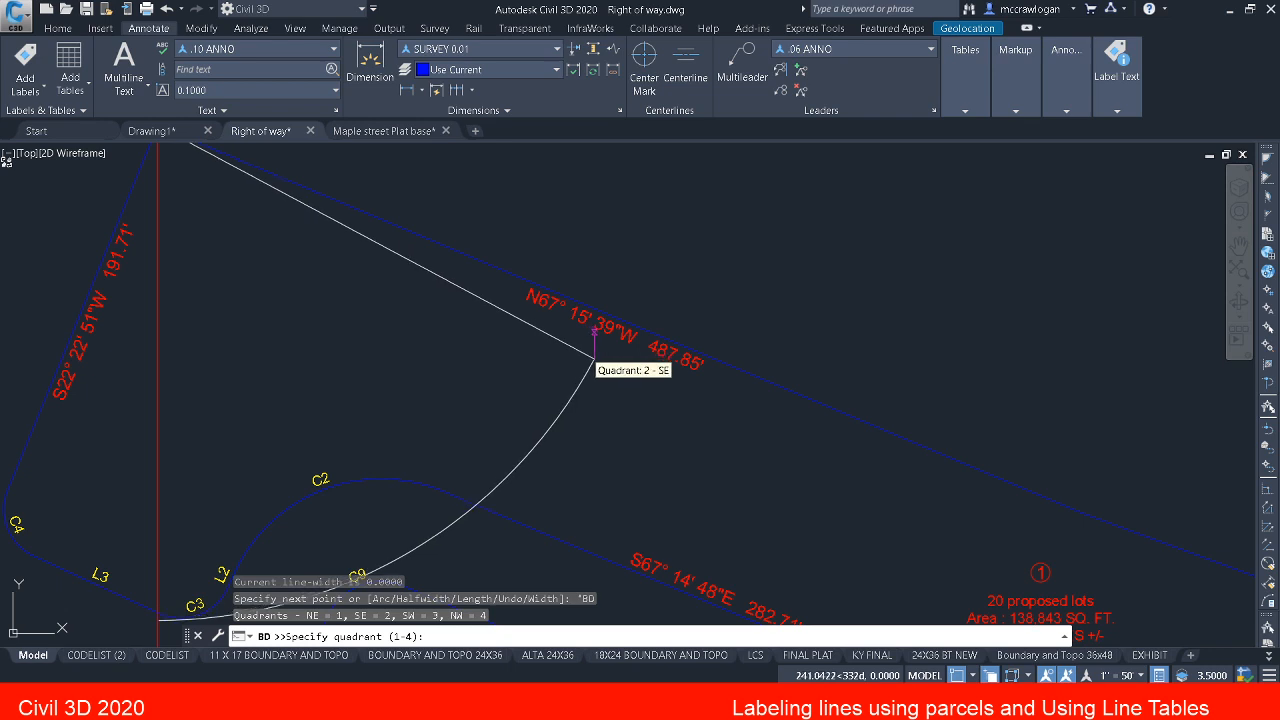
key("Escape")
key("Escape")
key("Escape")
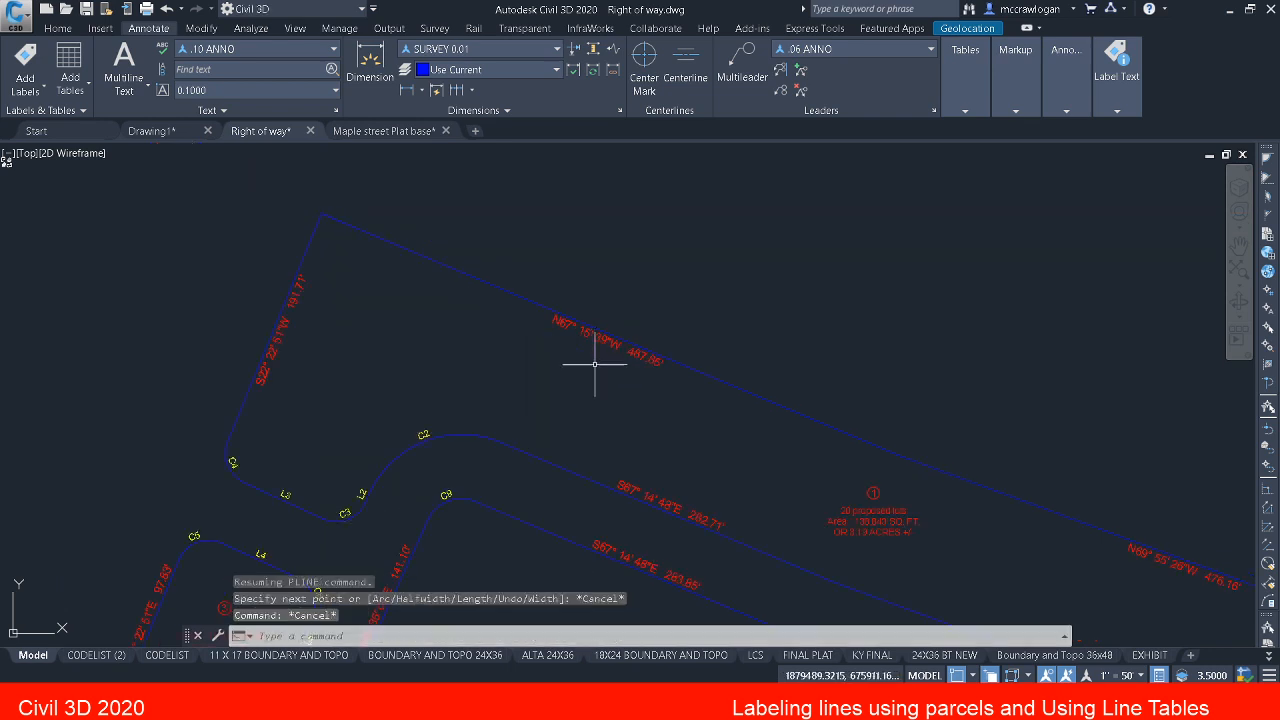
Step: Try to reverse the direction of parcel 1's boundary using its area label as the object
middle_click_drag(753, 466, 593, 341)
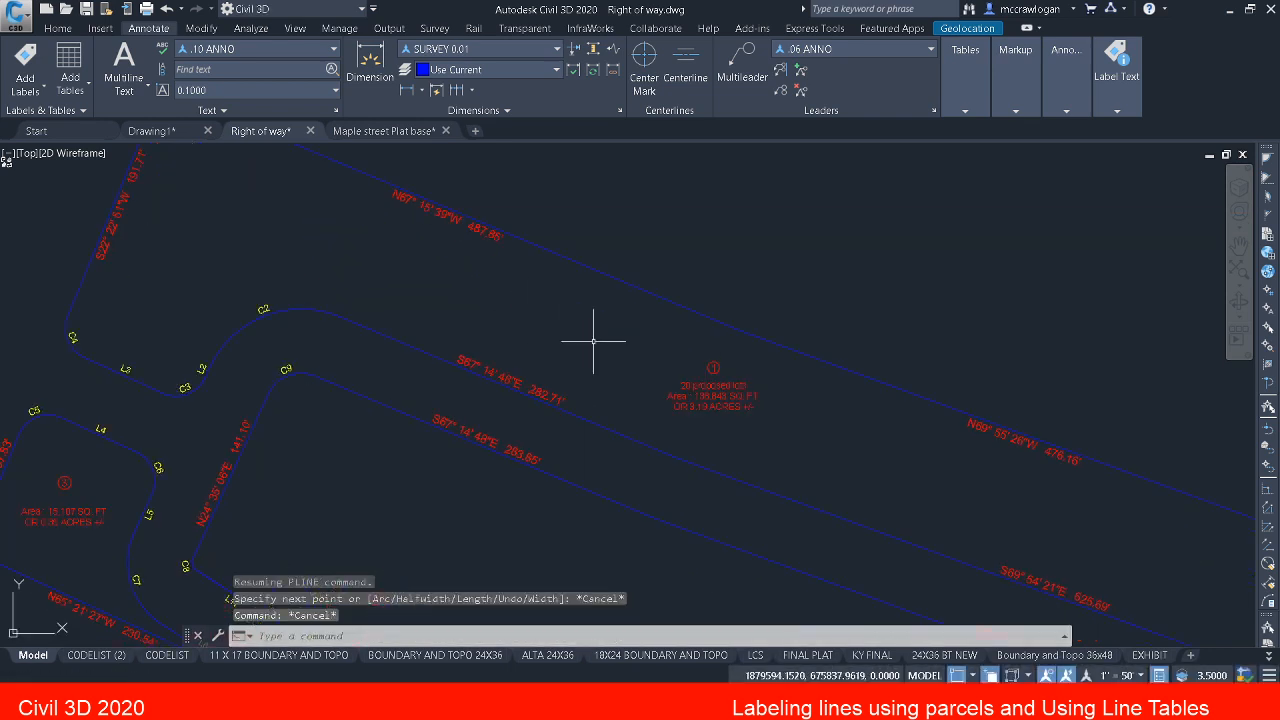
left_click(720, 395)
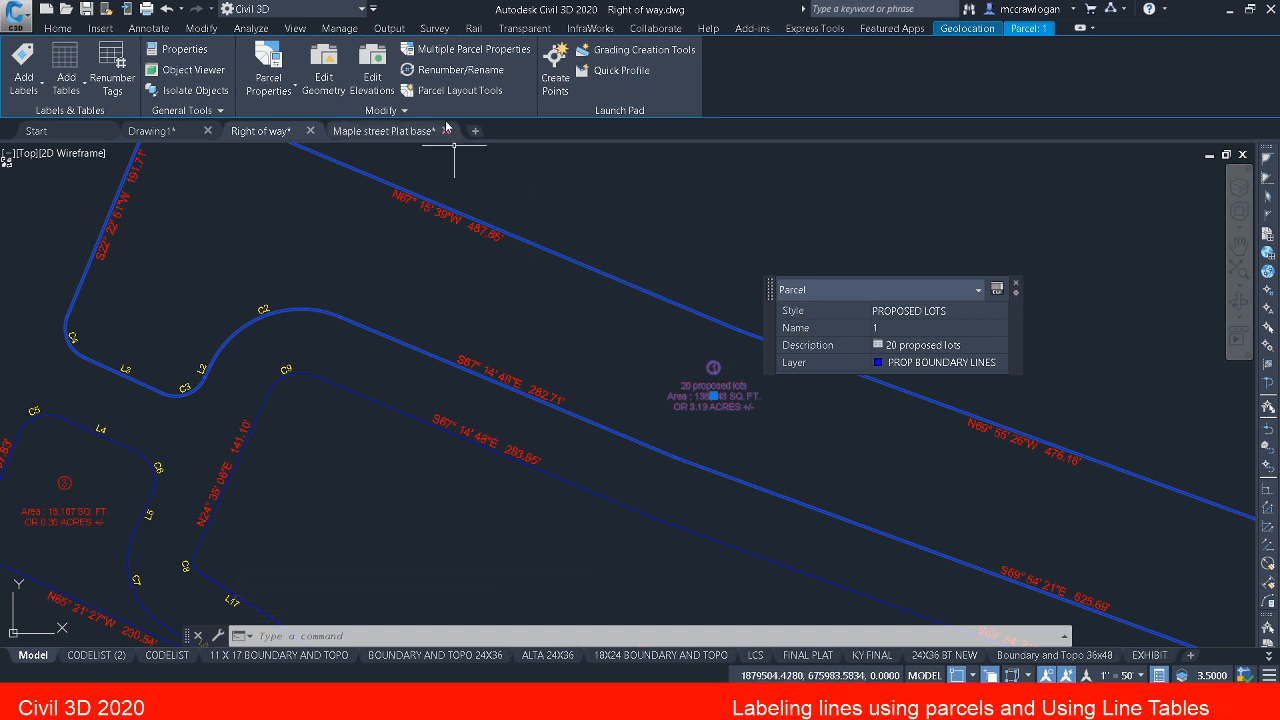
left_click(326, 72)
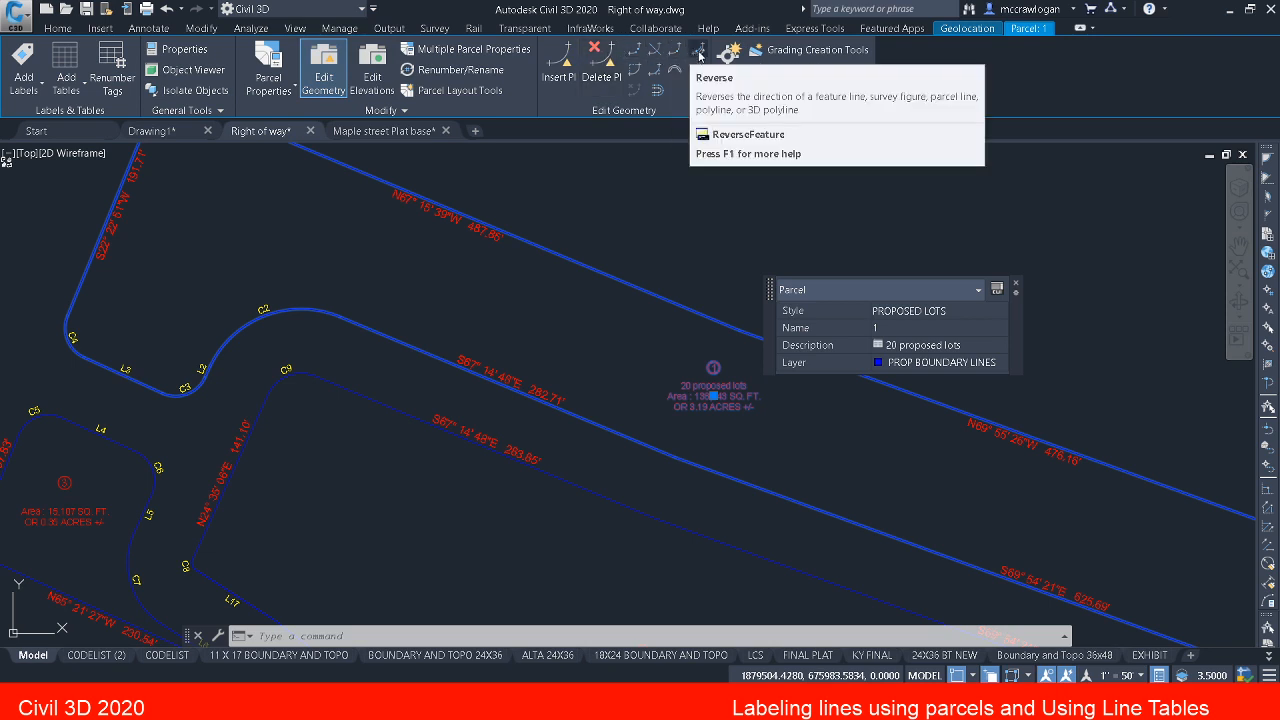
left_click(699, 53)
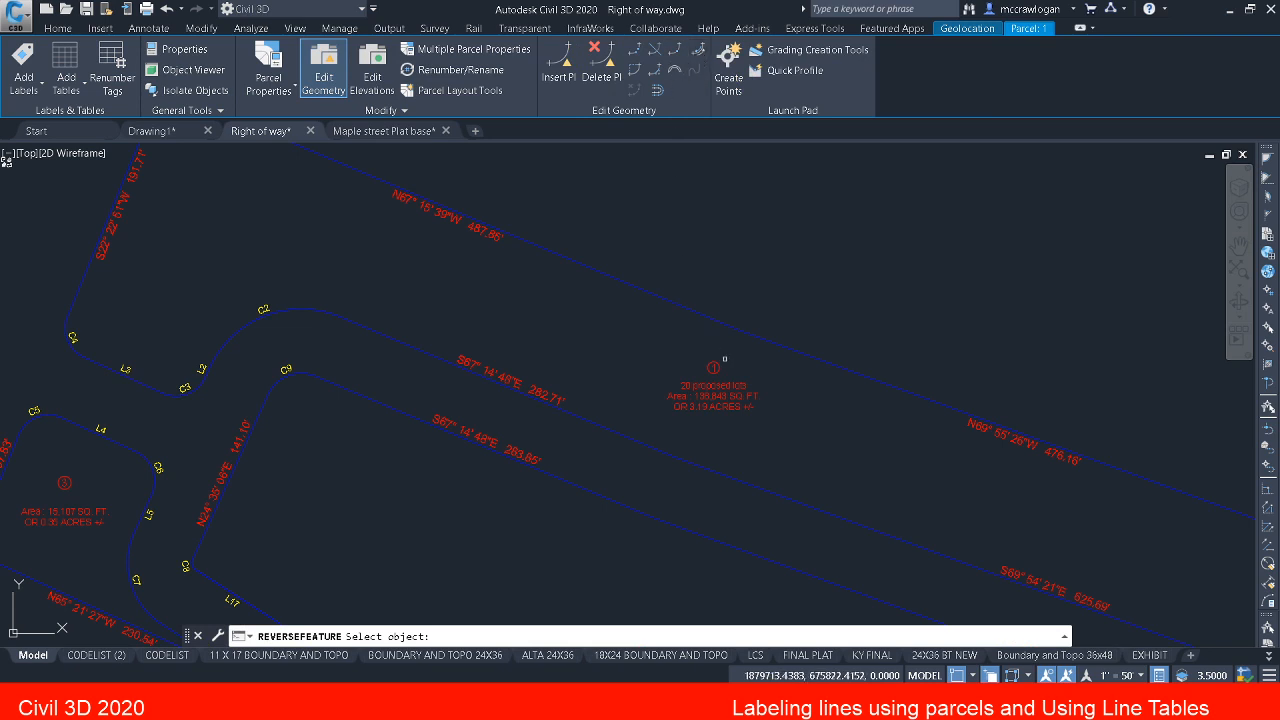
left_click(706, 382)
left_click(706, 382)
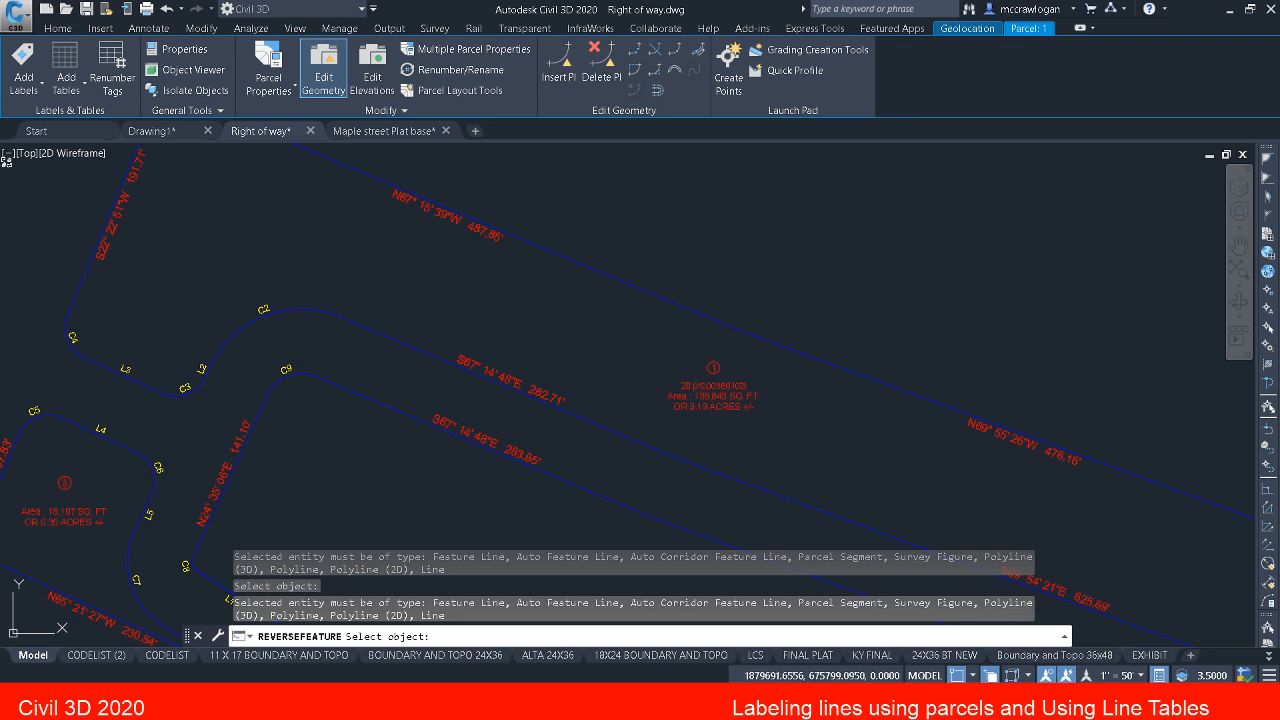
key("Return")
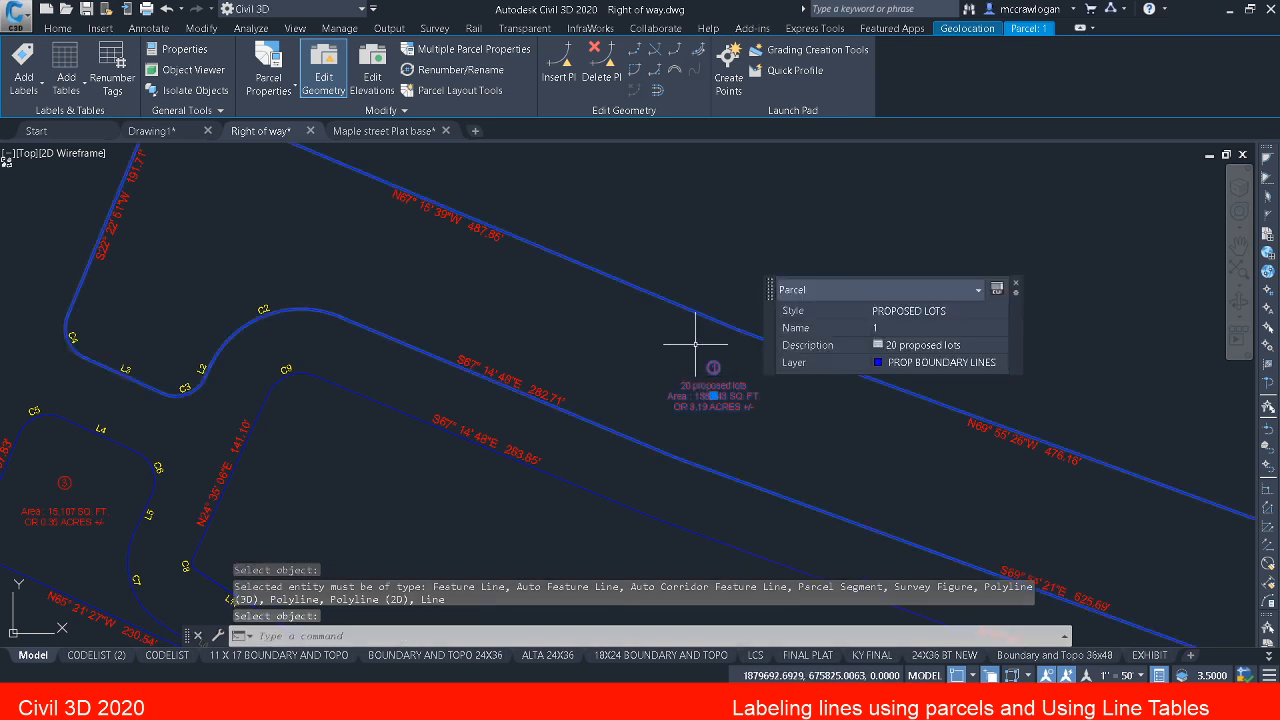
key("Escape")
Step: Select parcel 1's boundary segment along its northern edge and bring up its geometry editing tools
left_click(682, 306)
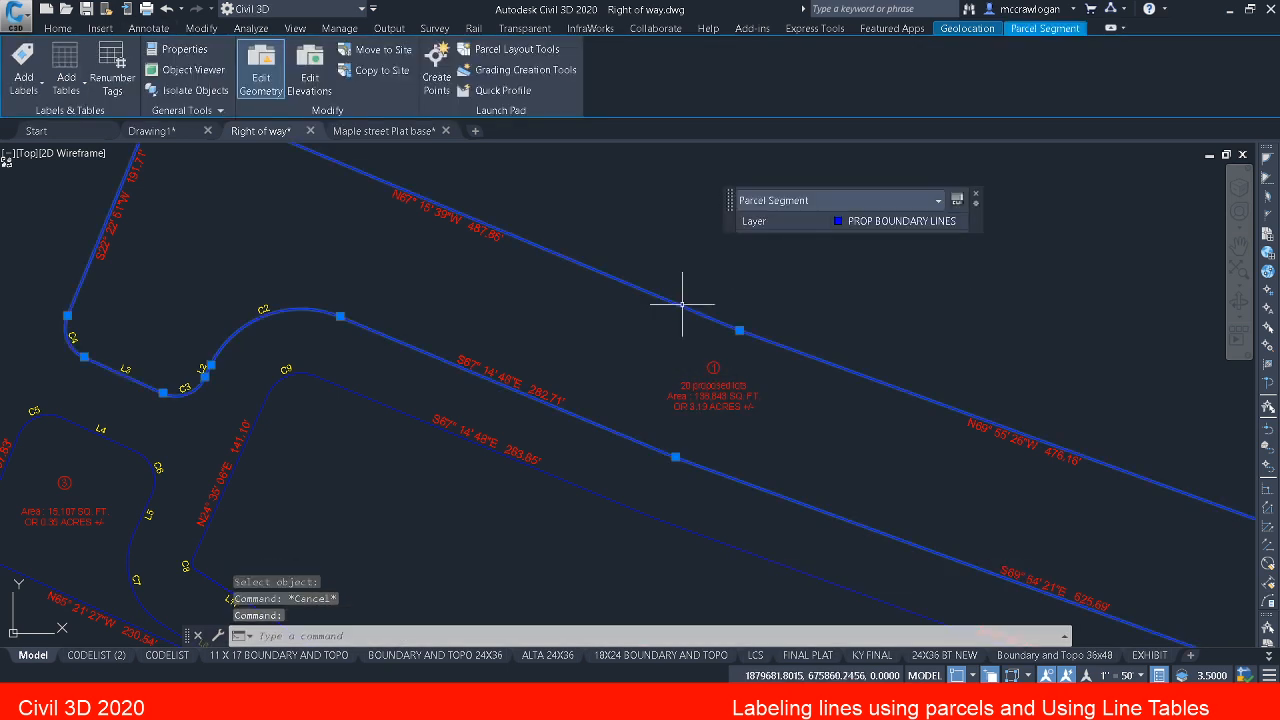
left_click(277, 78)
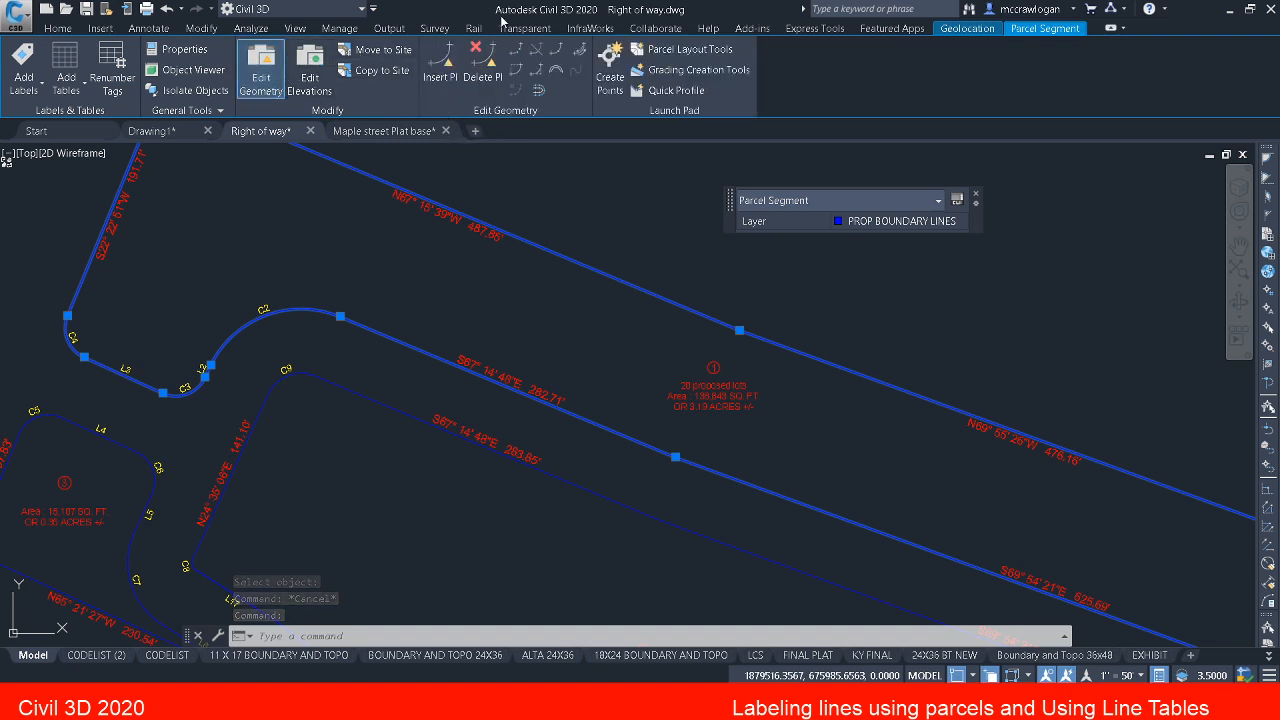
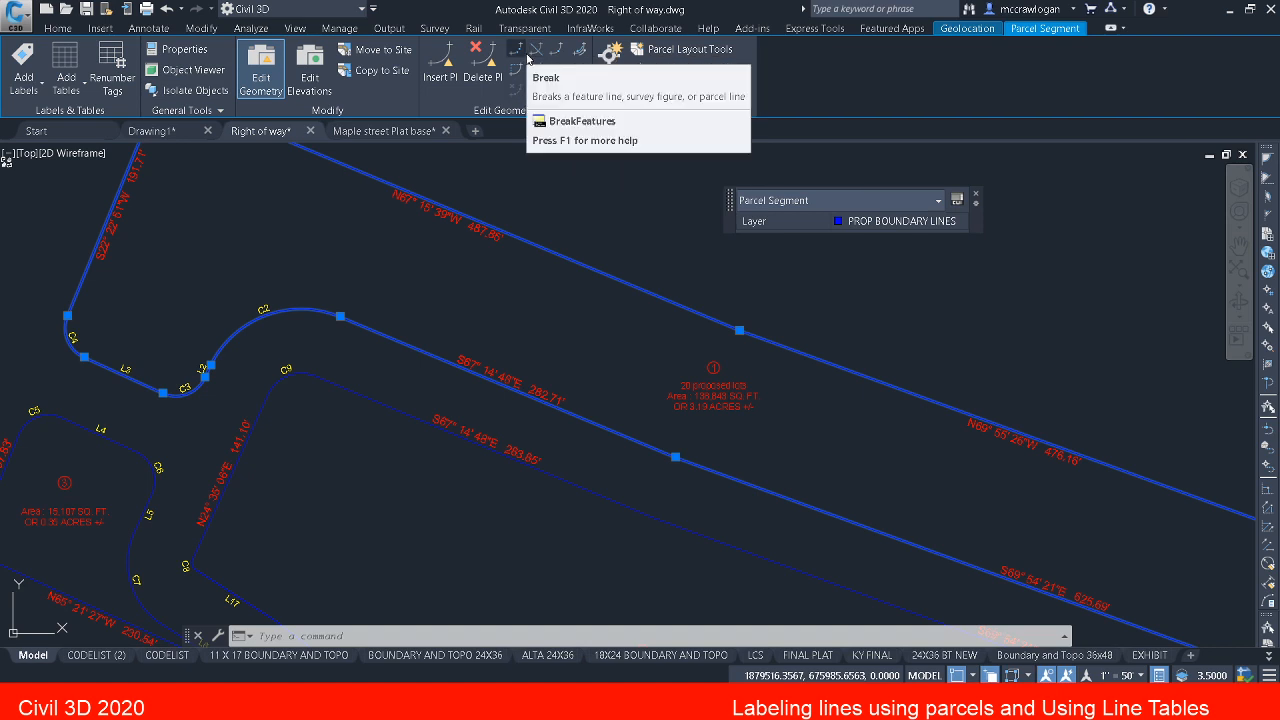
Step: Reverse the direction of parcel 1's selected boundary segment
left_click(580, 50)
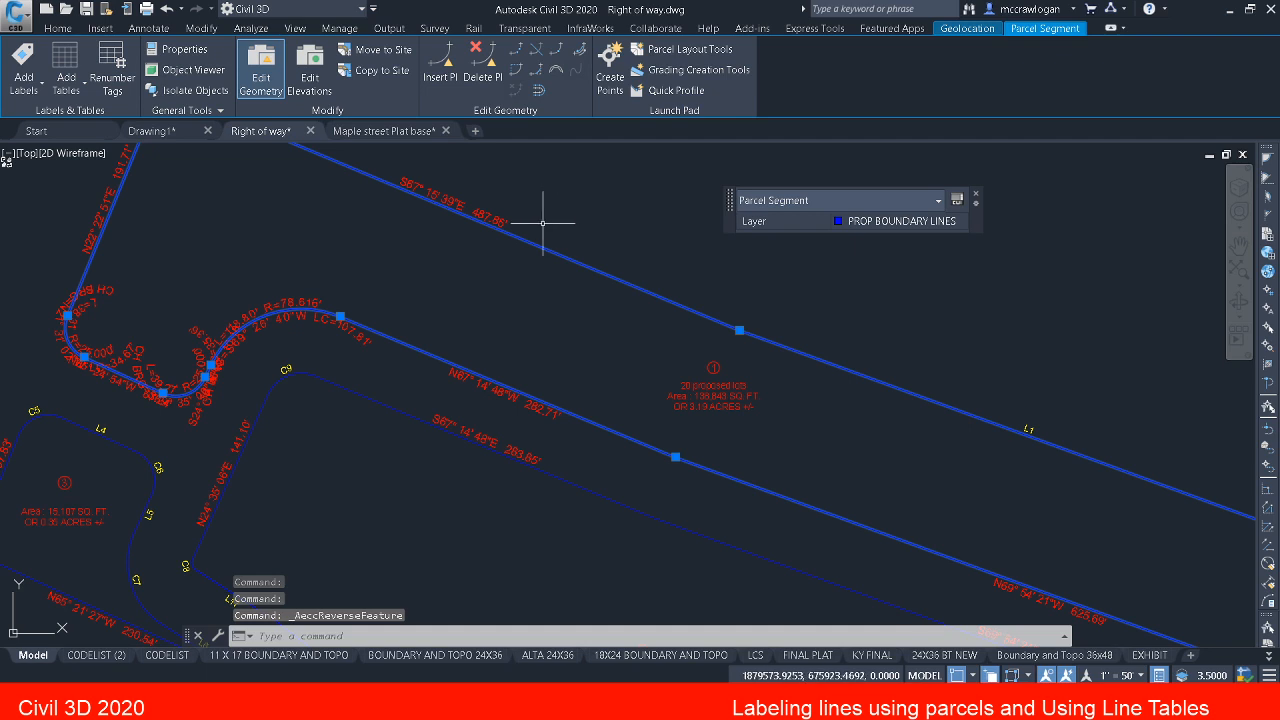
middle_click_drag(452, 364, 570, 422)
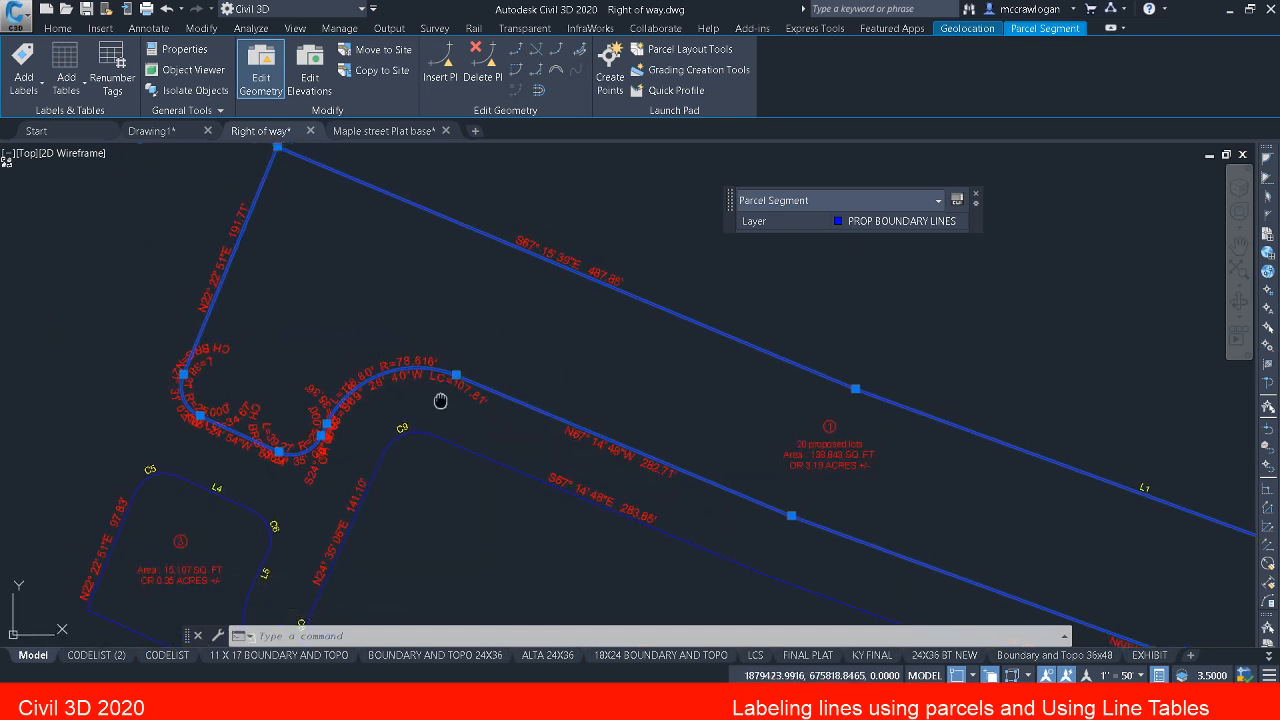
middle_click_drag(443, 400, 363, 347)
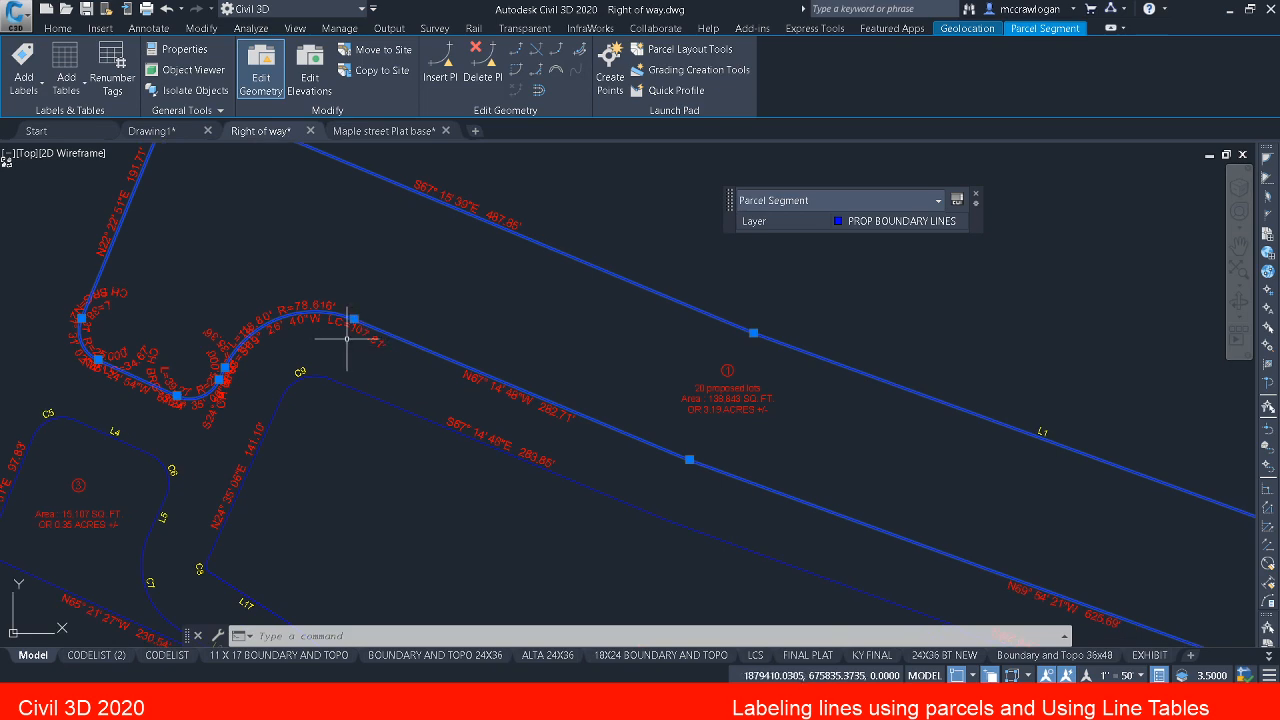
Step: Check parcel 1's labels along the reversed boundary against the curve and line tables, and clear the selection
scroll(340, 346, "down", 2)
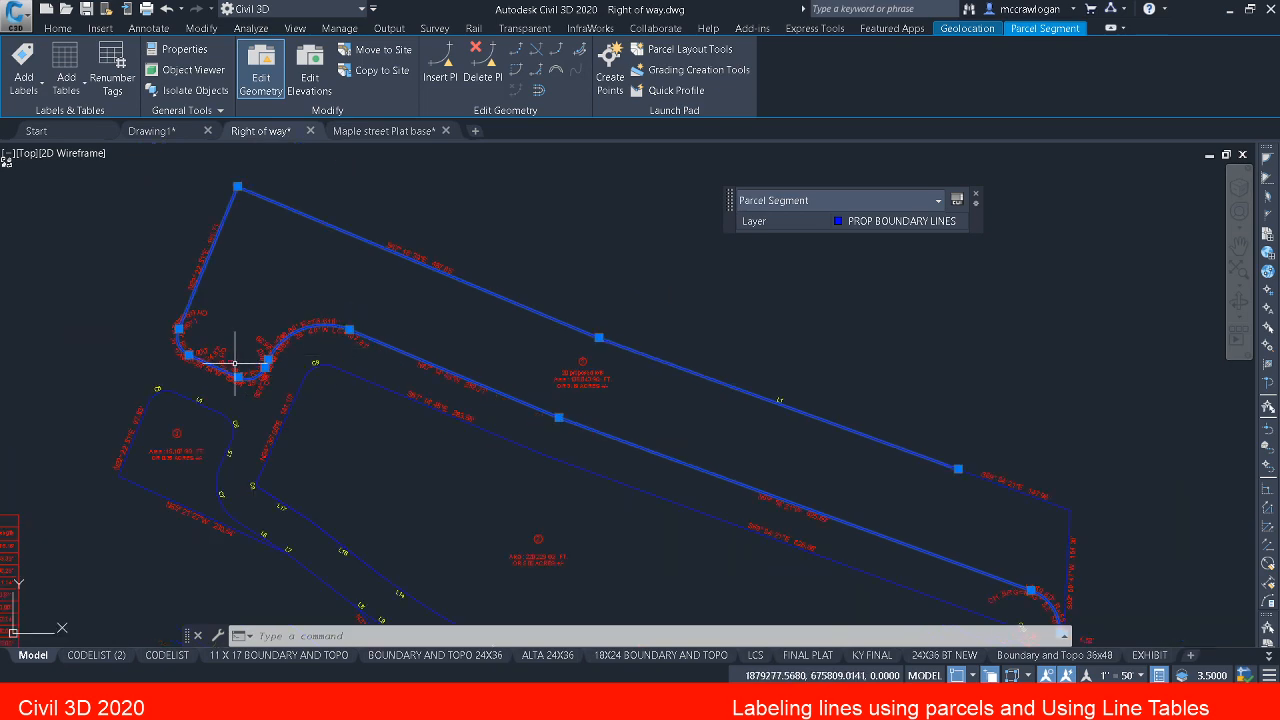
scroll(208, 355, "up", 2)
scroll(300, 305, "down", 2)
mouse_move(236, 340)
middle_mouse_down()
mouse_move(300, 305)
mouse_move(404, 289)
middle_mouse_up()
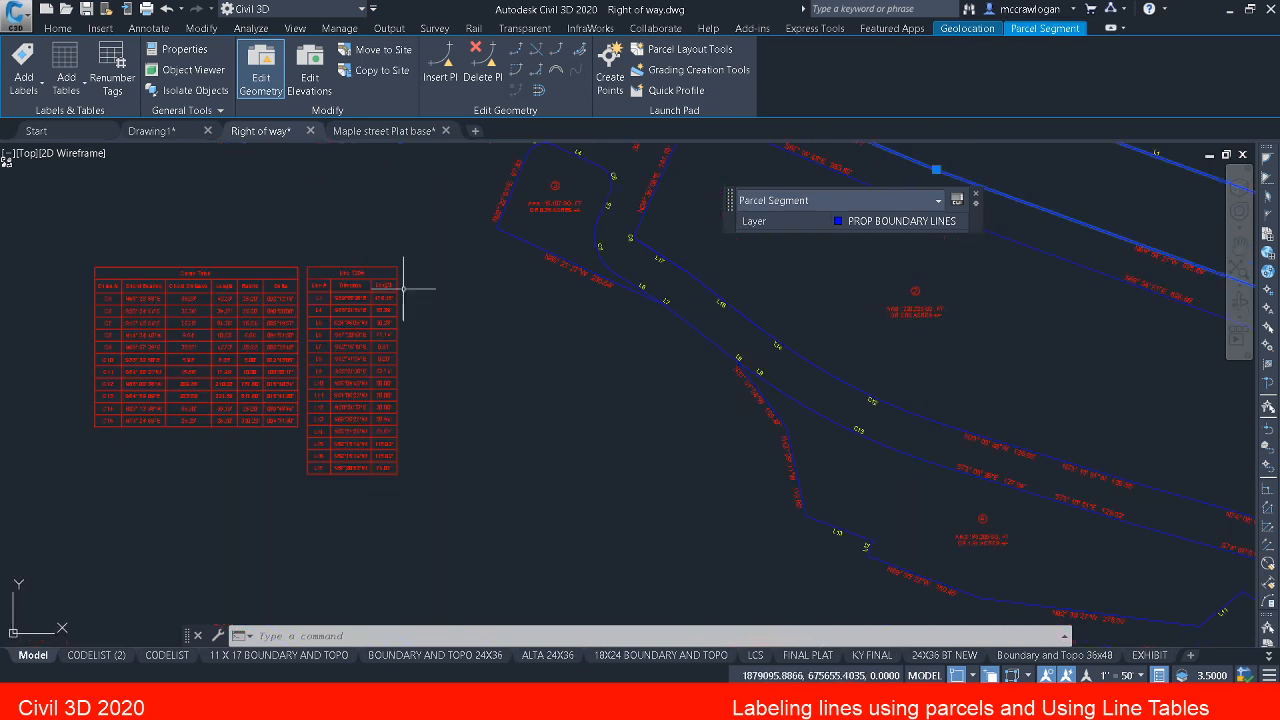
scroll(111, 334, "up", 3)
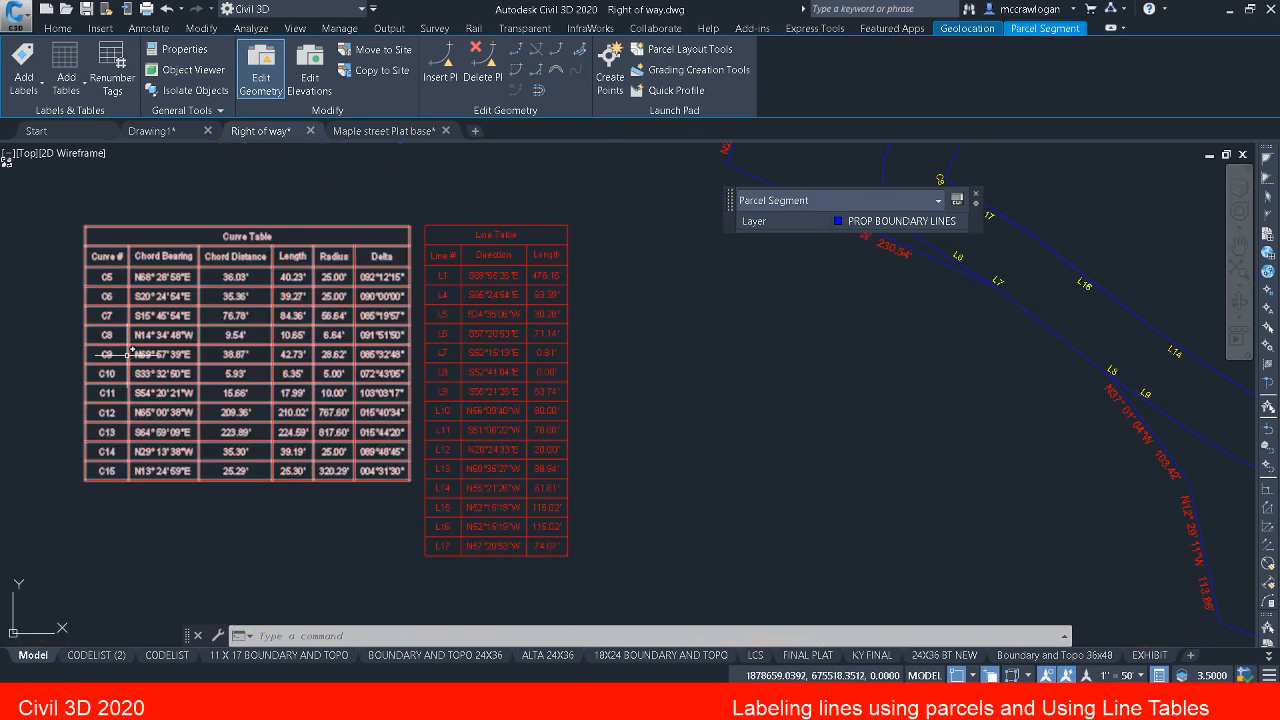
scroll(106, 326, "down", 4)
scroll(445, 228, "up", 3)
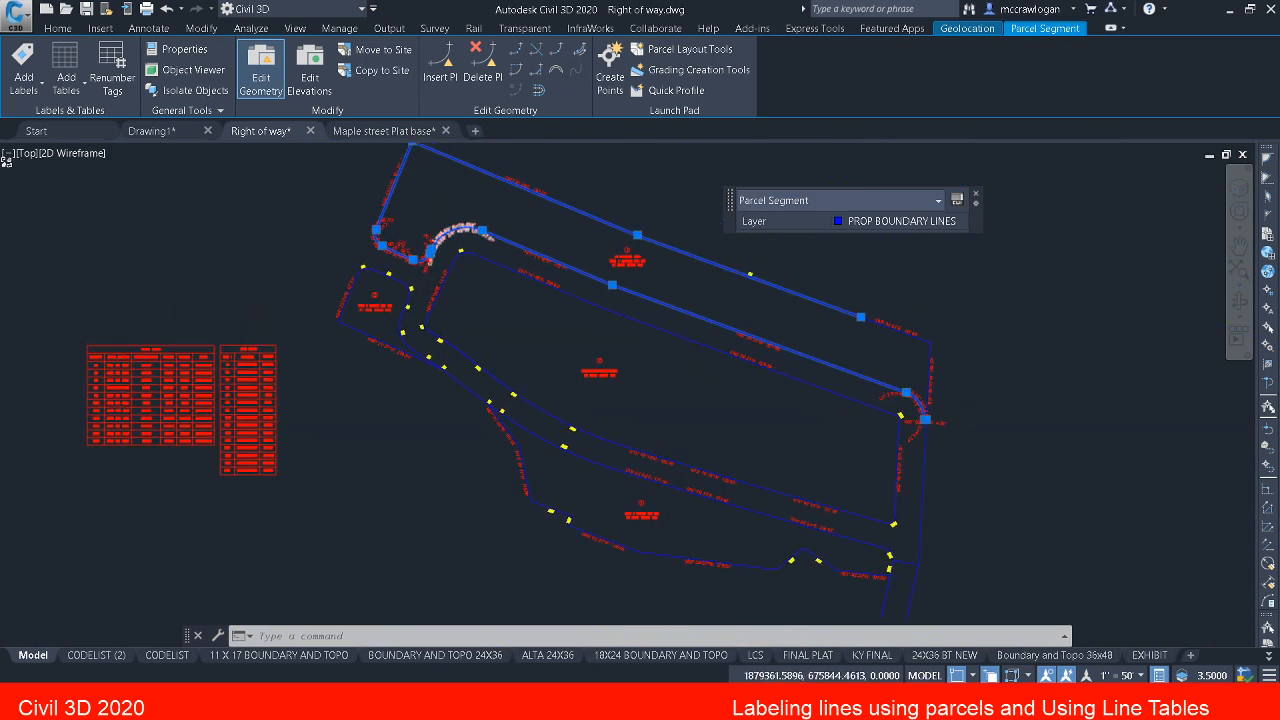
key("Escape")
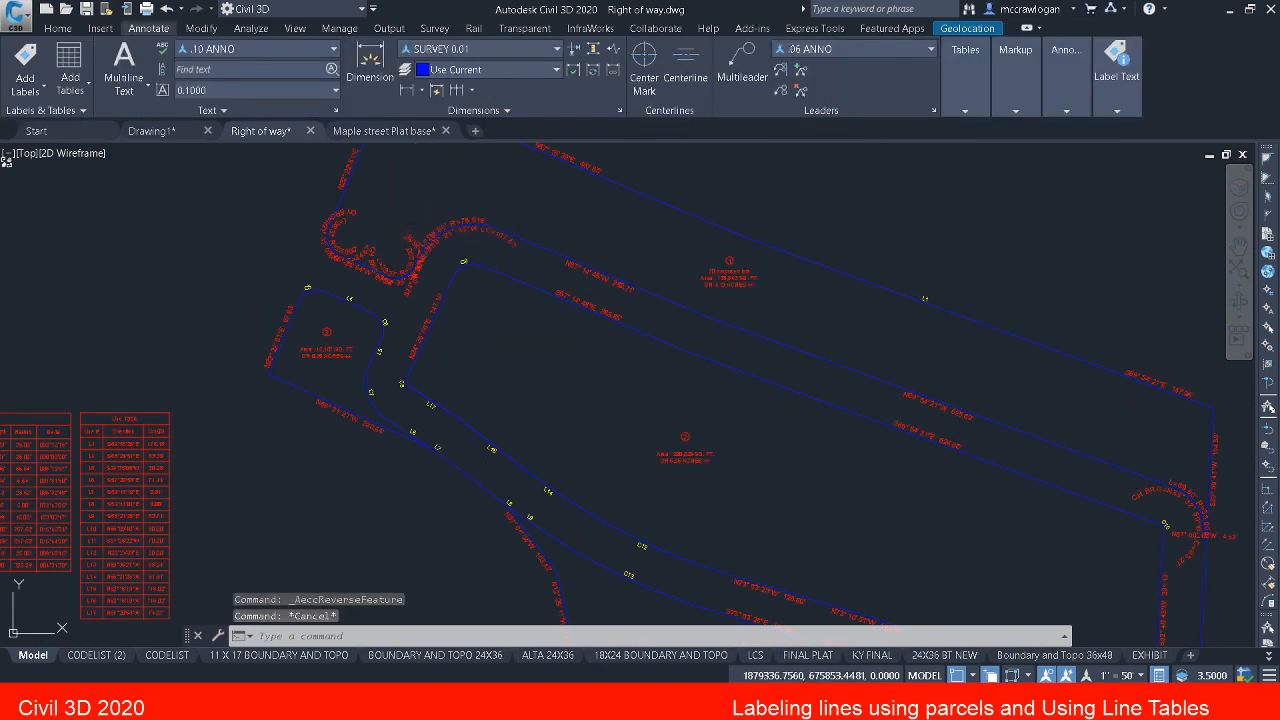
Step: Set the curve label style of all parcel segment labels to RAD LENGTH OVER CH. BRG AND DIST Boundary TXT.Tag.1
left_click(437, 225)
right_click(437, 225)
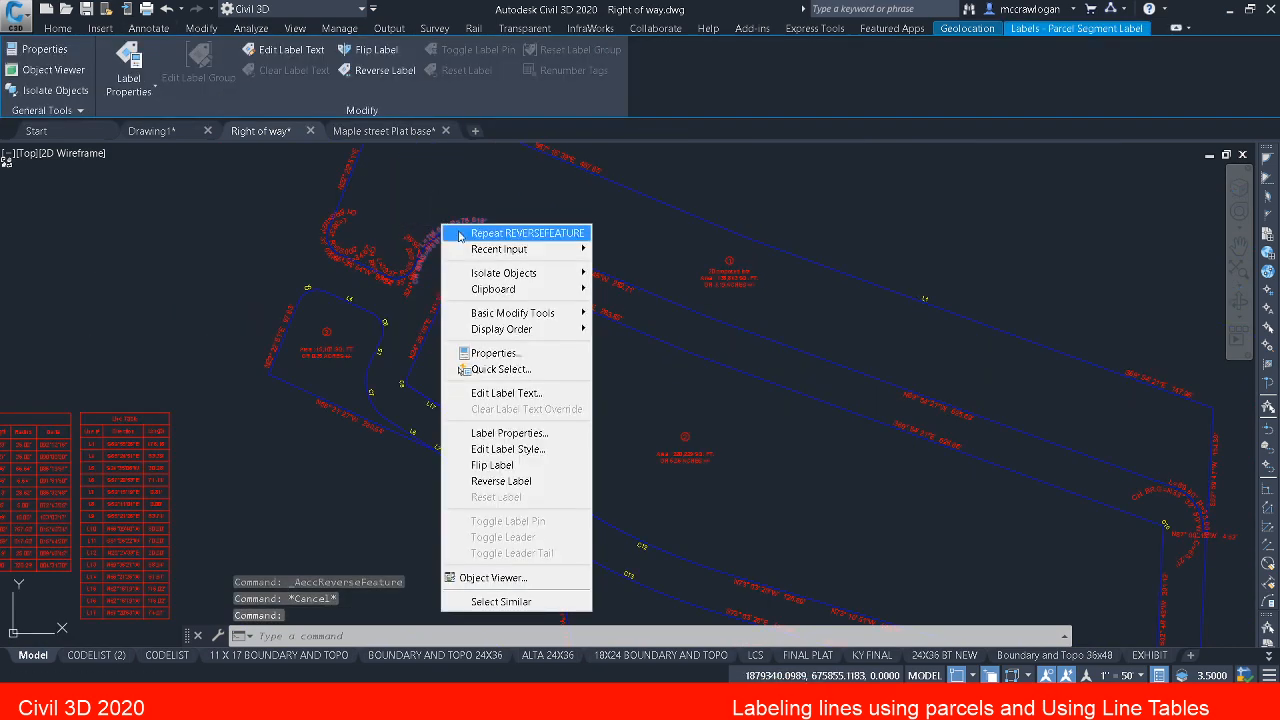
left_click(504, 606)
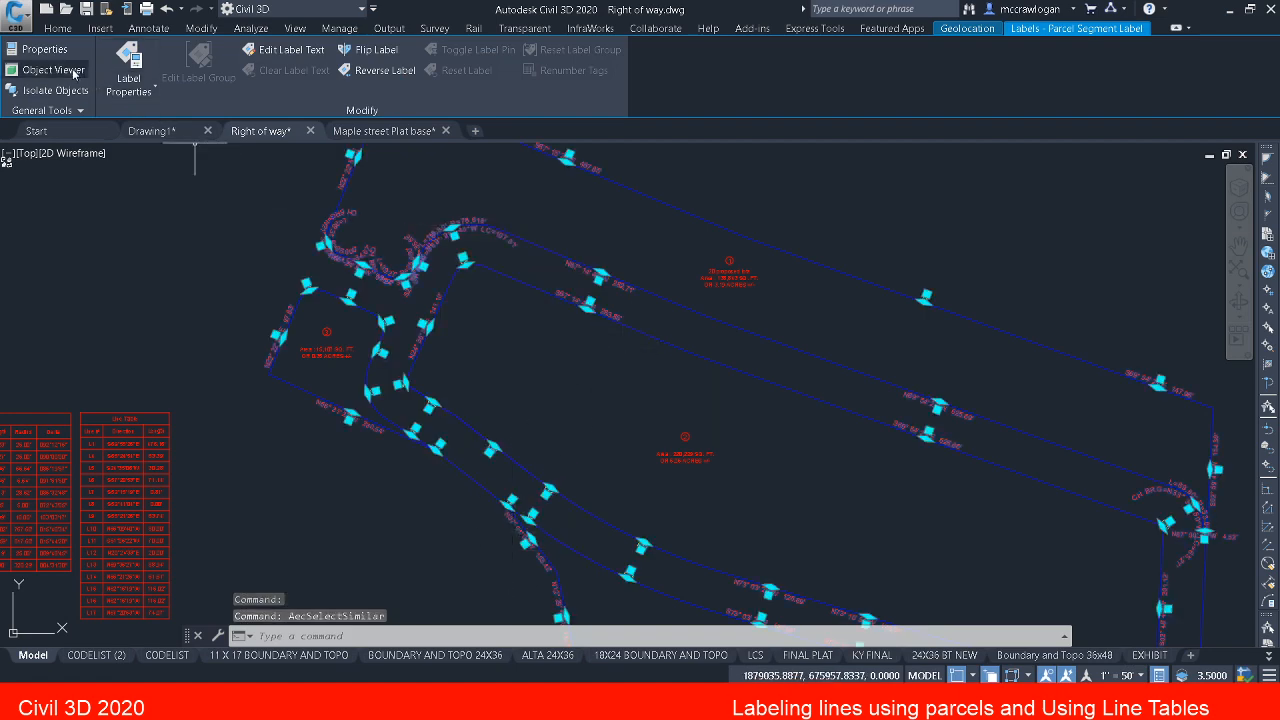
left_click(45, 50)
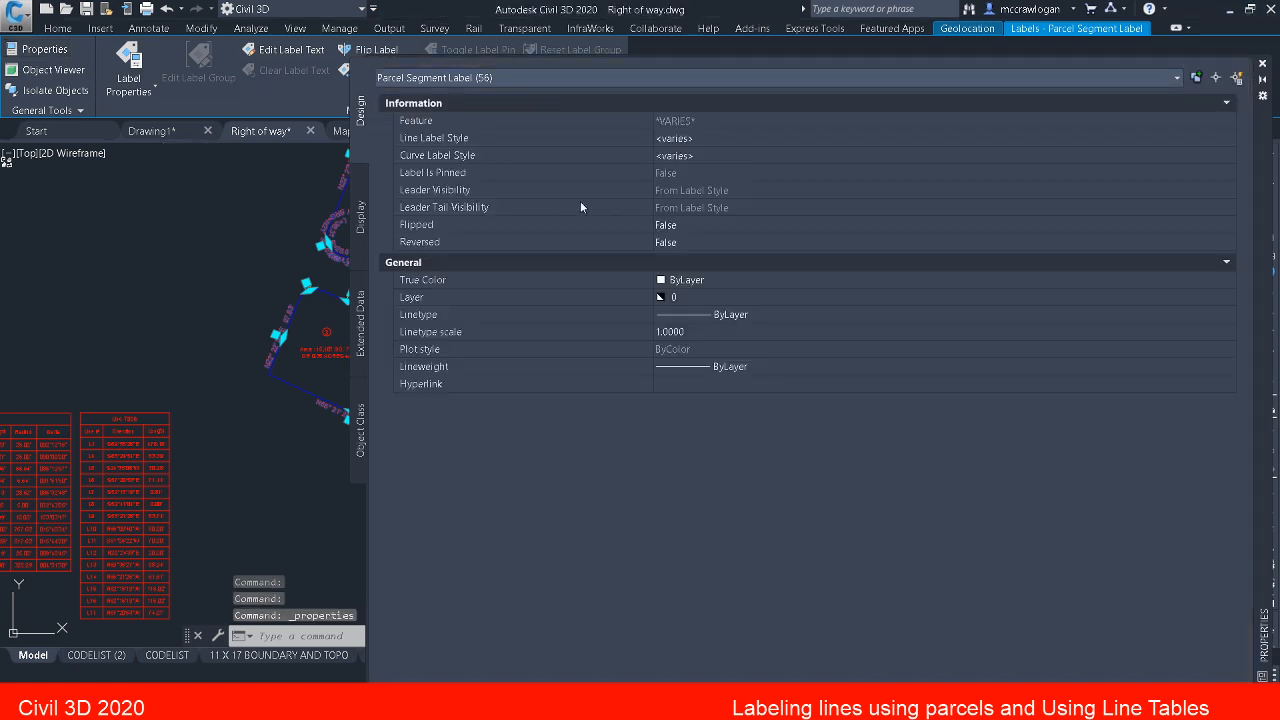
left_click(697, 155)
left_click(699, 156)
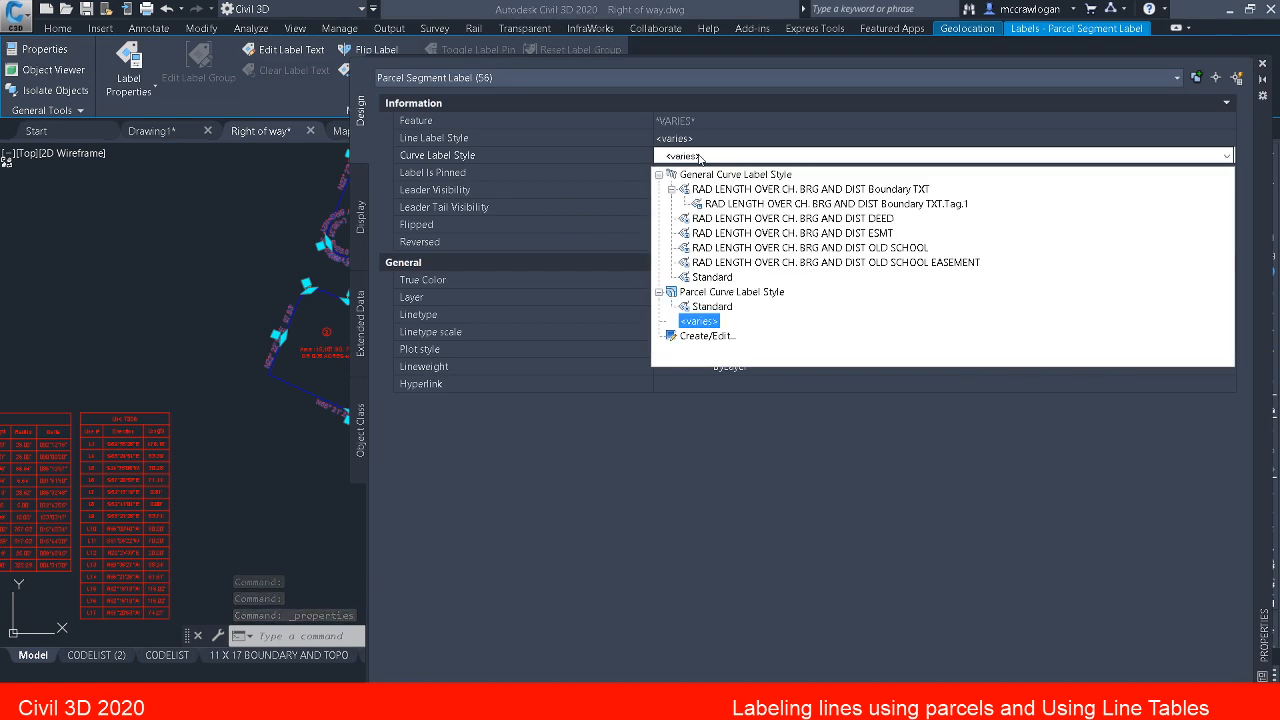
left_click(720, 203)
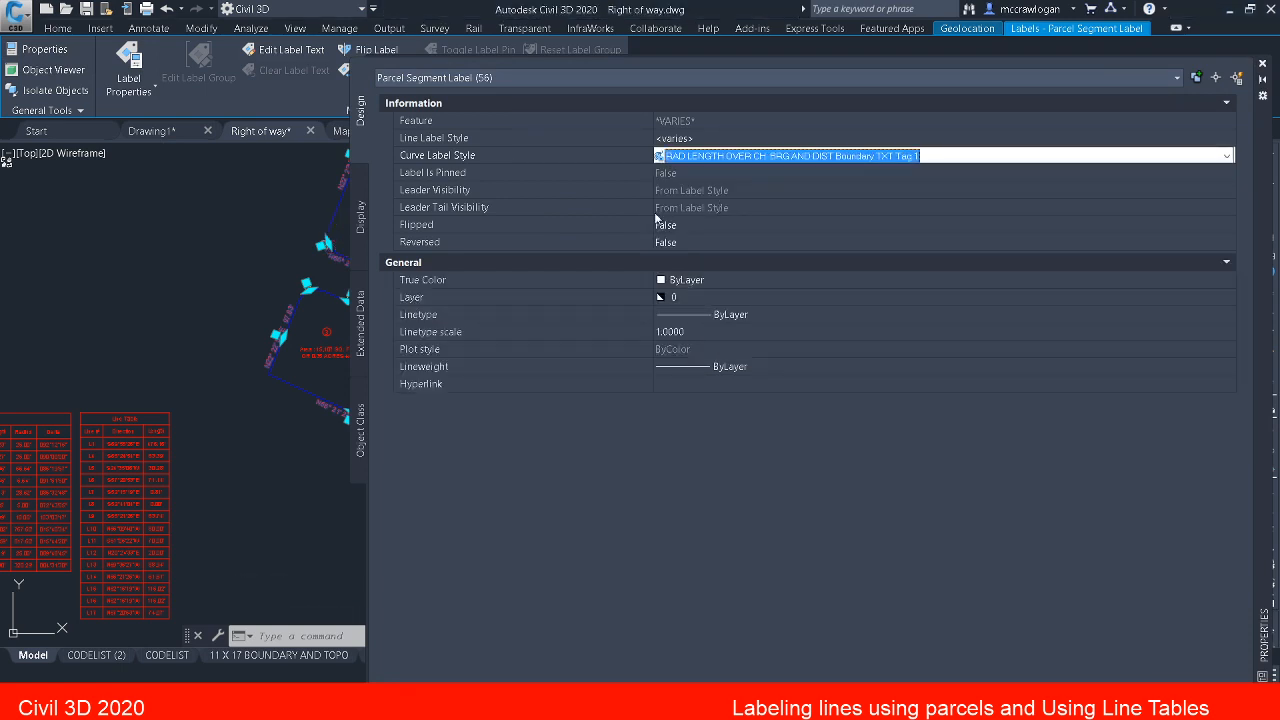
scroll(220, 255, "up", 3)
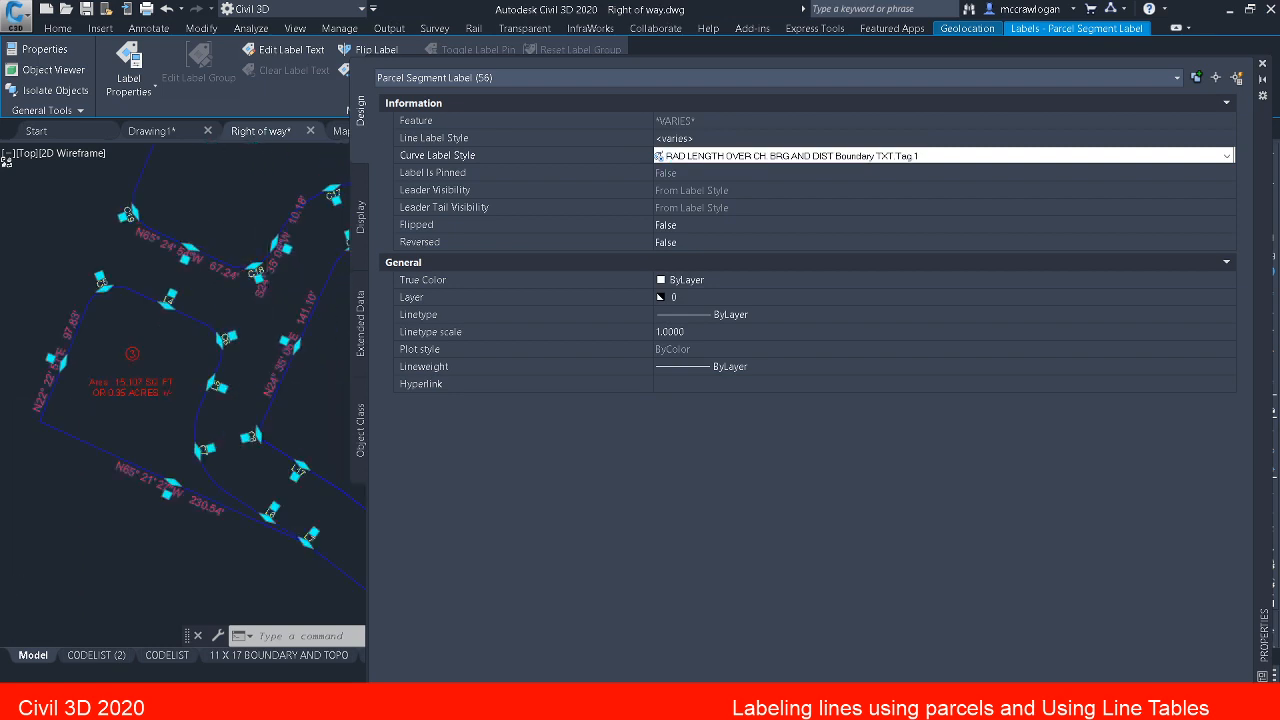
scroll(243, 270, "up", 5)
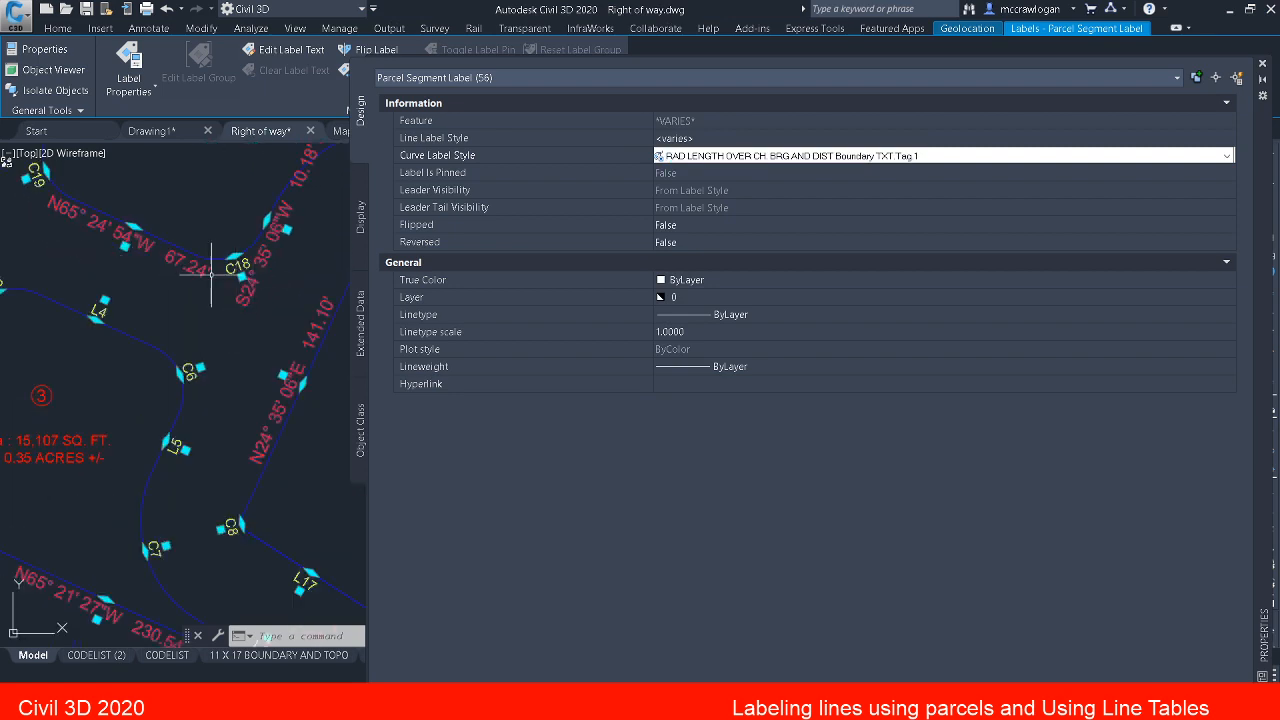
scroll(240, 380, "down", 8)
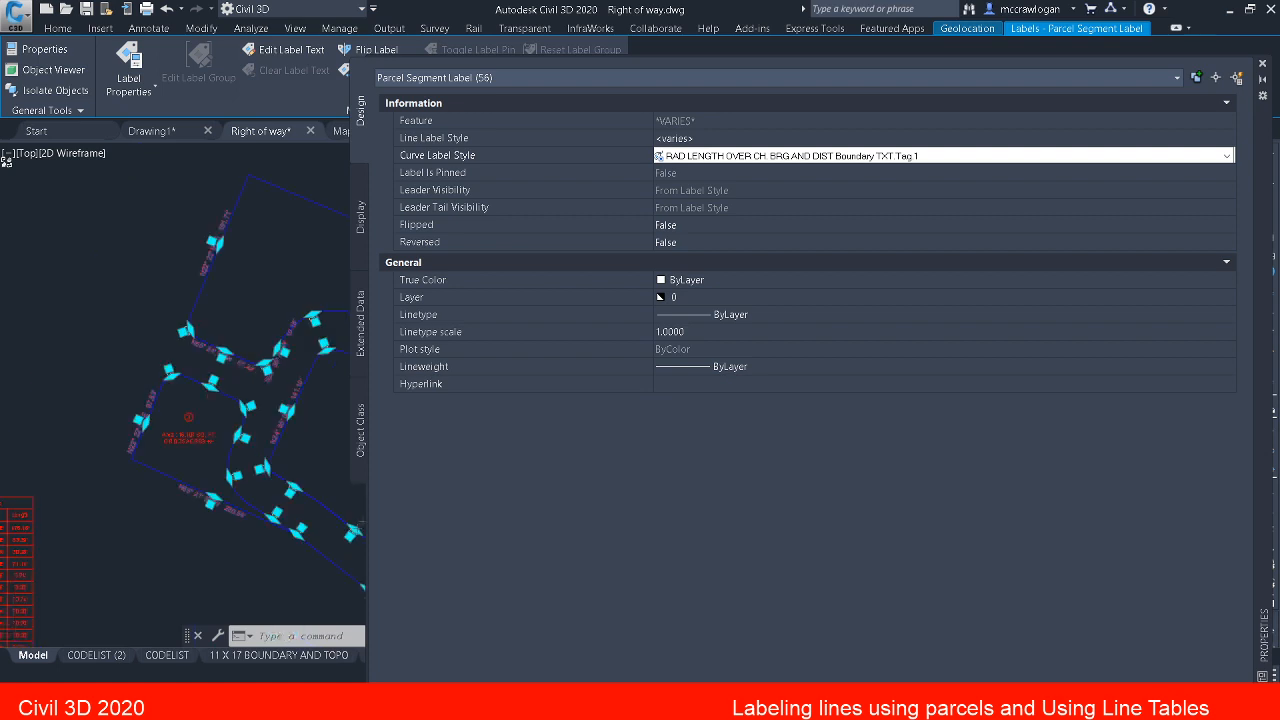
key("Escape")
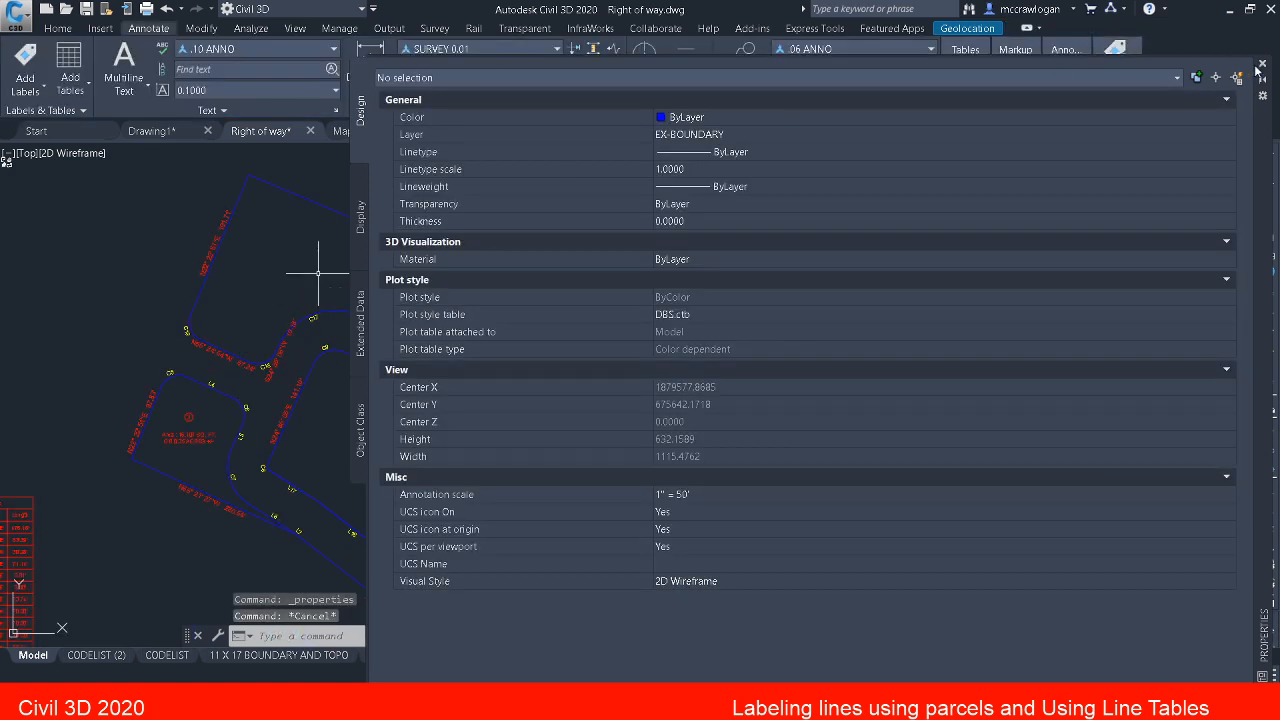
Step: Review the line and curve tags around parcels 2, 3 and 4, and close the object properties
scroll(212, 424, "up", 6)
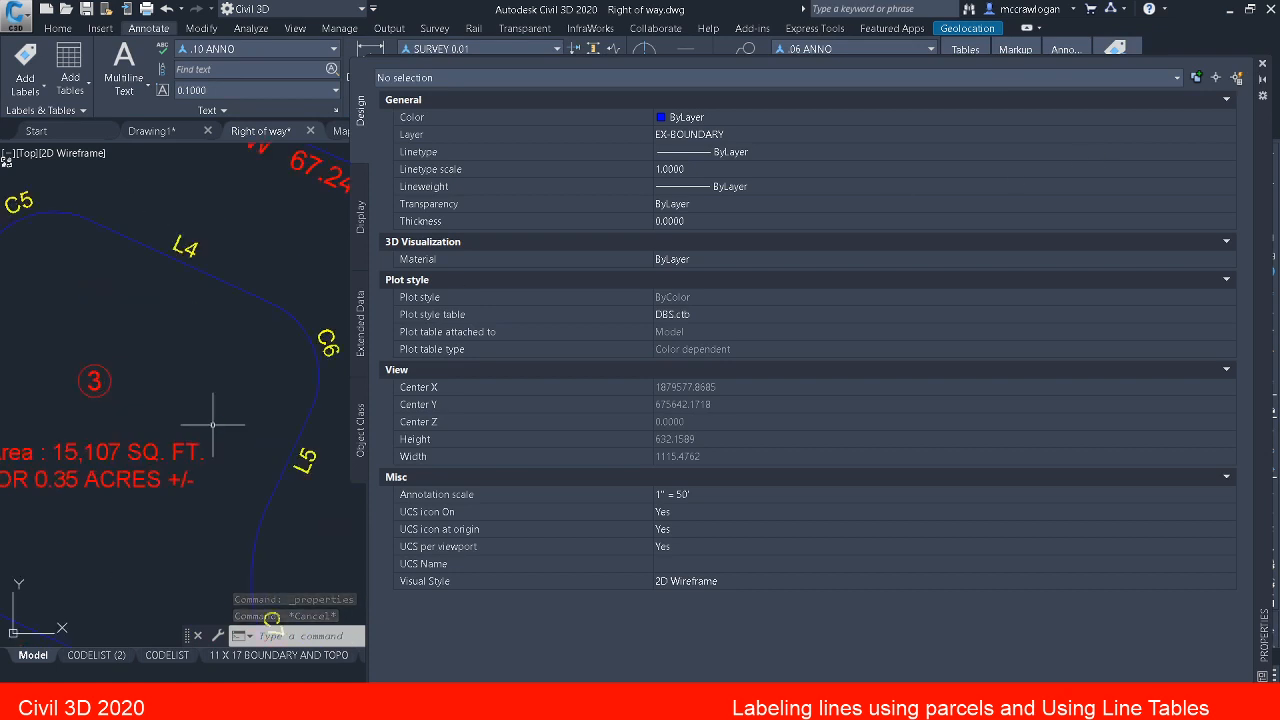
scroll(202, 412, "down", 3)
mouse_move(202, 413)
middle_mouse_down()
mouse_move(249, 360)
mouse_move(22, 293)
middle_mouse_up()
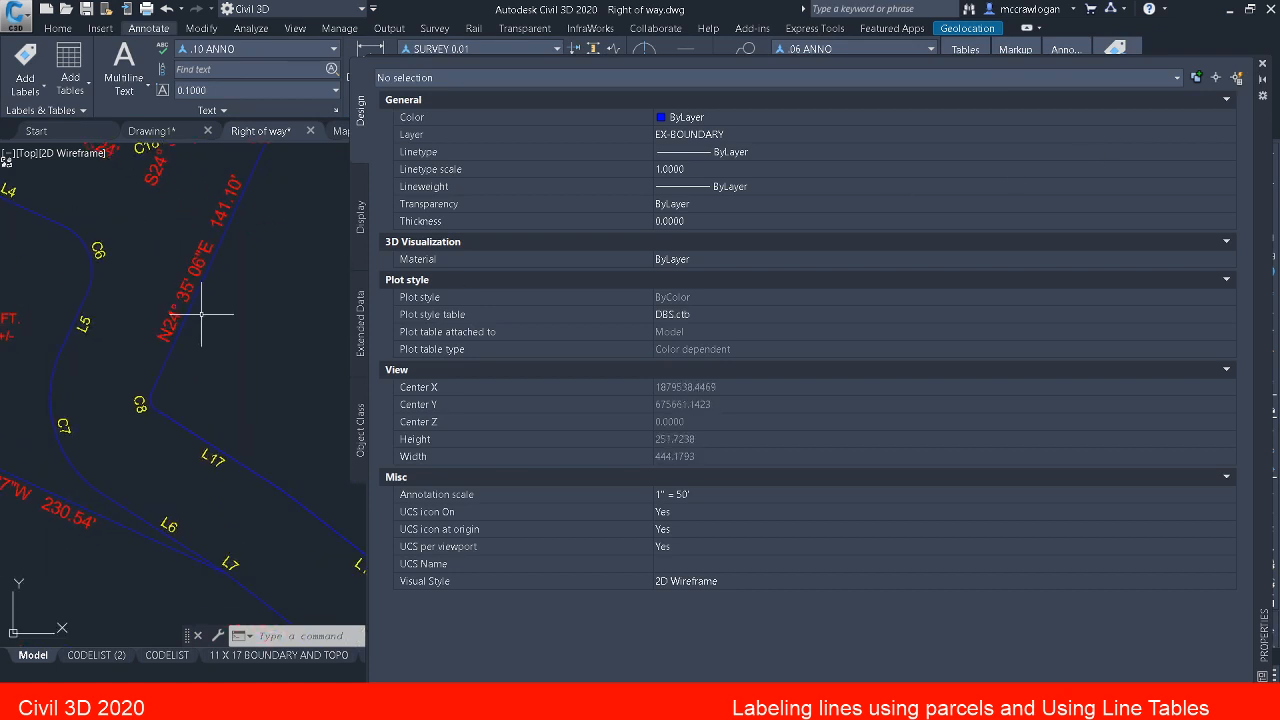
scroll(201, 313, "down", 4)
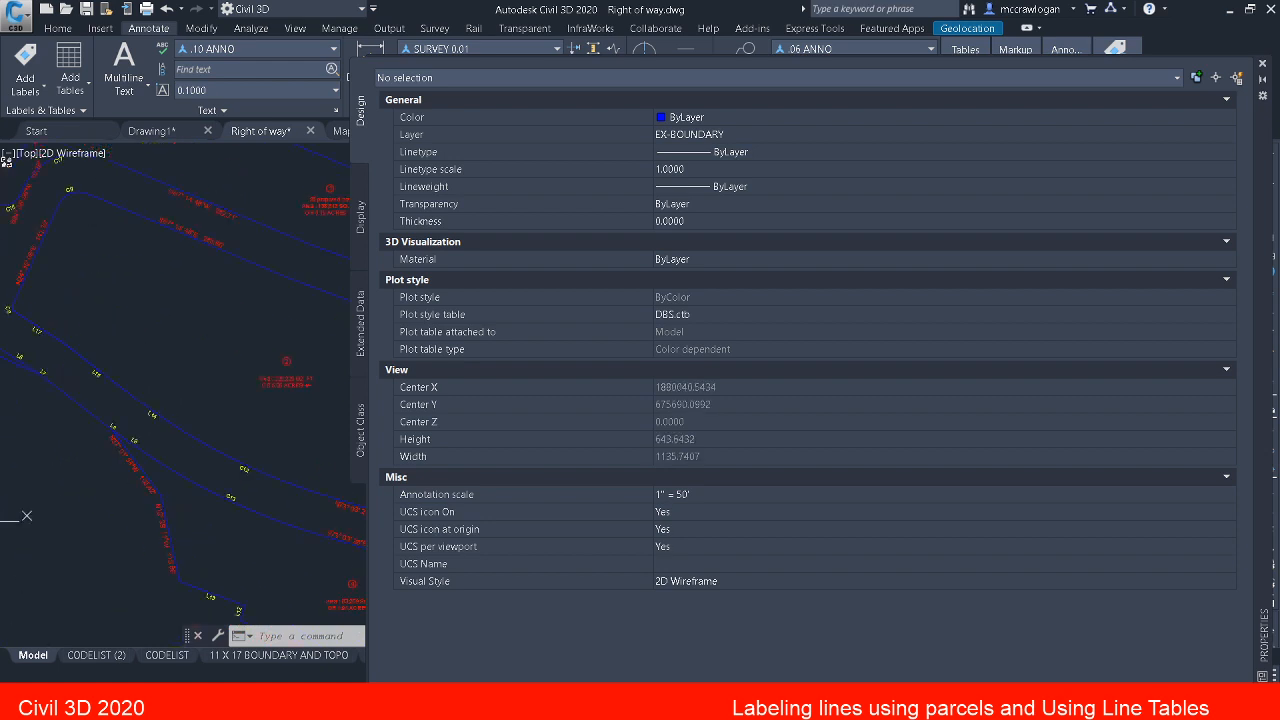
scroll(309, 420, "up", 4)
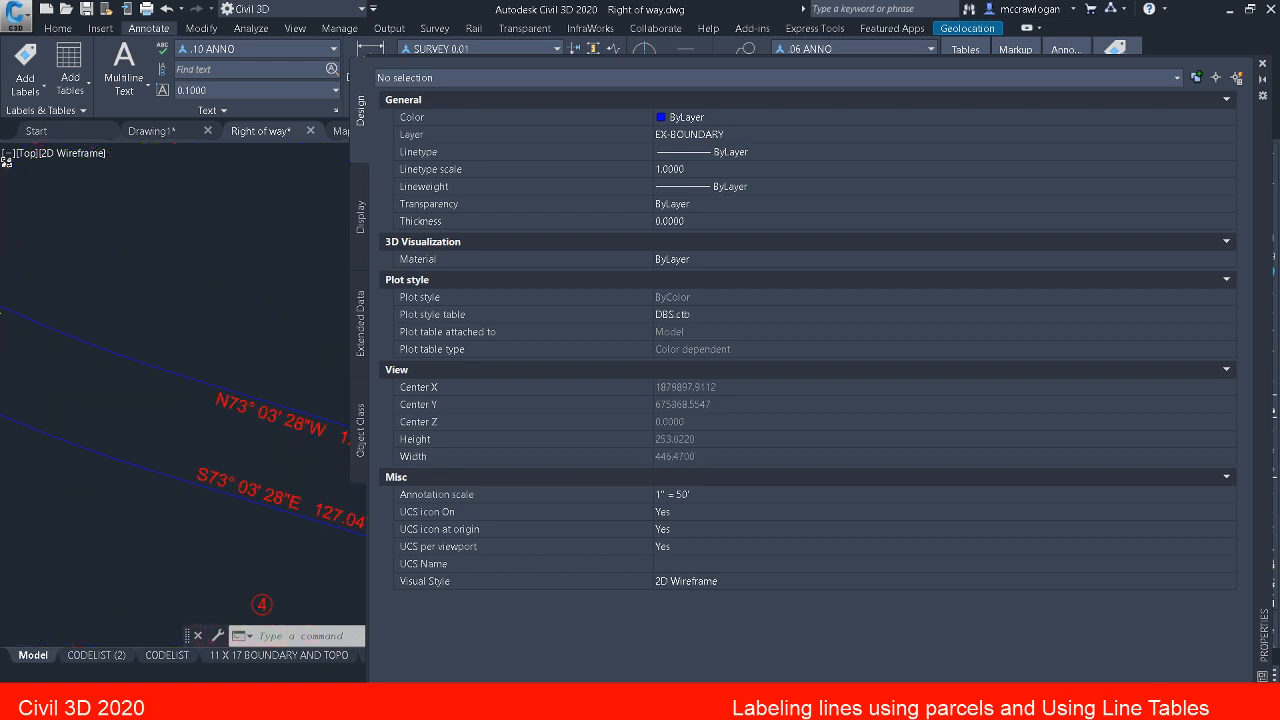
scroll(345, 382, "down", 6)
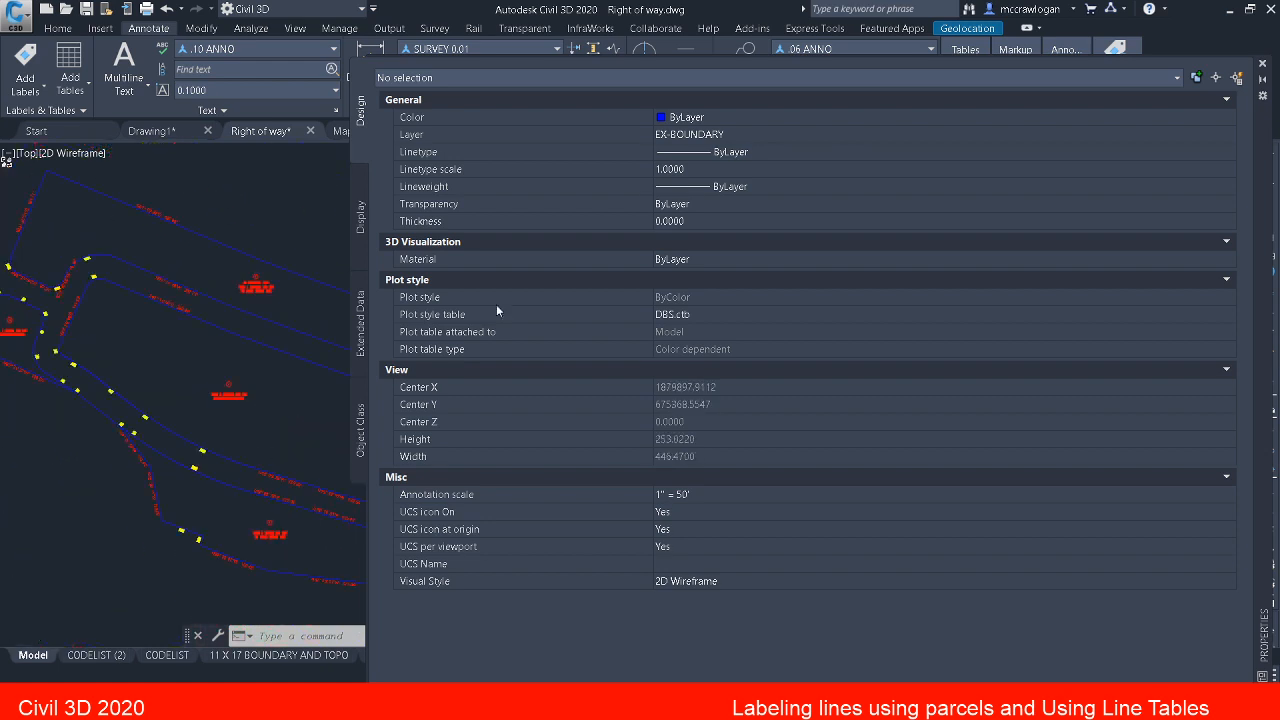
left_click(1262, 68)
key("Escape")
key("Escape")
Step: Compare the curve table's entries with the curve tags at parcel 1's northwest corner and southeast end
scroll(543, 337, "down", 3)
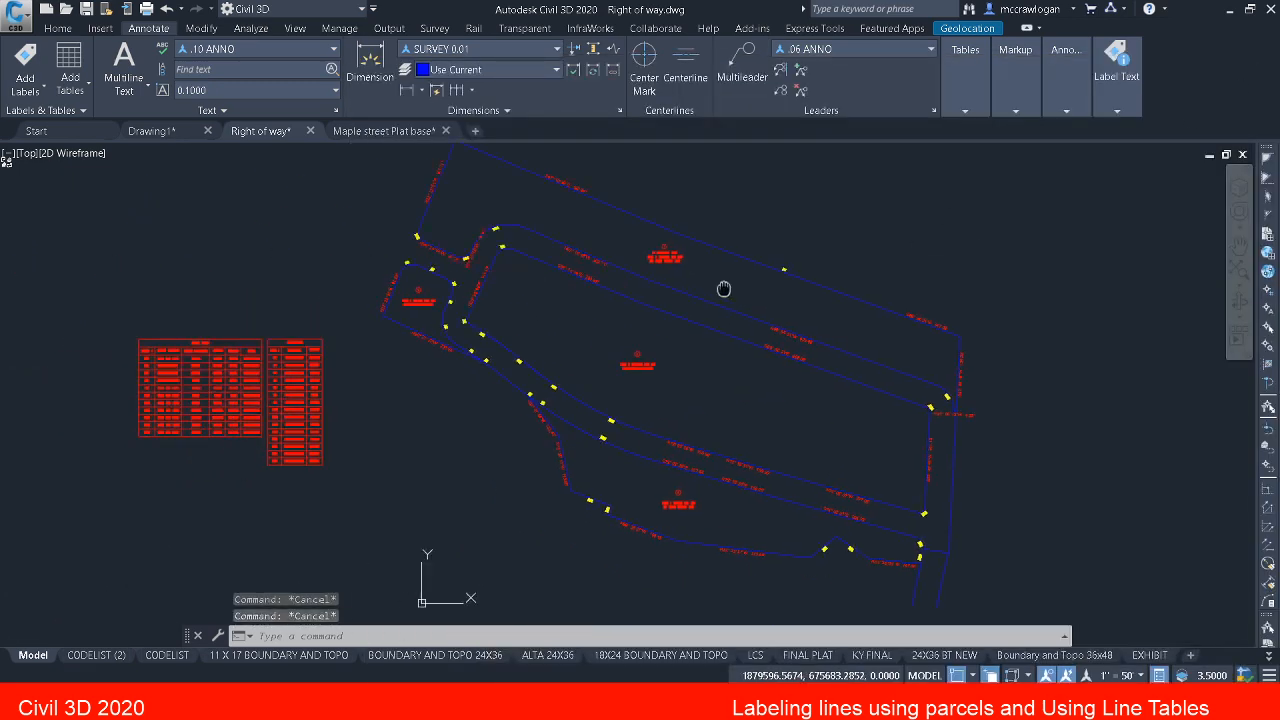
scroll(293, 353, "up", 4)
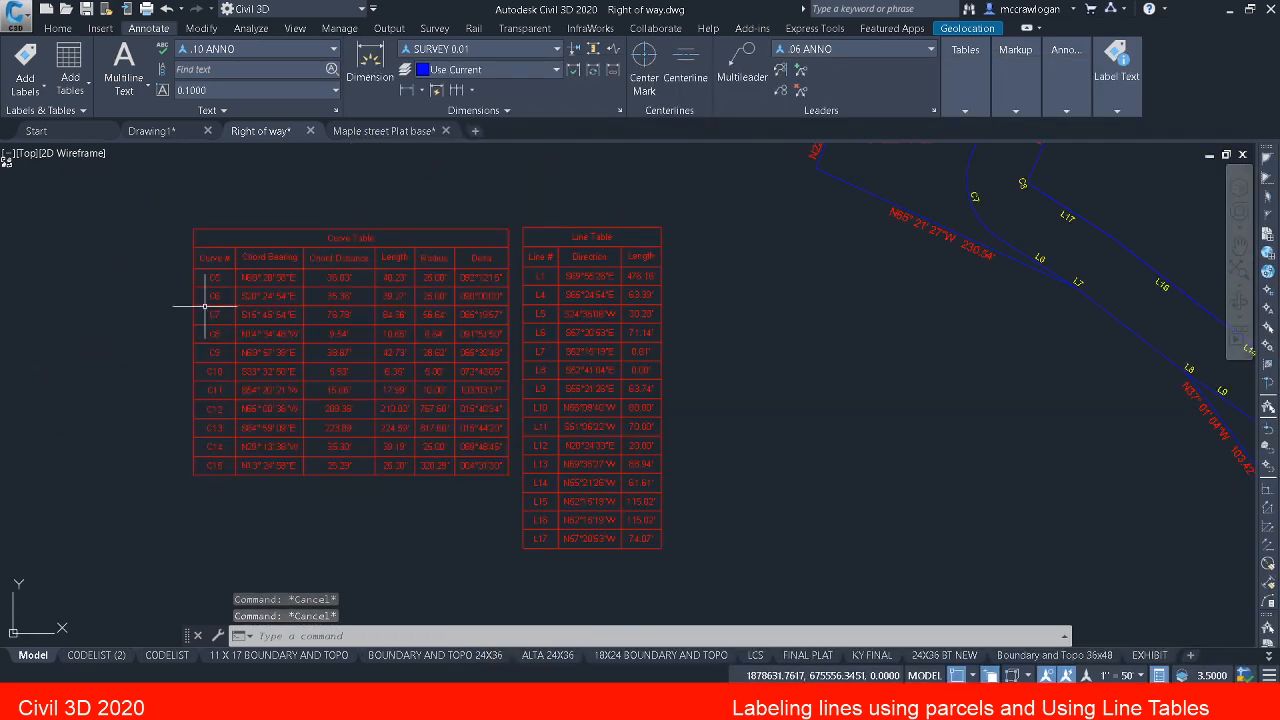
scroll(226, 275, "up", 4)
scroll(226, 277, "down", 2)
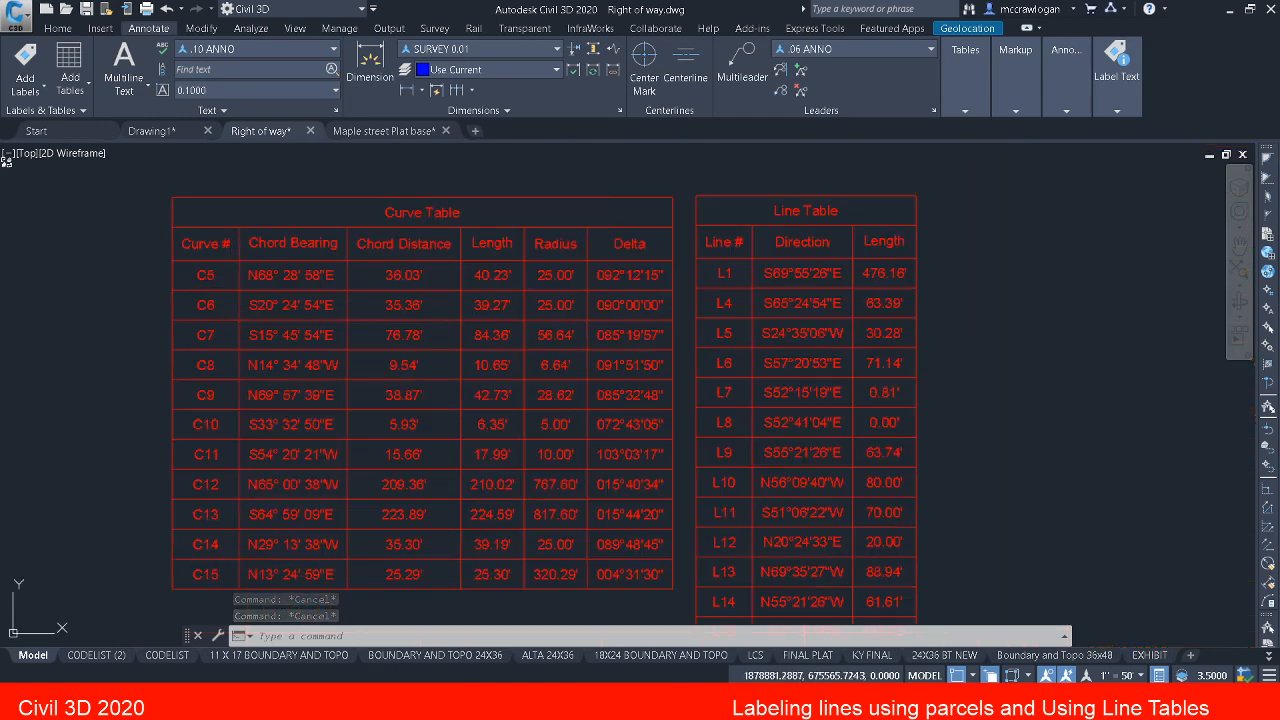
middle_click_drag(1120, 195, 315, 375)
middle_click_drag(542, 353, 380, 571)
middle_click_drag(483, 345, 480, 446)
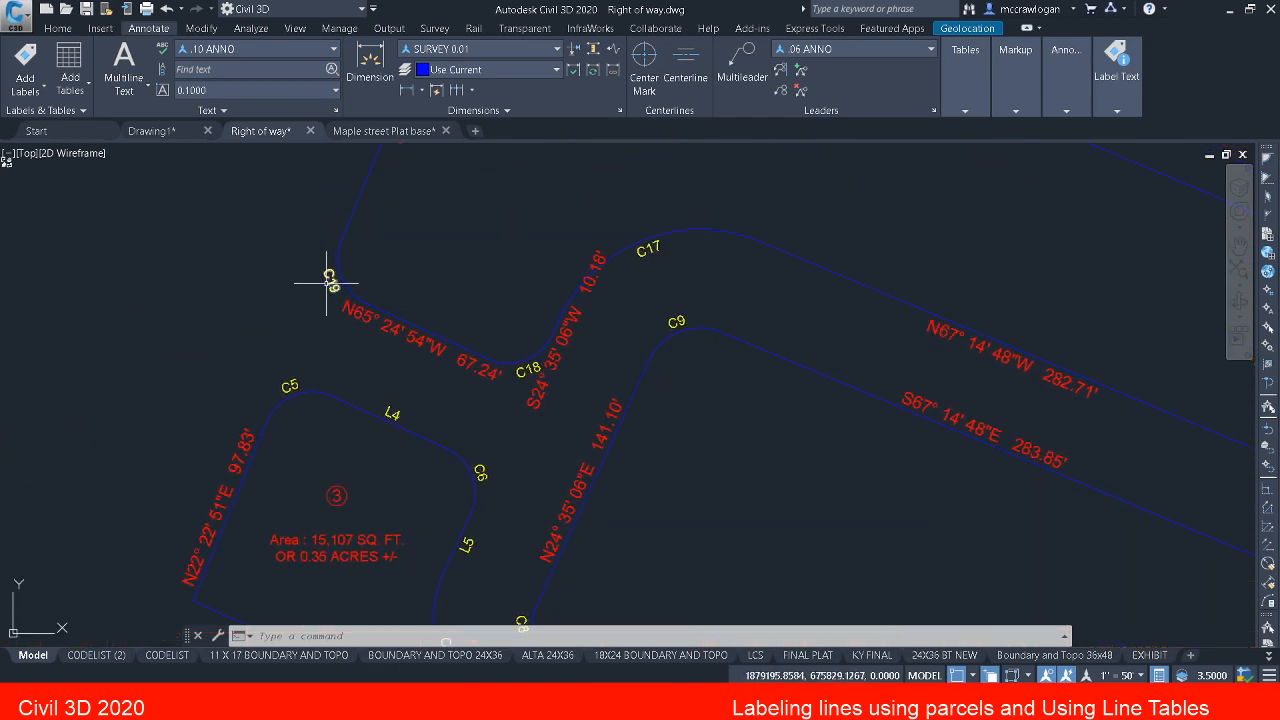
middle_click_drag(326, 283, 375, 405)
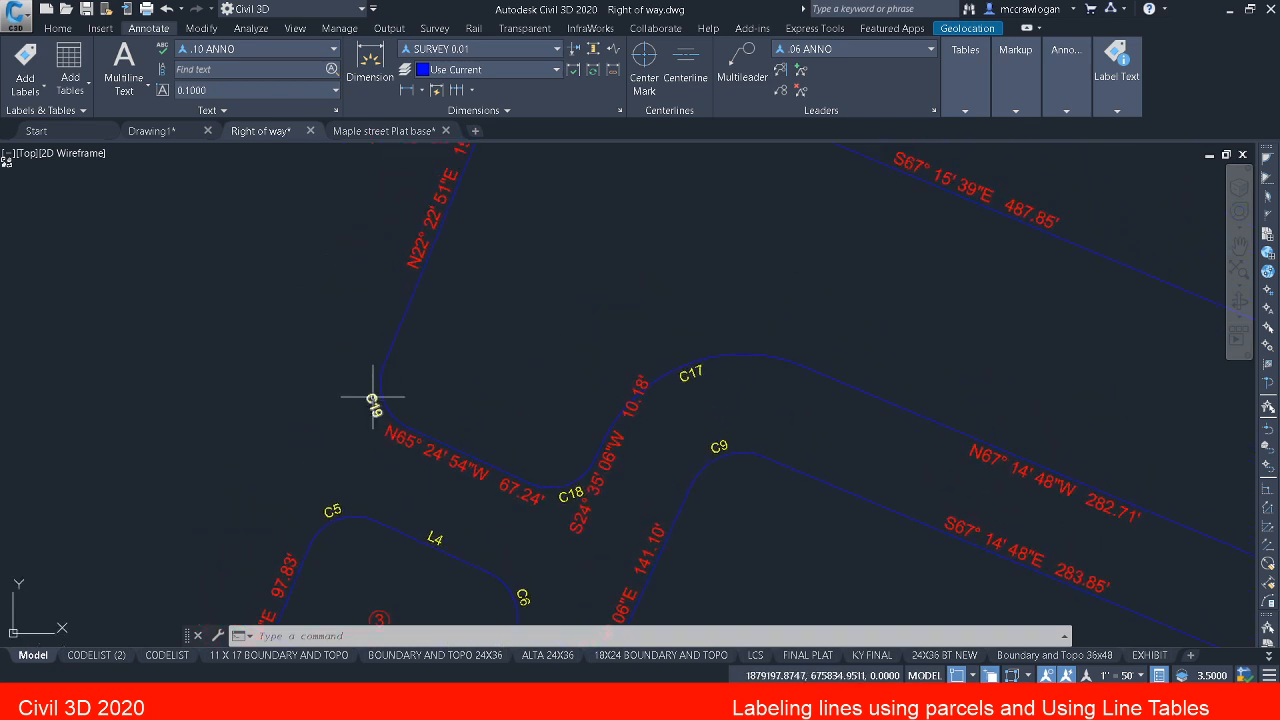
scroll(373, 394, "down", 2)
scroll(375, 397, "down", 2)
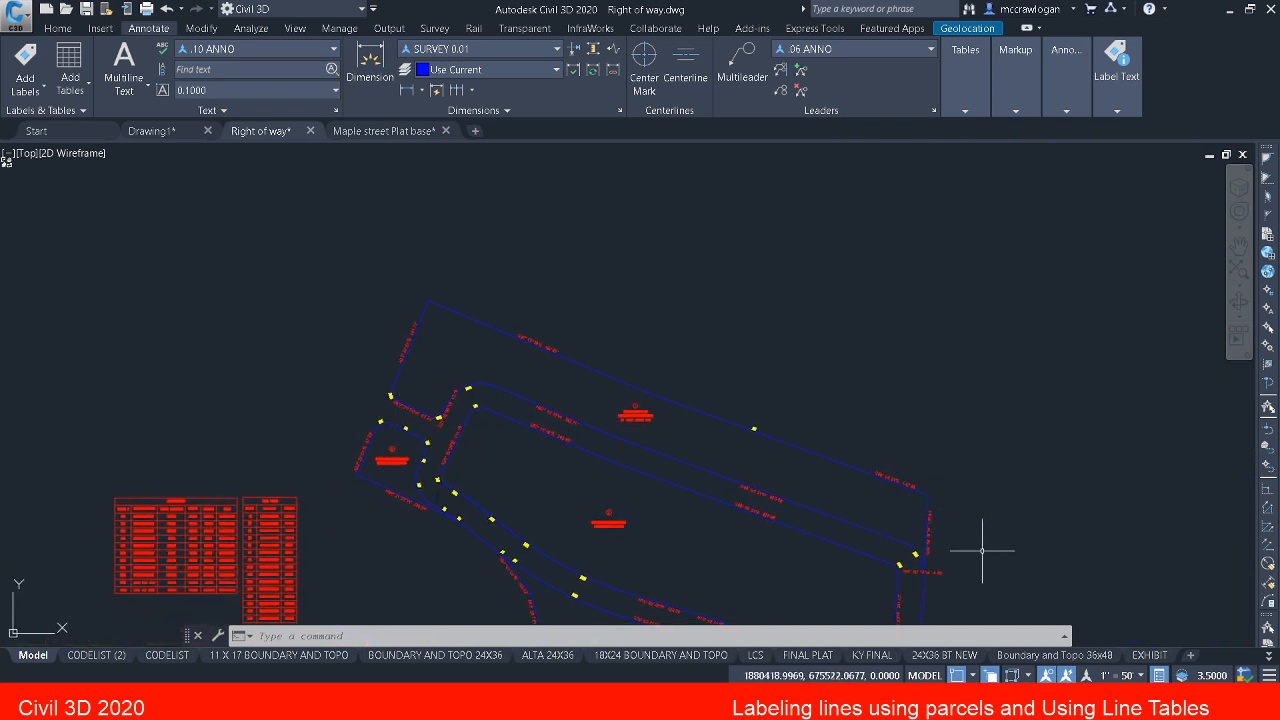
scroll(982, 550, "up", 5)
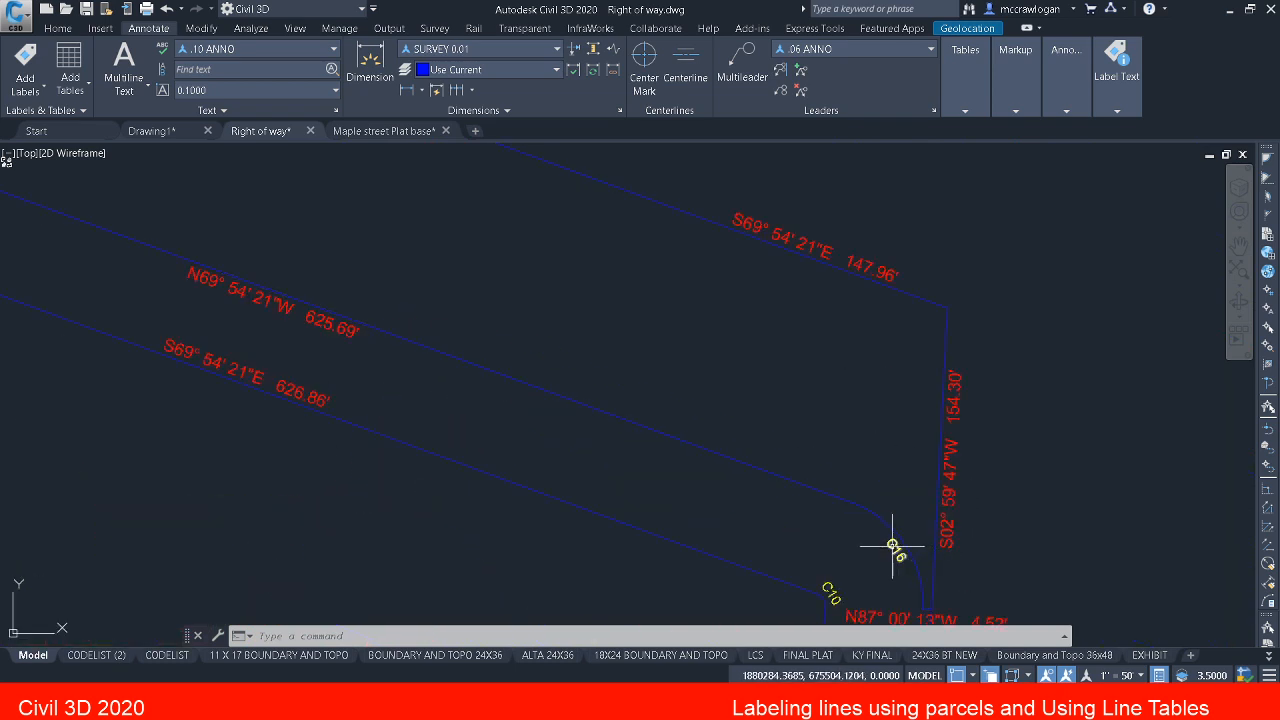
mouse_move(893, 546)
middle_mouse_down()
mouse_move(771, 446)
mouse_move(766, 372)
mouse_move(774, 404)
middle_mouse_up()
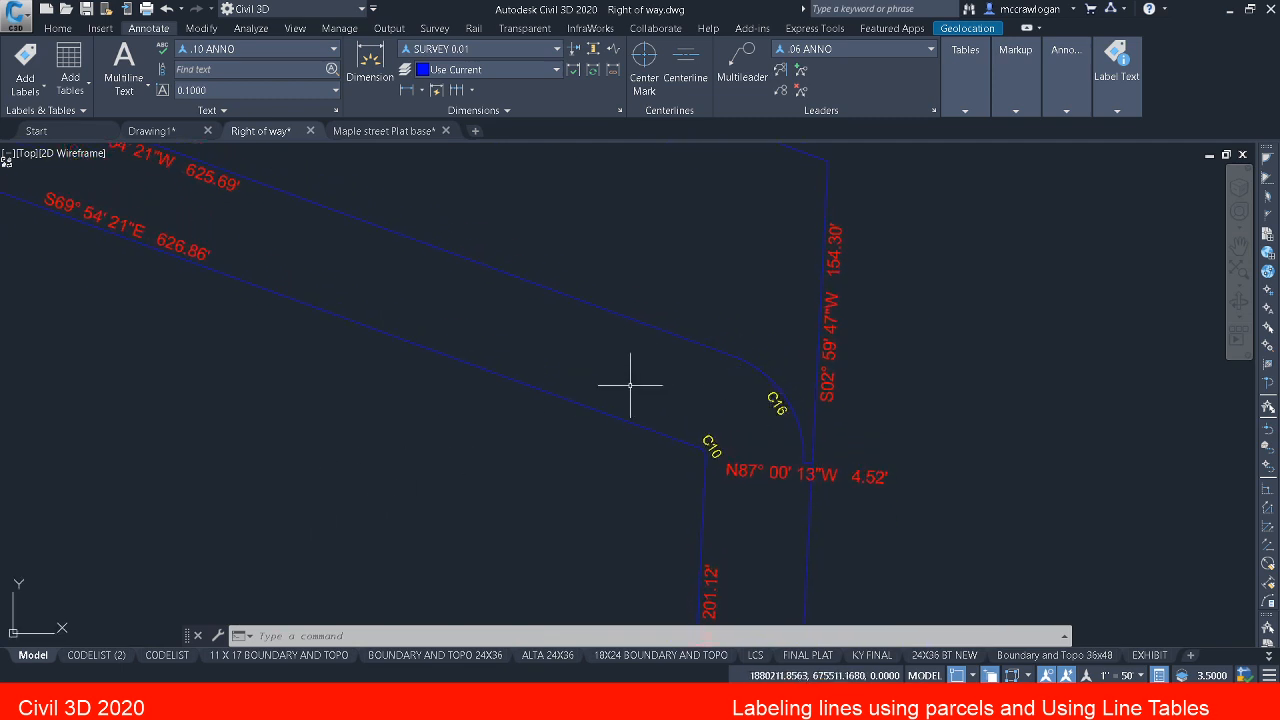
Step: Start EDITTAGNUMBERS and set the Curves Starting Number for table tag creation to 1 in its settings
type("e")
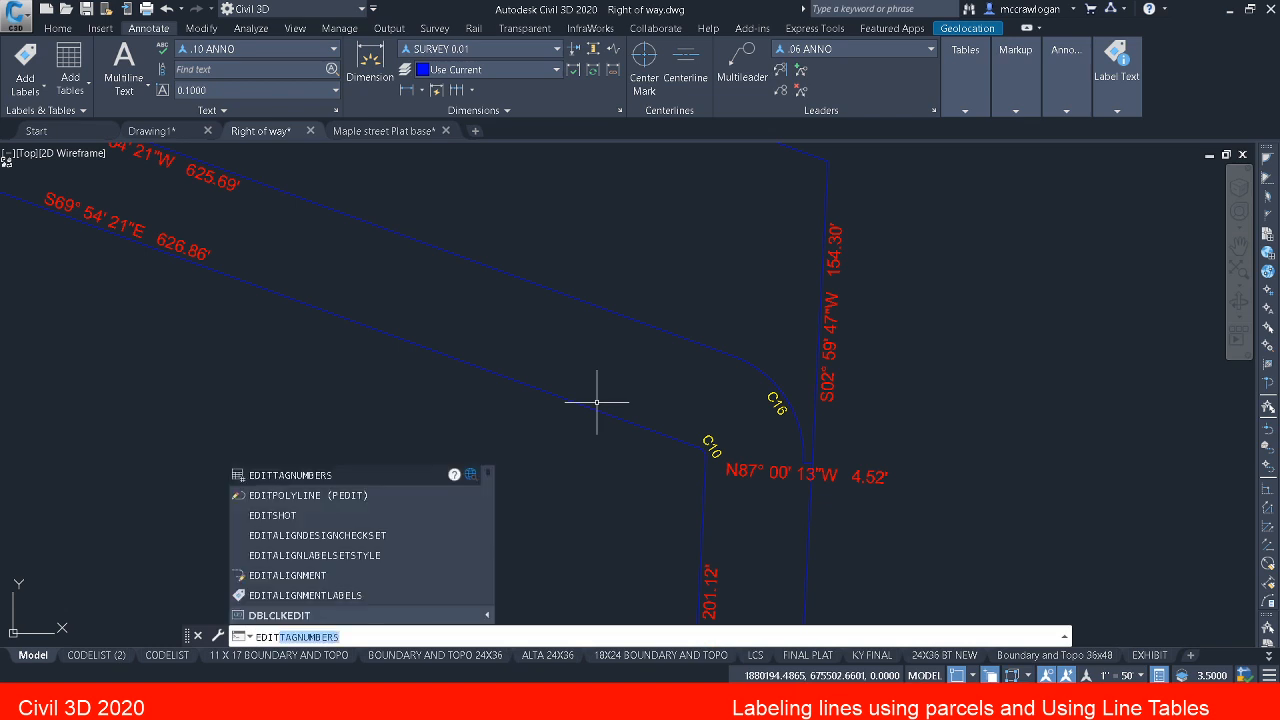
key("Return")
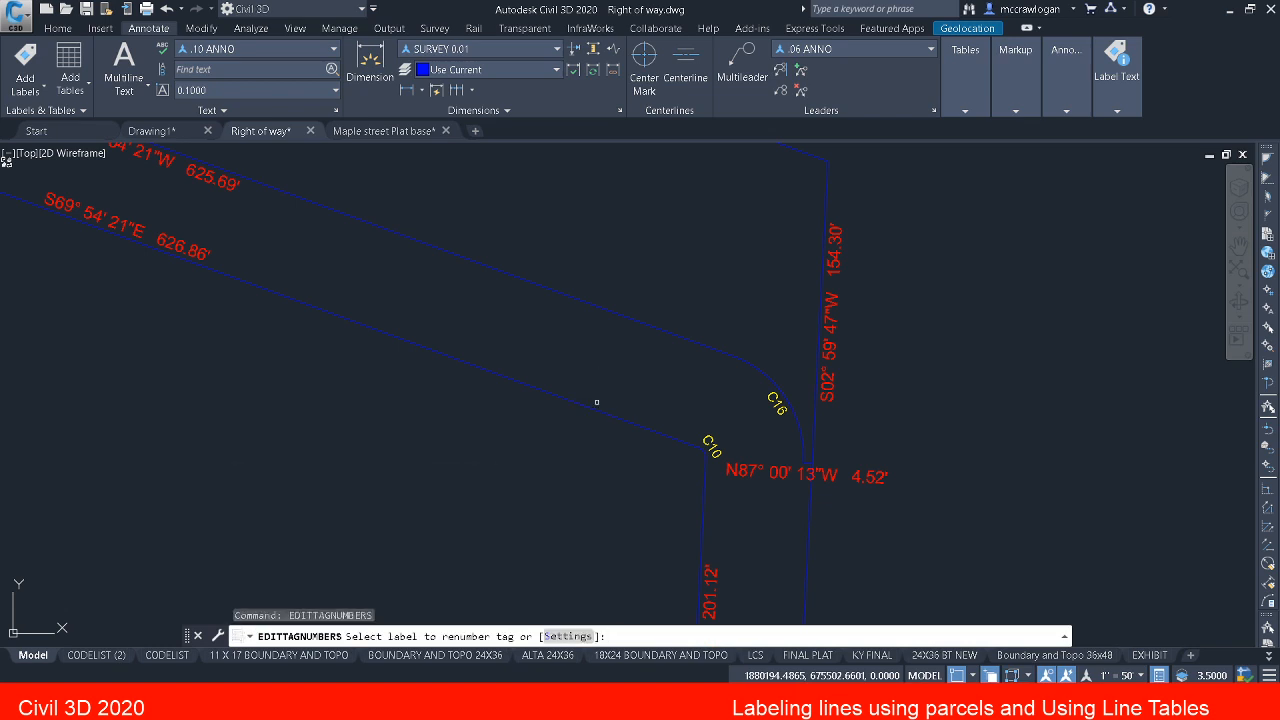
left_click(569, 637)
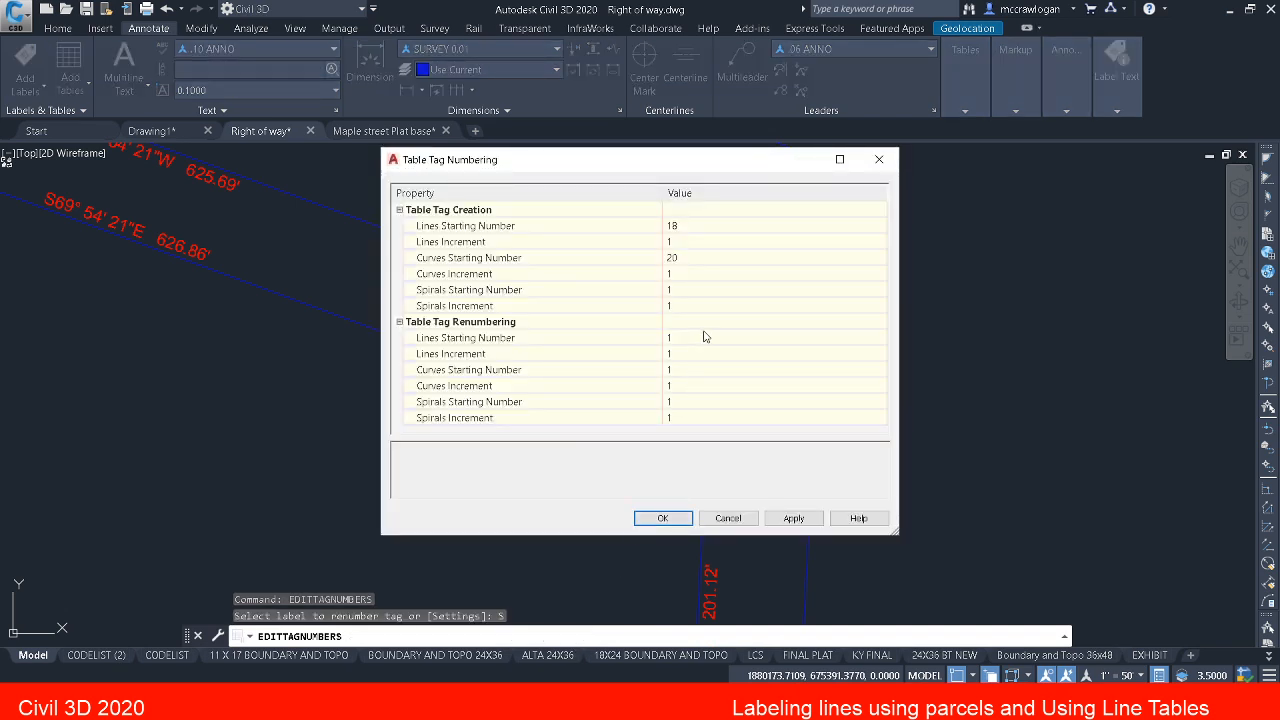
left_click(690, 259)
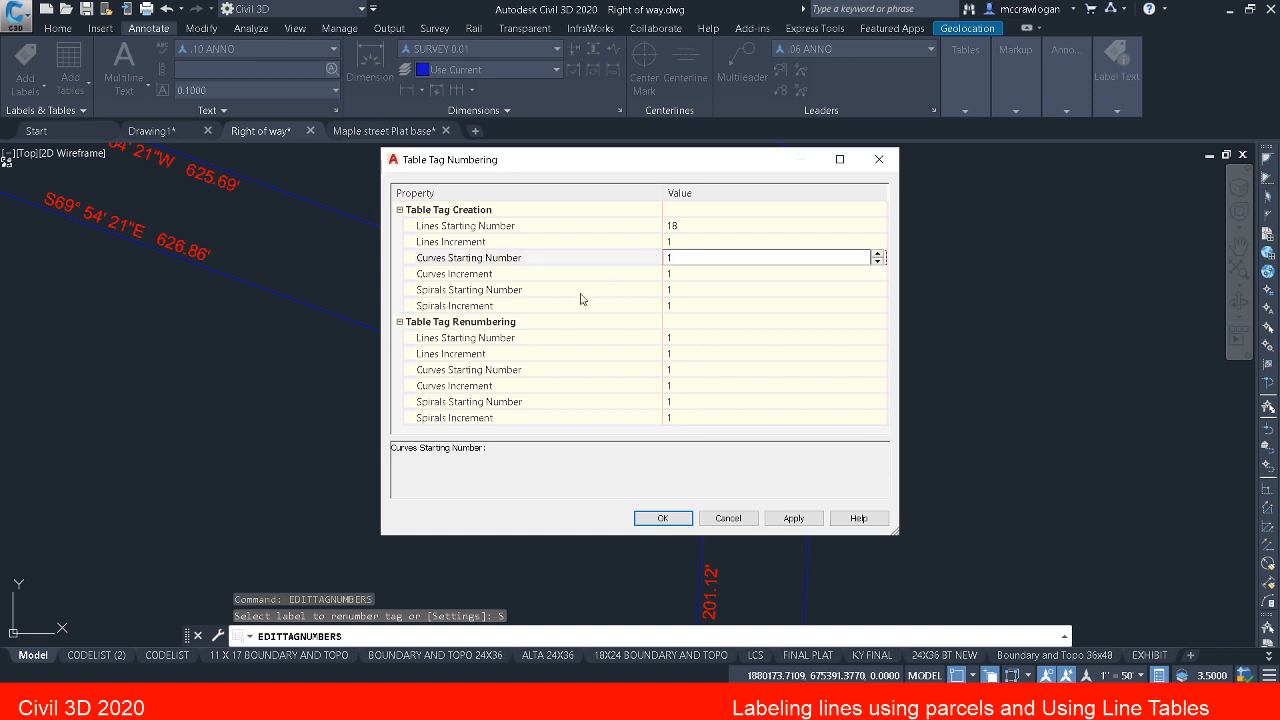
left_click(672, 518)
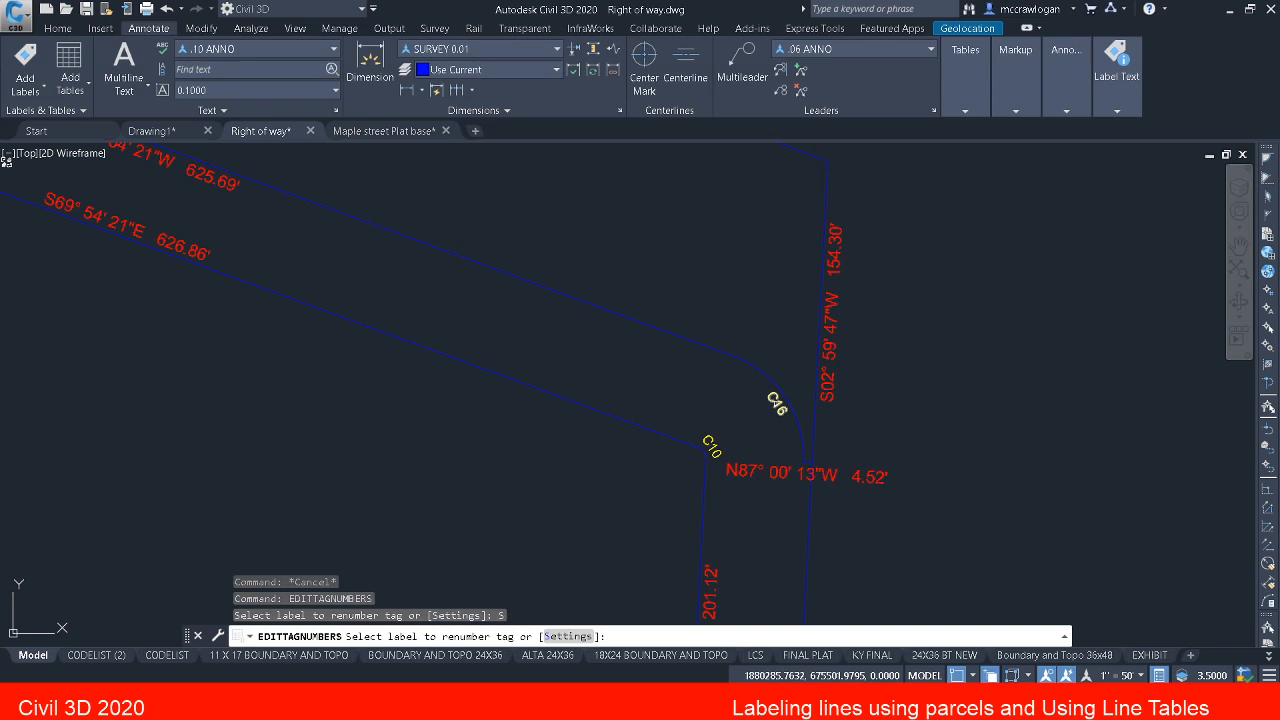
Step: Renumber curve tag C16 at parcel 1's southeast end as 1, creating a duplicate tag number
left_click(775, 403)
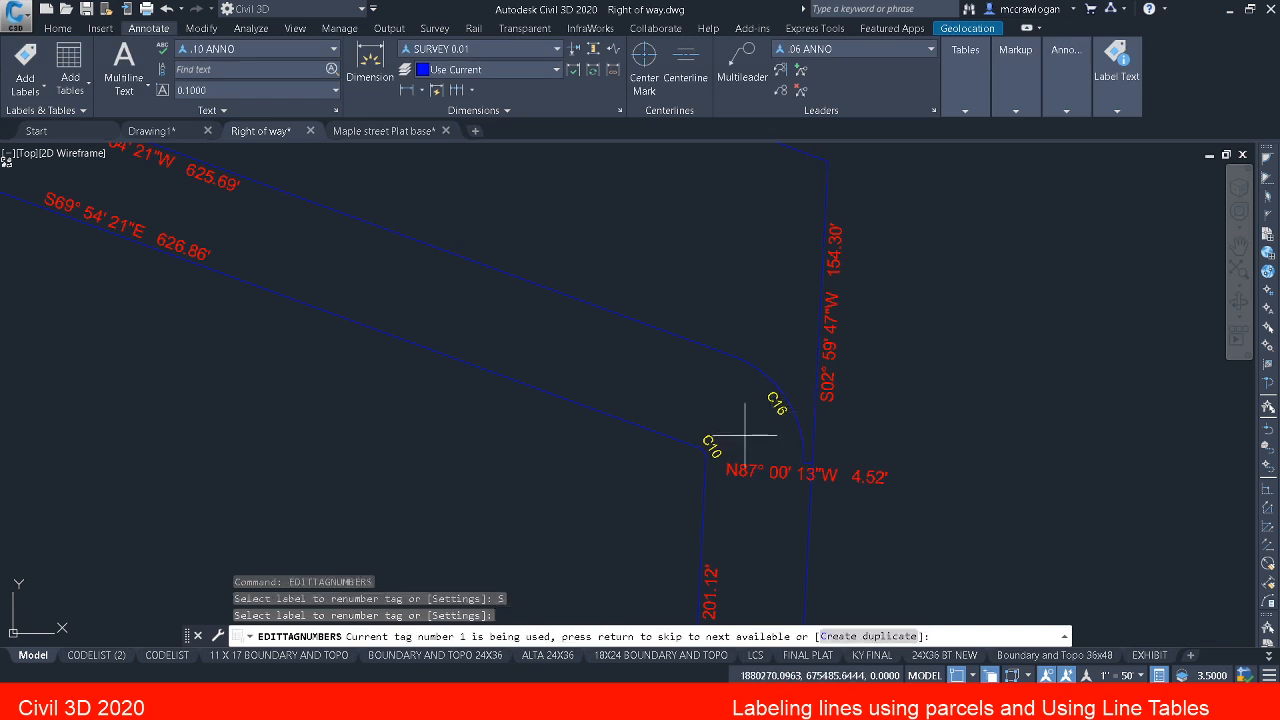
scroll(744, 435, "down", 5)
scroll(235, 322, "up", 5)
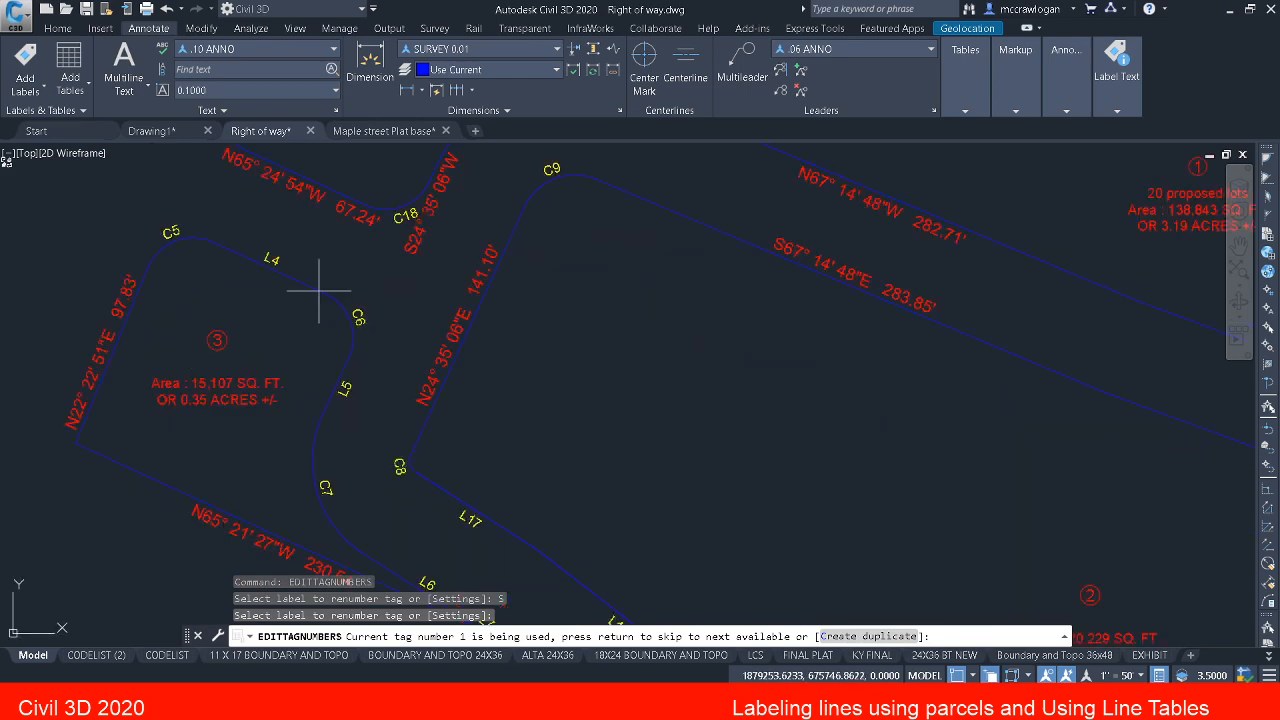
mouse_move(319, 304)
middle_mouse_down()
mouse_move(395, 223)
mouse_move(441, 477)
middle_mouse_up()
middle_click_drag(433, 424, 464, 603)
scroll(511, 413, "down", 6)
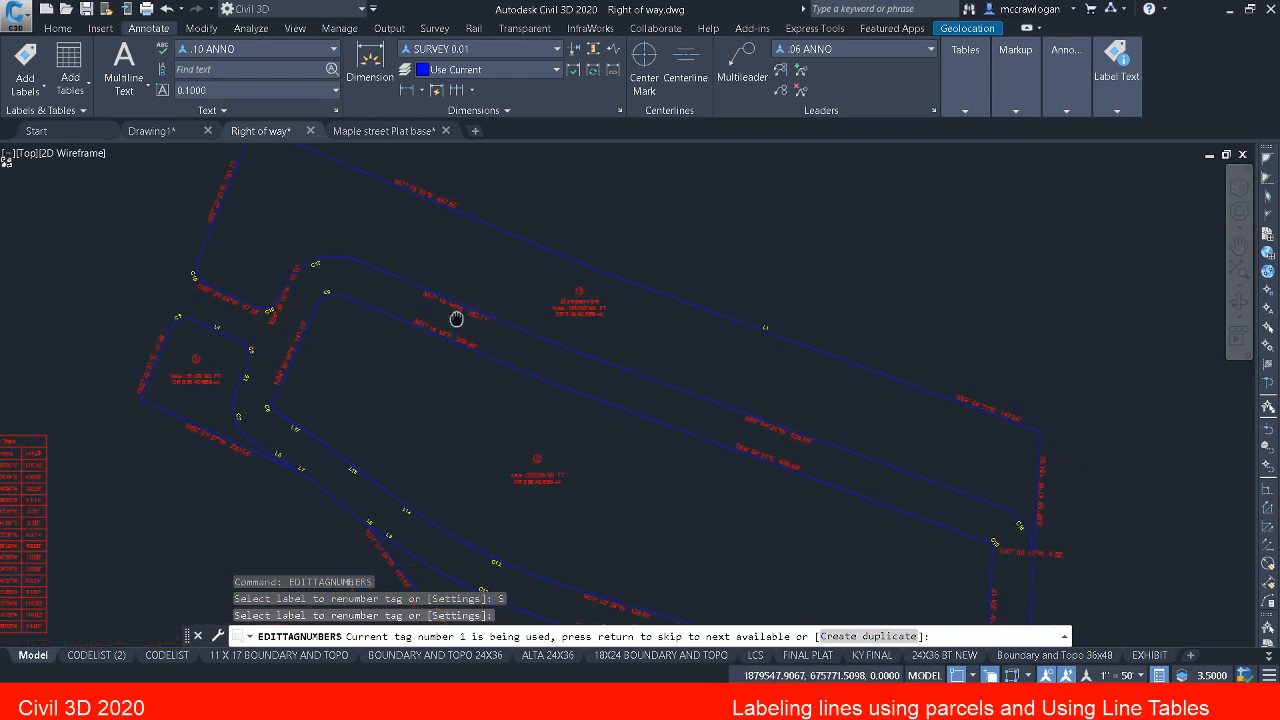
middle_click_drag(711, 426, 346, 218)
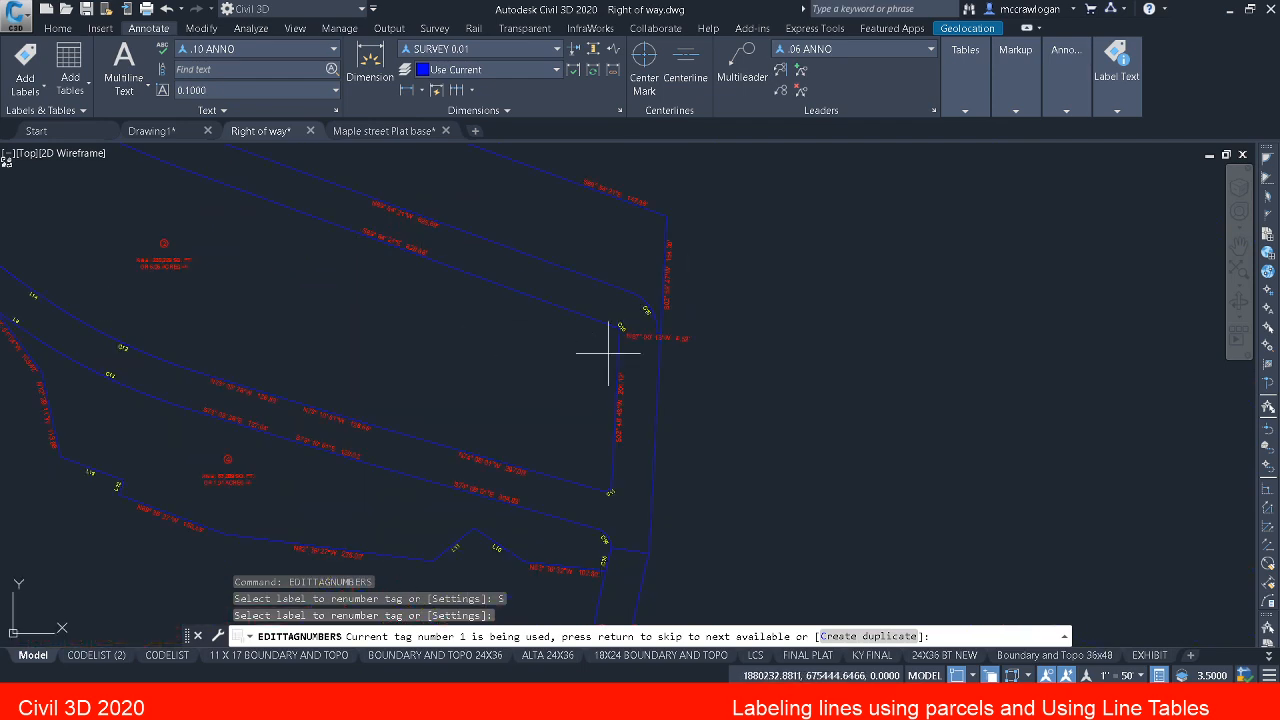
scroll(610, 350, "up", 3)
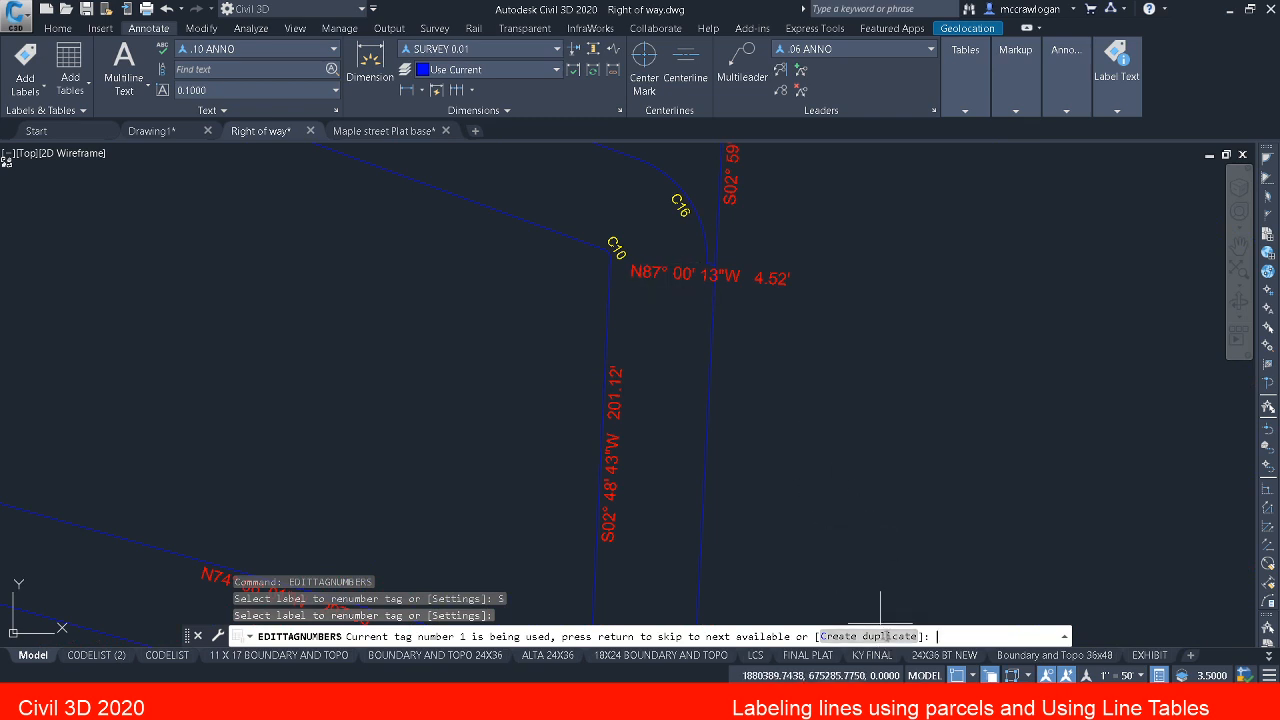
left_click(880, 637)
Step: Renumber curve tags C17, C18 and C19 along parcel 1's west end as 2, 3 and 4, creating duplicate numbers
scroll(837, 543, "down", 4)
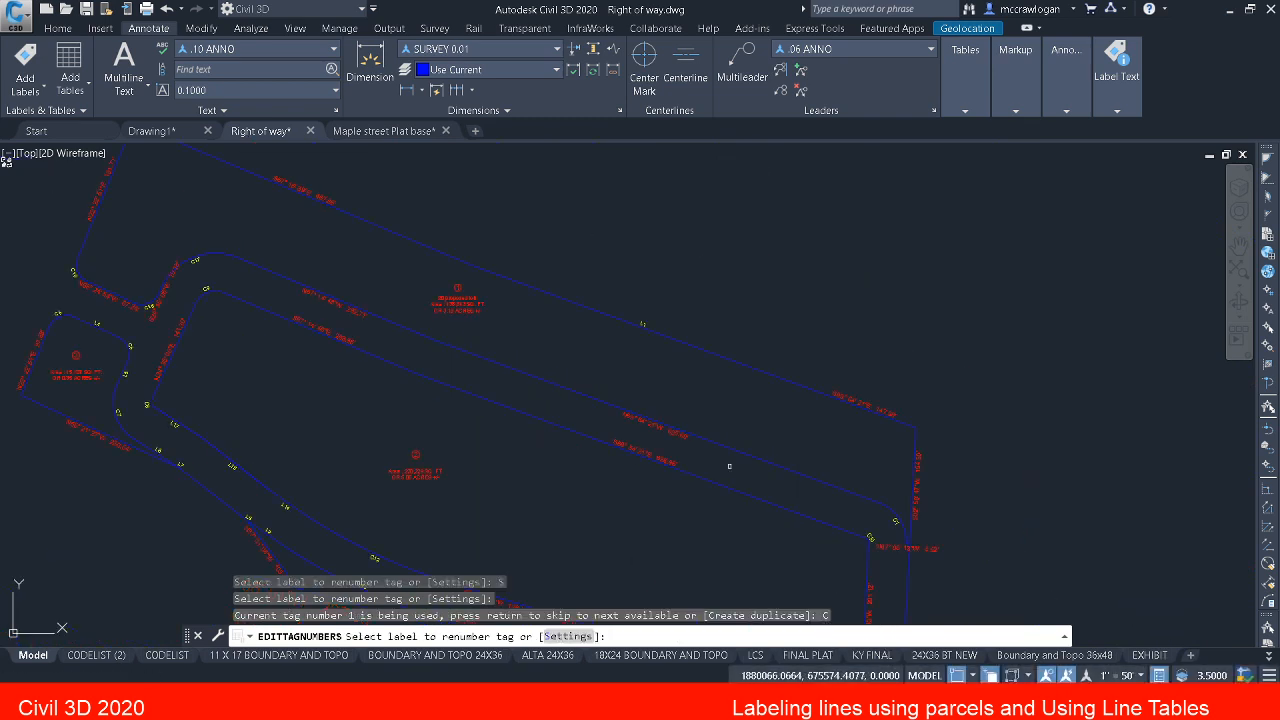
scroll(177, 271, "up", 4)
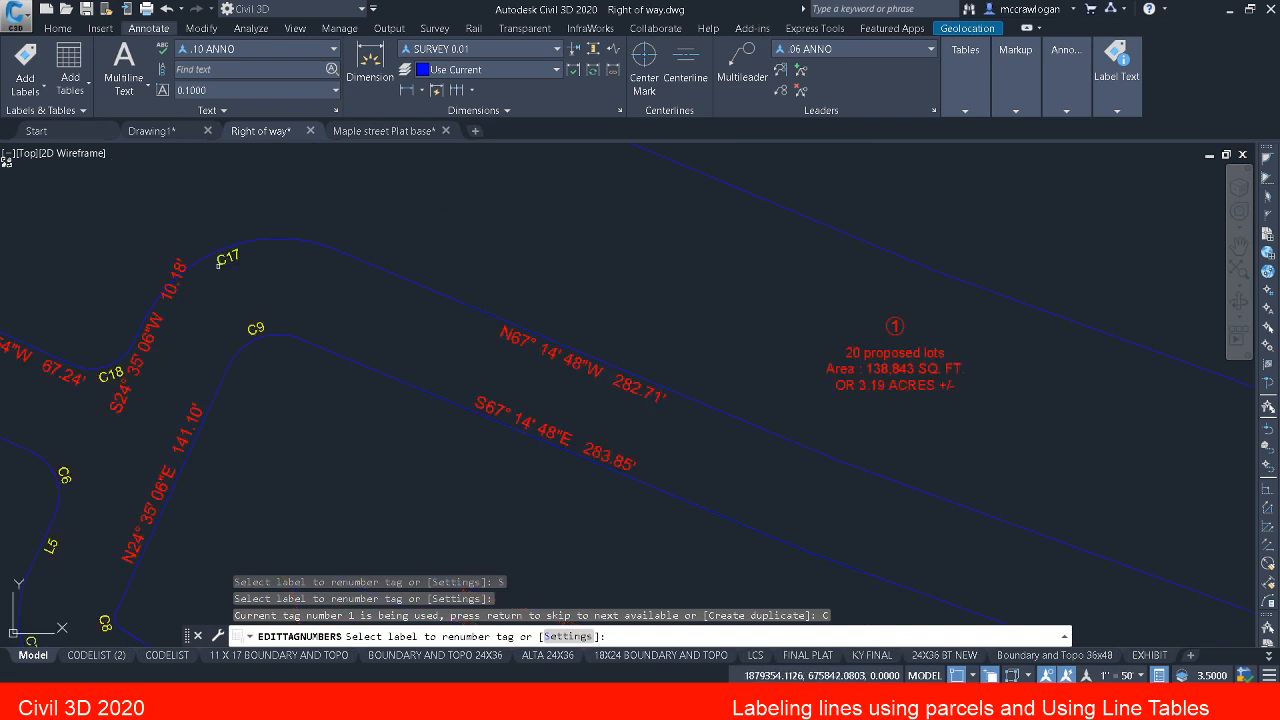
left_click(226, 258)
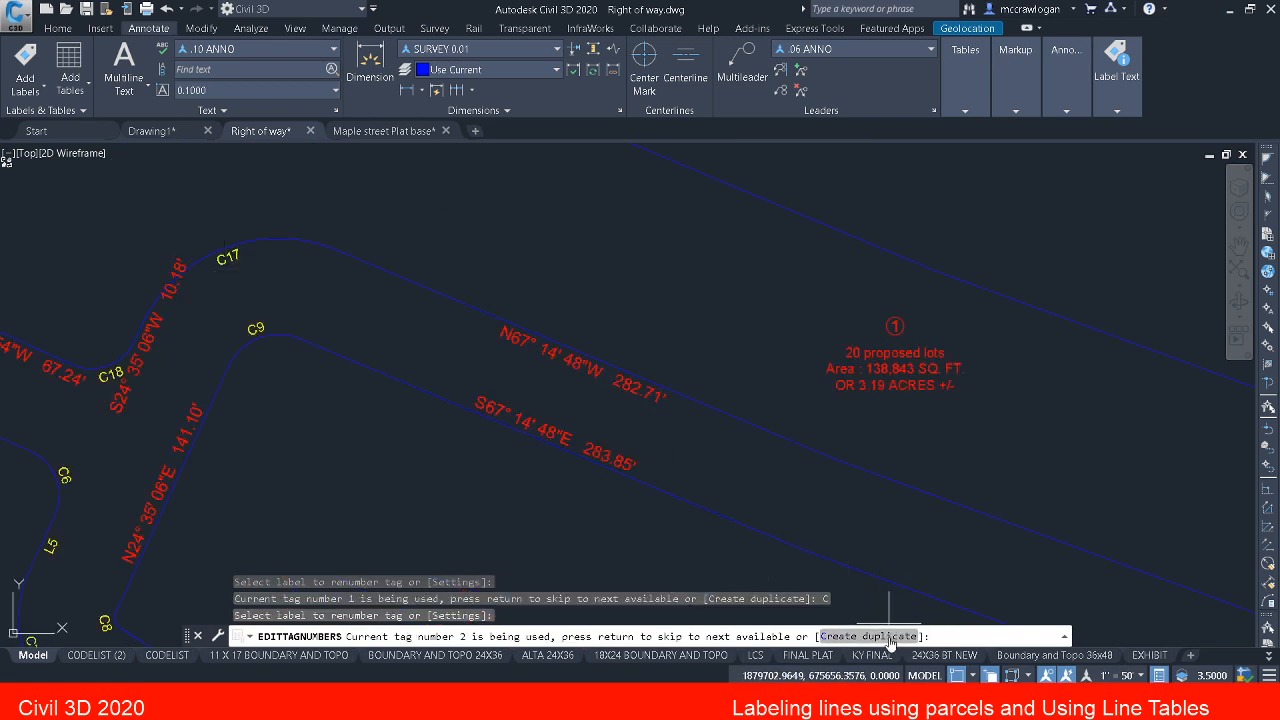
type("C")
key("Return")
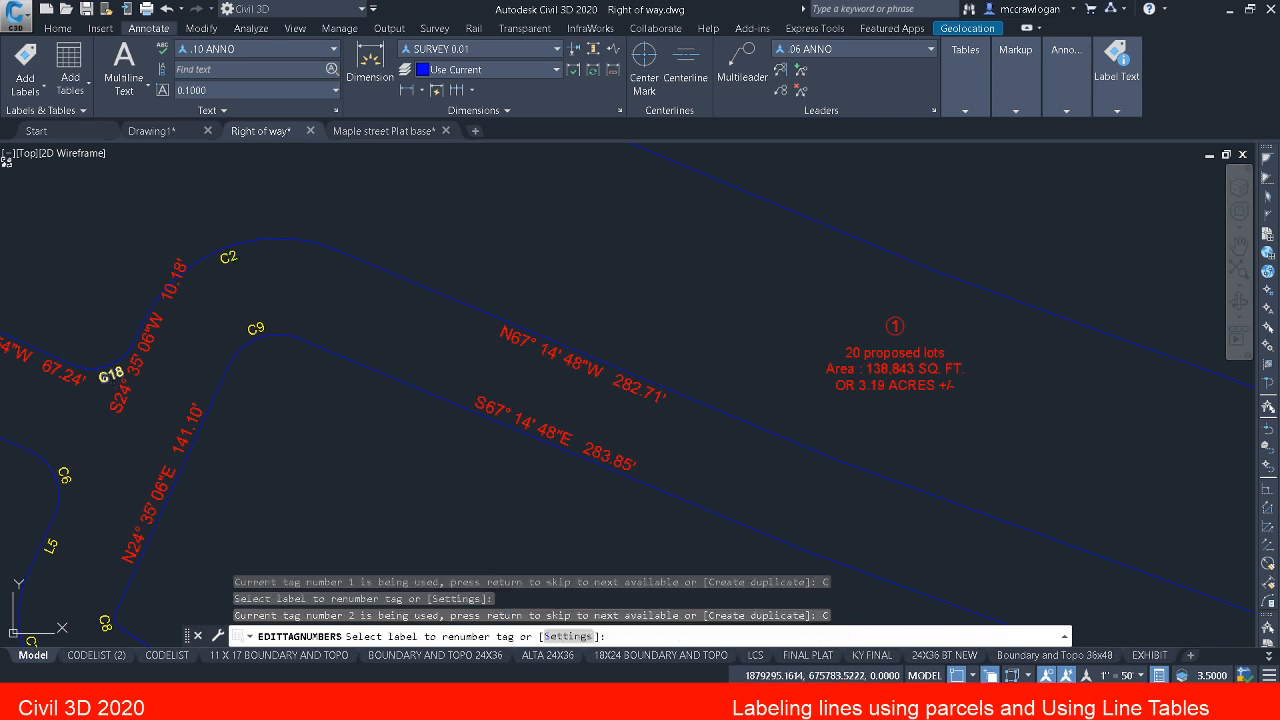
left_click(104, 377)
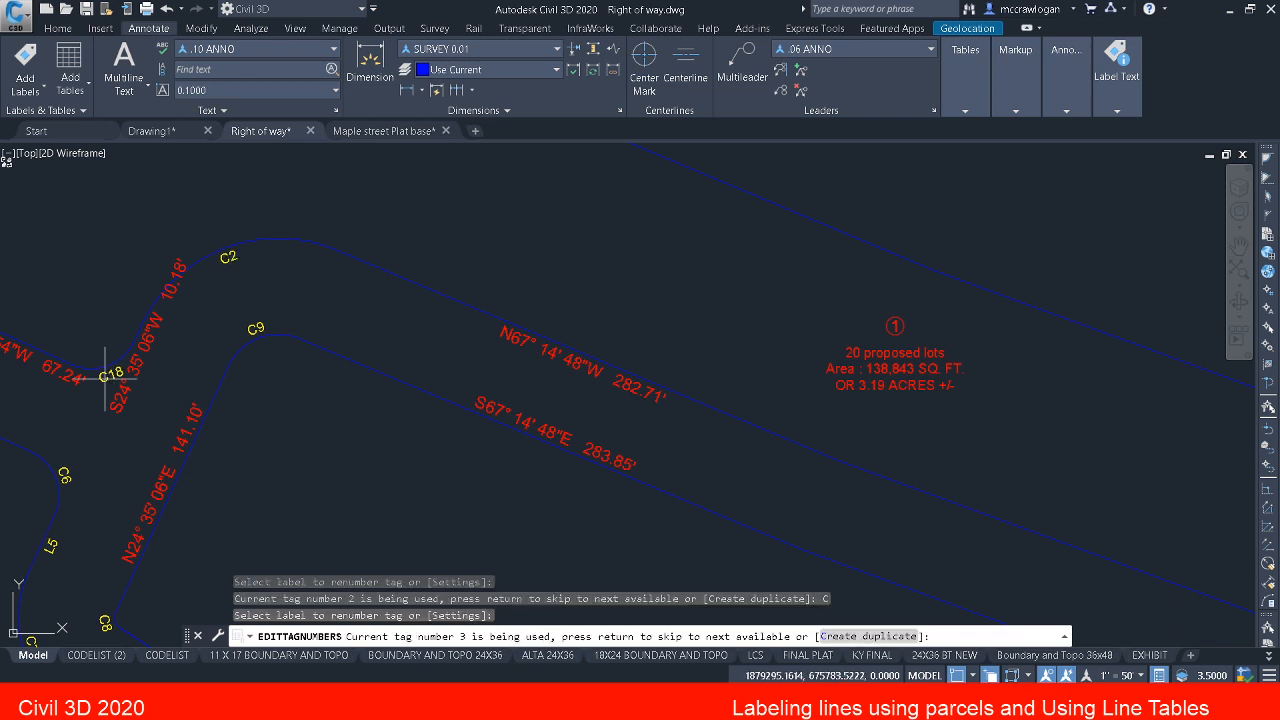
left_click(842, 636)
middle_click_drag(146, 409, 458, 468)
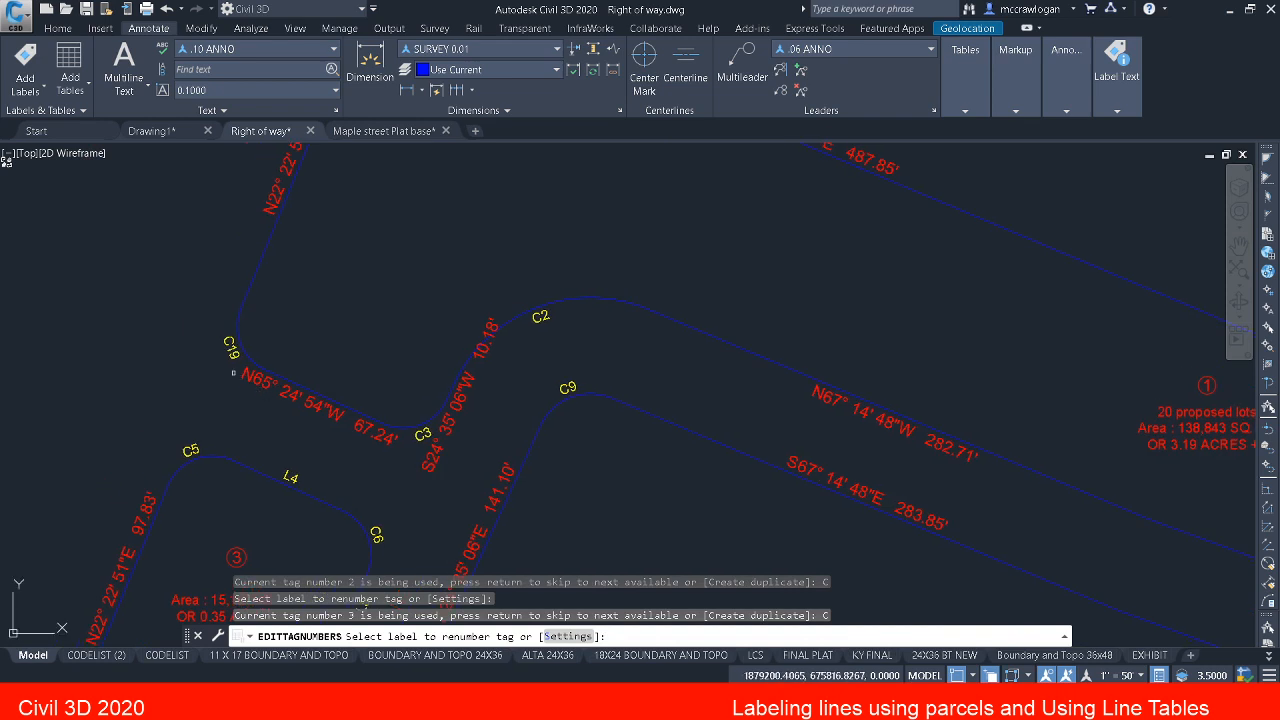
left_click(230, 348)
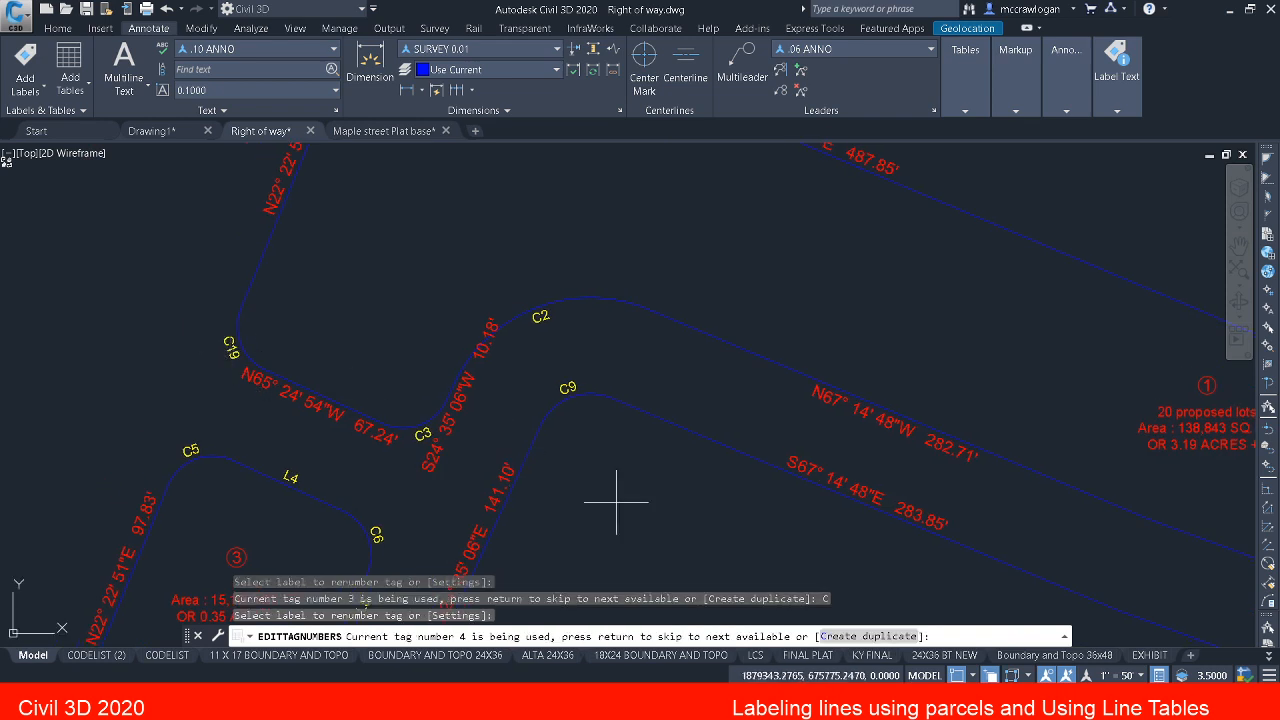
left_click(869, 636)
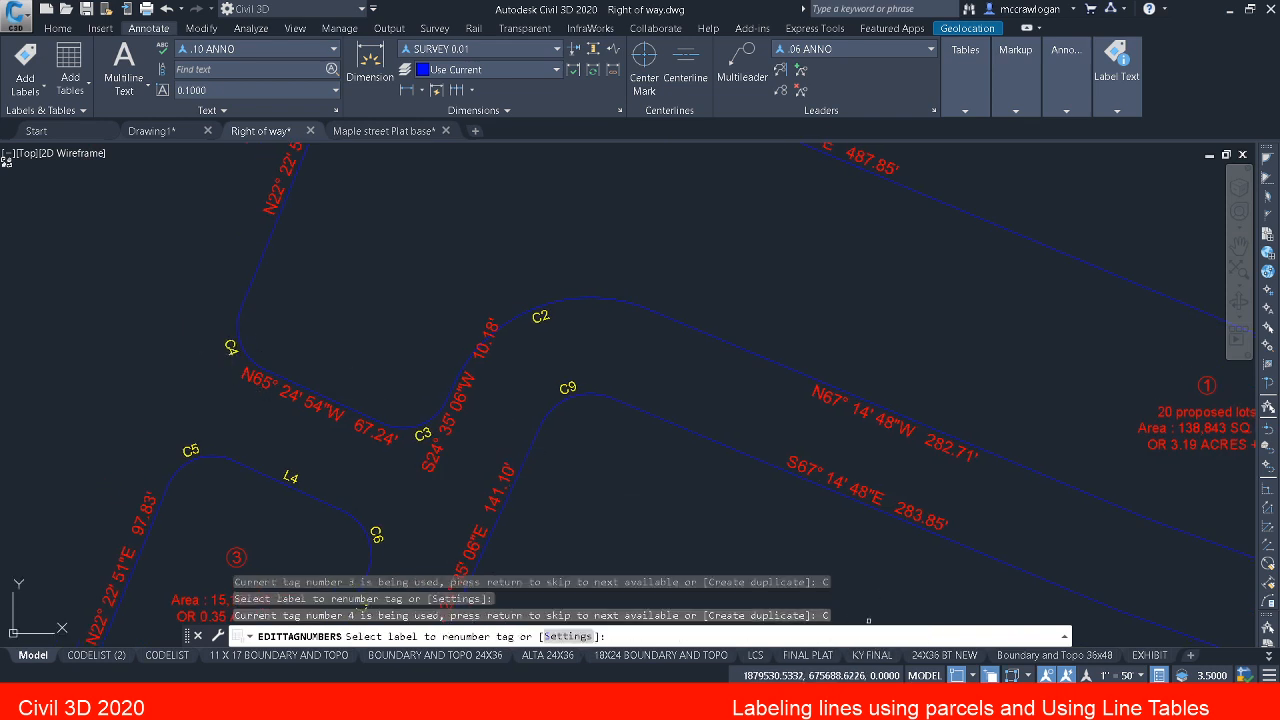
Step: End the tag renumbering and start adding items to the curve table by selecting labels in the drawing
scroll(246, 456, "down", 4)
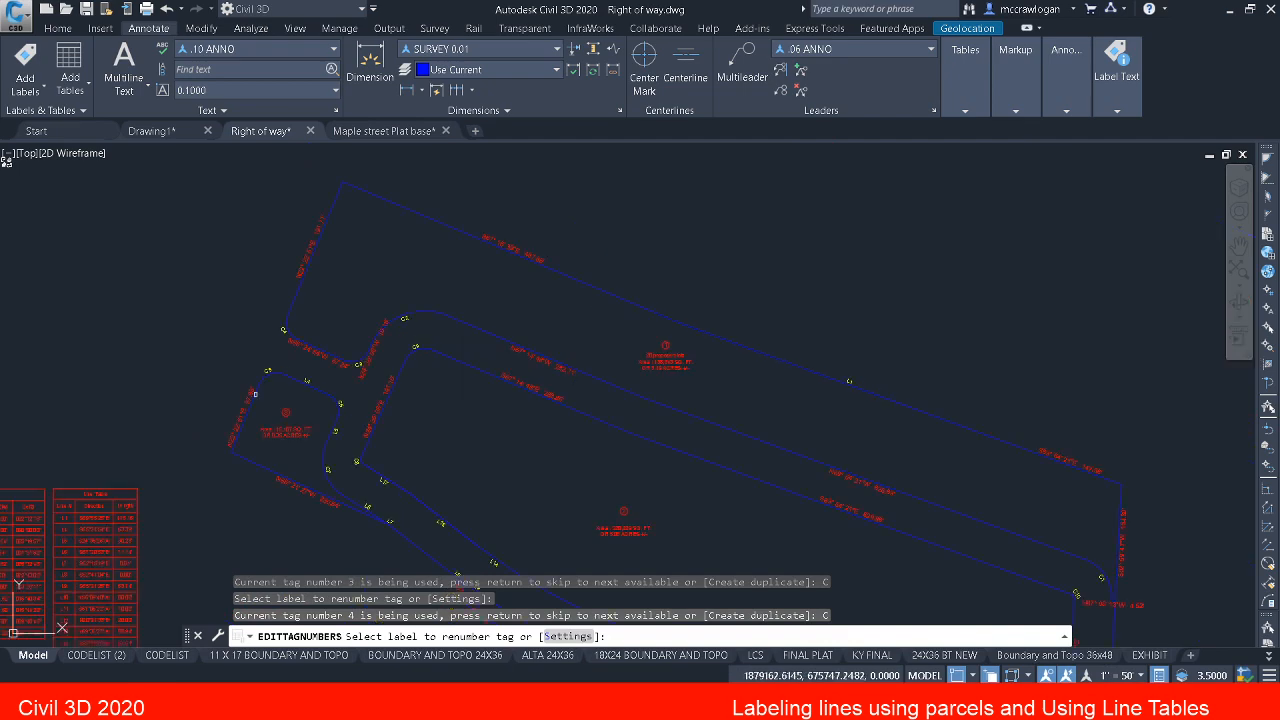
middle_click_drag(255, 394, 568, 199)
scroll(374, 304, "up", 3)
key("Escape")
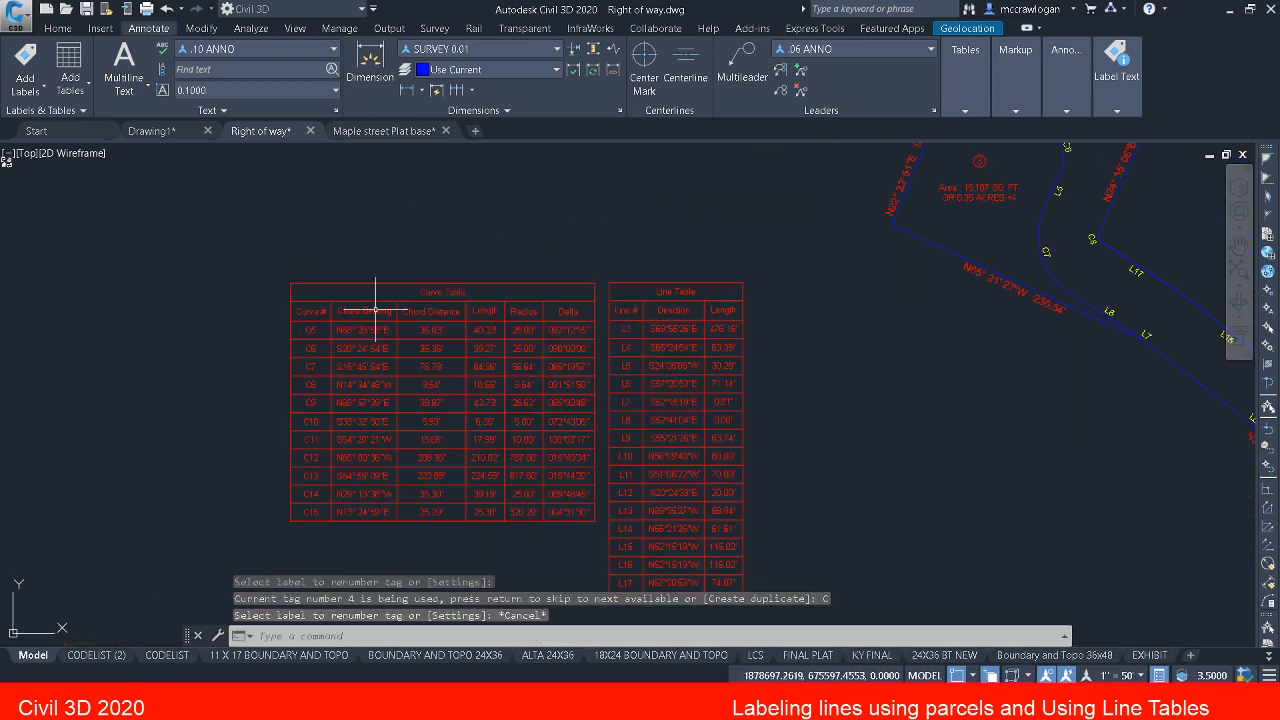
left_click(378, 313)
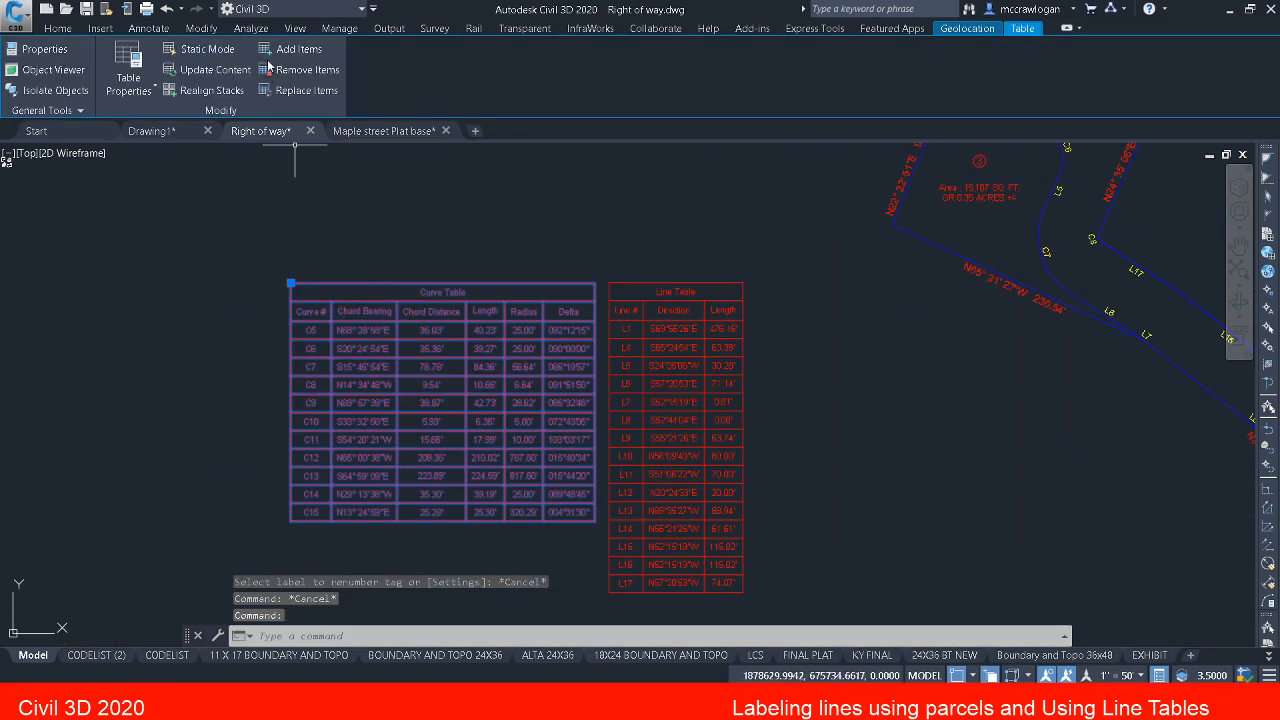
left_click(298, 49)
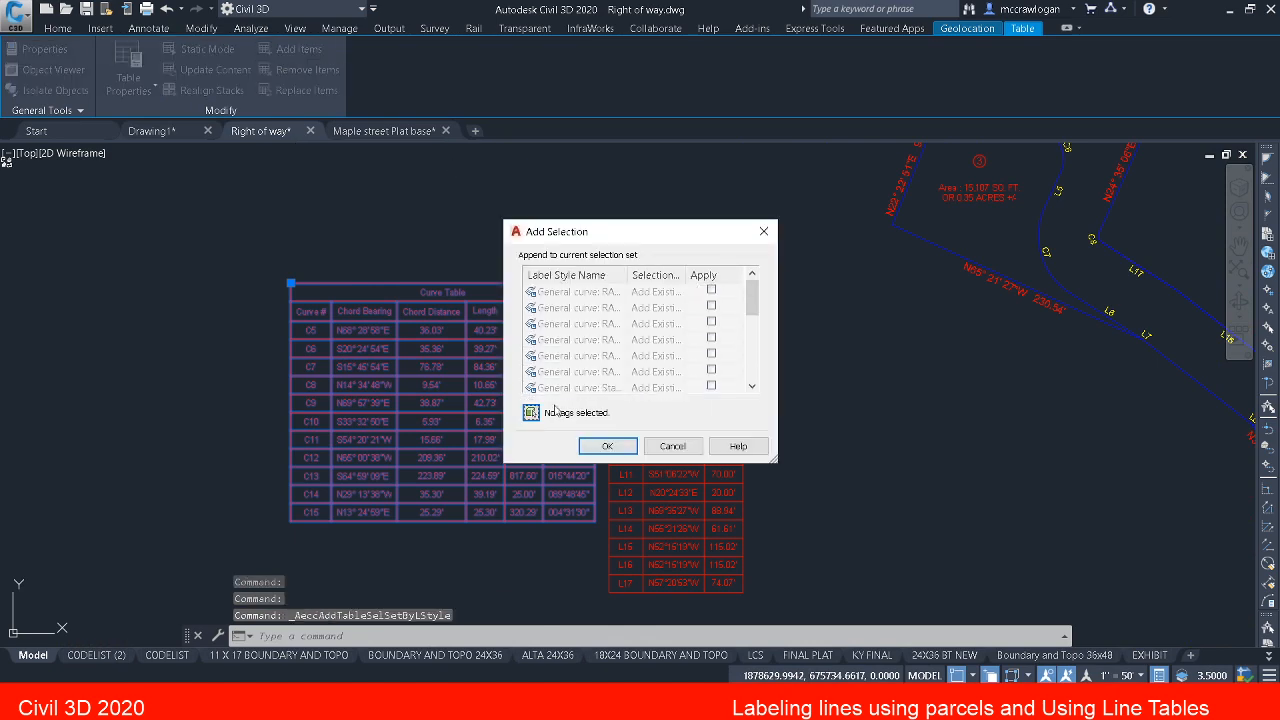
left_click(531, 412)
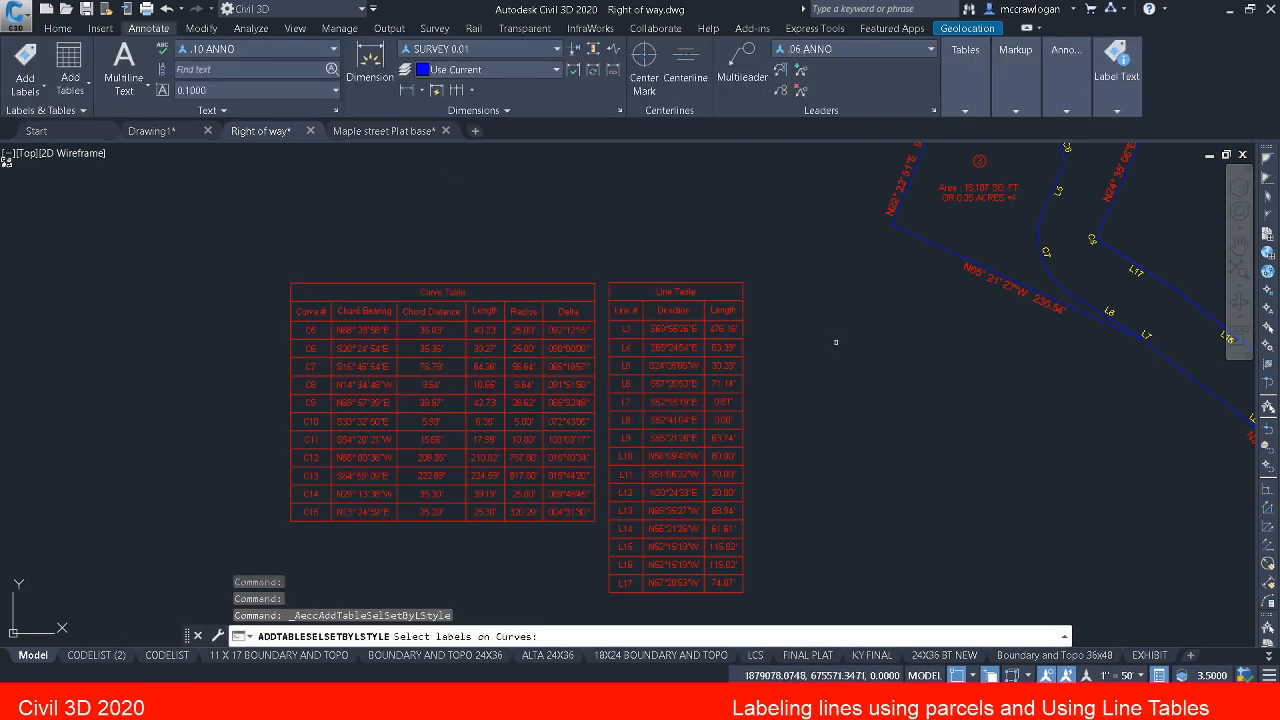
Step: Select parcel 1's curve tags C1, C2, C3 and C4 and append them to the curve table
middle_click_drag(836, 343, 277, 469)
scroll(301, 463, "down", 4)
scroll(859, 508, "up", 5)
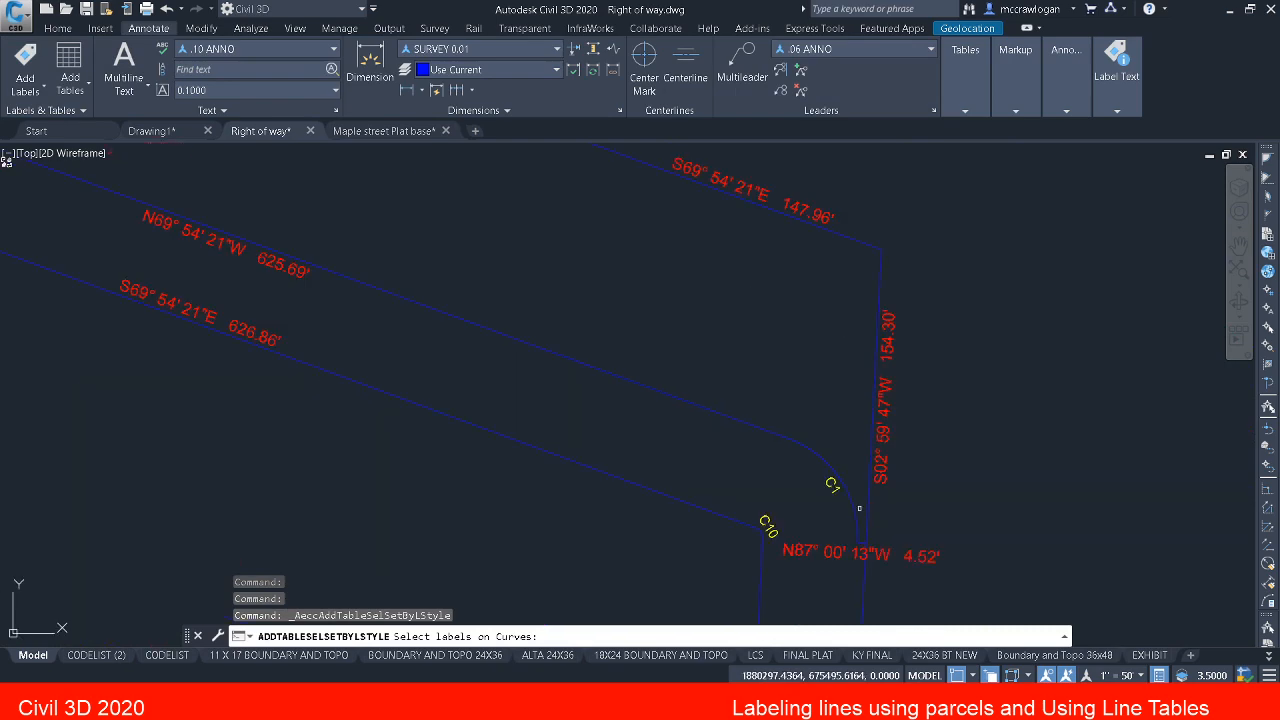
left_click(832, 485)
scroll(830, 486, "down", 5)
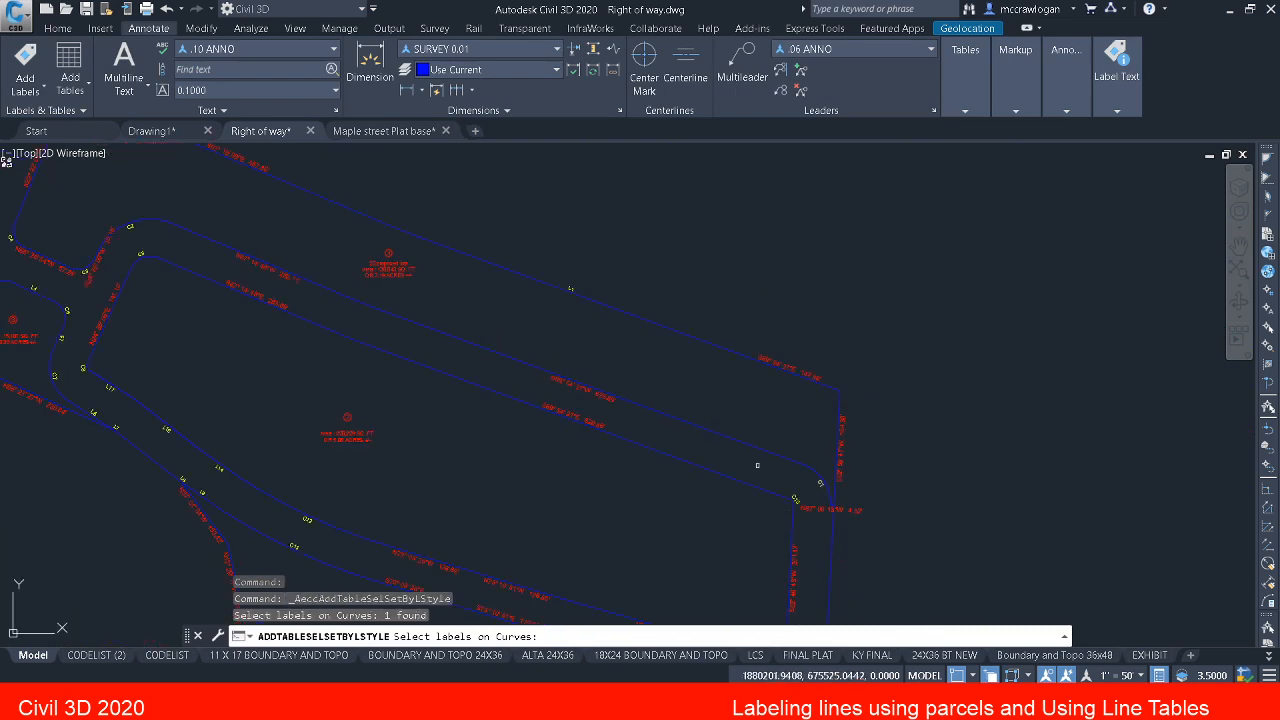
scroll(130, 224, "up", 5)
left_click(136, 235)
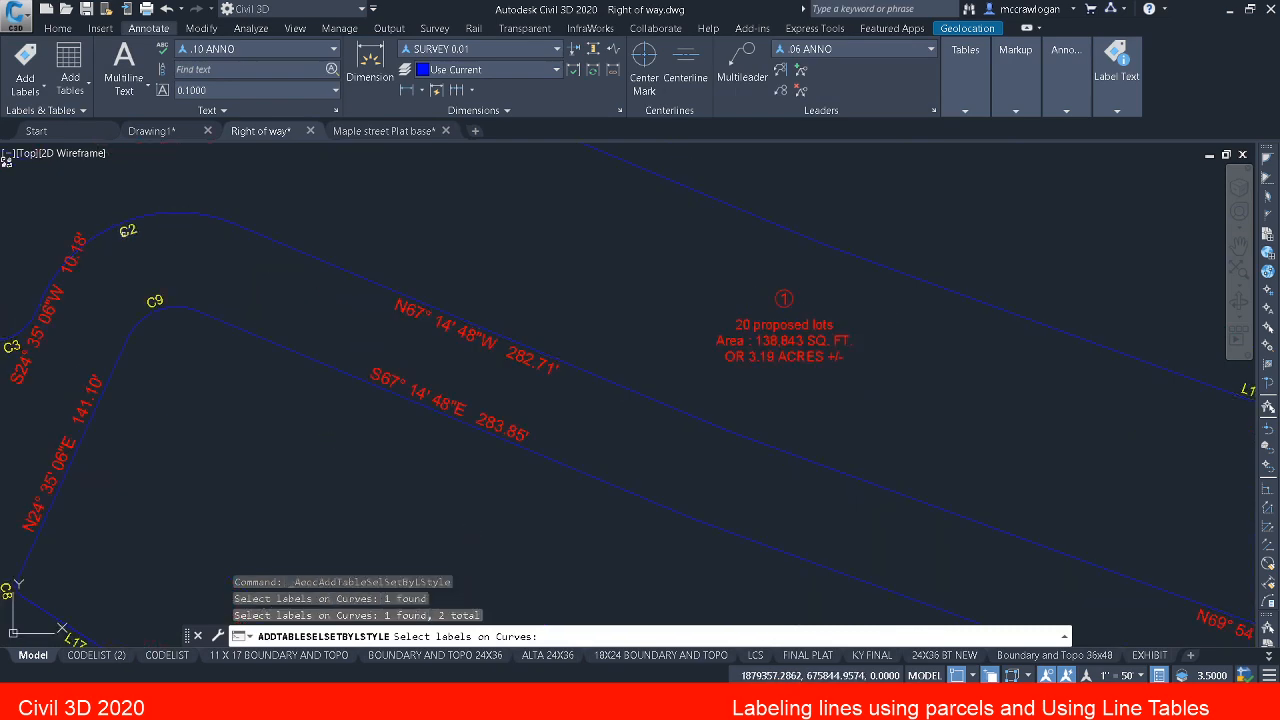
middle_click_drag(187, 362, 553, 299)
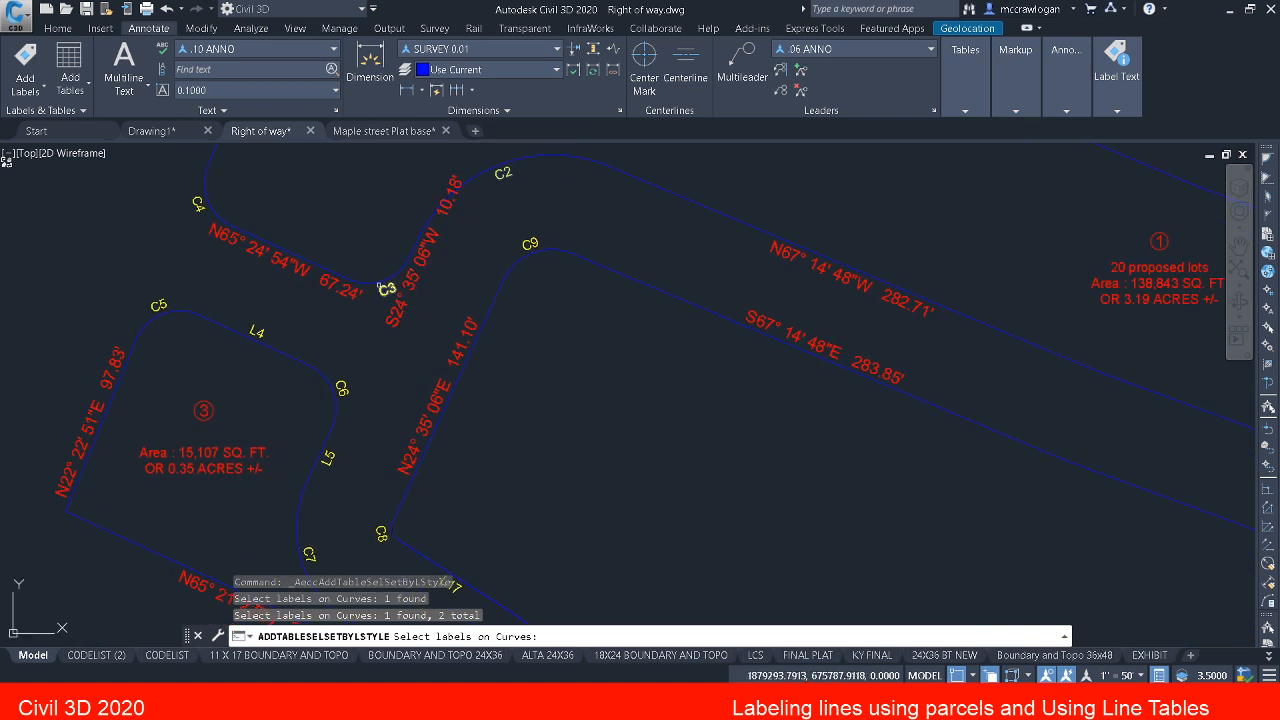
left_click(446, 582)
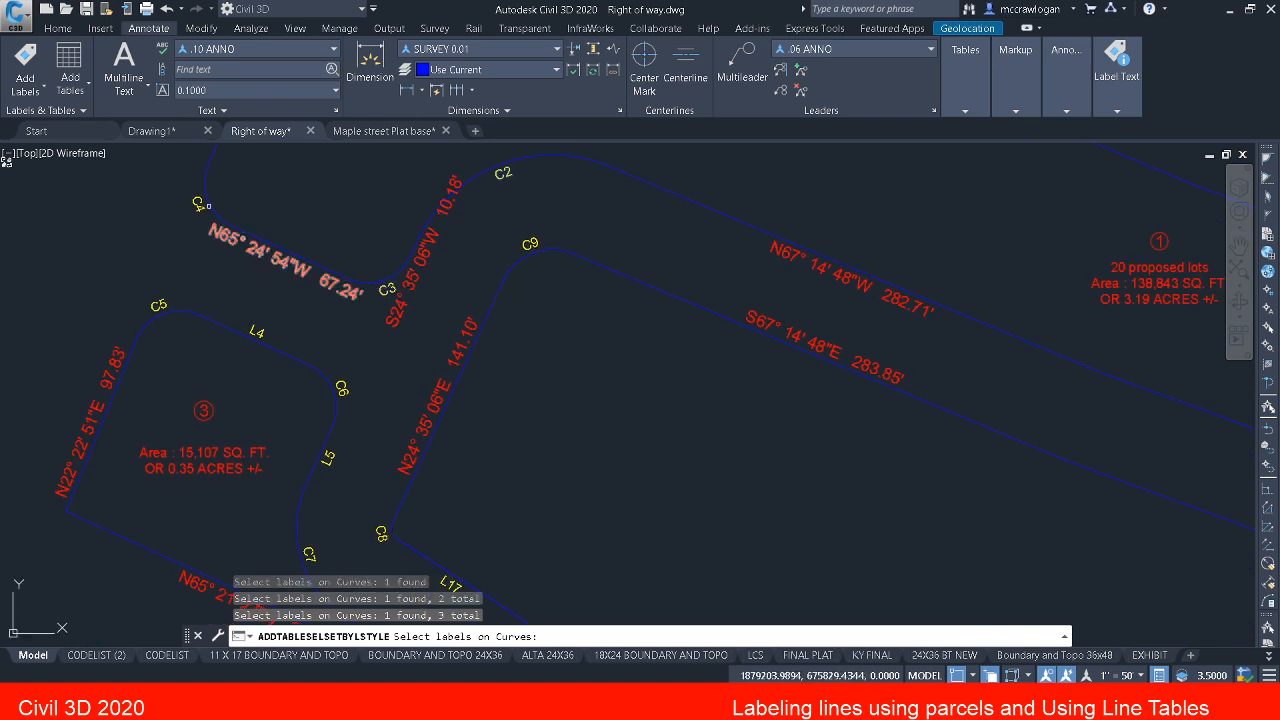
left_click(198, 204)
key("Return")
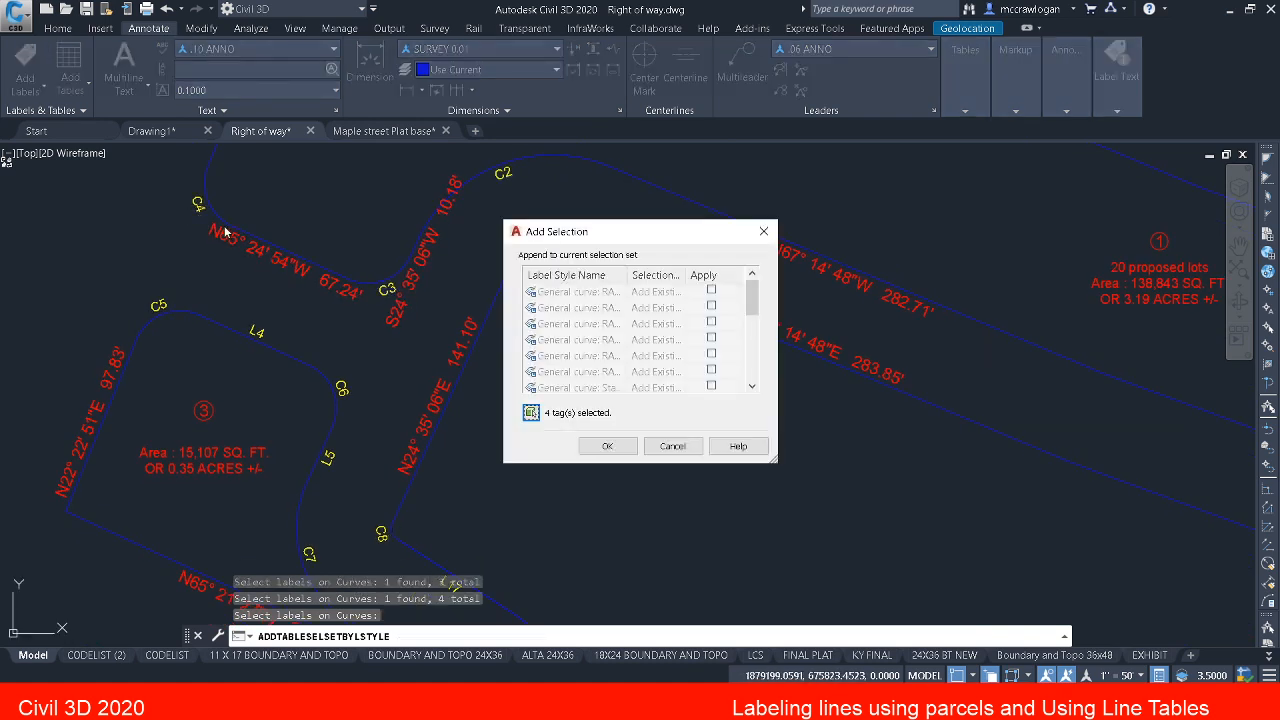
left_click(603, 445)
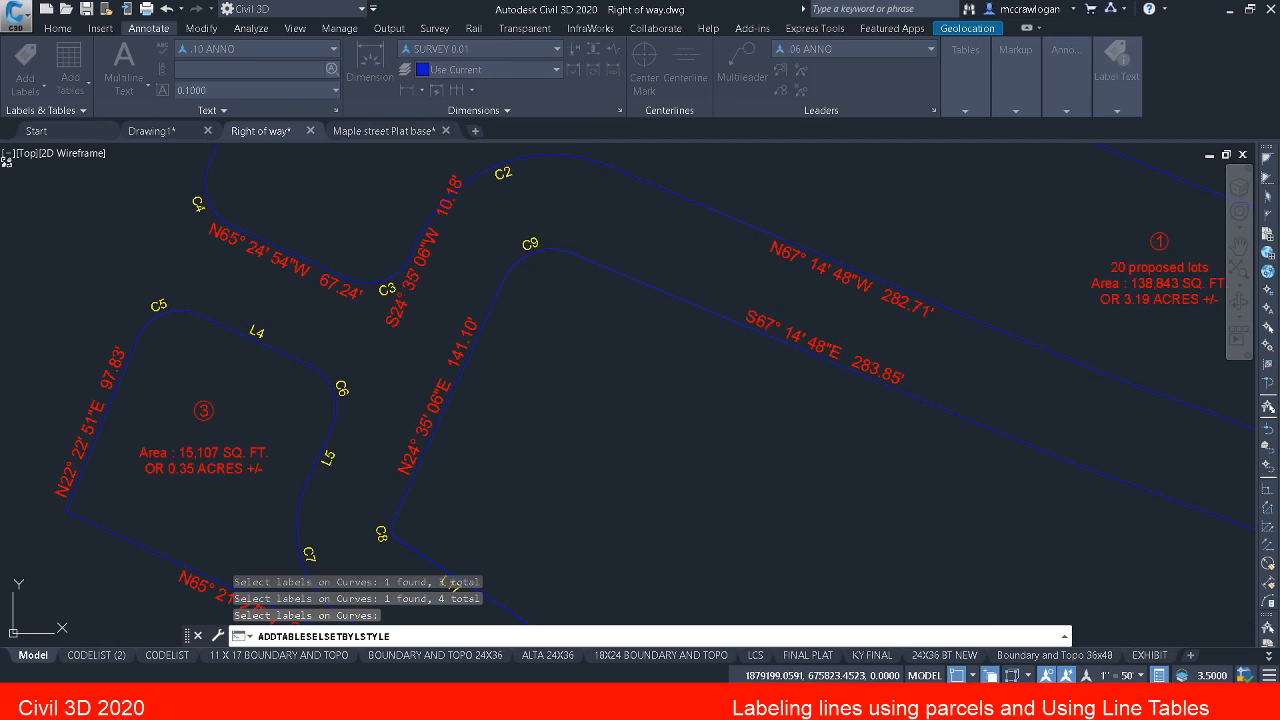
Step: Examine the sorting and column settings in the data properties of the curve table's DBS style, and cancel without changes
middle_click_drag(179, 300, 1142, 153)
mouse_move(451, 433)
middle_mouse_down()
mouse_move(479, 144)
mouse_move(491, 132)
middle_mouse_up()
scroll(427, 276, "down", 2)
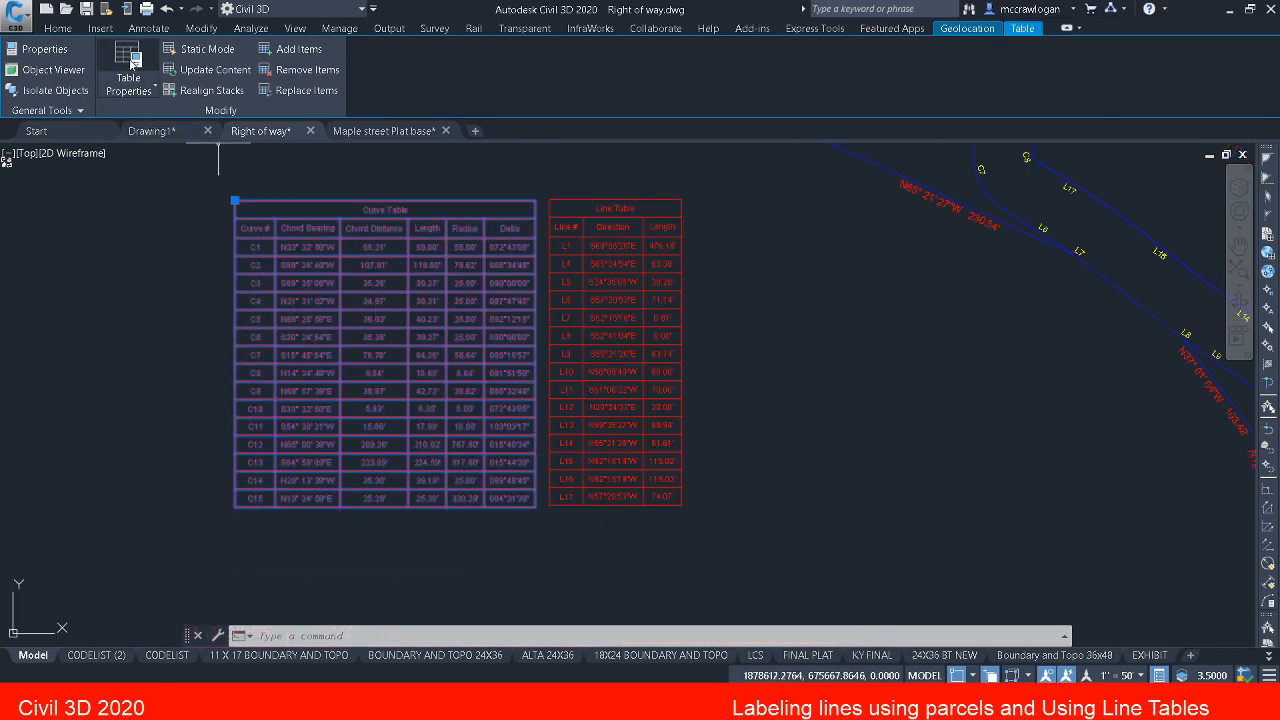
left_click(123, 90)
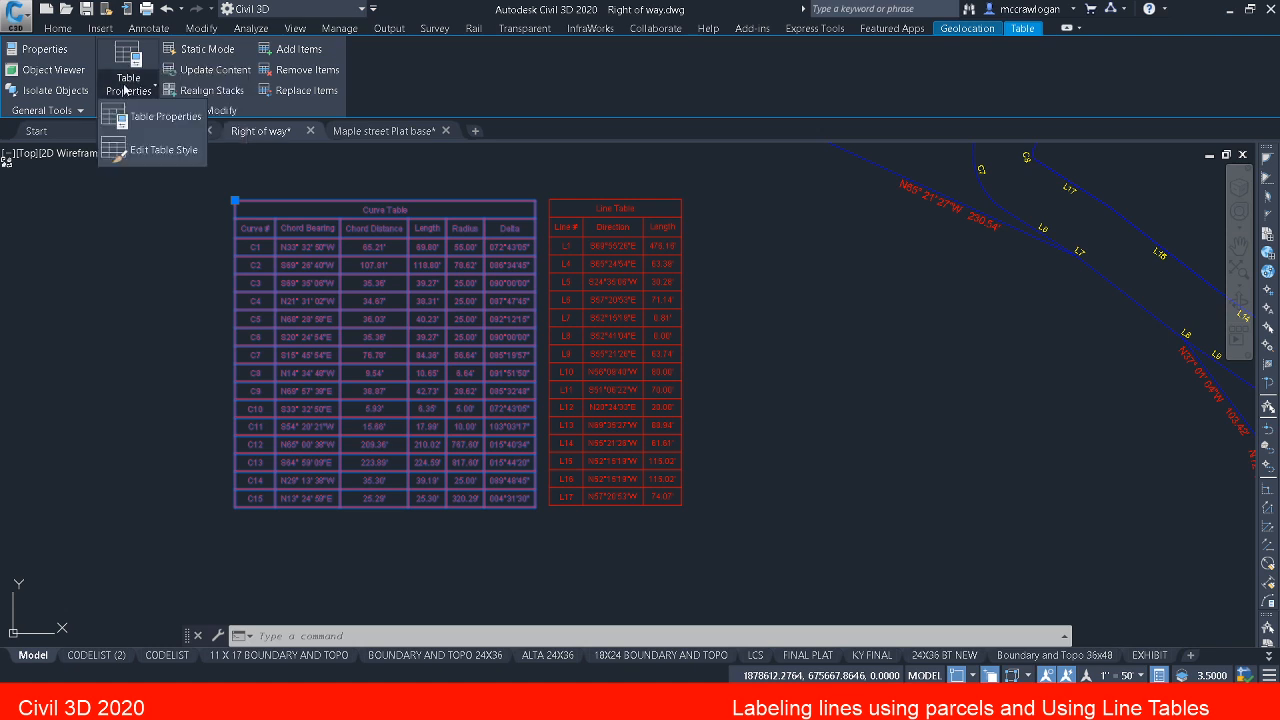
left_click(156, 150)
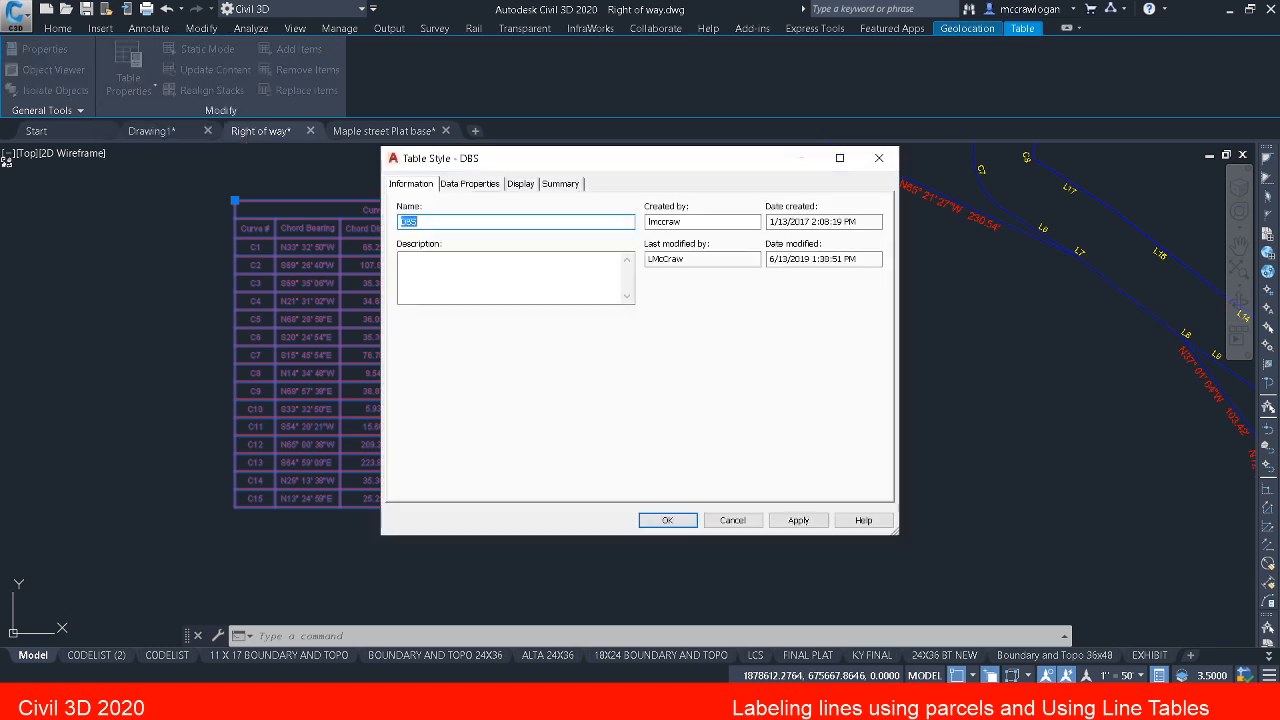
left_click(470, 185)
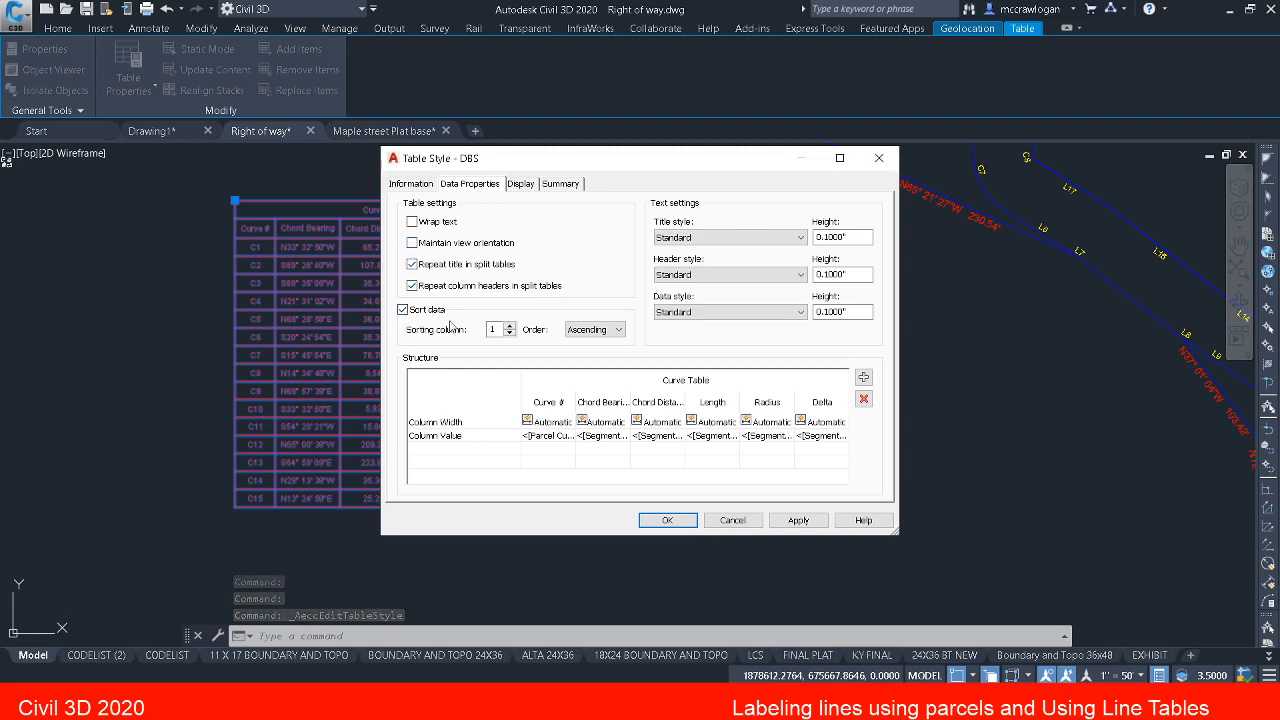
left_click(732, 520)
key("Escape")
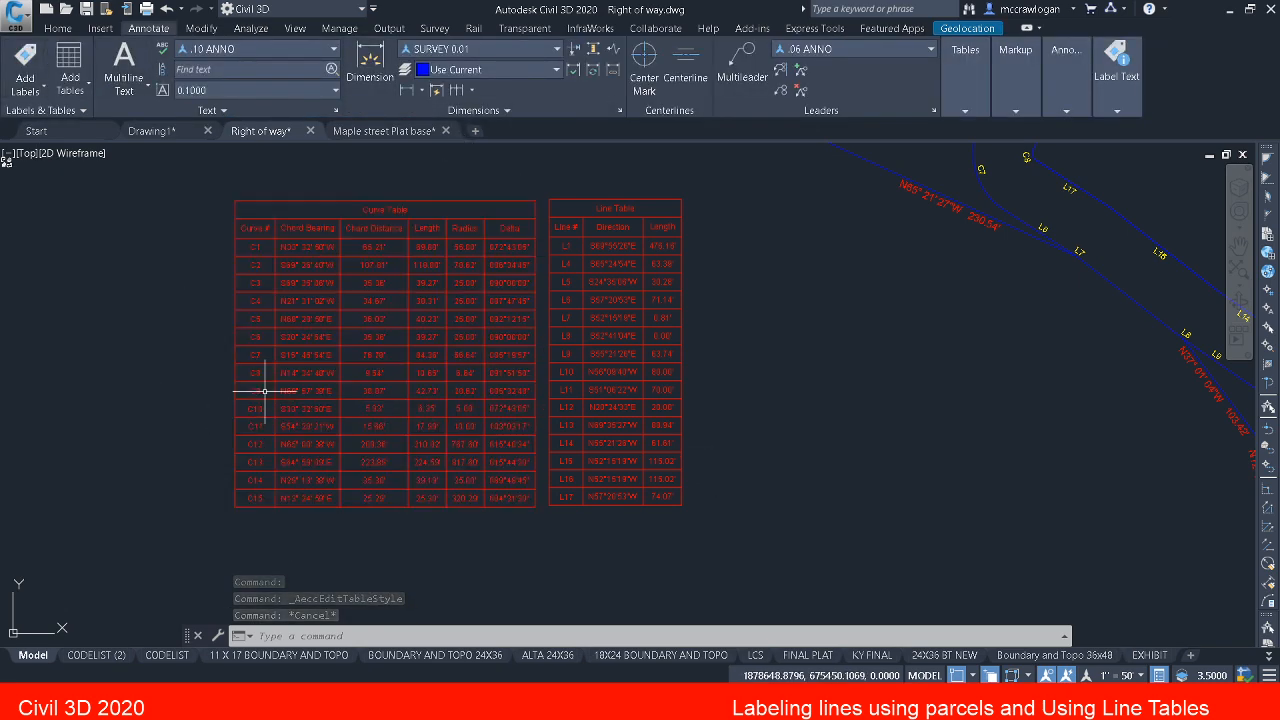
Step: Check the curve table's rows and save the drawing
scroll(260, 385, "up", 2)
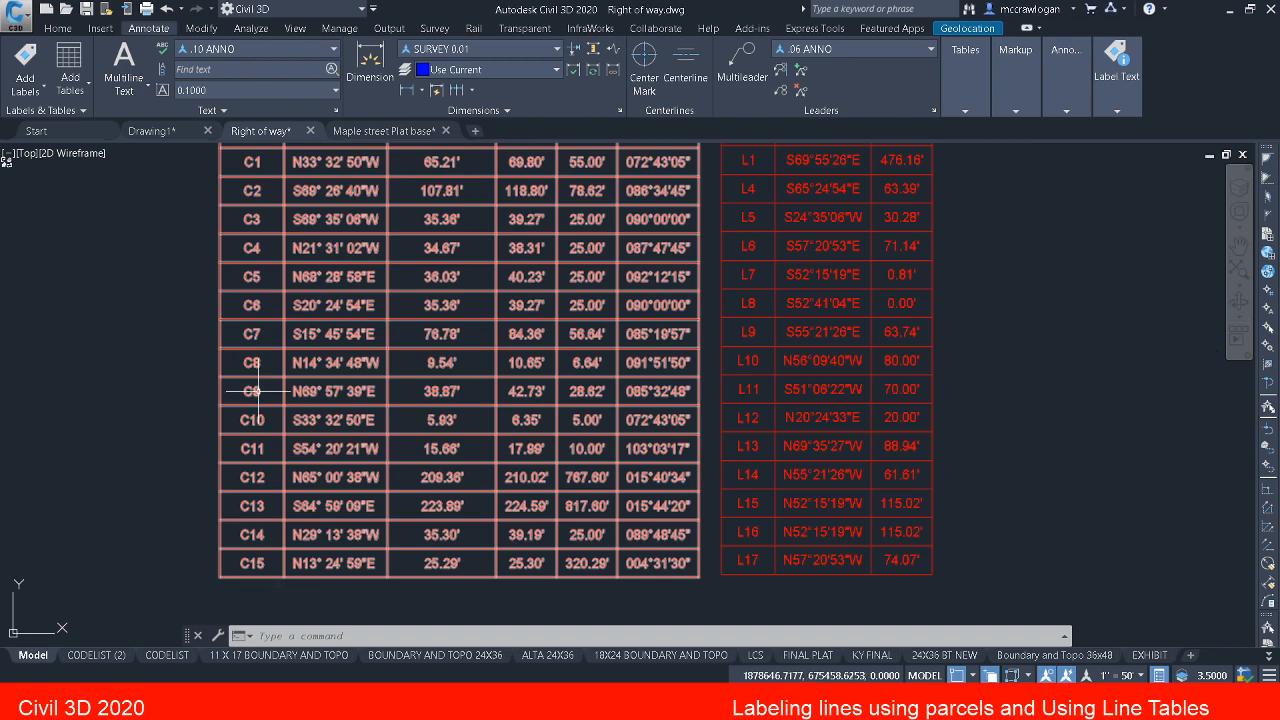
scroll(258, 391, "down", 2)
key("Escape")
key("Escape")
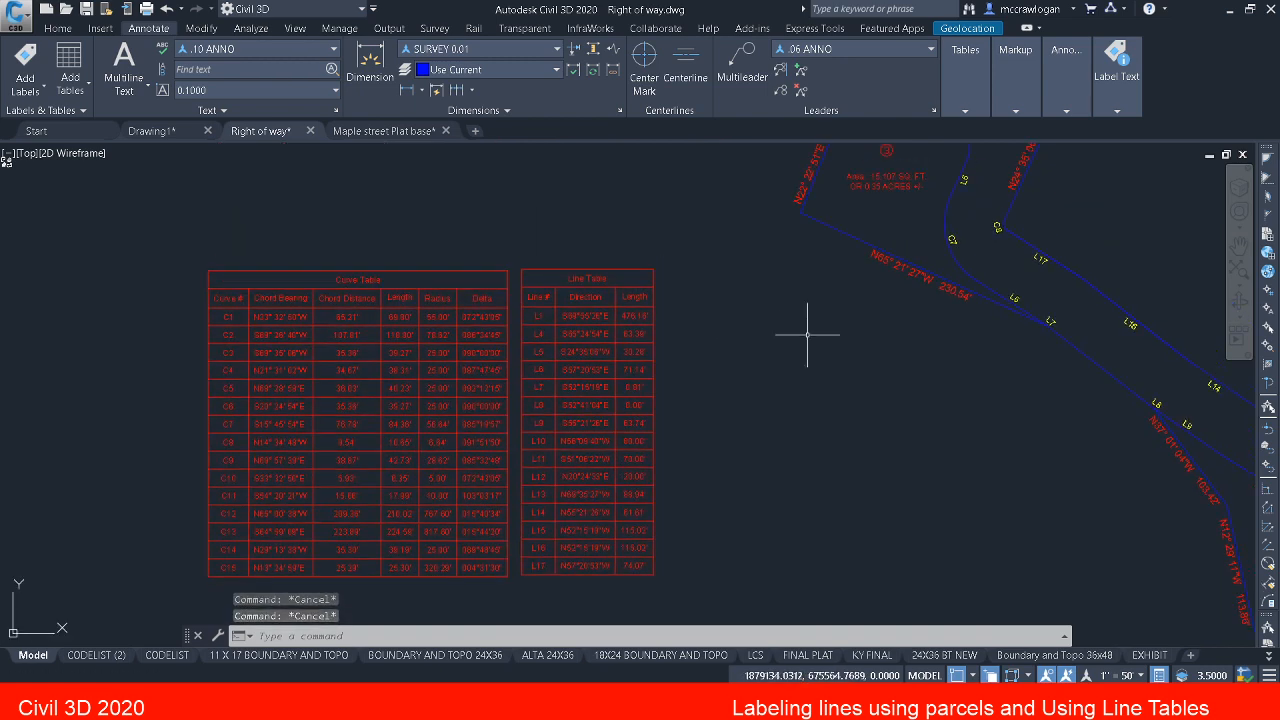
key("ctrl+s")
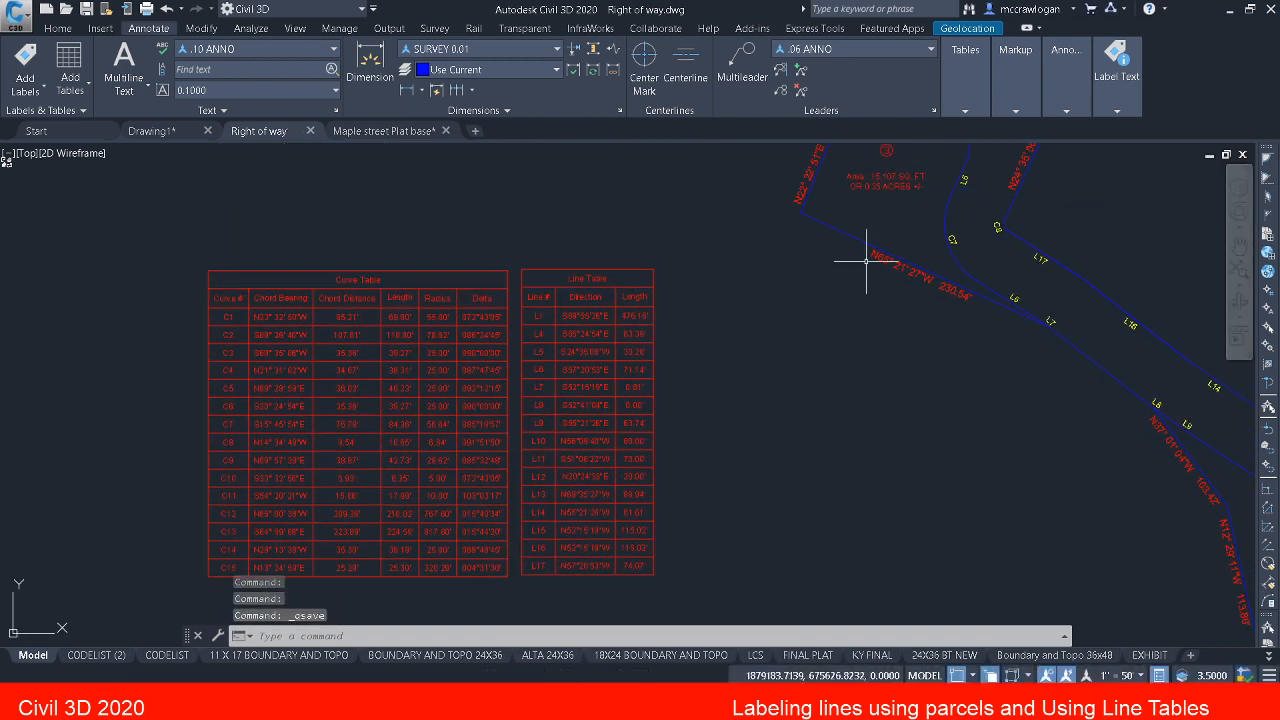
mouse_move(756, 374)
middle_mouse_down()
mouse_move(728, 399)
mouse_move(663, 409)
middle_mouse_up()
mouse_move(801, 276)
middle_mouse_down()
mouse_move(745, 418)
mouse_move(684, 391)
mouse_move(449, 395)
middle_mouse_up()
scroll(529, 372, "down", 2)
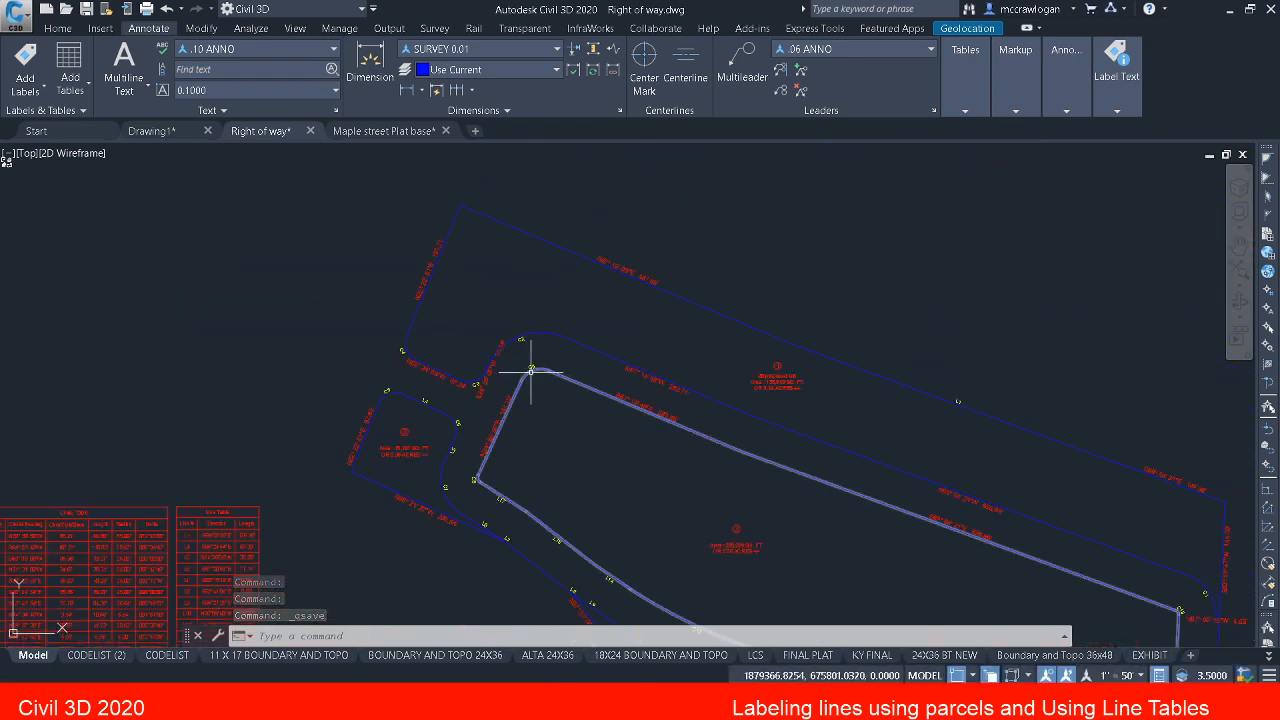
scroll(417, 395, "up", 2)
scroll(229, 514, "up", 5)
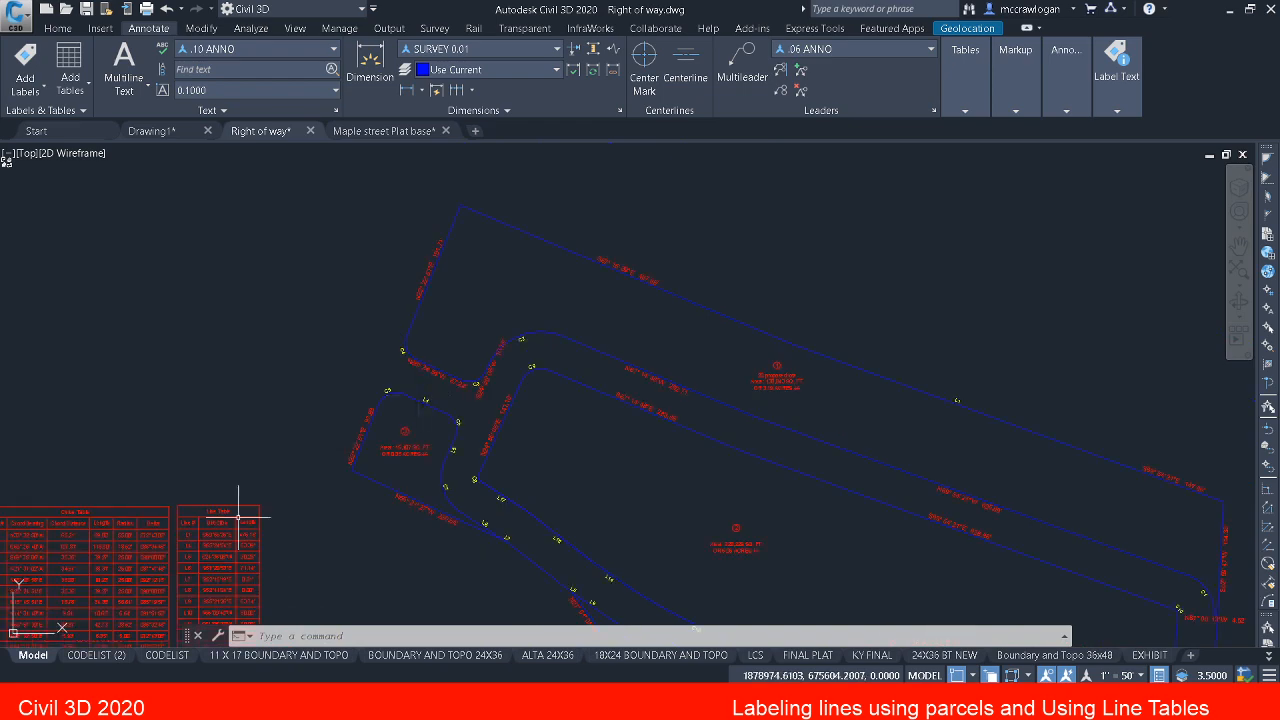
Step: Examine the line table's rows and compare them with the line tags around the parcels
middle_click_drag(294, 505, 308, 407)
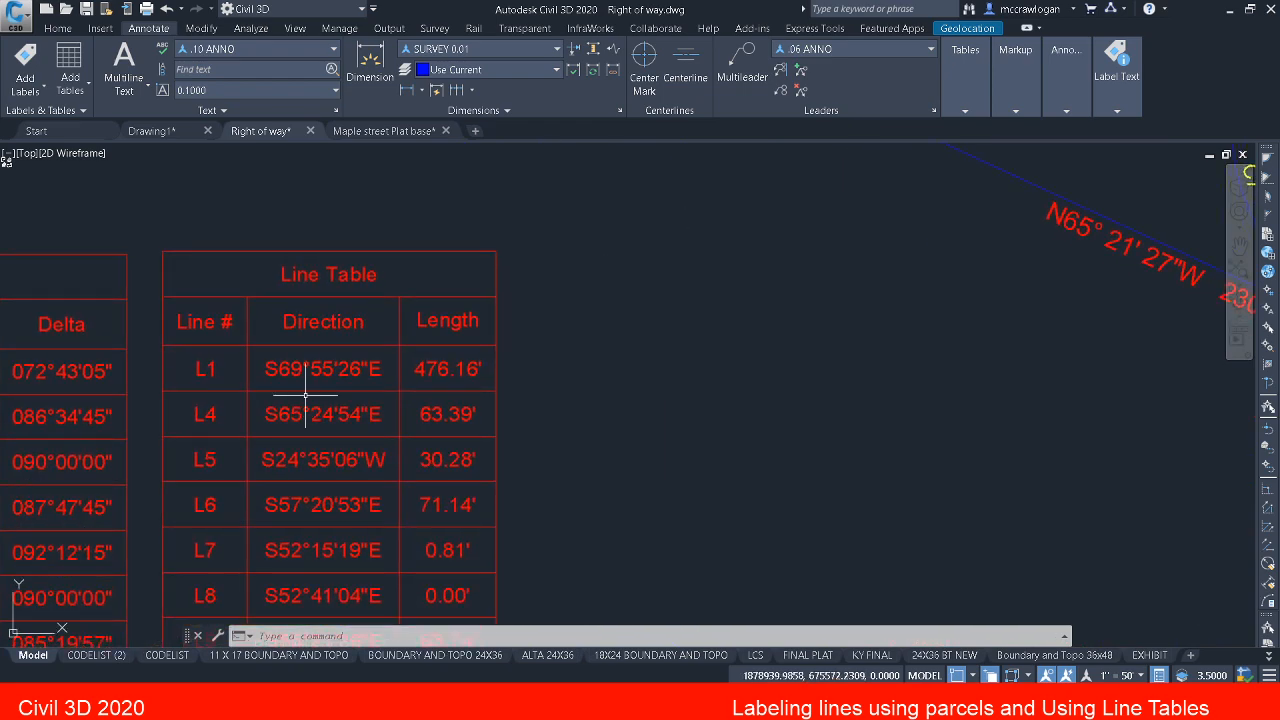
scroll(313, 396, "down", 4)
mouse_move(841, 435)
middle_mouse_down()
mouse_move(362, 440)
mouse_move(68, 342)
middle_mouse_up()
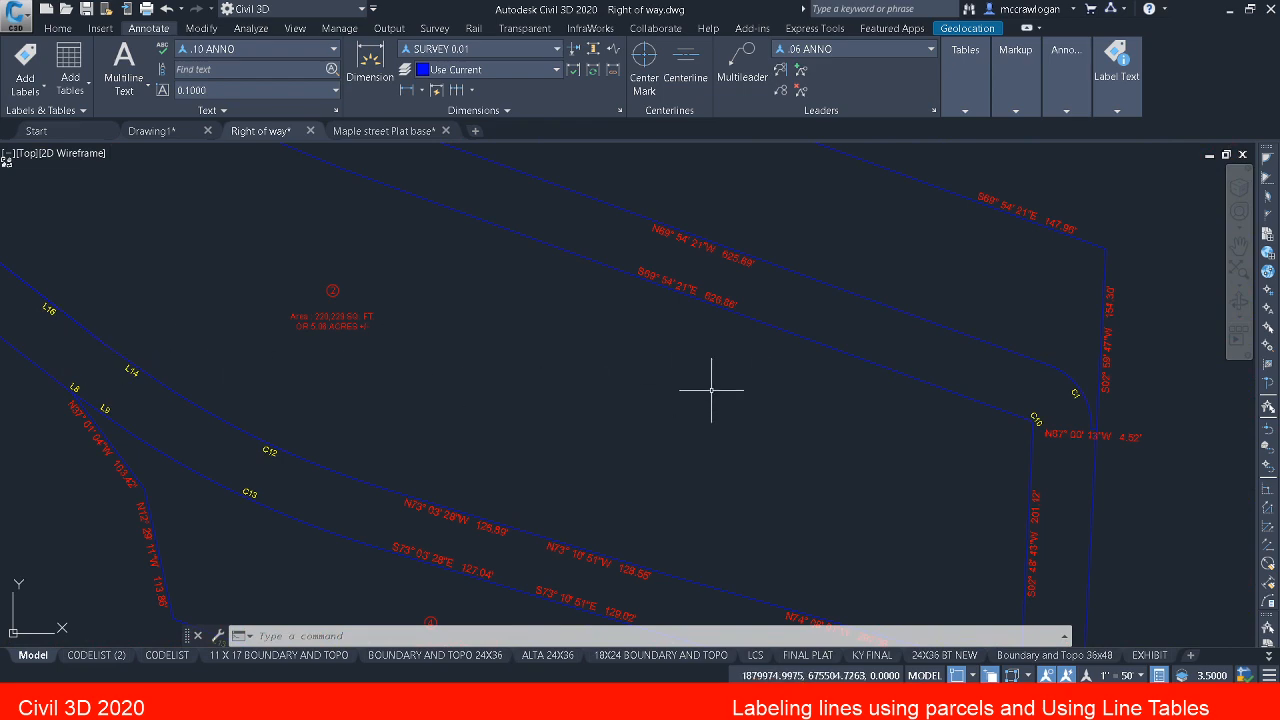
middle_click_drag(515, 390, 731, 424)
middle_click_drag(844, 471, 846, 461)
scroll(473, 410, "down", 5)
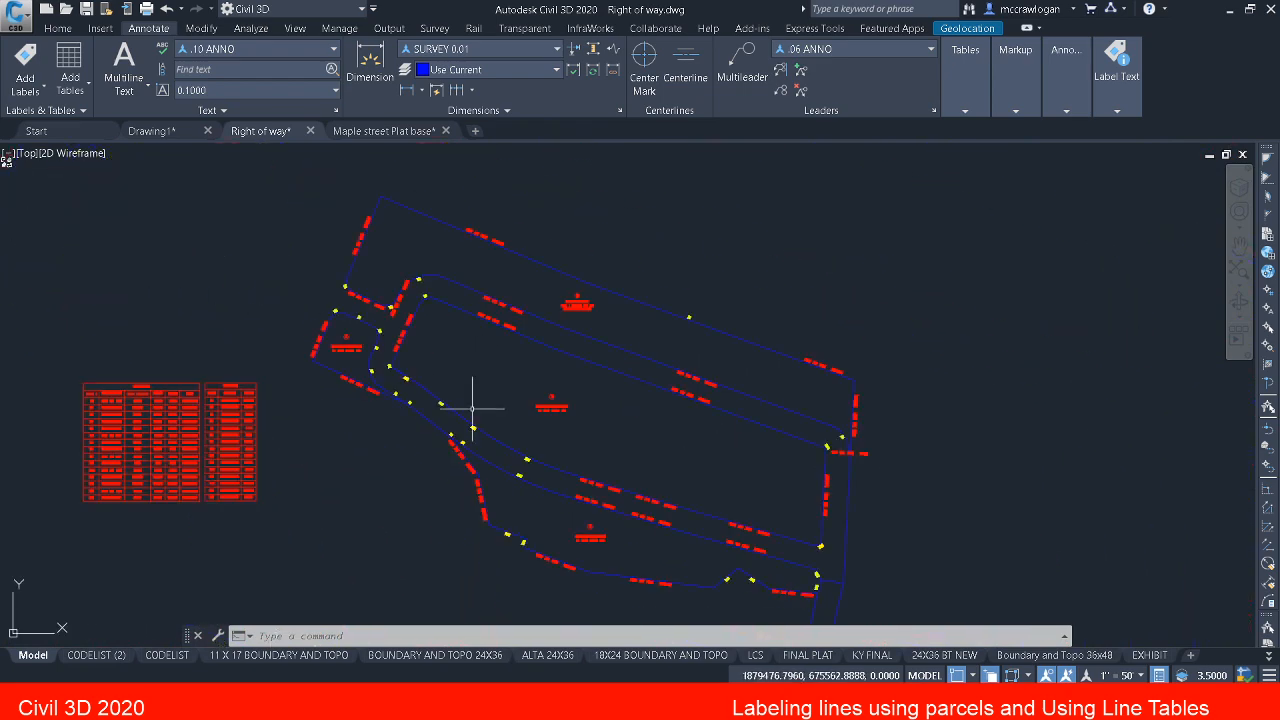
scroll(177, 434, "up", 6)
scroll(318, 322, "down", 4)
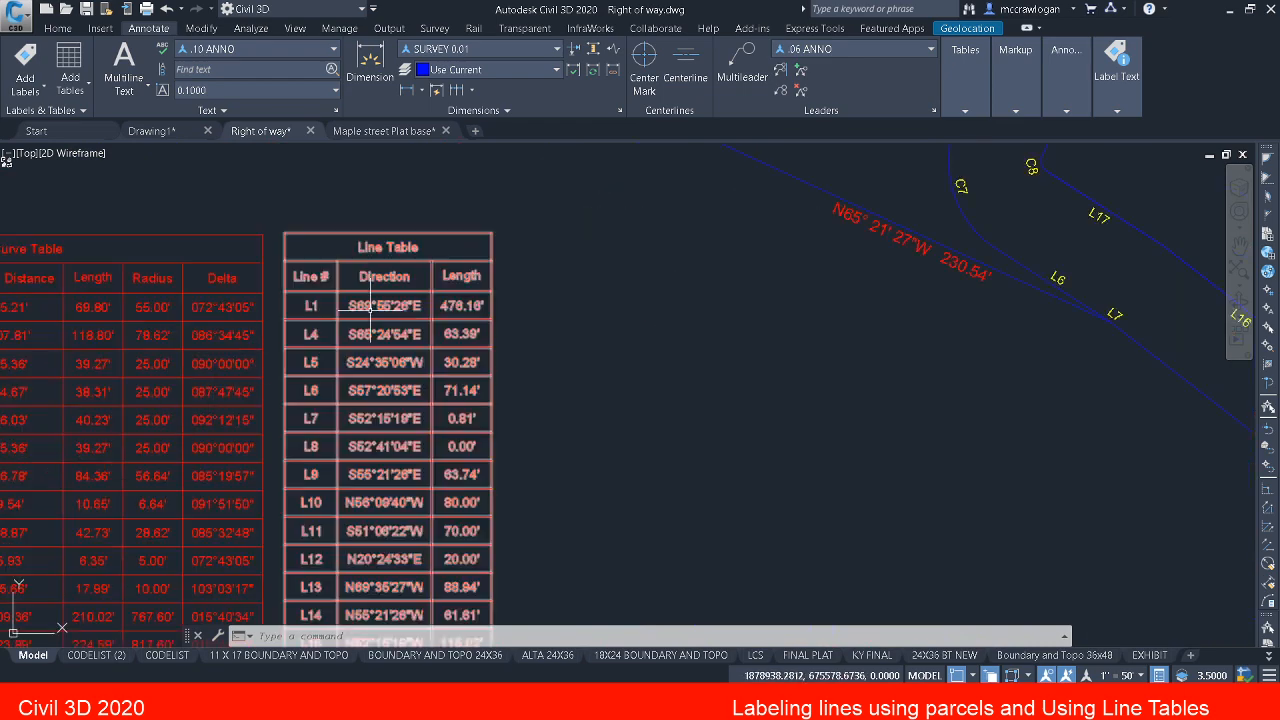
scroll(355, 402, "up", 6)
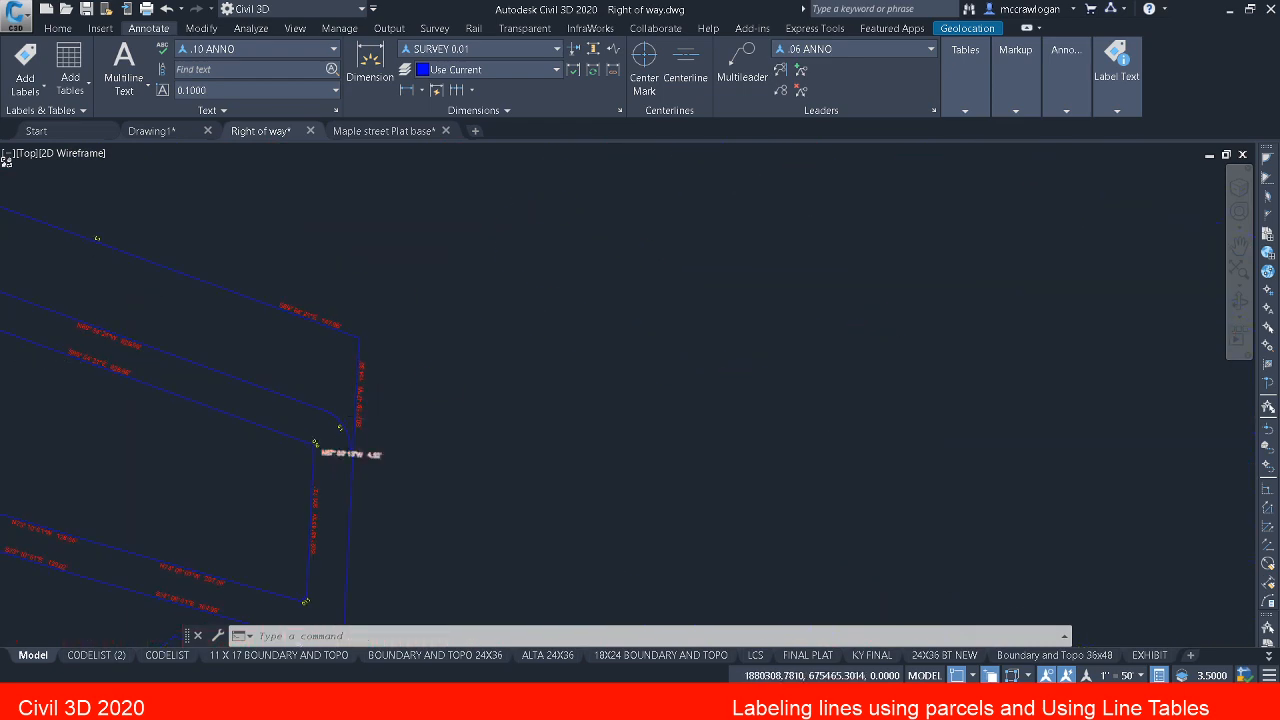
scroll(350, 450, "up", 3)
scroll(367, 443, "down", 4)
middle_click_drag(357, 443, 457, 337)
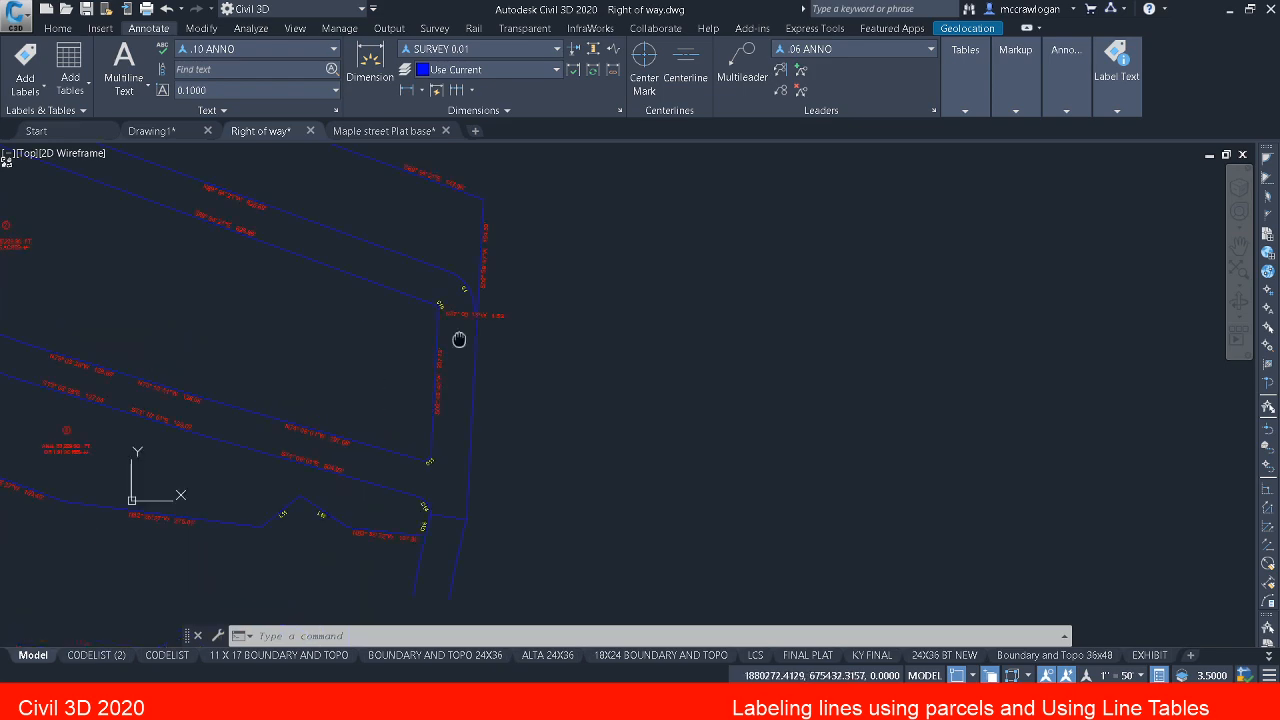
middle_click_drag(386, 371, 489, 469)
scroll(994, 389, "down", 3)
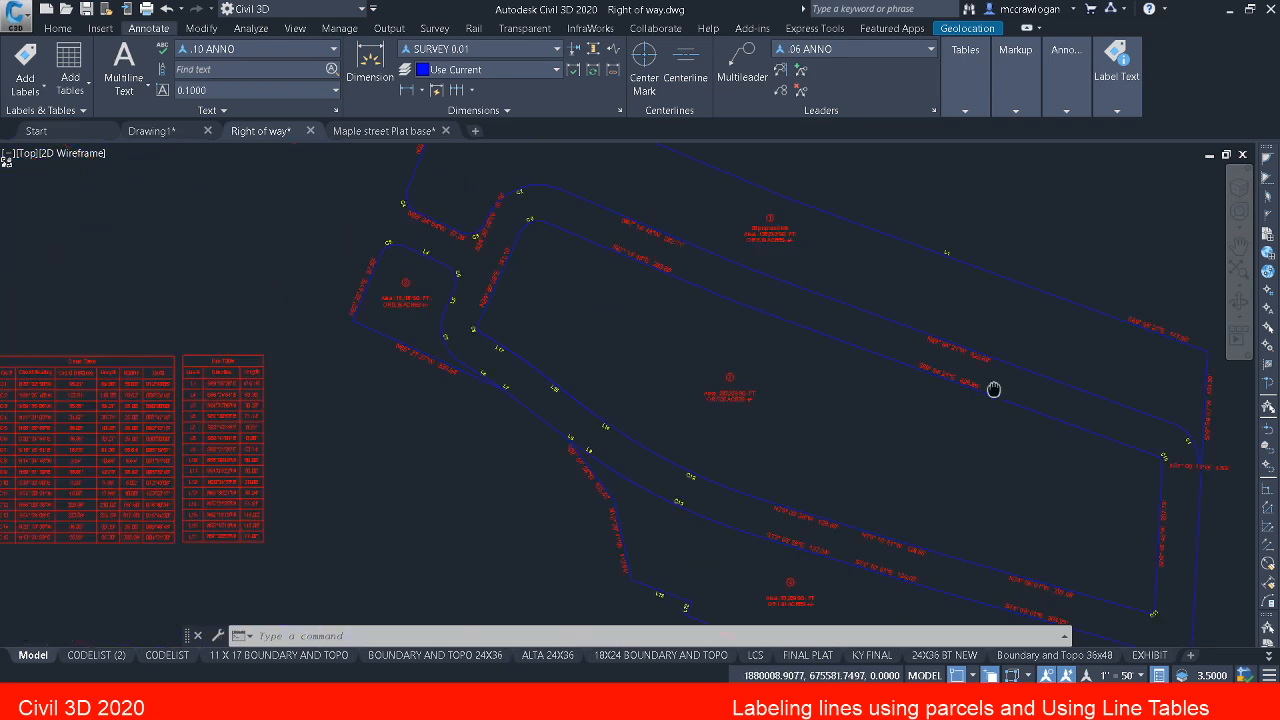
scroll(196, 392, "up", 4)
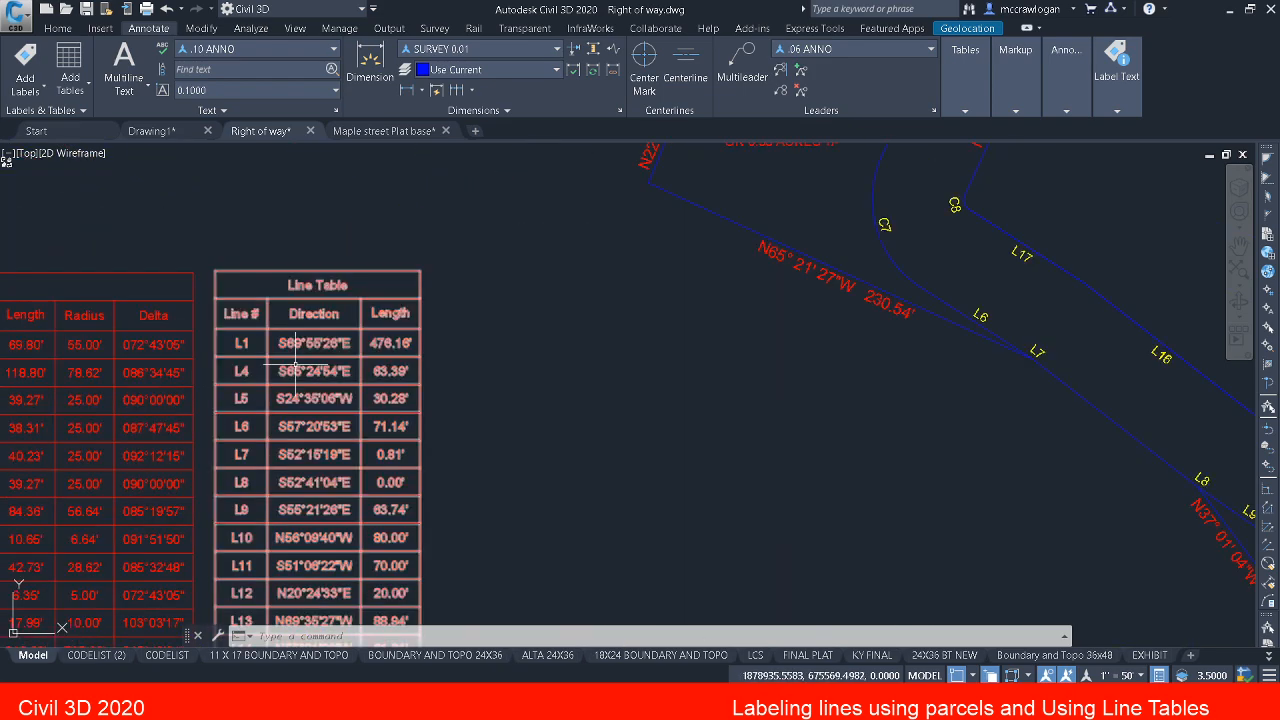
Step: Trace the boundaries of parcels 4, 2, 3 and 1 to locate each line tag, ending at tag L1
middle_click_drag(862, 417, 359, 263)
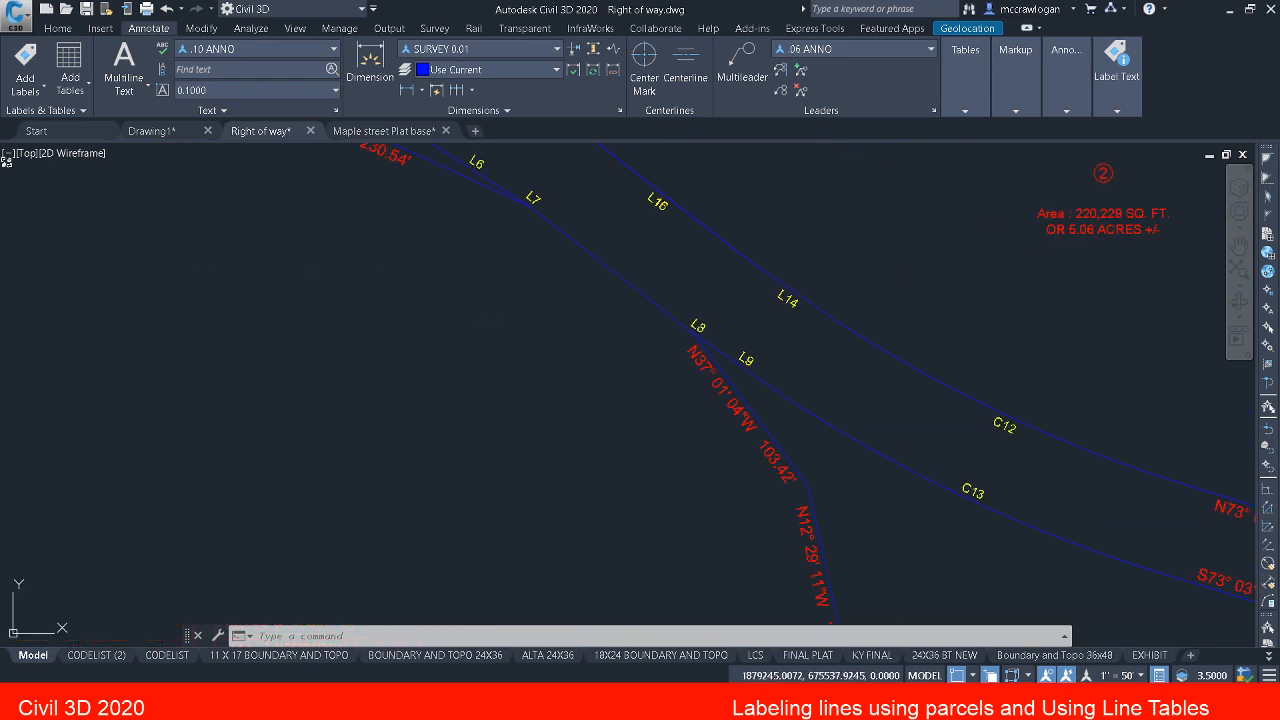
middle_click_drag(613, 427, 315, 242)
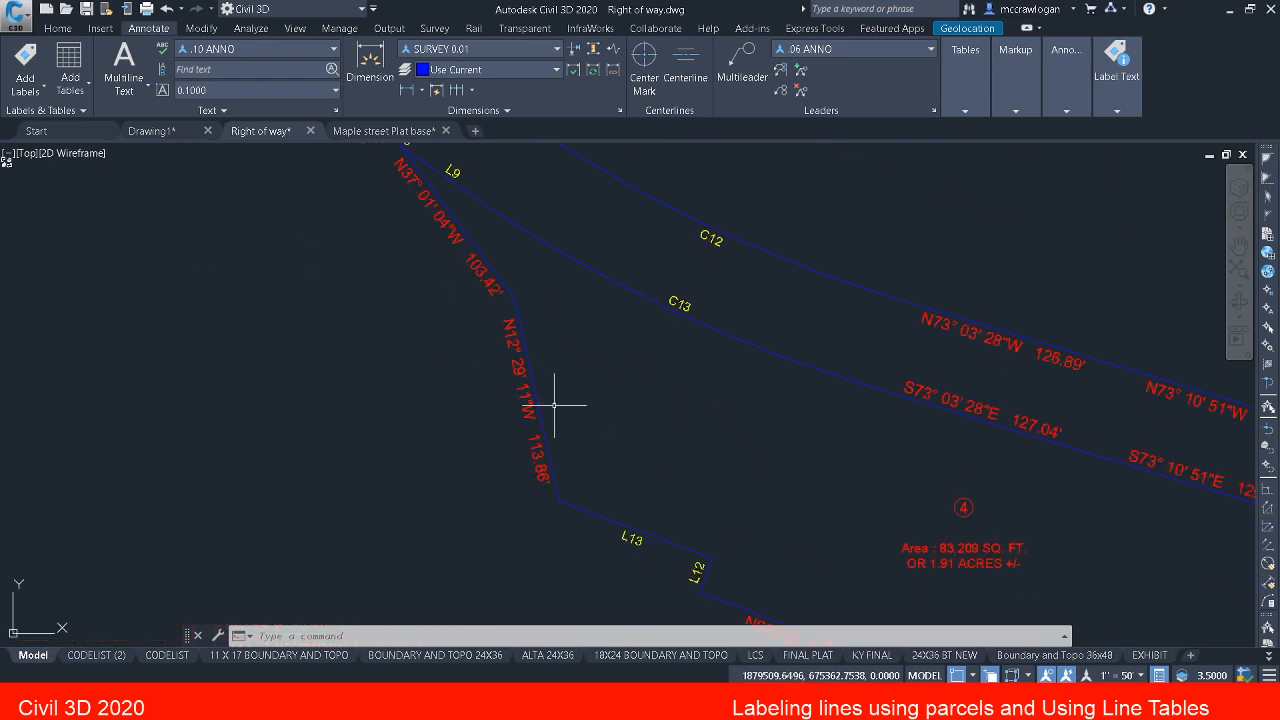
middle_click_drag(563, 414, 43, 229)
middle_click_drag(584, 379, 356, 304)
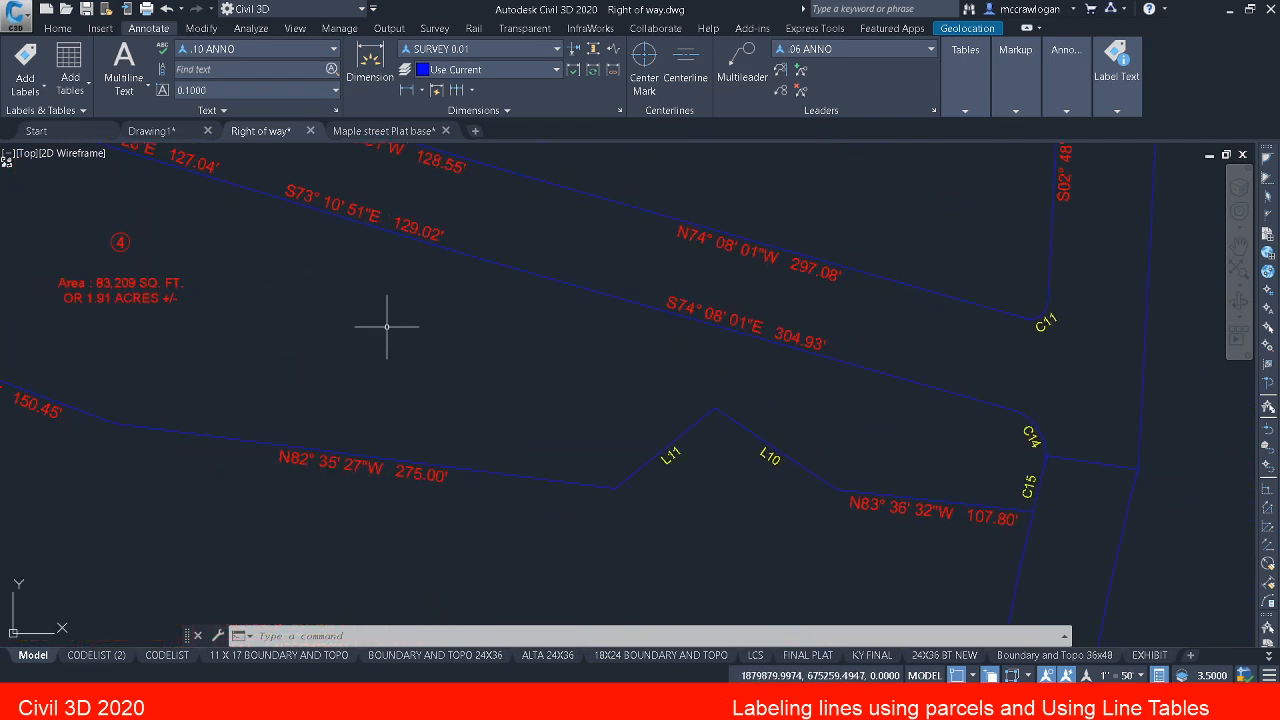
middle_click_drag(418, 344, 815, 508)
middle_click_drag(350, 293, 871, 495)
middle_click_drag(567, 362, 664, 453)
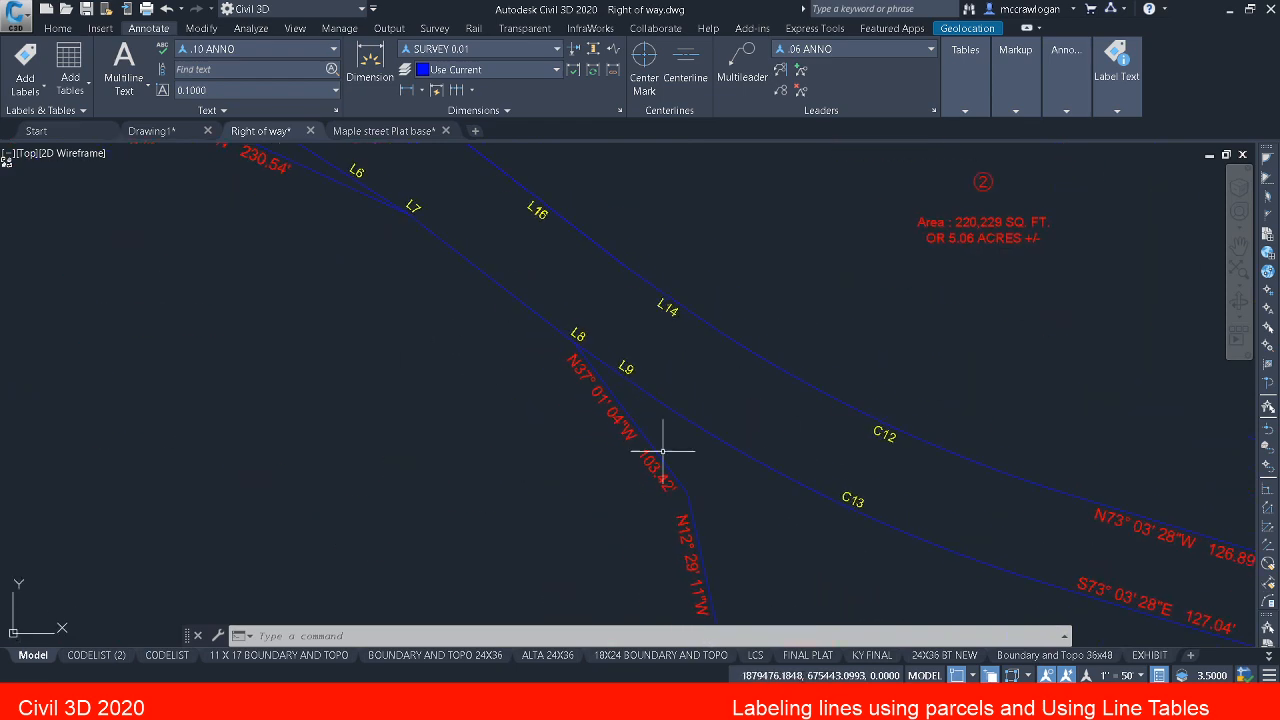
middle_click_drag(605, 408, 631, 434)
middle_click_drag(517, 322, 657, 429)
middle_click_drag(561, 348, 691, 503)
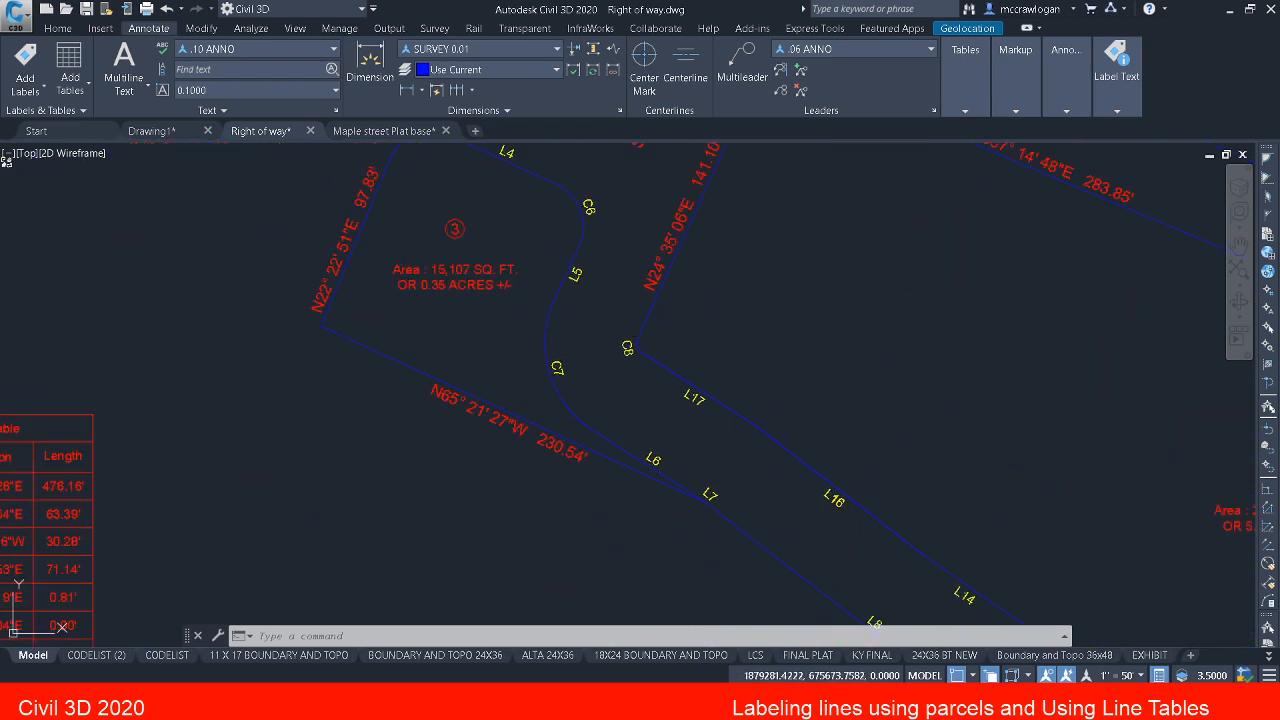
middle_click_drag(589, 210, 570, 513)
middle_click_drag(562, 402, 447, 550)
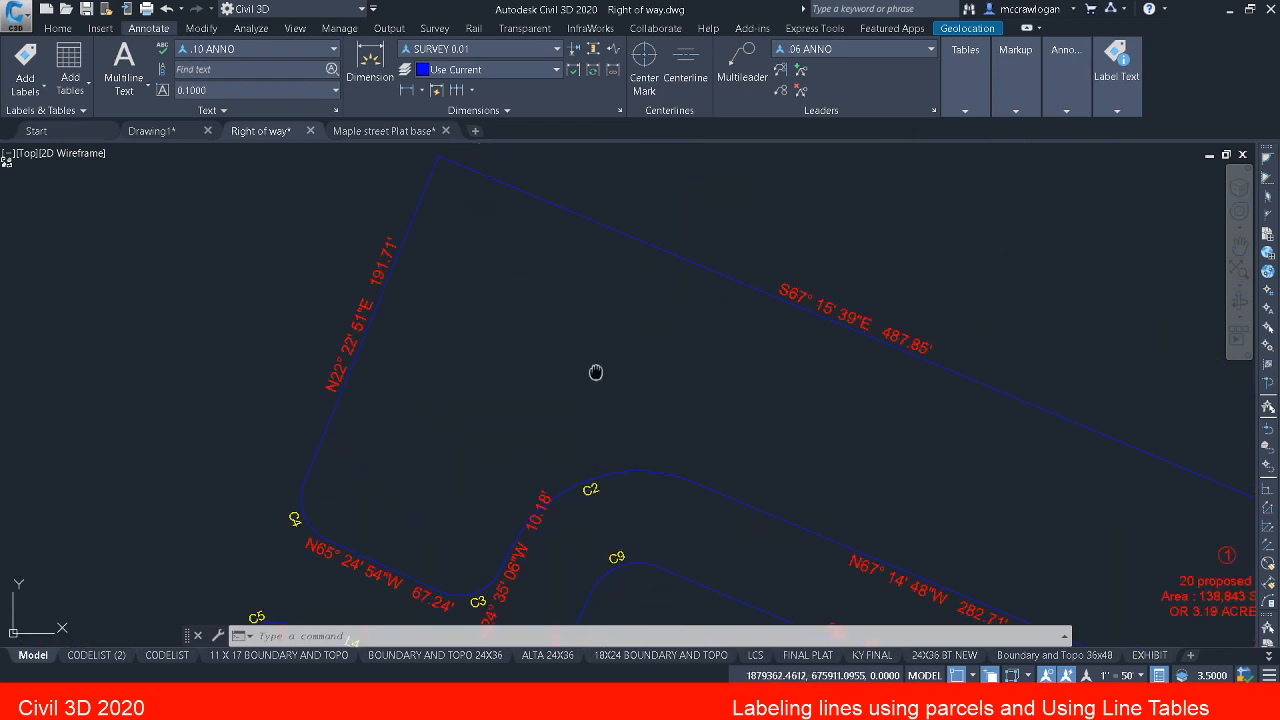
middle_click_drag(594, 371, 204, 333)
middle_click_drag(502, 418, 331, 259)
middle_click_drag(588, 459, 97, 272)
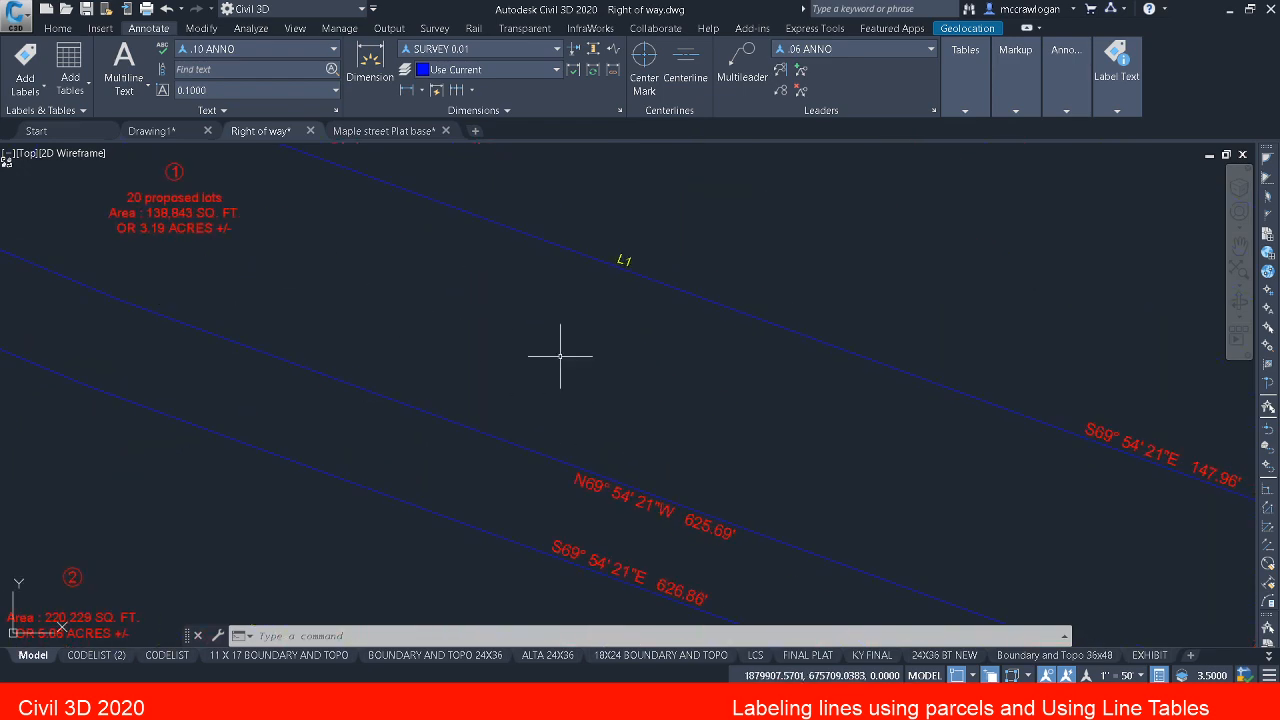
scroll(680, 440, "down", 5)
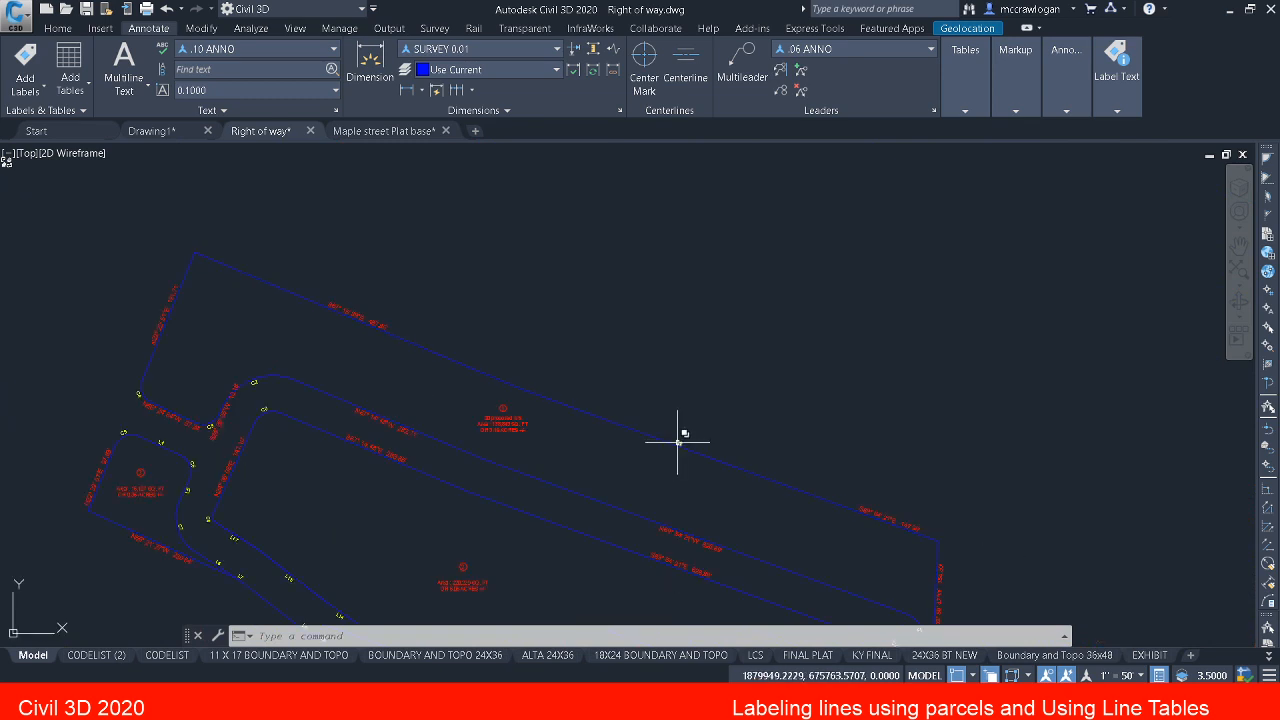
Step: Select the two parcel segments meeting on parcel 1's outer boundary, one at a time, to check where each ends
left_click(634, 437)
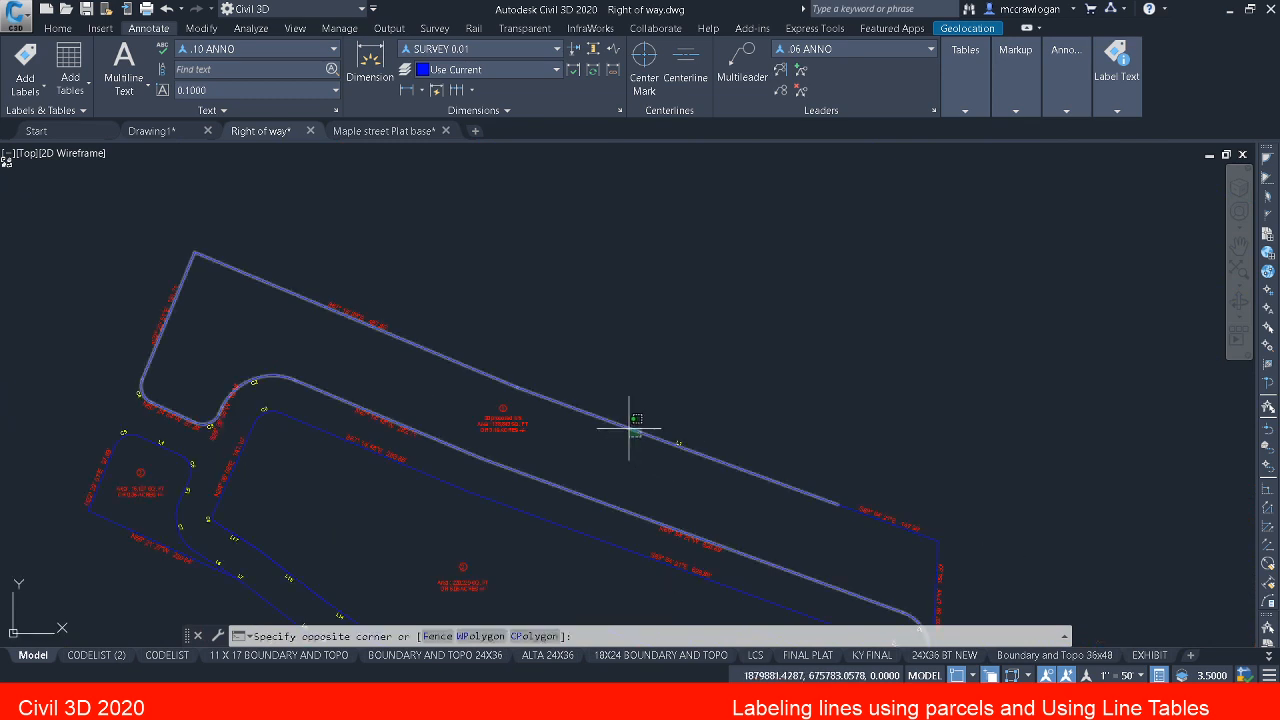
left_click(628, 426)
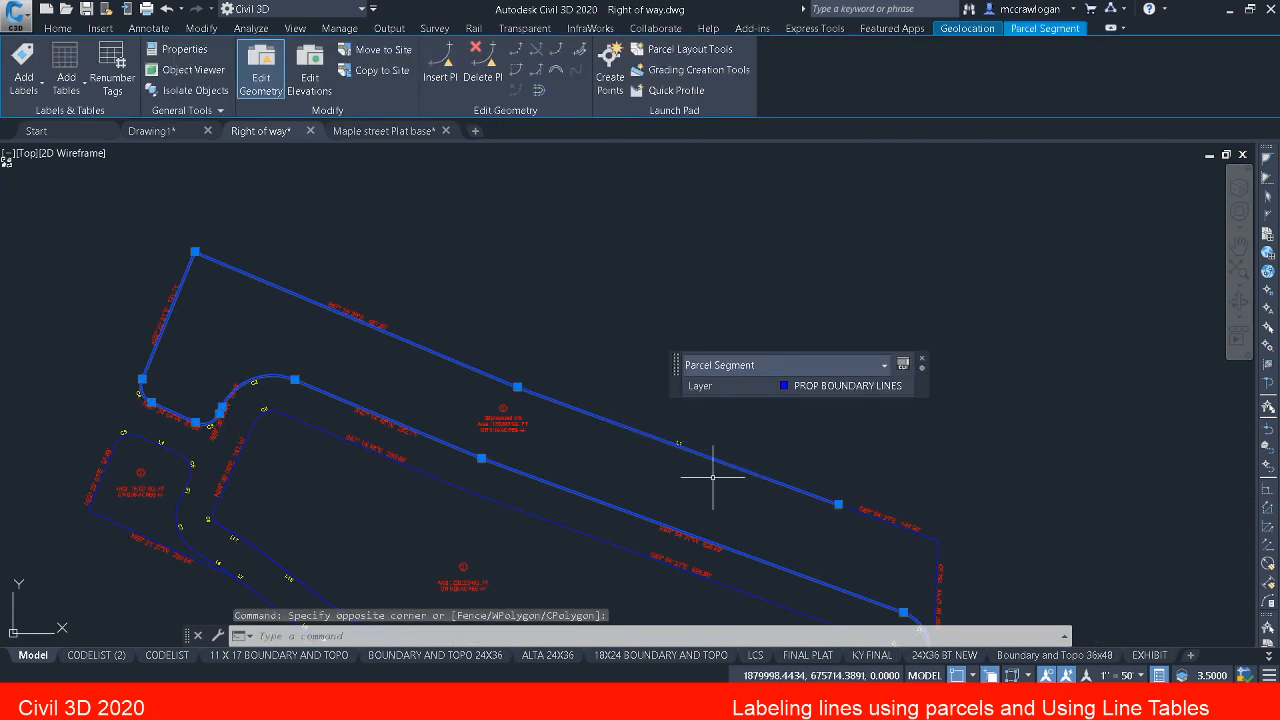
scroll(825, 491, "up", 5)
key("Escape")
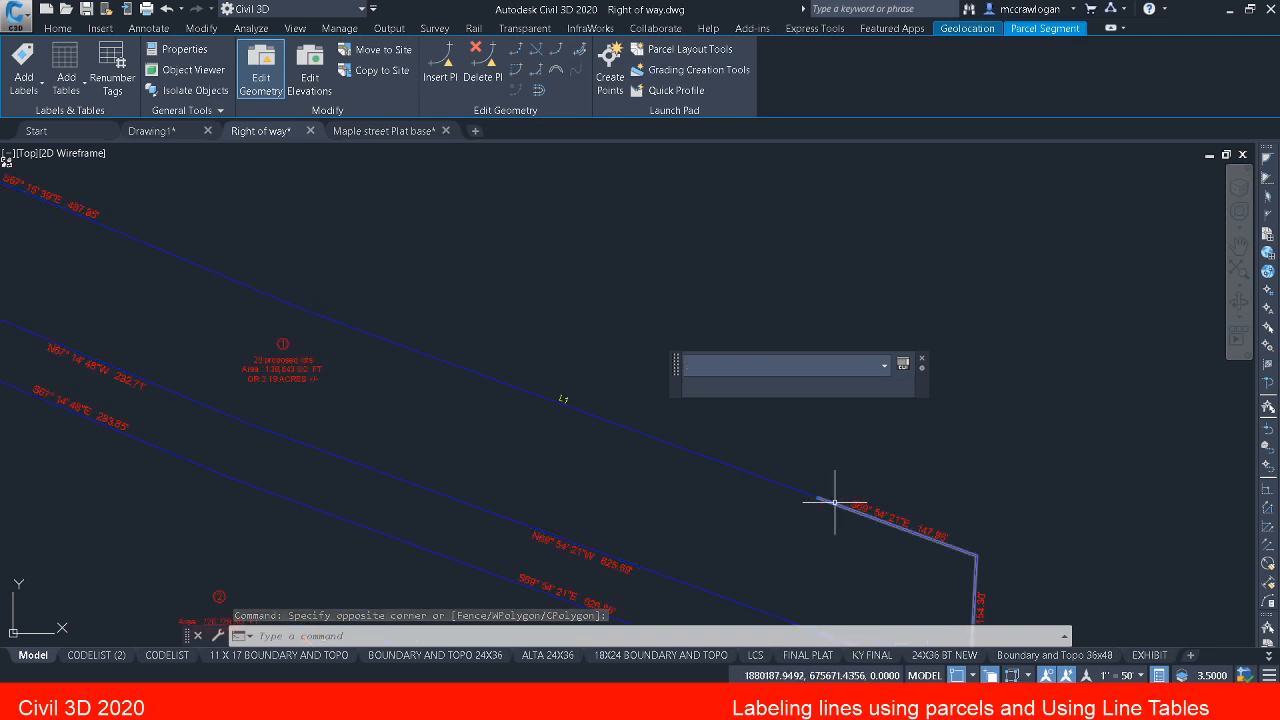
left_click(832, 501)
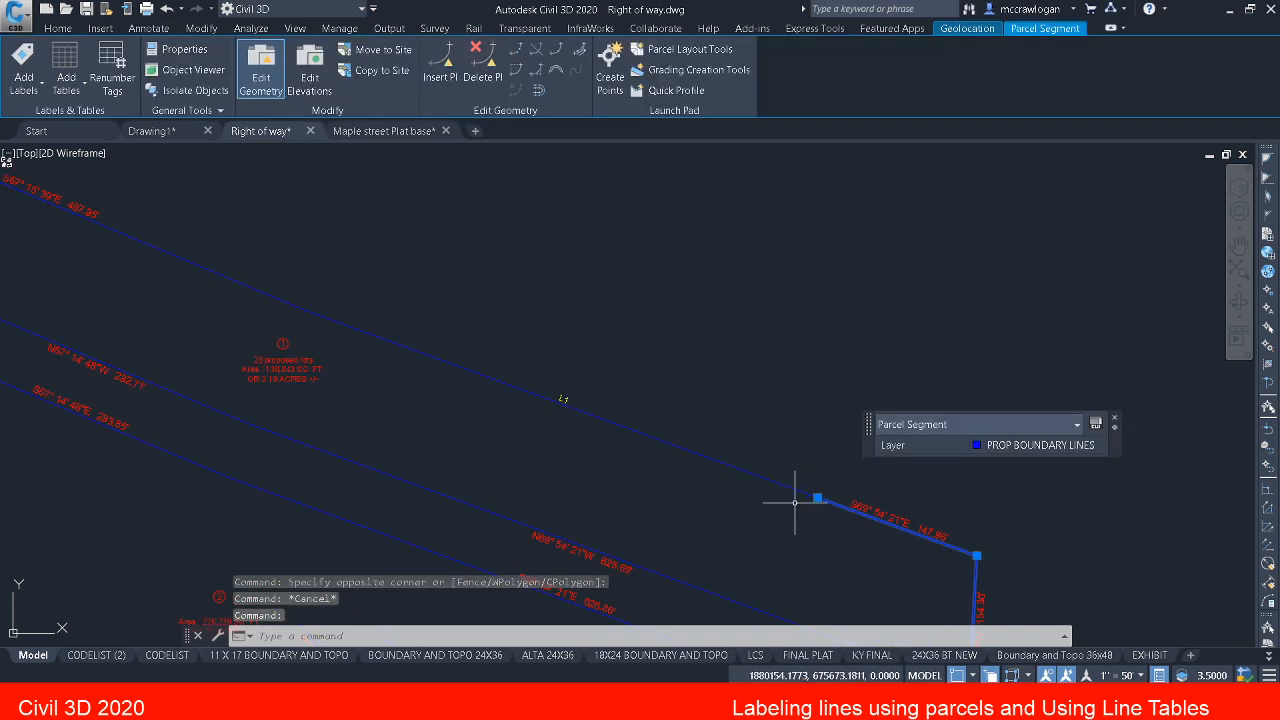
mouse_move(795, 502)
middle_mouse_down()
mouse_move(794, 515)
mouse_move(700, 410)
middle_mouse_up()
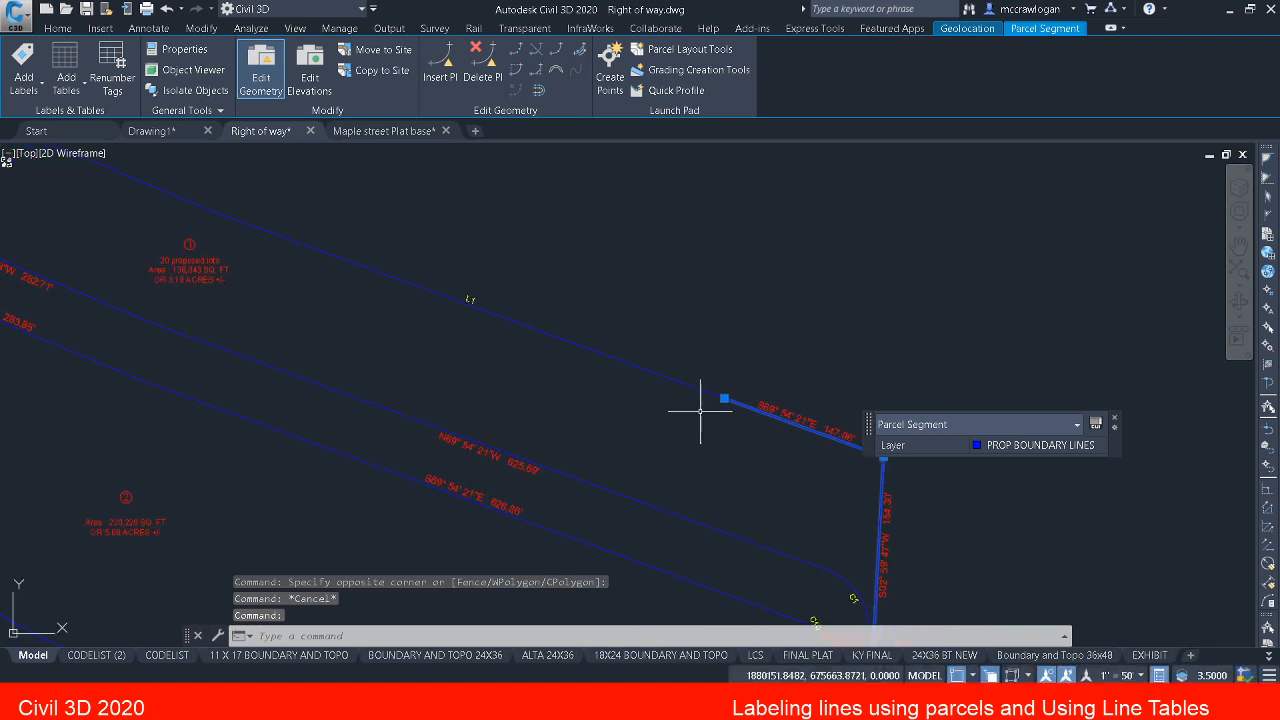
key("Escape")
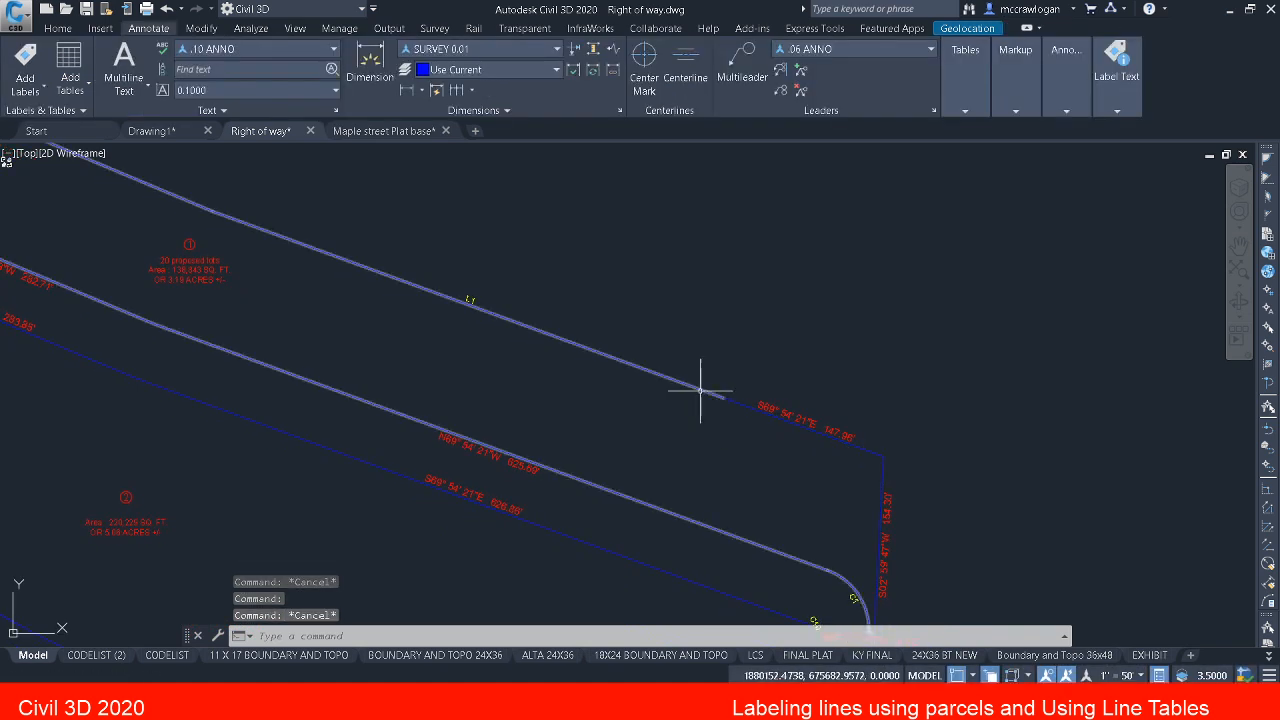
left_click(700, 390)
middle_click_drag(652, 431, 531, 266)
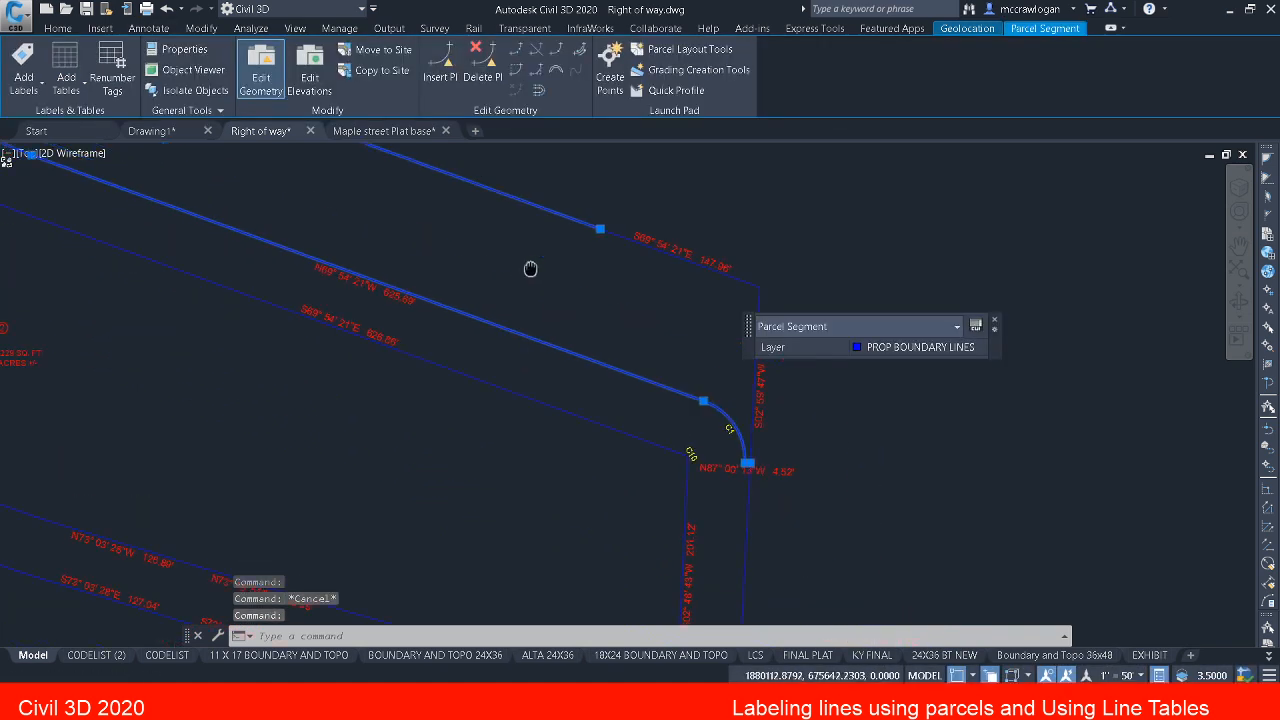
left_click(557, 50)
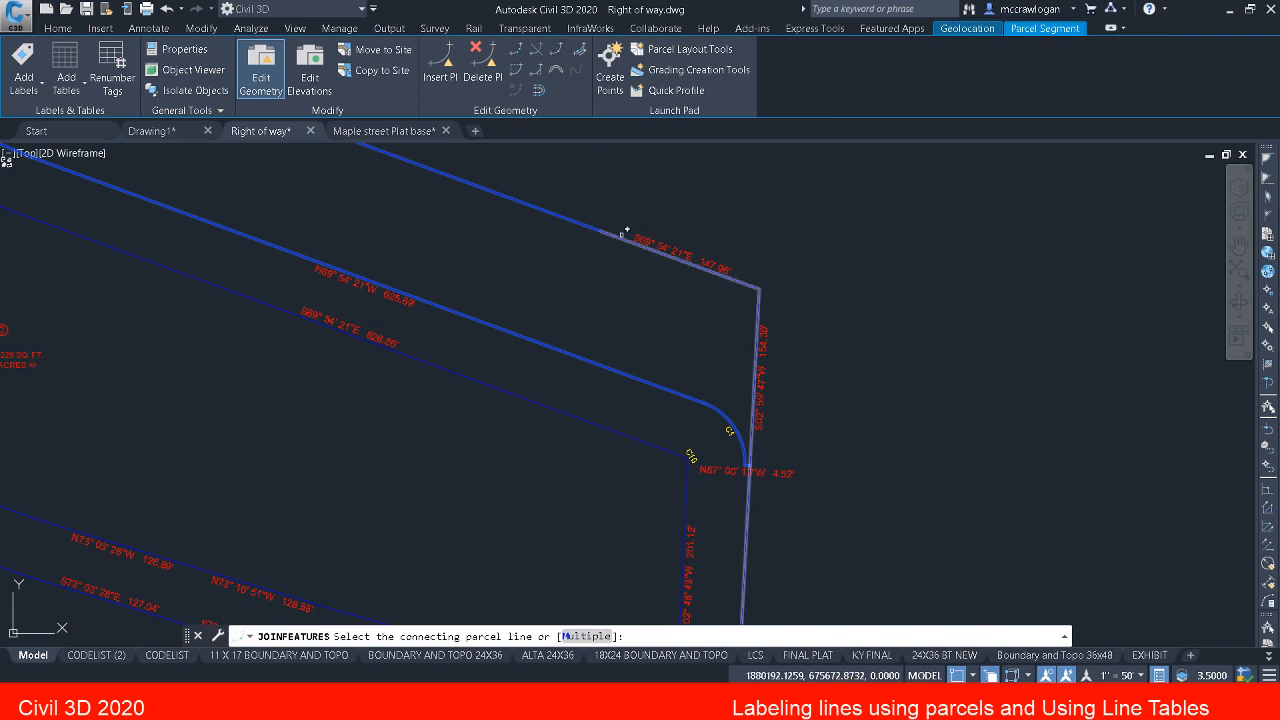
middle_click_drag(600, 251, 815, 370)
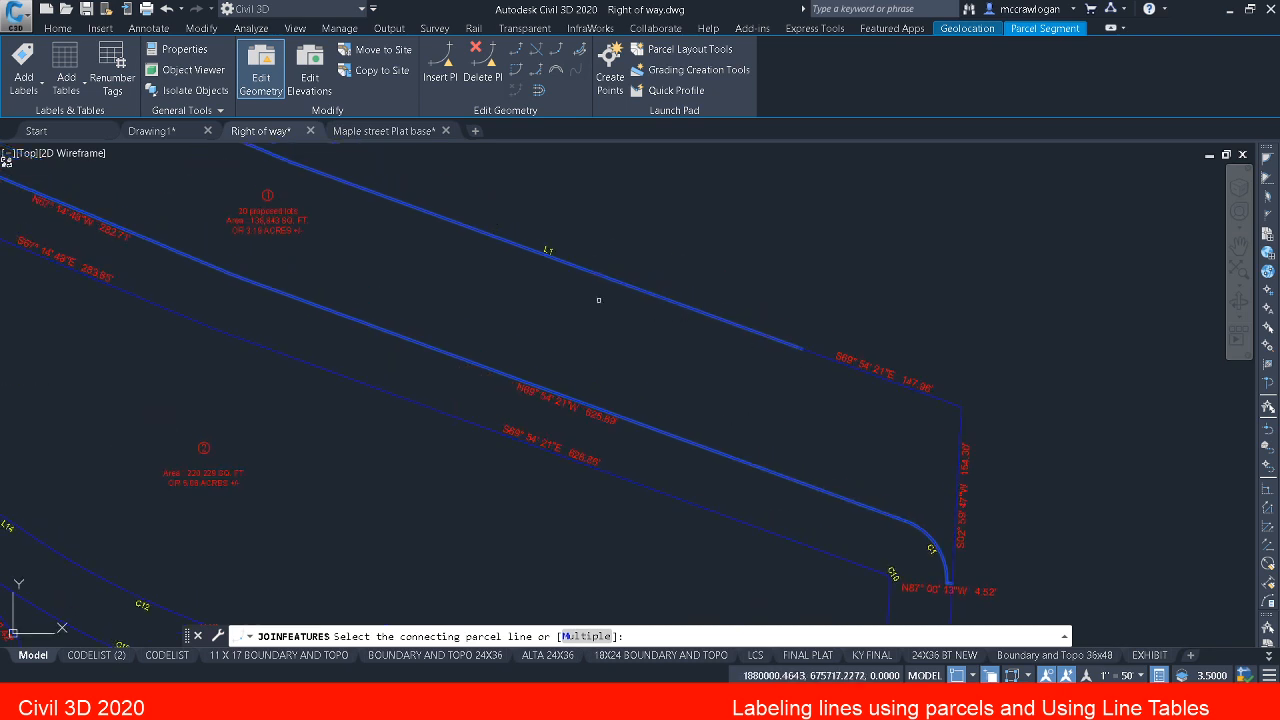
key("Escape")
key("Escape")
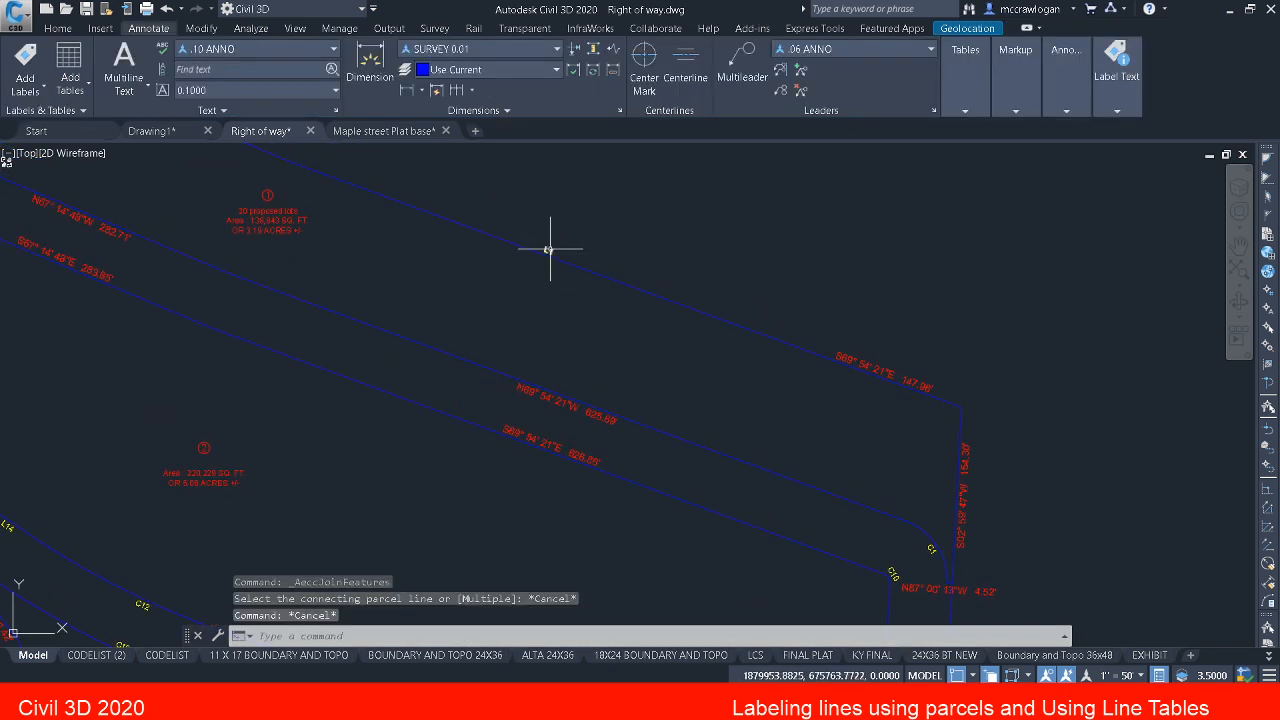
Step: Change the line label style of parcel 1's L1 tag to BEARING AND DIST SINGLE LINE
left_click(549, 249)
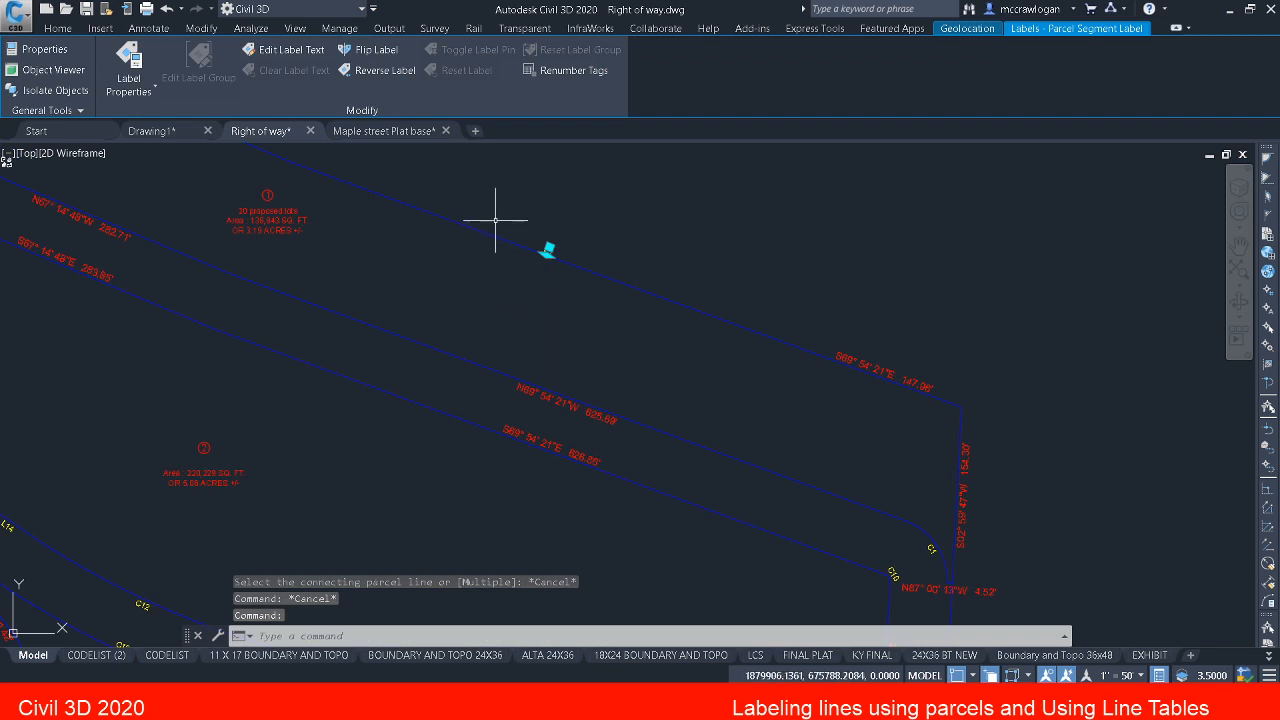
middle_click_drag(495, 220, 531, 260)
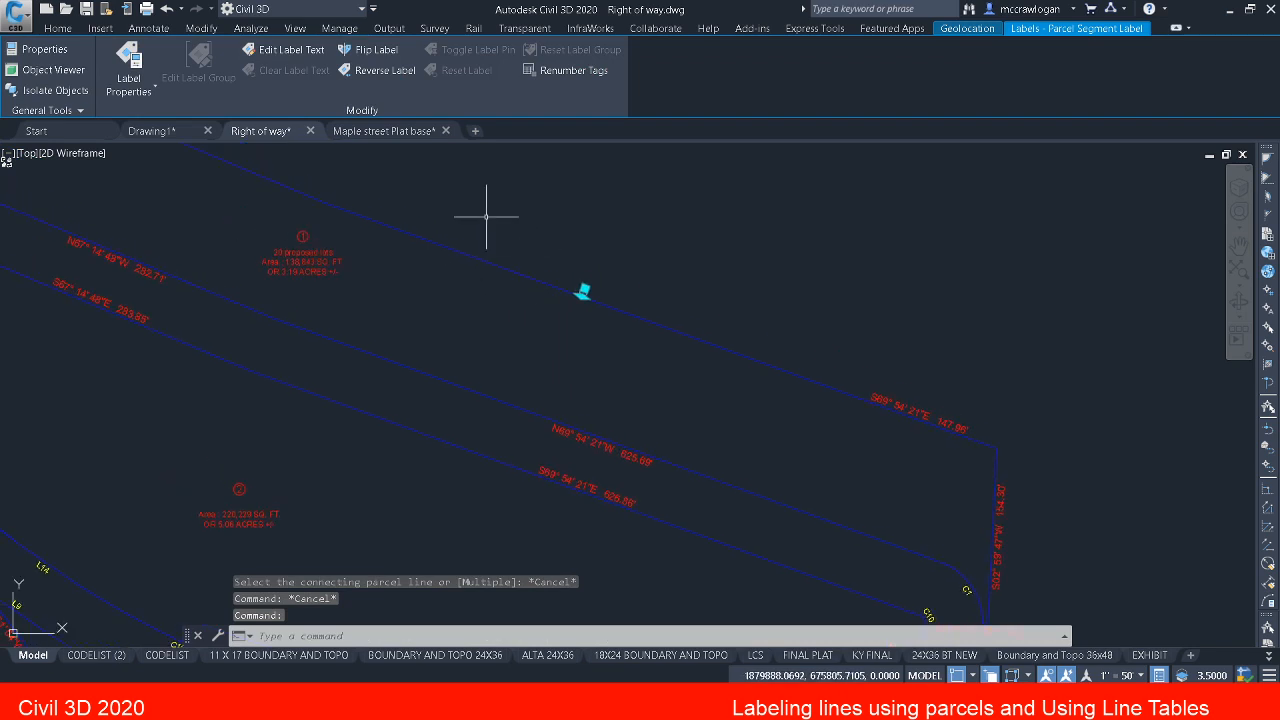
left_click(129, 60)
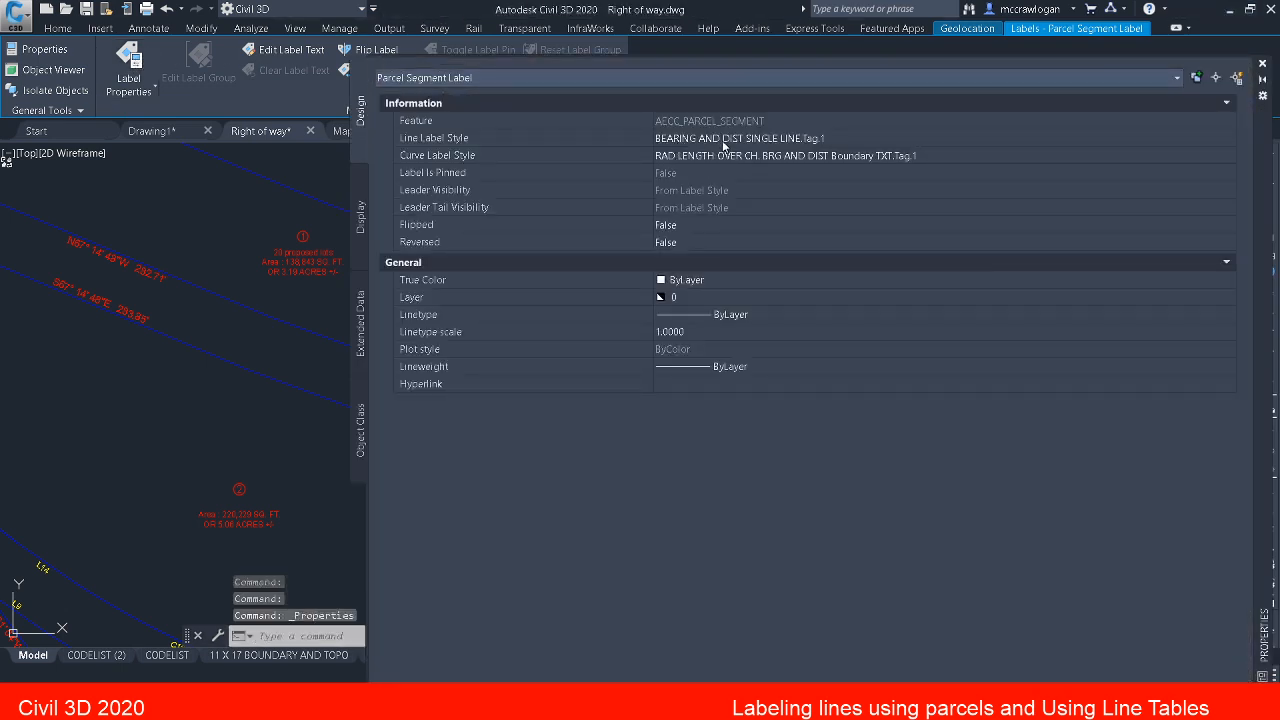
left_click(724, 140)
left_click(735, 140)
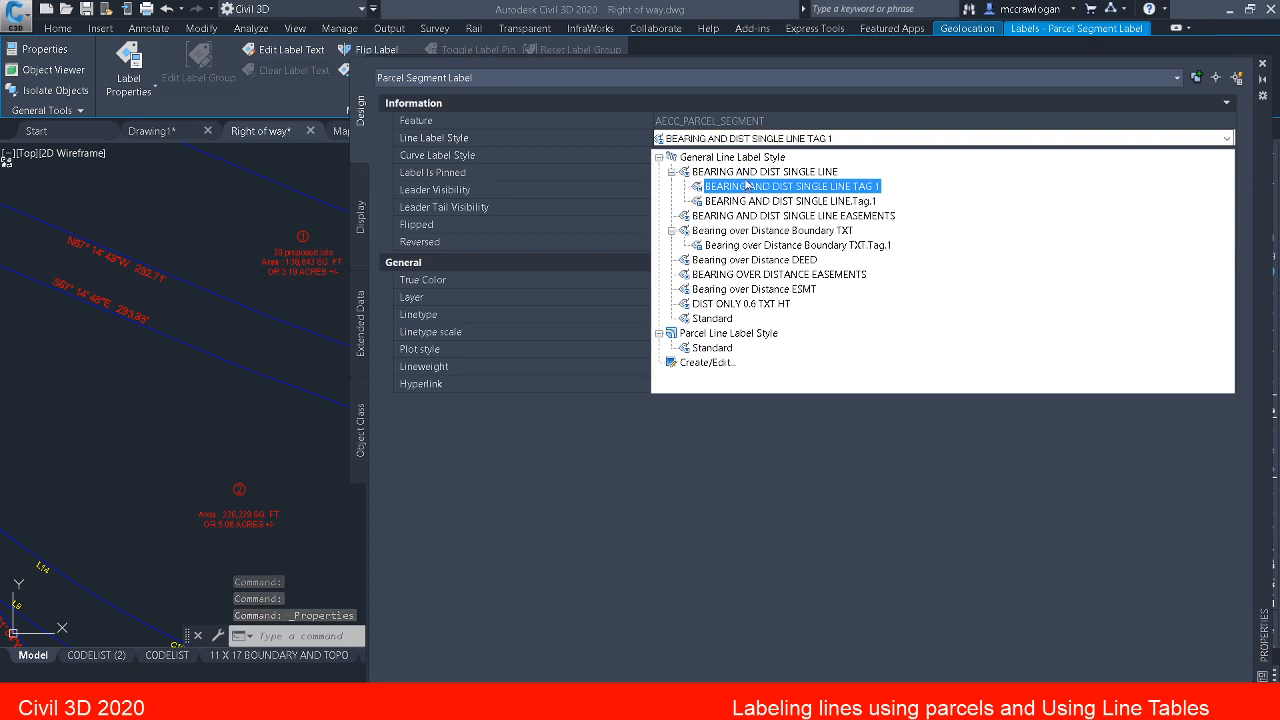
left_click(746, 171)
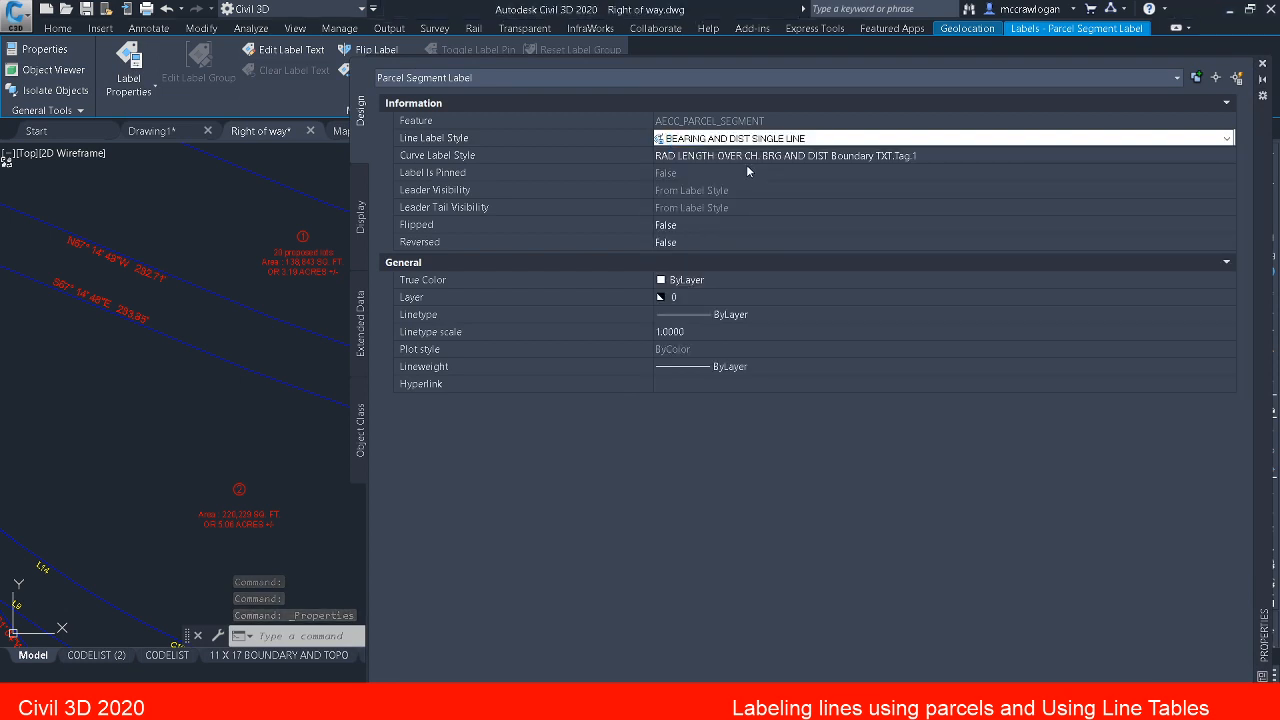
left_click(1264, 64)
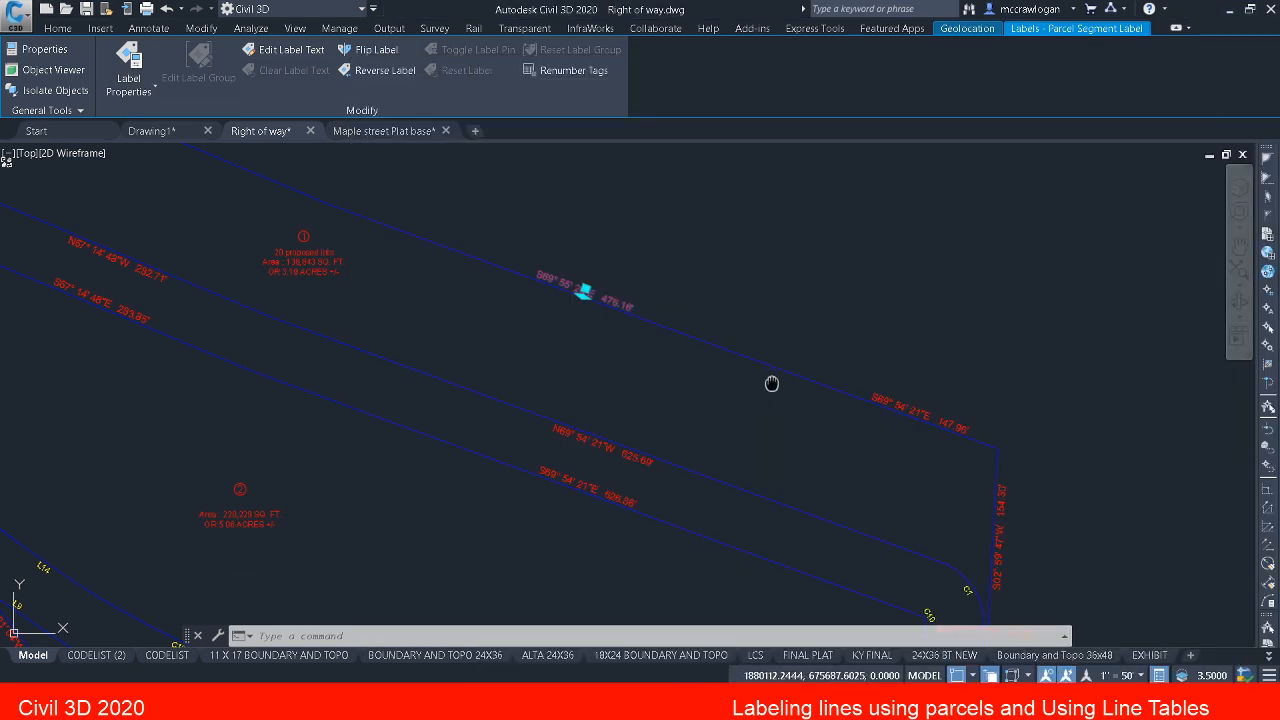
middle_click_drag(771, 380, 1020, 546)
key("Escape")
key("Escape")
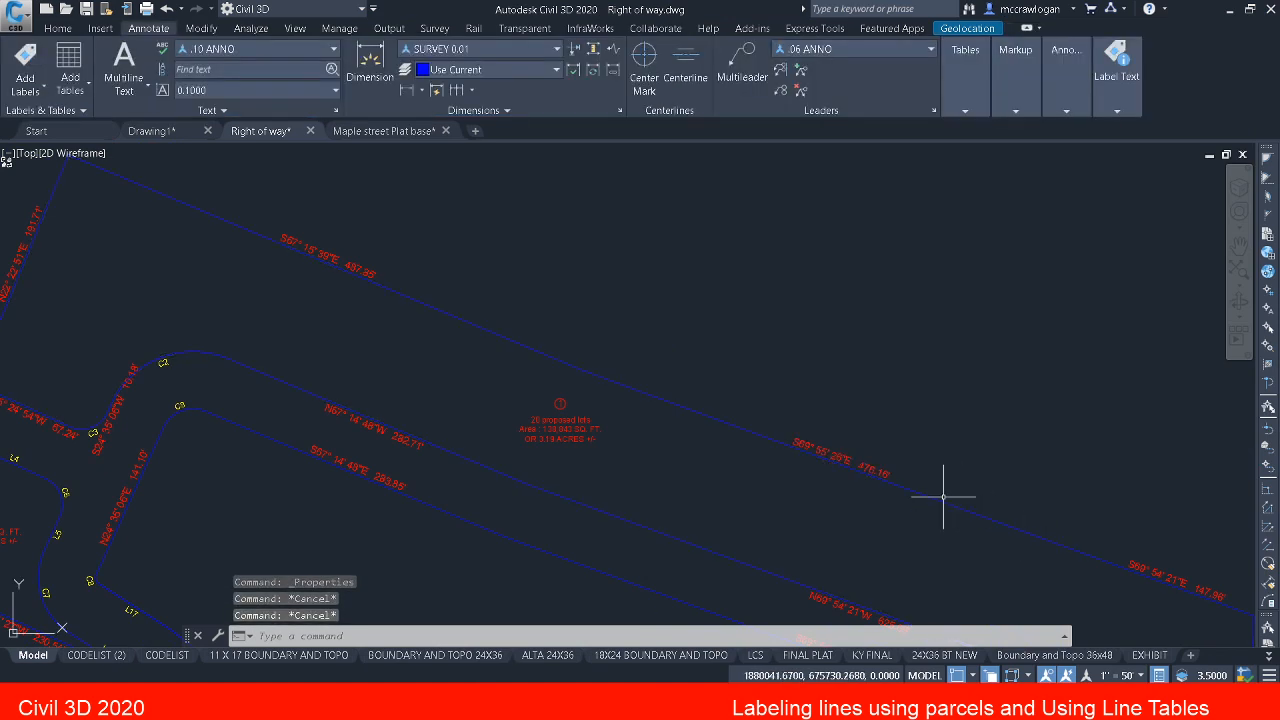
middle_click_drag(943, 500, 646, 309)
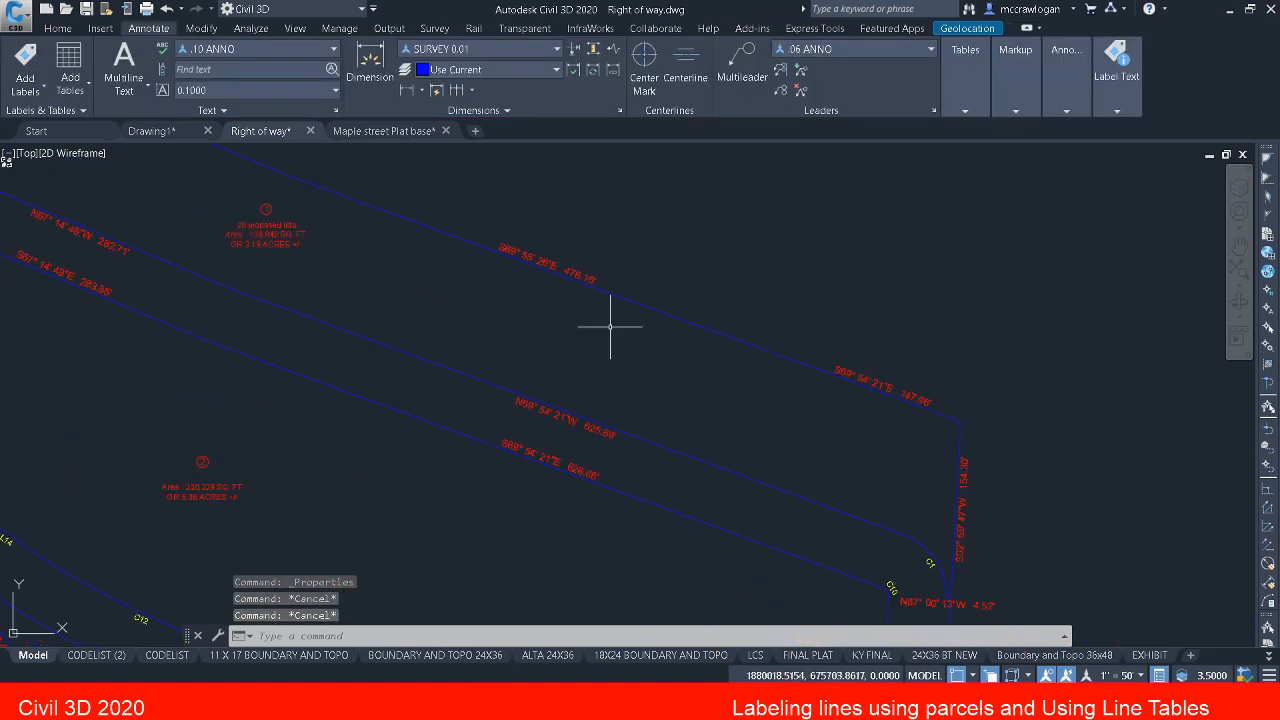
scroll(975, 540, "up", 5)
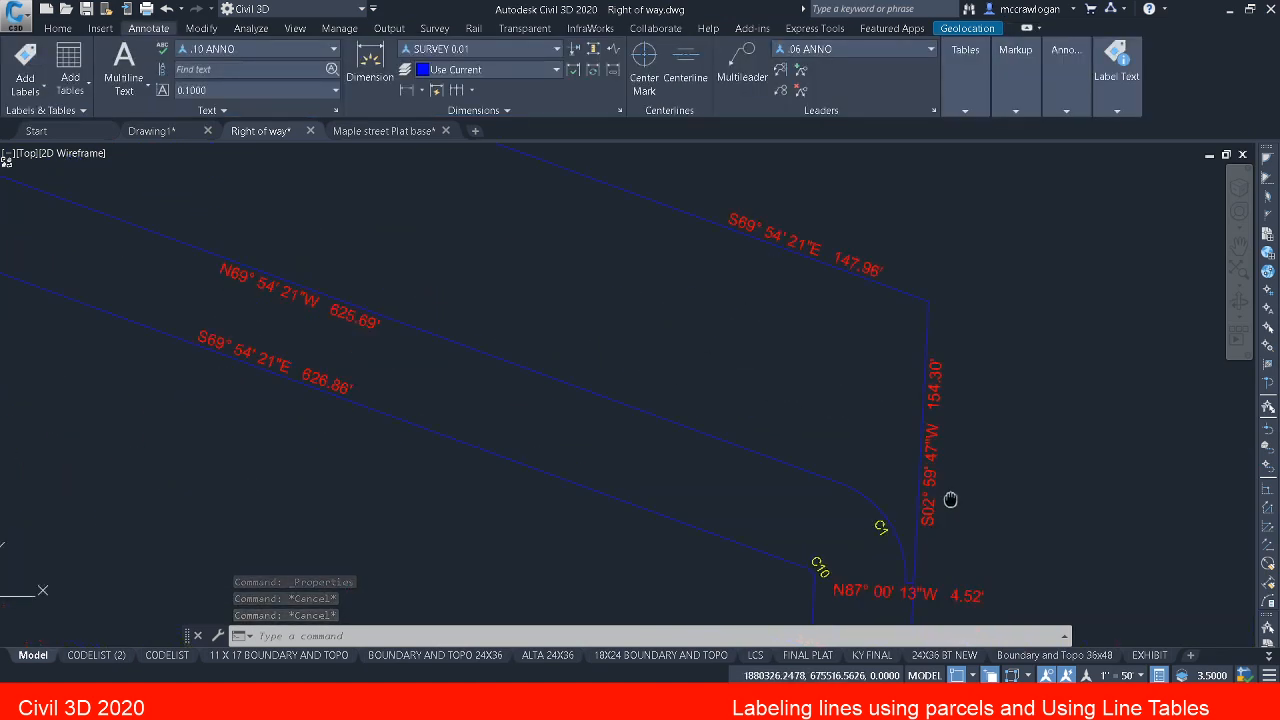
Step: Change the line labels 4.52' beside curve C1, 10.18' and 67.24' around curve C3 to the style BEARING AND DIST SINGLE LINE.Tag.1
mouse_move(862, 431)
middle_mouse_down()
mouse_move(863, 442)
mouse_move(870, 401)
middle_mouse_up()
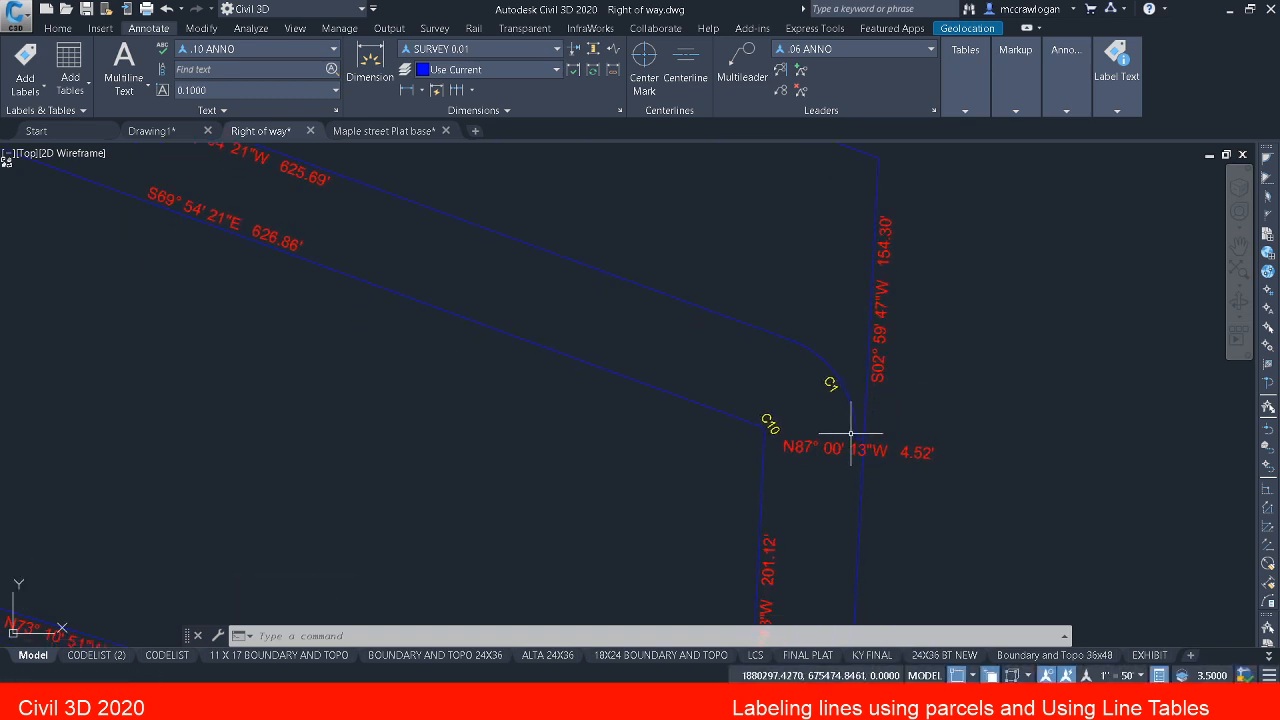
left_click(850, 440)
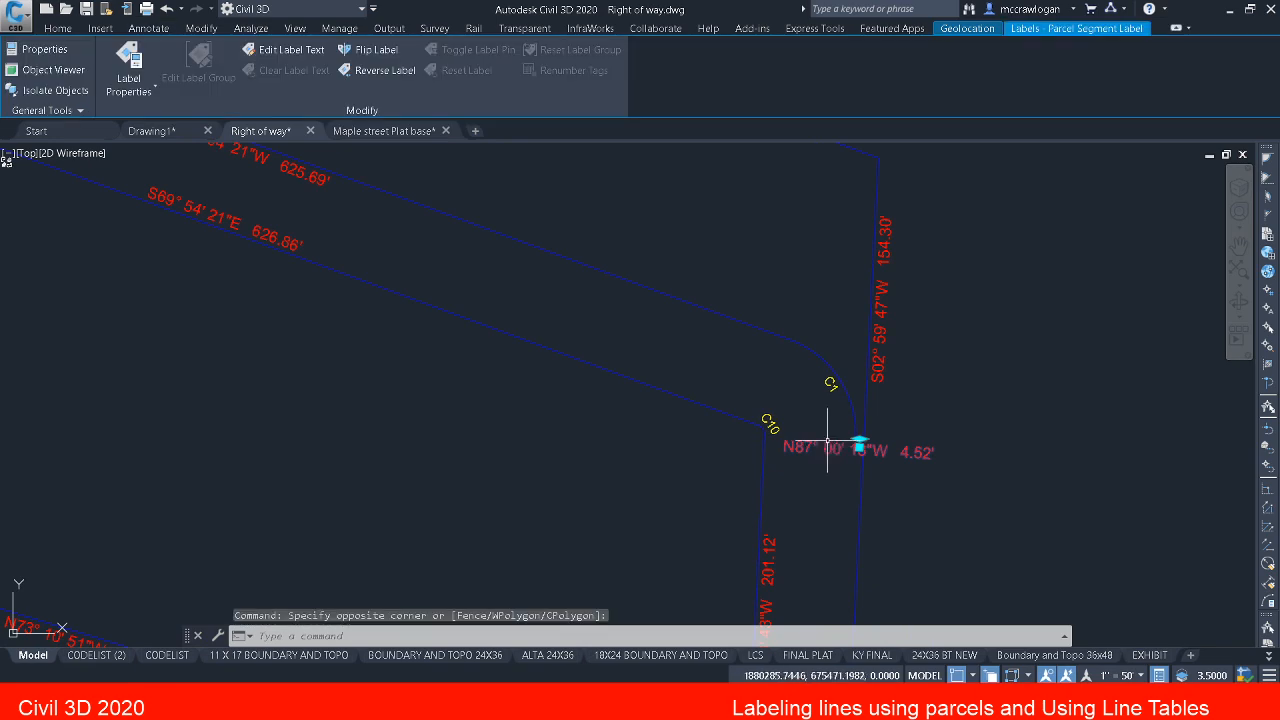
scroll(827, 441, "down", 2)
scroll(827, 441, "down", 3)
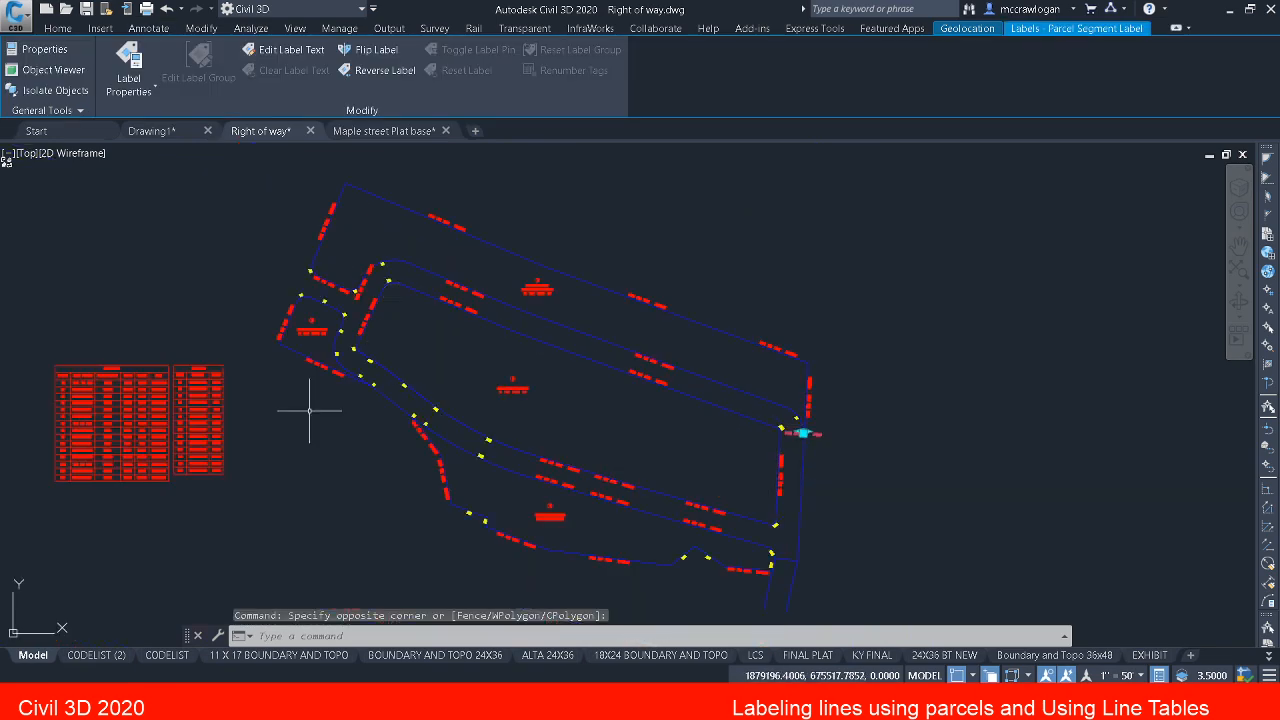
scroll(38, 427, "up", 2)
scroll(50, 430, "up", 2)
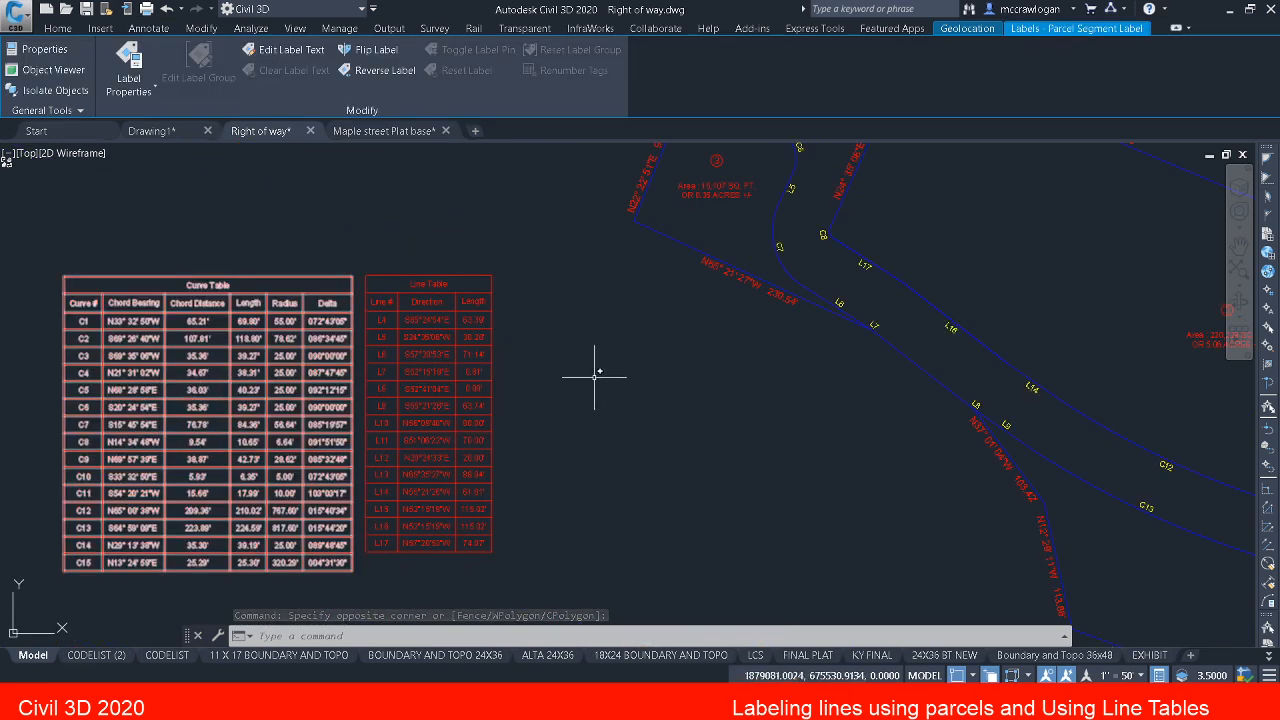
middle_click_drag(594, 366, 12, 402)
middle_click_drag(437, 309, 666, 563)
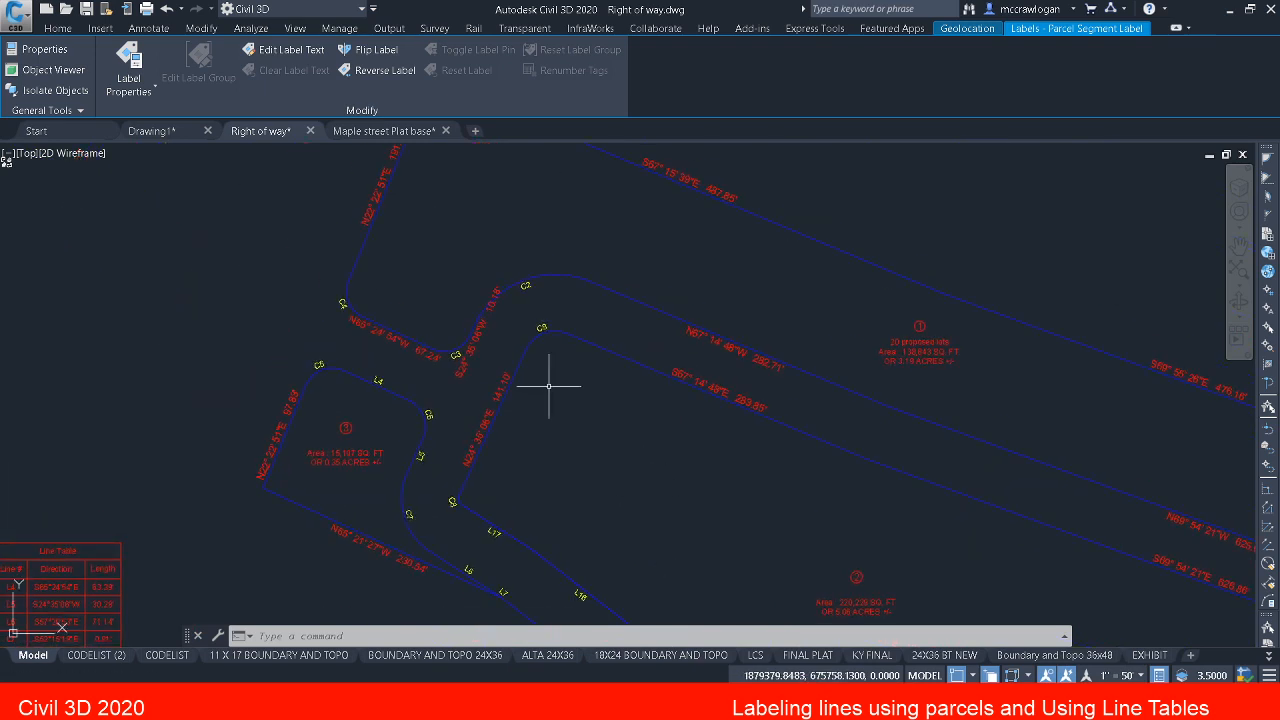
left_click(474, 342)
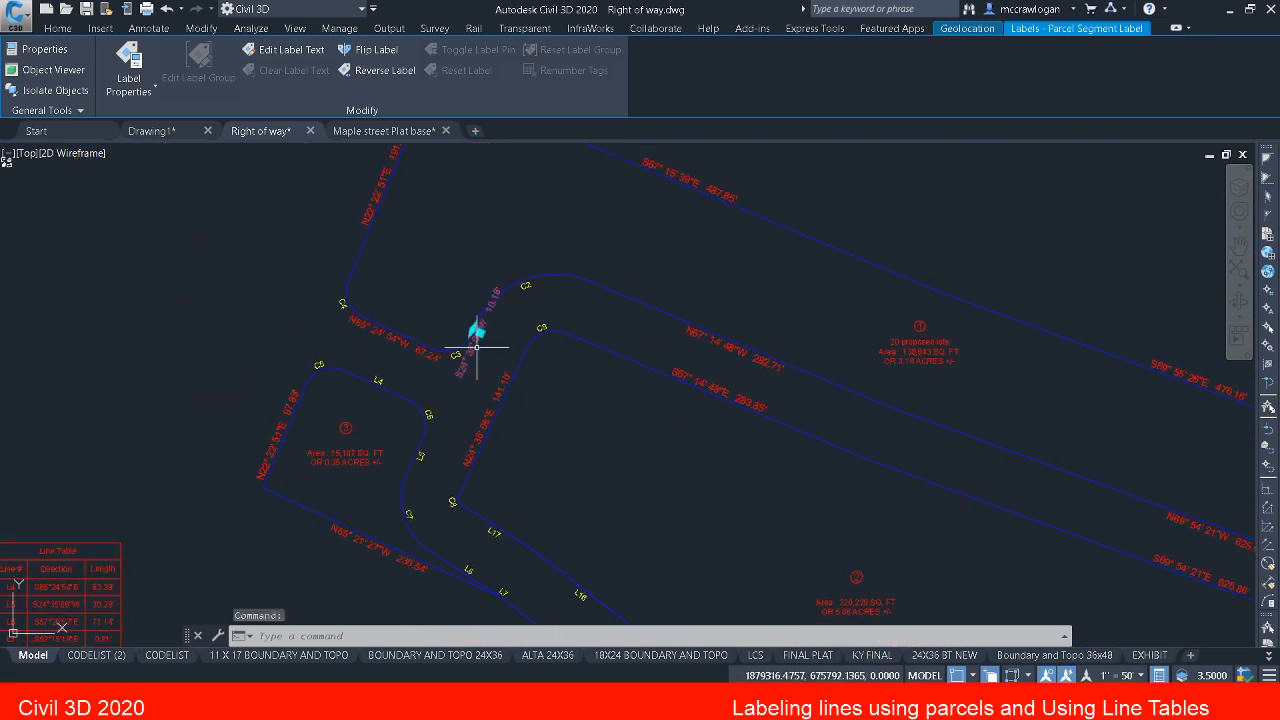
left_click(400, 340)
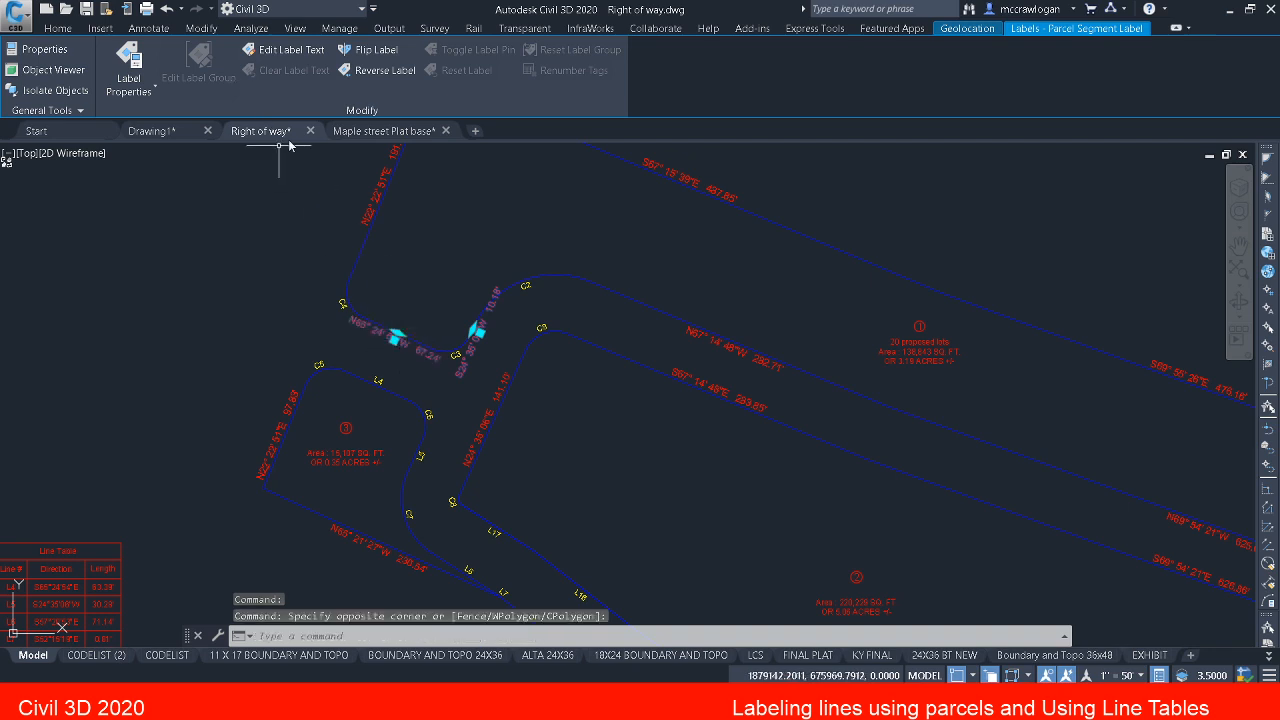
left_click(128, 62)
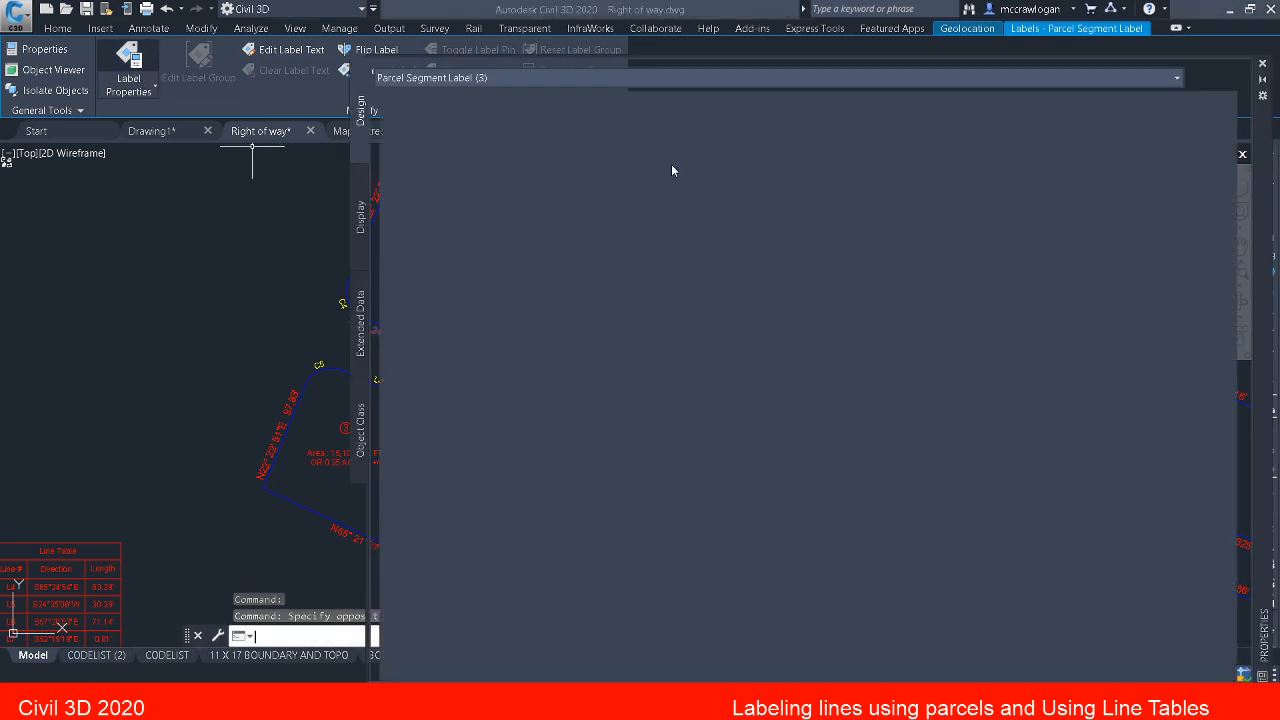
left_click(787, 139)
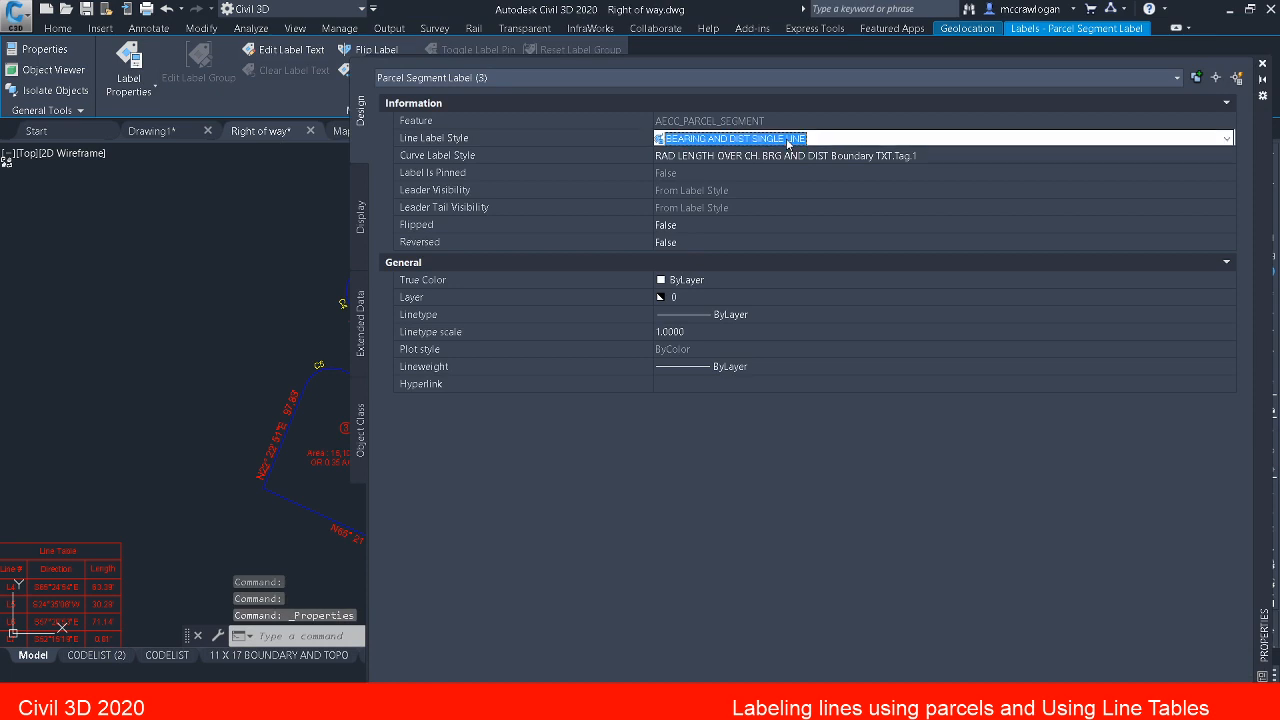
left_click(790, 139)
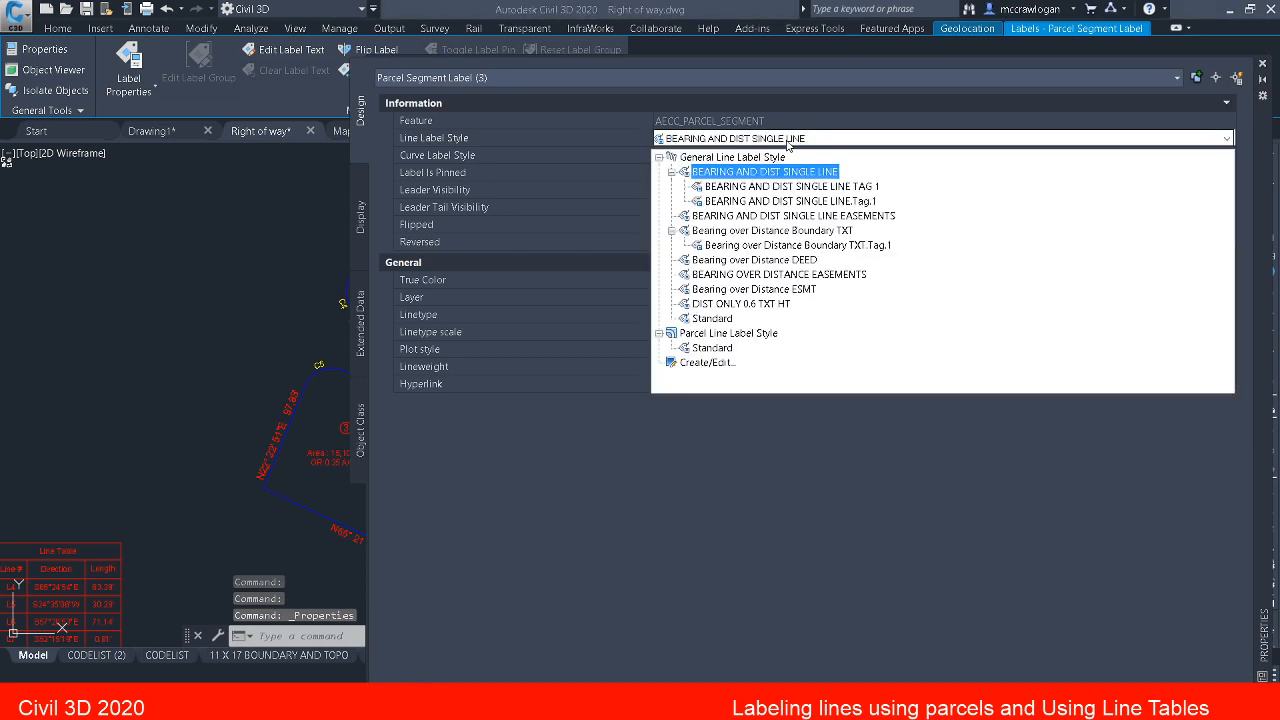
left_click(808, 203)
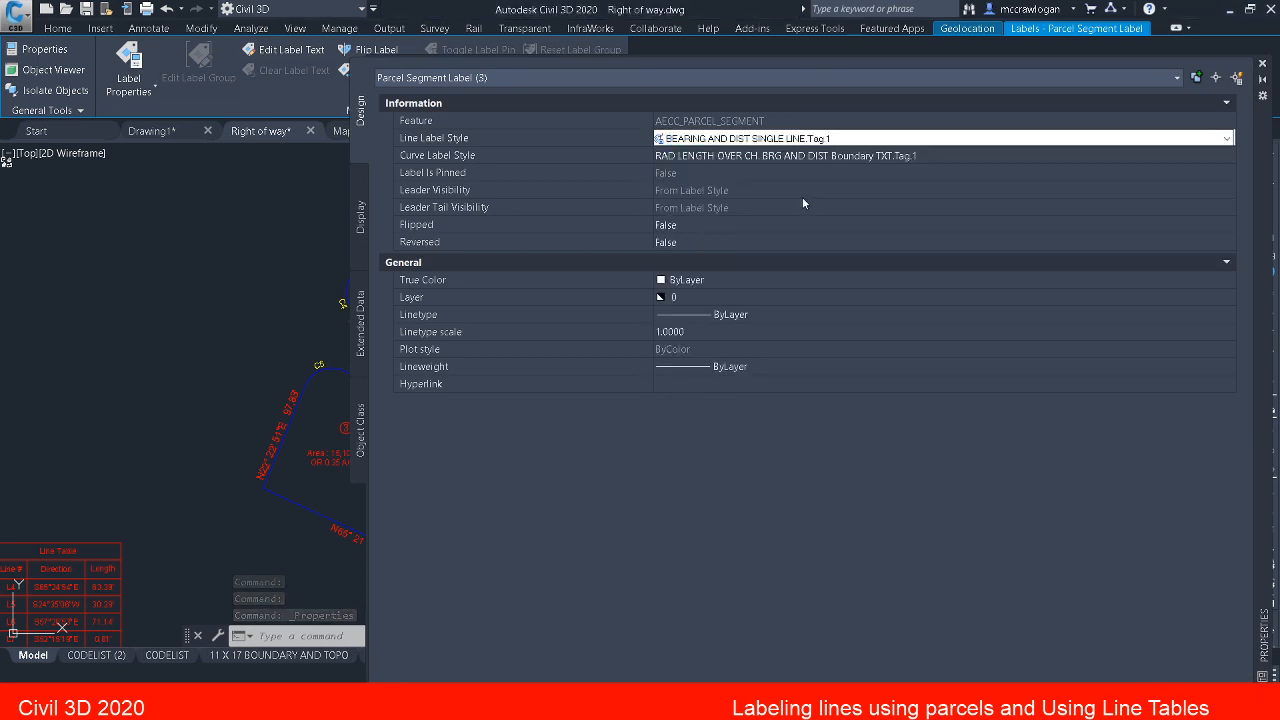
middle_click_drag(256, 358, 111, 287)
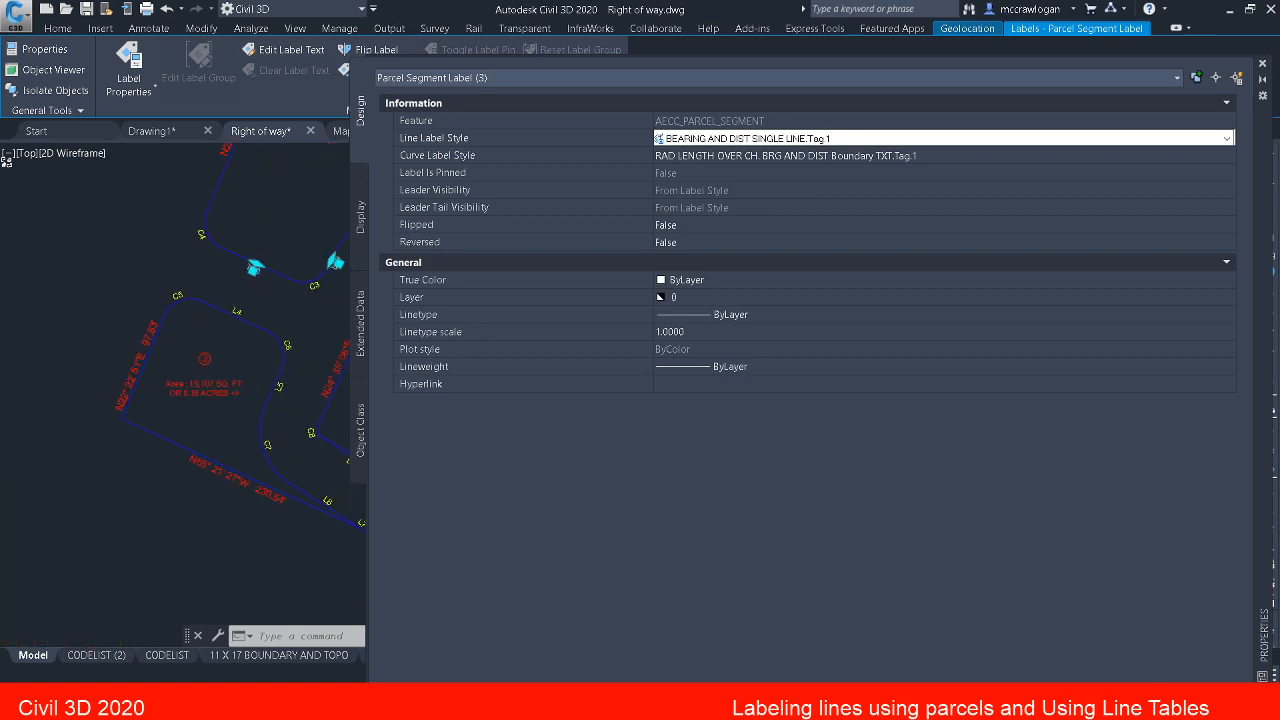
scroll(243, 309, "up", 2)
middle_click_drag(247, 308, 130, 348)
key("Escape")
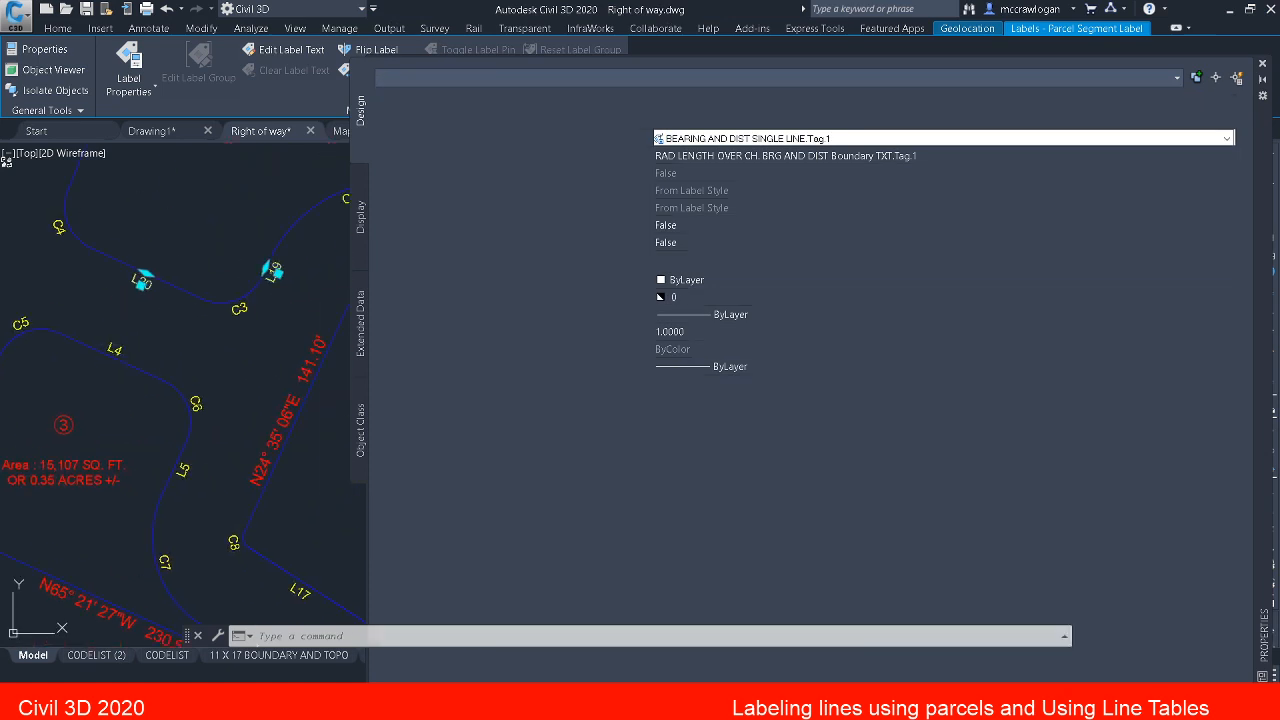
left_click(1262, 64)
key("Escape")
key("Escape")
Step: Run EDITTAGNUMBERS and set the table tag creation starting number for lines to 1 in its settings
mouse_move(829, 429)
middle_mouse_down()
mouse_move(4, 280)
mouse_move(5, 209)
middle_mouse_up()
type("ed")
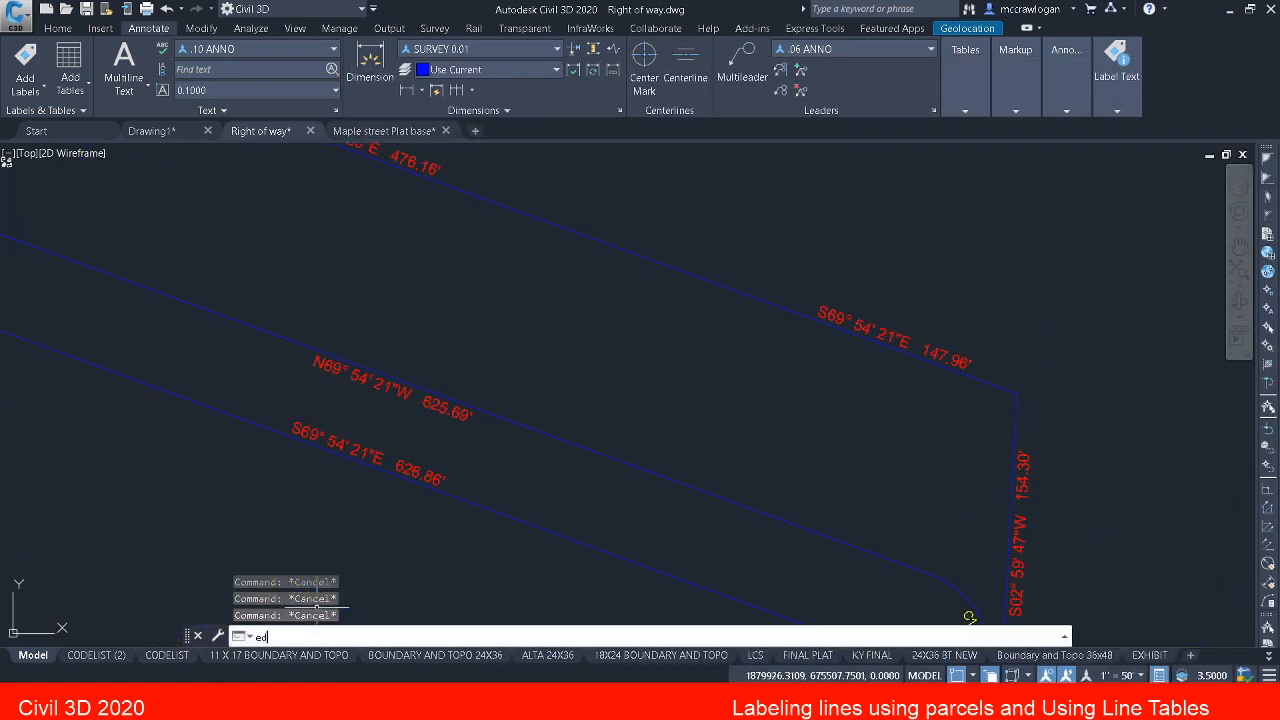
type("it")
key("Return")
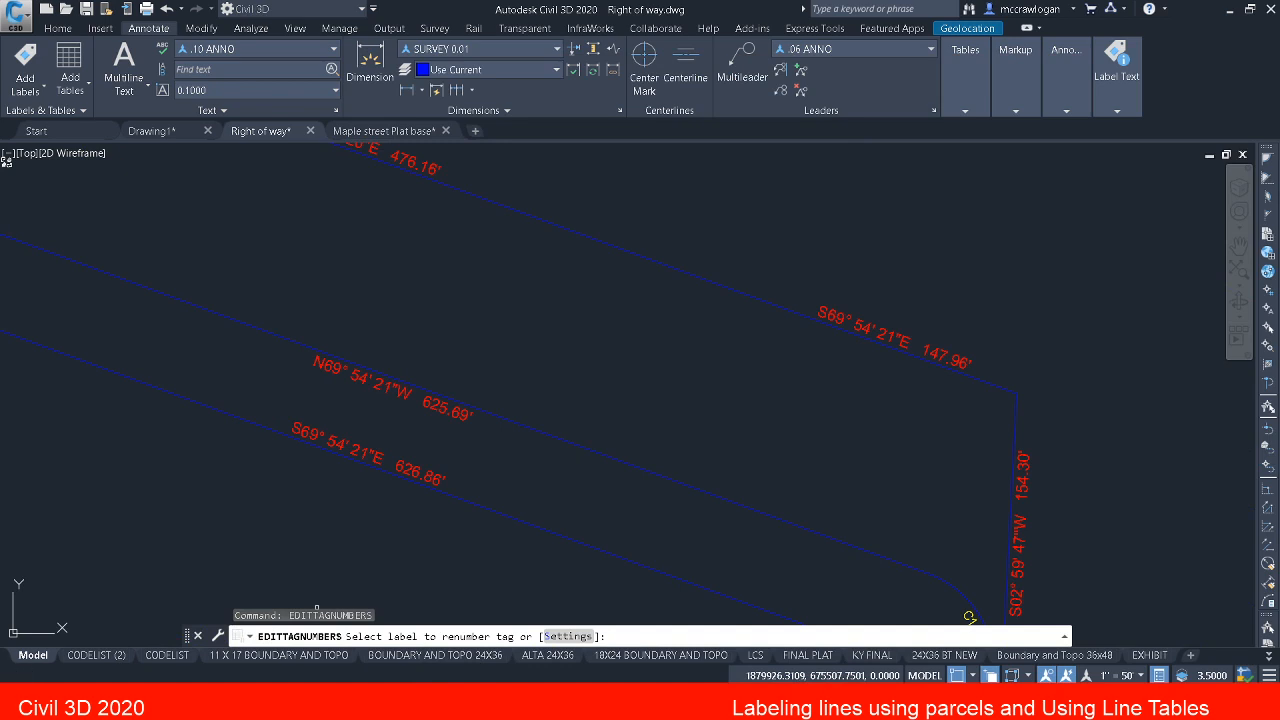
left_click(565, 636)
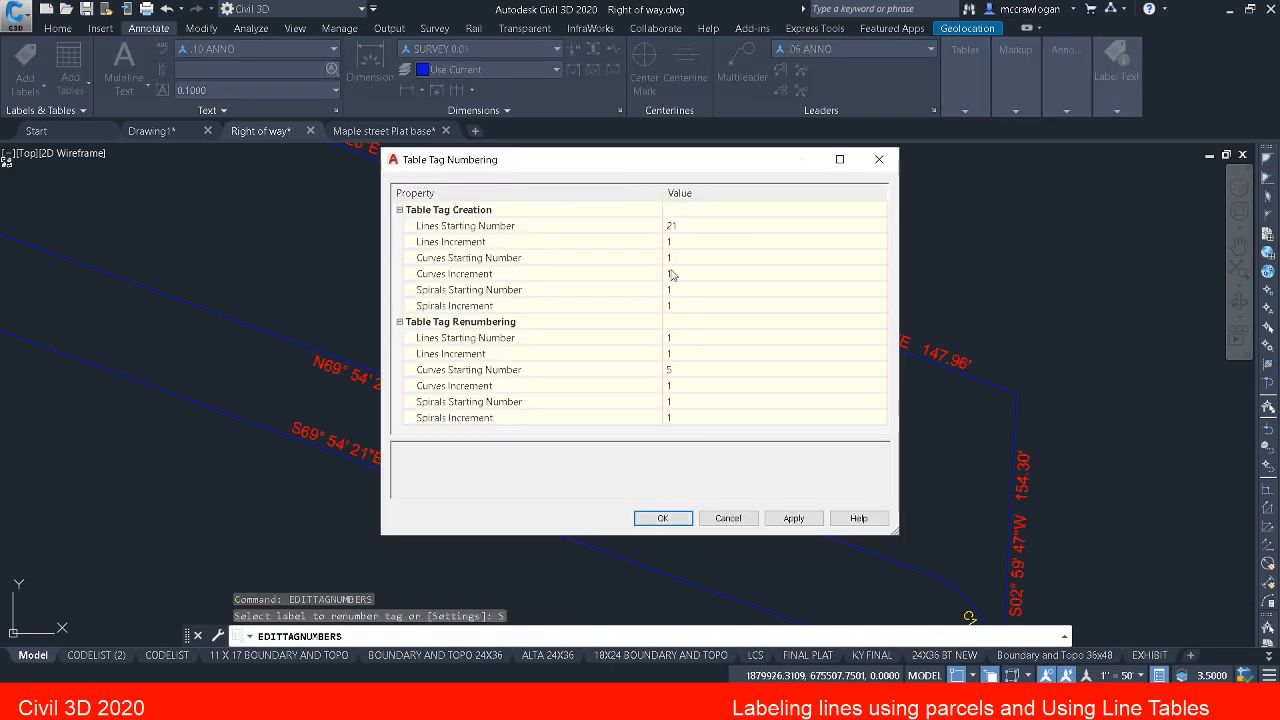
left_click(675, 224)
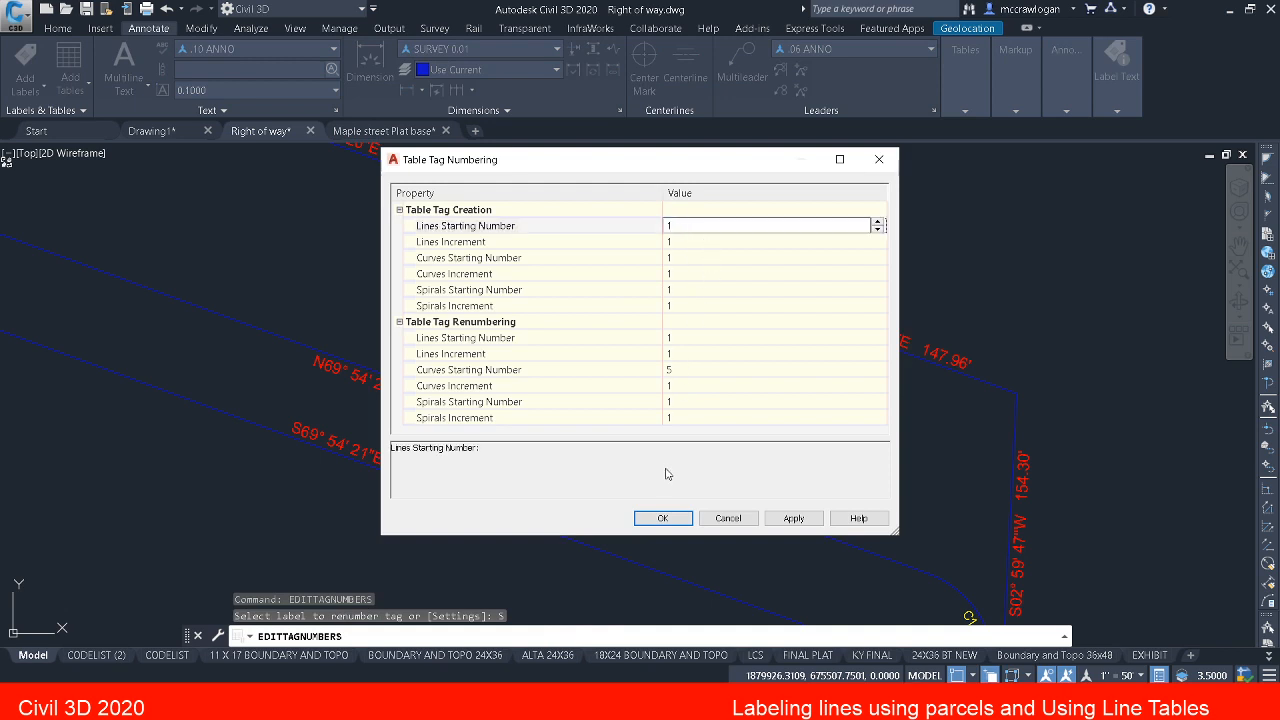
left_click(662, 518)
Step: Renumber line tag L18 beside curve C1 to L1, choosing to create a duplicate number
middle_click_drag(737, 506, 525, 221)
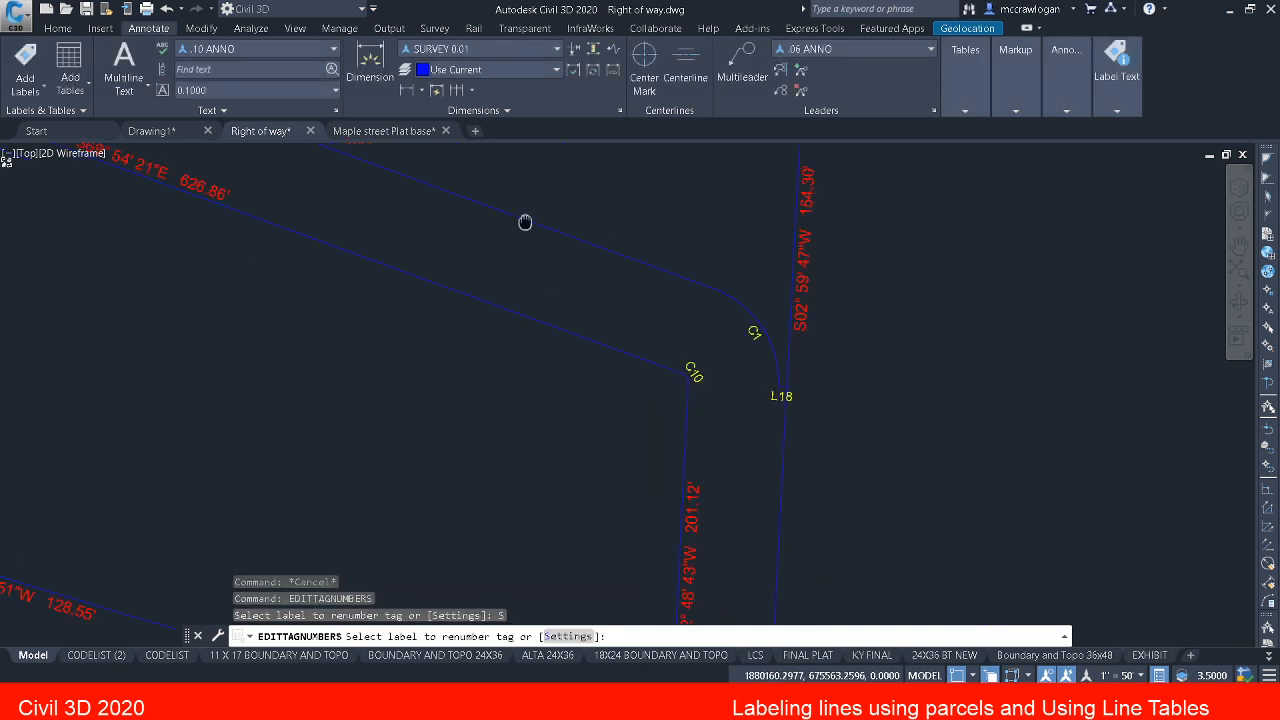
scroll(780, 405, "up", 2)
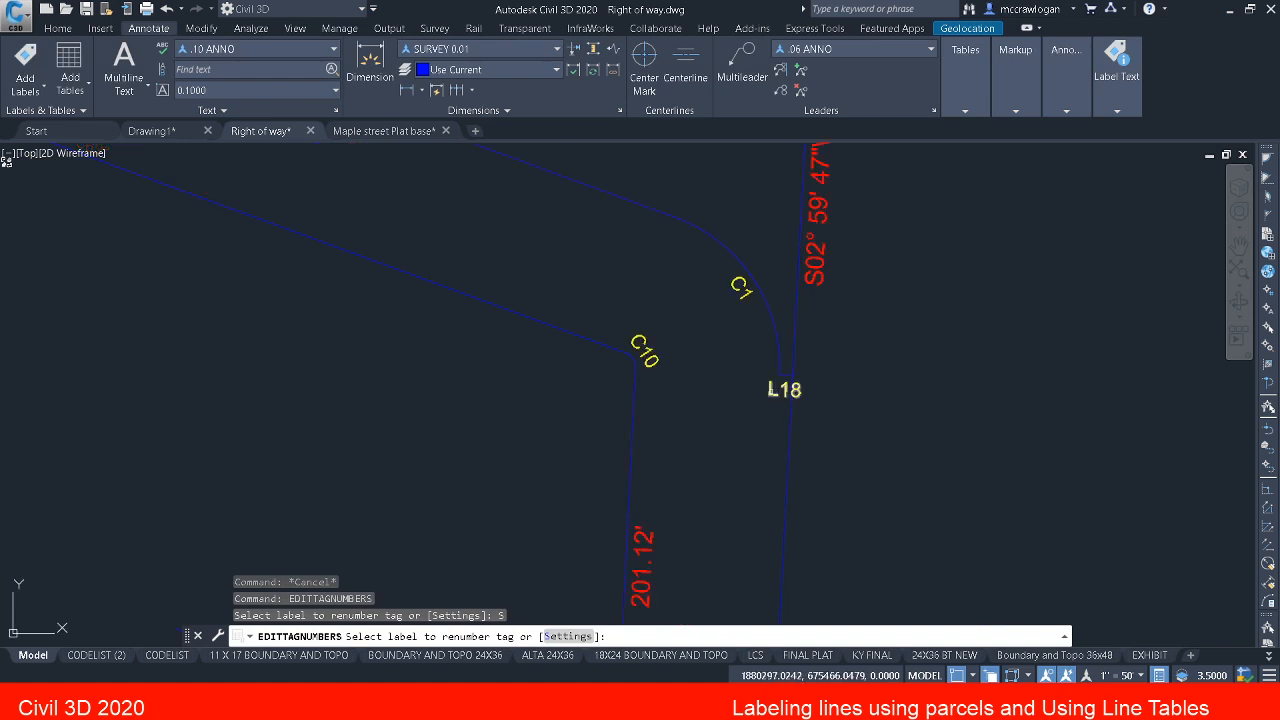
left_click(767, 386)
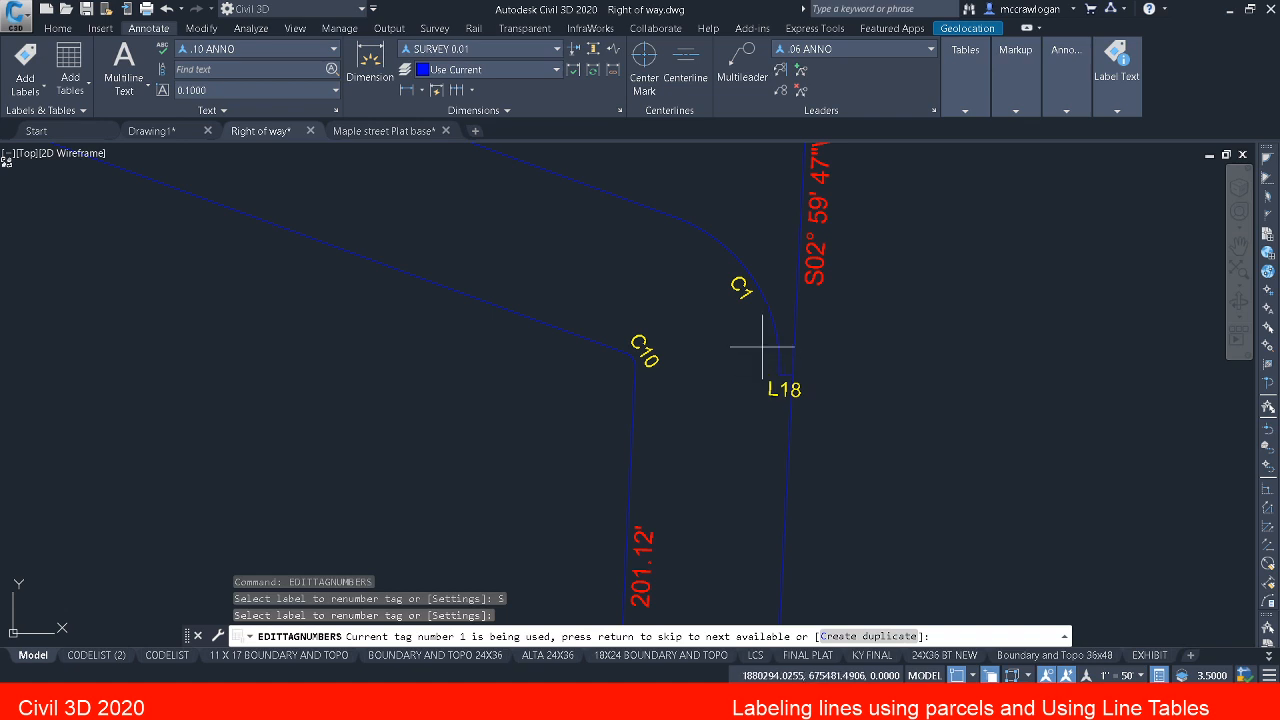
middle_click_drag(765, 350, 786, 400)
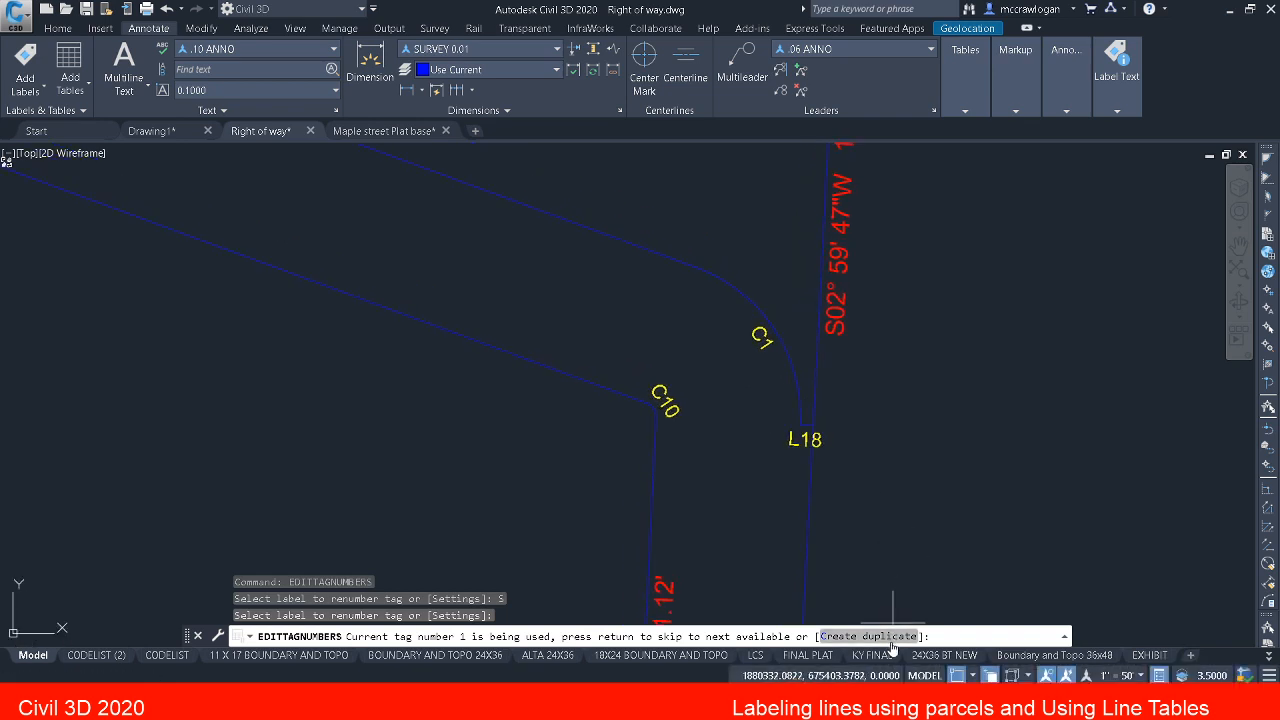
type("C")
key("Return")
scroll(724, 443, "down", 2)
scroll(718, 443, "down", 2)
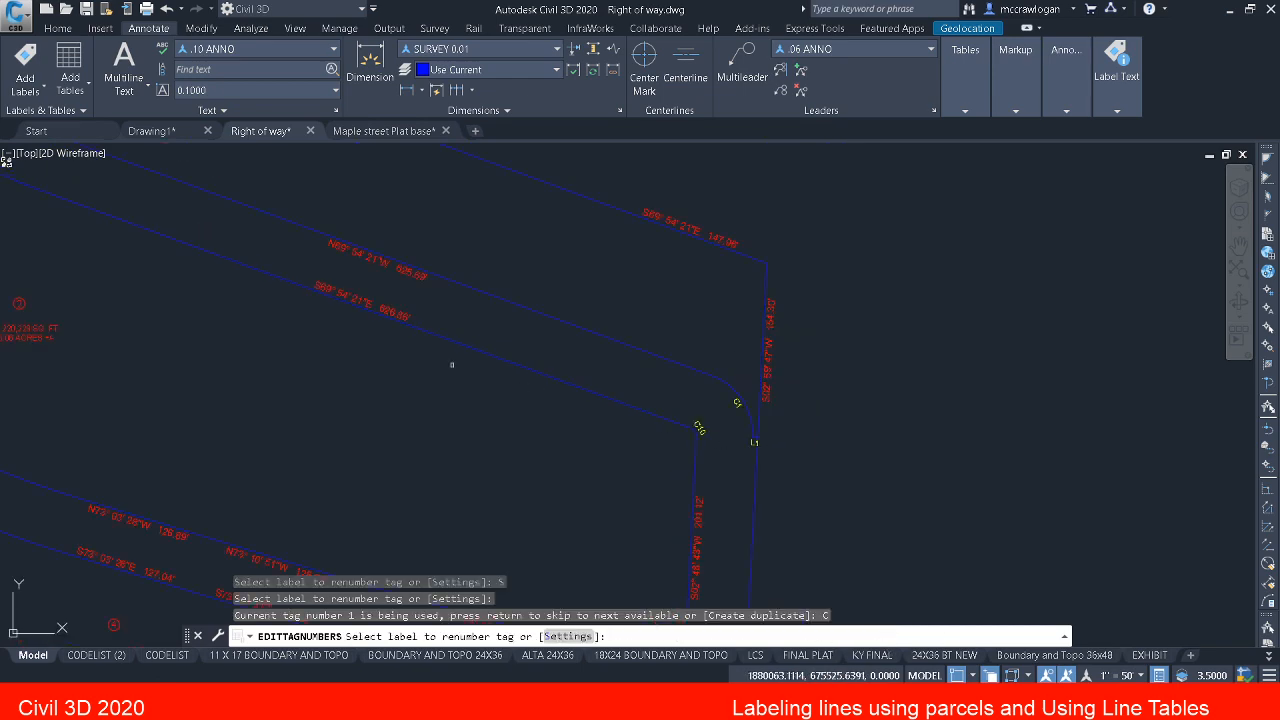
Step: Renumber line tag L19 between curves C2 and C3 to L2, allowing the duplicate number
mouse_move(432, 351)
middle_mouse_down()
mouse_move(957, 440)
mouse_move(1051, 502)
middle_mouse_up()
middle_click_drag(760, 372, 1003, 511)
scroll(580, 318, "up", 3)
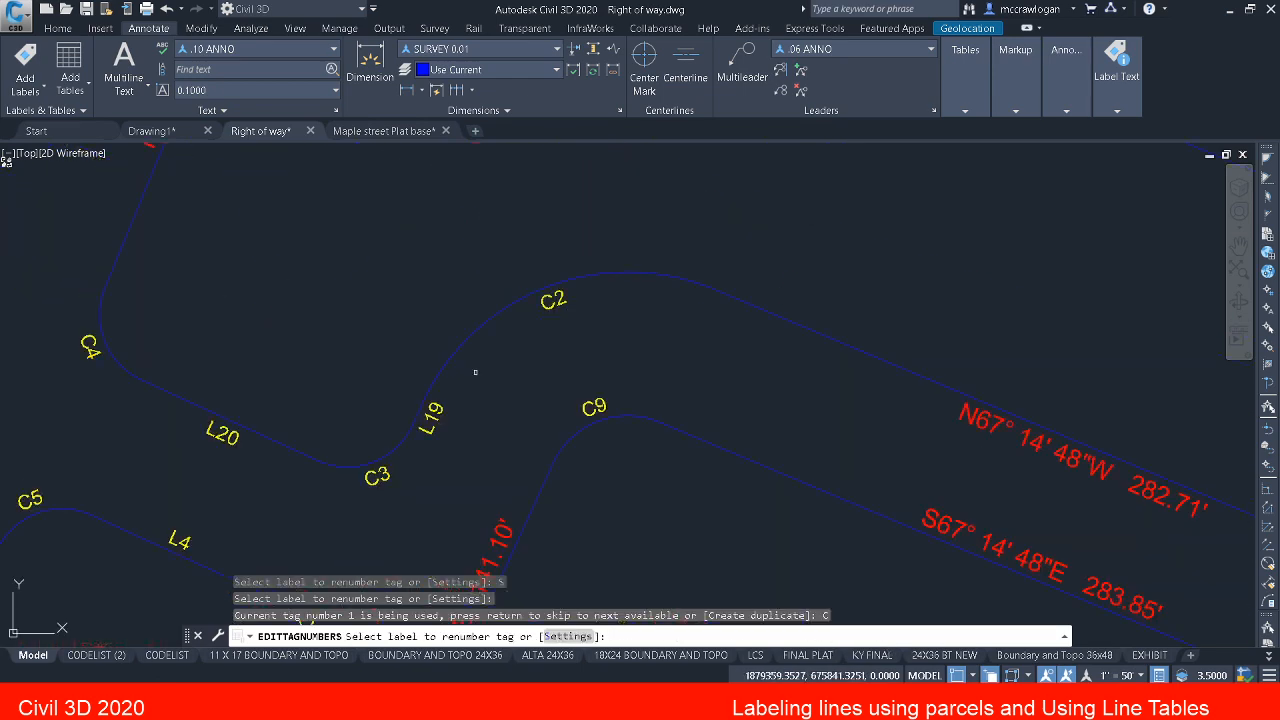
middle_click_drag(434, 418, 500, 332)
left_click(496, 330)
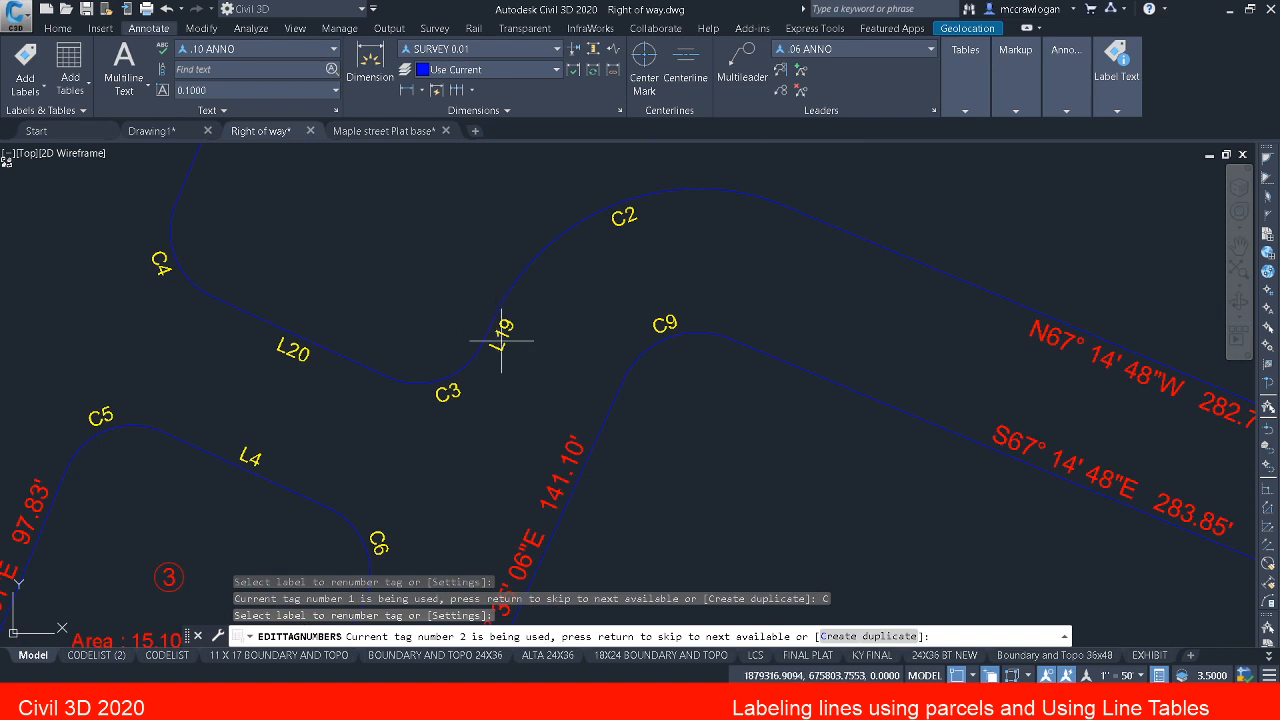
left_click(872, 634)
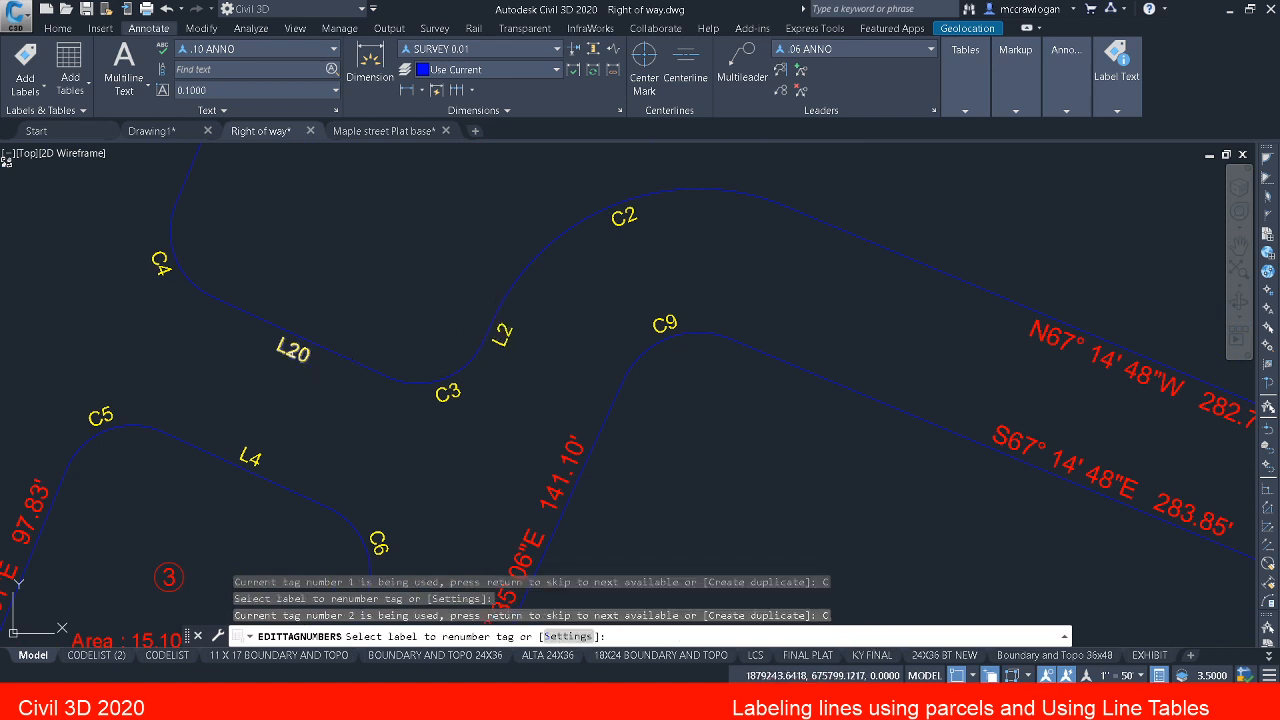
Step: Renumber line tag L20 between curves C3 and C4 to L3 as a duplicate, end the renumbering and save the drawing
left_click(292, 350)
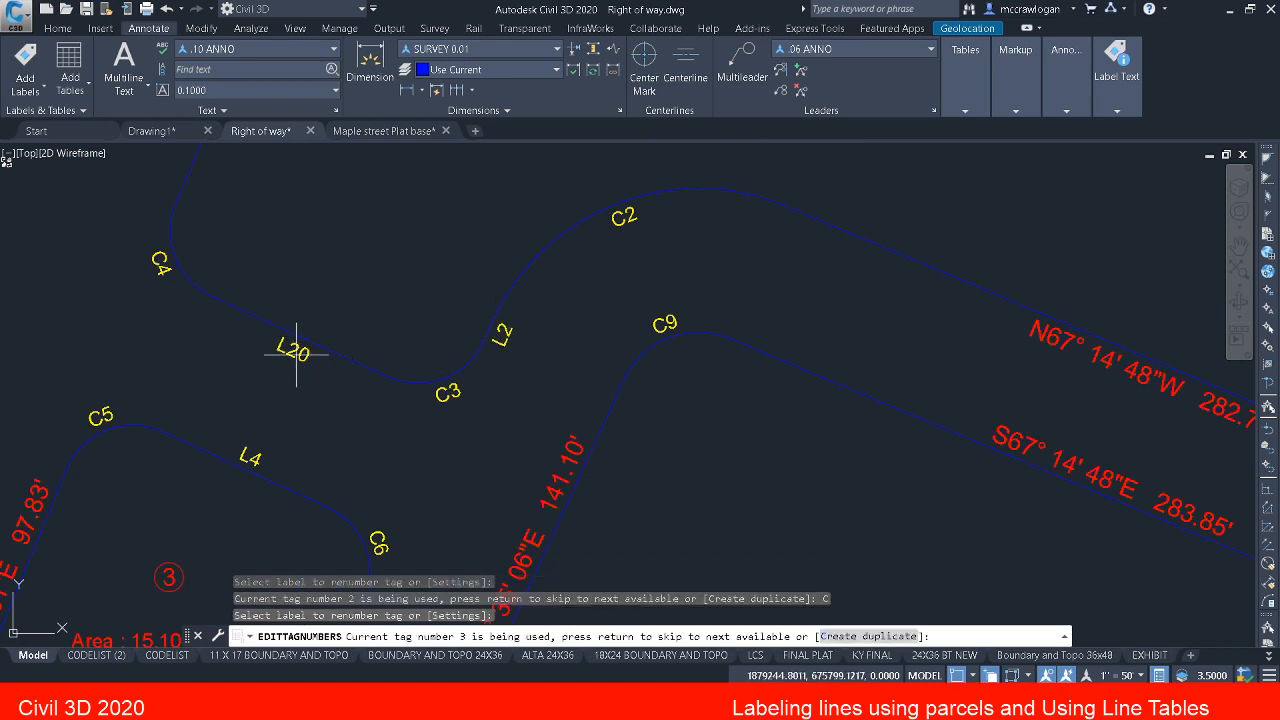
left_click(868, 636)
scroll(424, 434, "down", 5)
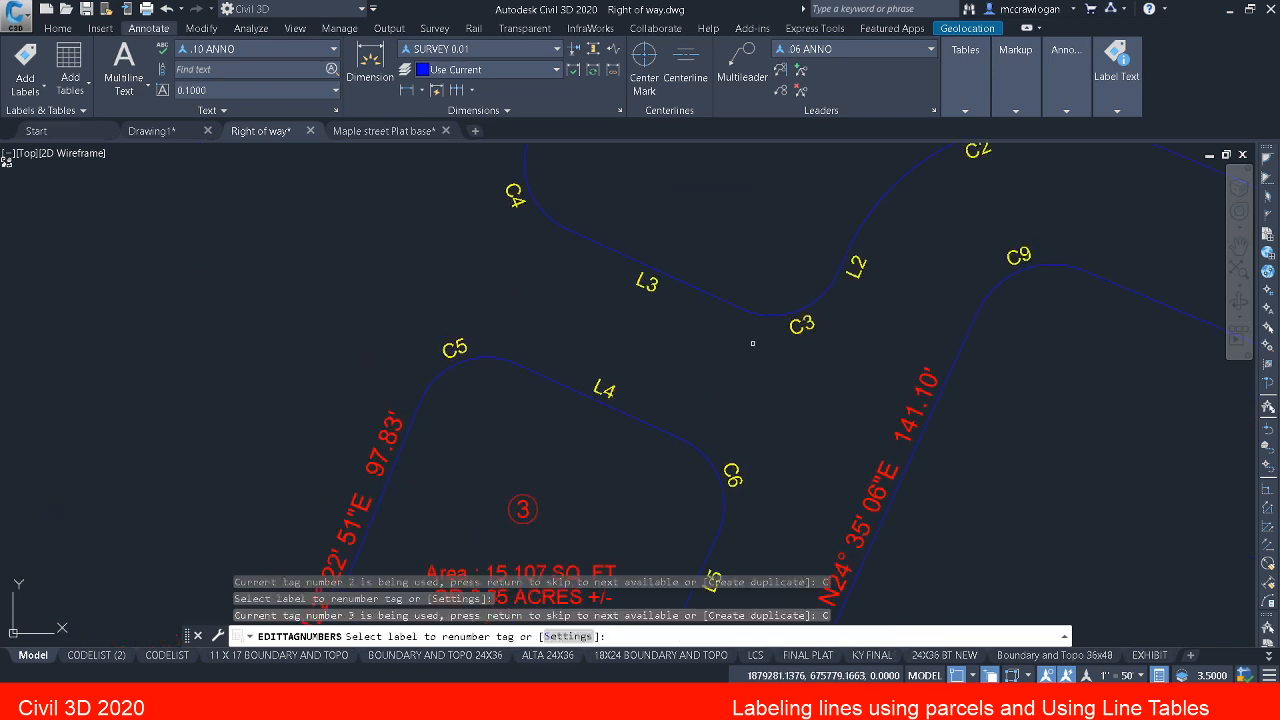
mouse_move(729, 327)
middle_mouse_down()
mouse_move(908, 540)
mouse_move(824, 350)
middle_mouse_up()
key("Escape")
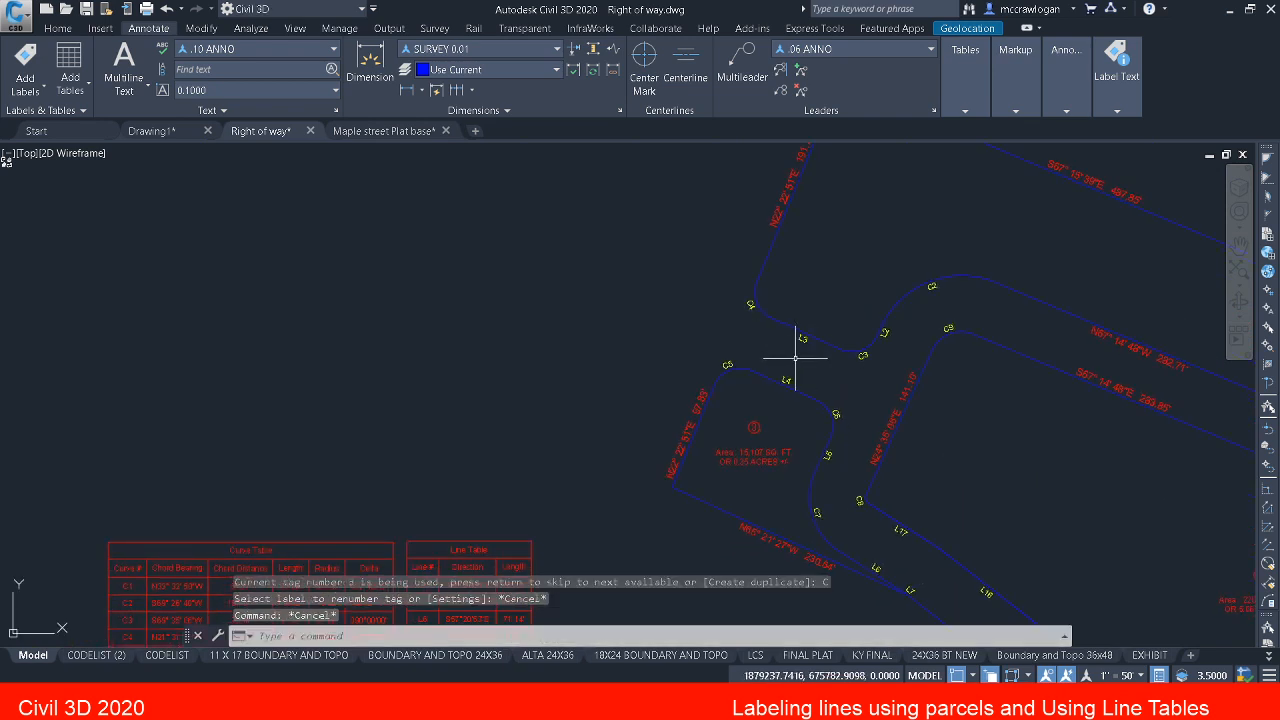
key("ctrl+s")
Step: Start adding items to the line table by picking labels, and select tag L1 beside curve C1
middle_click_drag(685, 413, 728, 318)
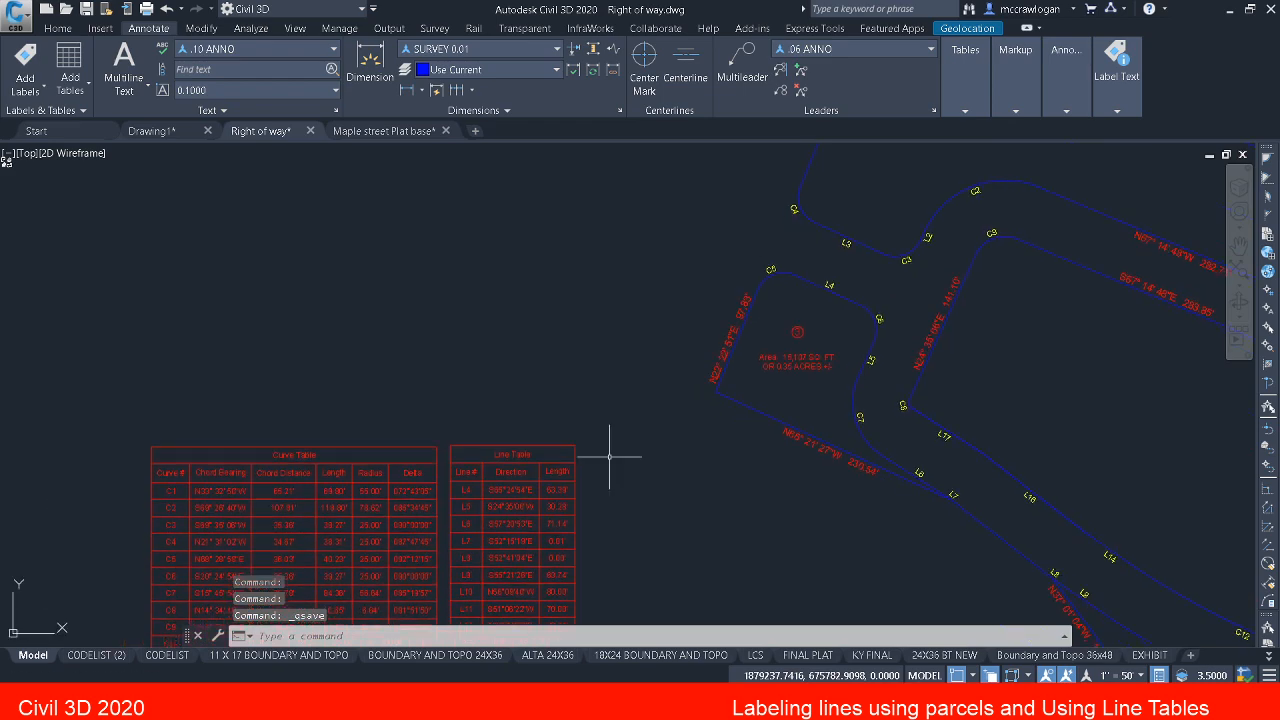
left_click(518, 562)
left_click(508, 522)
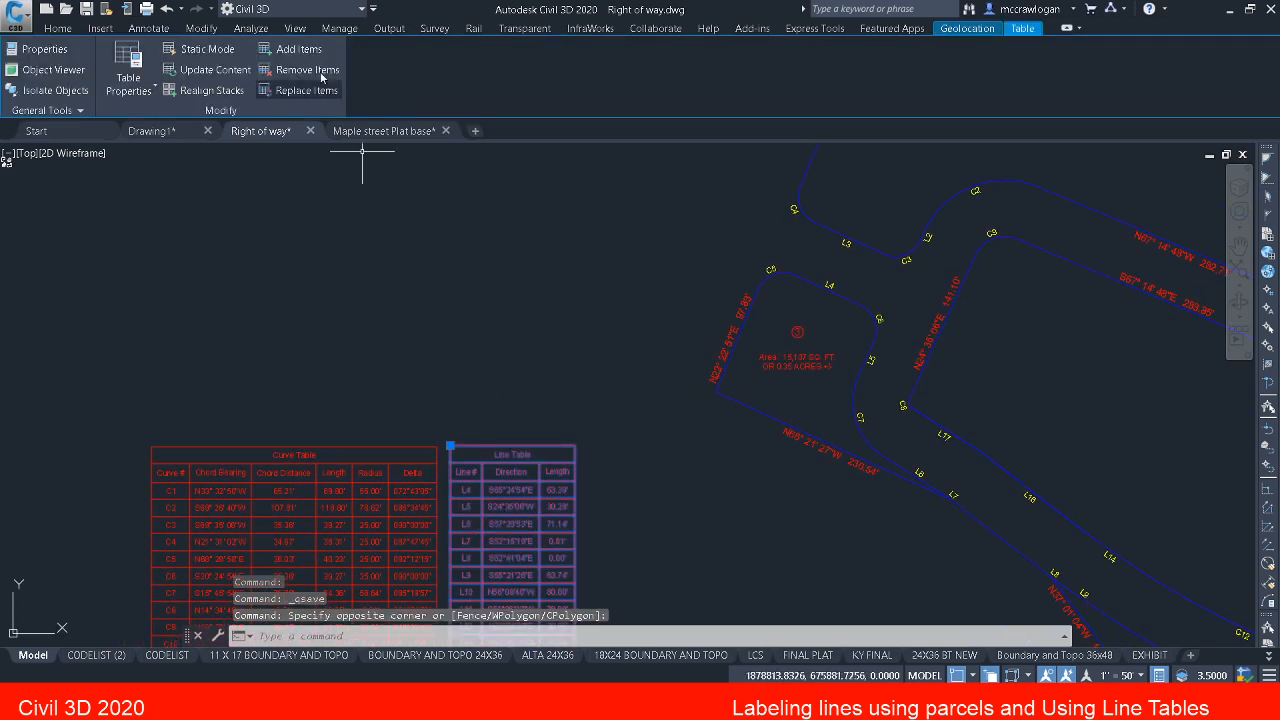
left_click(297, 55)
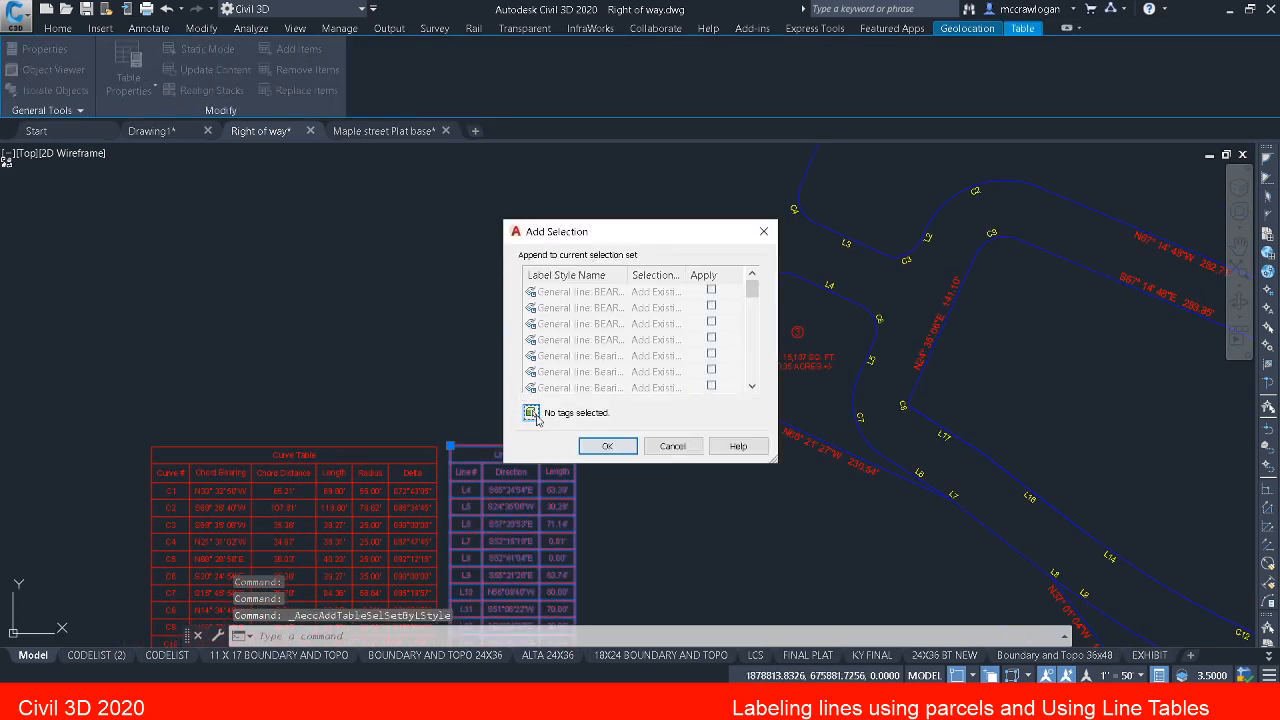
left_click(536, 413)
middle_click_drag(1144, 421, 138, 173)
scroll(1040, 372, "up", 4)
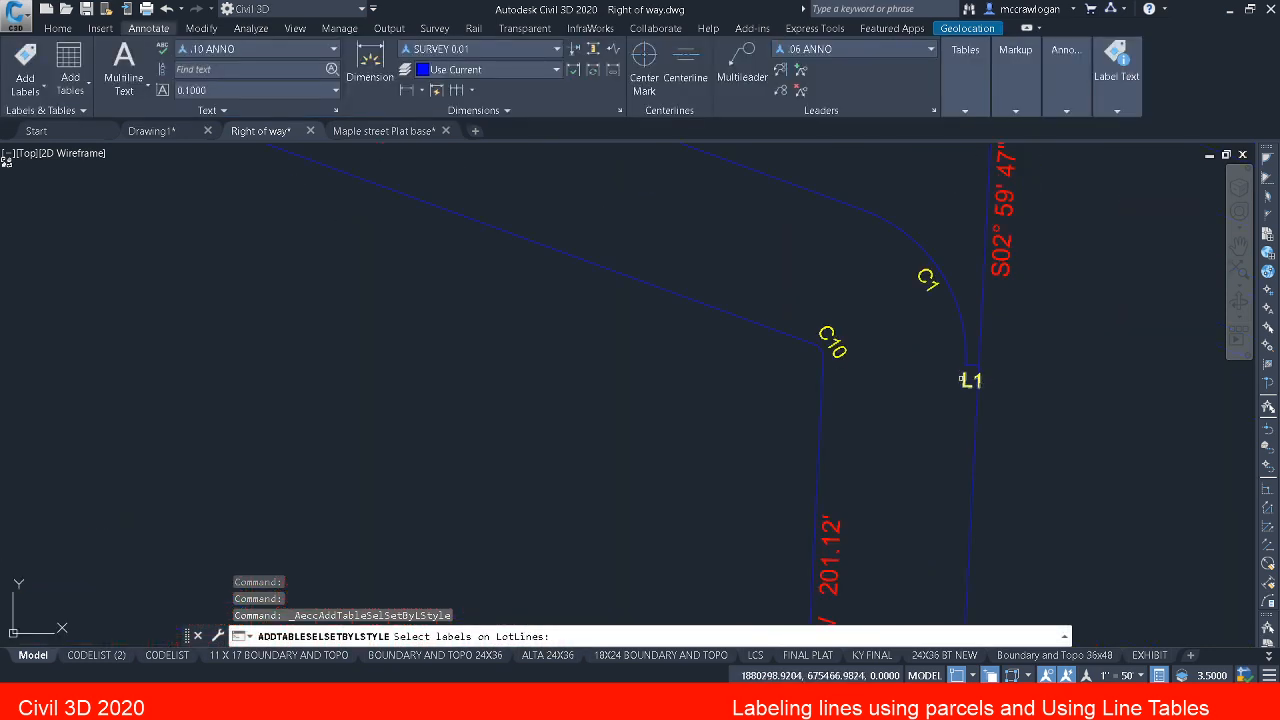
left_click(963, 380)
Step: Select tags L2 between curves C2 and C3 and L3 between C3 and C4, and finish adding them to the line table
scroll(962, 397, "down", 4)
middle_click_drag(578, 292, 1018, 502)
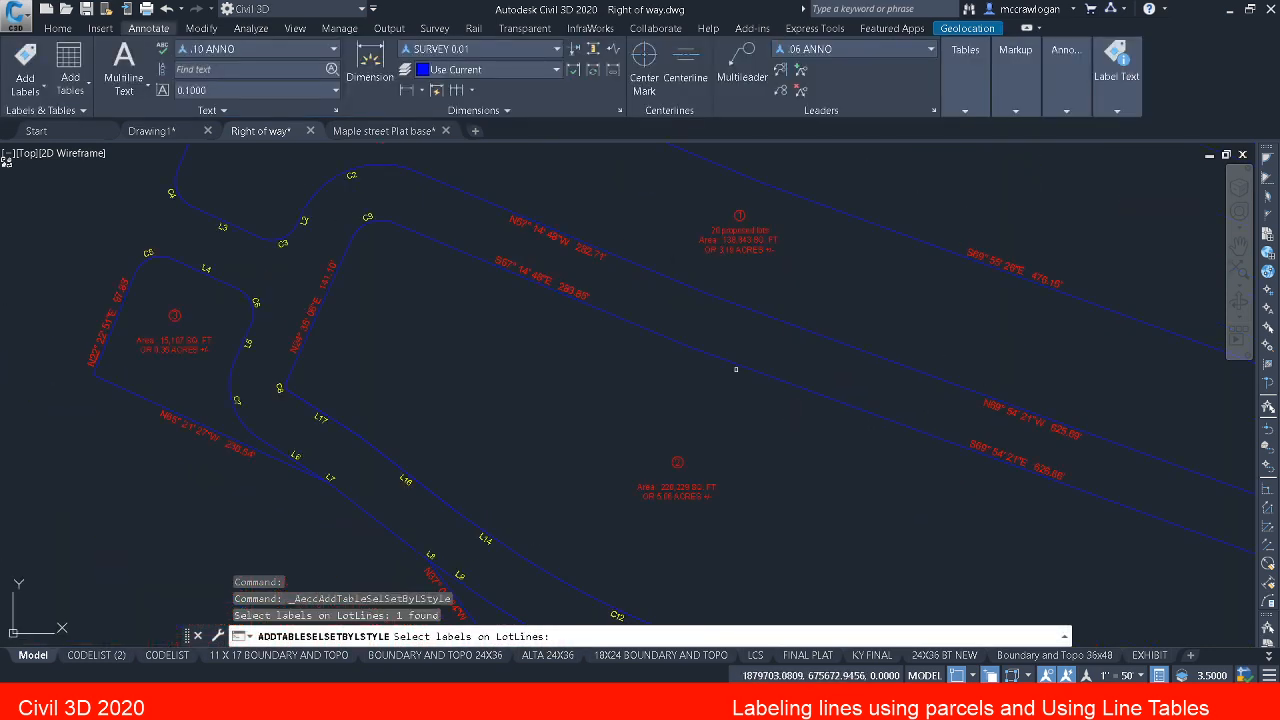
scroll(337, 224, "up", 4)
middle_click_drag(279, 217, 291, 262)
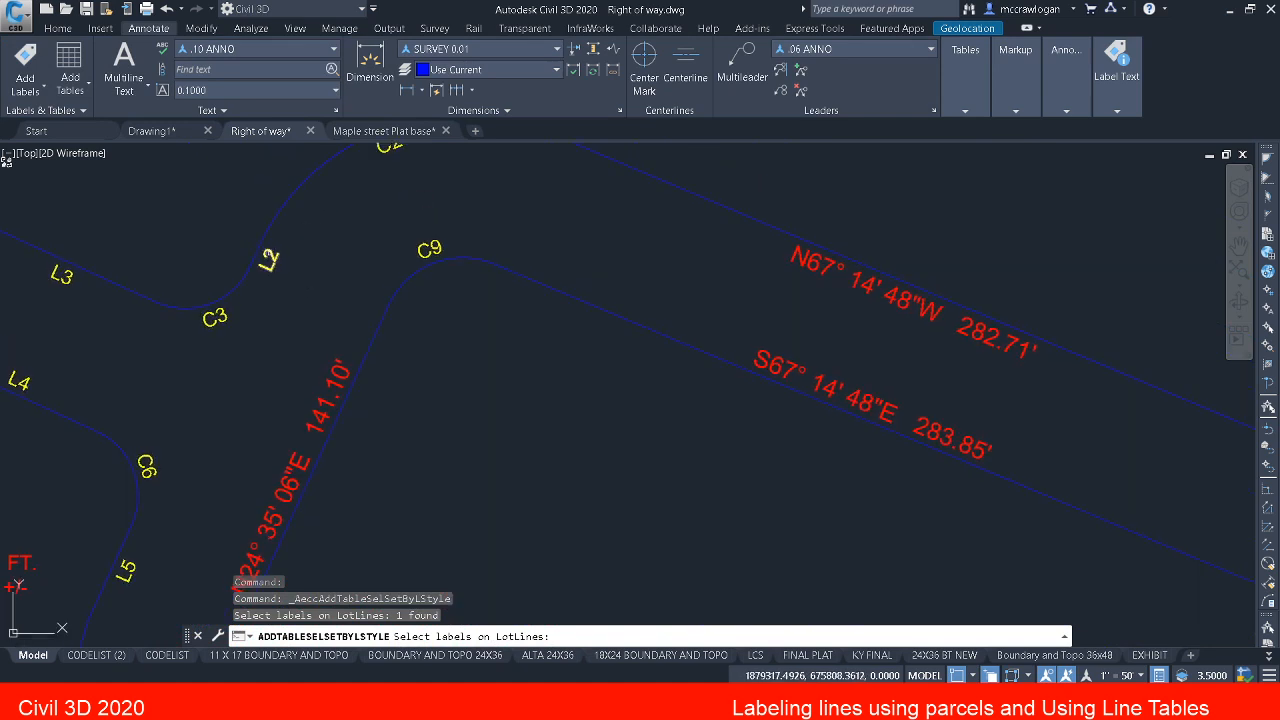
left_click(270, 258)
middle_click_drag(265, 314, 438, 345)
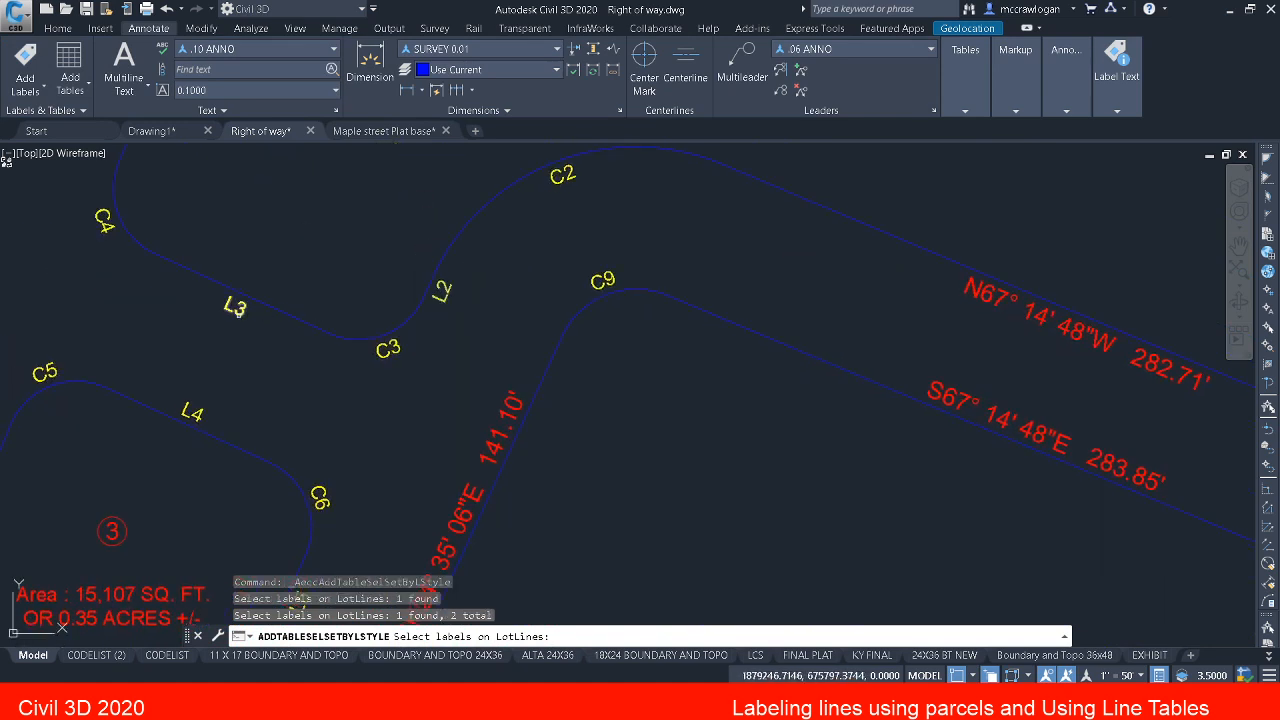
left_click(235, 310)
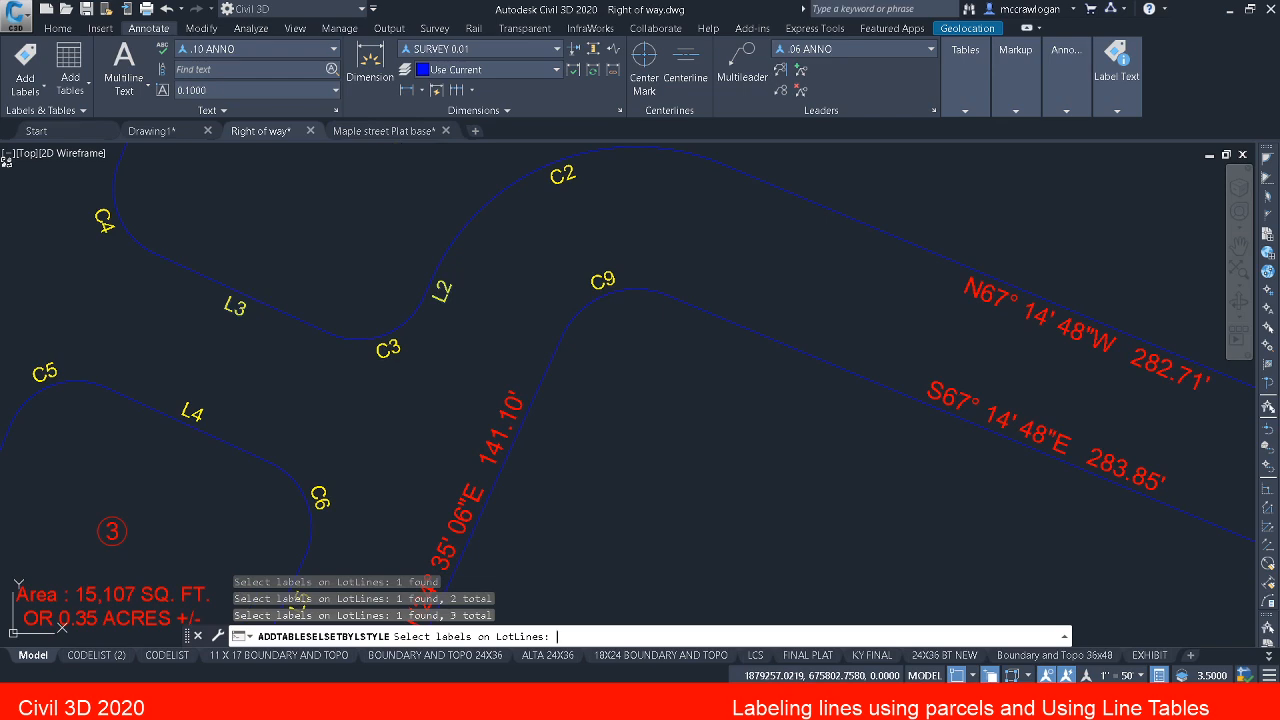
key("Return")
left_click(607, 446)
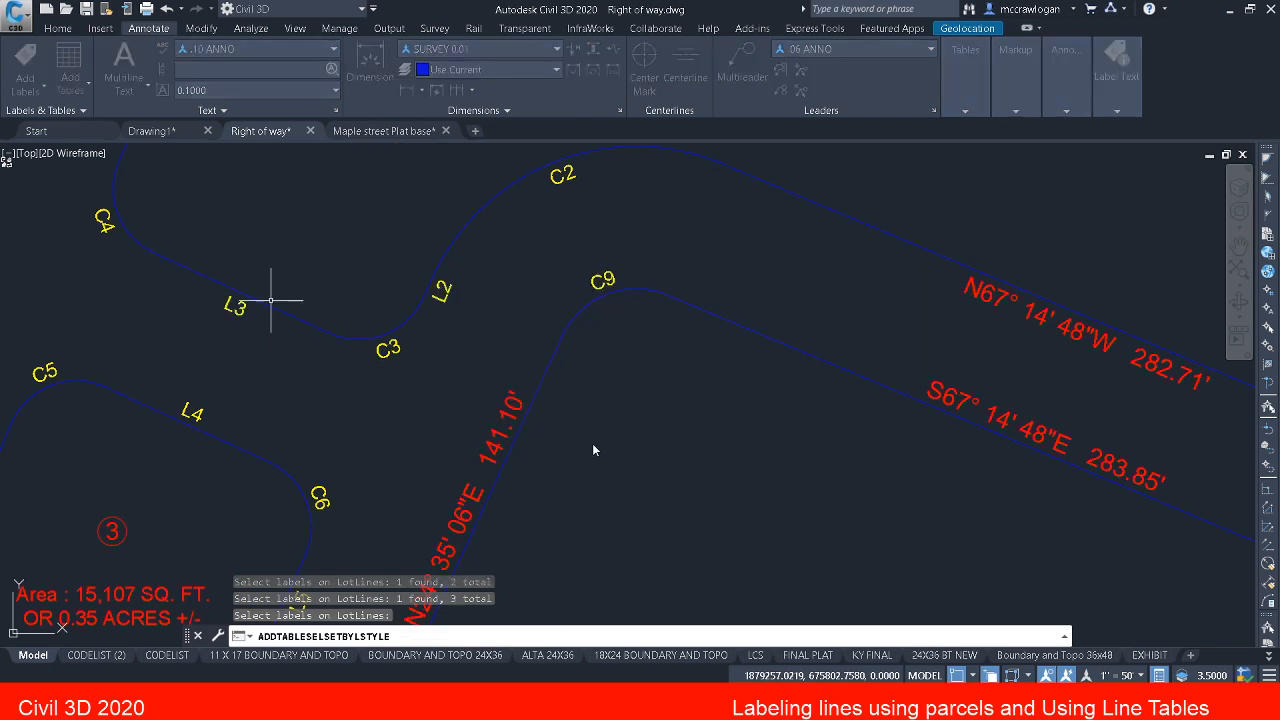
Step: Check the updated line table, clear its selection and save the drawing
left_click(271, 300)
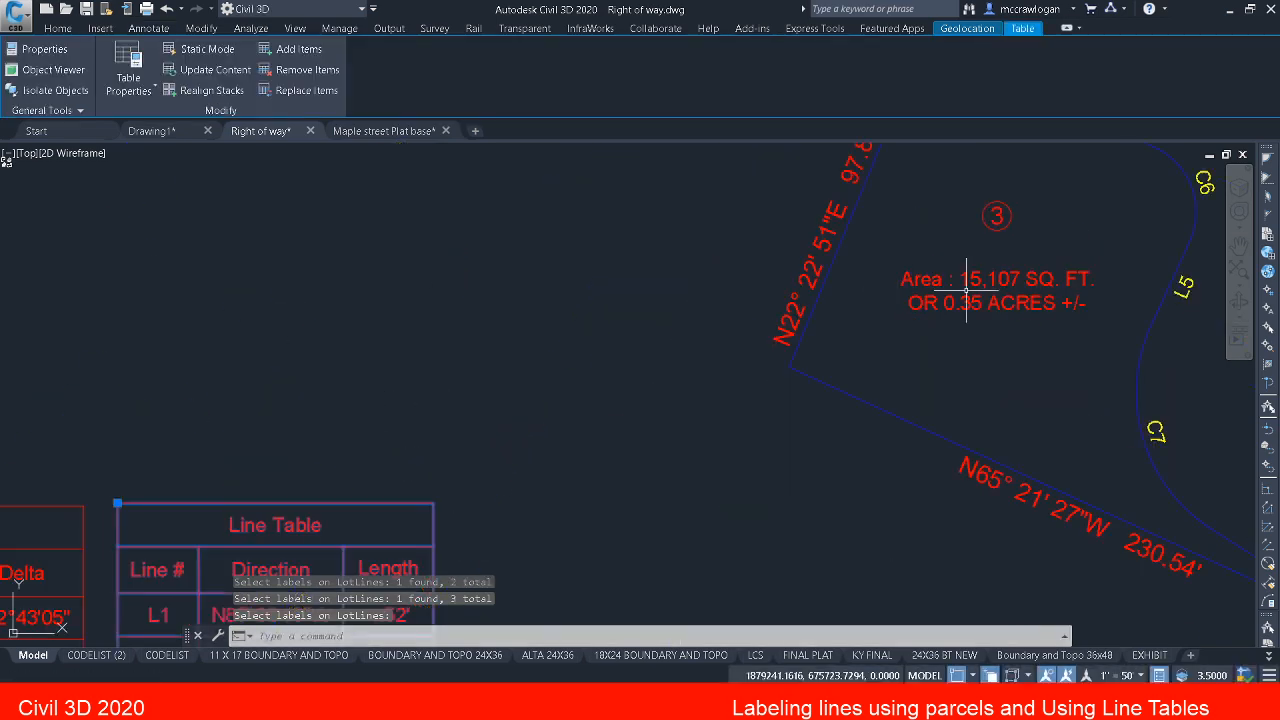
scroll(780, 420, "down", 5)
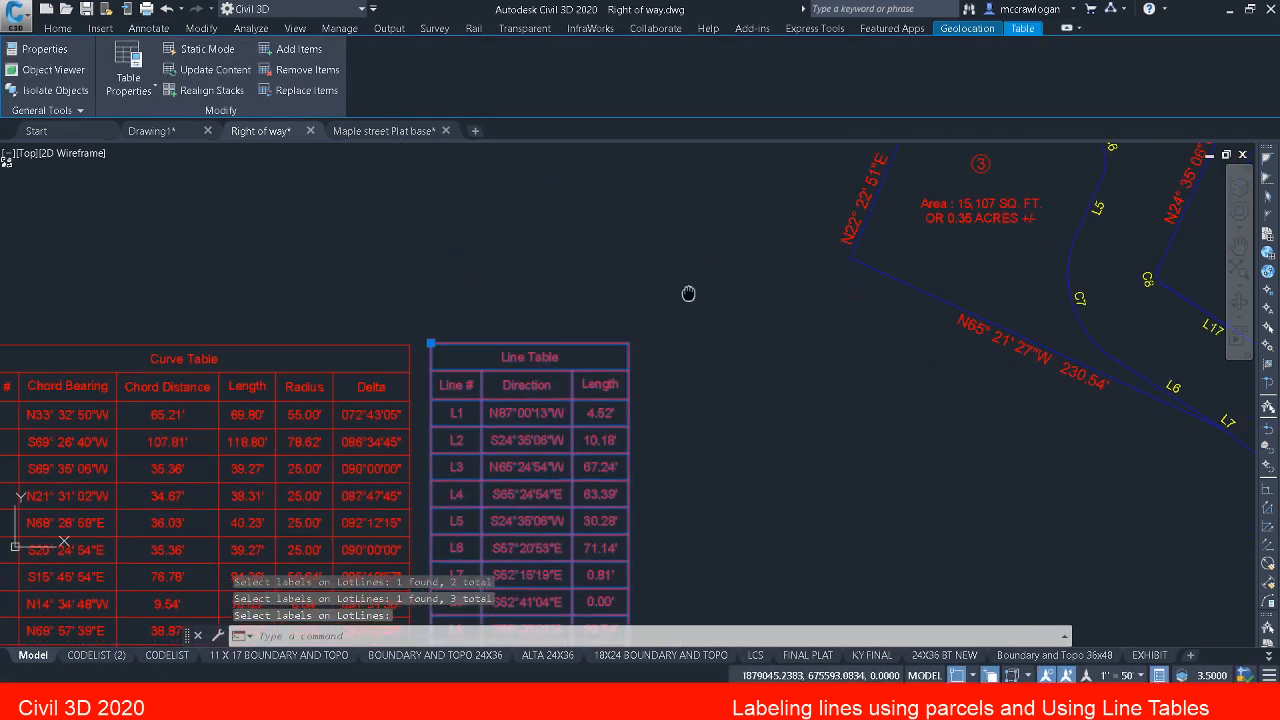
key("Escape")
key("Escape")
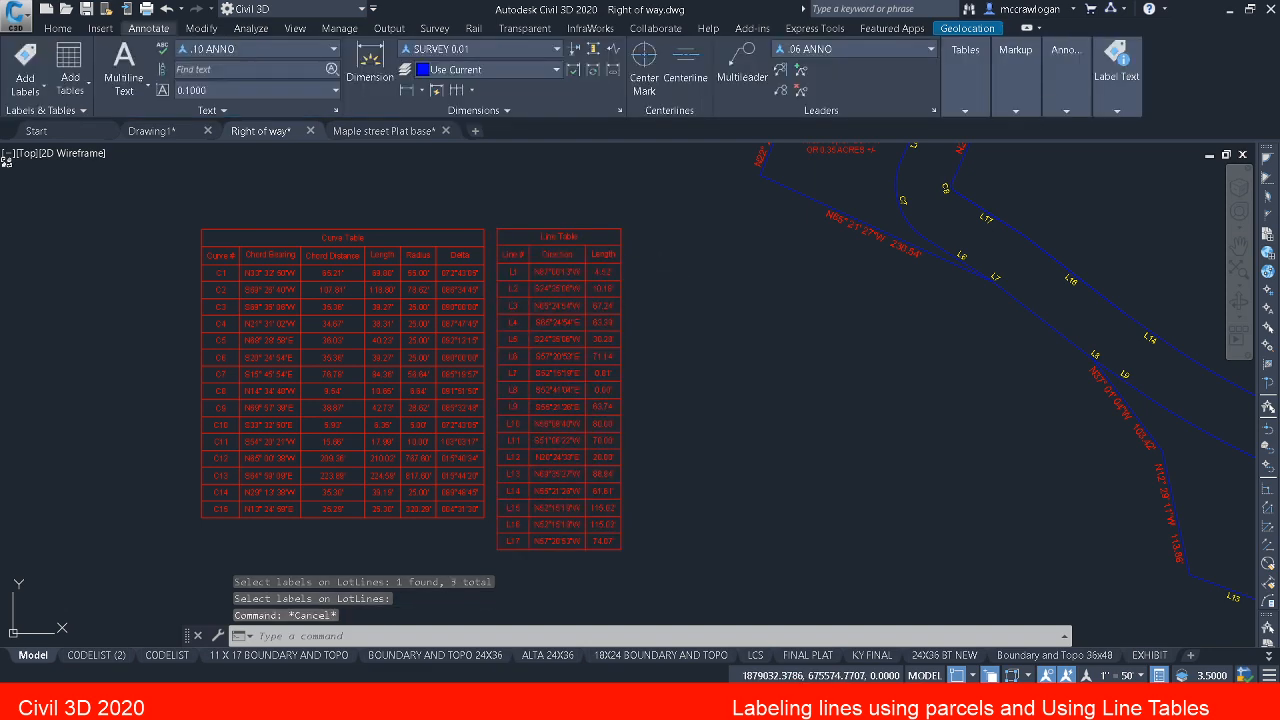
middle_click_drag(771, 314, 521, 378)
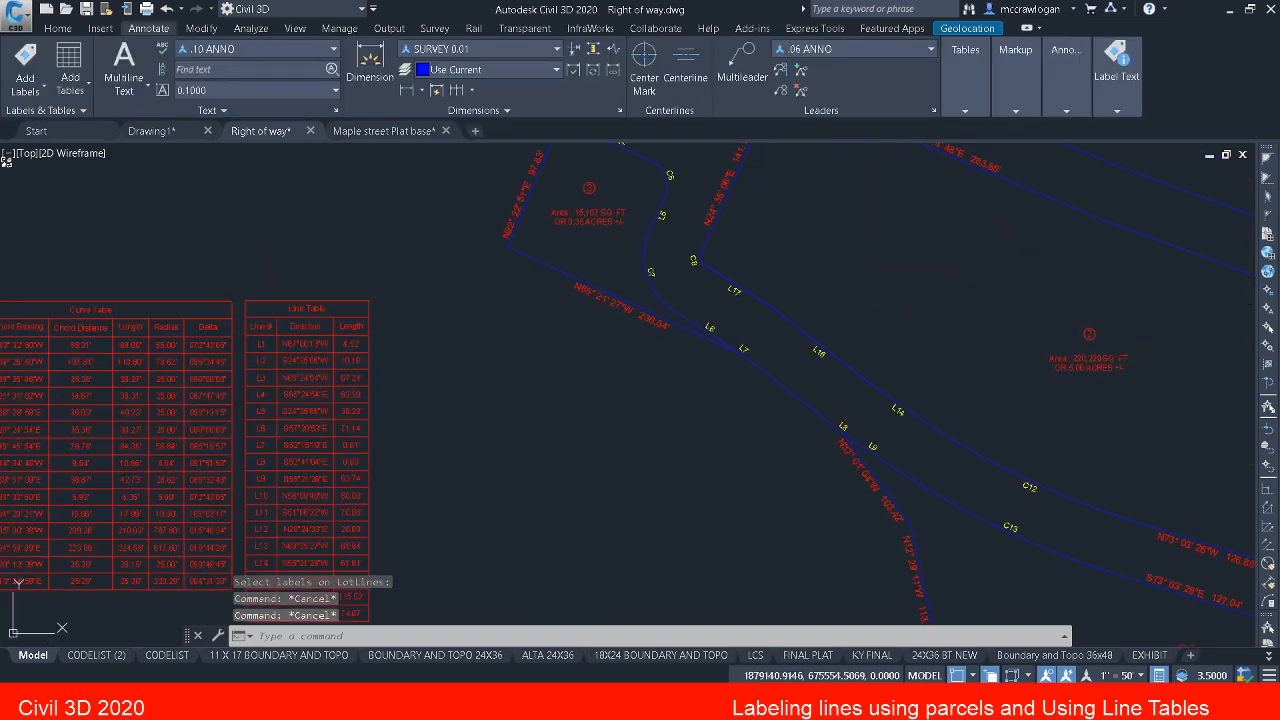
key("ctrl+s")
Step: Start a polyline at parcel 1's northwest corner and draw its first segment by bearing and distance, S67°15'39"E for 487.85 feet
middle_click_drag(840, 258, 690, 615)
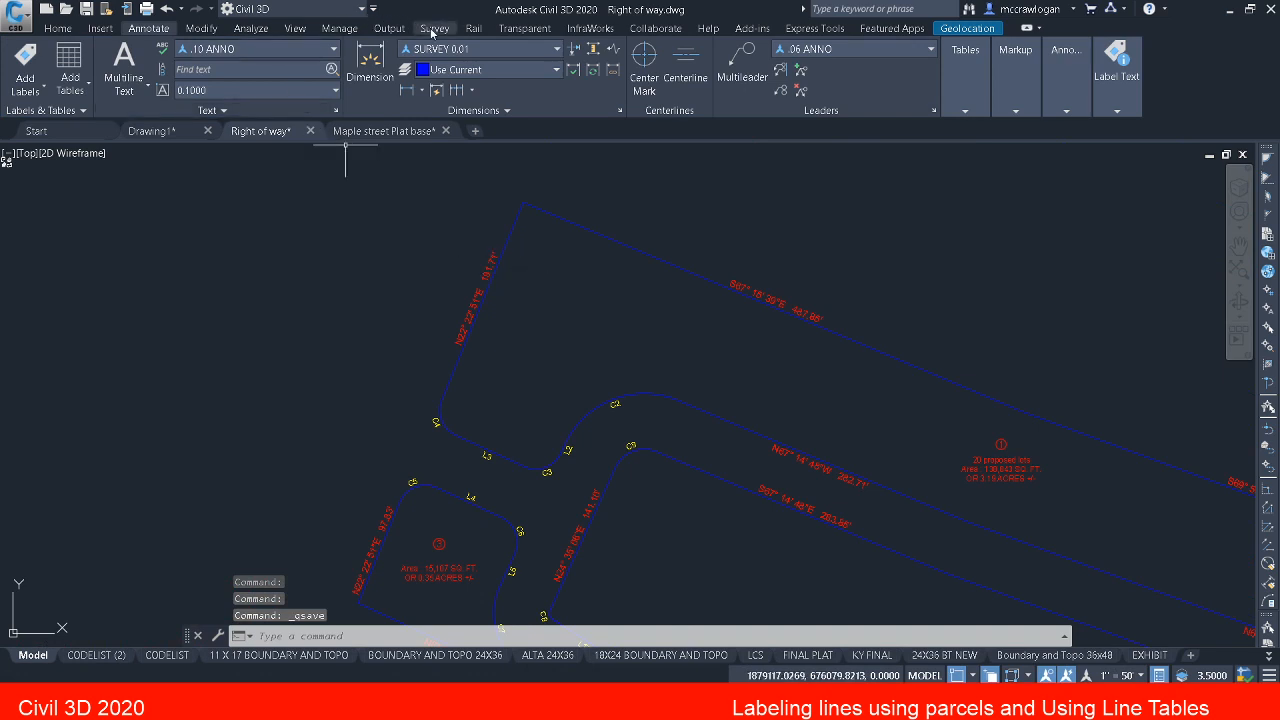
left_click(435, 30)
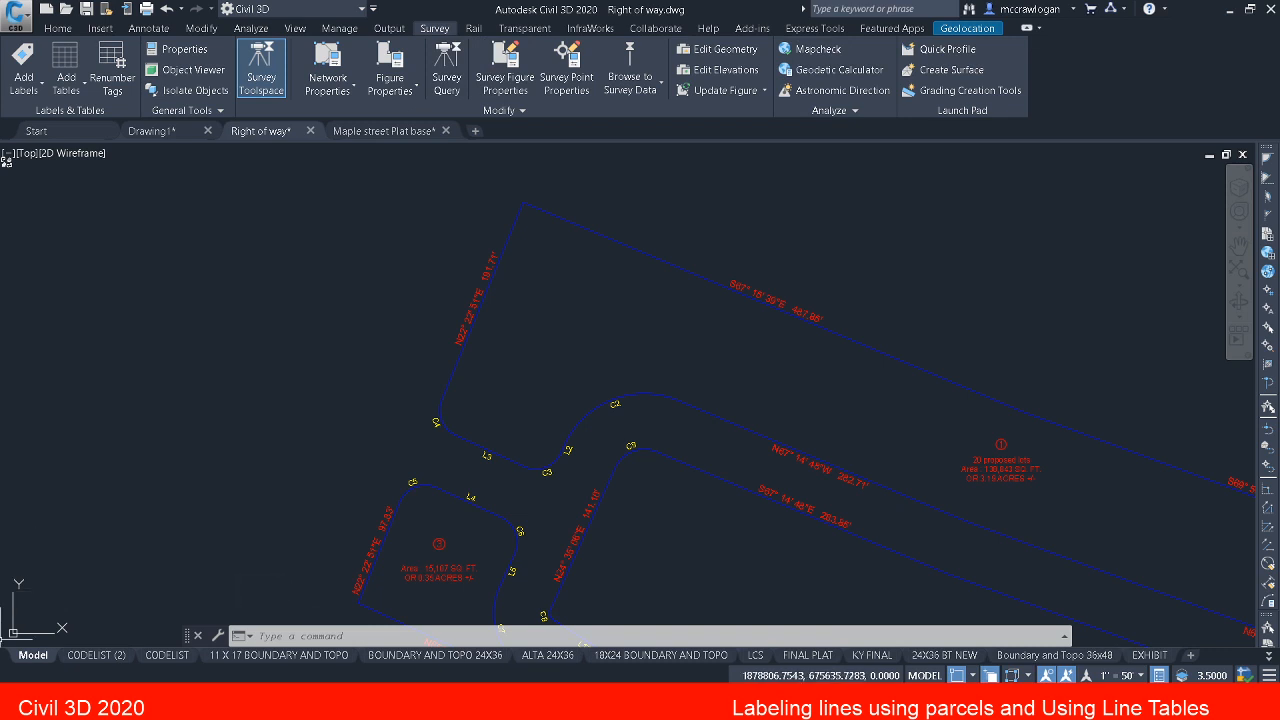
type("pl")
key("Return")
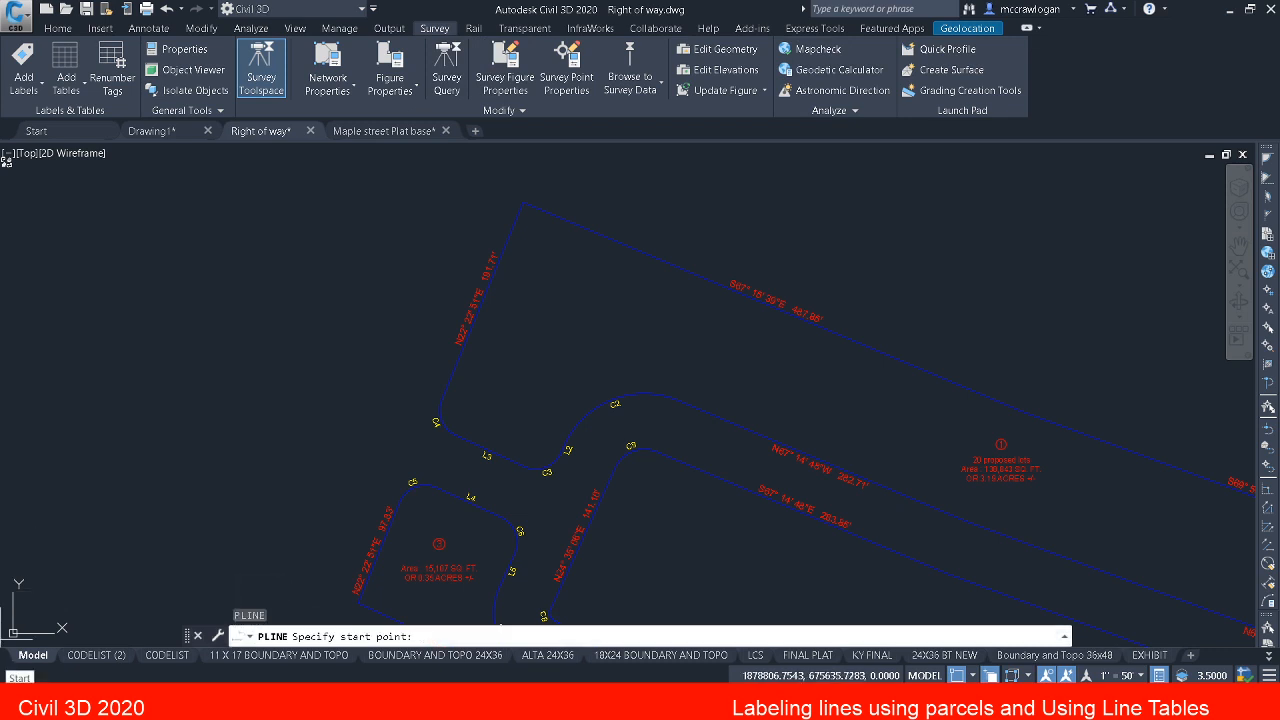
left_click(519, 200)
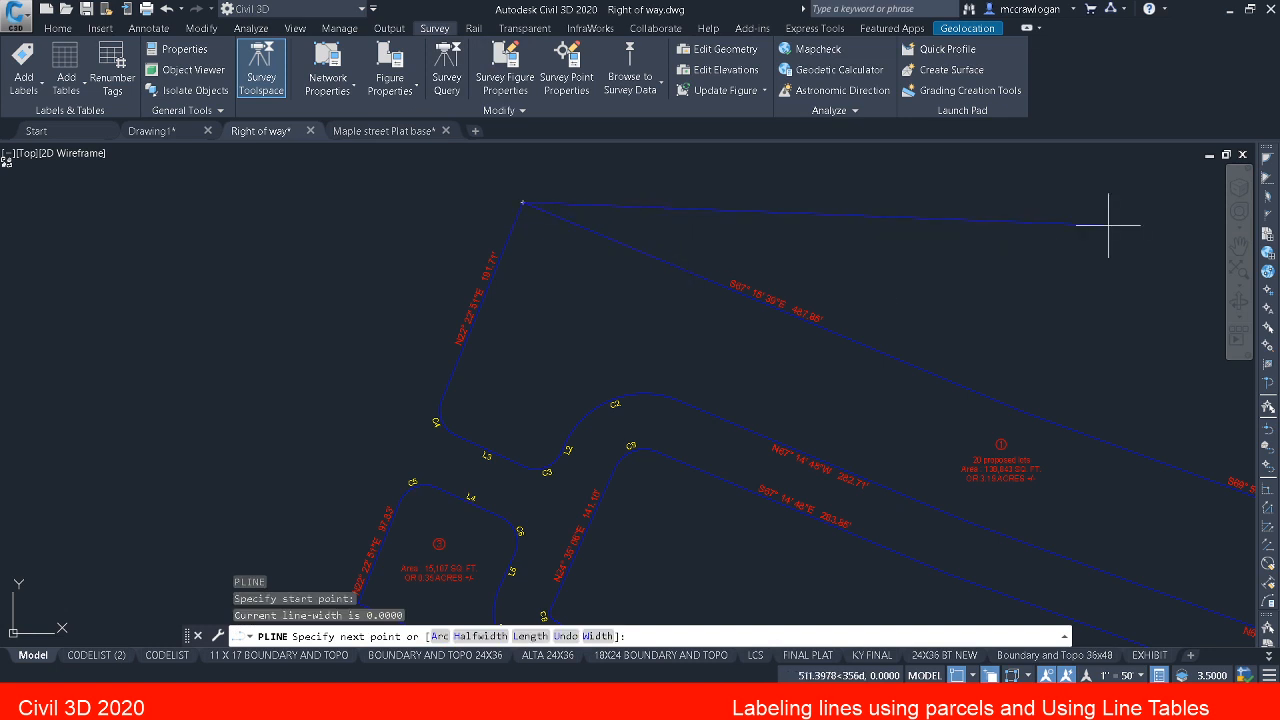
type("'bd")
key("Return")
scroll(893, 245, "up", 2)
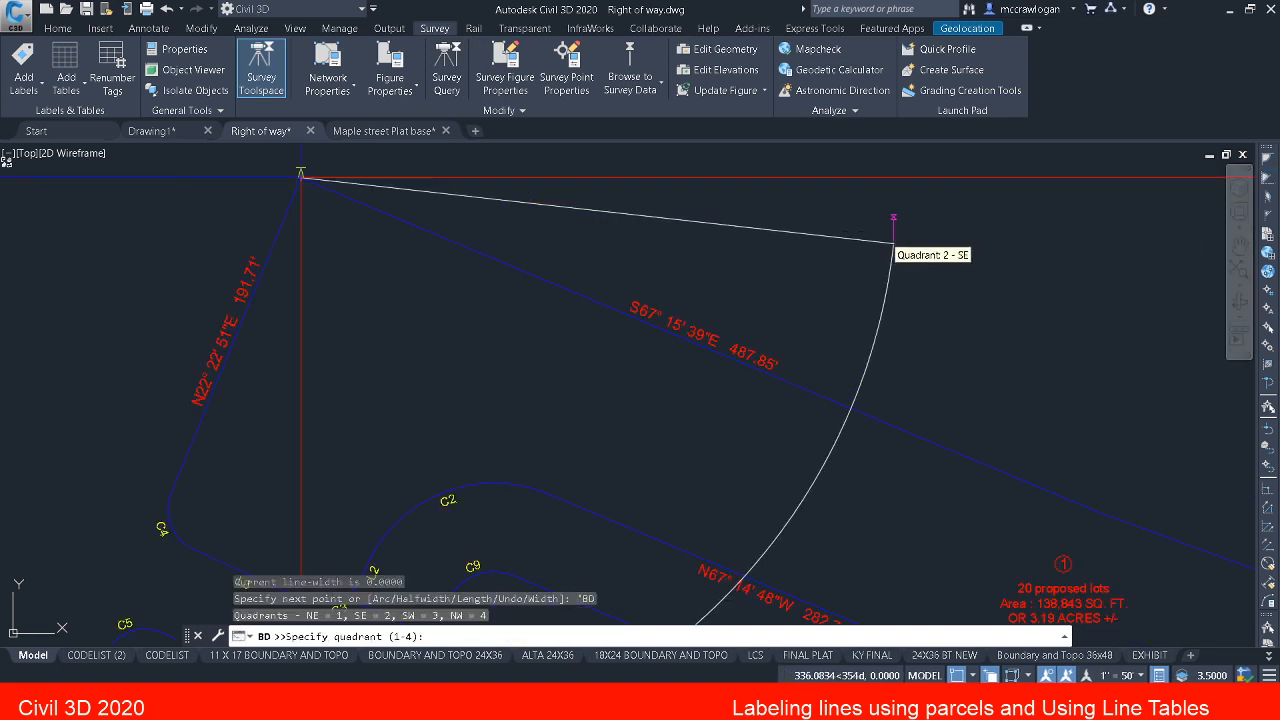
left_click(884, 278)
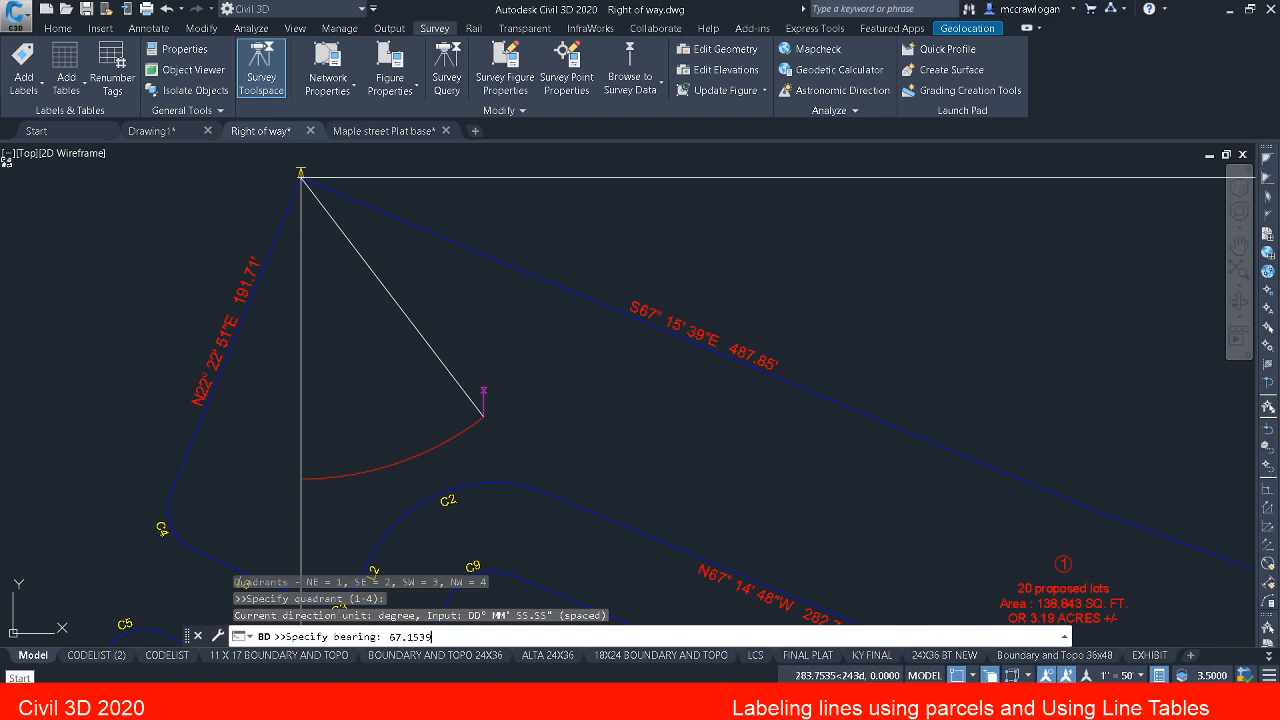
key("Return")
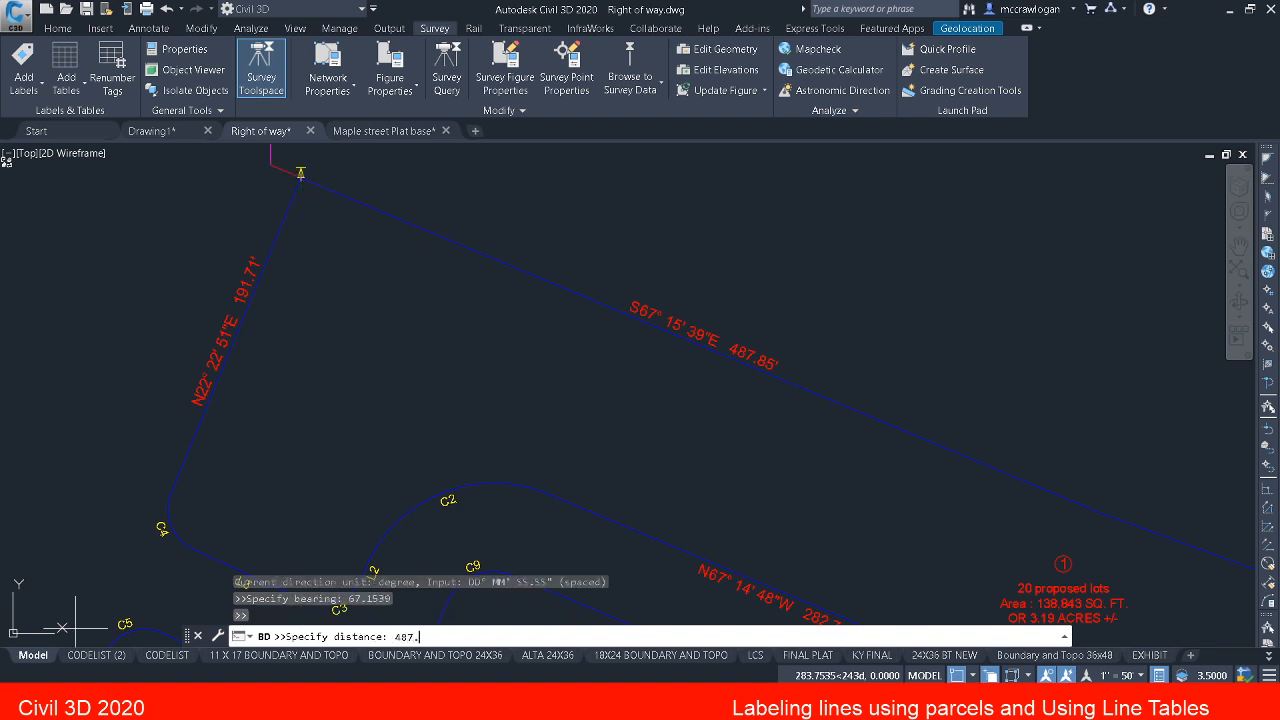
key("Return")
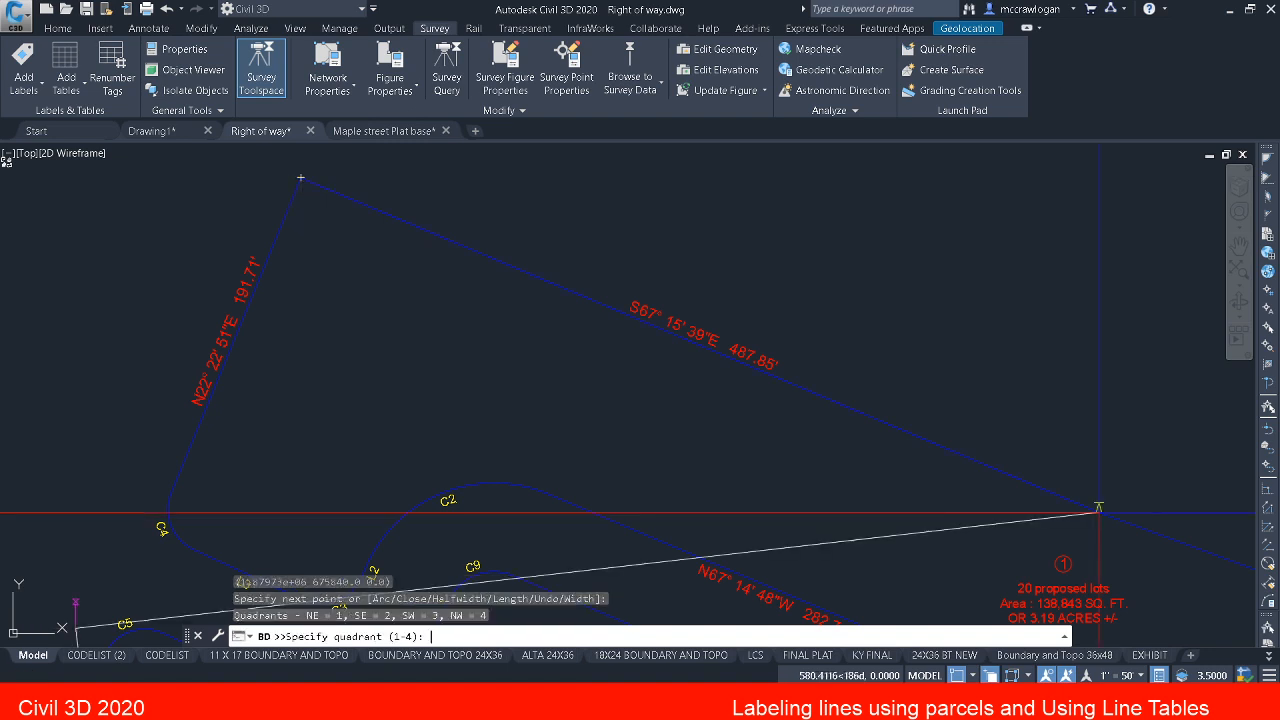
Step: Add a second polyline segment along parcel 1's north line in the SE quadrant, with bearing 69.5526 and distance 476.16
middle_click_drag(1000, 379, 334, 221)
left_click(740, 412)
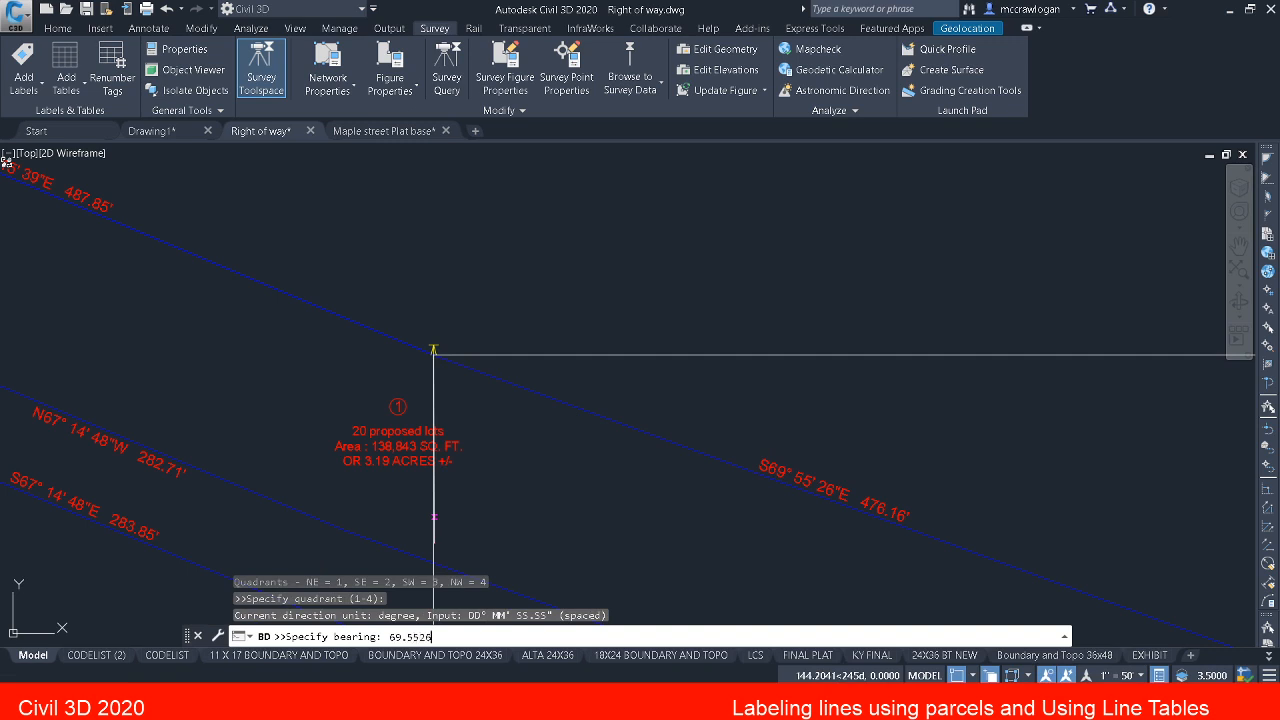
type("69.5526")
key("Return")
type("7")
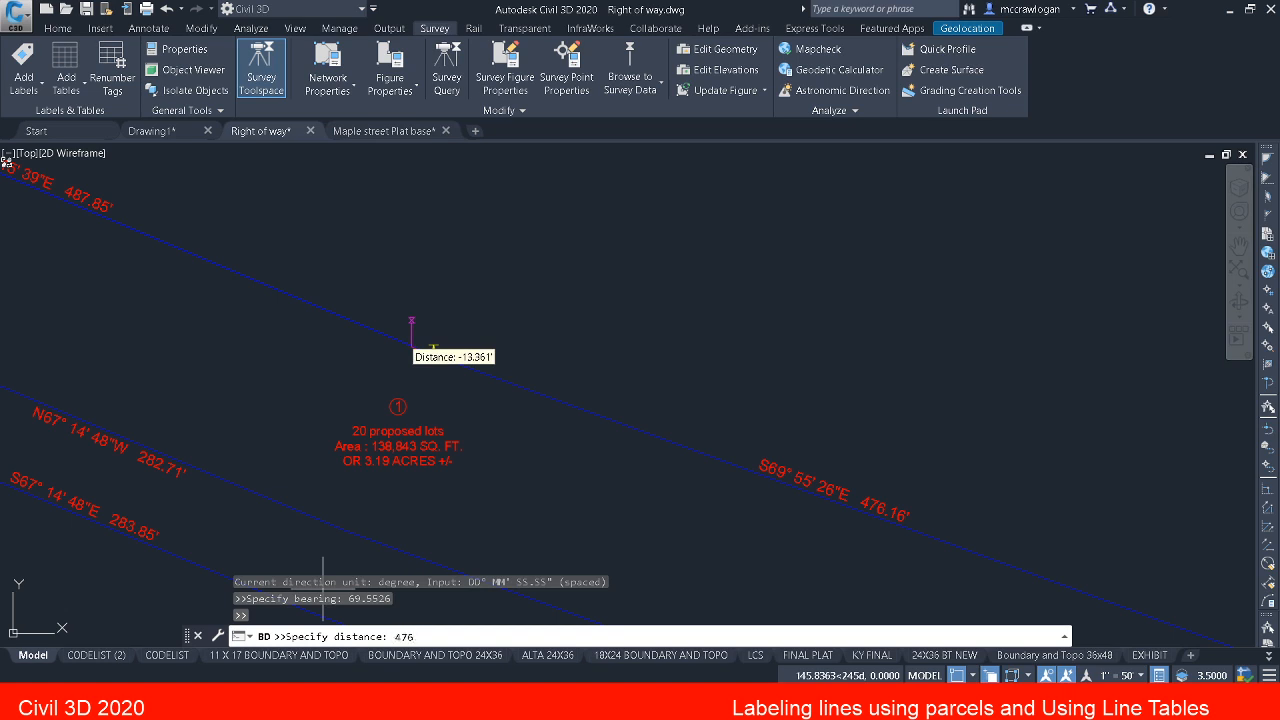
type("76.16")
key("Return")
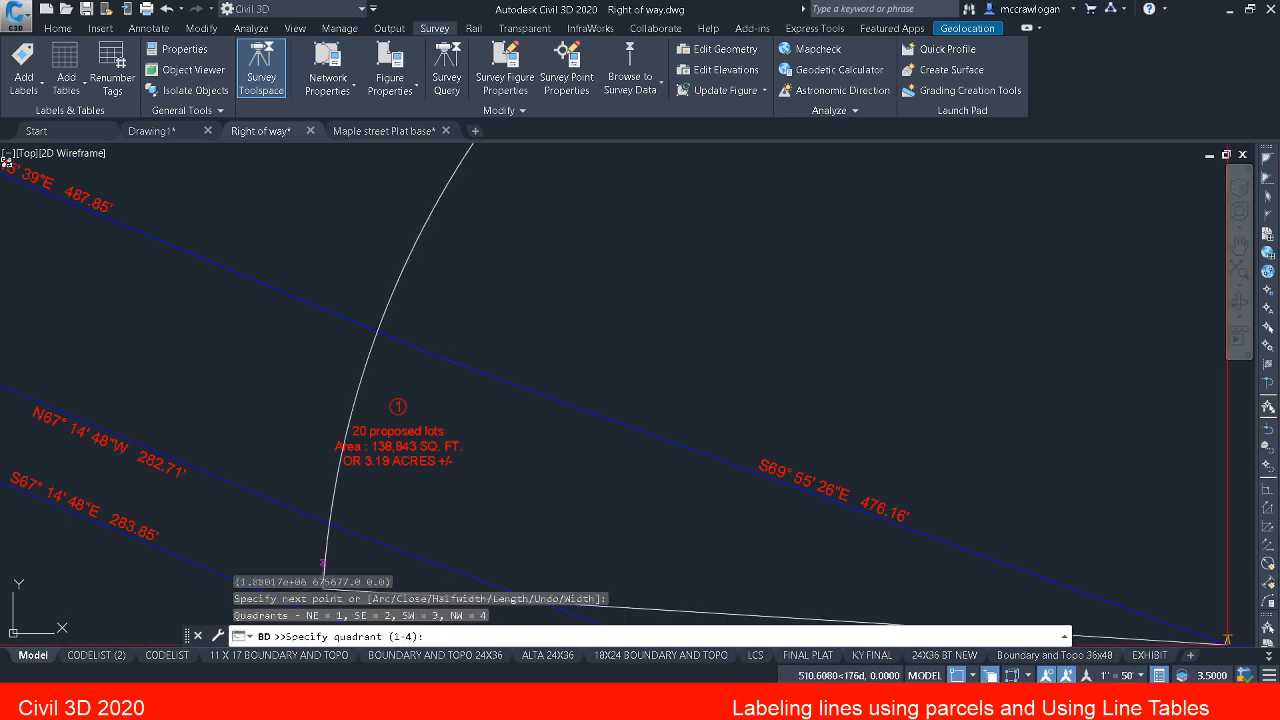
Step: End the bearing-and-distance polyline along parcel 1's north line and delete it, leaving the parcel segments
scroll(762, 460, "down", 6)
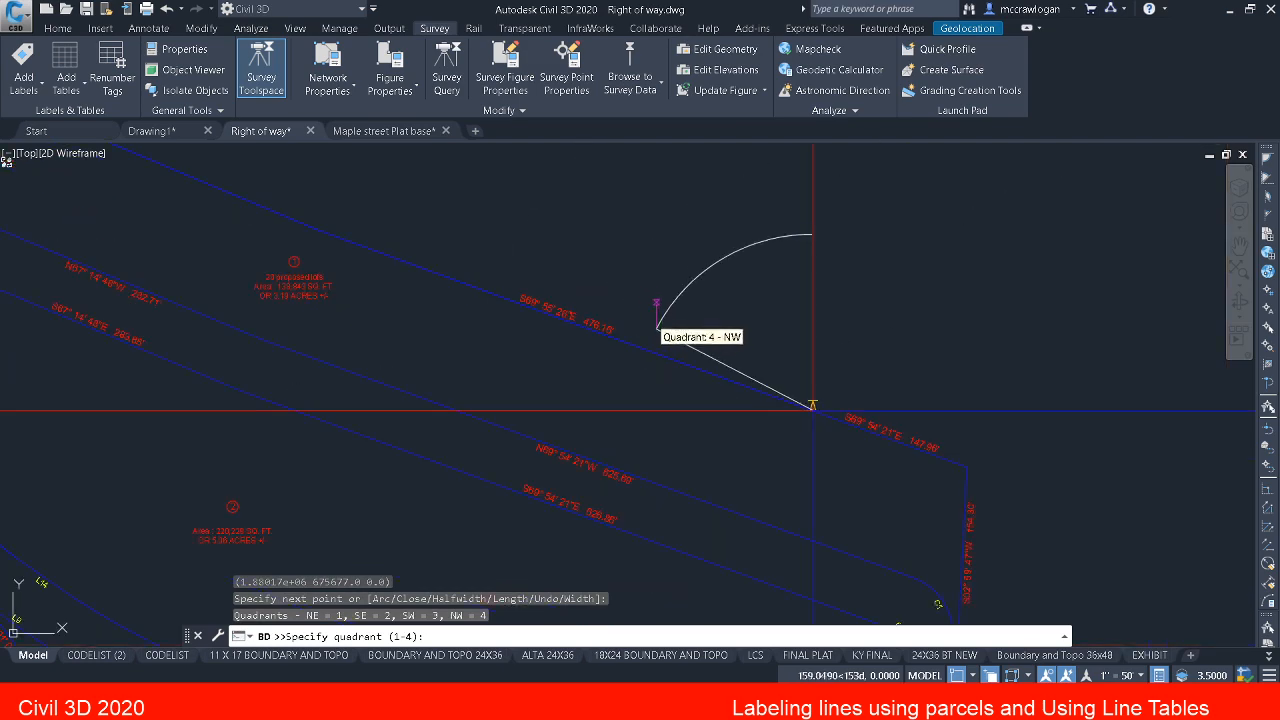
middle_click_drag(726, 378, 900, 449)
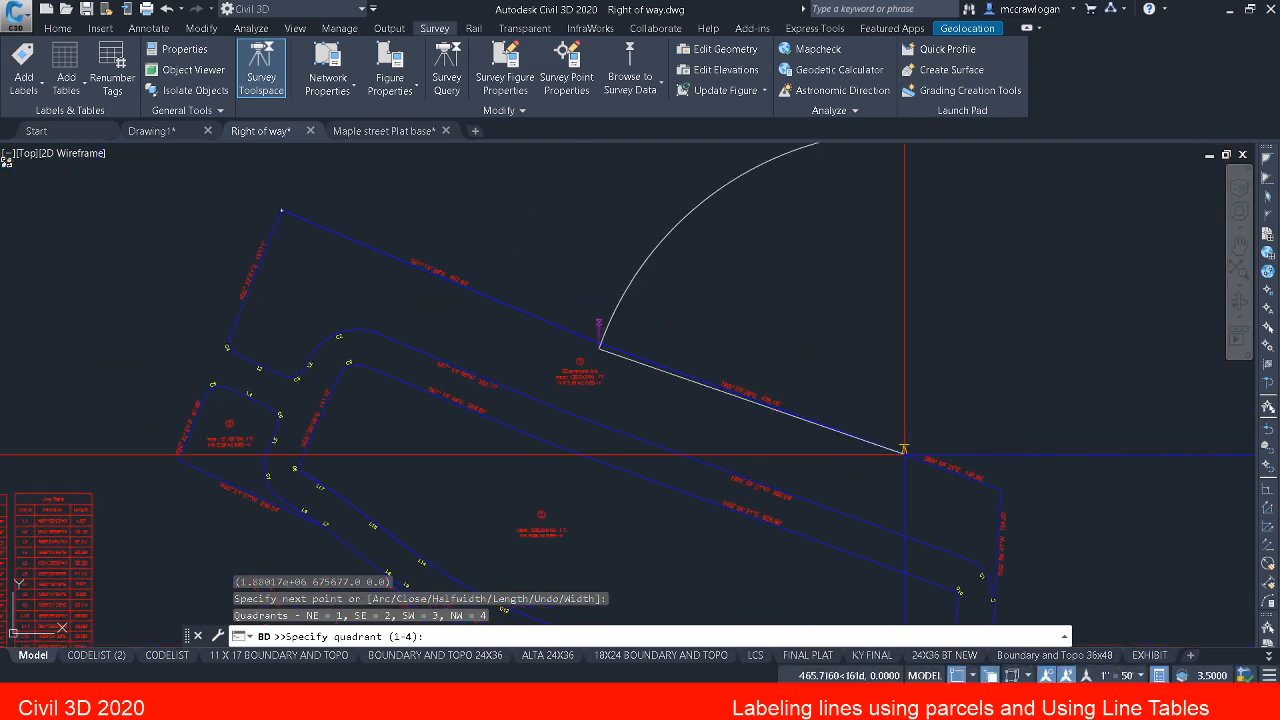
scroll(892, 461, "up", 2)
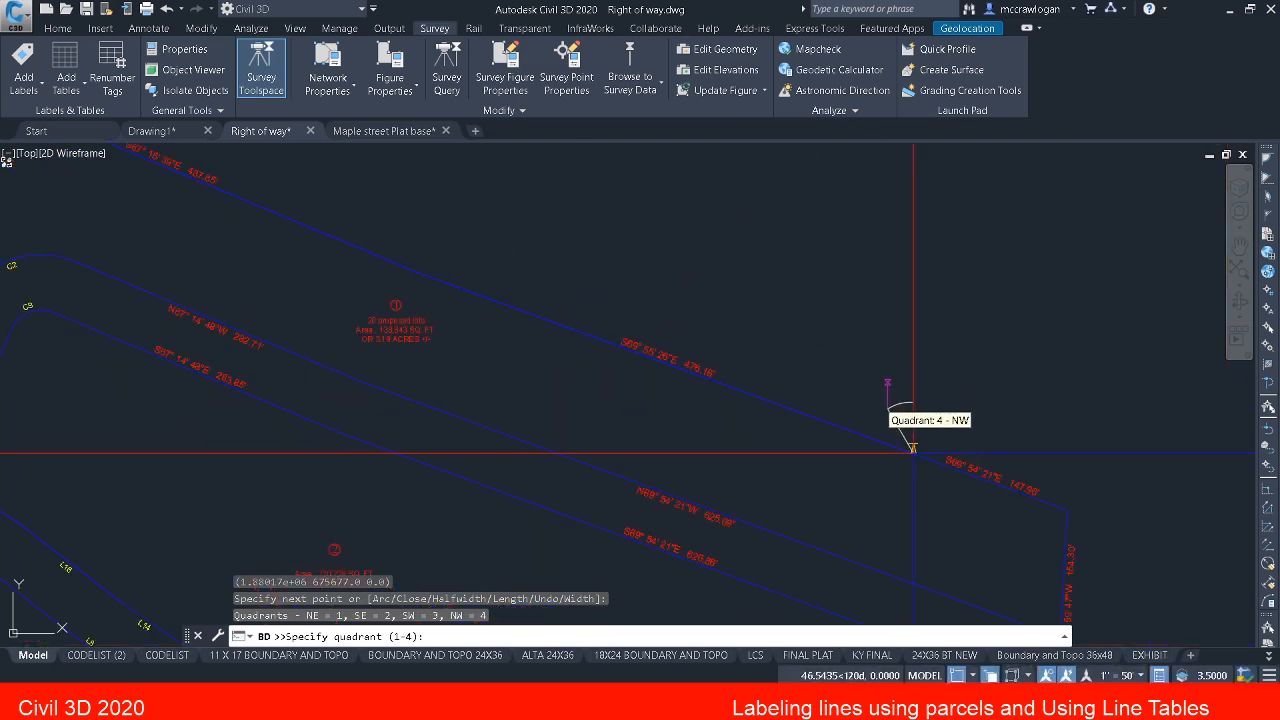
scroll(860, 404, "down", 2)
key("Escape")
key("Escape")
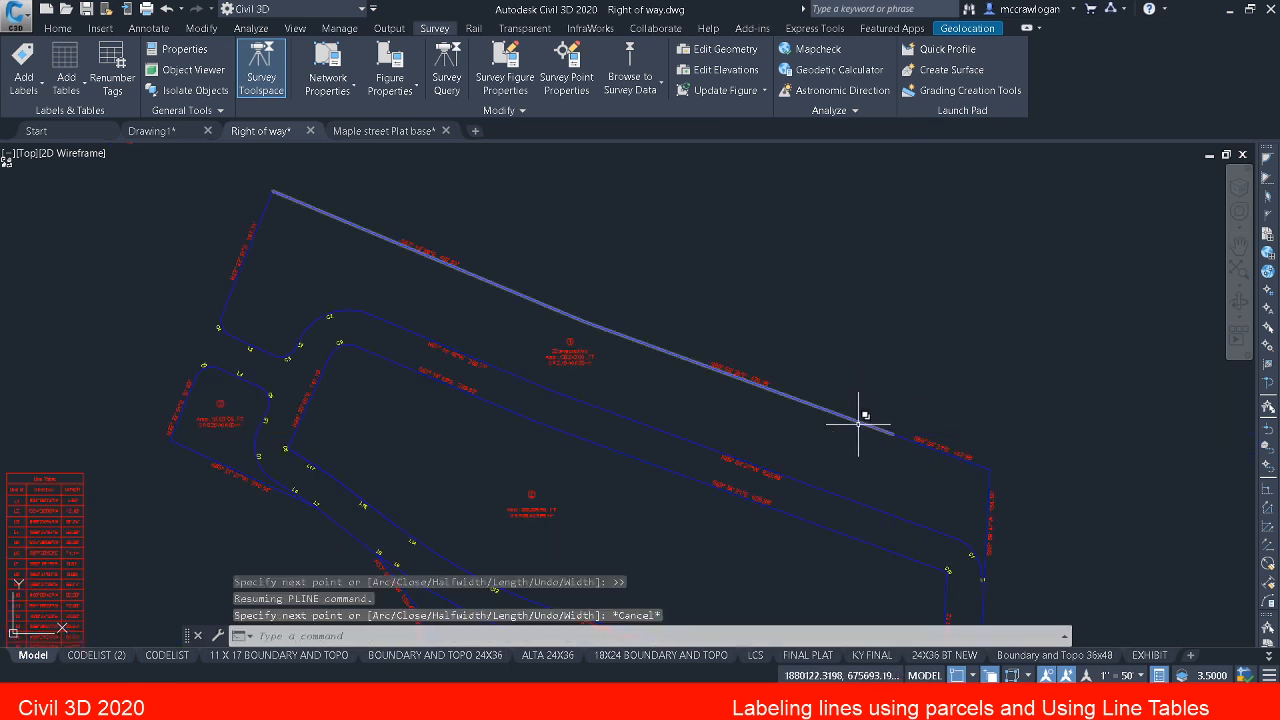
left_click(858, 420)
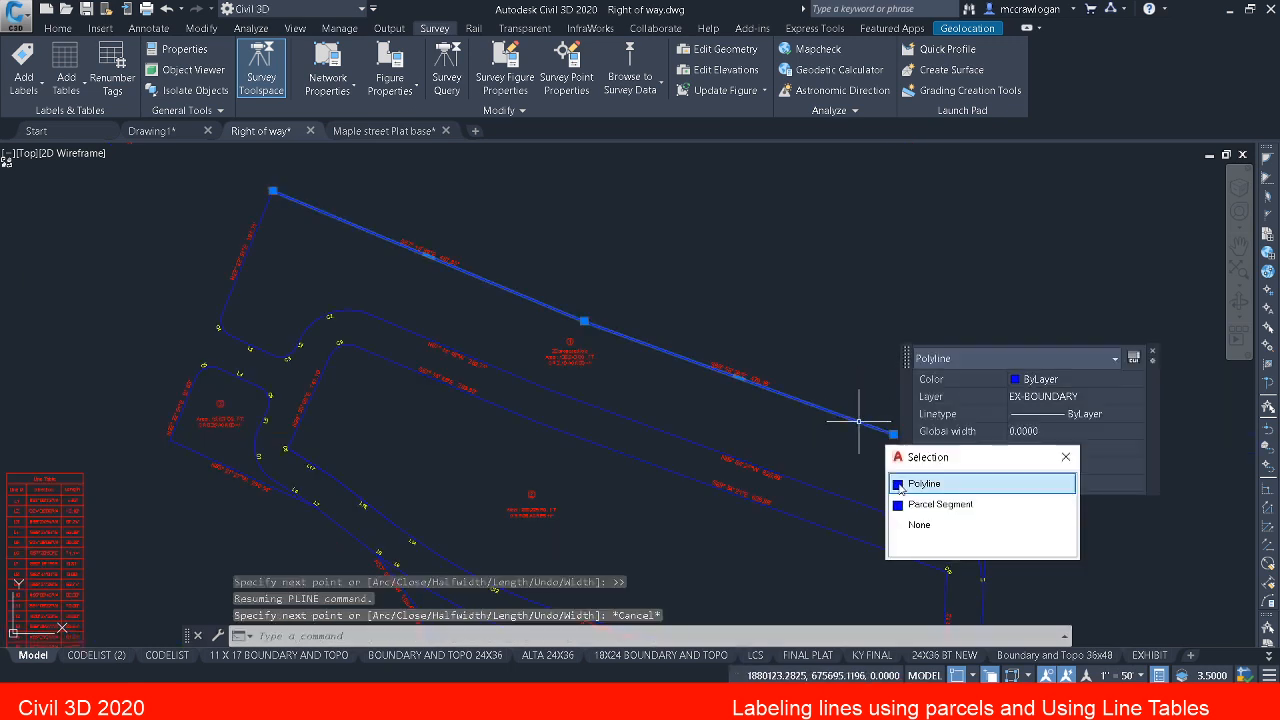
left_click(917, 485)
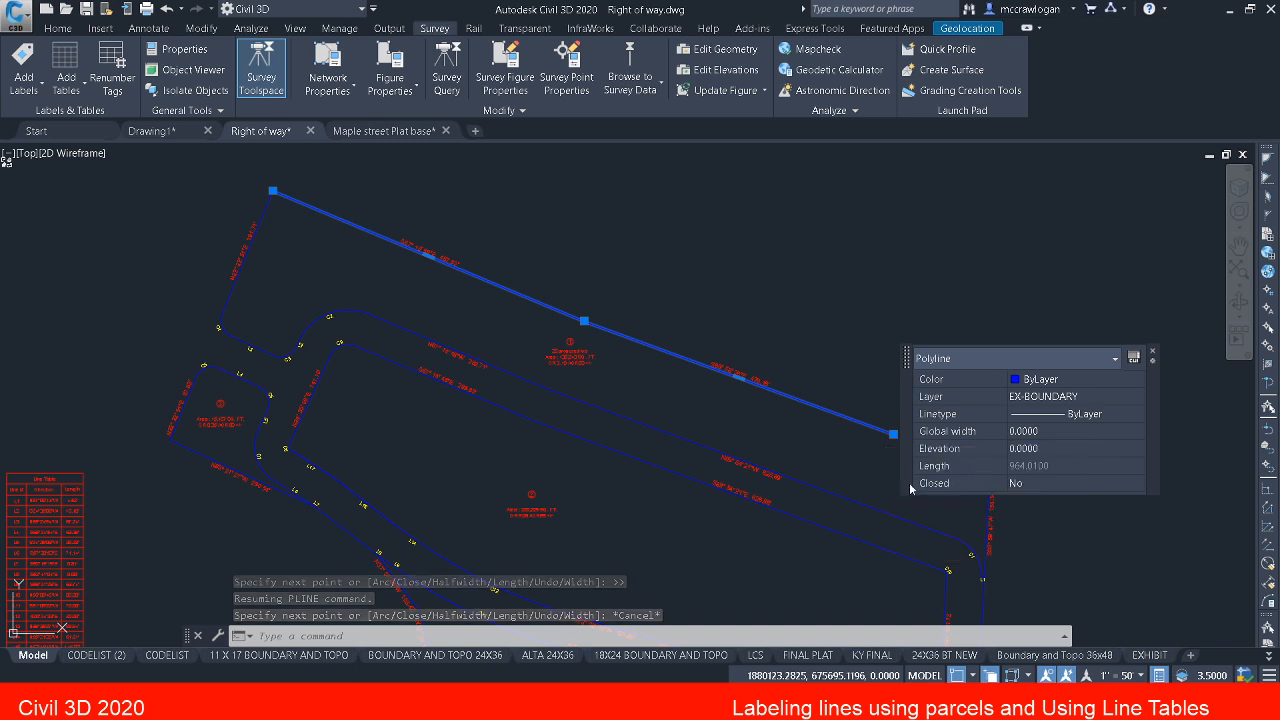
key("Delete")
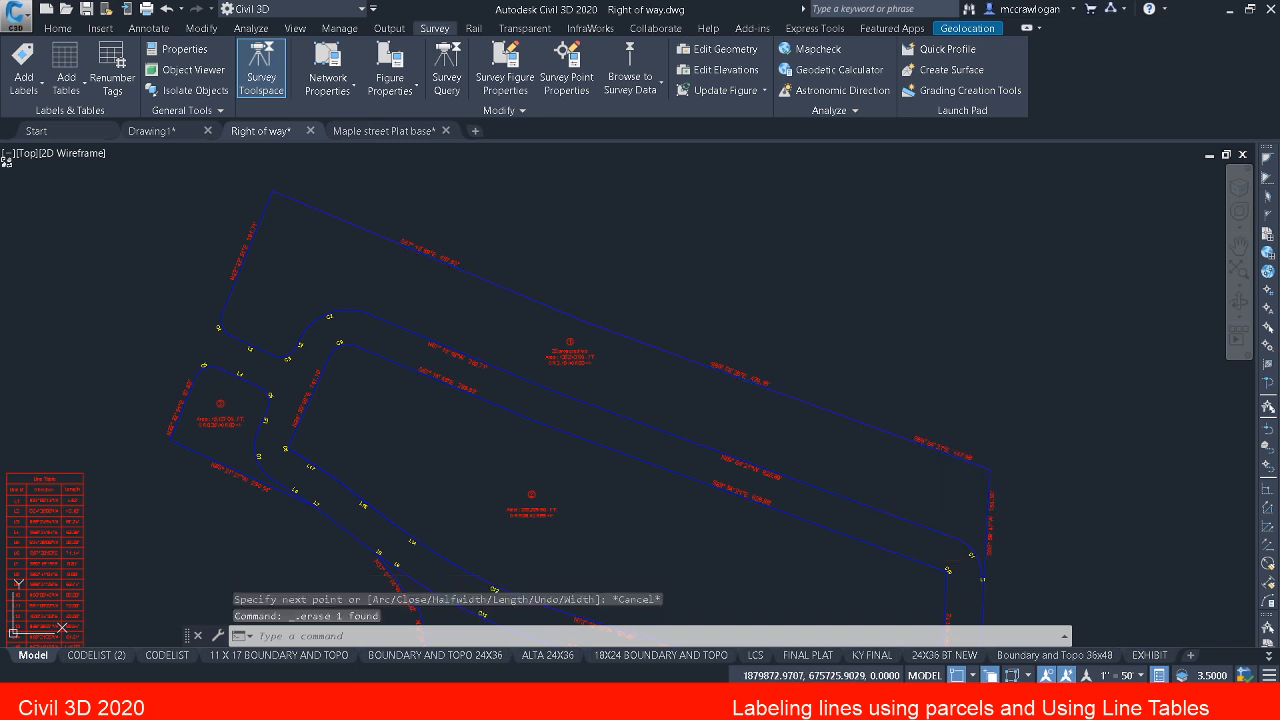
Step: Create a new mapcheck named boundary with its point of beginning at parcel 1's northwest corner
middle_click_drag(860, 457, 894, 492)
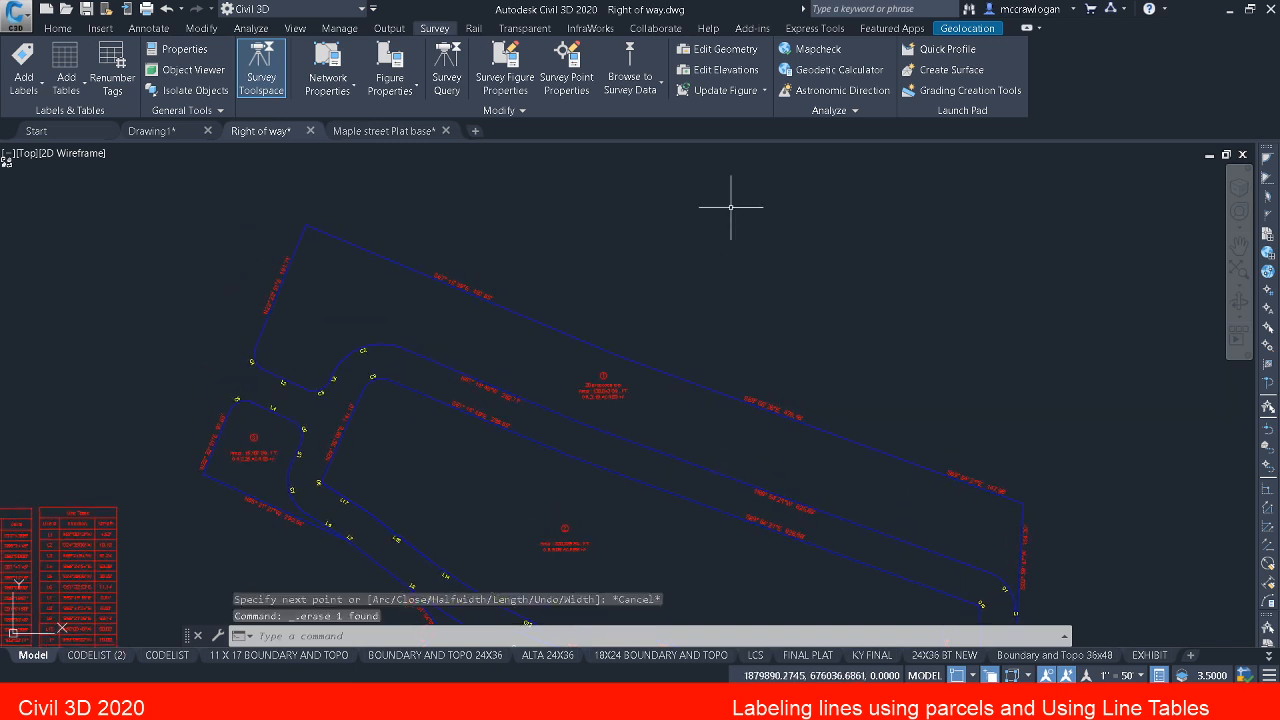
left_click(801, 54)
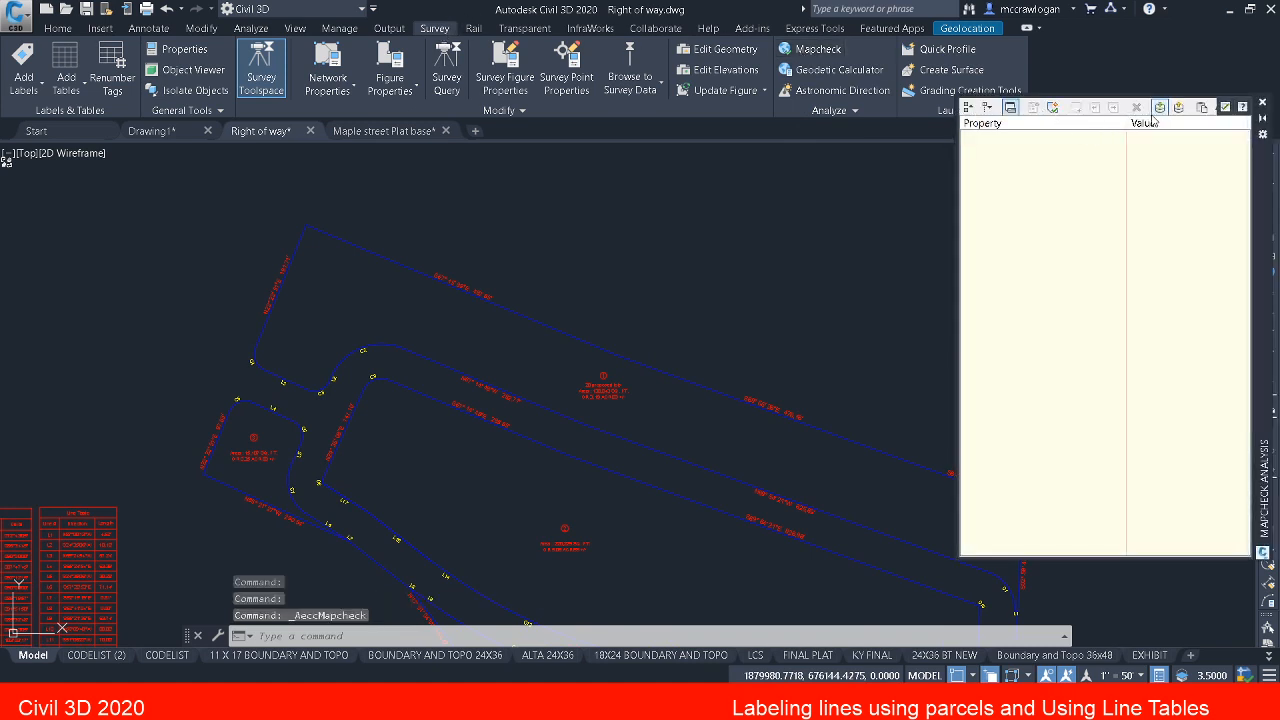
left_click(1052, 108)
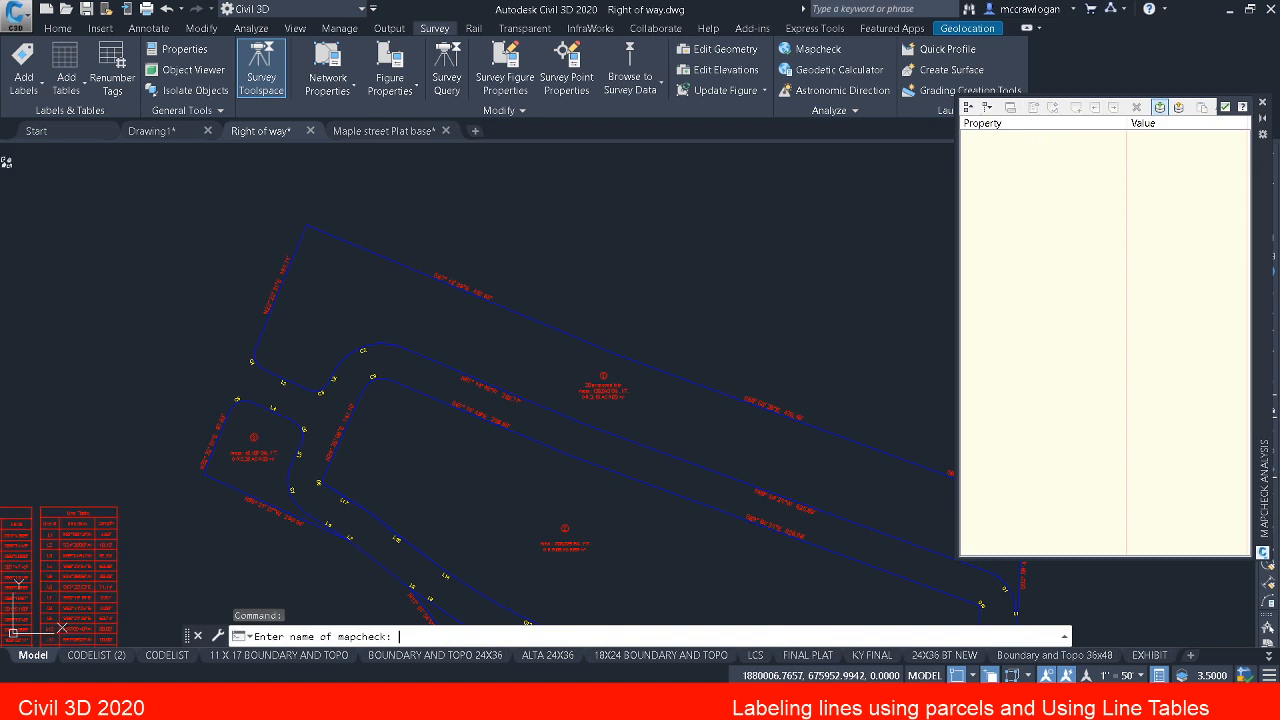
type("bbboud")
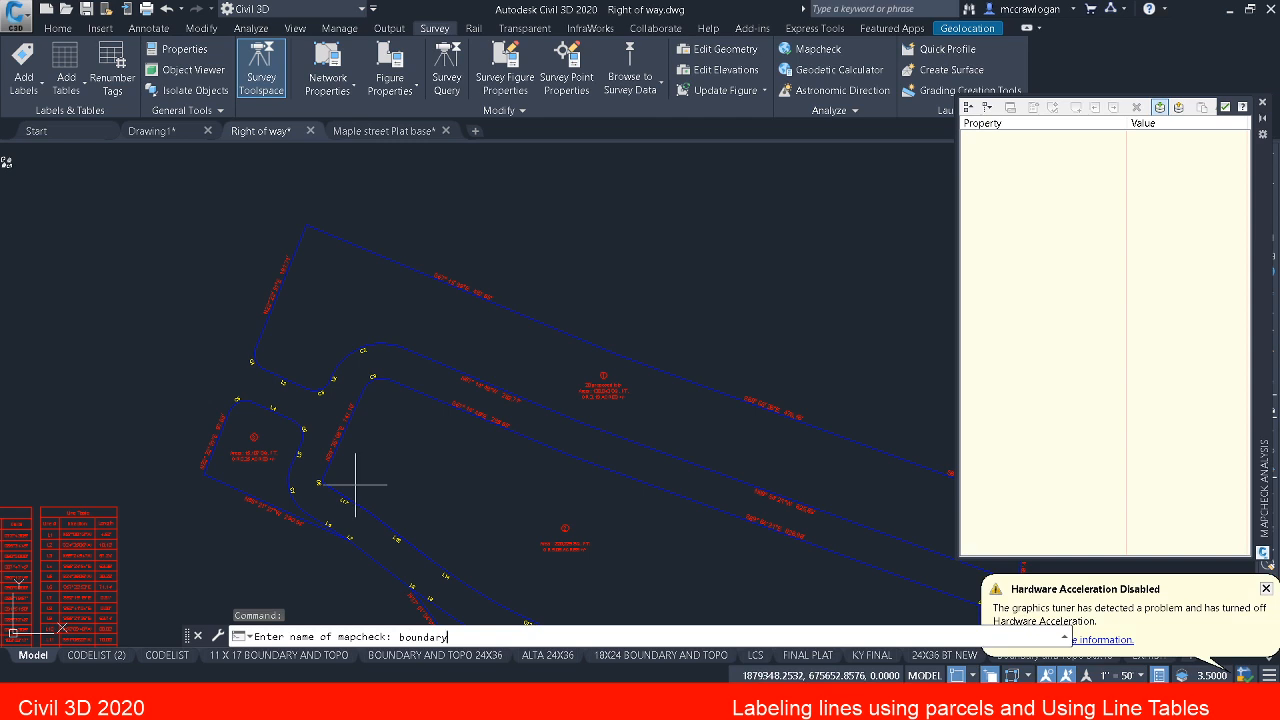
key("Return")
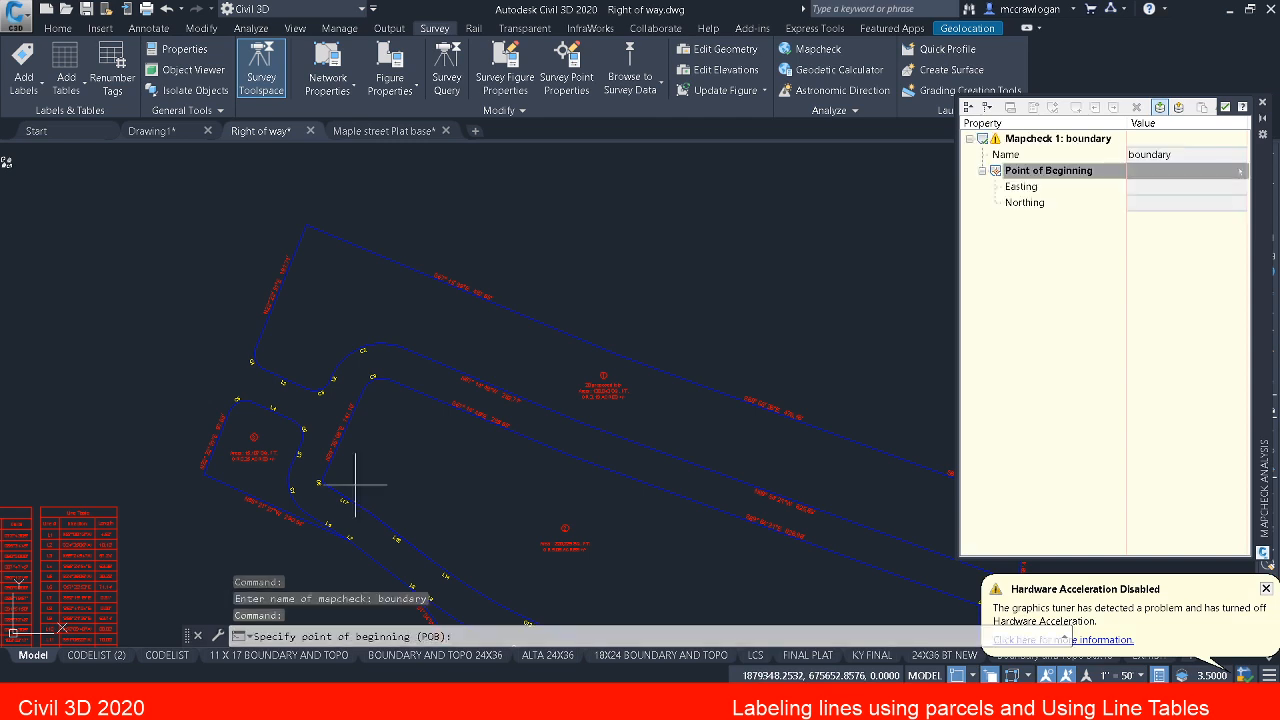
left_click(325, 234)
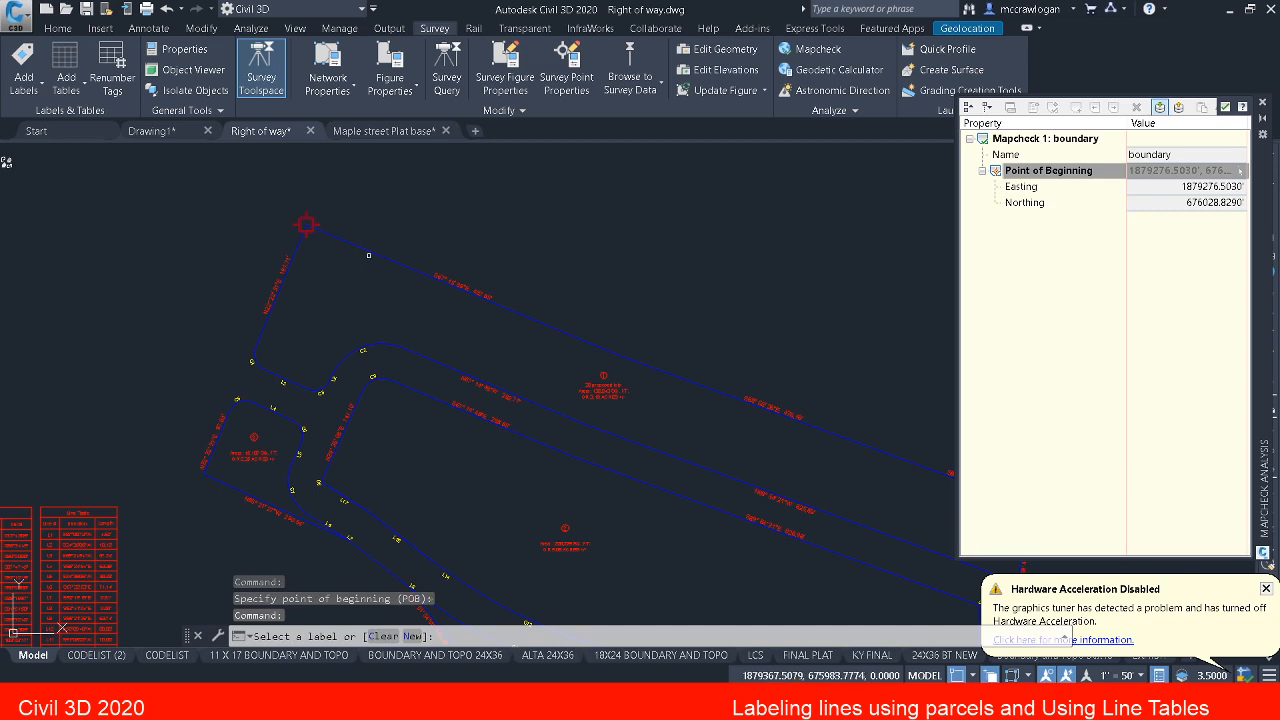
Step: Add the first two mapcheck sides from parcel 1's north line labels, S67°15'39"E 487.85' and S69°55'26"E 476.16'
scroll(369, 255, "up", 2)
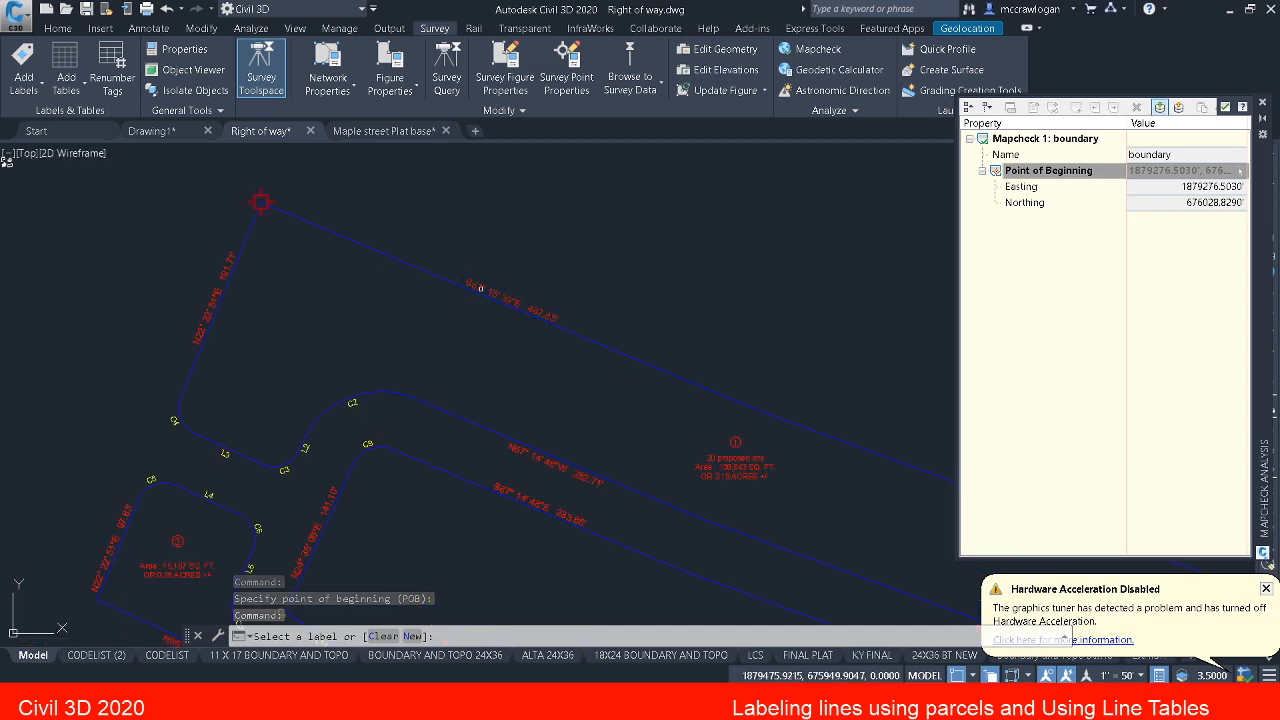
left_click(480, 289)
middle_click_drag(688, 411, 286, 290)
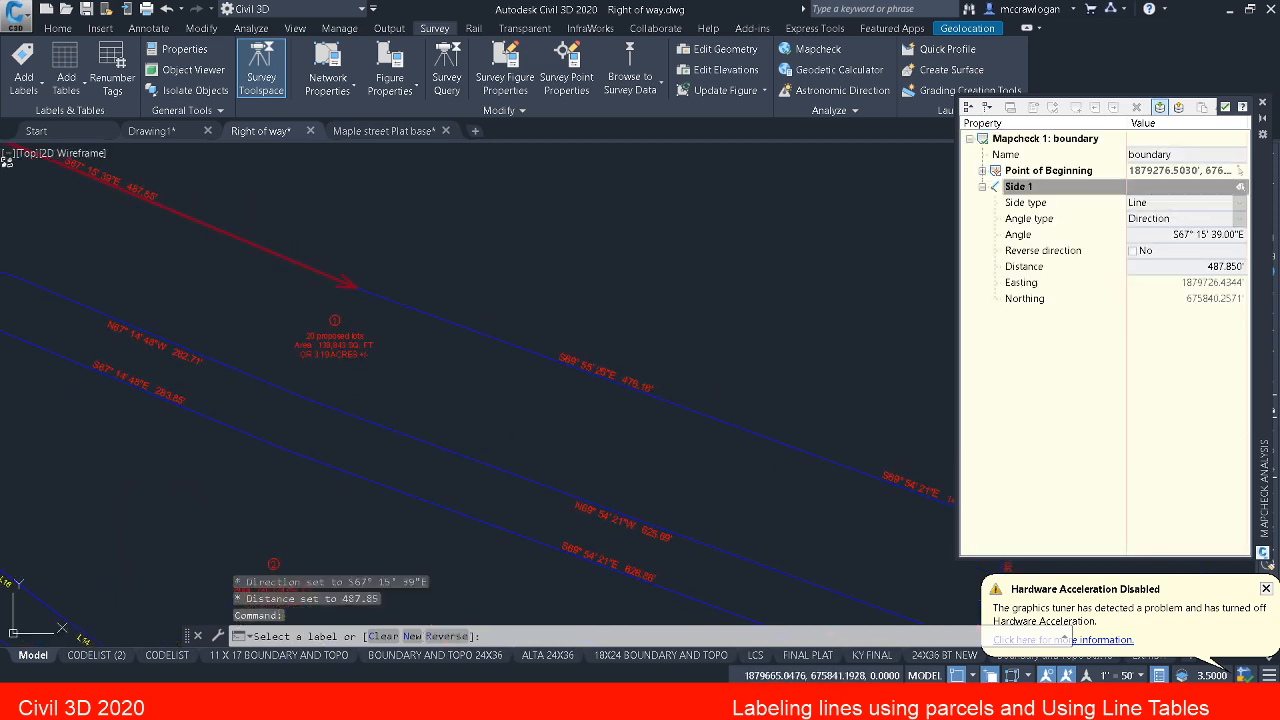
left_click(566, 354)
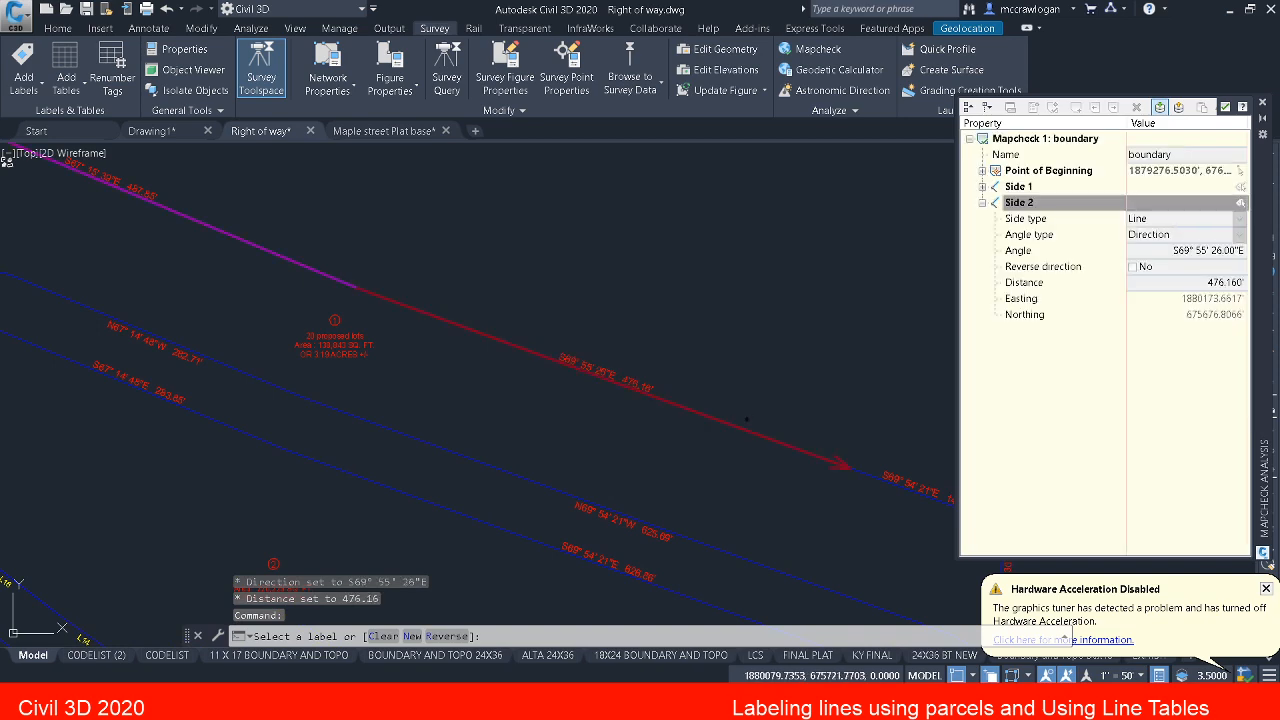
Step: Add mapcheck sides 3 and 4 from parcel 1's labels S69°54'21"E 147.96' and S02°59'47"W 154.30'
middle_click_drag(745, 420, 477, 297)
left_click(634, 356)
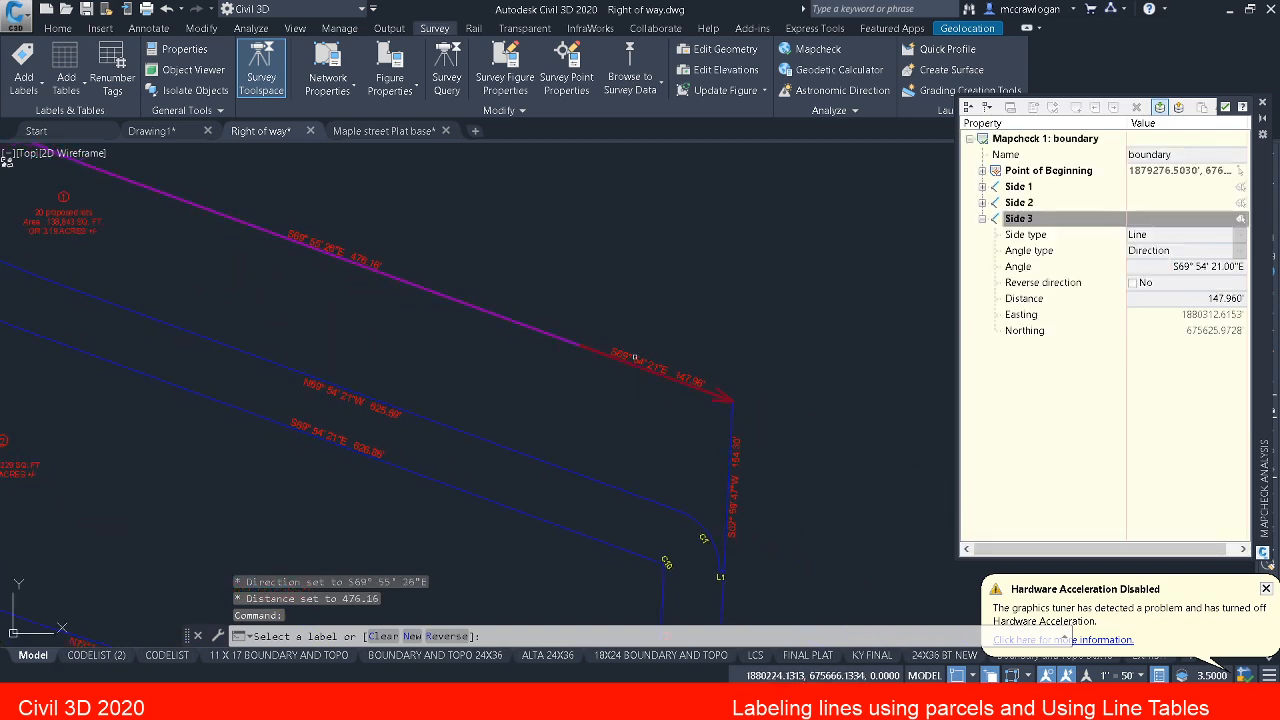
middle_click_drag(705, 436, 715, 344)
scroll(746, 398, "up", 4)
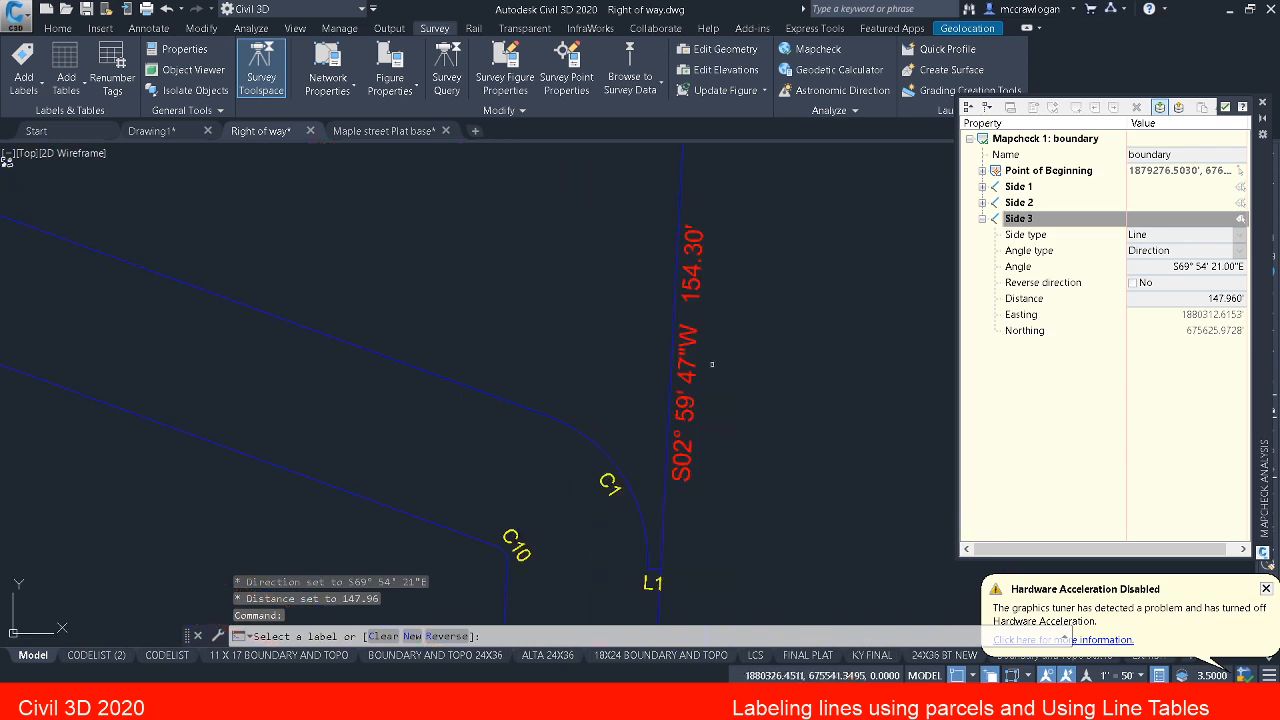
left_click(682, 340)
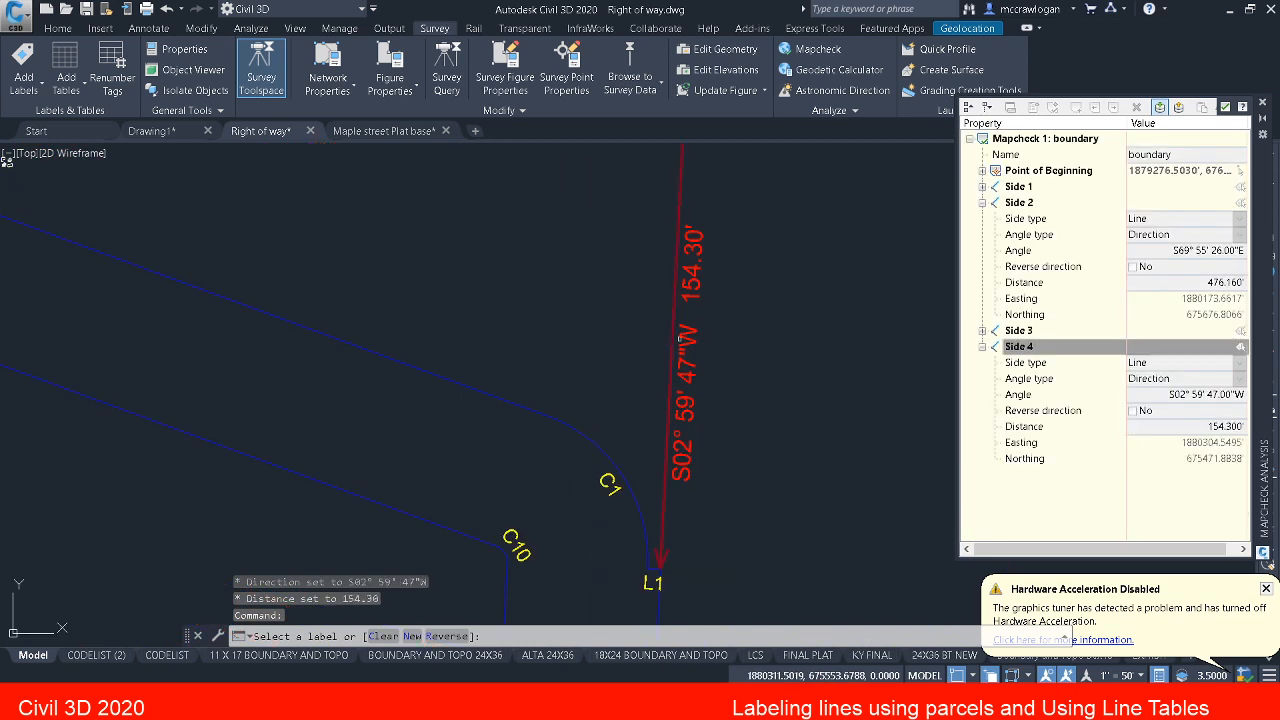
Step: Add the next mapcheck sides from tags L1 and C1, flipping the C1 curve to counter-clockwise
middle_click_drag(652, 567, 675, 397)
left_click(673, 411)
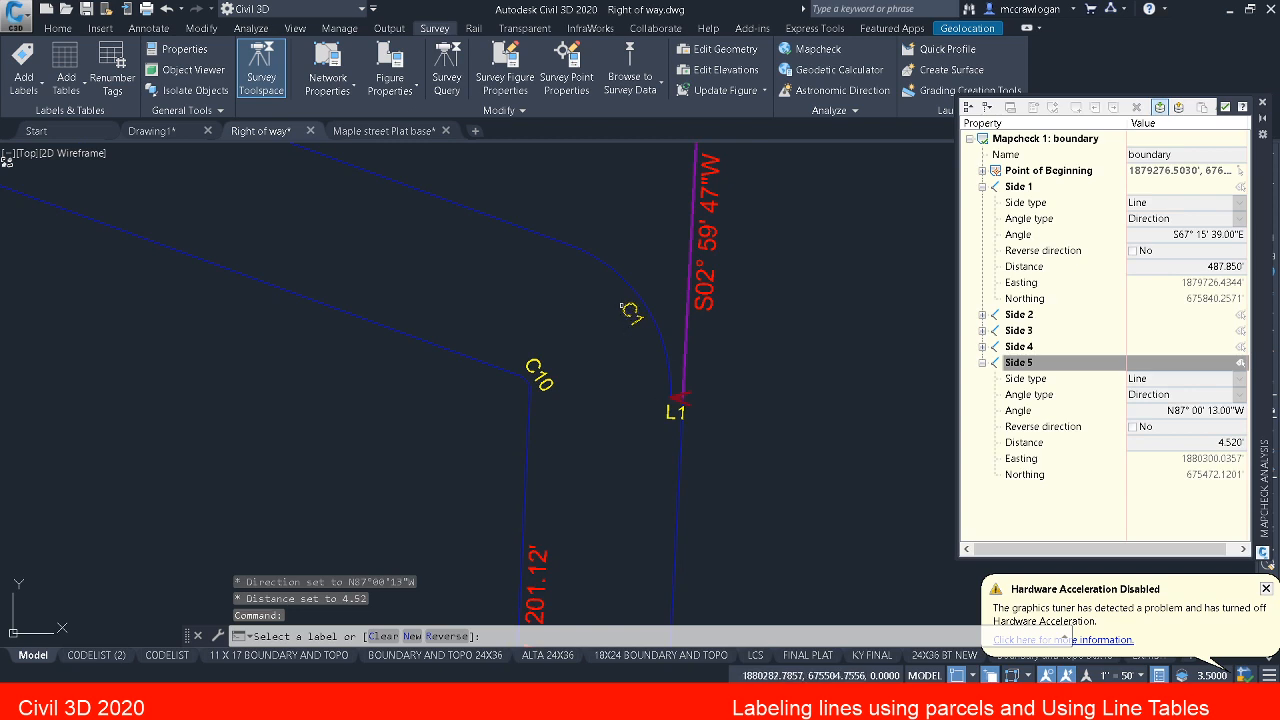
left_click(634, 316)
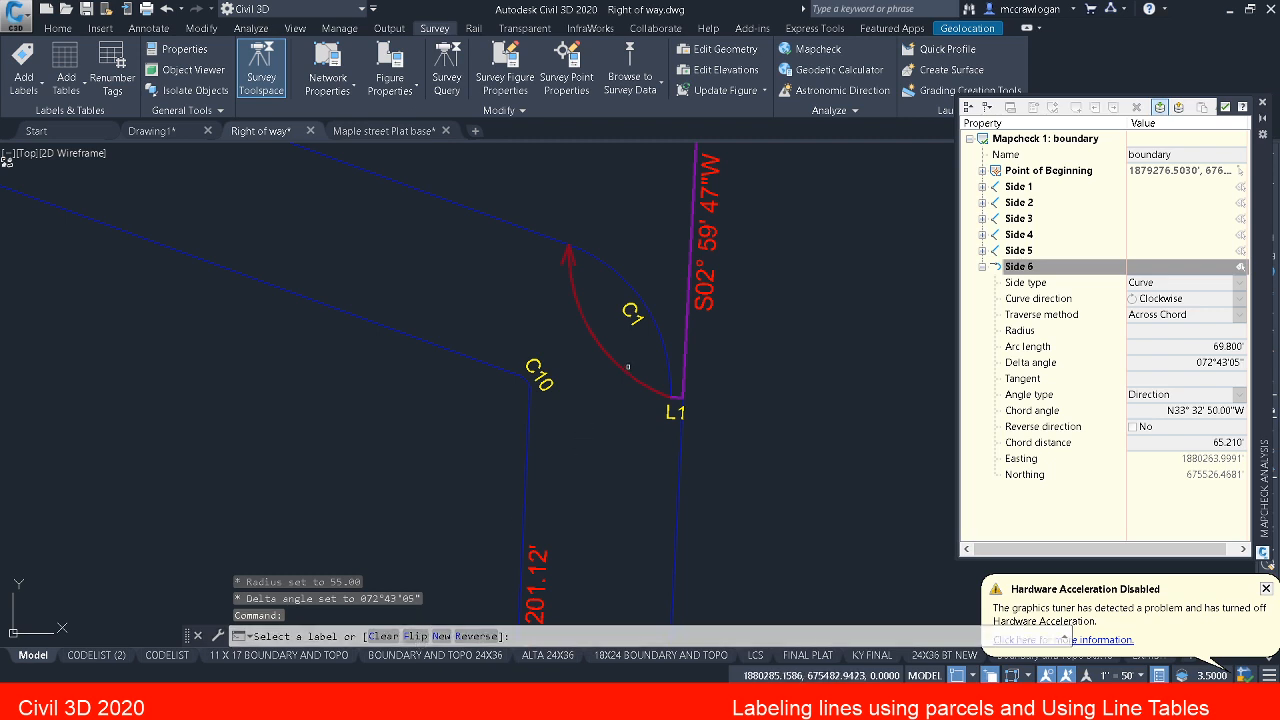
left_click(415, 636)
Step: Add mapcheck sides 7 and 8 from parcel 1's south line labels N69°54'21"W 625.69' and N67°14'48"W 282.71'
scroll(697, 385, "down", 3)
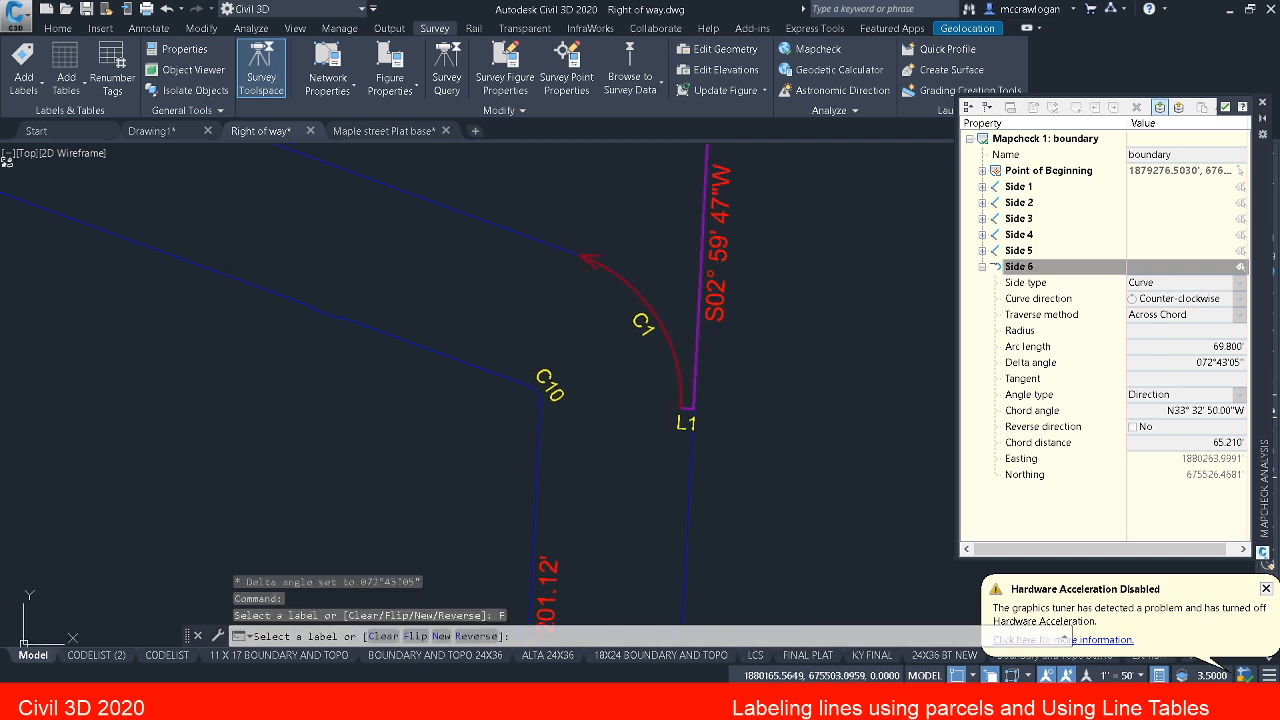
scroll(697, 385, "down", 2)
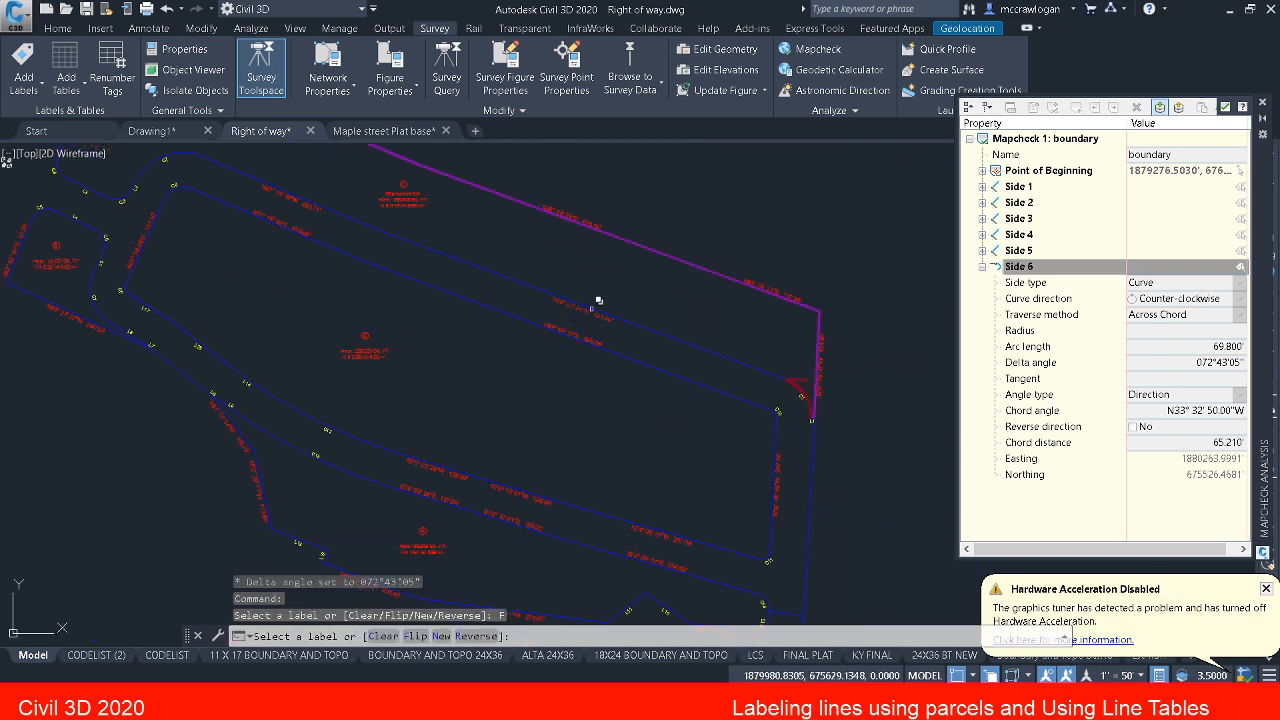
scroll(598, 300, "up", 3)
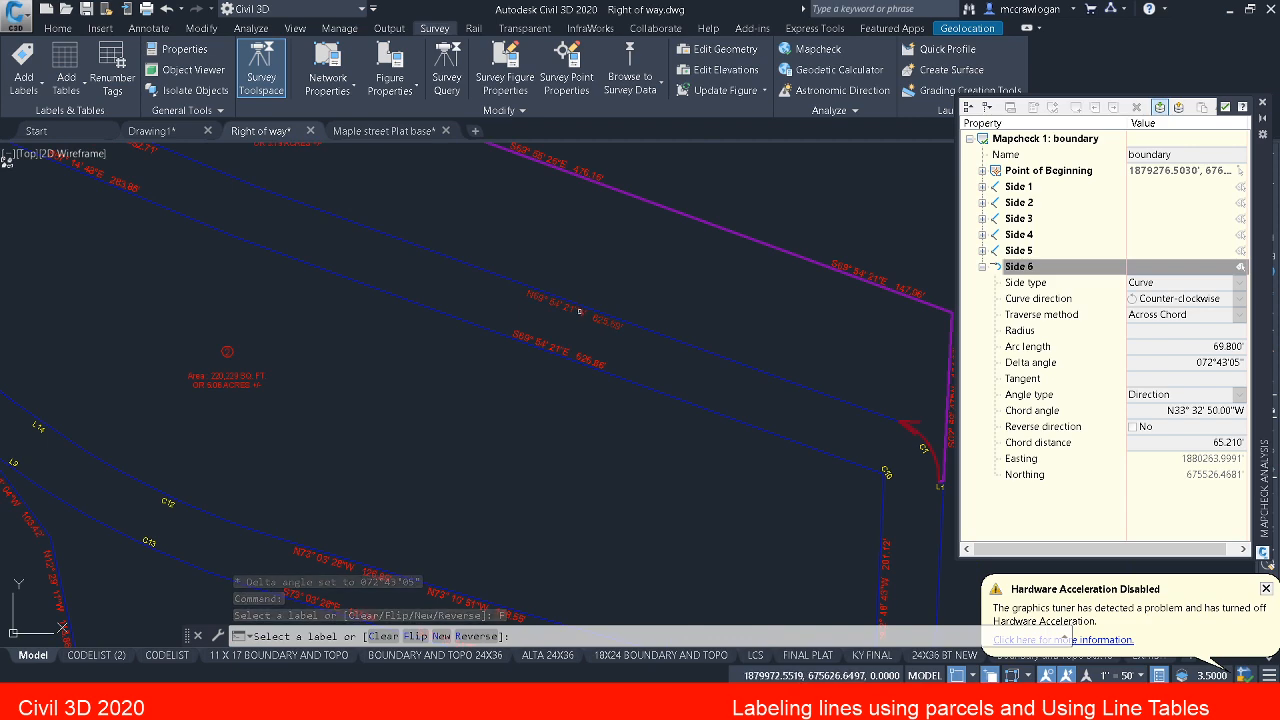
left_click(579, 311)
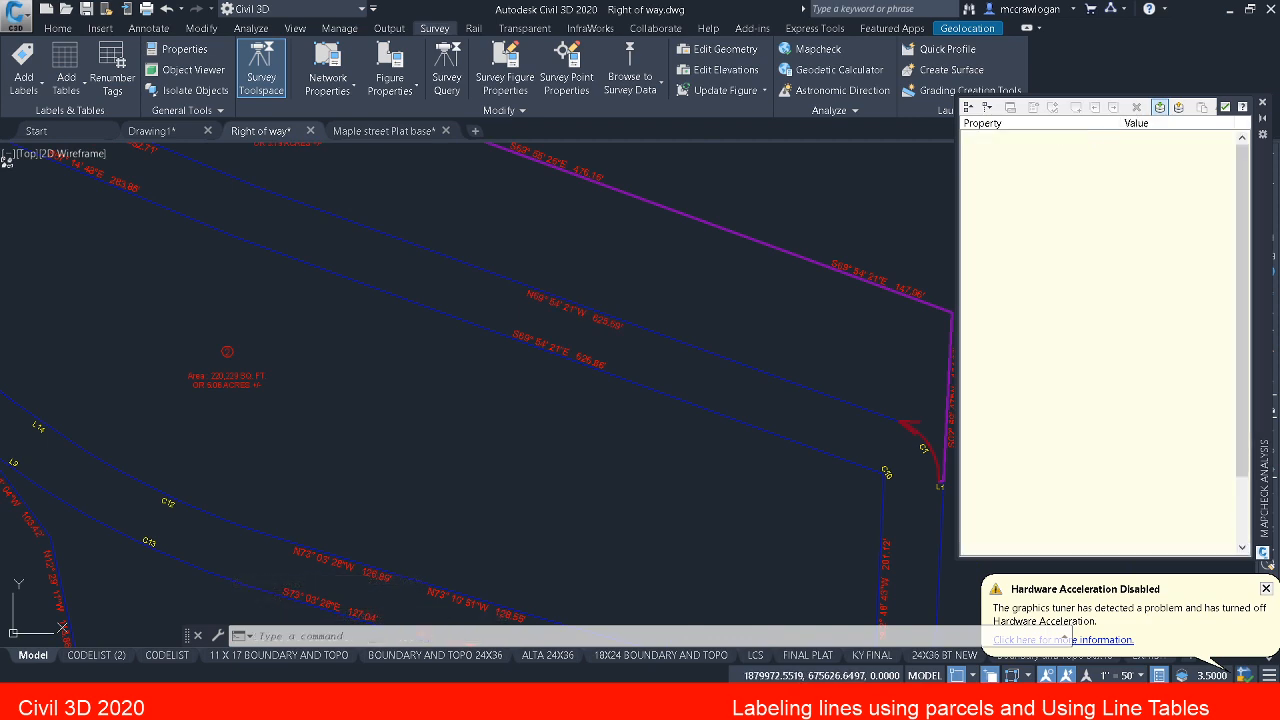
middle_click_drag(400, 245, 618, 360)
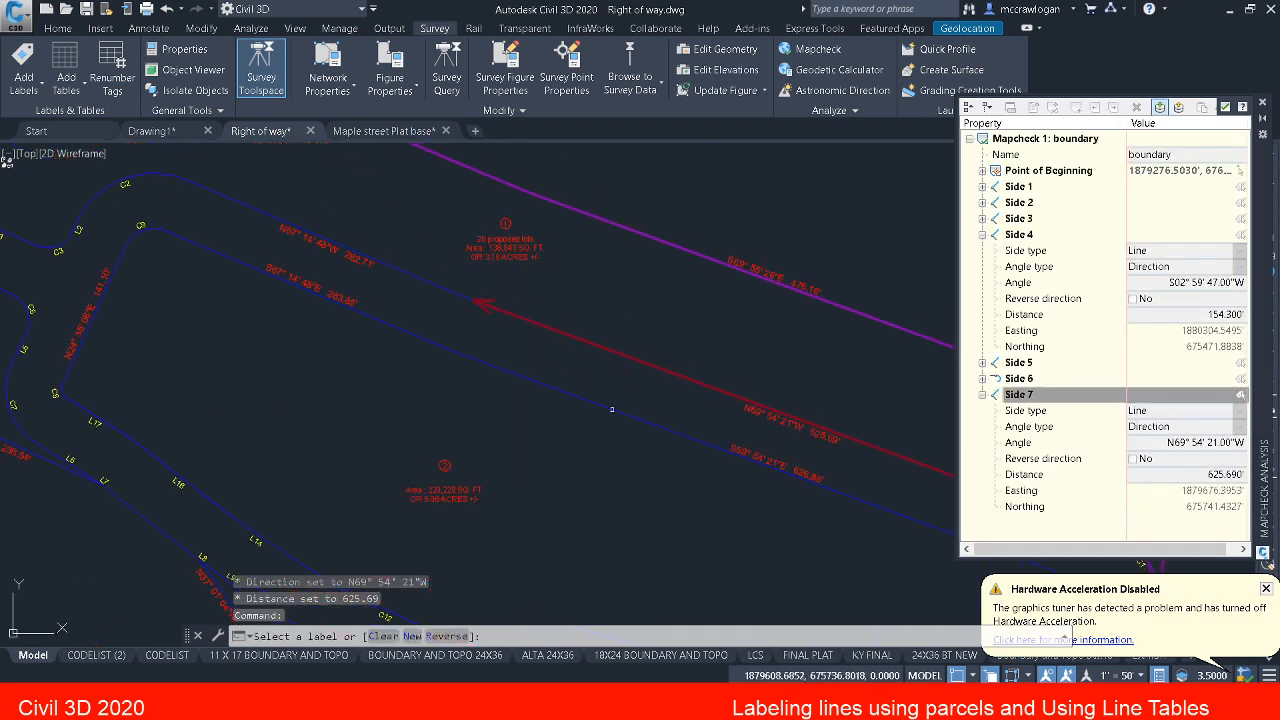
scroll(292, 250, "up", 4)
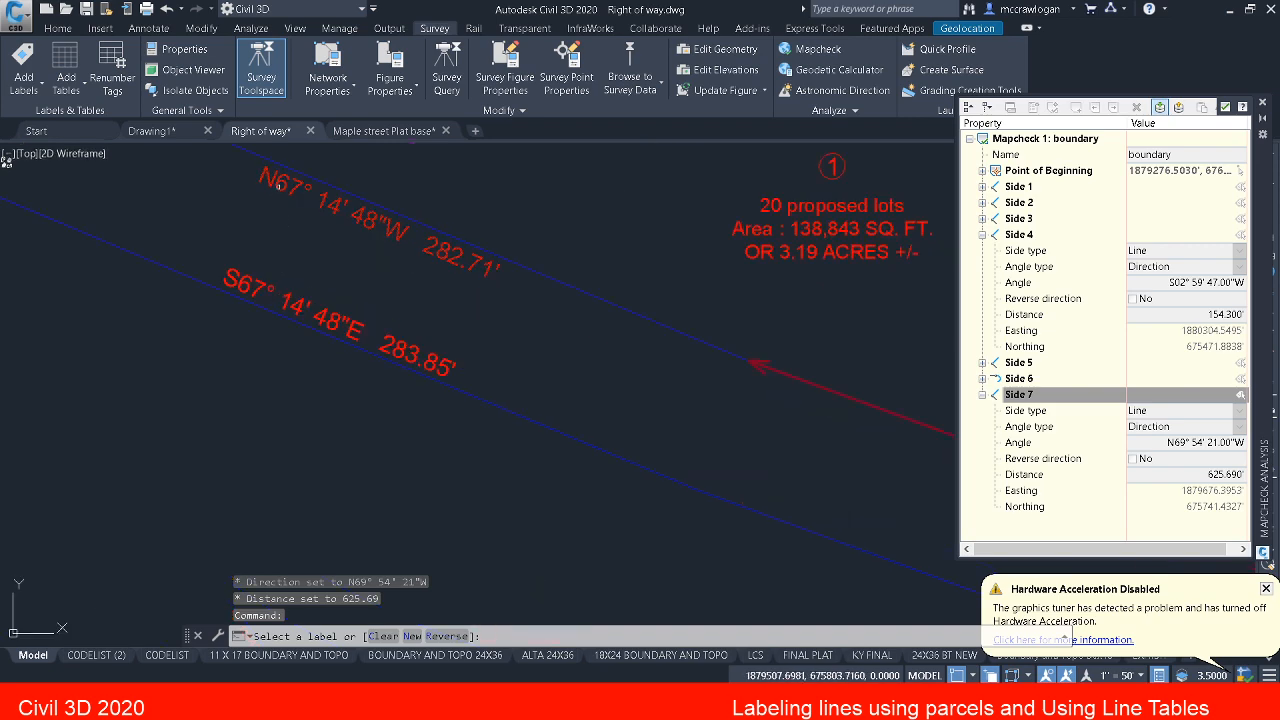
left_click(278, 187)
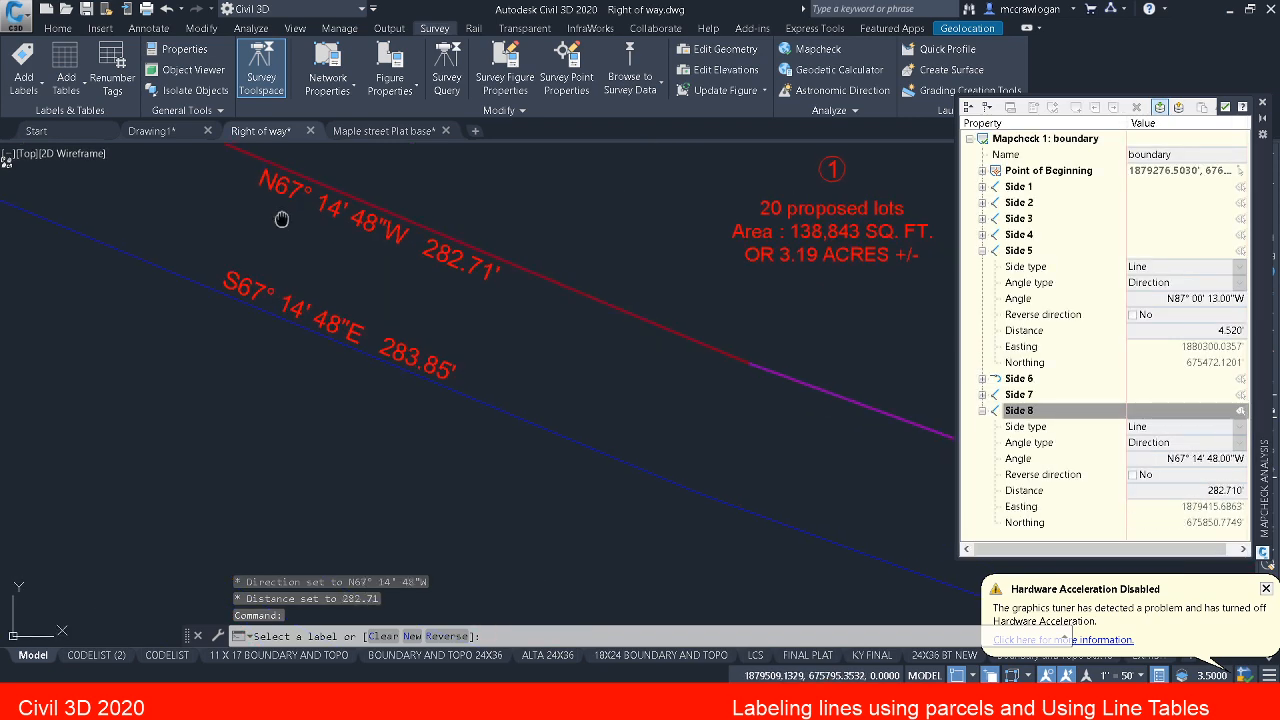
Step: Continue the mapcheck around parcel 1's southwest bend by adding sides from tags C2, L2 and C3
middle_click_drag(281, 219, 577, 369)
scroll(600, 365, "down", 3)
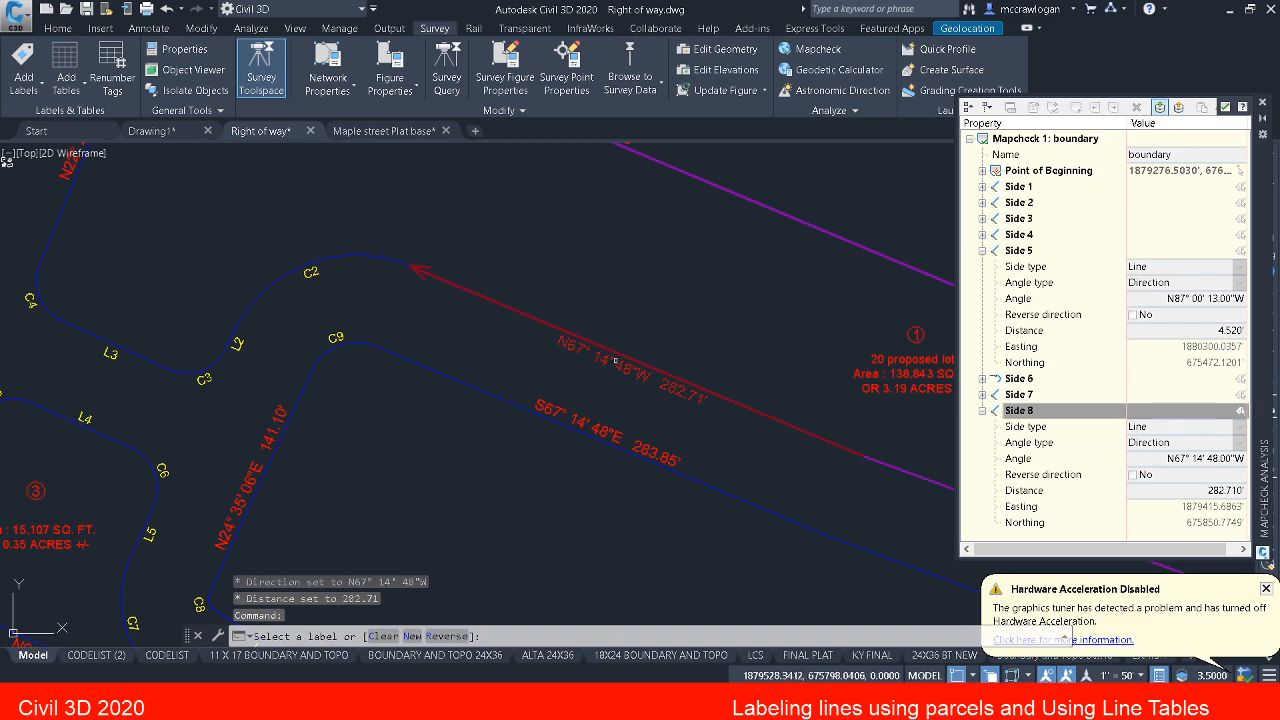
scroll(612, 358, "up", 2)
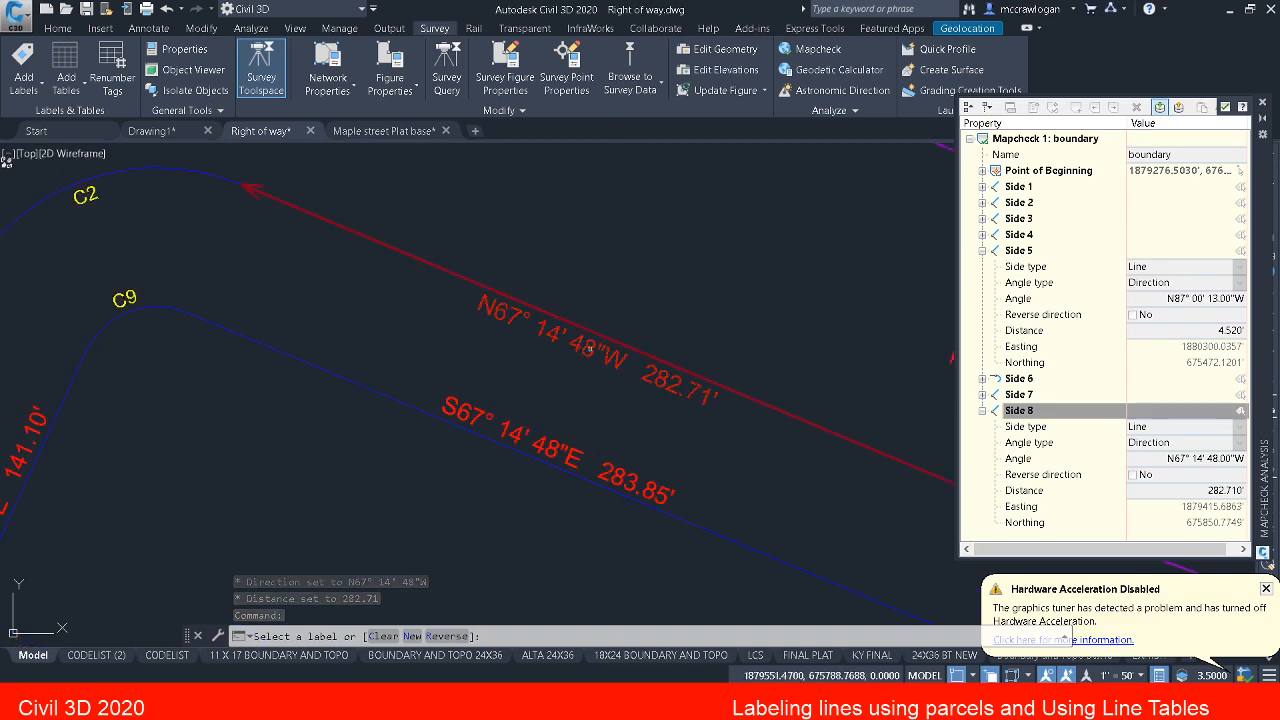
middle_click_drag(446, 331, 754, 399)
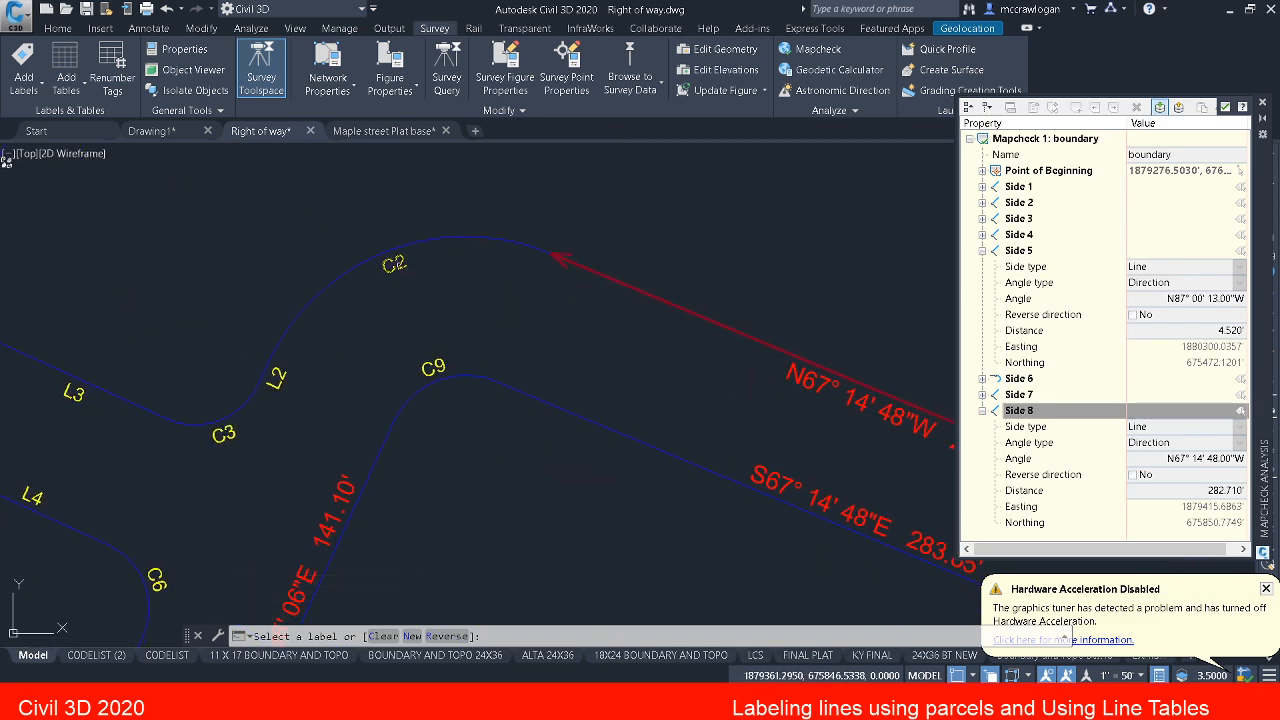
left_click(399, 265)
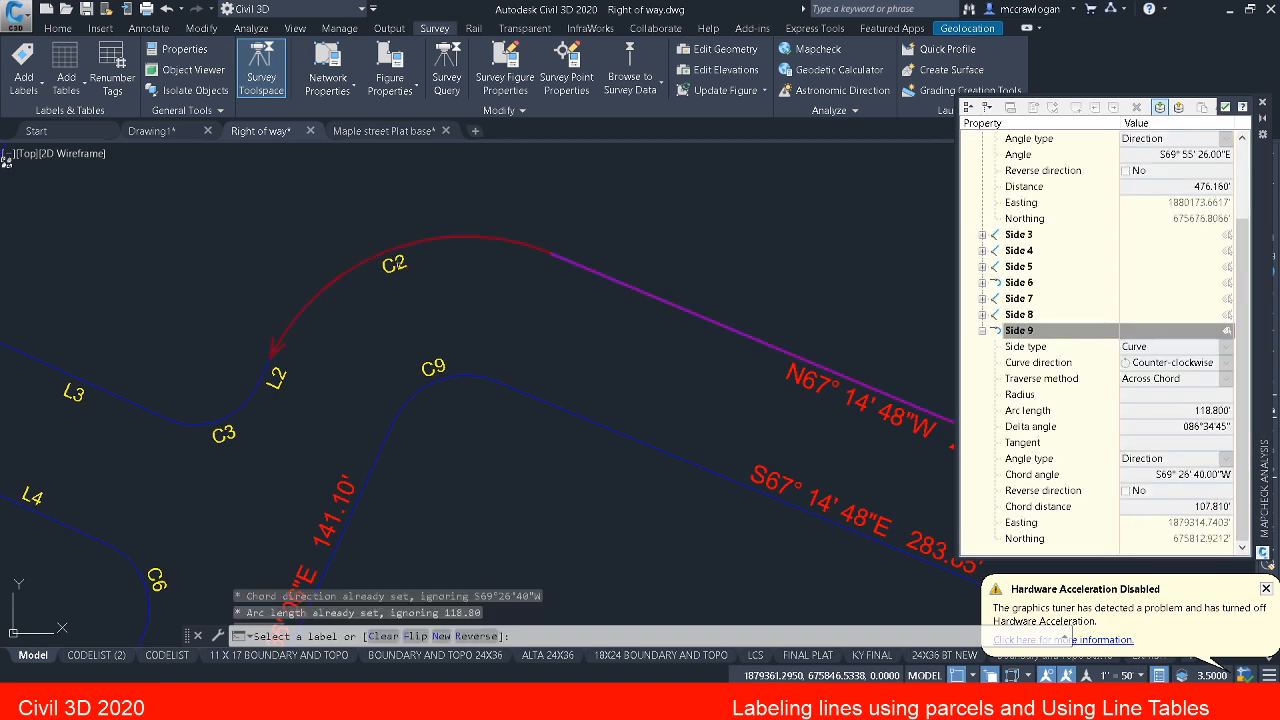
middle_click_drag(297, 341, 409, 303)
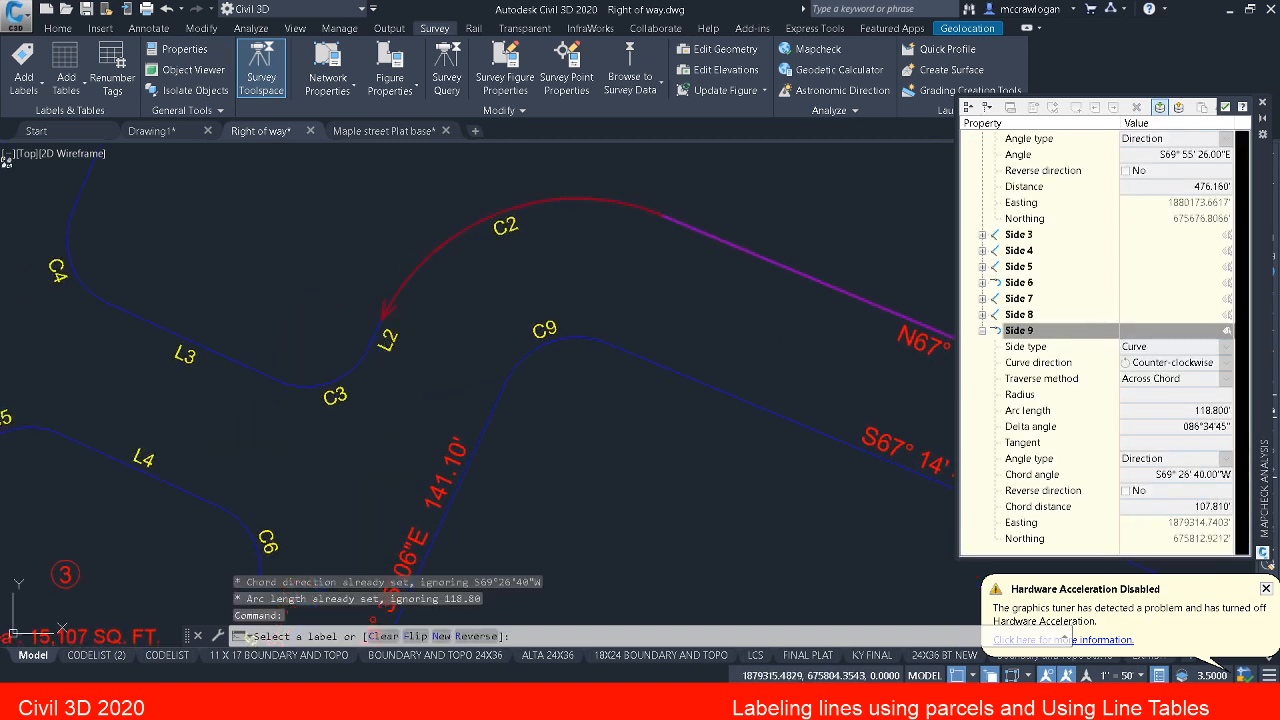
left_click(386, 338)
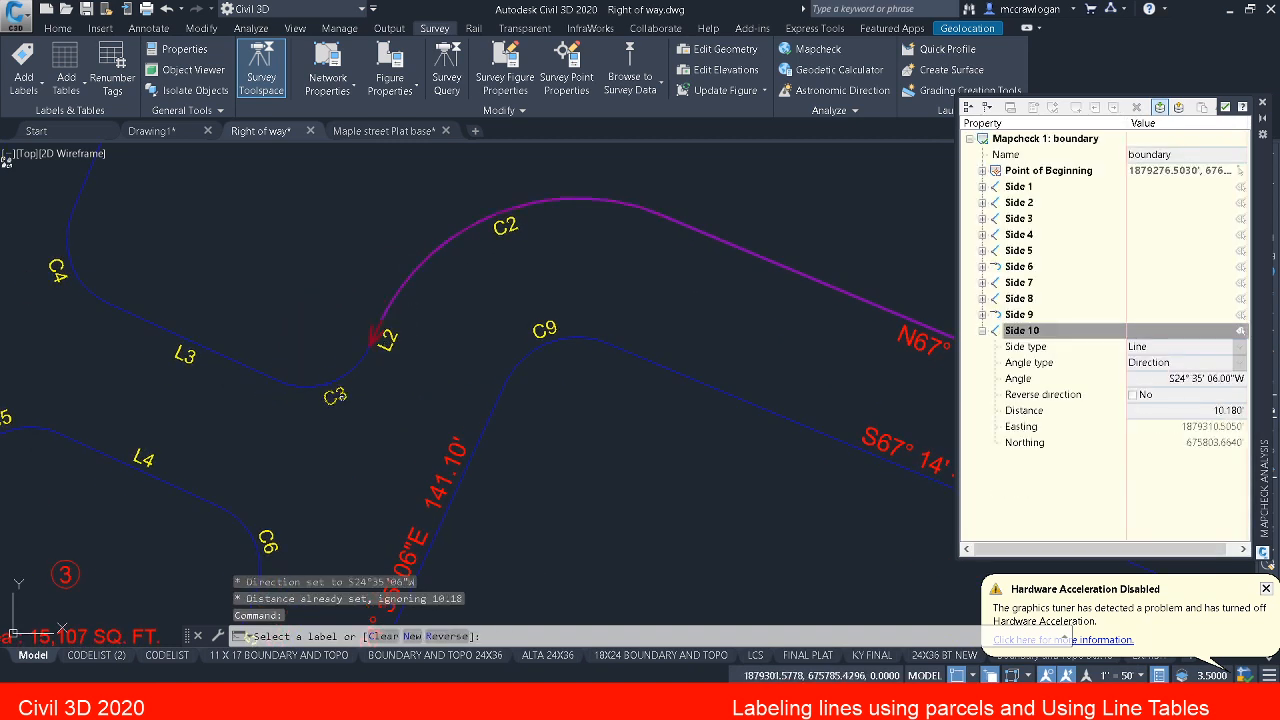
left_click(333, 396)
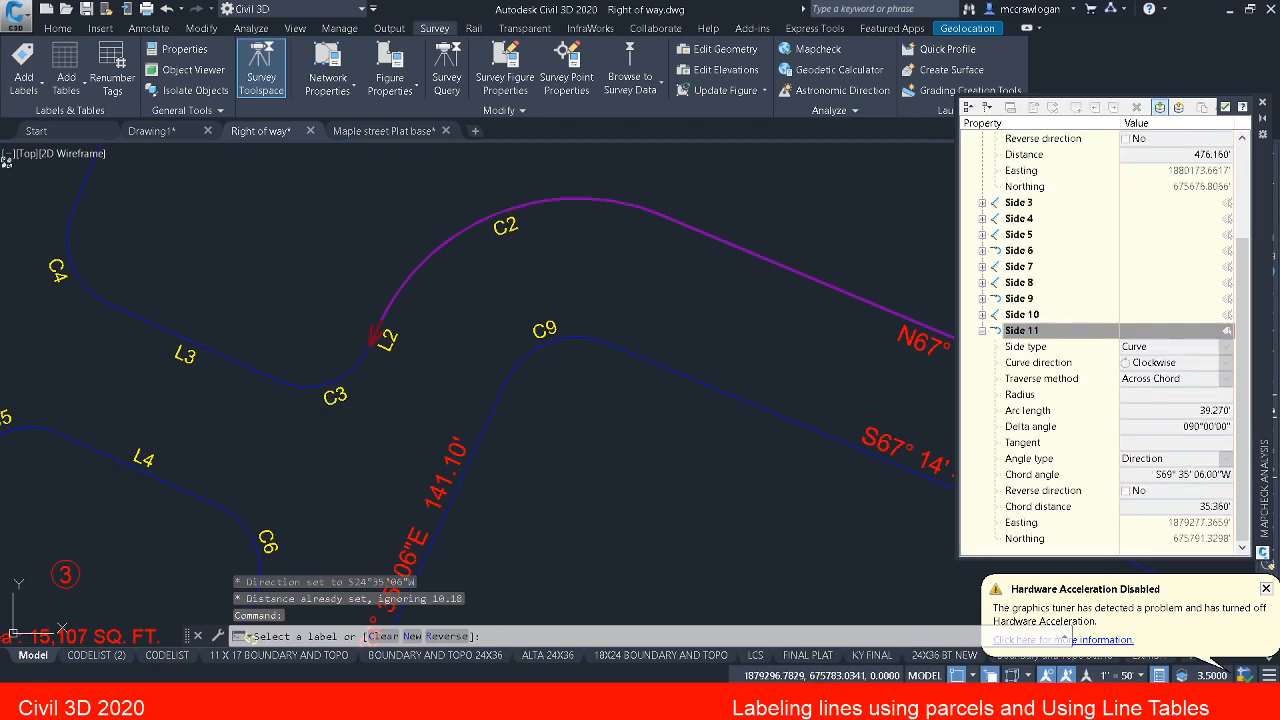
Step: Close the mapcheck at its point of beginning with sides from L3, C4 and the west line label N22°22'51"E 191.71'
left_click(185, 356)
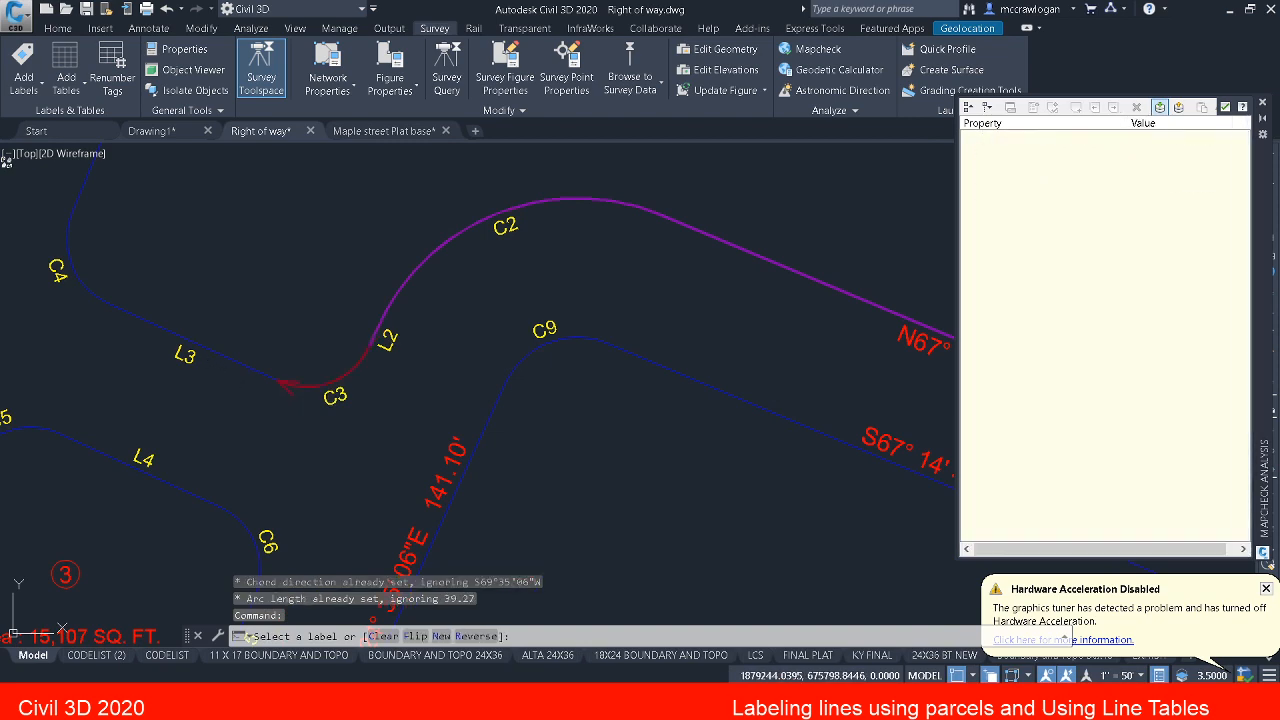
mouse_move(199, 375)
middle_mouse_down()
mouse_move(214, 391)
mouse_move(428, 451)
middle_mouse_up()
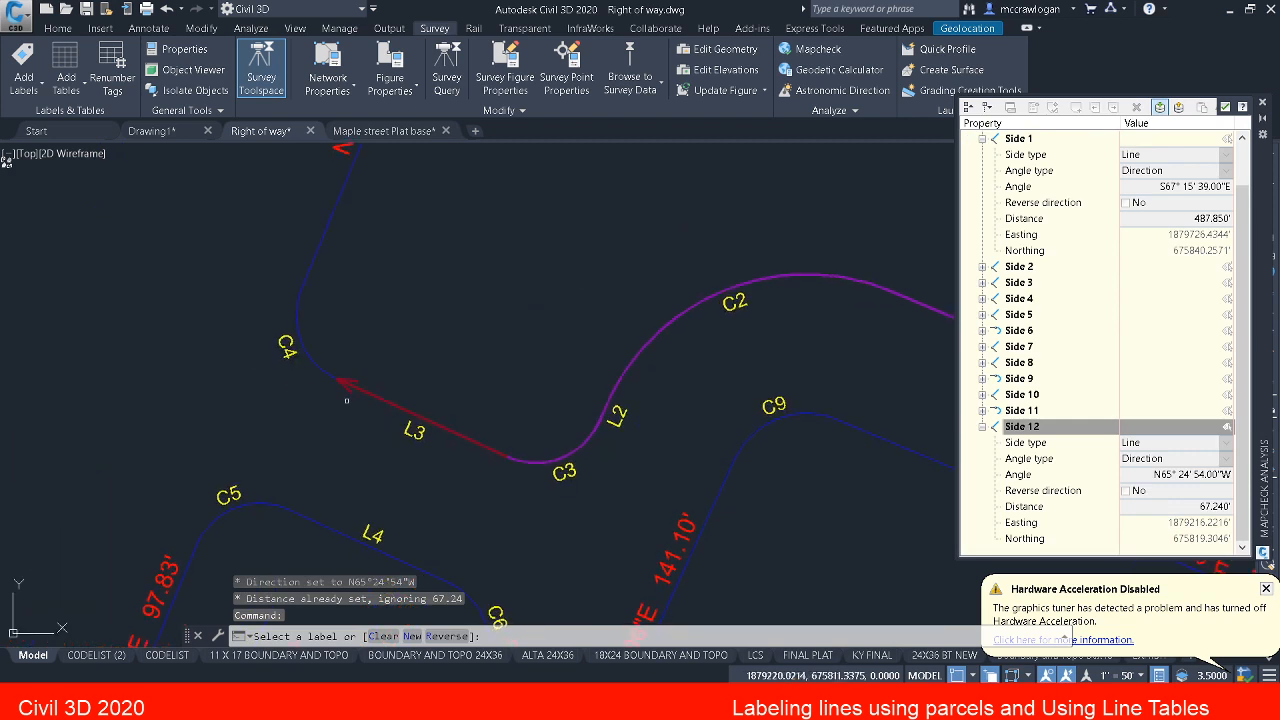
left_click(287, 347)
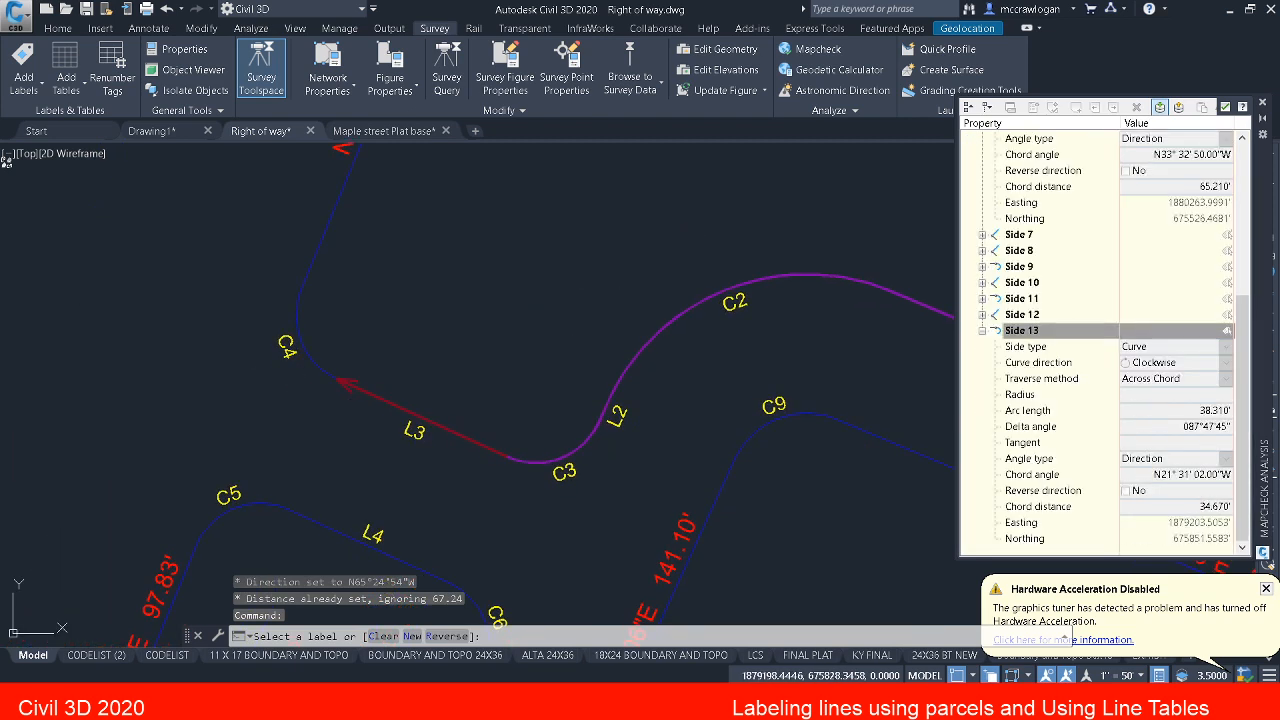
middle_click_drag(354, 297, 334, 457)
middle_click_drag(356, 270, 335, 443)
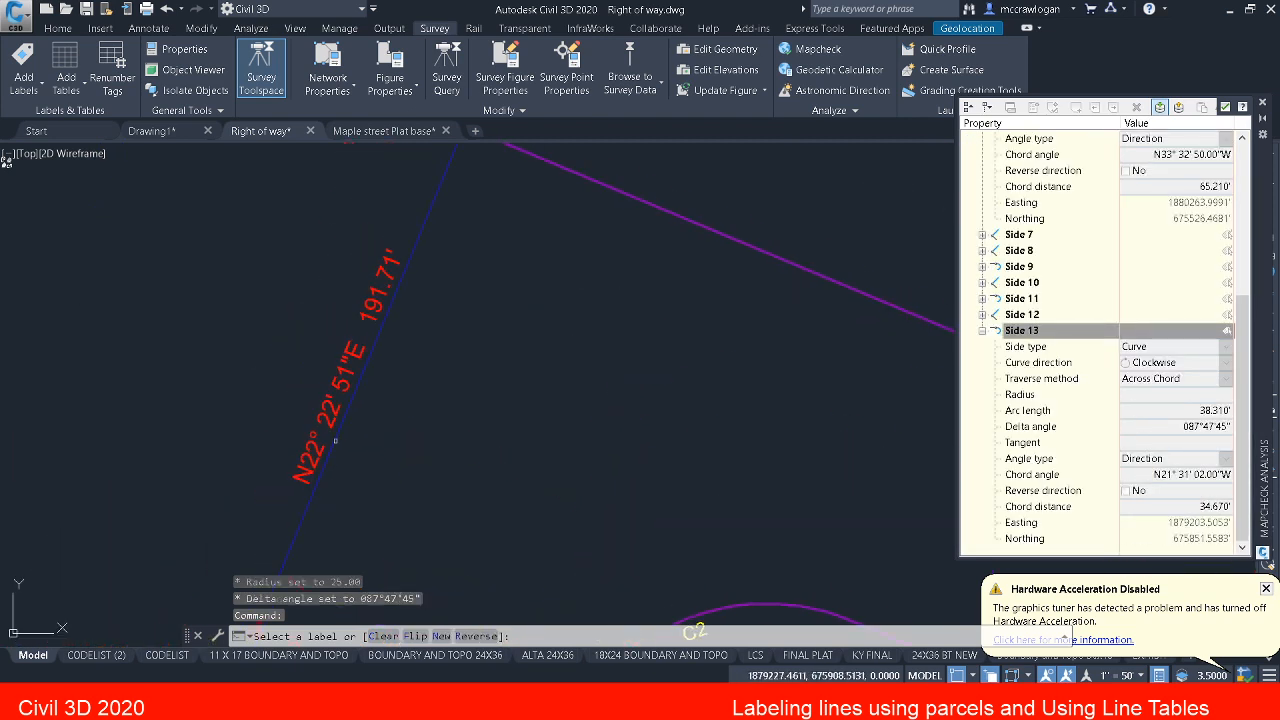
left_click(348, 354)
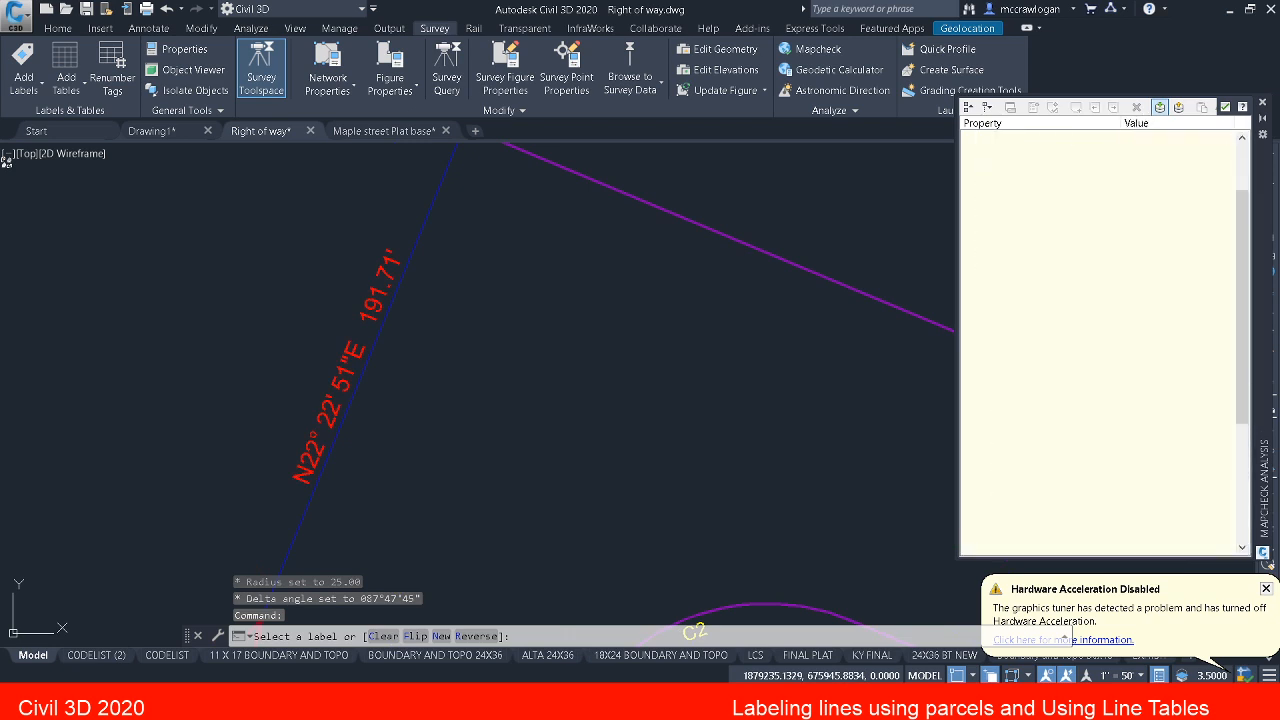
middle_click_drag(452, 256, 439, 352)
scroll(513, 347, "down", 2)
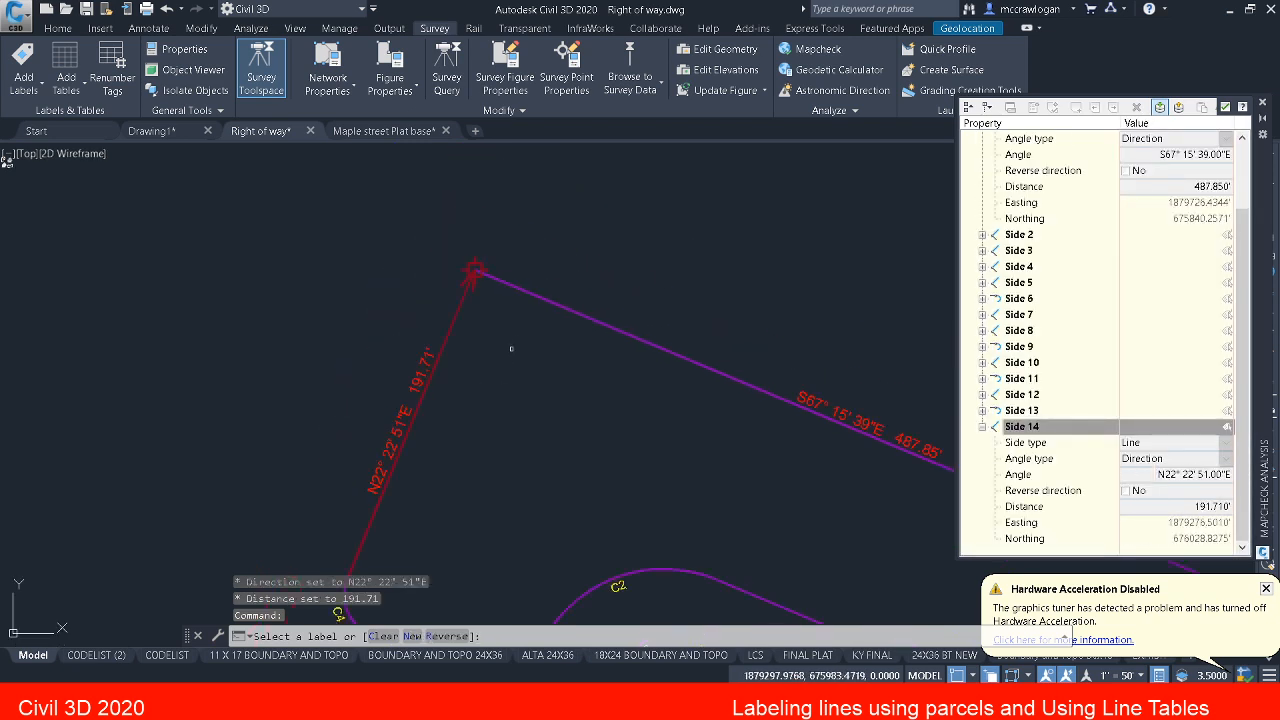
key("Escape")
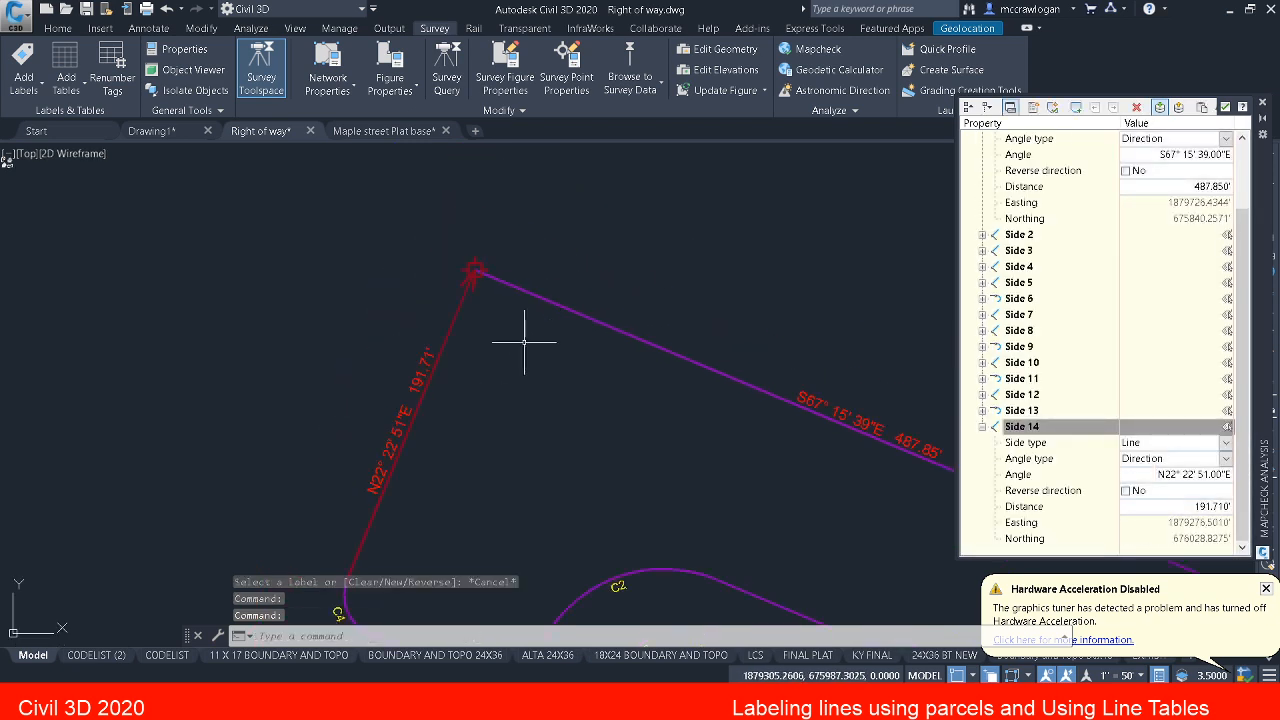
Step: Examine the closure summary in the mapcheck output view, widening the Value column, and compare its area with parcel 1's area label
left_click(1178, 108)
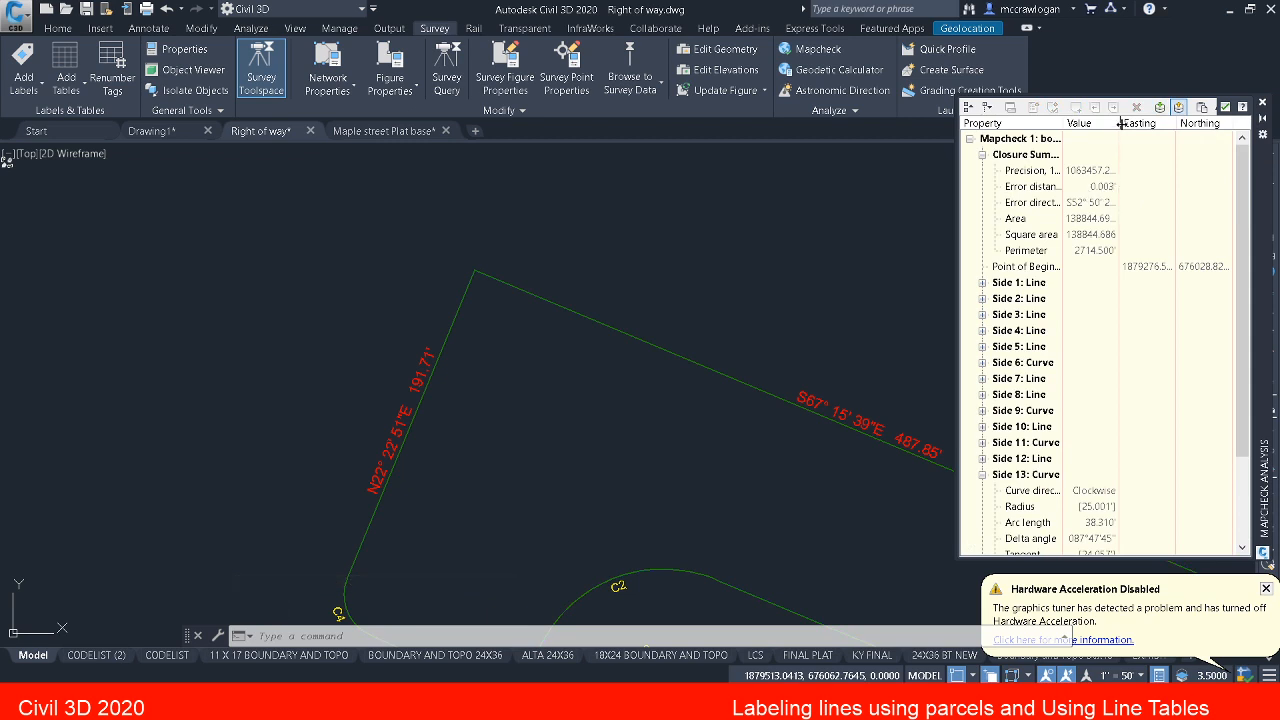
left_click_drag(1121, 122, 1177, 122)
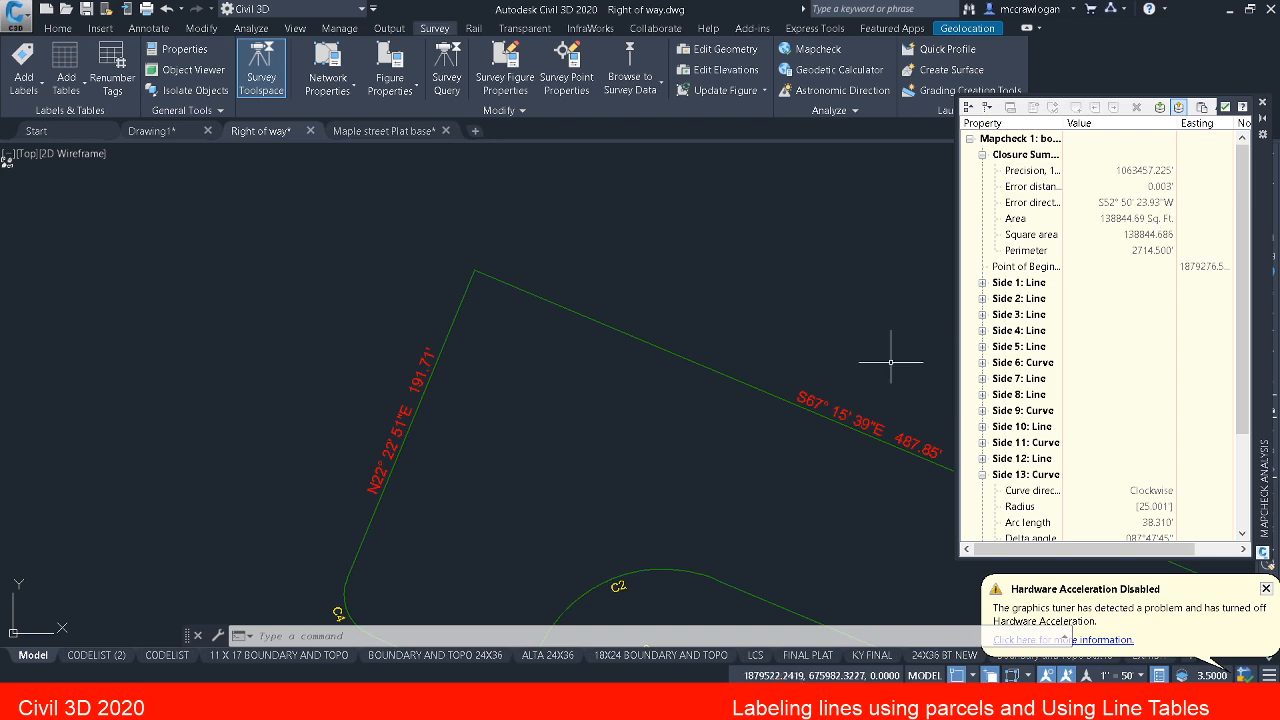
middle_click_drag(848, 362, 566, 199)
middle_click_drag(772, 371, 630, 351)
middle_click_drag(744, 469, 722, 425)
scroll(766, 471, "up", 4)
middle_click_drag(764, 468, 635, 457)
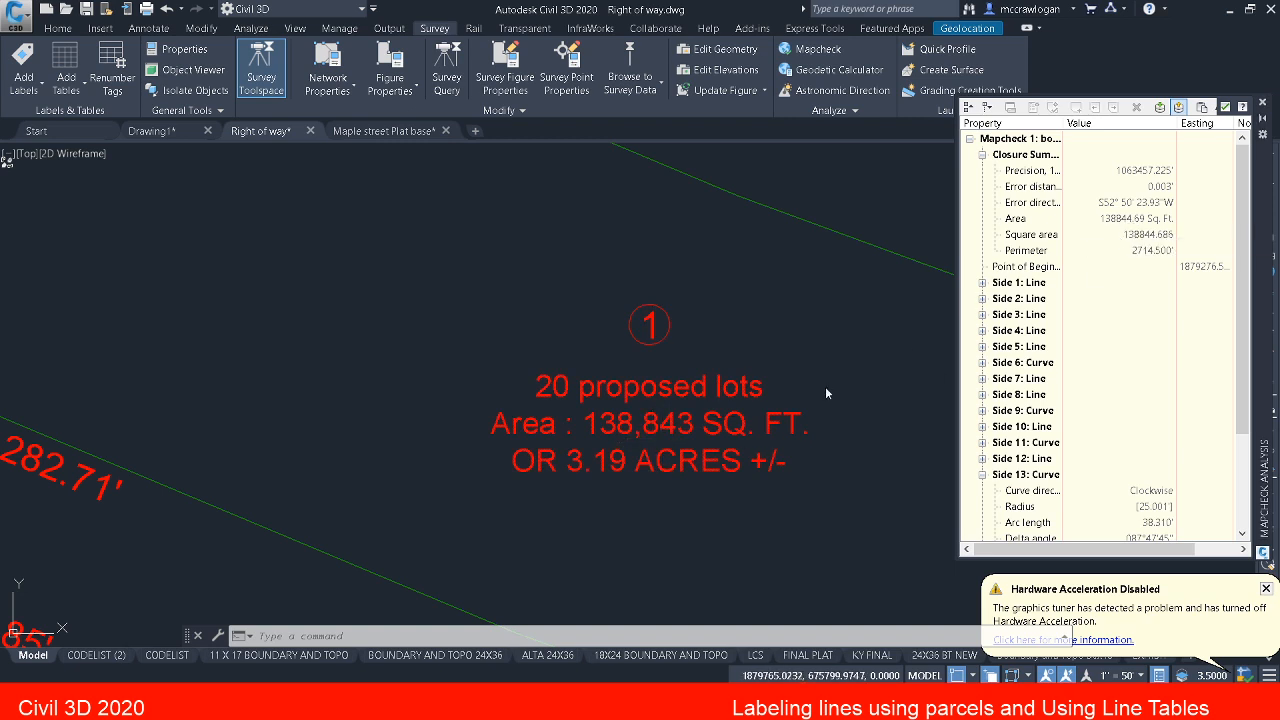
scroll(820, 357, "down", 8)
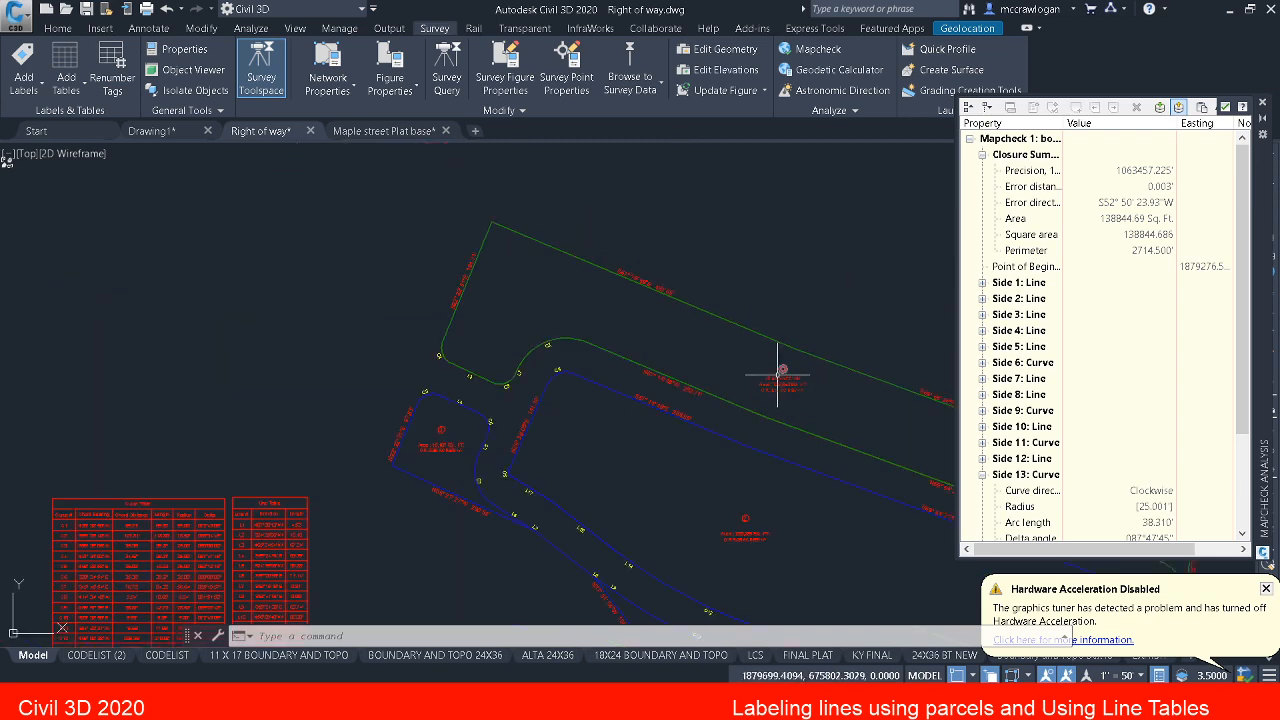
middle_click_drag(643, 354, 674, 334)
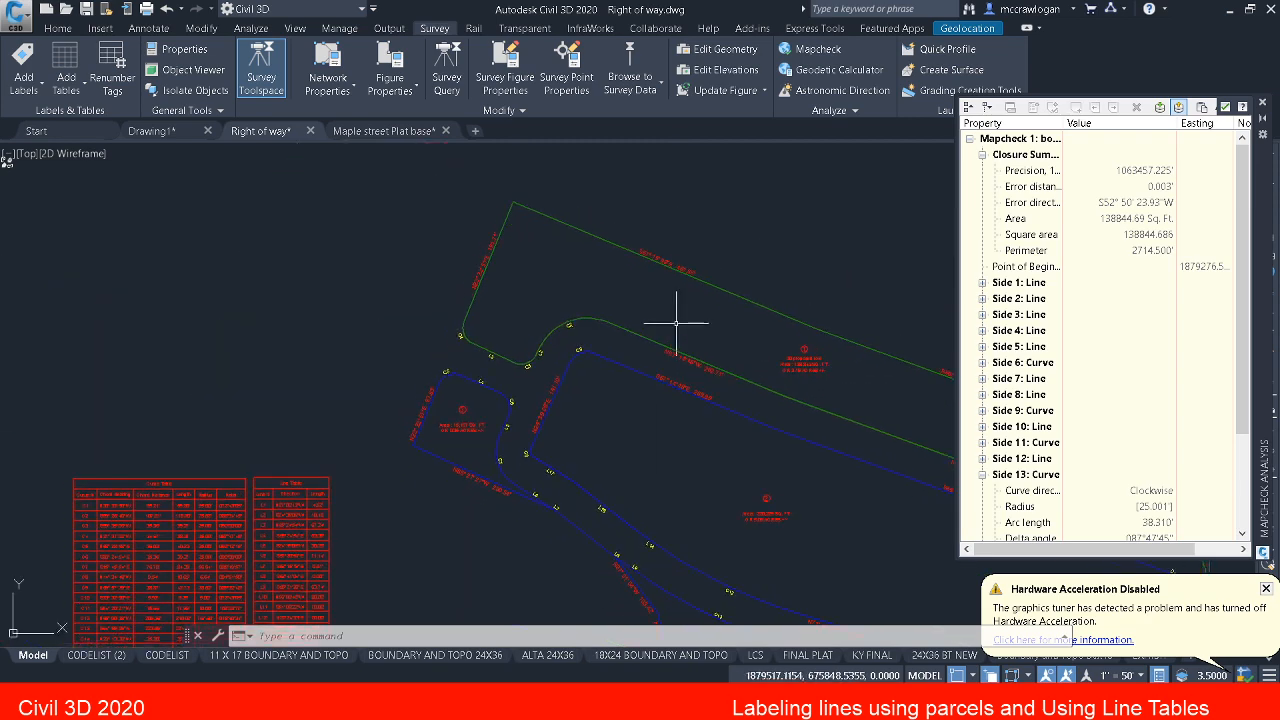
Step: Return to the mapcheck input view and create a new mapcheck named lot 2 for parcel 2
left_click(1162, 107)
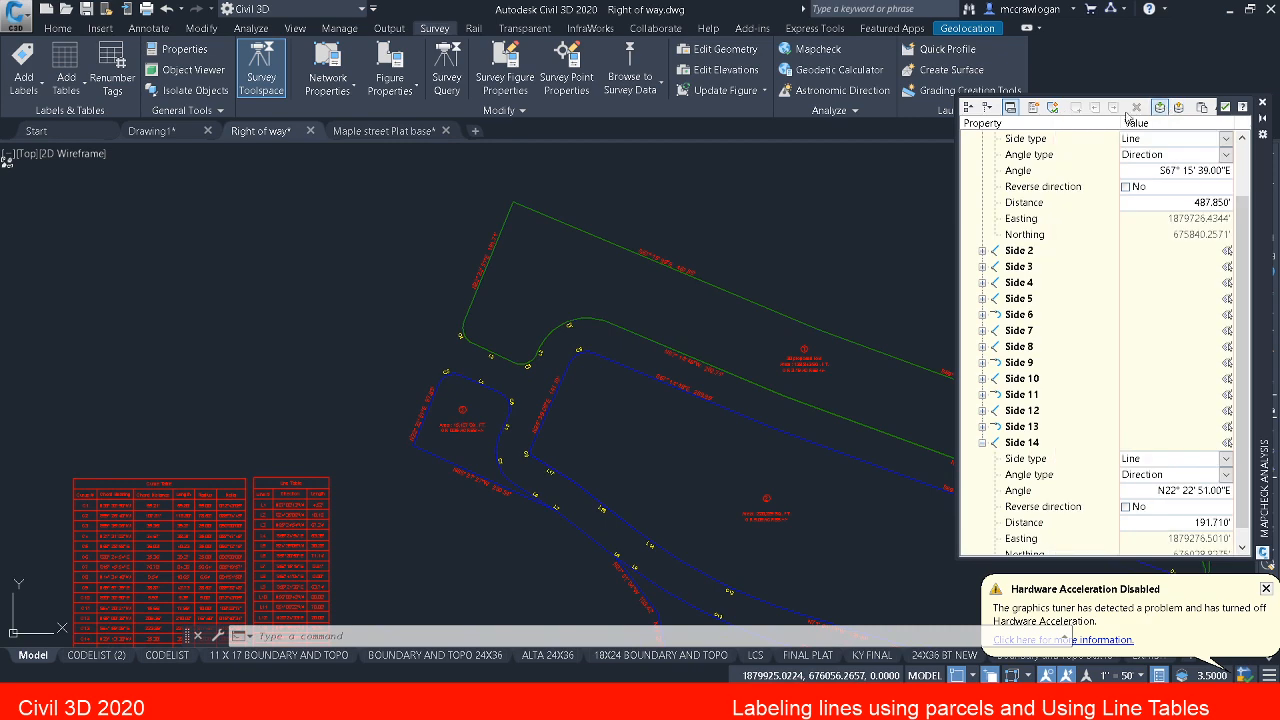
left_click(1053, 108)
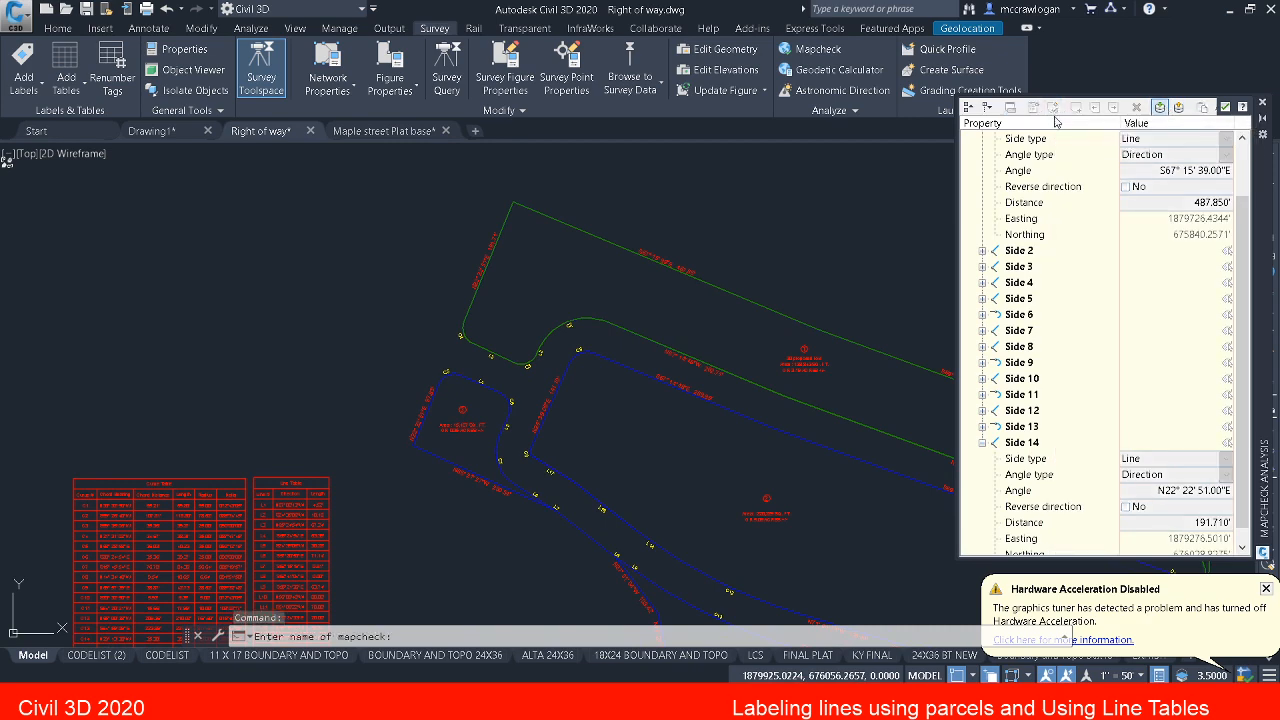
middle_click_drag(772, 347, 628, 308)
middle_click_drag(647, 387, 515, 320)
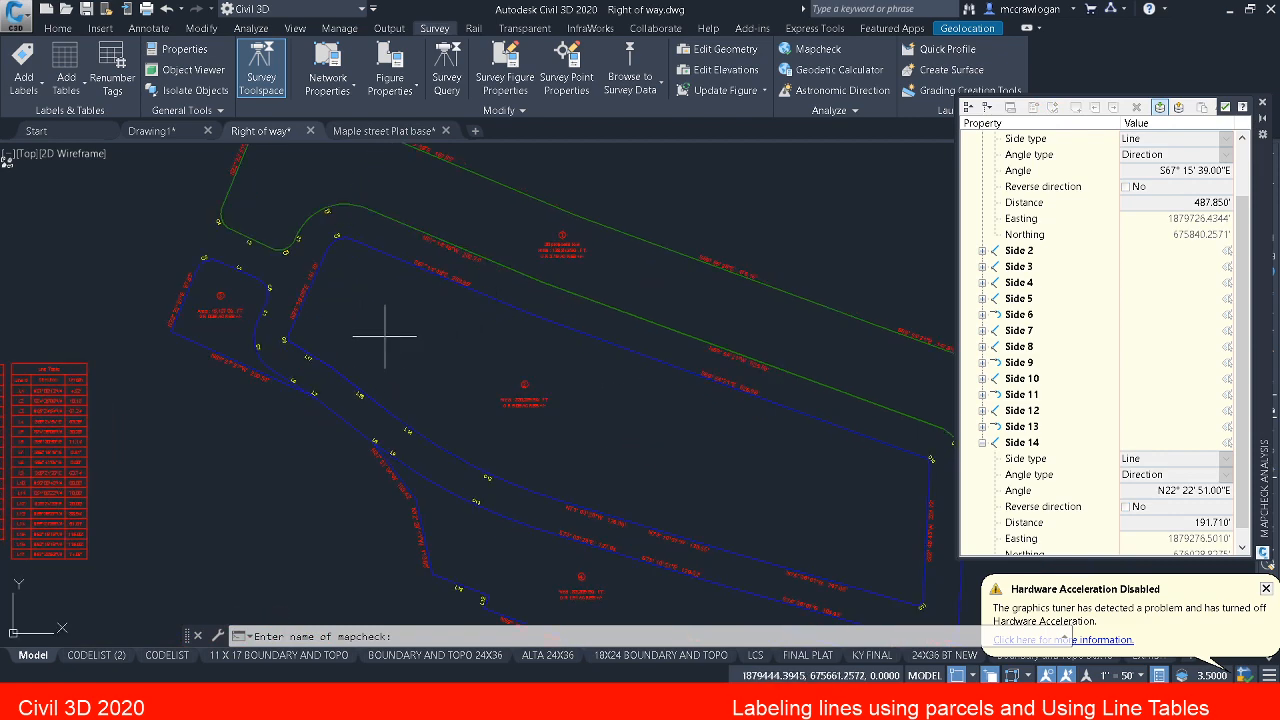
scroll(510, 382, "up", 3)
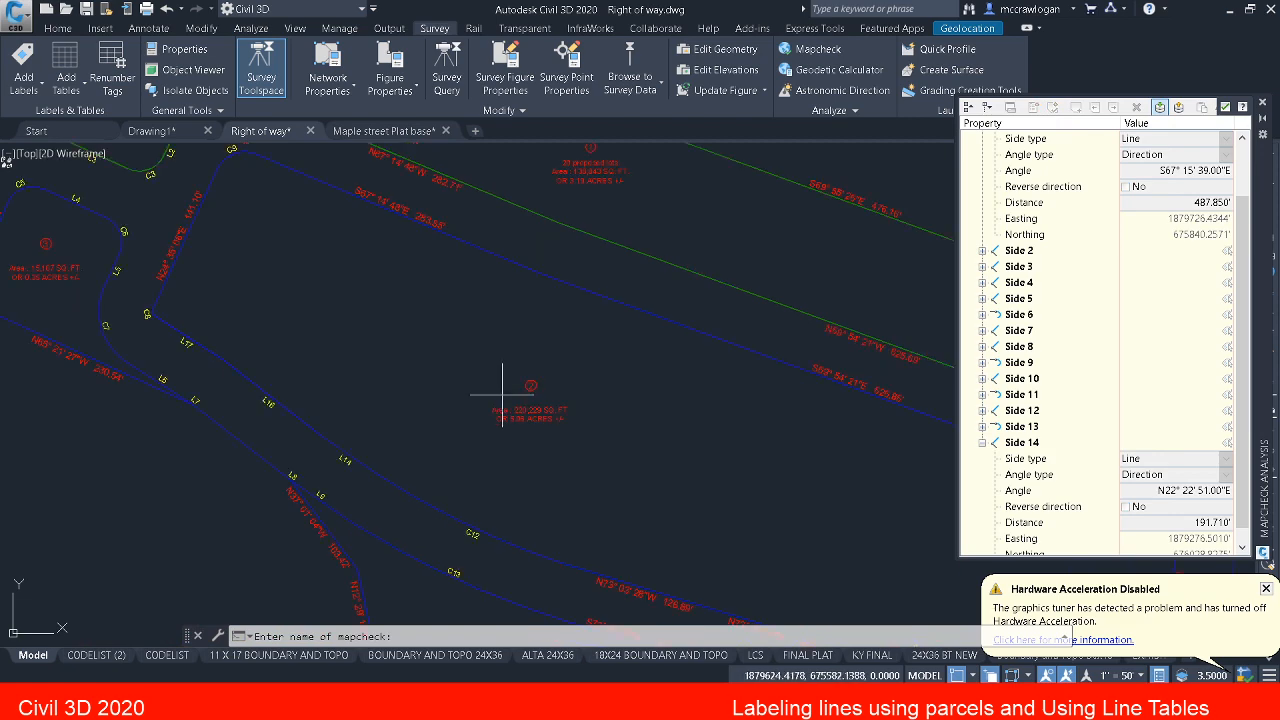
scroll(503, 390, "up", 3)
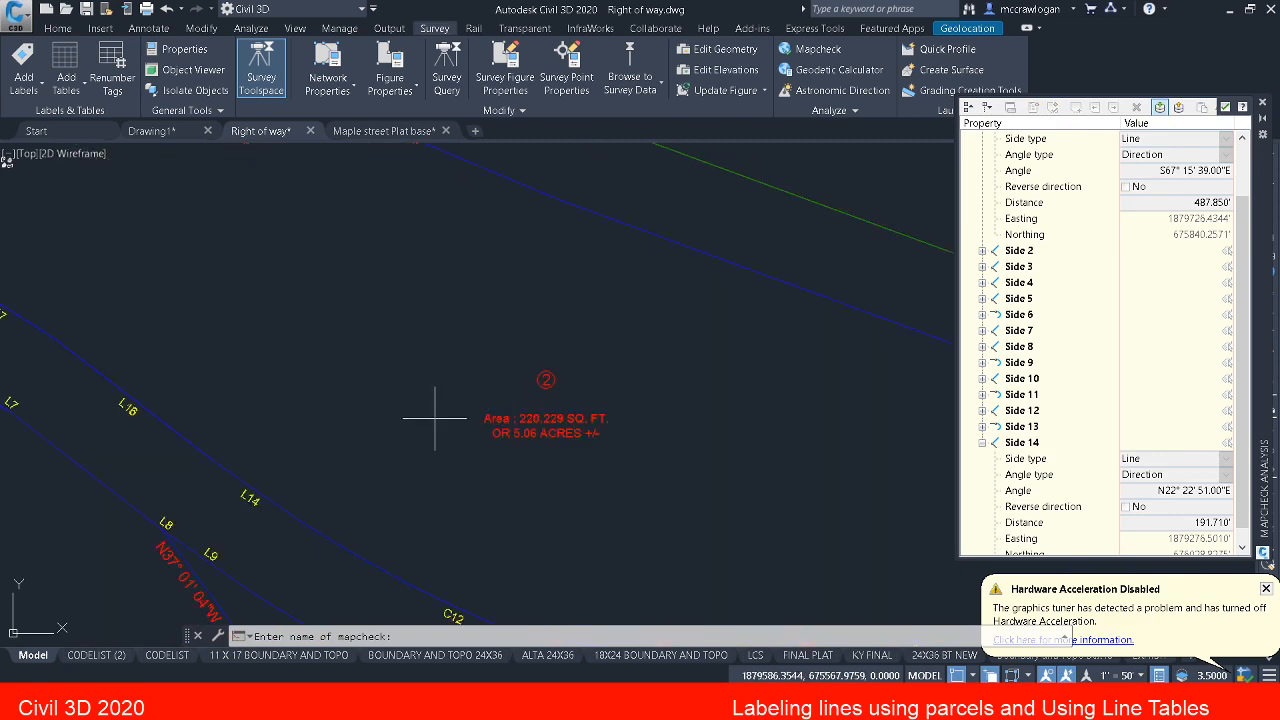
type("lot 2")
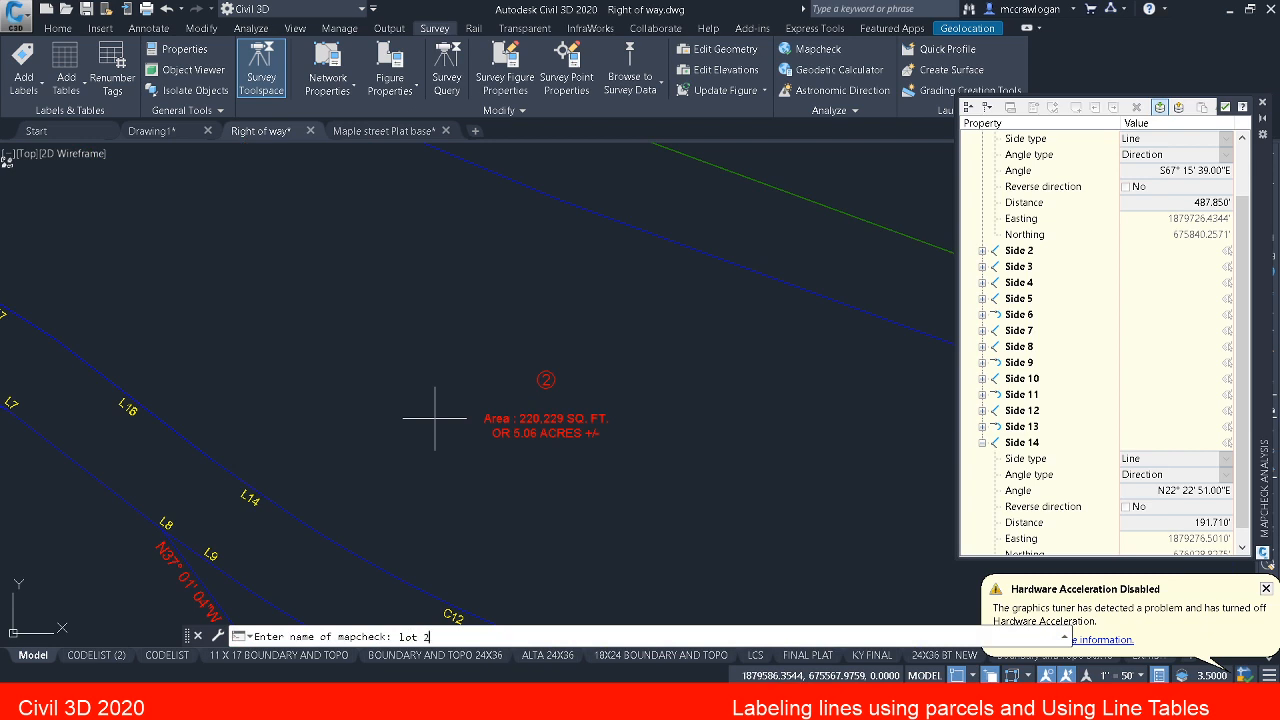
key("Return")
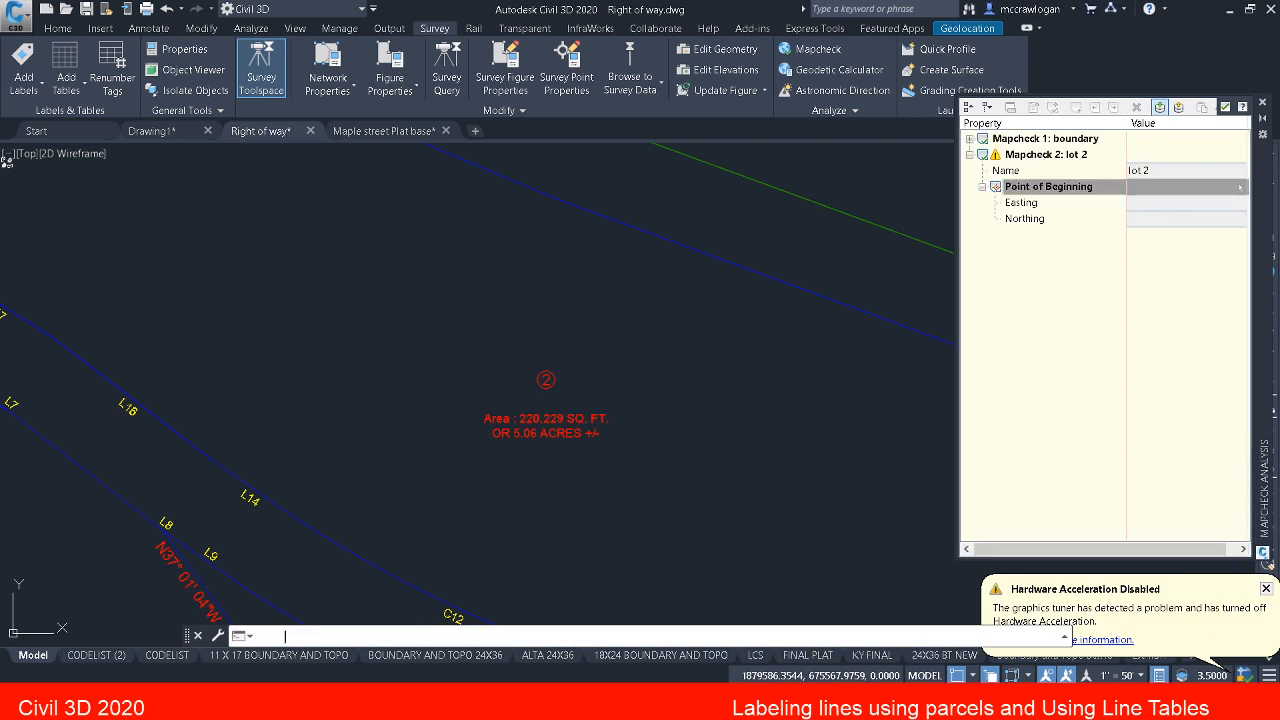
Step: Set lot 2's point of beginning where curve C8 meets line L17, and add the first side from tag C8
middle_click_drag(408, 397, 670, 578)
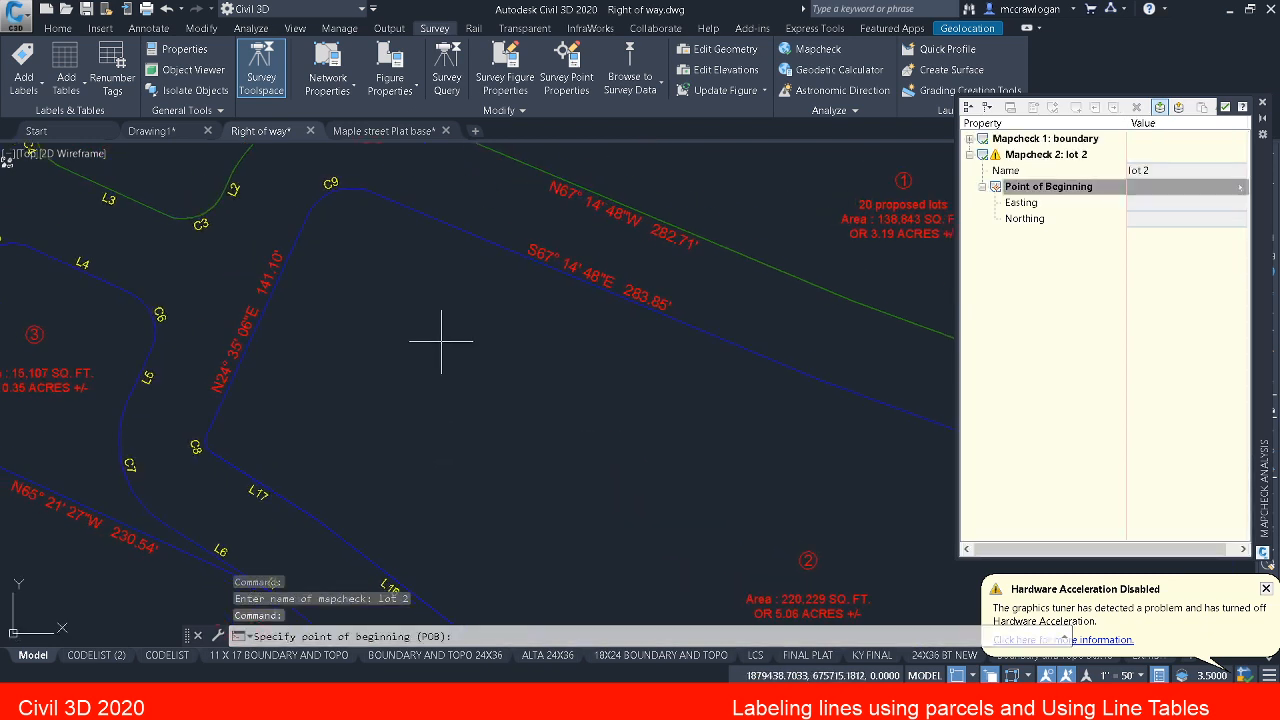
scroll(218, 472, "up", 1)
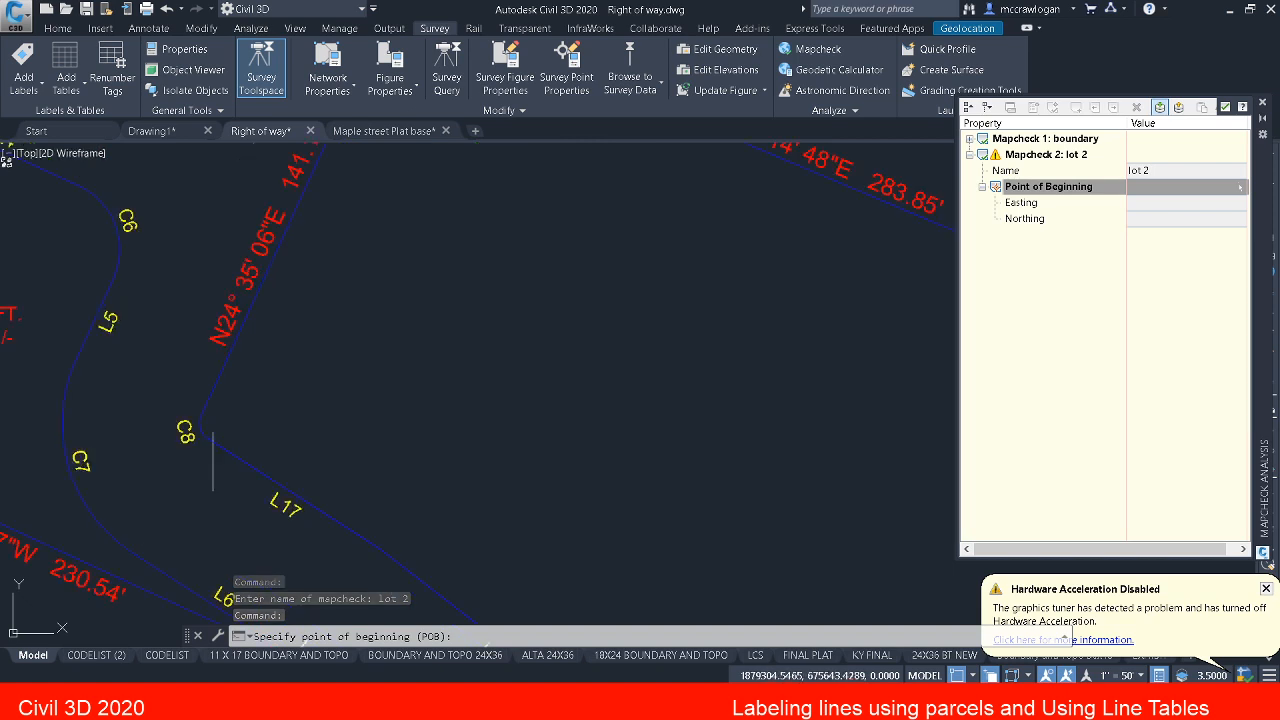
left_click(208, 439)
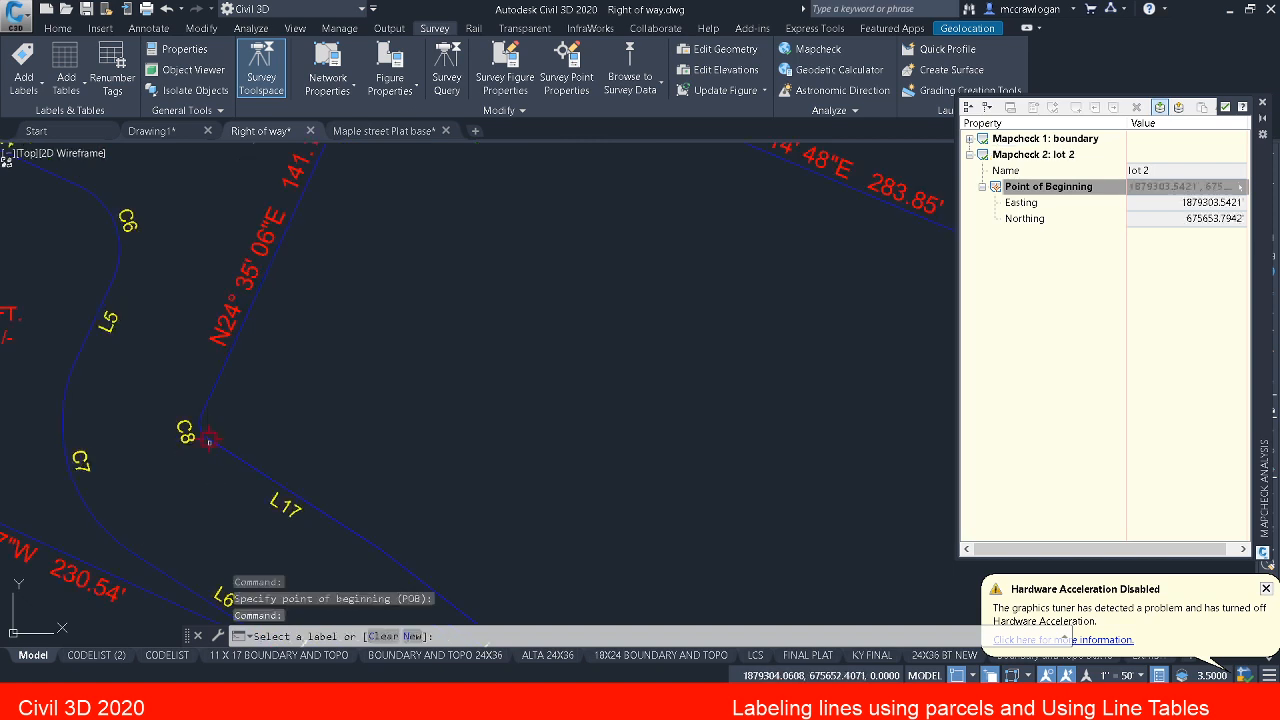
middle_click_drag(178, 429, 230, 447)
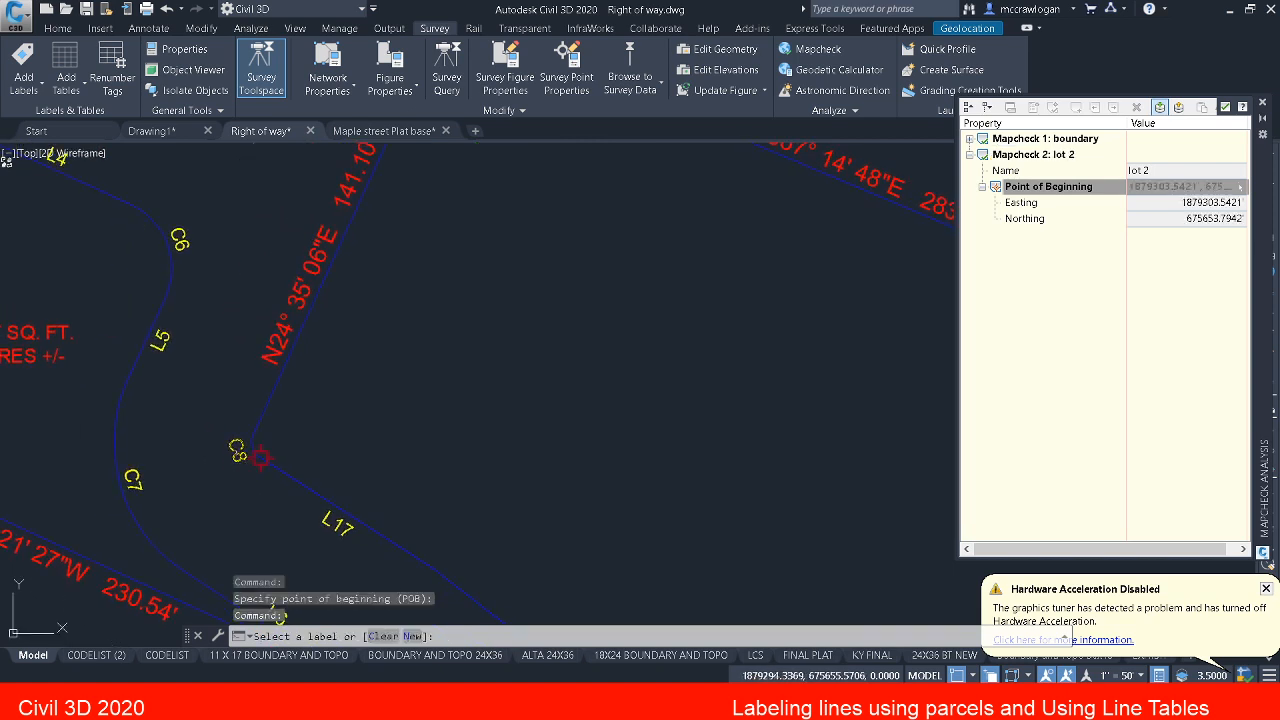
left_click(244, 449)
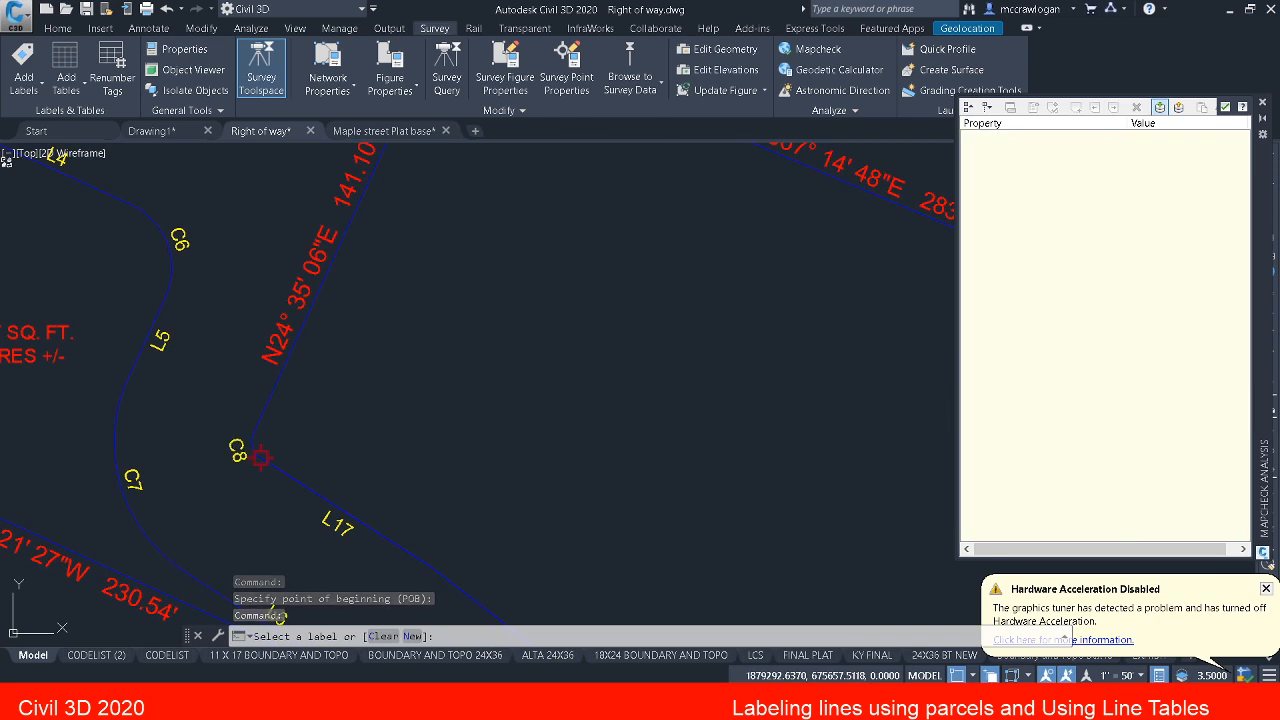
scroll(240, 460, "up", 5)
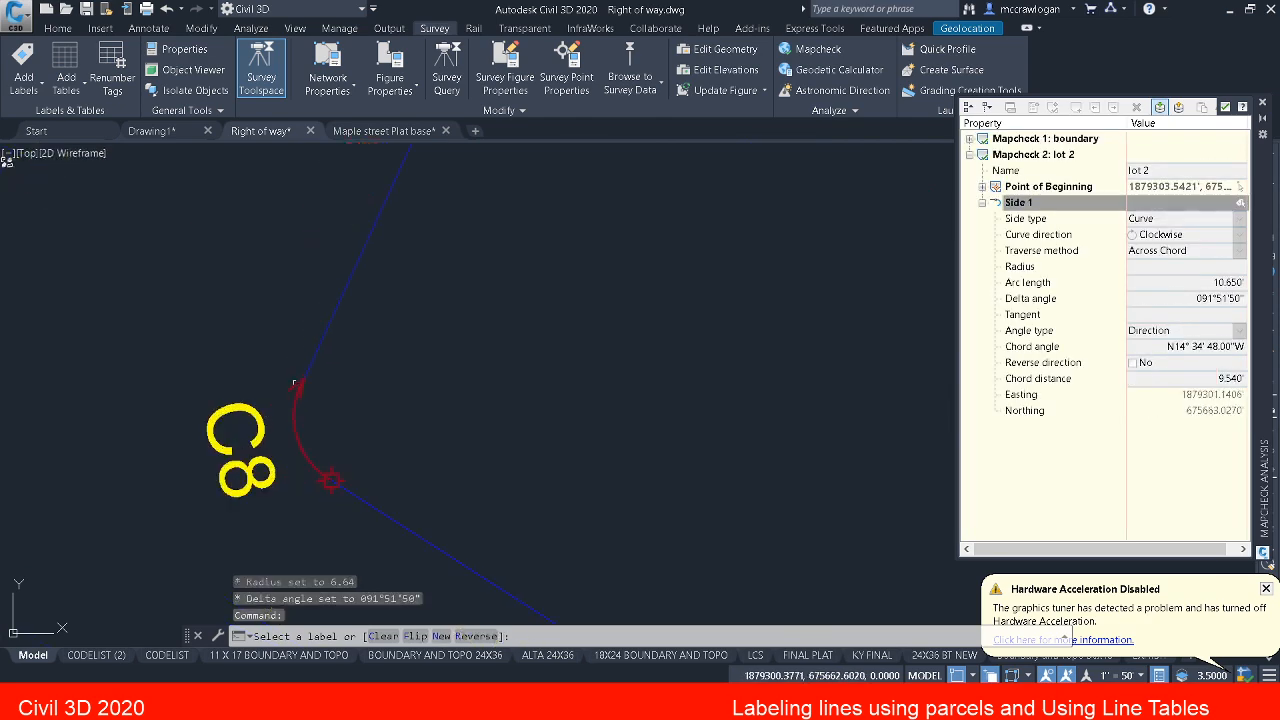
Step: Continue lot 2's mapcheck with sides from label N24°35'06"E 141.10', tag C9 and label S67°14'48"E 283.85'
scroll(295, 347, "down", 10)
left_click(310, 335)
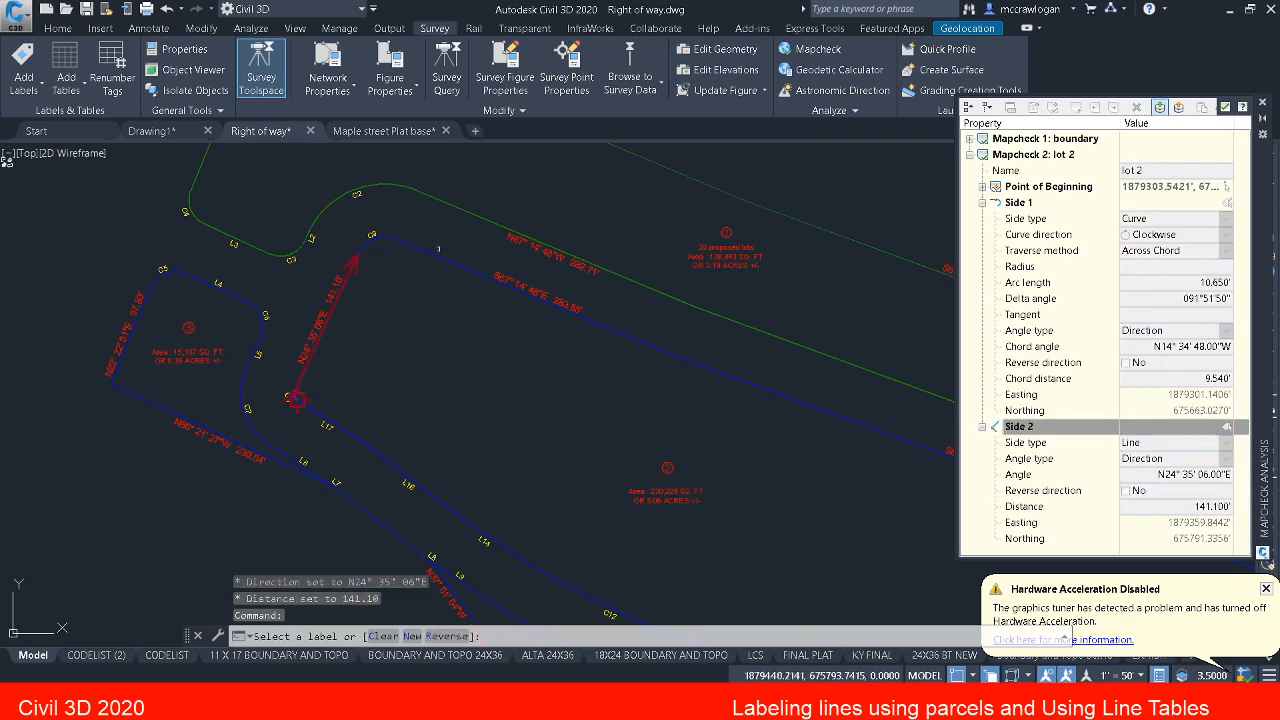
left_click(371, 234)
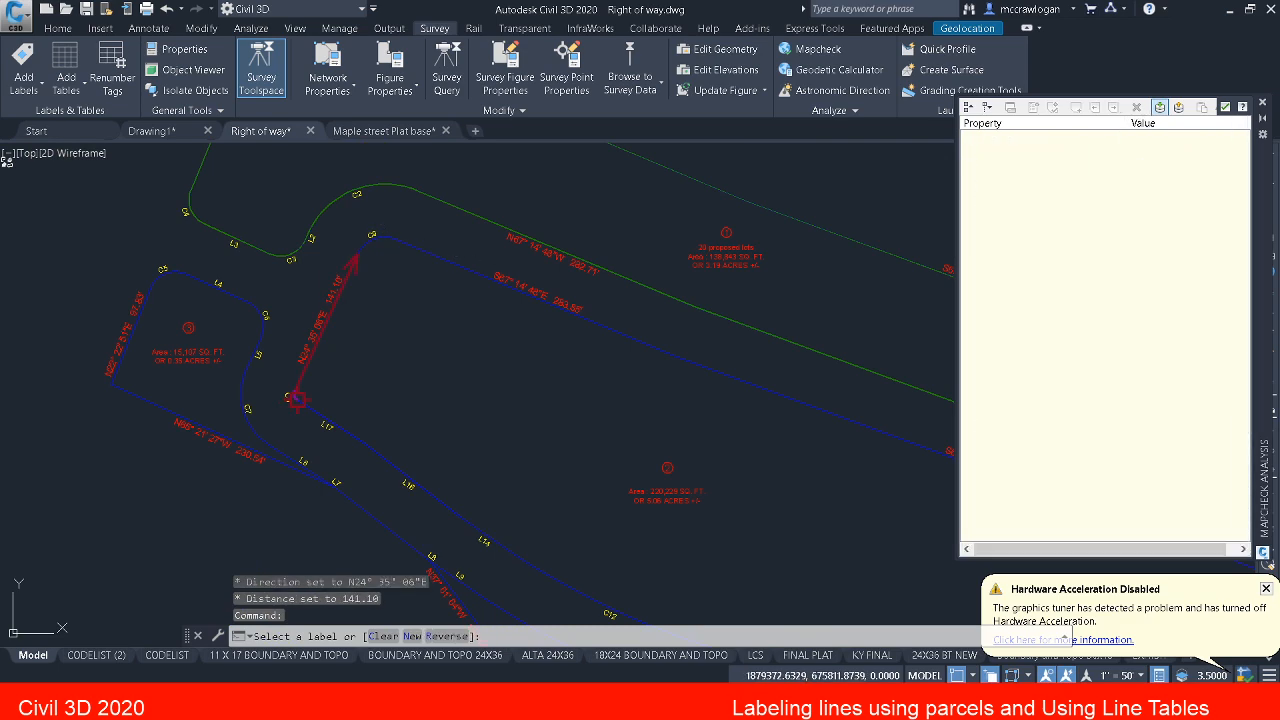
left_click(538, 289)
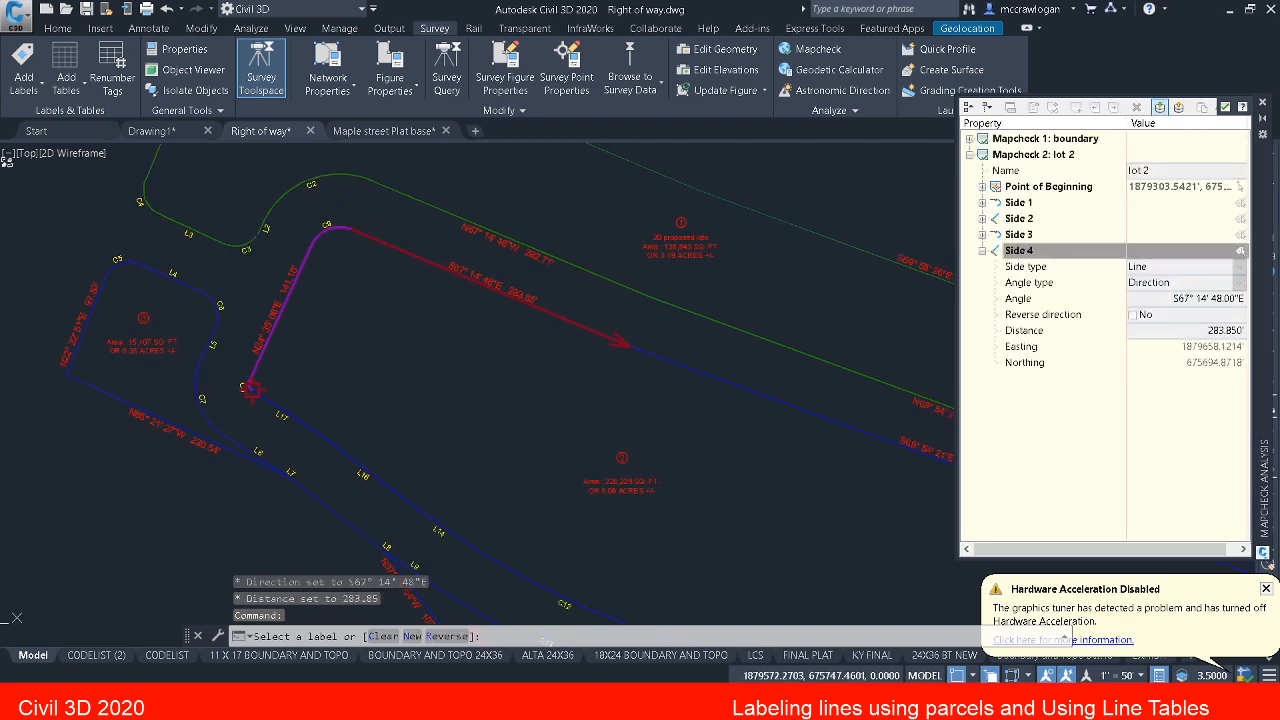
Step: Add lot 2's sides 5 and 6 from the north line label S69°54'21"E 626.86' and curve tag C10
middle_click_drag(747, 382, 362, 297)
left_click(540, 375)
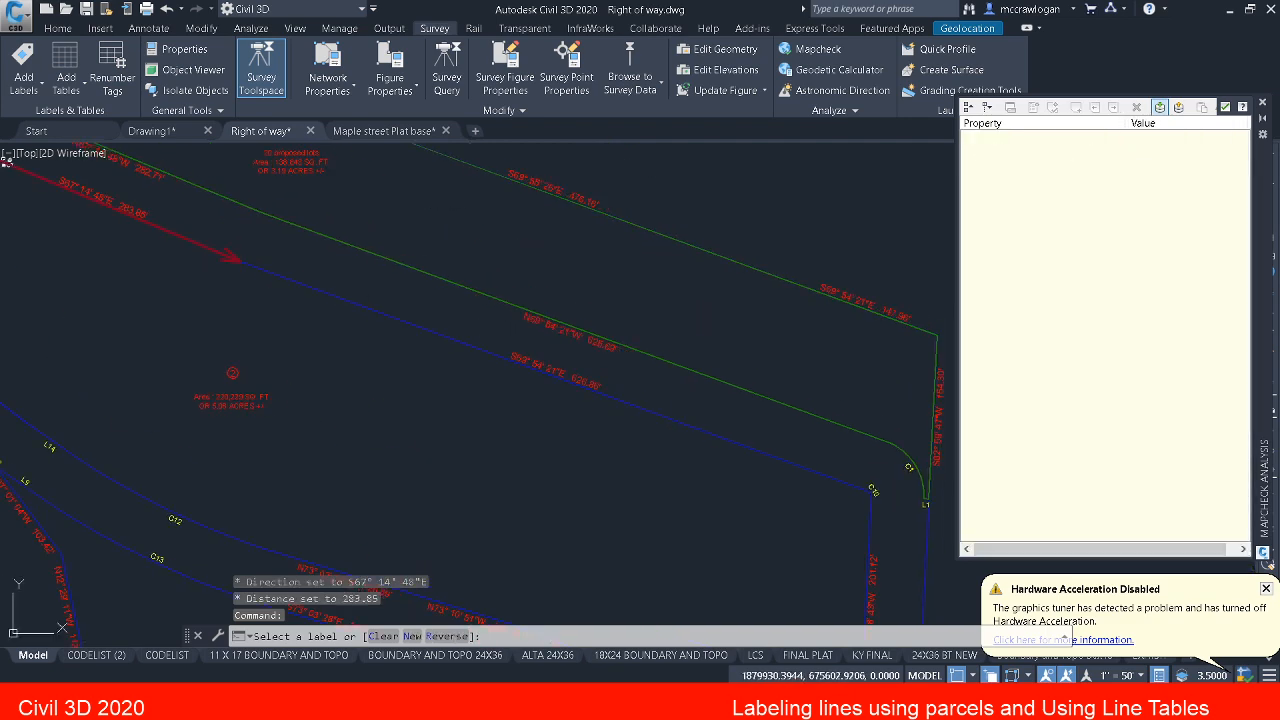
middle_click_drag(782, 508, 657, 402)
scroll(816, 458, "up", 2)
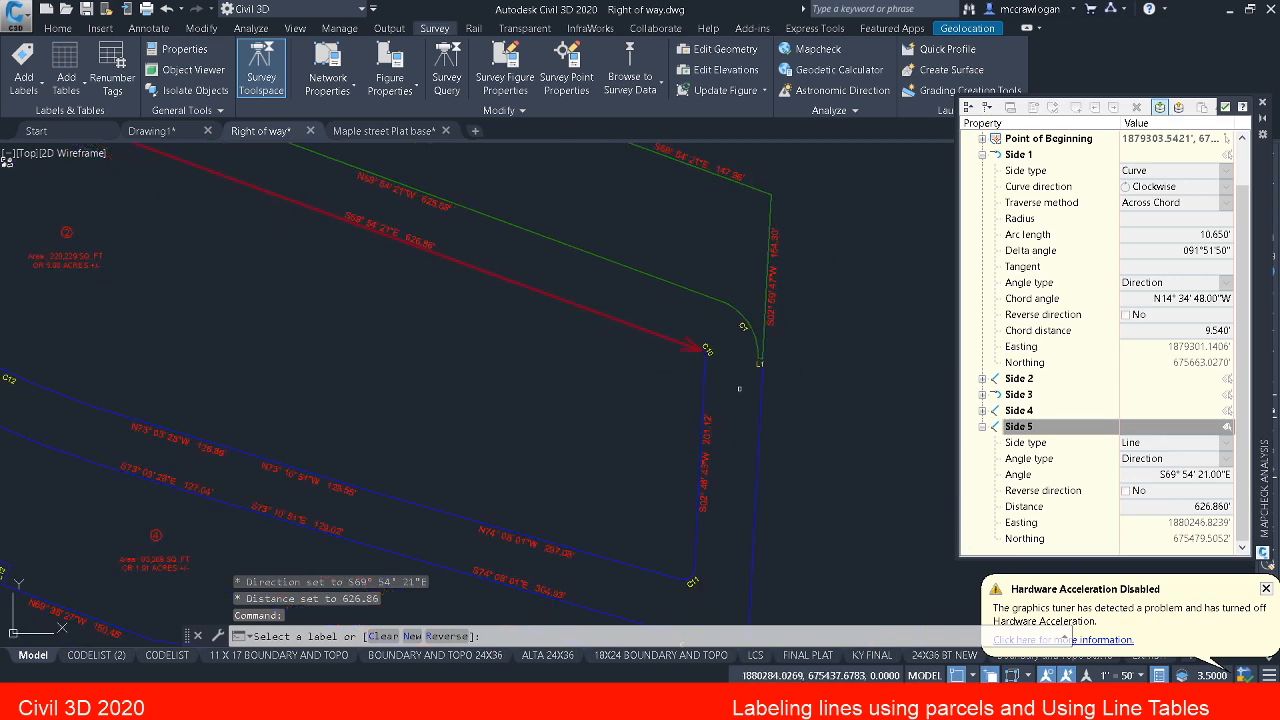
left_click(694, 337)
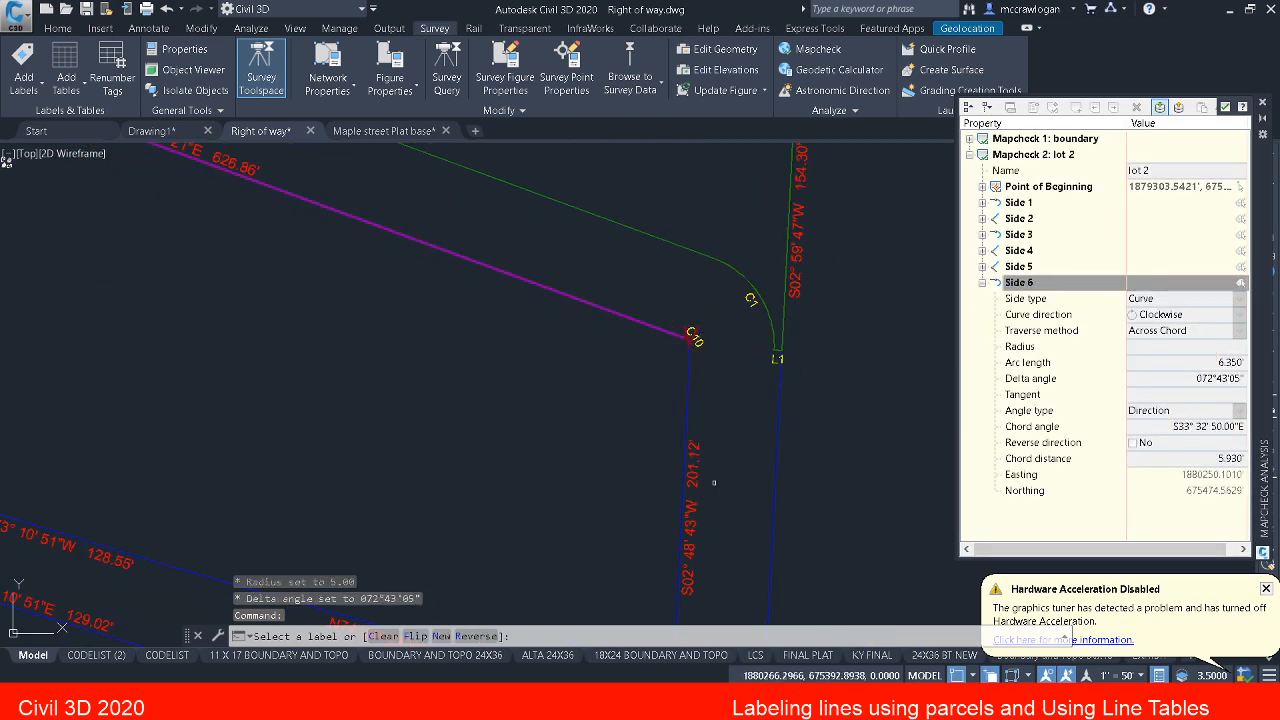
Step: Add lot 2's sides 7 and 8 from the east line label S02°48'43"W 201.12' and curve tag C11
scroll(693, 368, "up", 5)
scroll(694, 387, "down", 4)
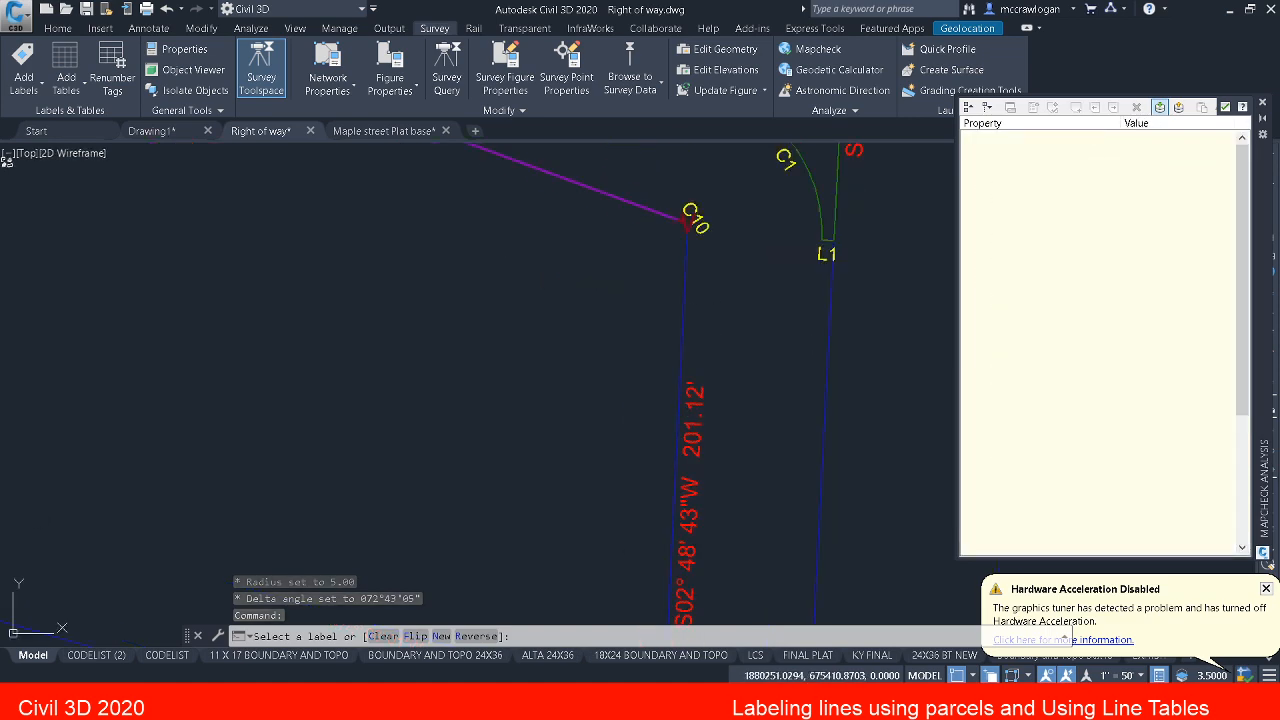
scroll(681, 425, "down", 5)
middle_click_drag(677, 478, 683, 470)
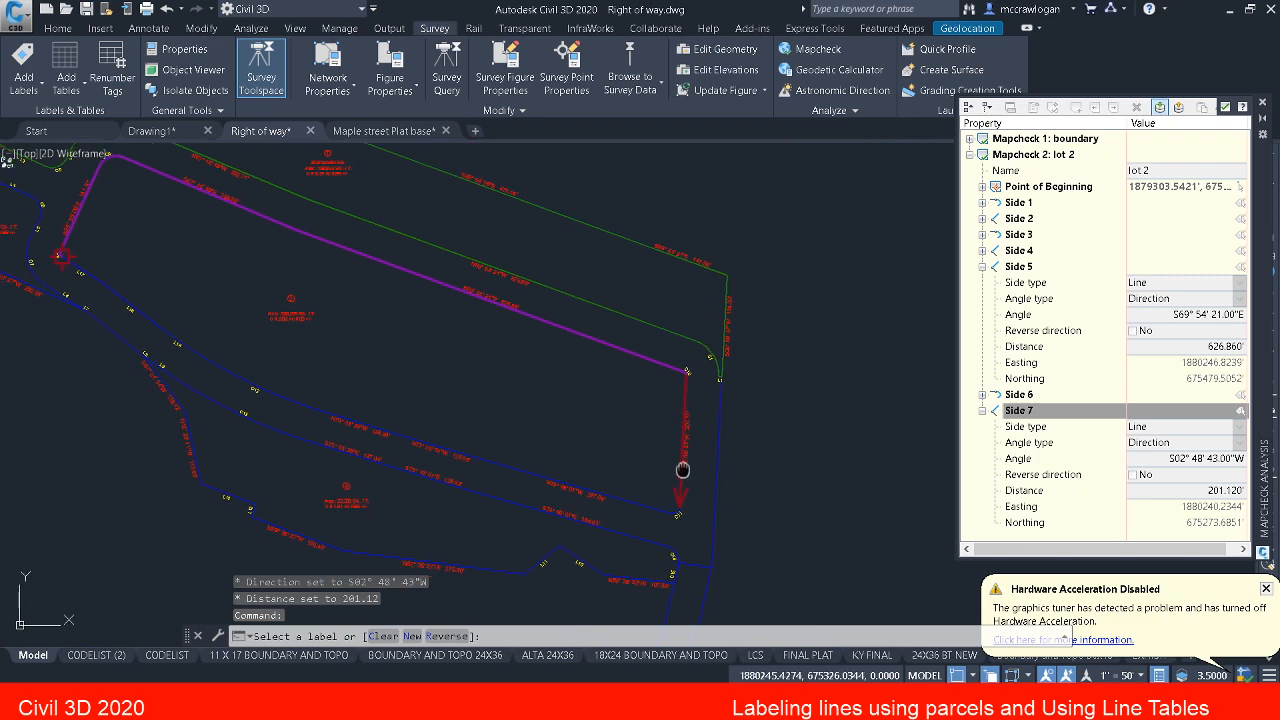
scroll(682, 470, "up", 6)
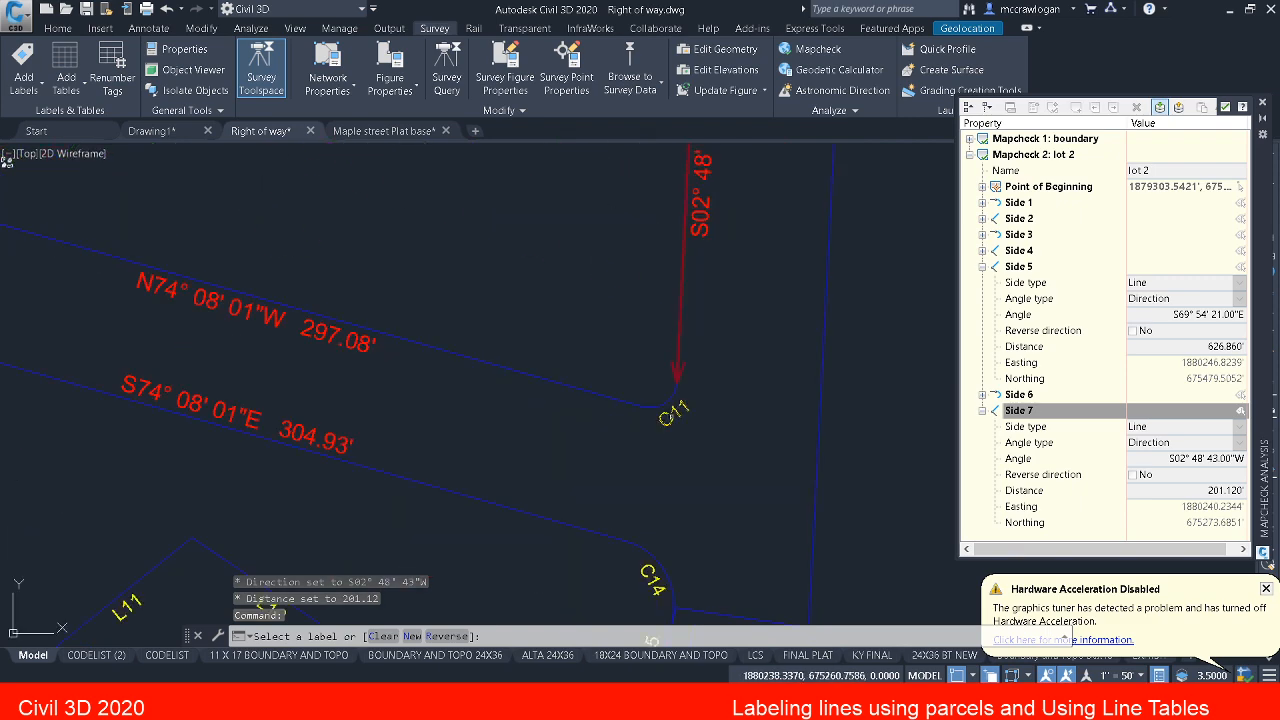
left_click(673, 414)
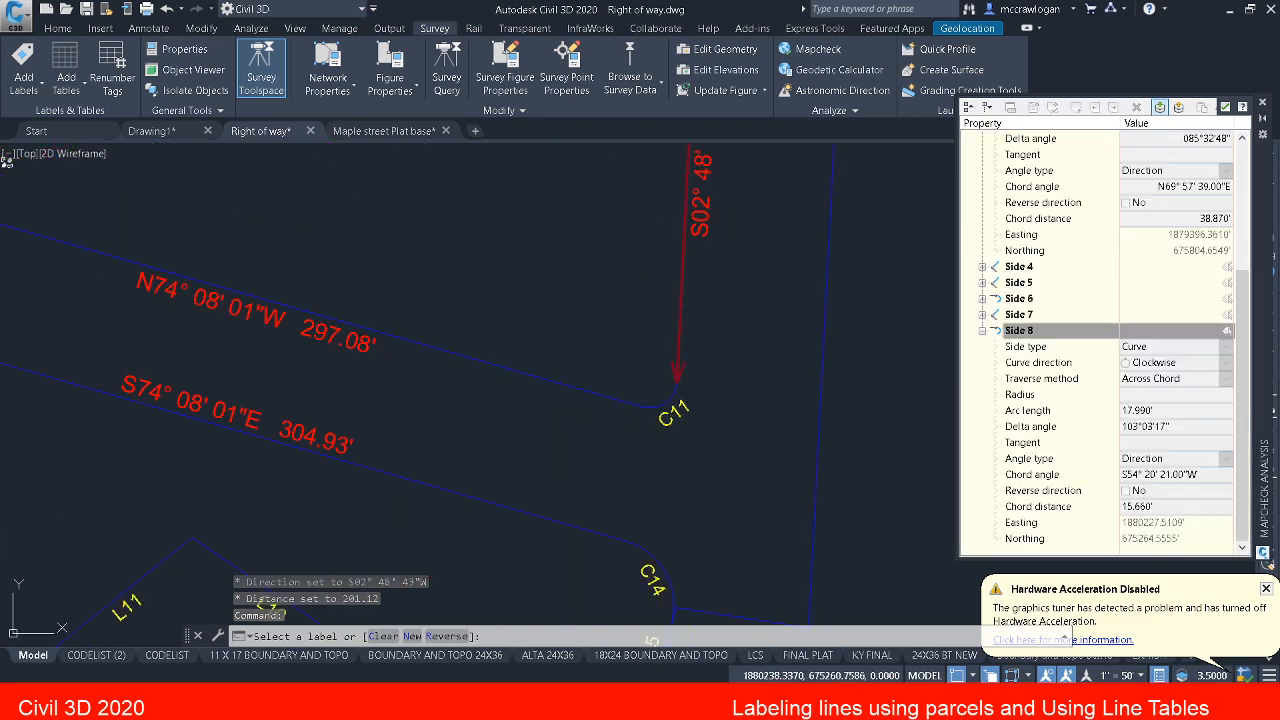
Step: Add sides along parcel 2's south boundary from labels N74°08'01"W 297.08', N73°10'51"W 128.55' and N73°03'28"W 126.89'
middle_click_drag(408, 394, 748, 419)
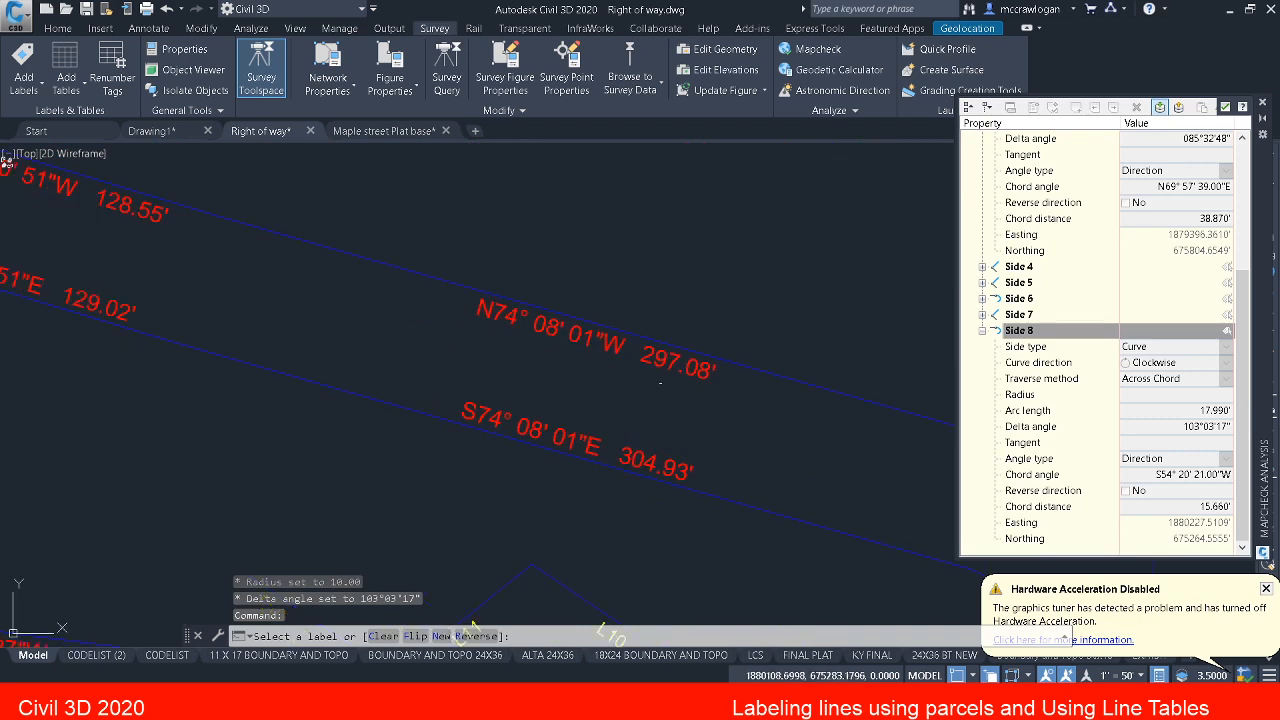
left_click(615, 345)
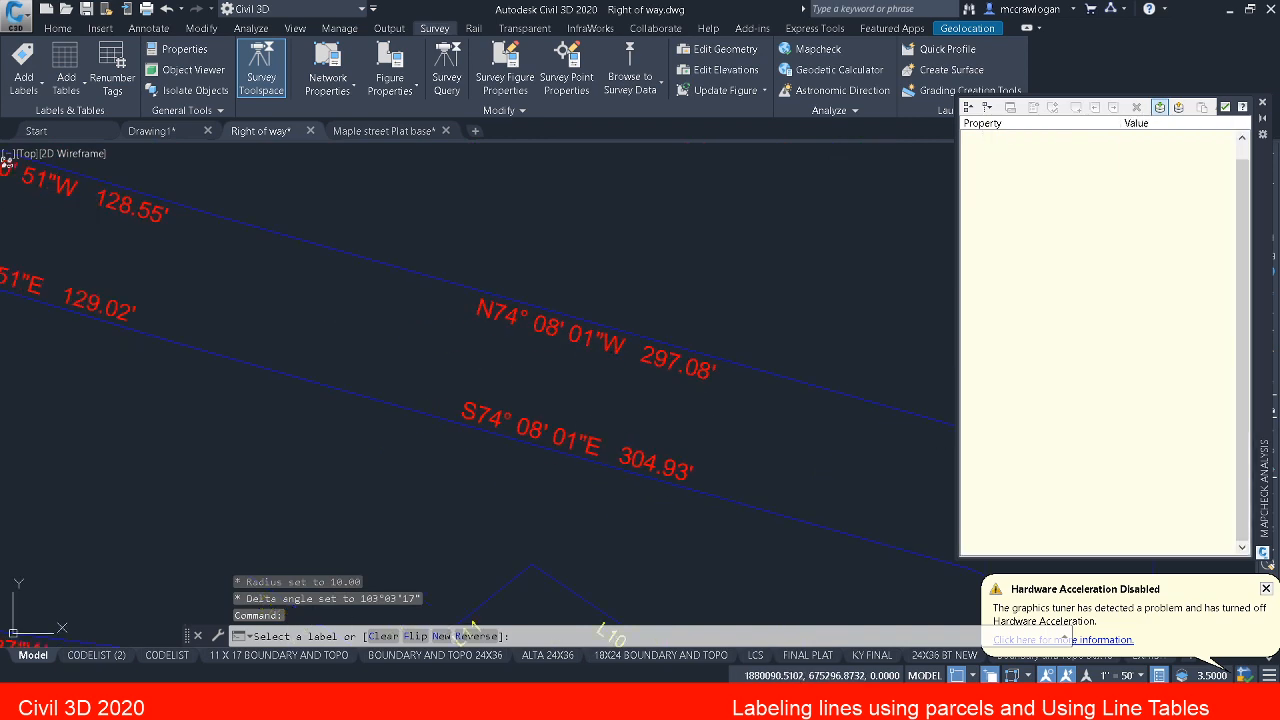
scroll(622, 346, "down", 2)
middle_click_drag(465, 363, 695, 421)
left_click(492, 300)
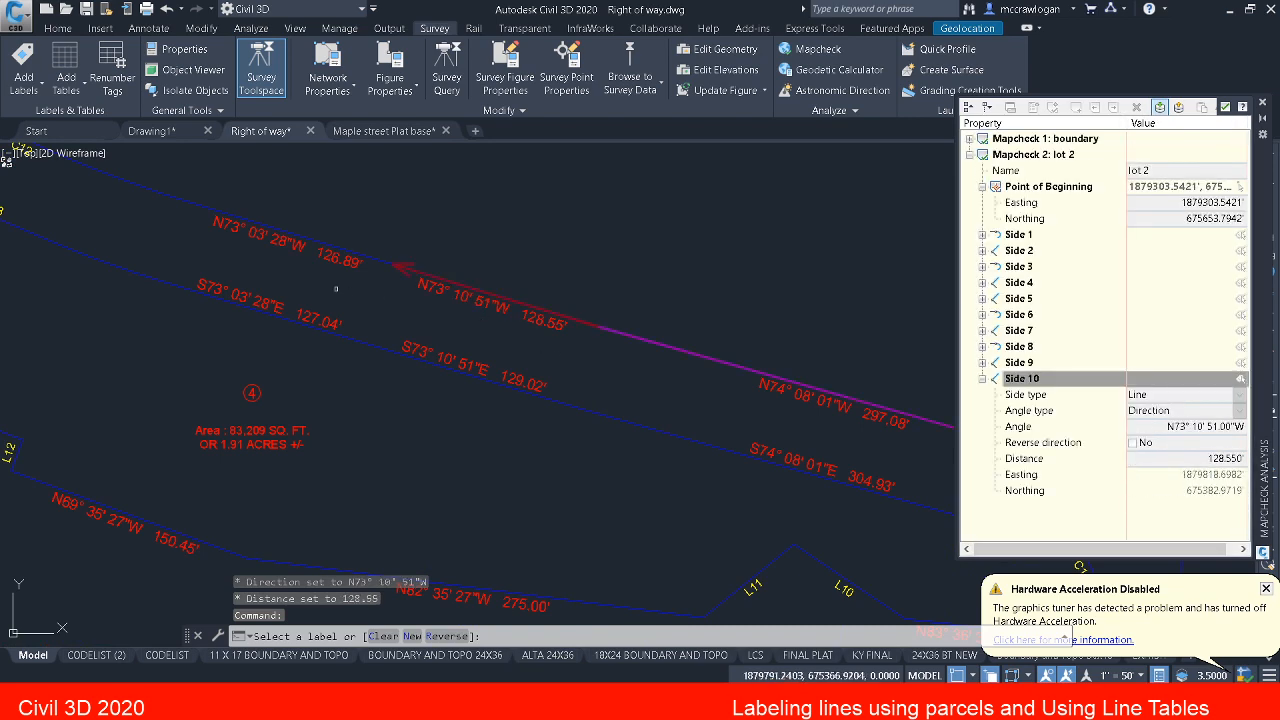
left_click(286, 244)
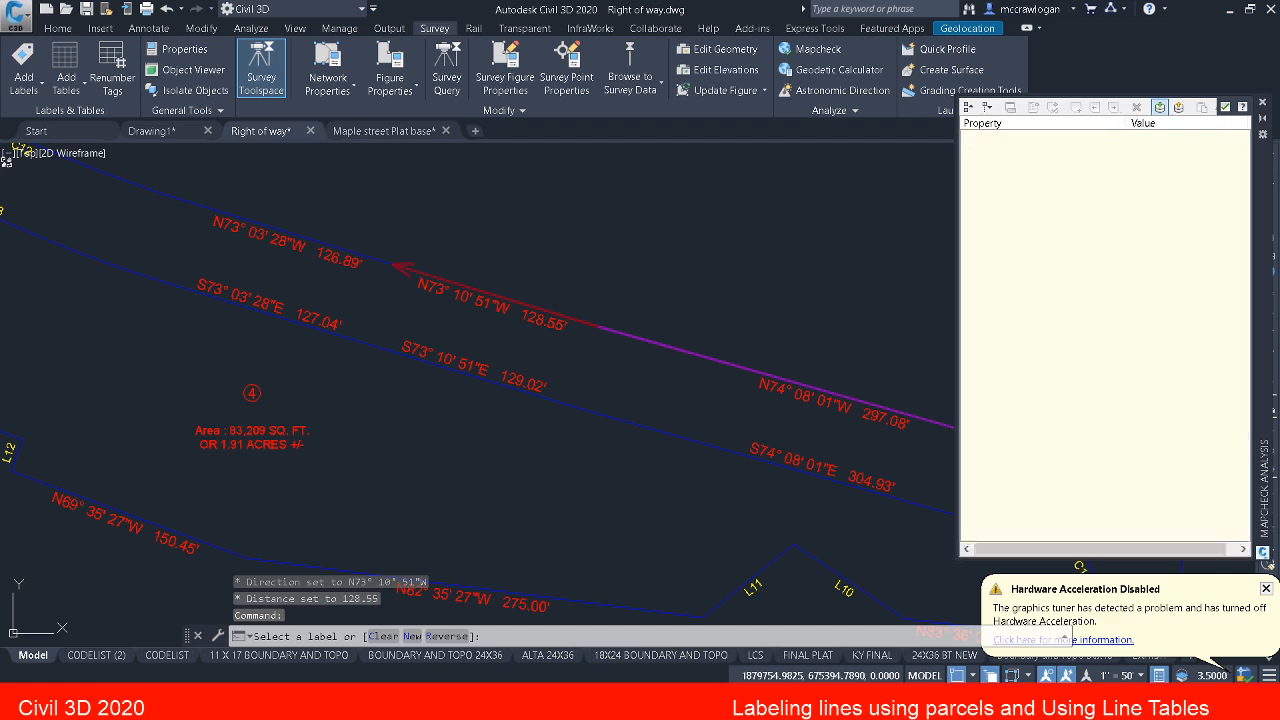
Step: Continue lot 2's mapcheck northwest by adding sides 12 and 13 from curve tag C12 and line tag L14
middle_click_drag(286, 247, 661, 412)
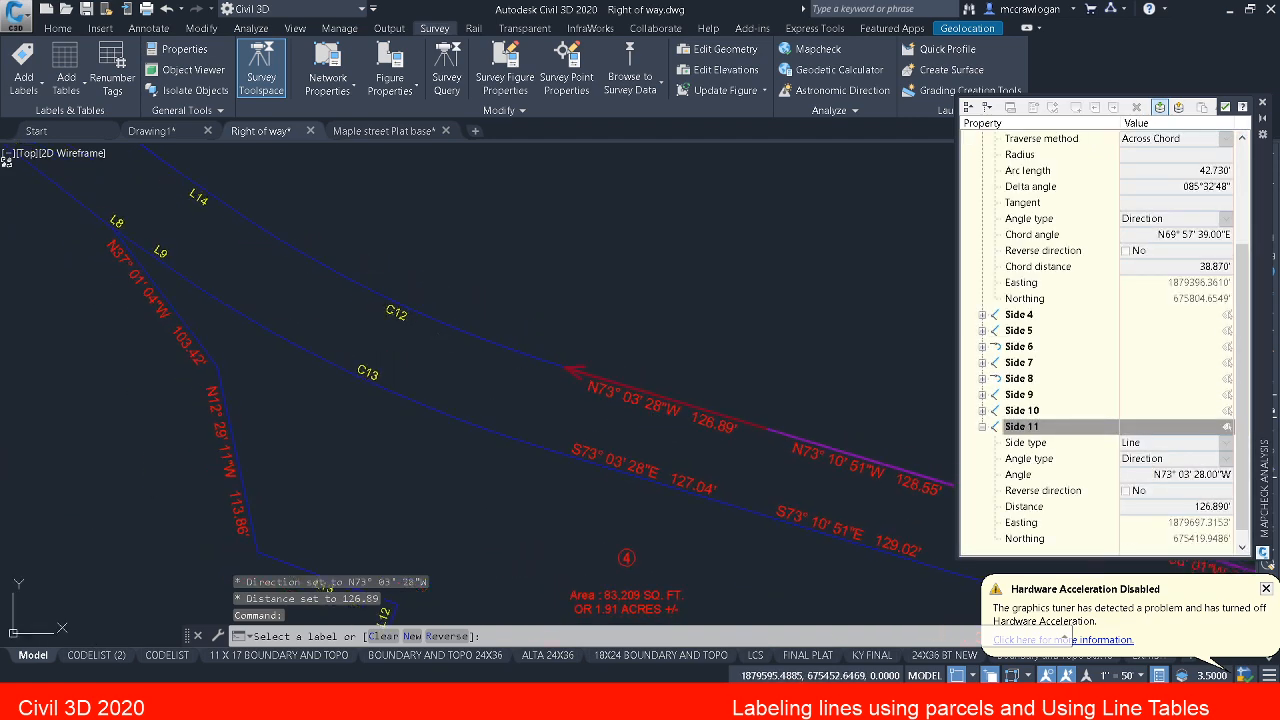
left_click(396, 313)
middle_click_drag(290, 283, 445, 381)
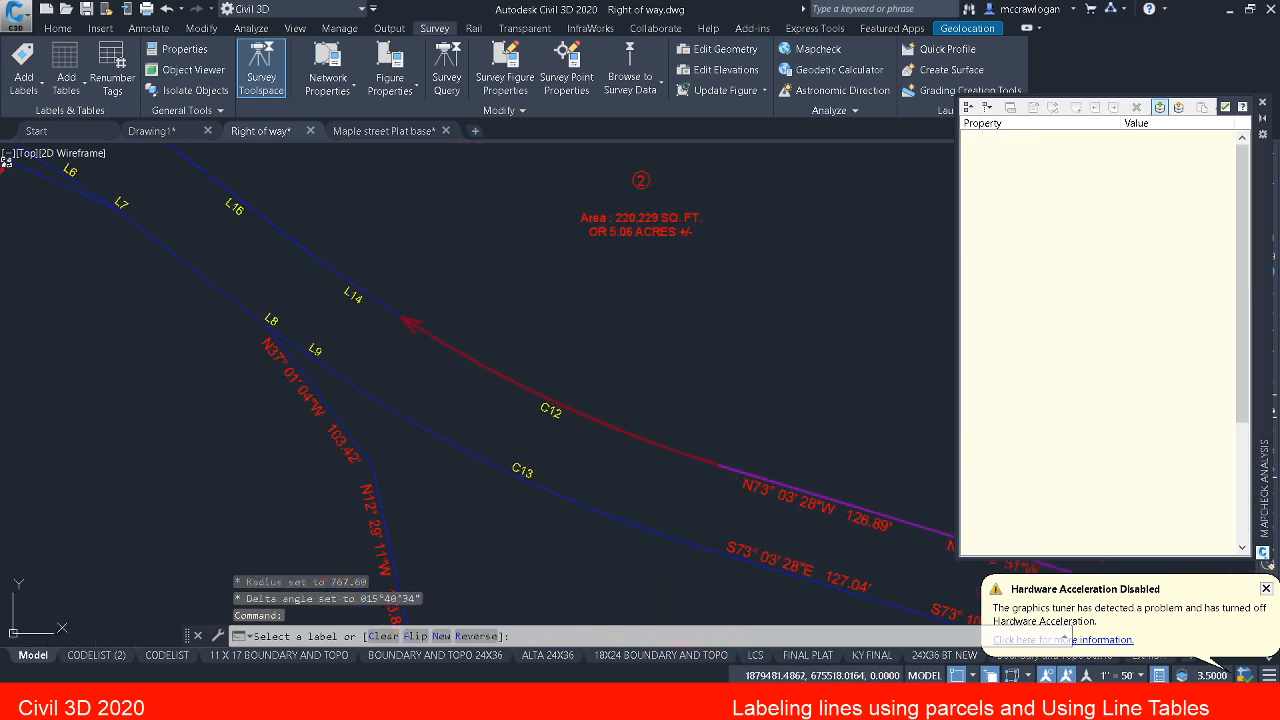
left_click(358, 301)
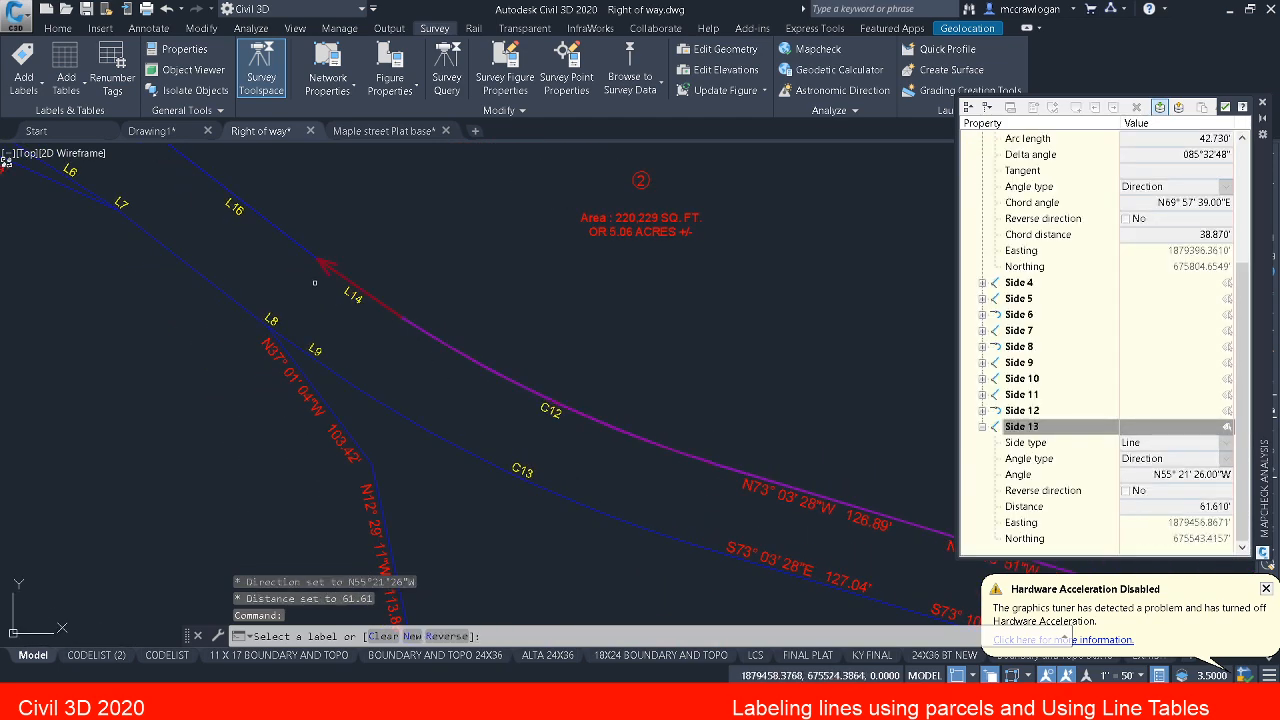
Step: Add sides 14 and 15 to lot 2's mapcheck from line tags L16 and L17, returning to the point of beginning
middle_click_drag(315, 283, 472, 349)
left_click(390, 275)
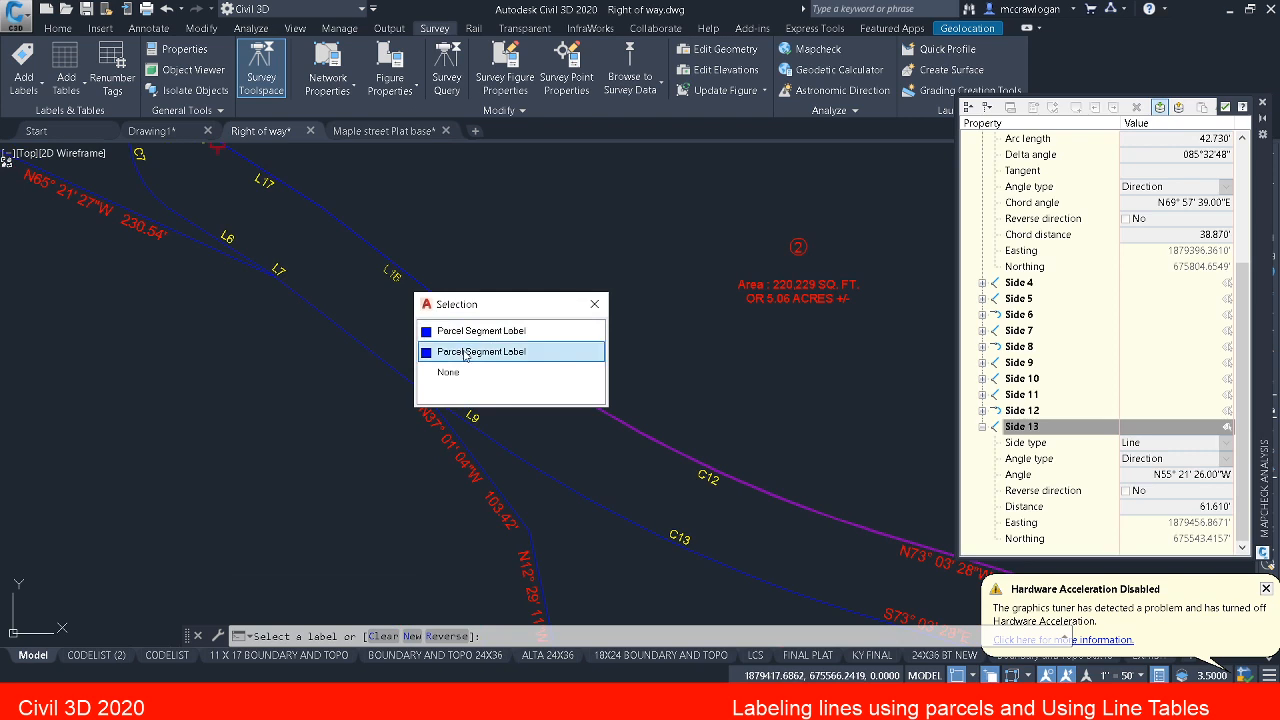
scroll(382, 273, "up", 6)
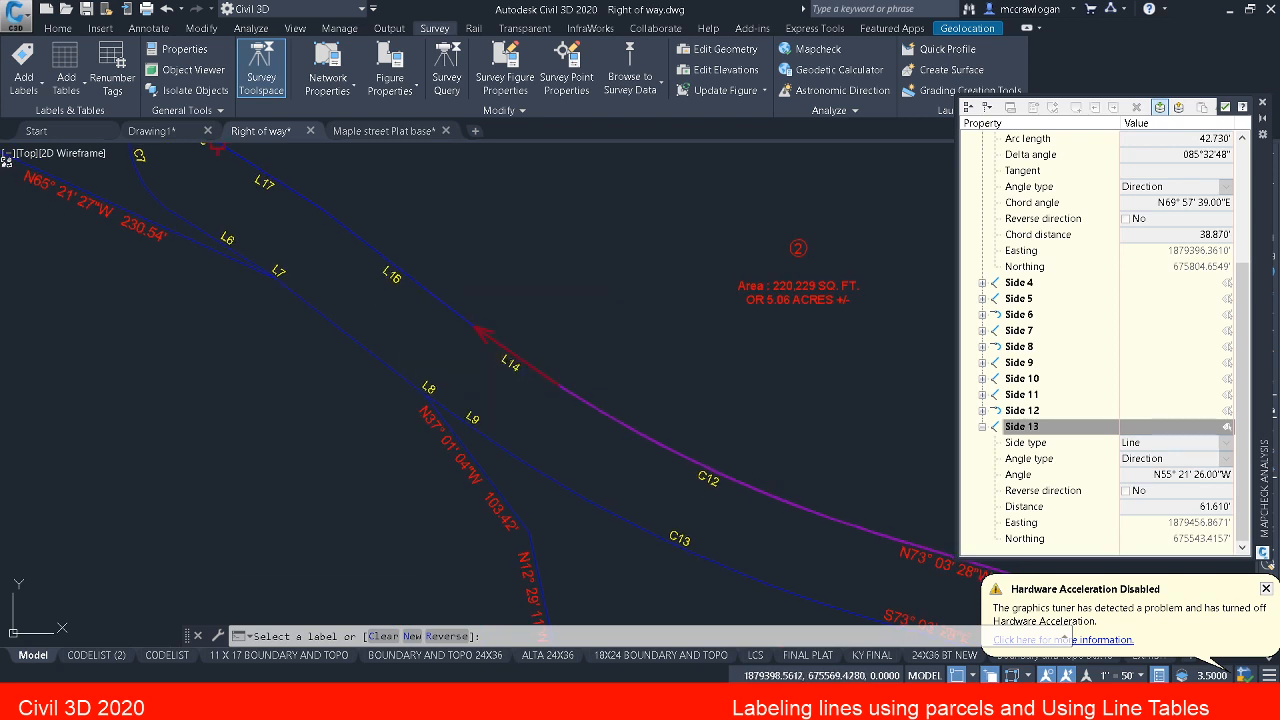
mouse_move(382, 273)
middle_mouse_down()
mouse_move(445, 345)
mouse_move(490, 330)
middle_mouse_up()
scroll(490, 330, "down", 3)
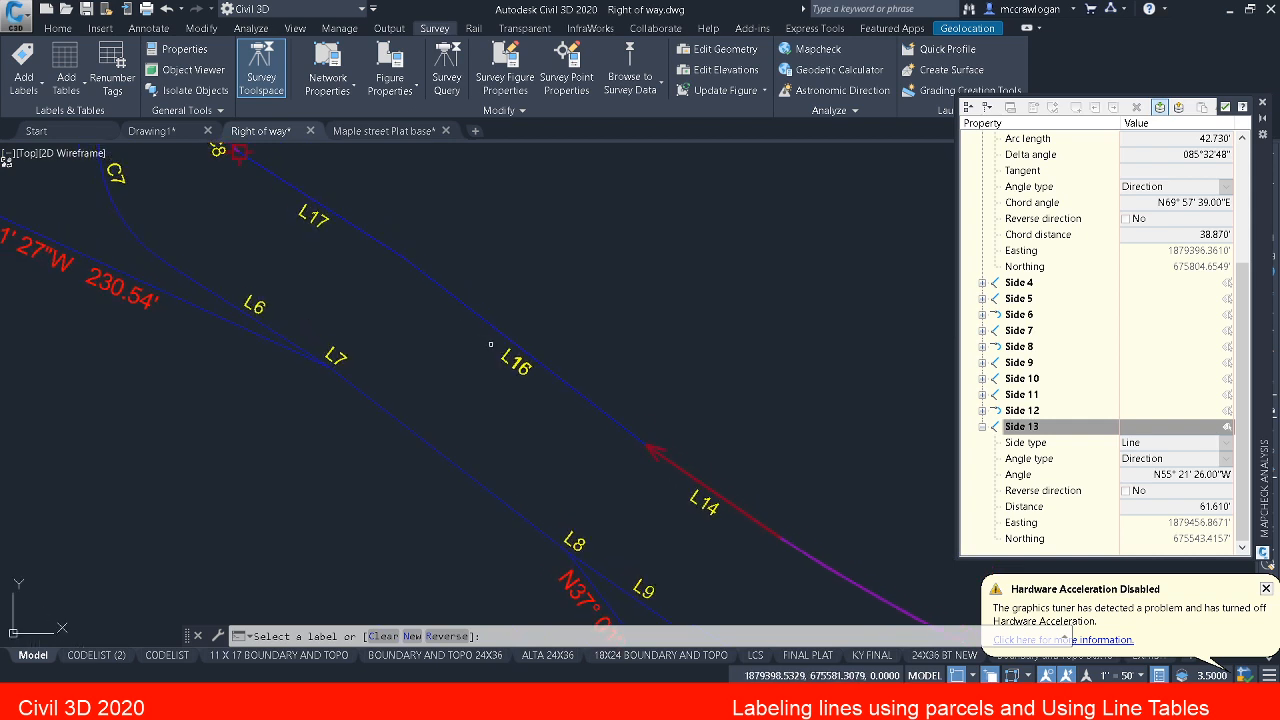
mouse_move(495, 347)
middle_mouse_down()
mouse_move(619, 428)
mouse_move(566, 377)
middle_mouse_up()
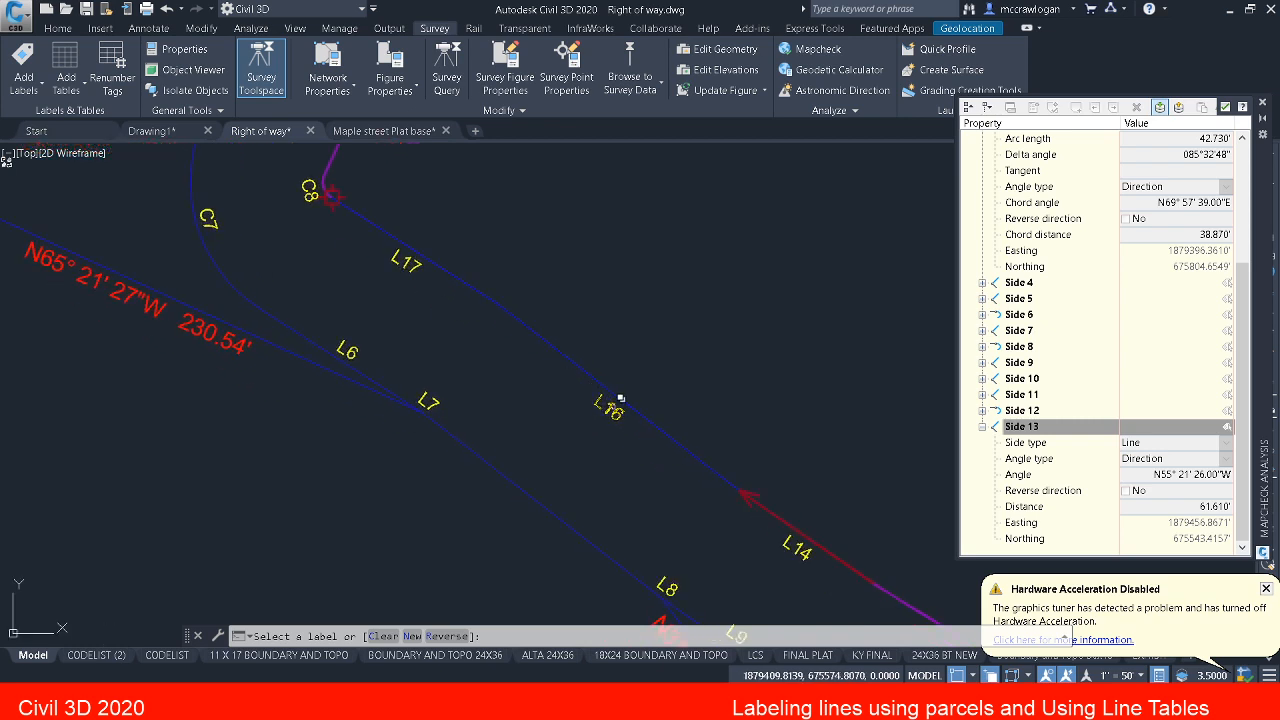
left_click(620, 398)
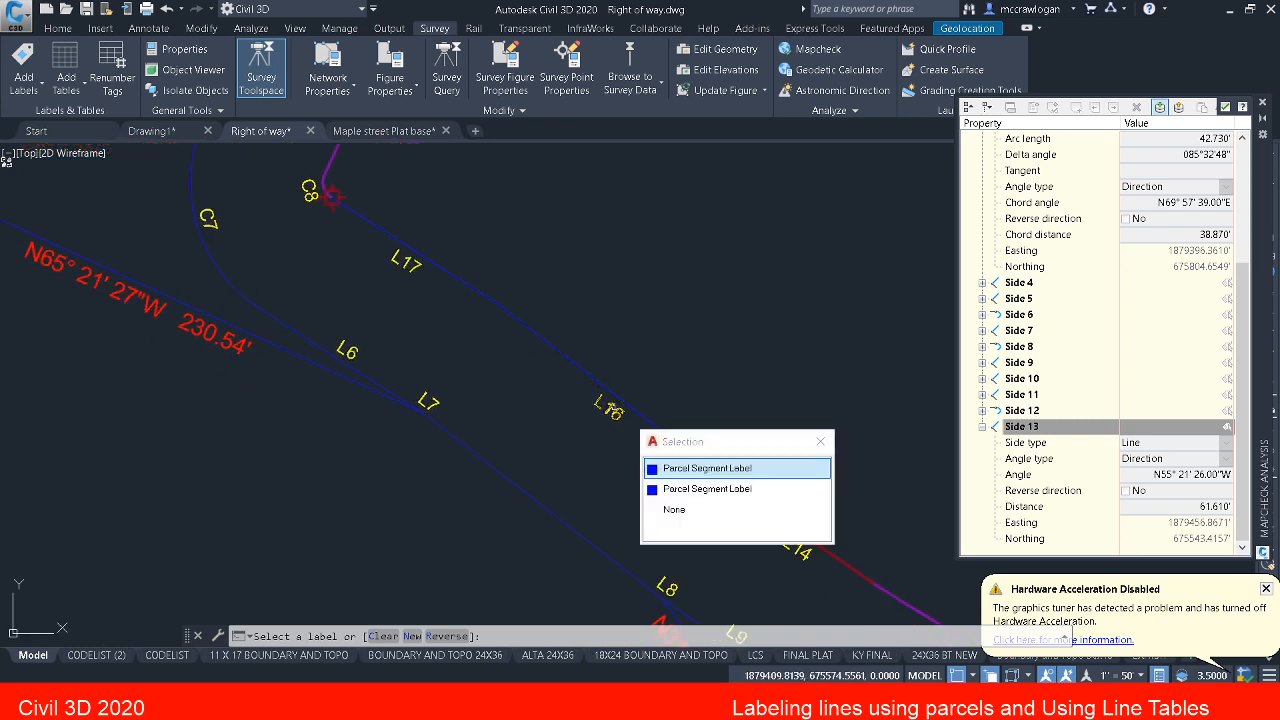
left_click(688, 470)
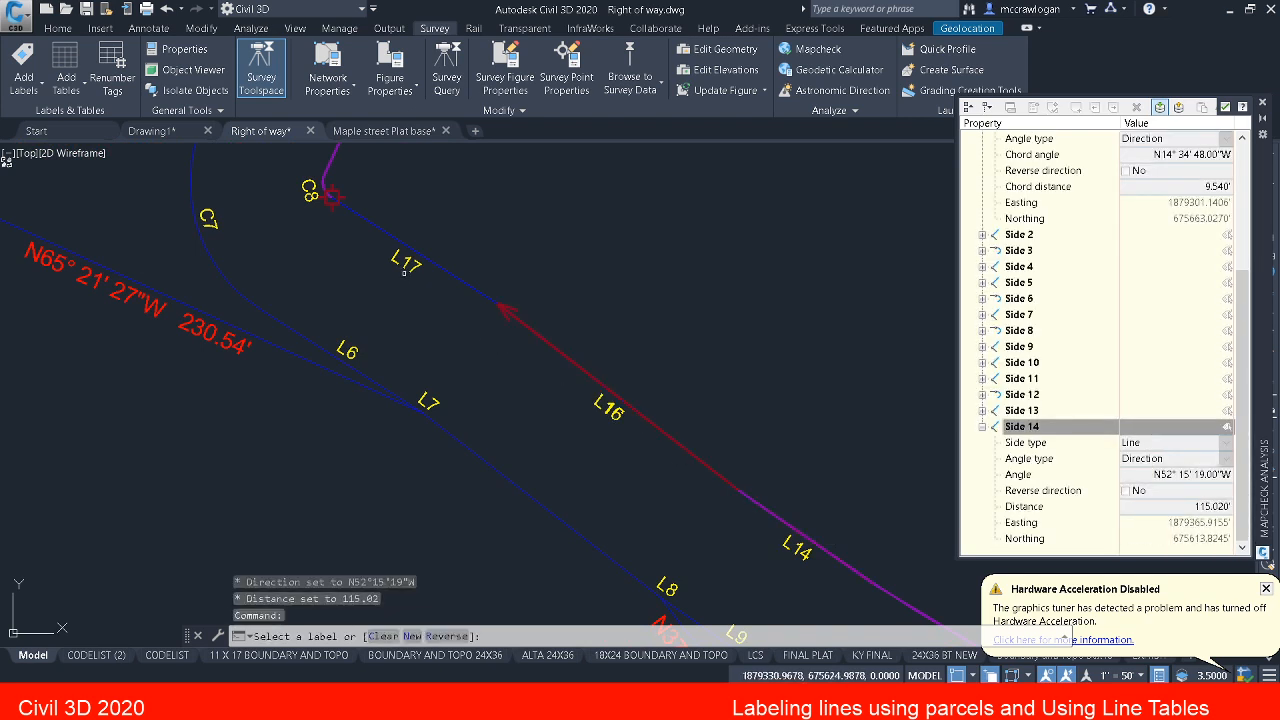
left_click(400, 263)
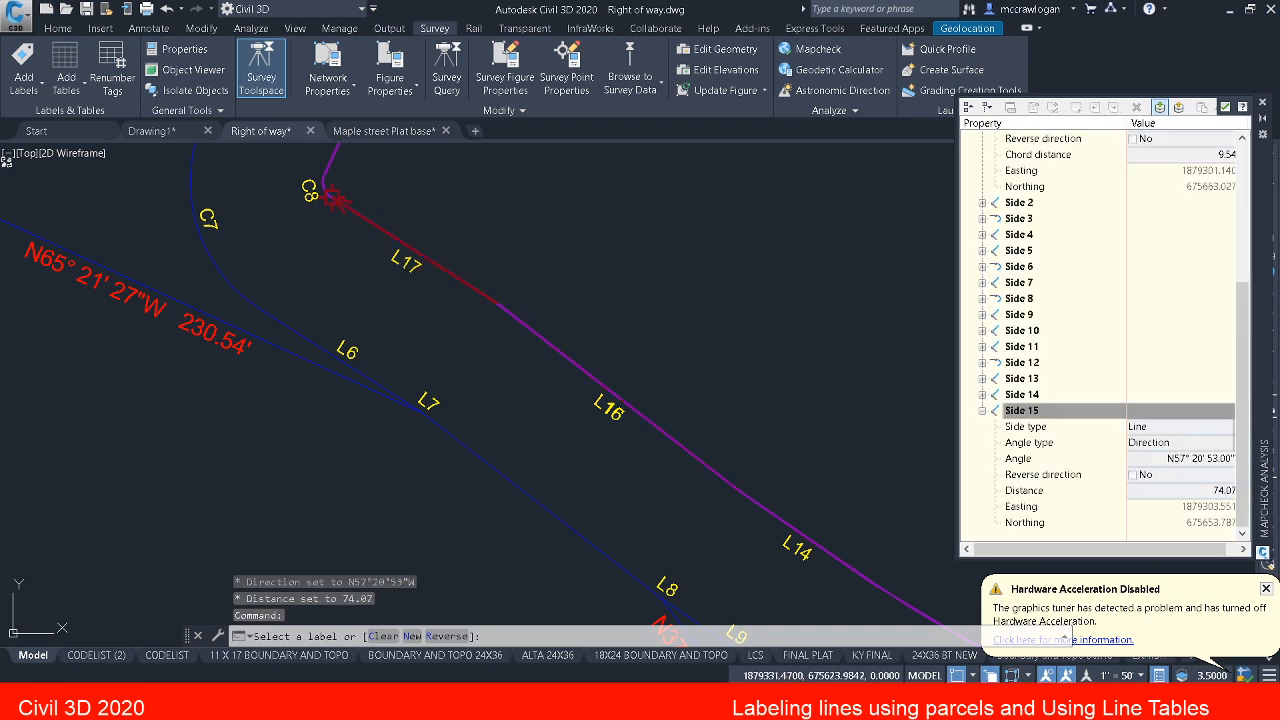
Step: End the side selection at curve C8 and display the mapcheck output with parcel 2's closure results
middle_click_drag(404, 285, 477, 389)
scroll(440, 310, "up", 3)
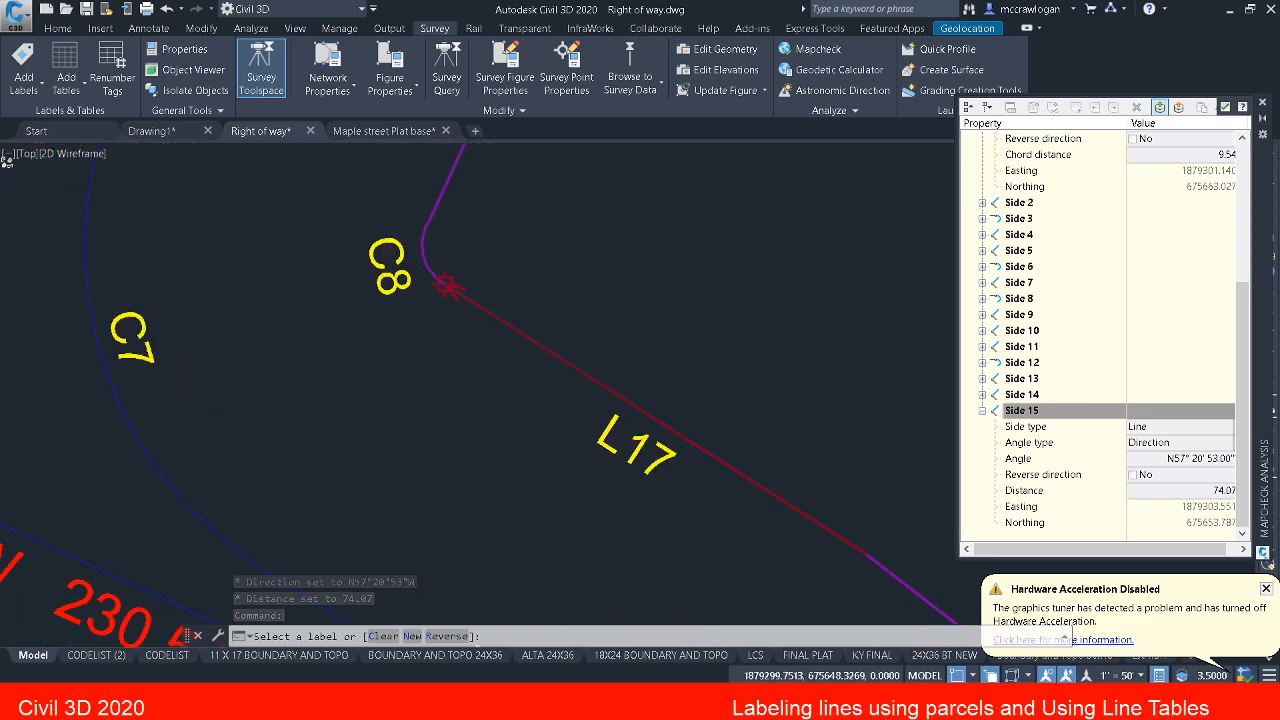
scroll(460, 280, "down", 3)
scroll(460, 280, "down", 2)
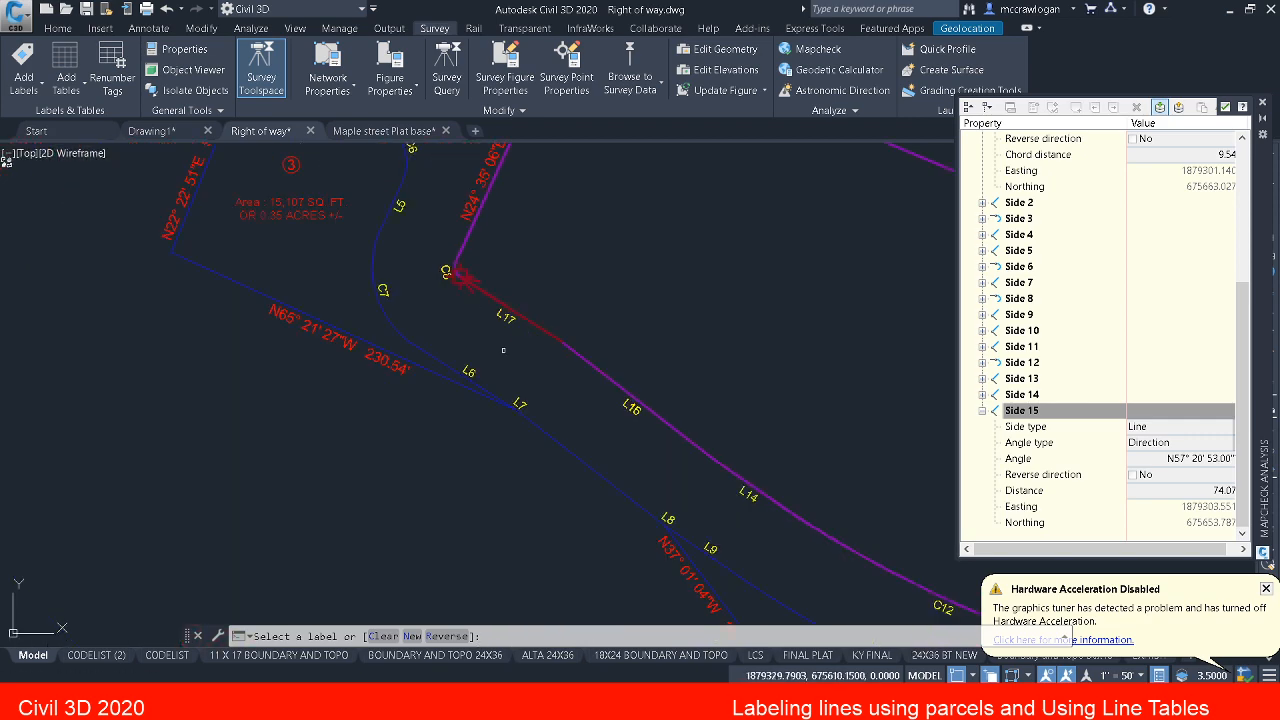
scroll(490, 310, "up", 8)
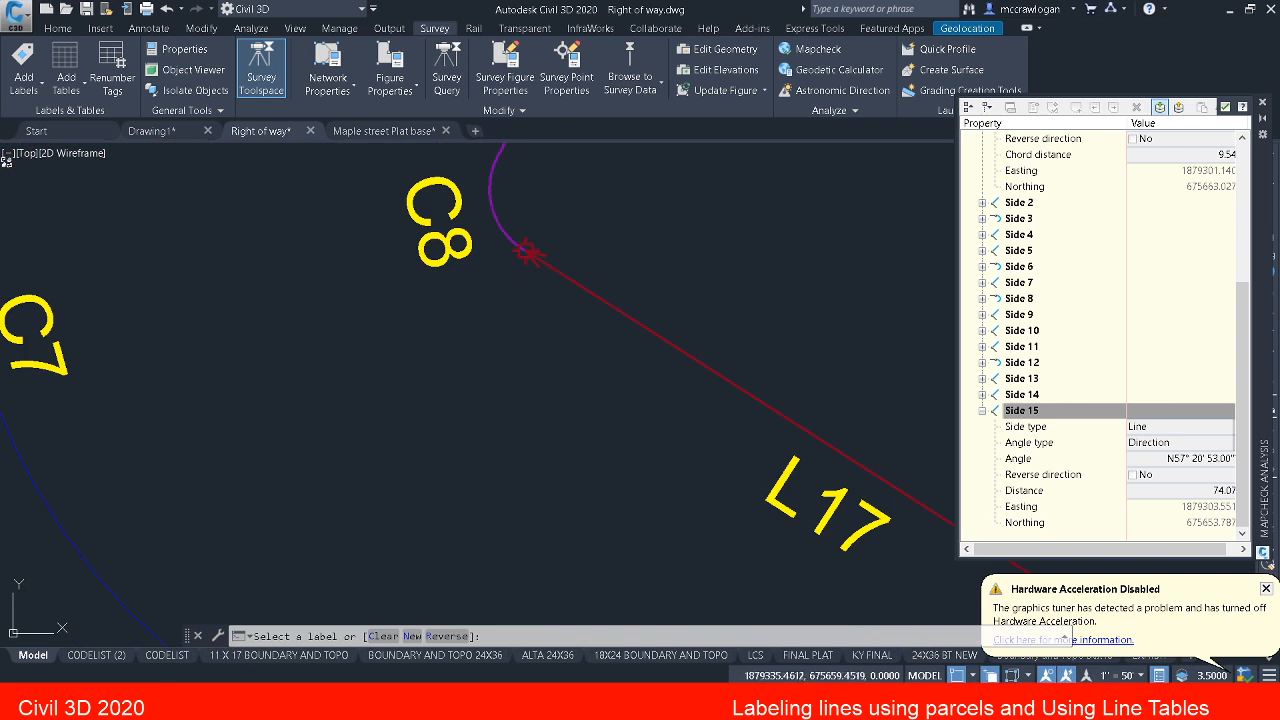
key("Escape")
left_click(1178, 108)
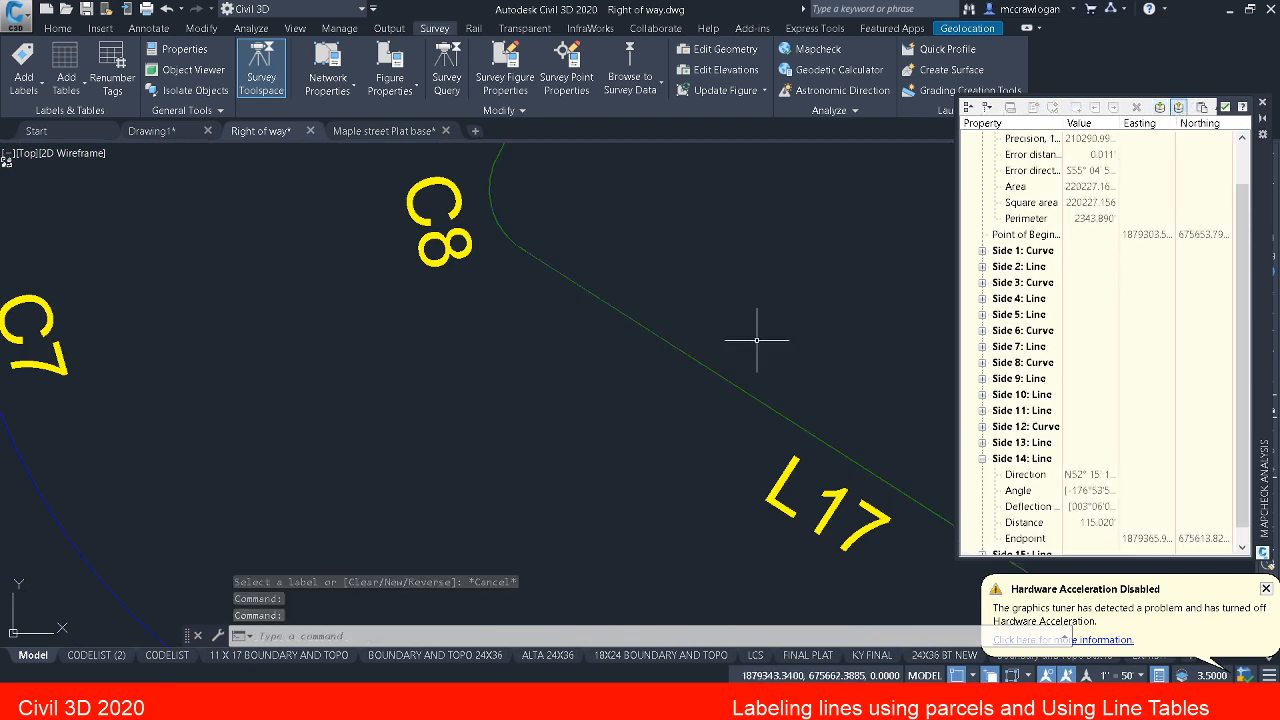
Step: Close the Mapcheck Analysis after reviewing parcel 2's boundary from L17 along L16 and L14
middle_click_drag(834, 337, 626, 263)
scroll(617, 286, "down", 3)
mouse_move(608, 397)
middle_mouse_down()
mouse_move(523, 386)
mouse_move(486, 403)
middle_mouse_up()
middle_click_drag(717, 374, 380, 405)
scroll(603, 402, "down", 4)
middle_click_drag(662, 437, 209, 446)
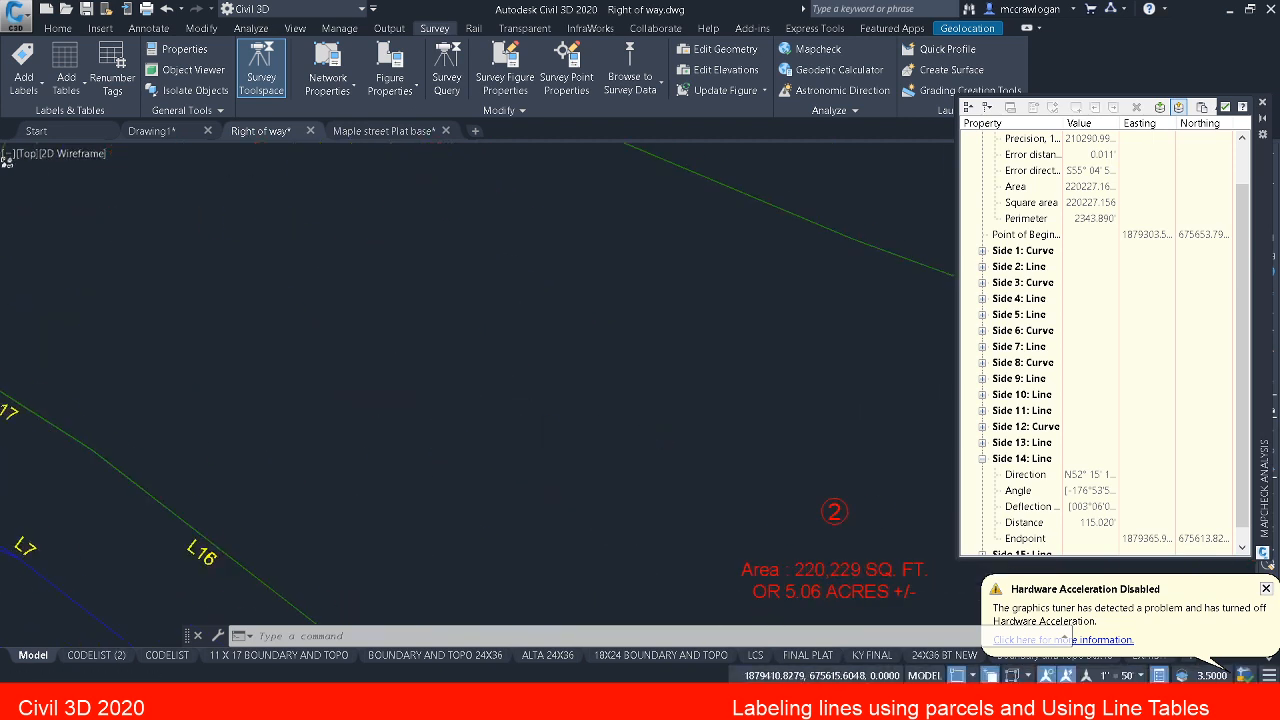
middle_click_drag(657, 485, 819, 352)
mouse_move(412, 430)
middle_mouse_down()
mouse_move(465, 400)
mouse_move(519, 264)
middle_mouse_up()
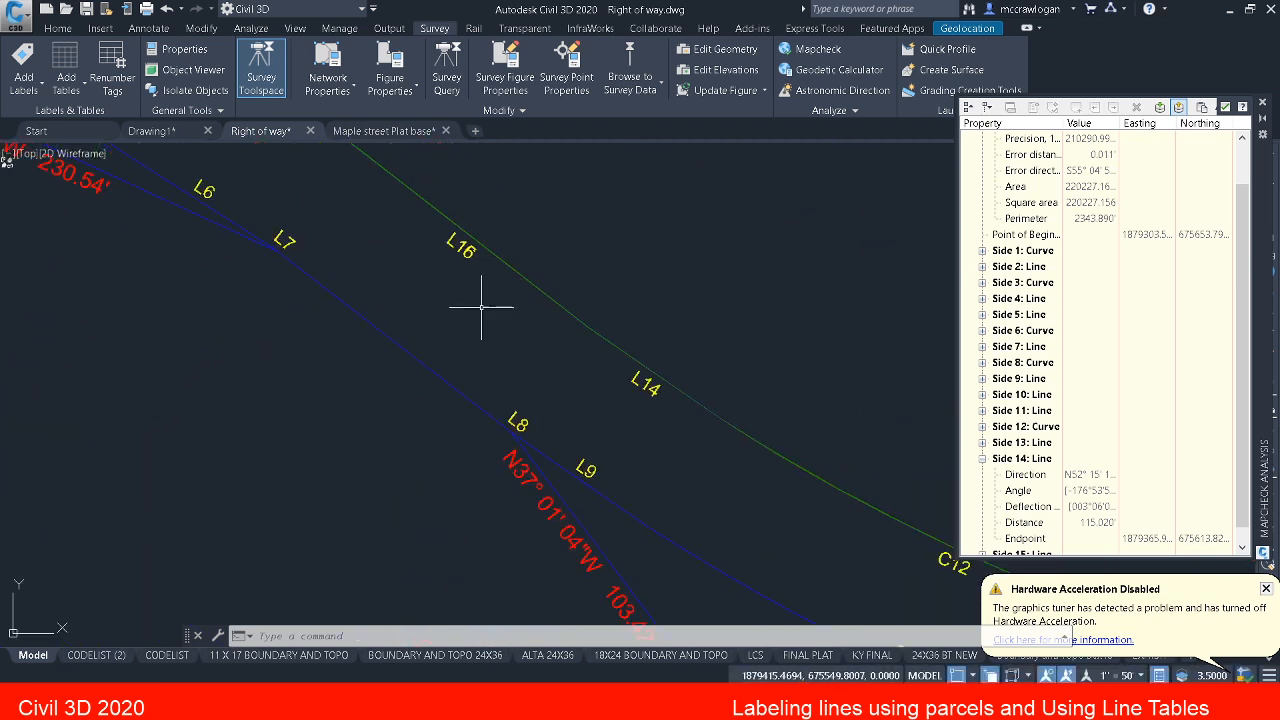
key("Escape")
key("Escape")
key("Escape")
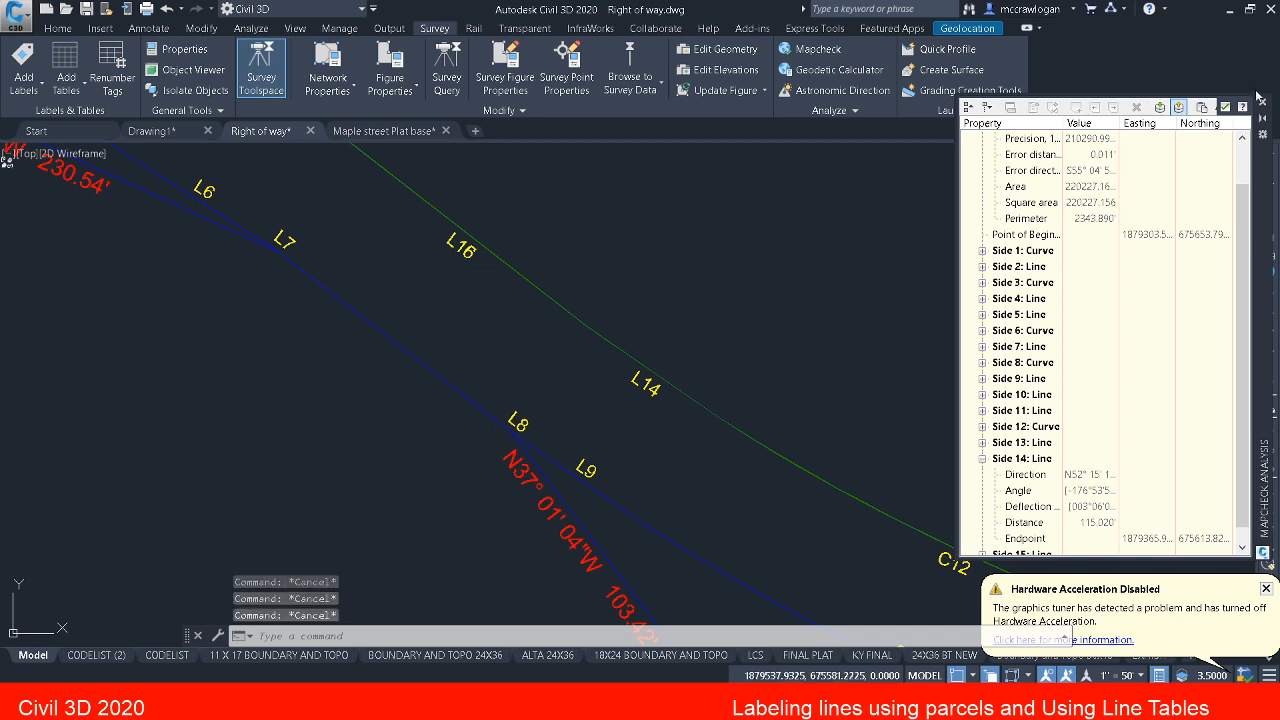
left_click(1263, 104)
Step: Pull the L15 tag hidden under L16 away from parcel 2's southwest boundary line onto a leader west of it
middle_click_drag(669, 285, 773, 419)
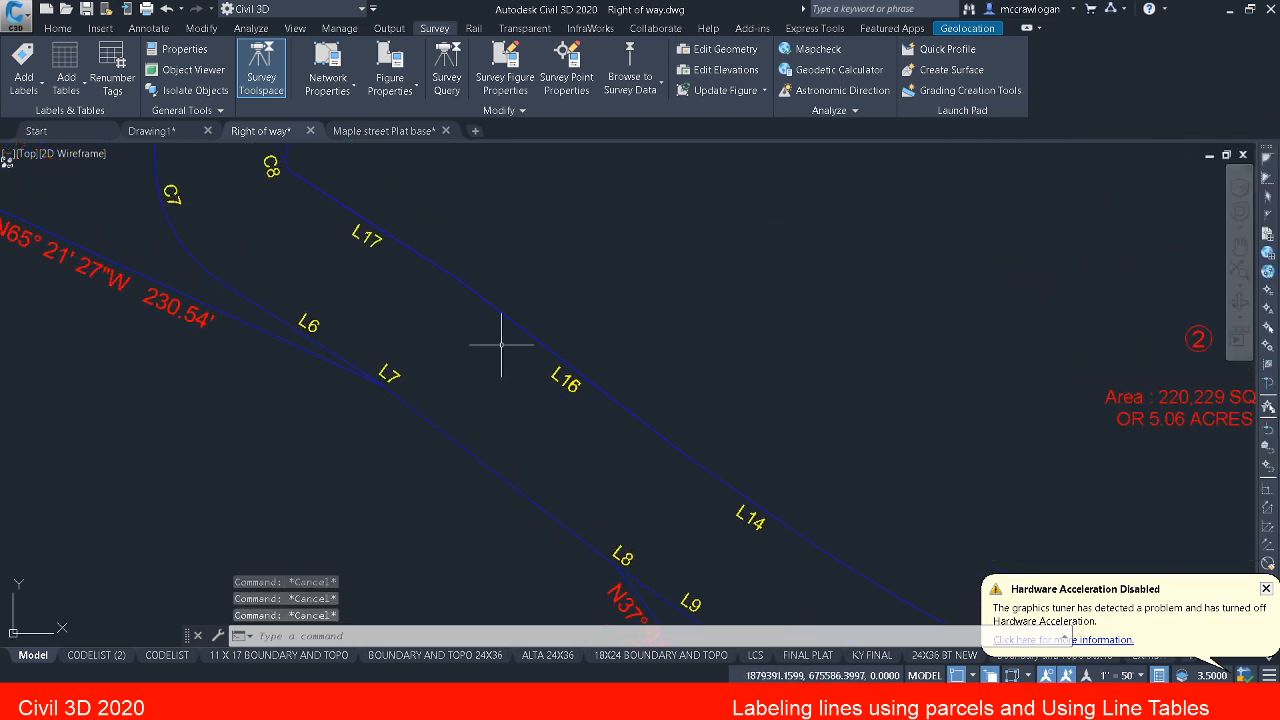
scroll(527, 353, "up", 4)
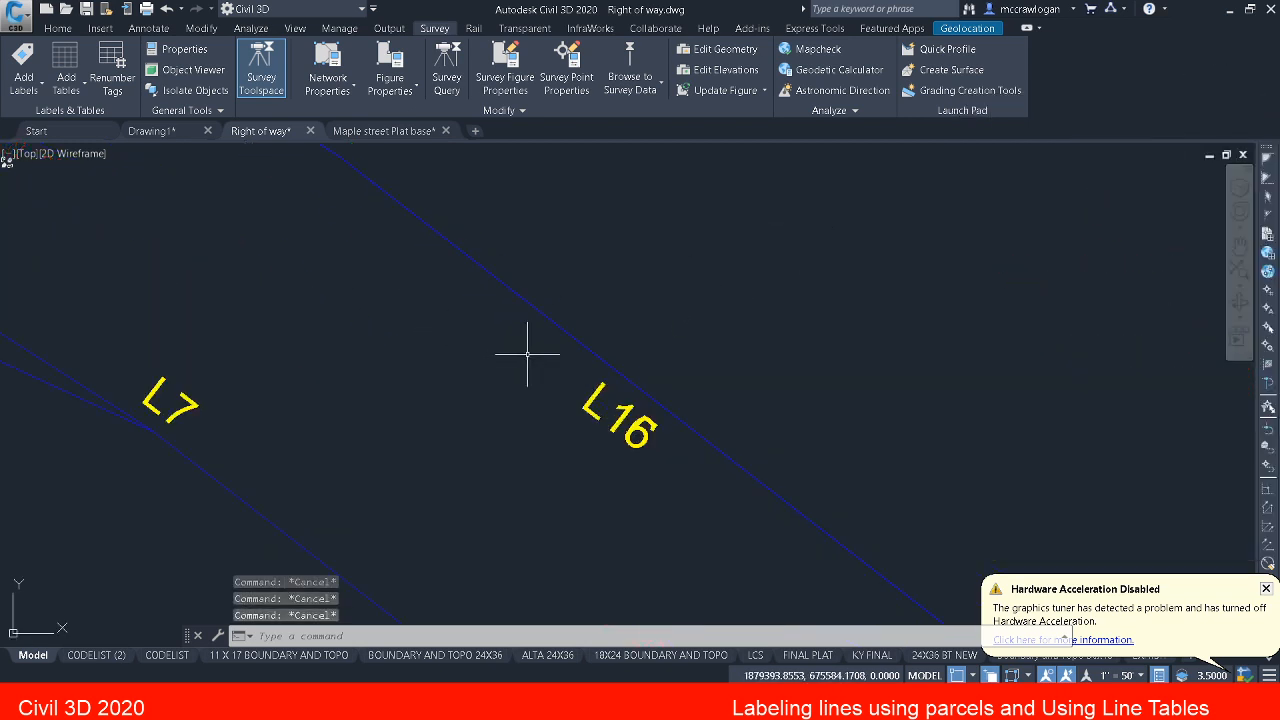
left_click(630, 406)
key("Escape")
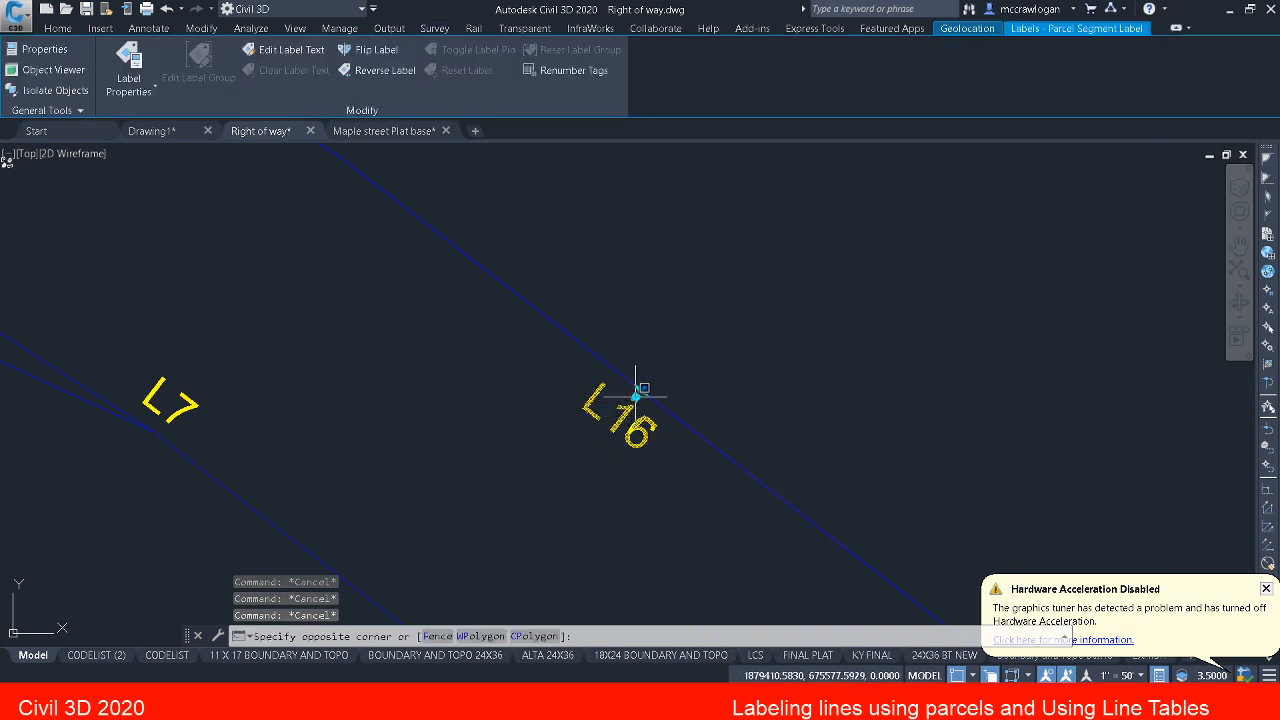
left_click(640, 390)
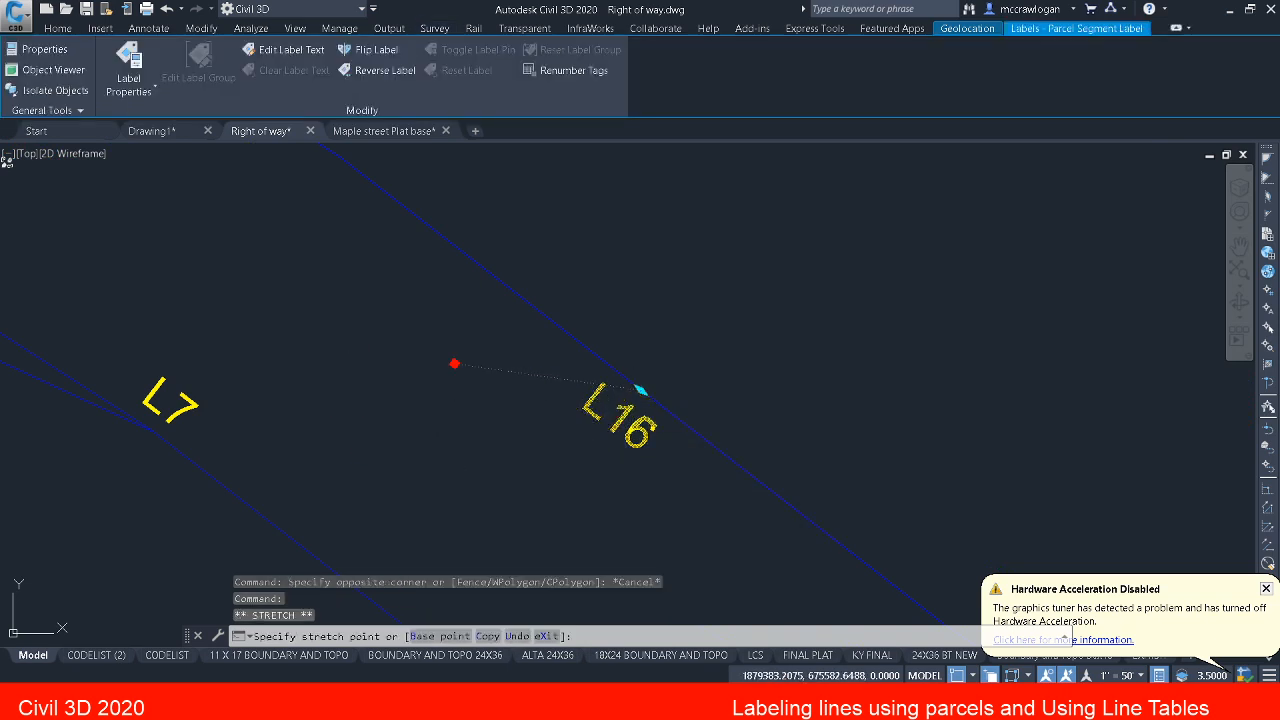
left_click(457, 363)
key("Escape")
key("Escape")
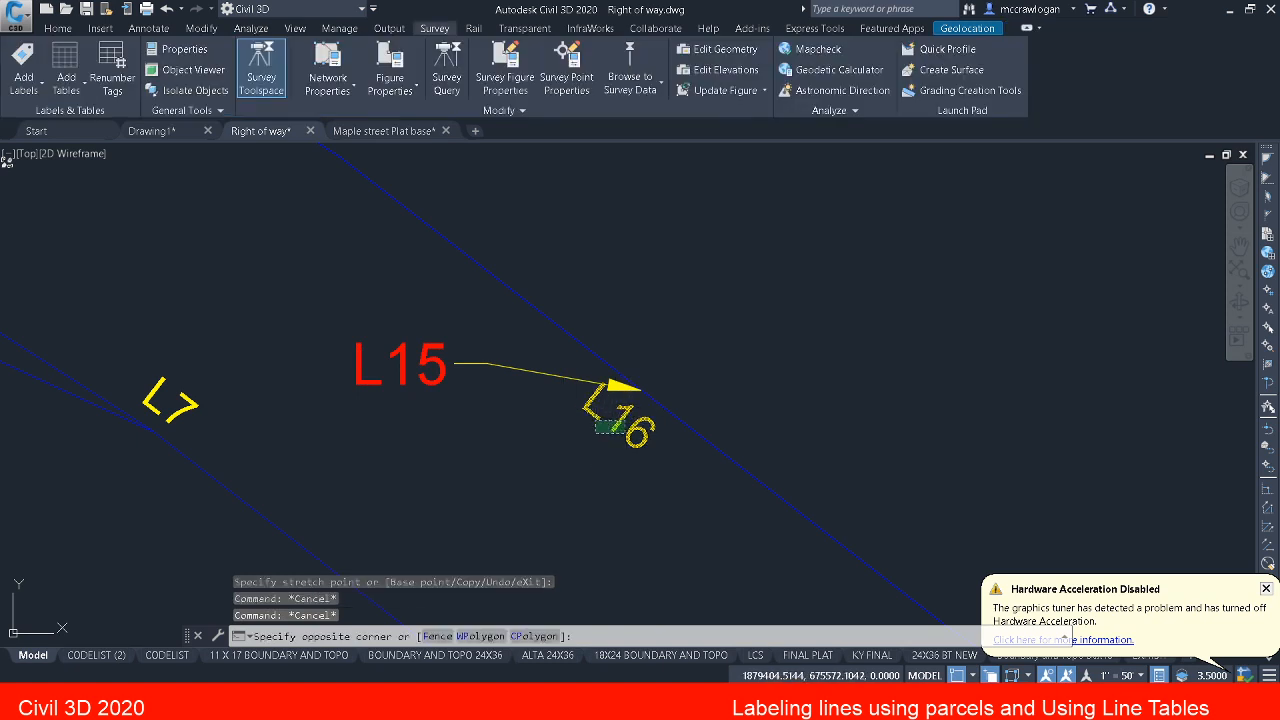
left_click(594, 437)
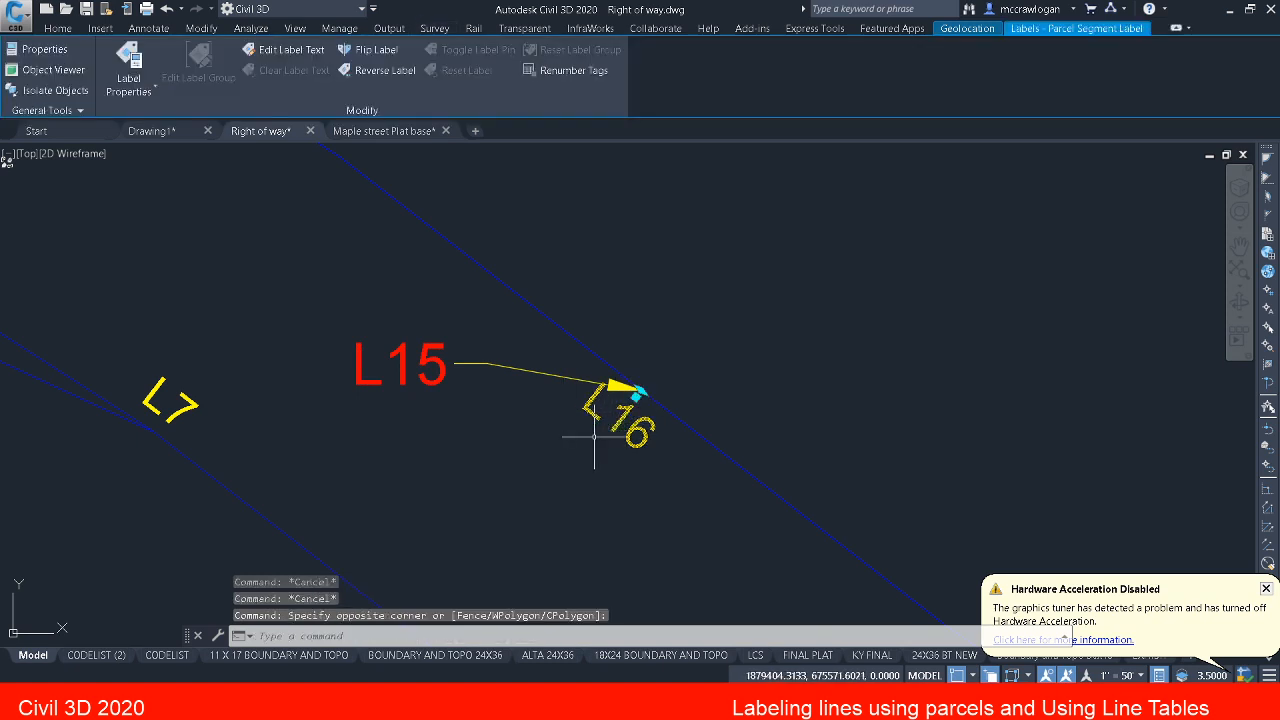
left_click(636, 390)
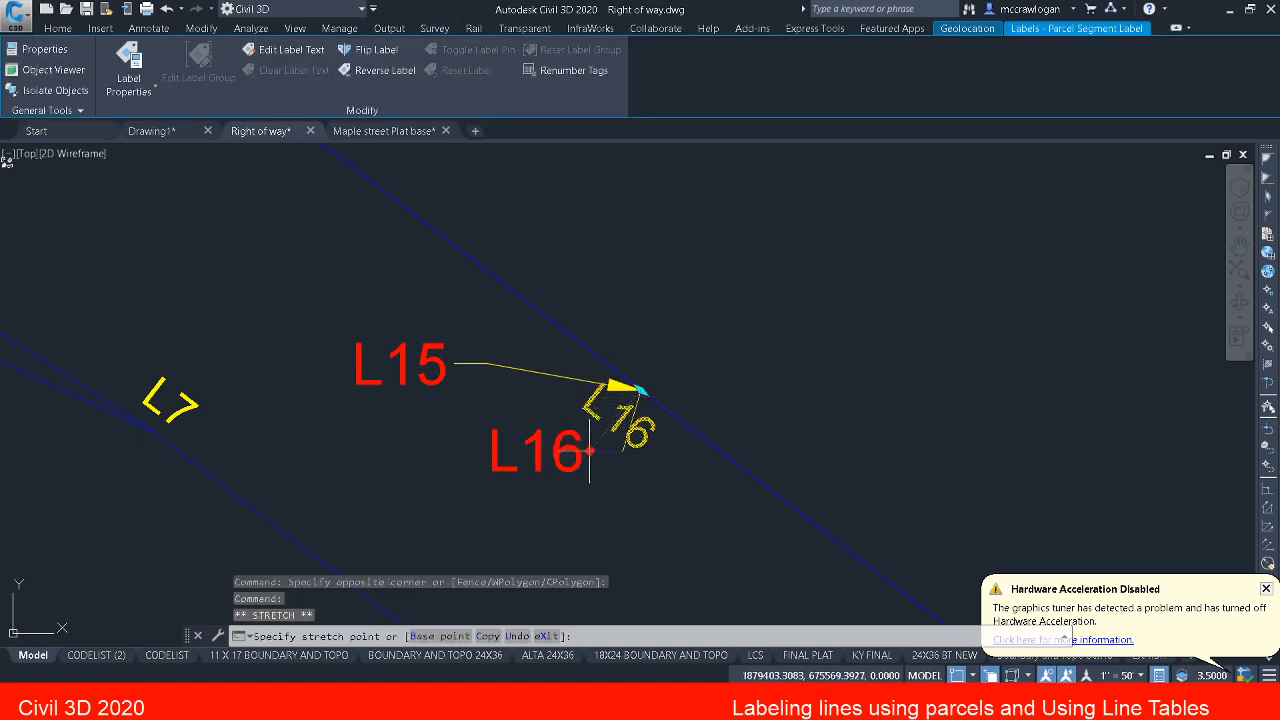
key("Escape")
key("Escape")
Step: Compare the bearings and lengths of rows L15 and L16 in the line table
mouse_move(460, 403)
middle_mouse_down()
mouse_move(503, 408)
mouse_move(533, 432)
middle_mouse_up()
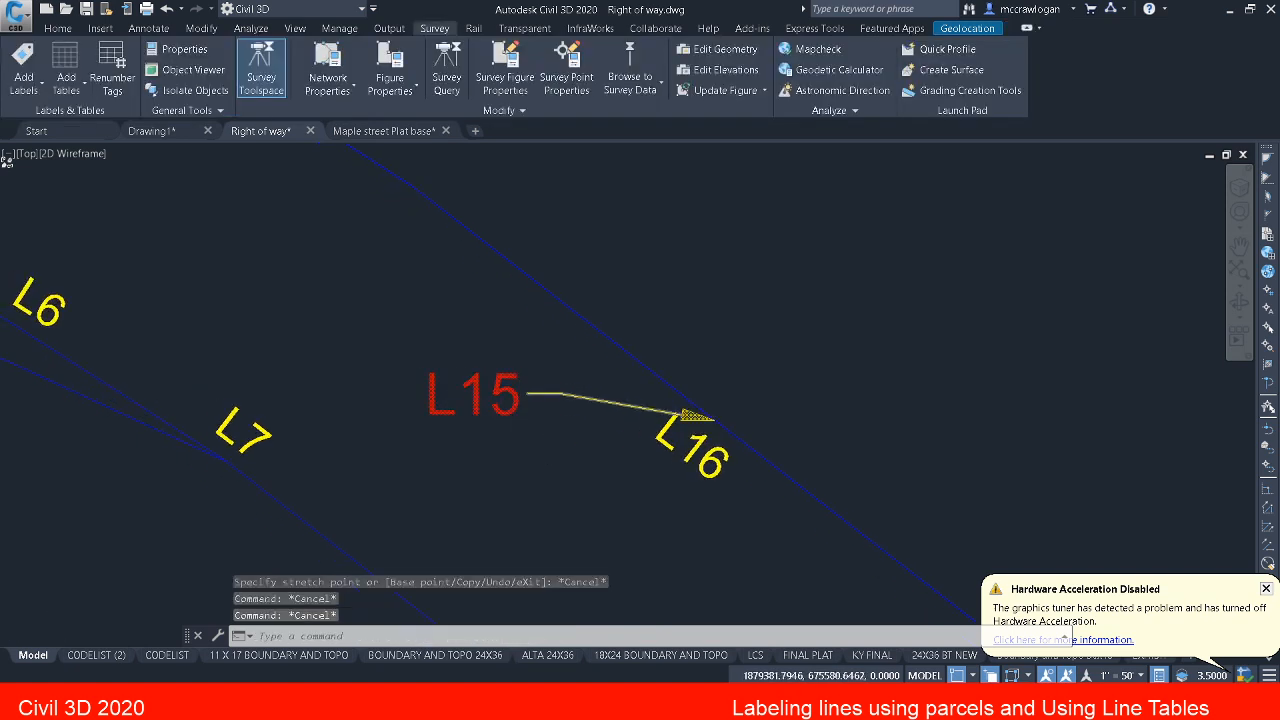
scroll(502, 401, "down", 4)
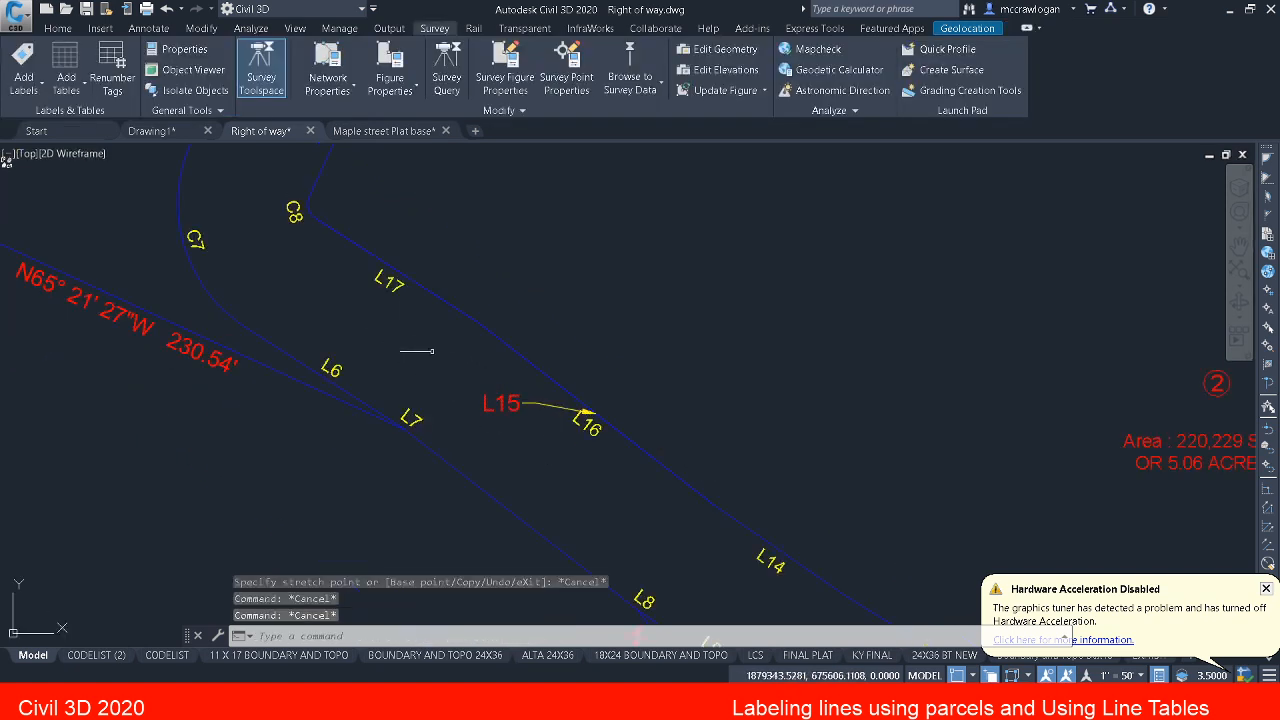
middle_click_drag(474, 380, 466, 357)
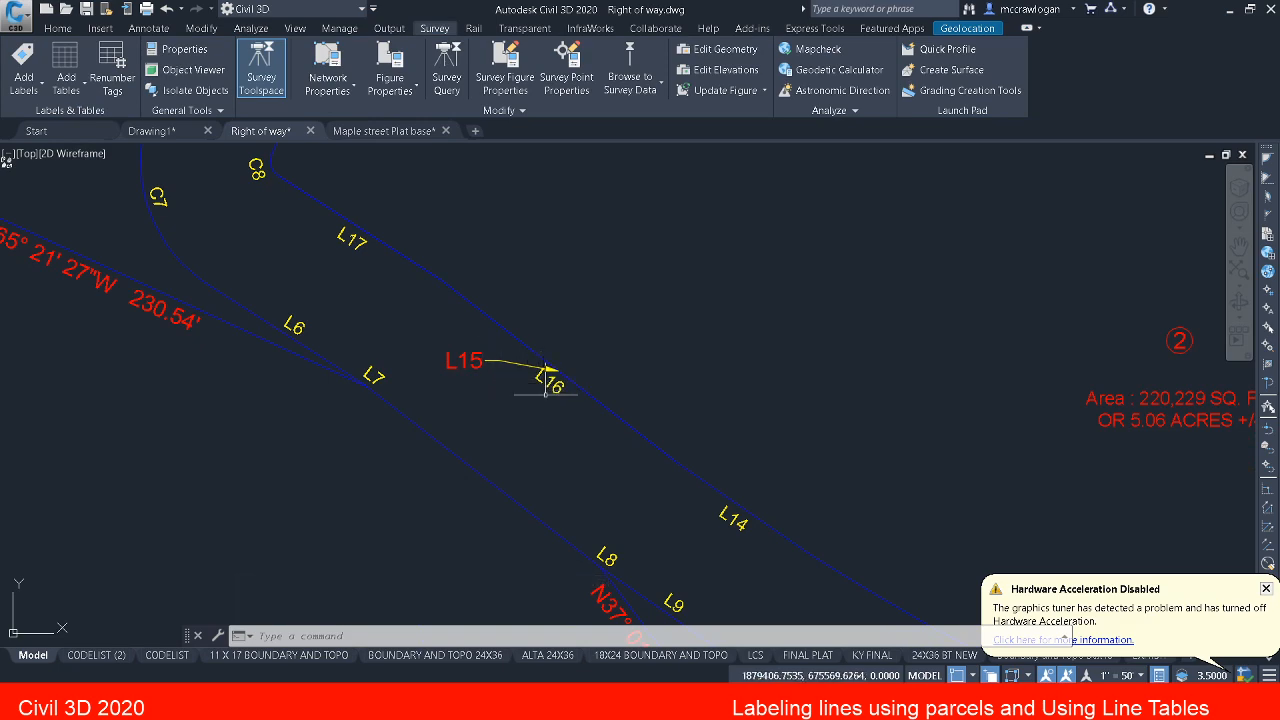
scroll(545, 385, "down", 4)
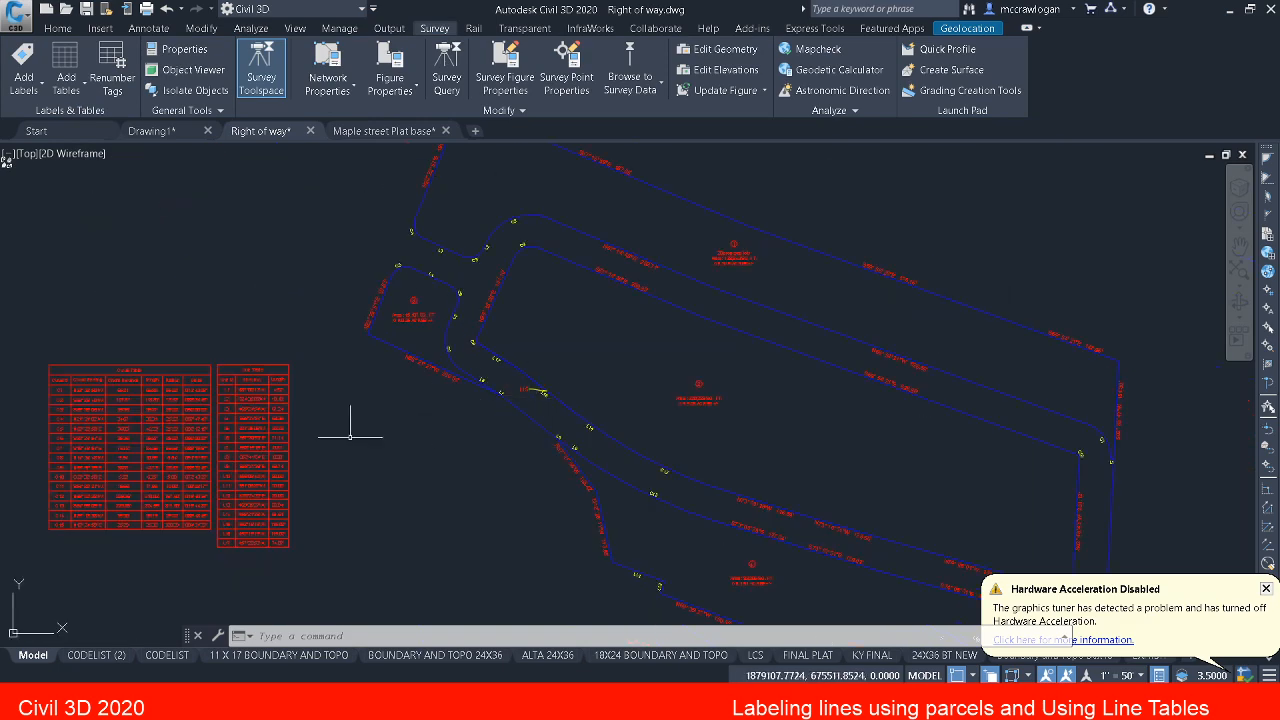
scroll(251, 486, "up", 8)
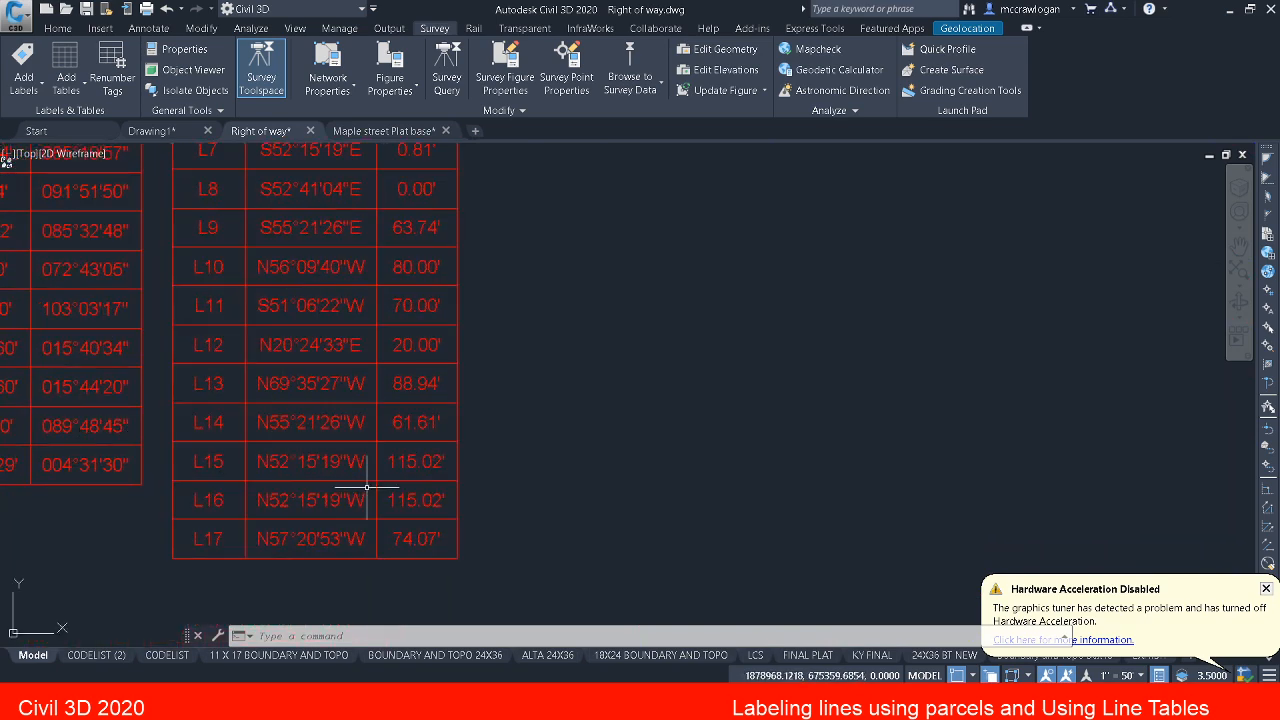
scroll(366, 489, "down", 2)
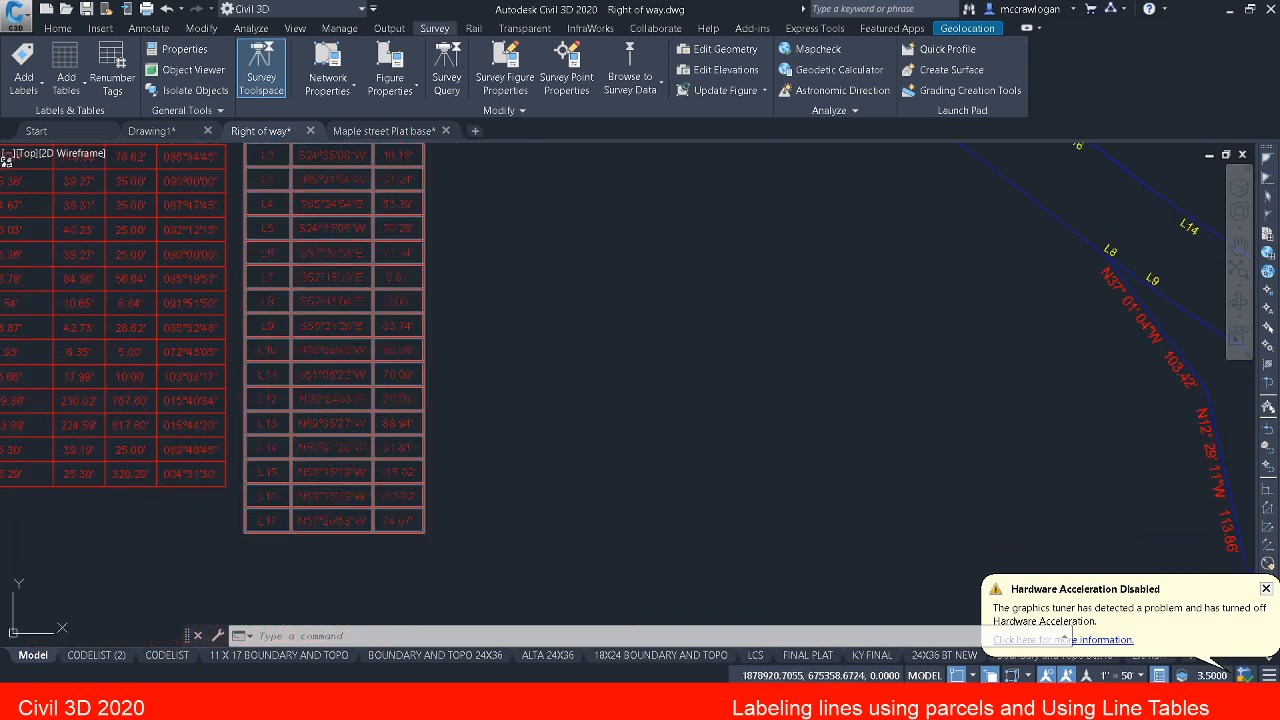
scroll(290, 485, "up", 2)
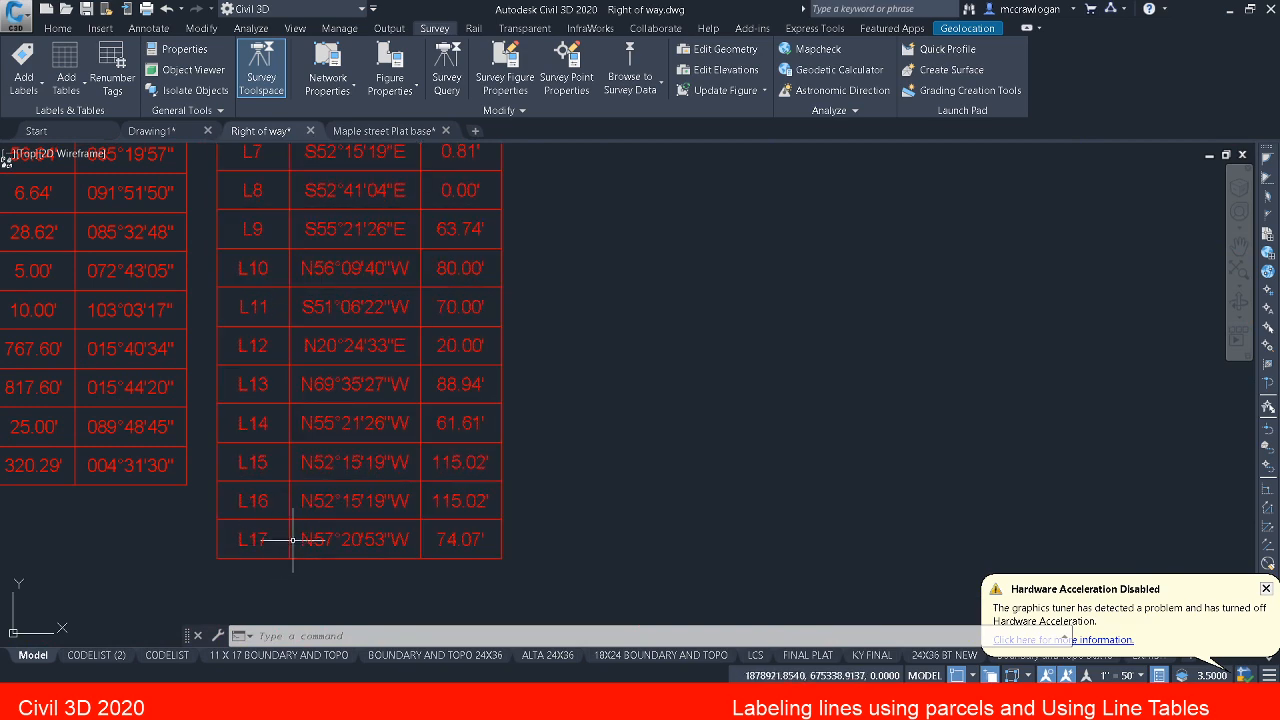
scroll(290, 510, "down", 5)
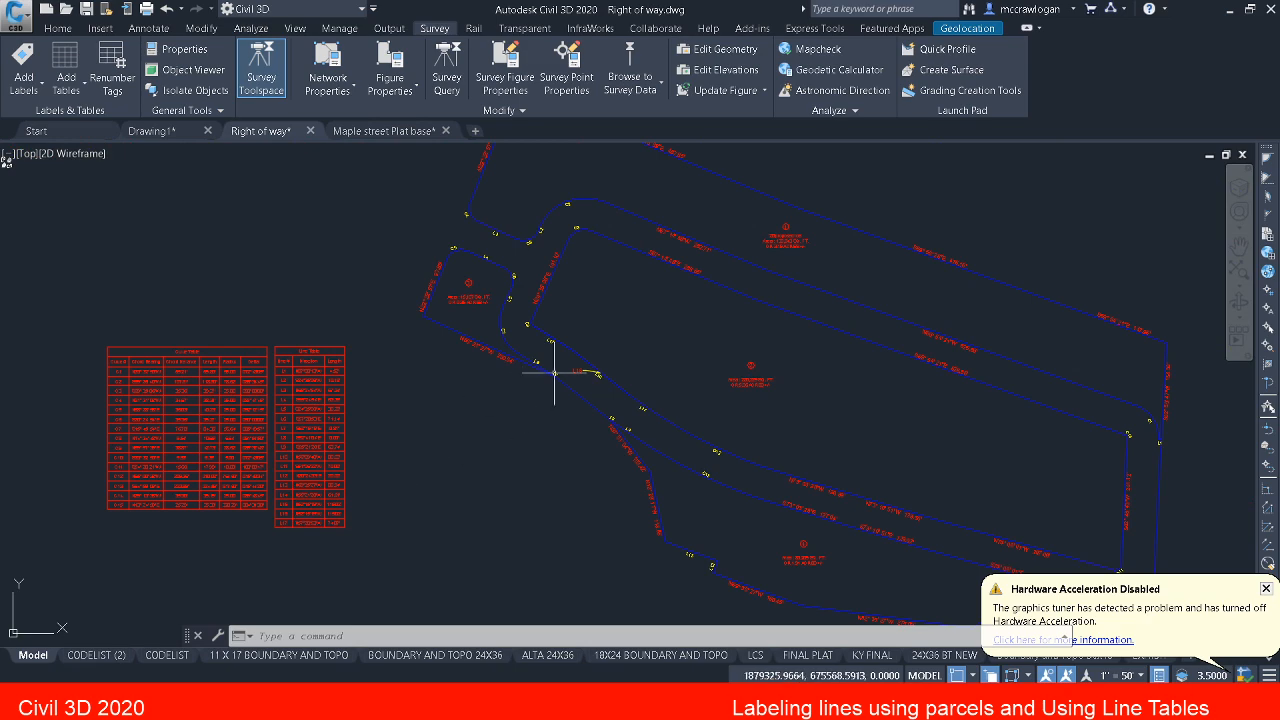
Step: Delete the duplicate L16 tag from parcel 2's southwest boundary line
scroll(567, 369, "up", 6)
key("Escape")
key("Escape")
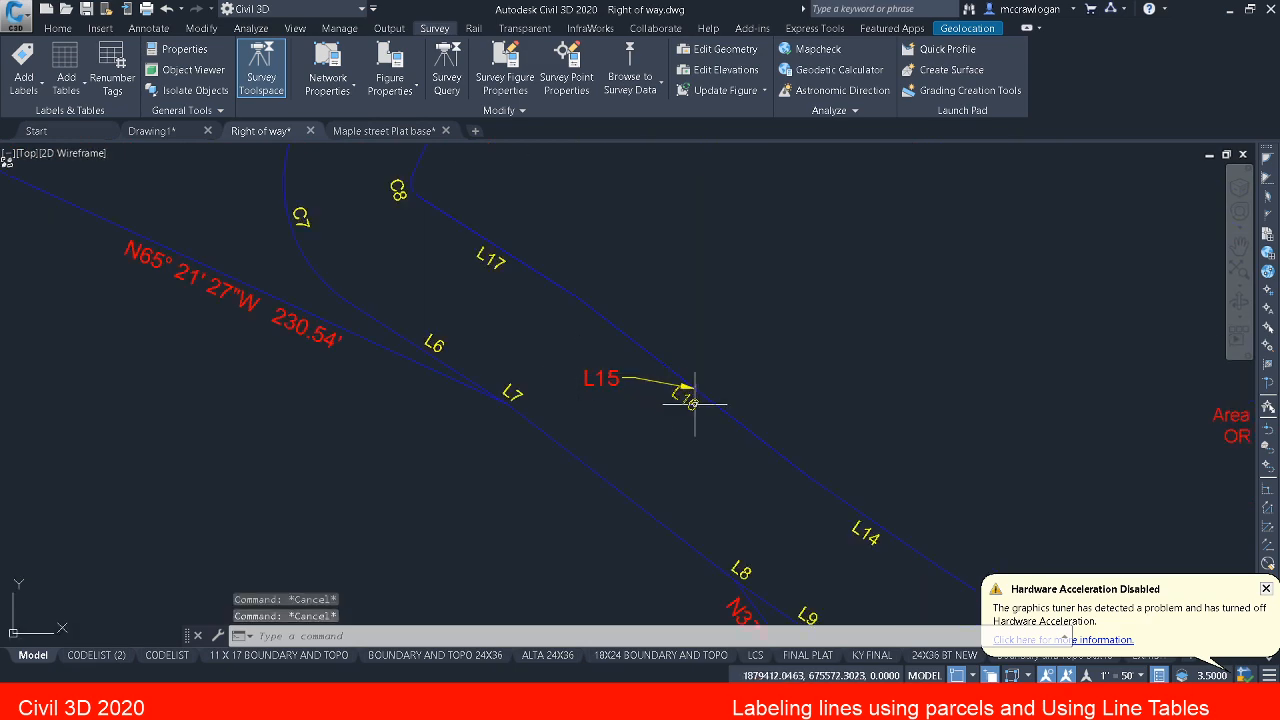
left_click(692, 404)
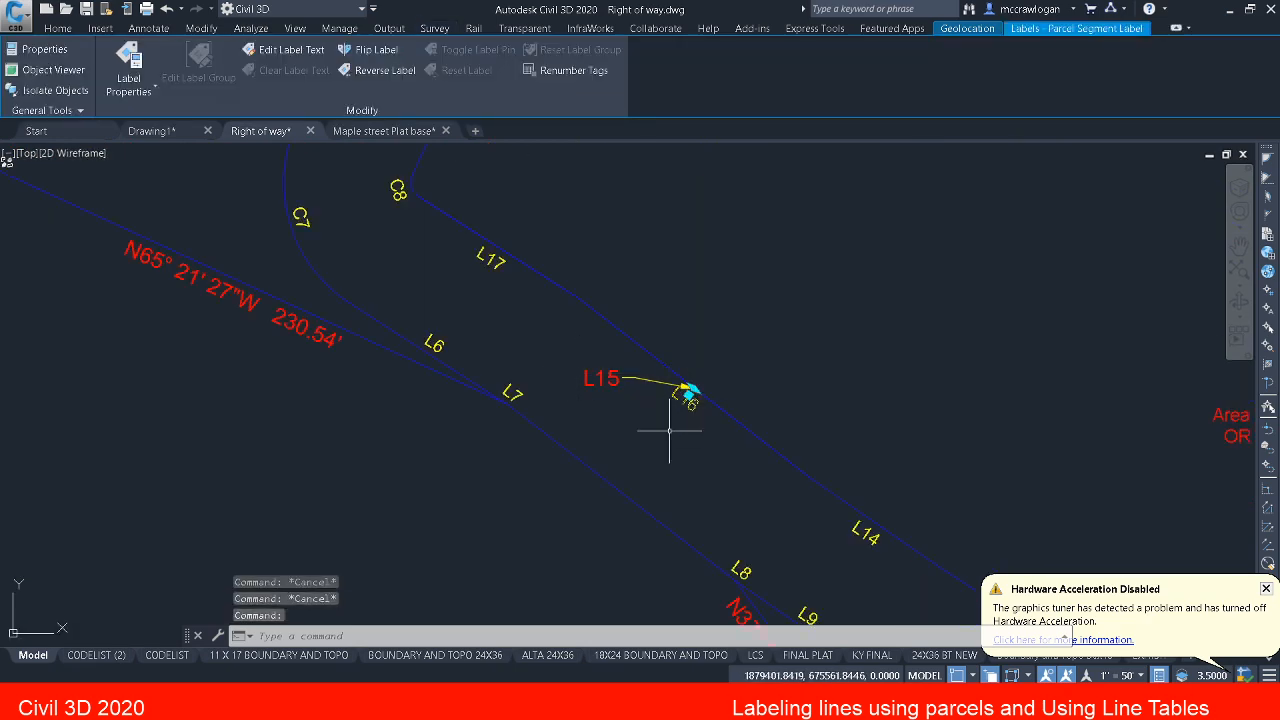
key("Delete")
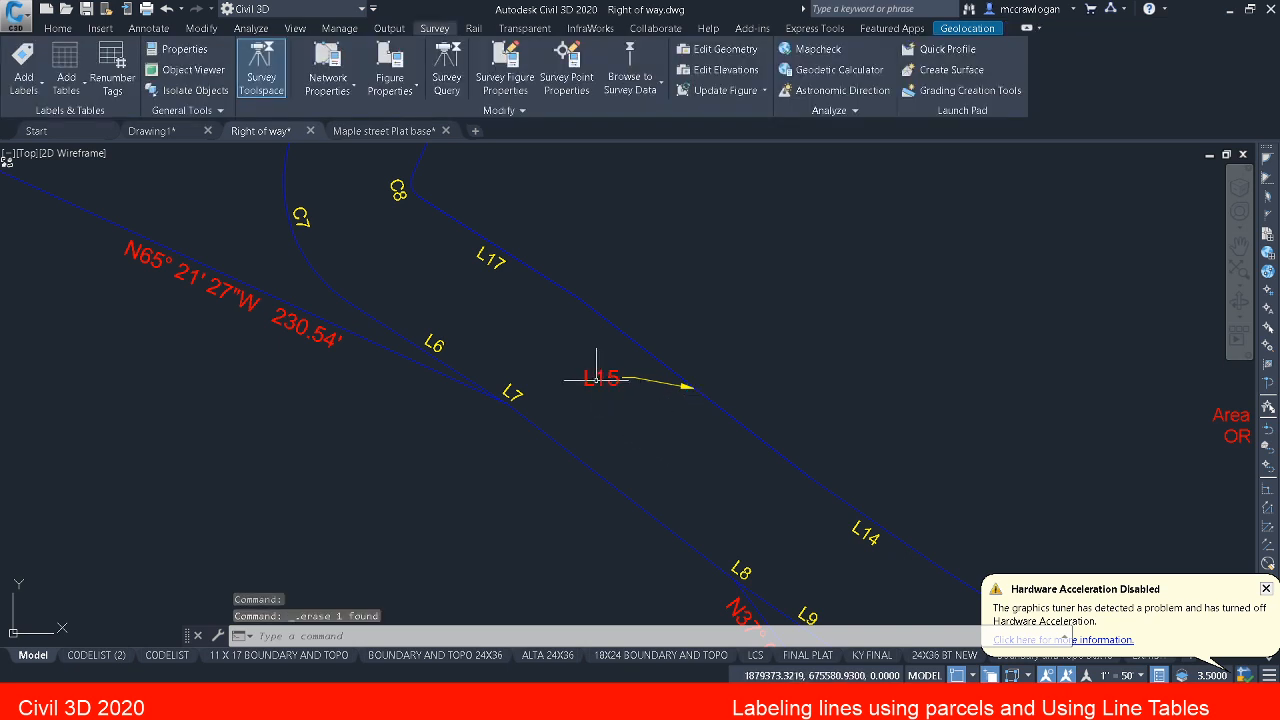
Step: Reset the L15 tag from its leader back to its original position along the boundary line
left_click(598, 372)
left_click(580, 380)
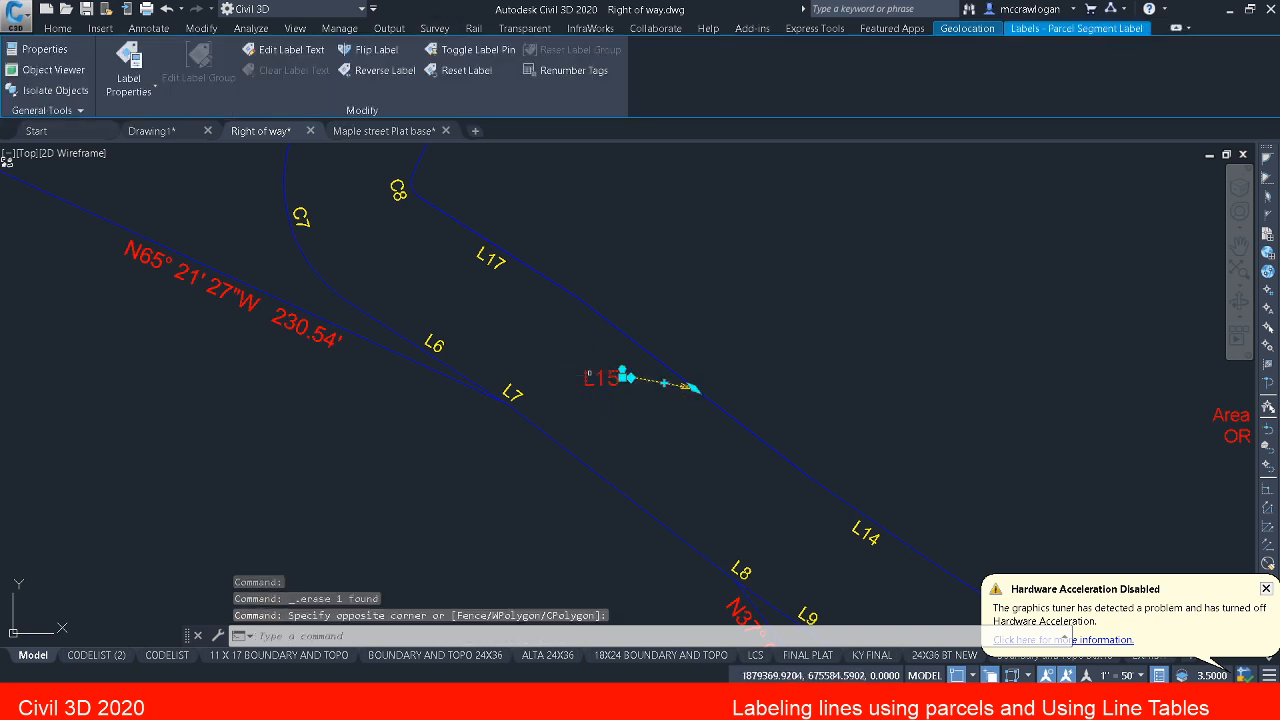
left_click(622, 373)
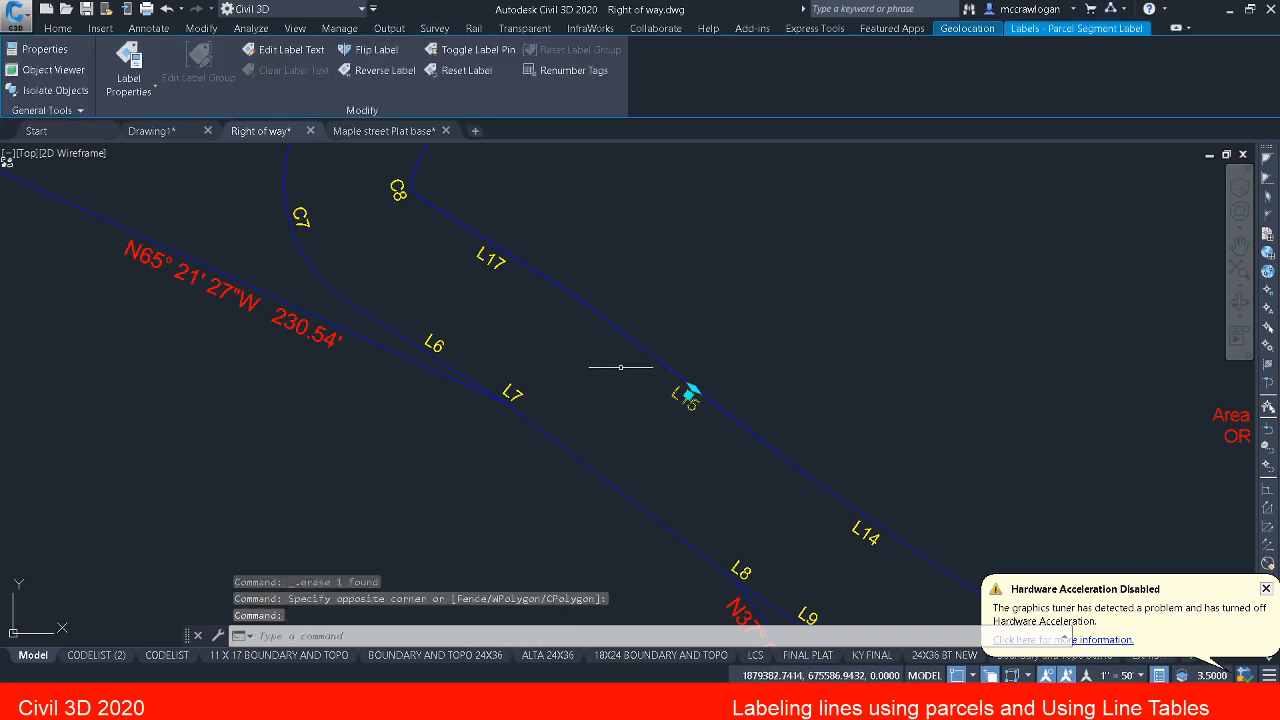
key("Escape")
key("Escape")
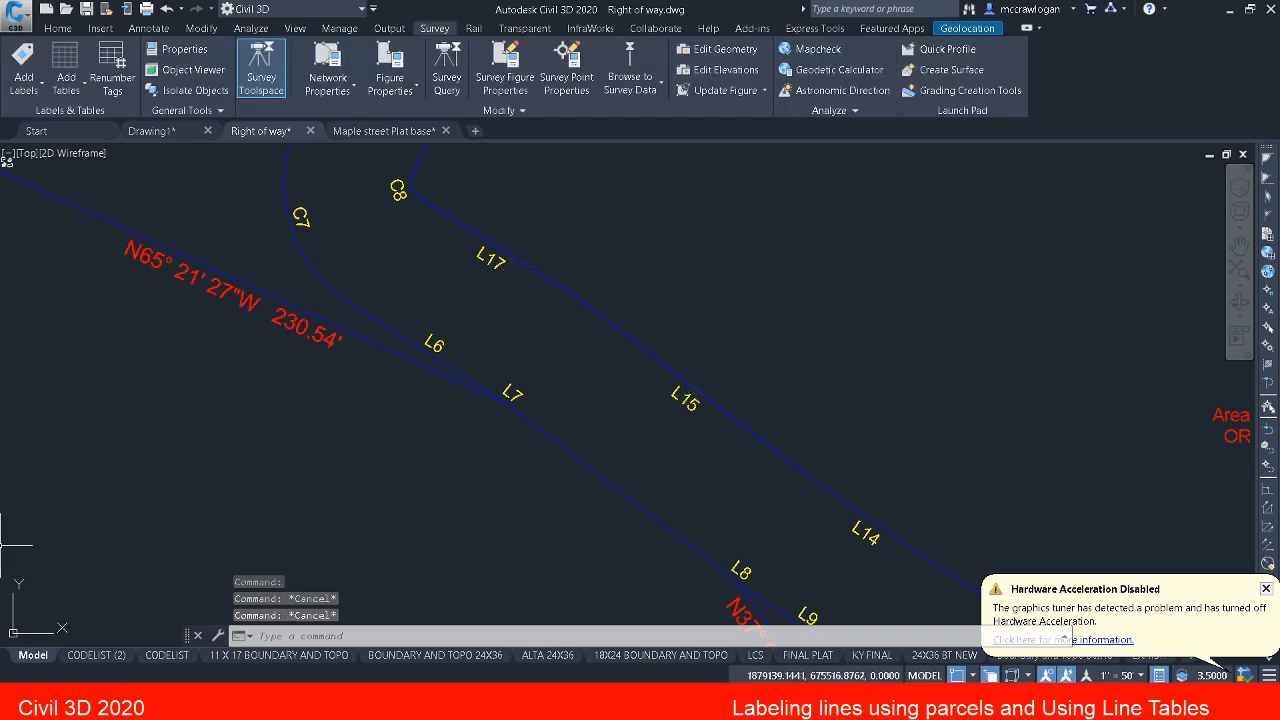
Step: Set the lines starting number for table tag renumbering to 16 in the EDITTAGNUMBERS settings
type("edit")
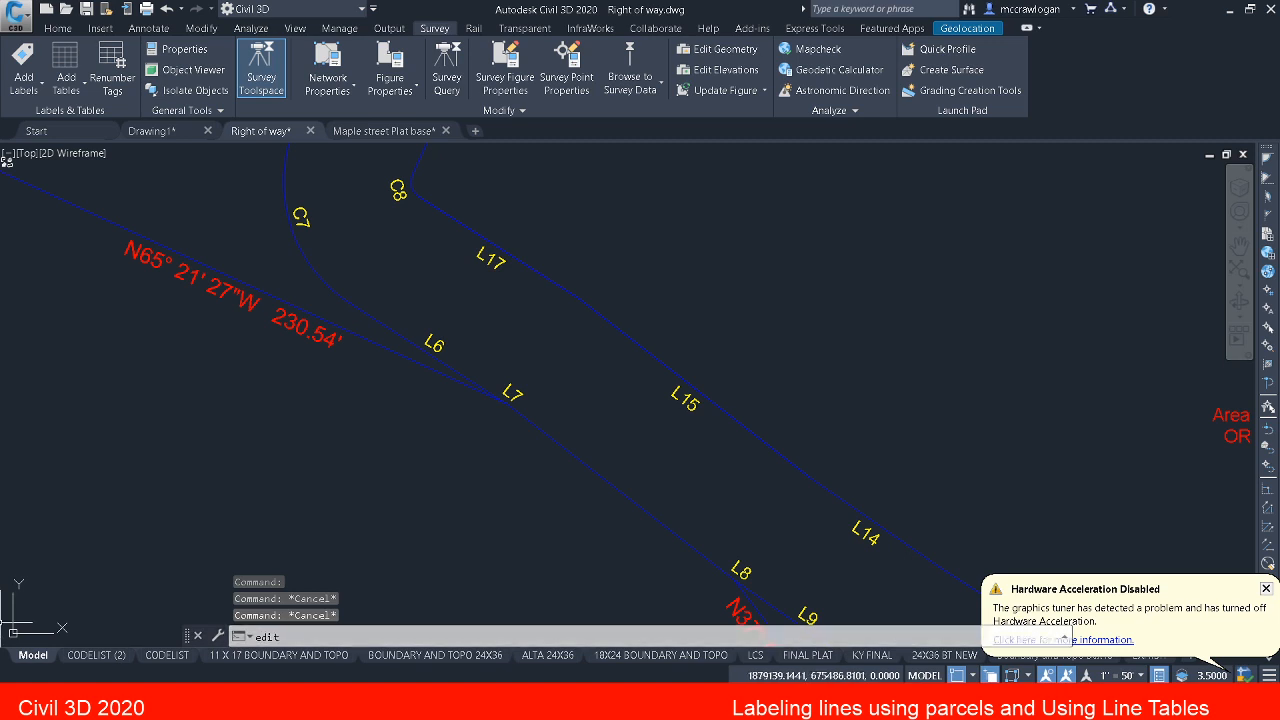
type("tag")
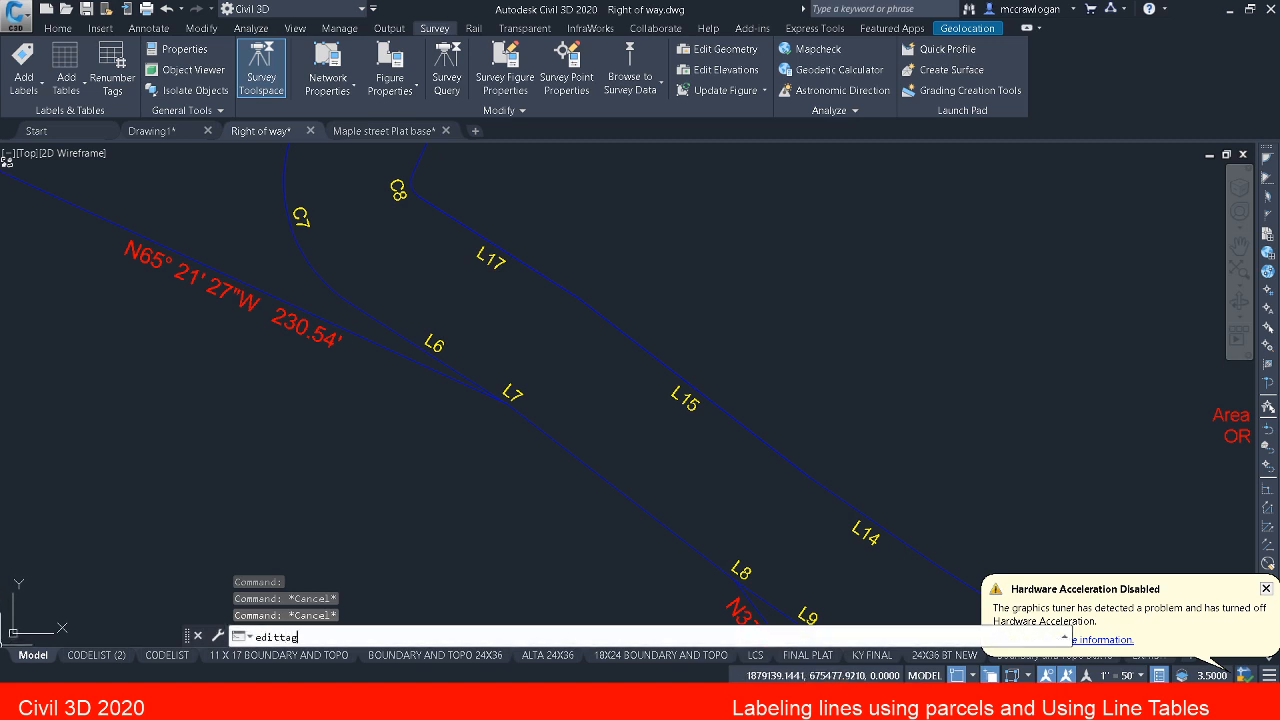
key("Return")
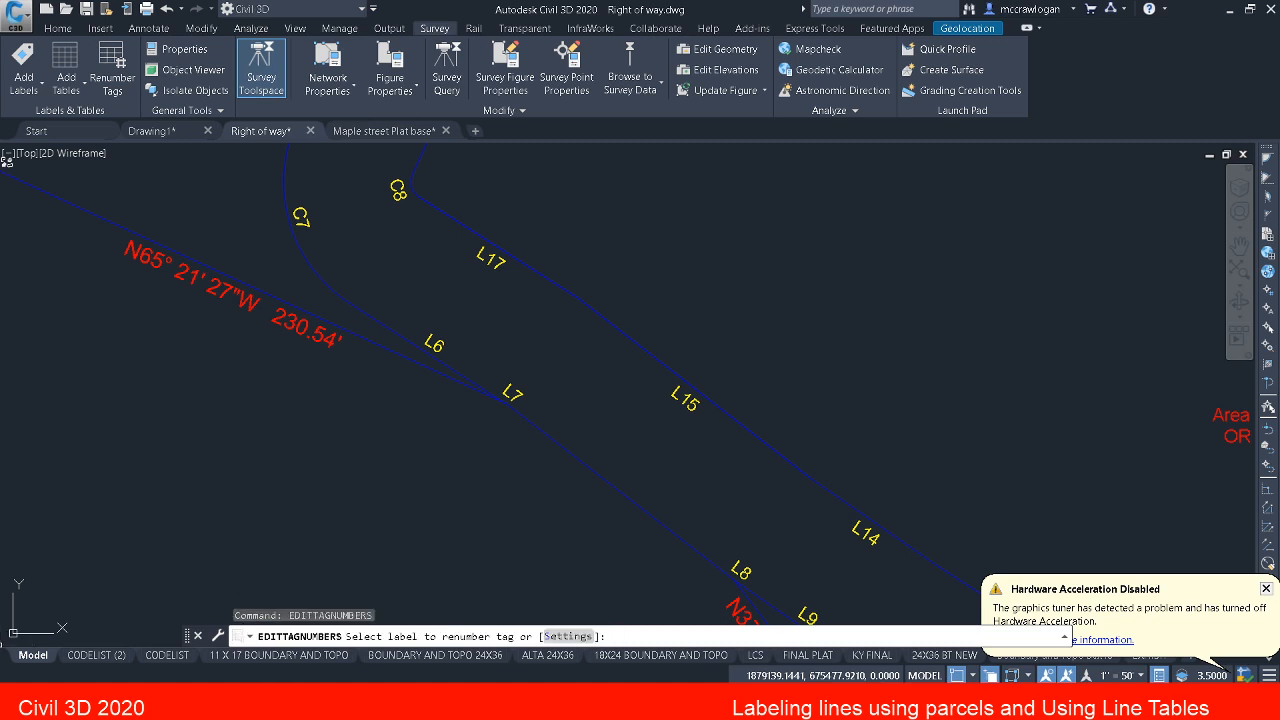
left_click(569, 636)
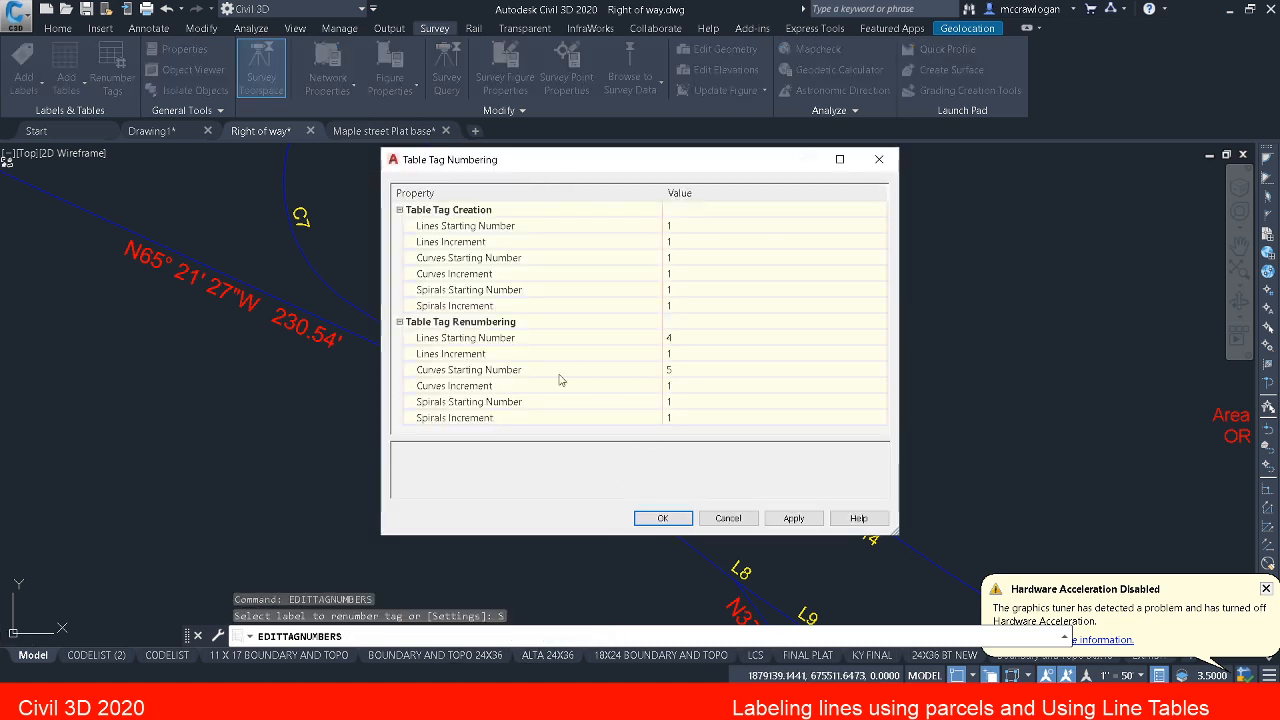
left_click(676, 339)
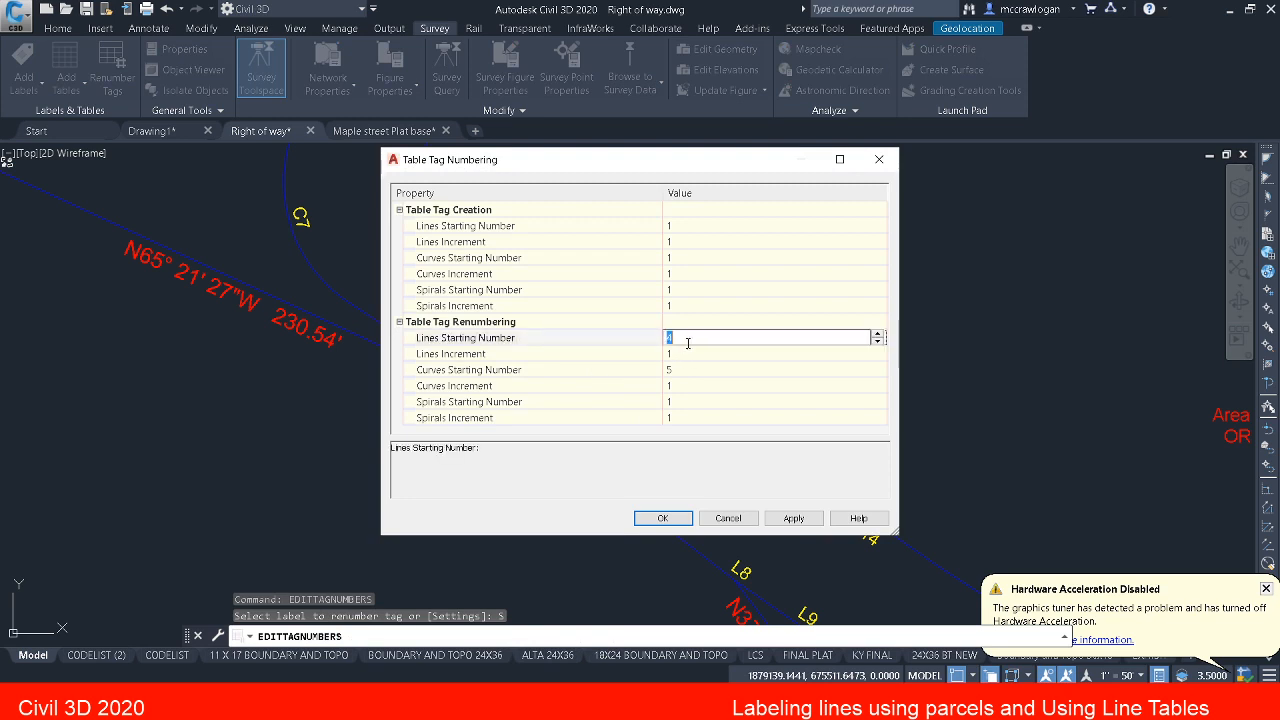
left_click_drag(706, 152, 1120, 238)
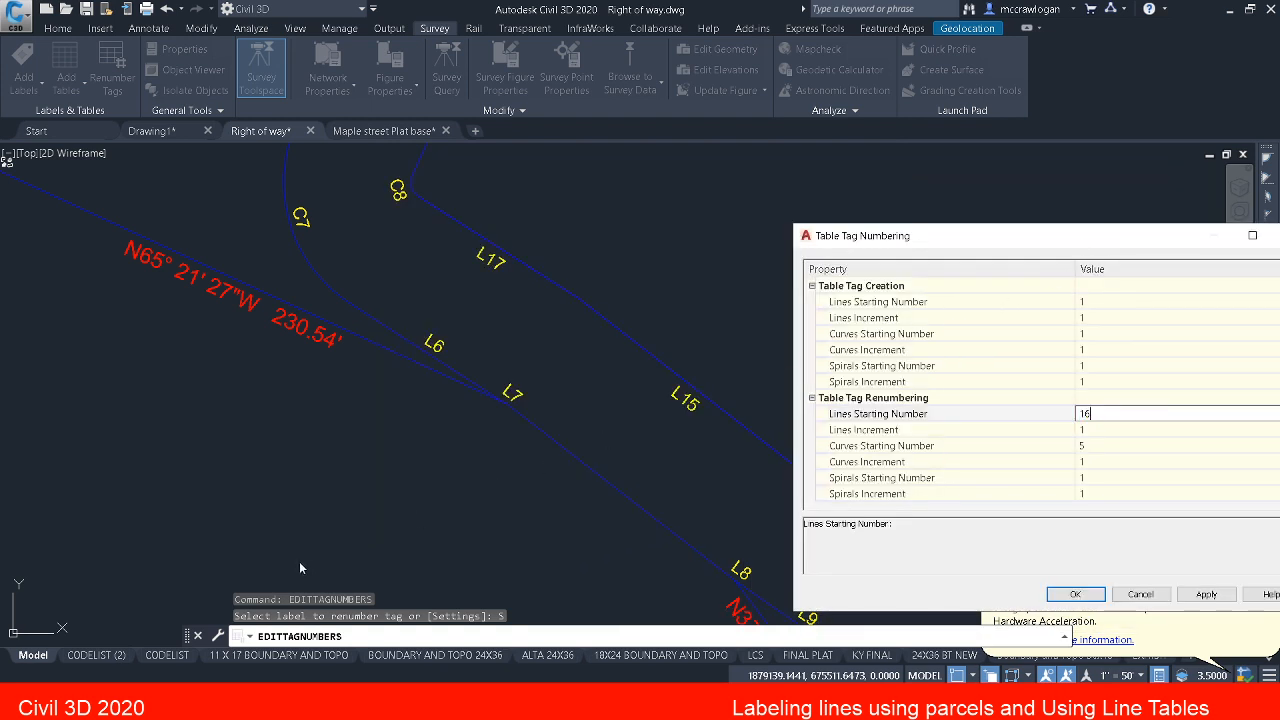
left_click(1075, 594)
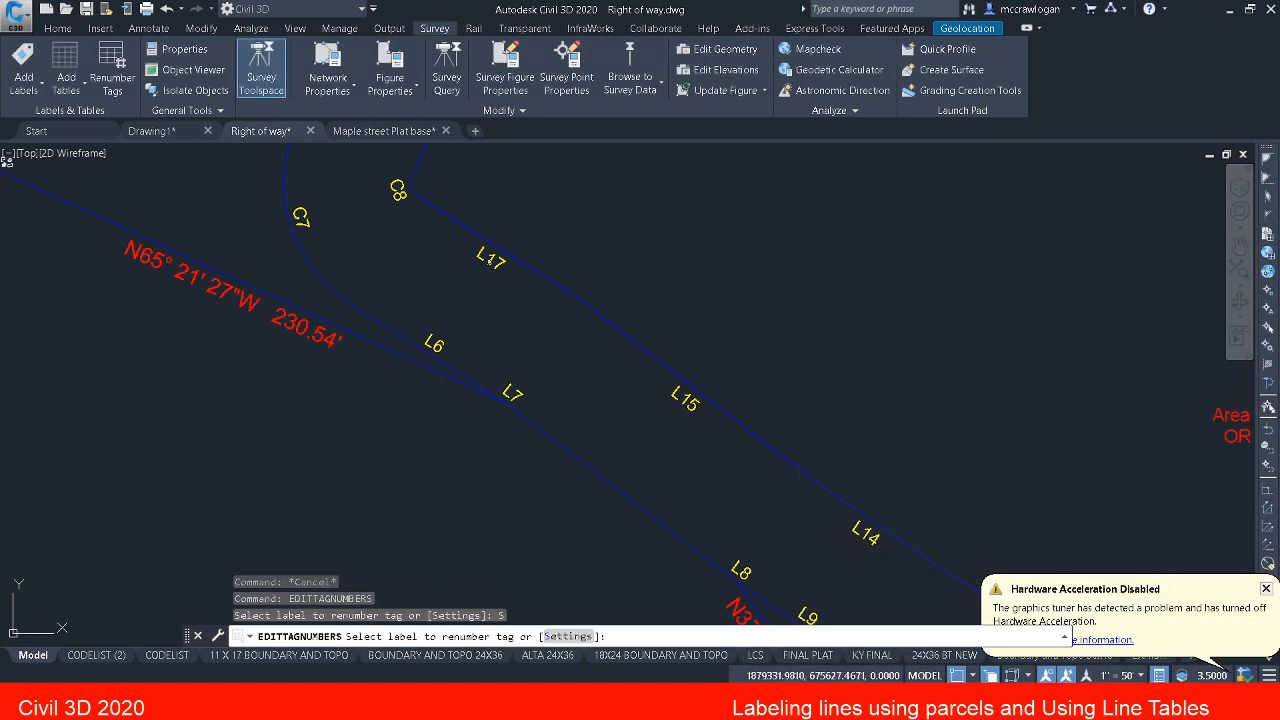
Step: Renumber the L17 tag on the boundary line next to curve C8 as L16 and check the final rows of the line table
left_click(484, 258)
middle_click_drag(531, 300, 564, 333)
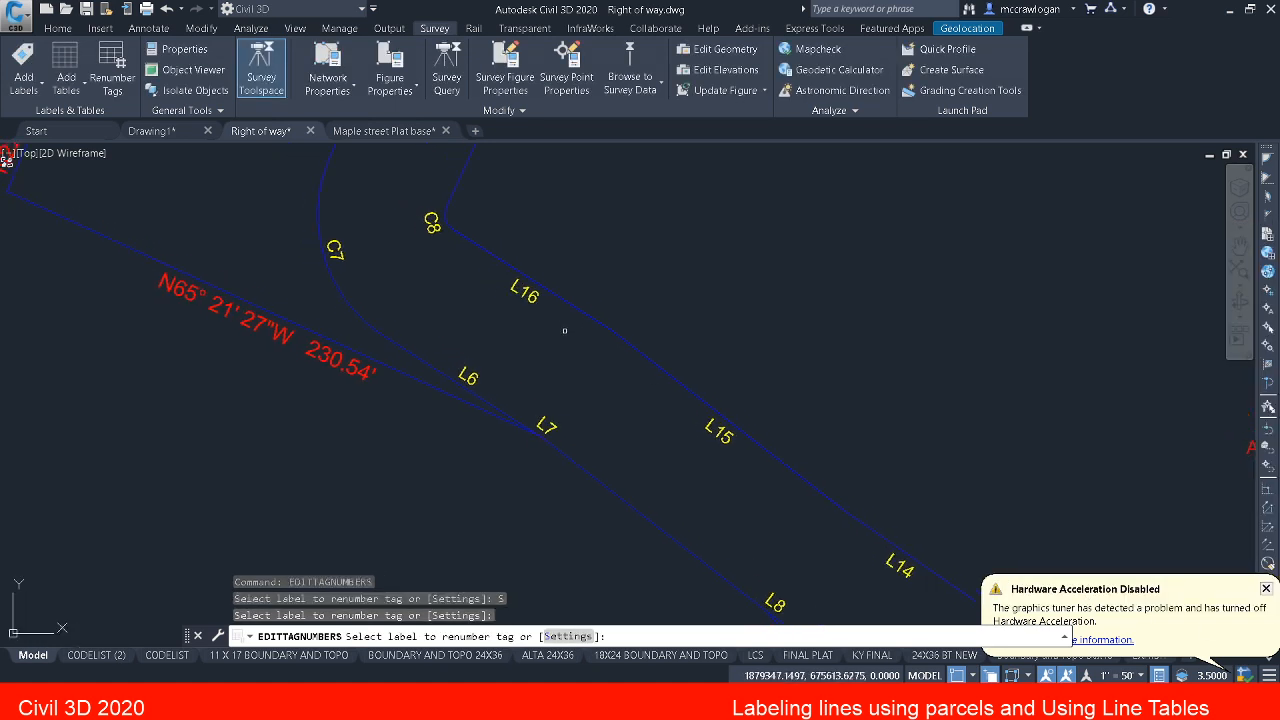
key("Escape")
key("Escape")
scroll(566, 330, "down", 5)
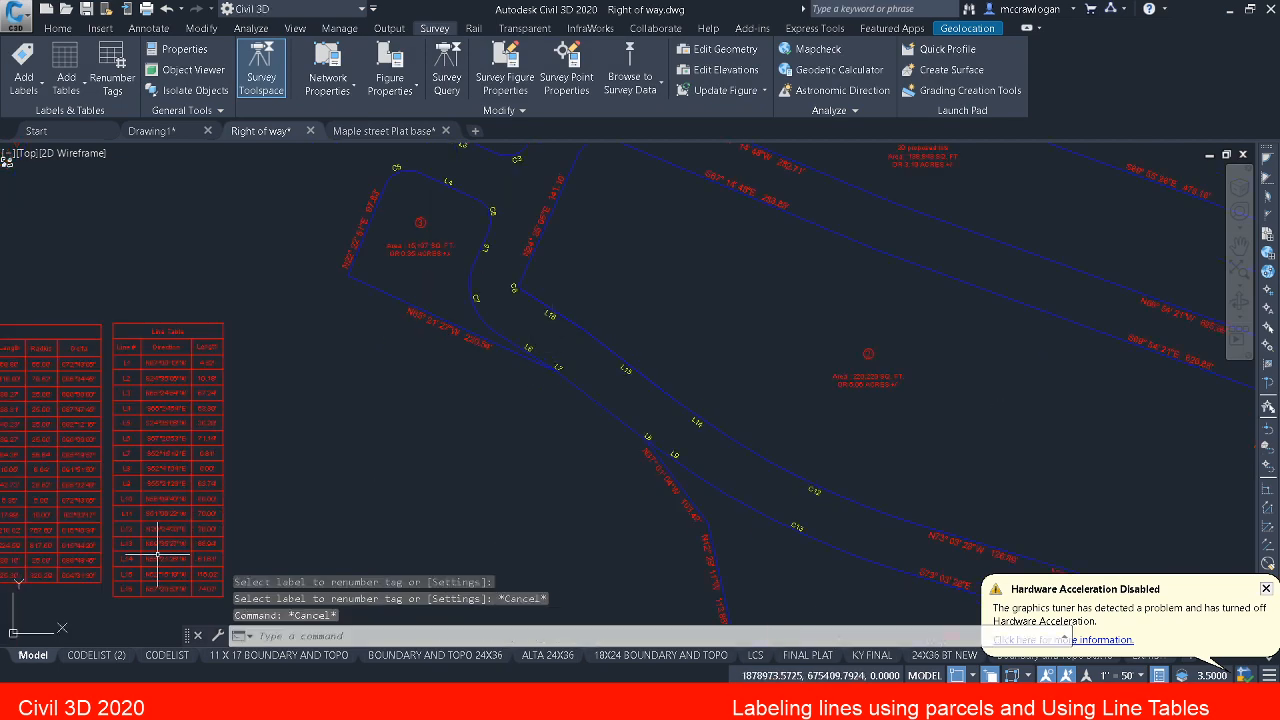
scroll(132, 578, "up", 5)
middle_click_drag(132, 578, 153, 524)
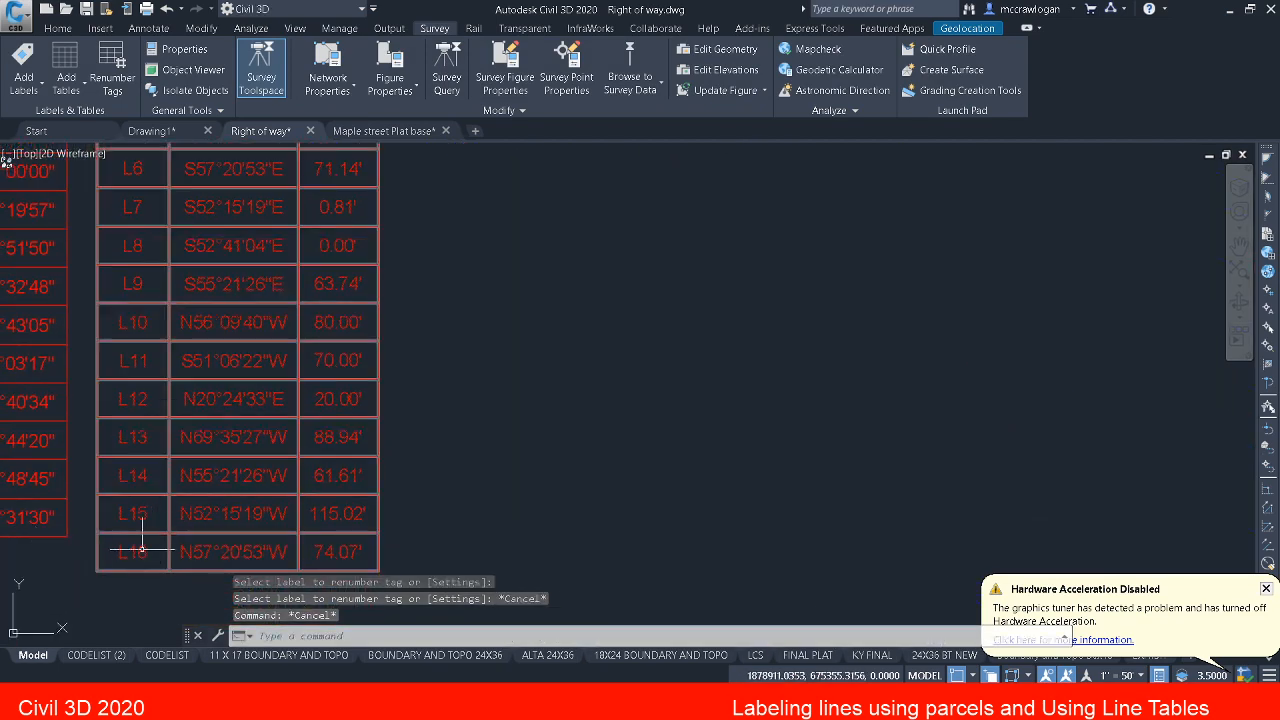
scroll(170, 478, "down", 5)
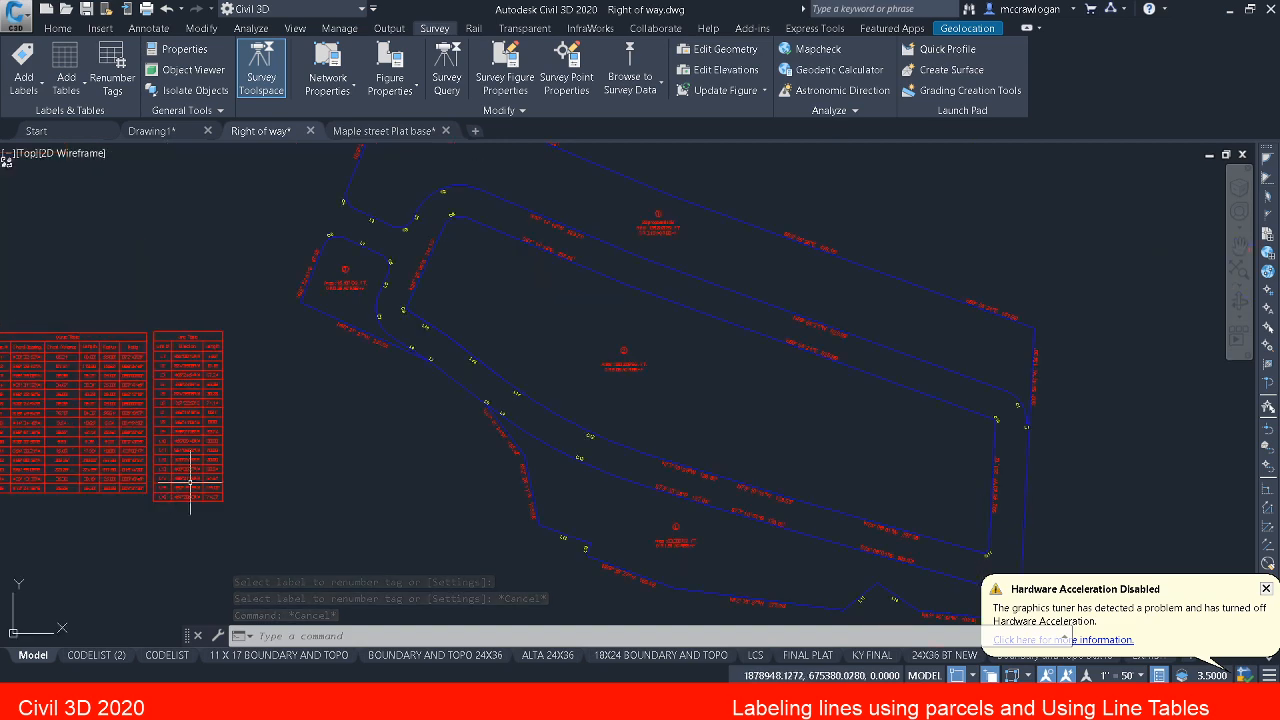
Step: Clear any active command and save the right-of-way drawing
key("Escape")
key("Escape")
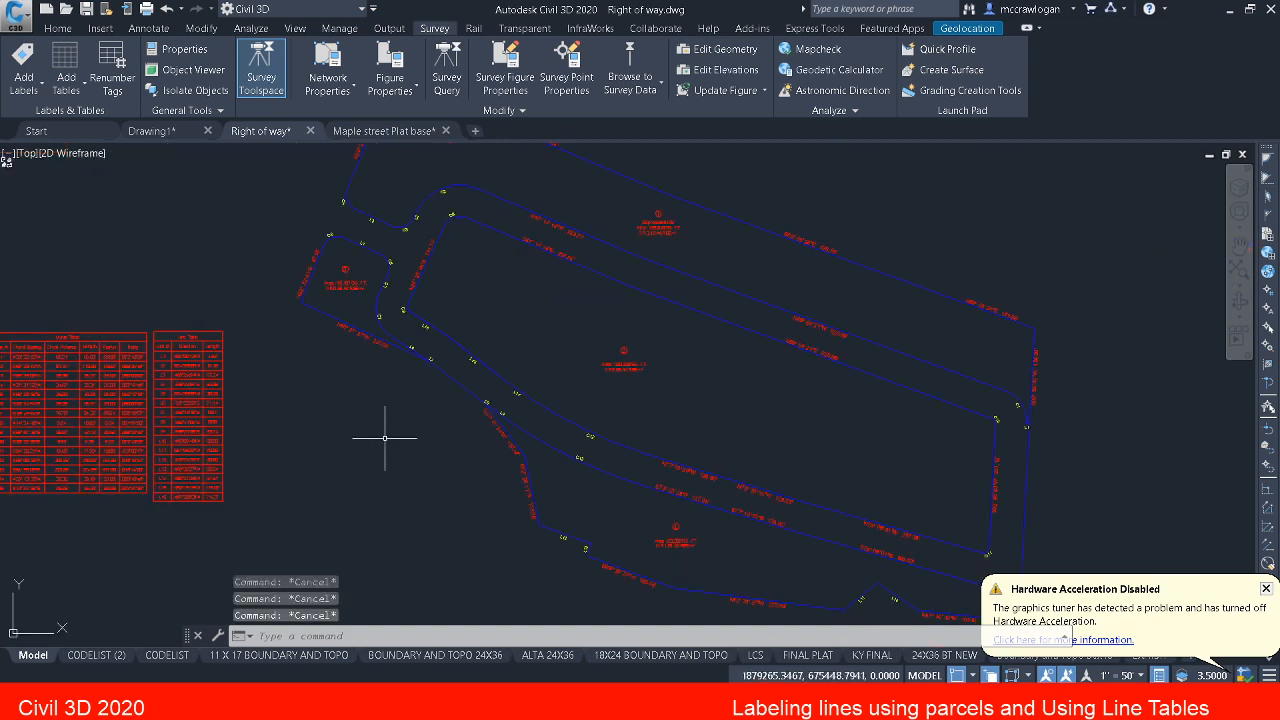
left_click(86, 9)
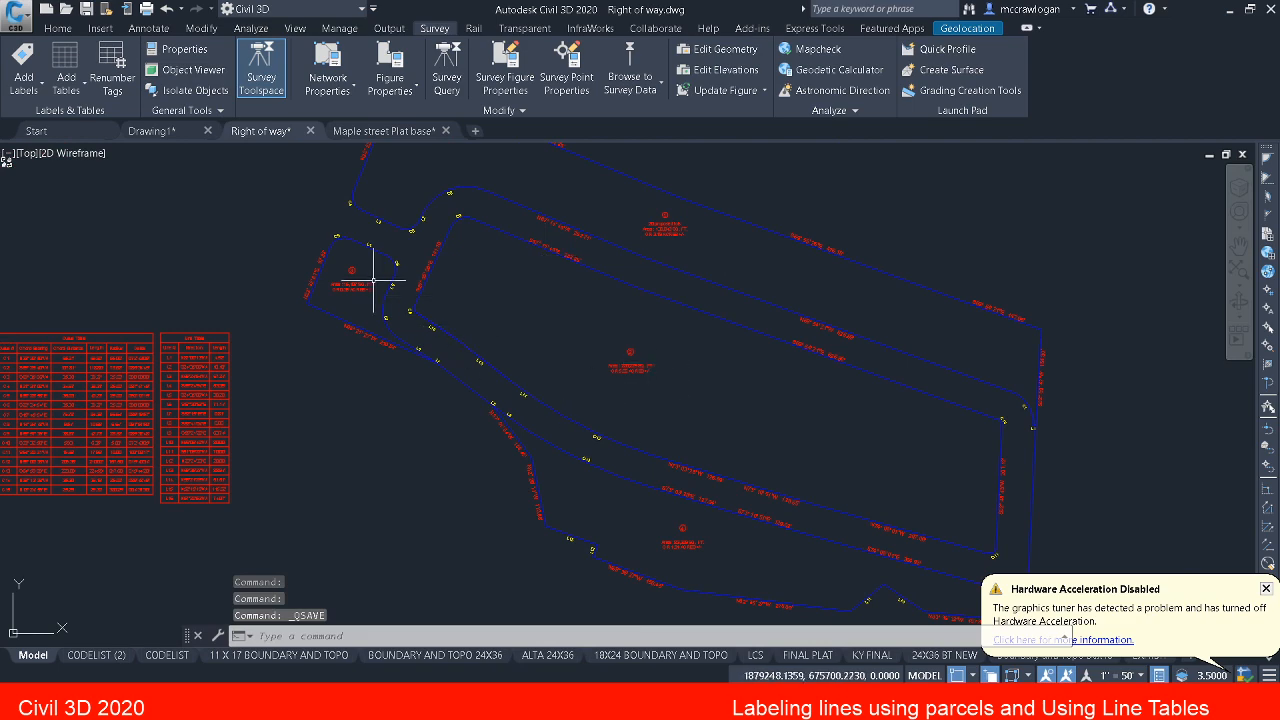
Step: Dismiss the hardware acceleration notice and examine the parcel labels along the right-of-way down to its southeast end
scroll(371, 300, "up", 2)
scroll(500, 430, "up", 2)
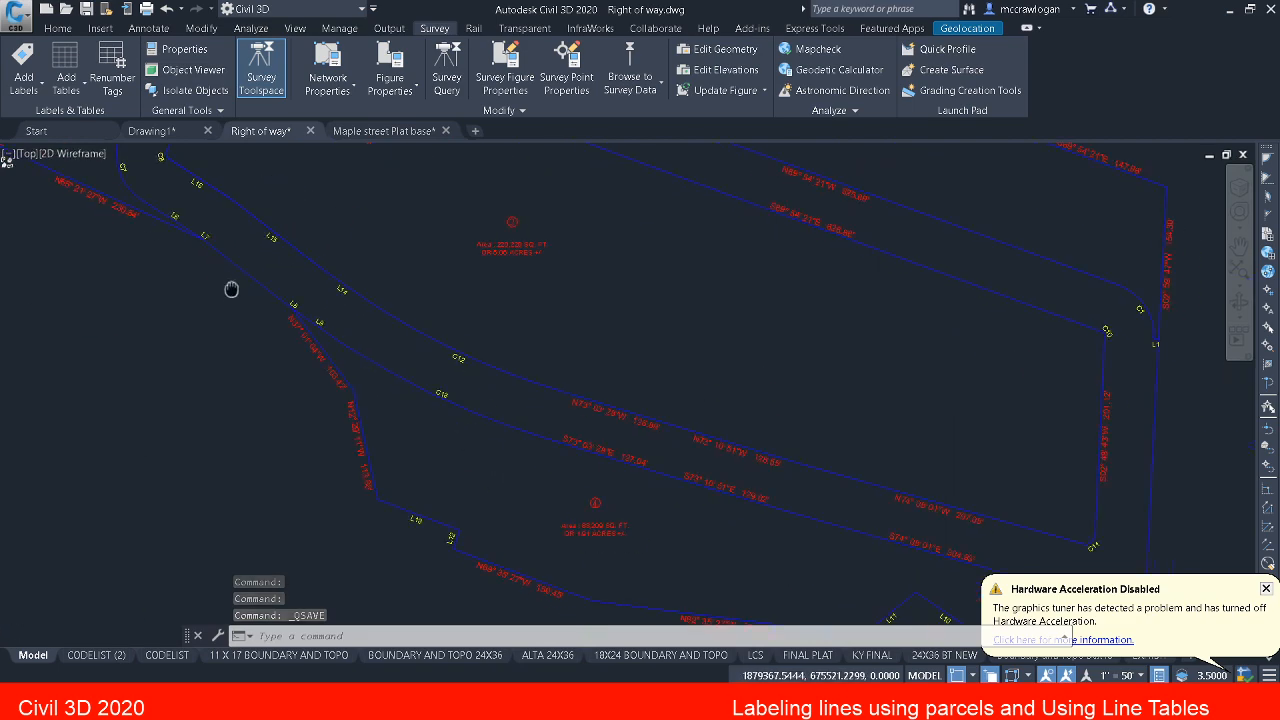
scroll(586, 509, "down", 3)
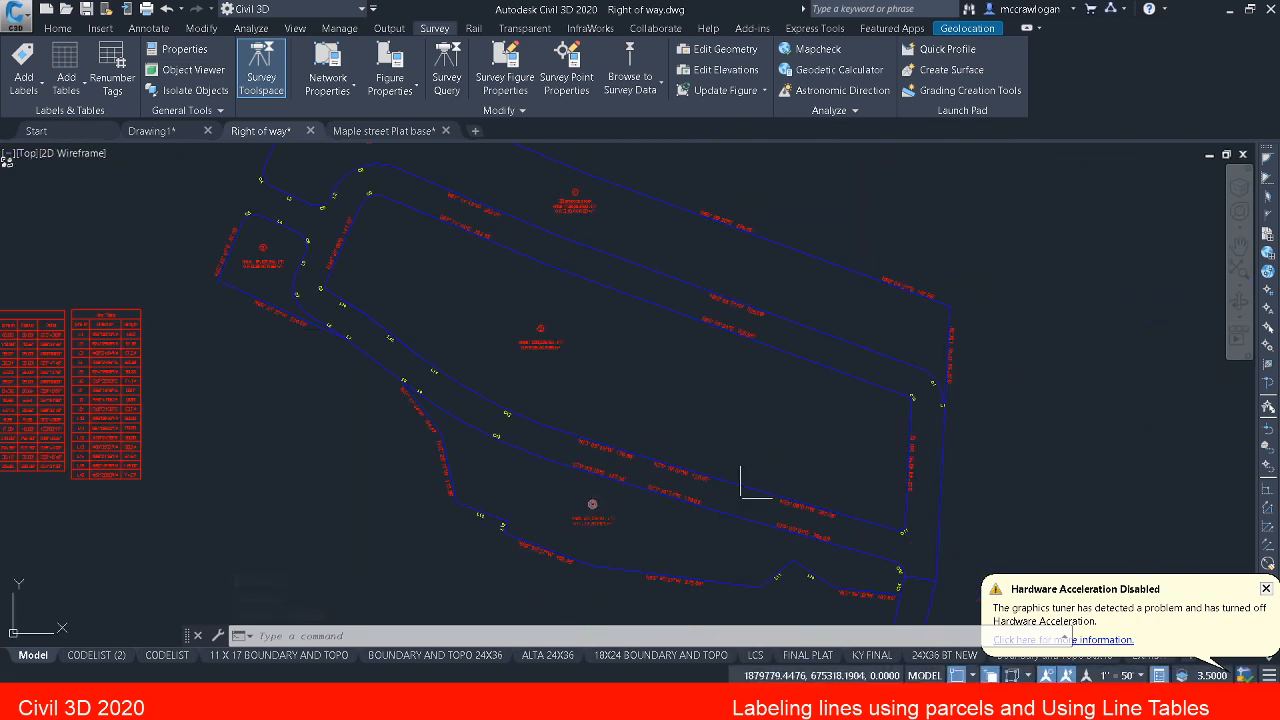
left_click(1266, 589)
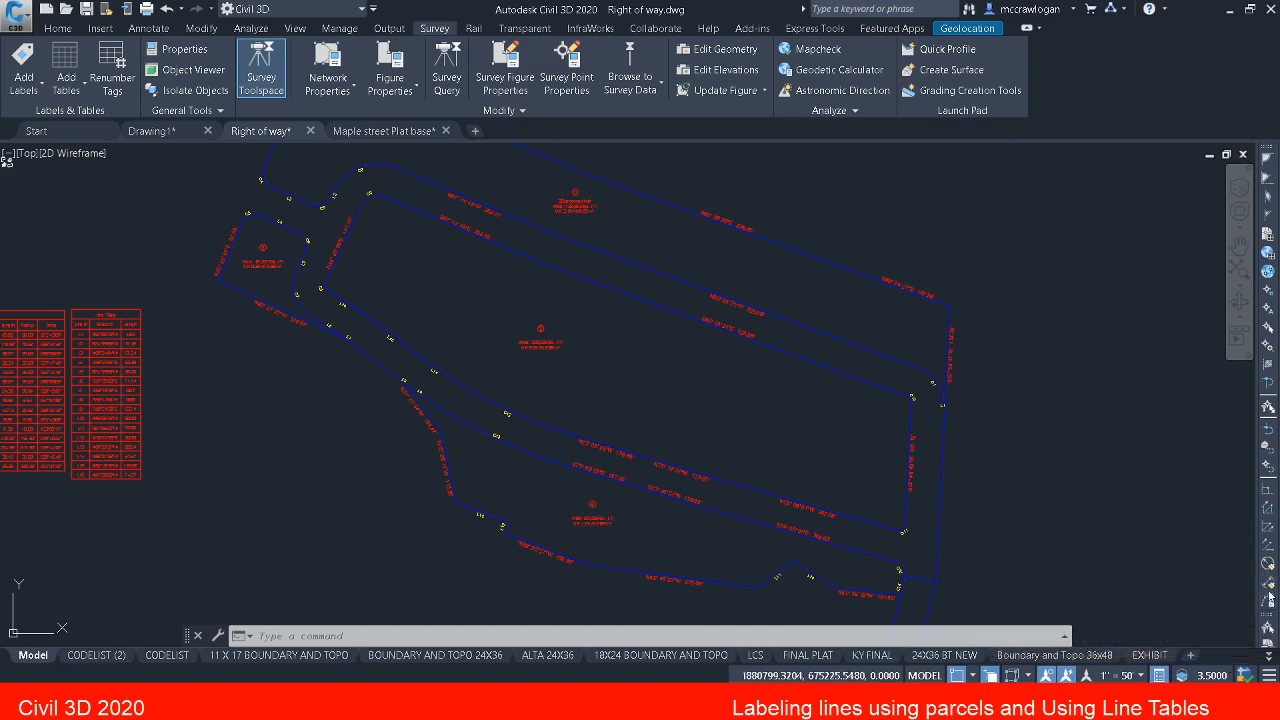
middle_click_drag(798, 457, 664, 391)
key("Escape")
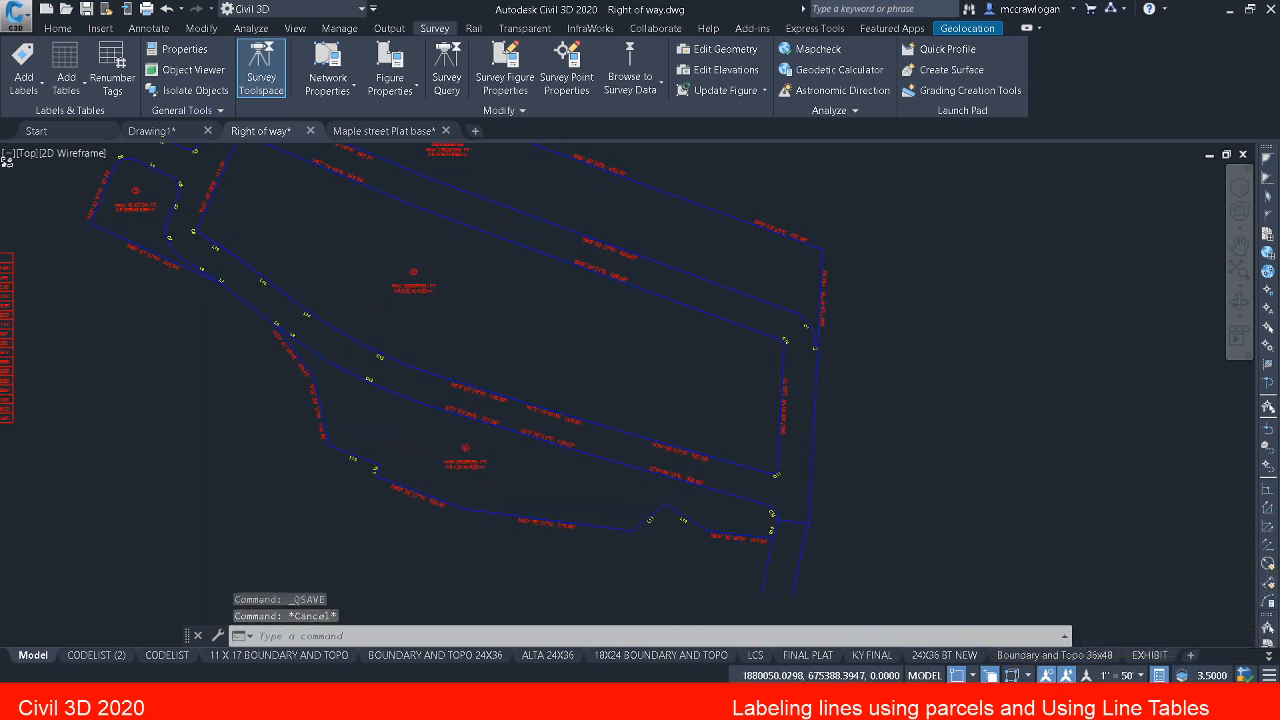
scroll(780, 420, "up", 4)
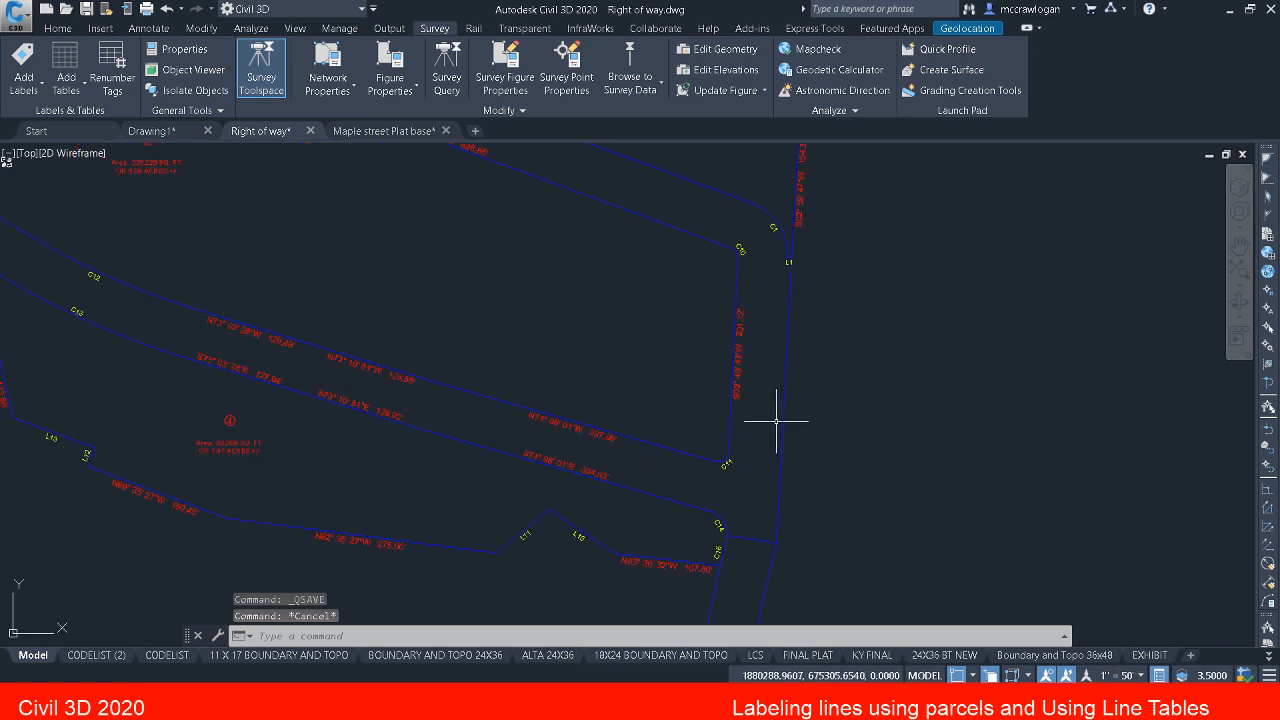
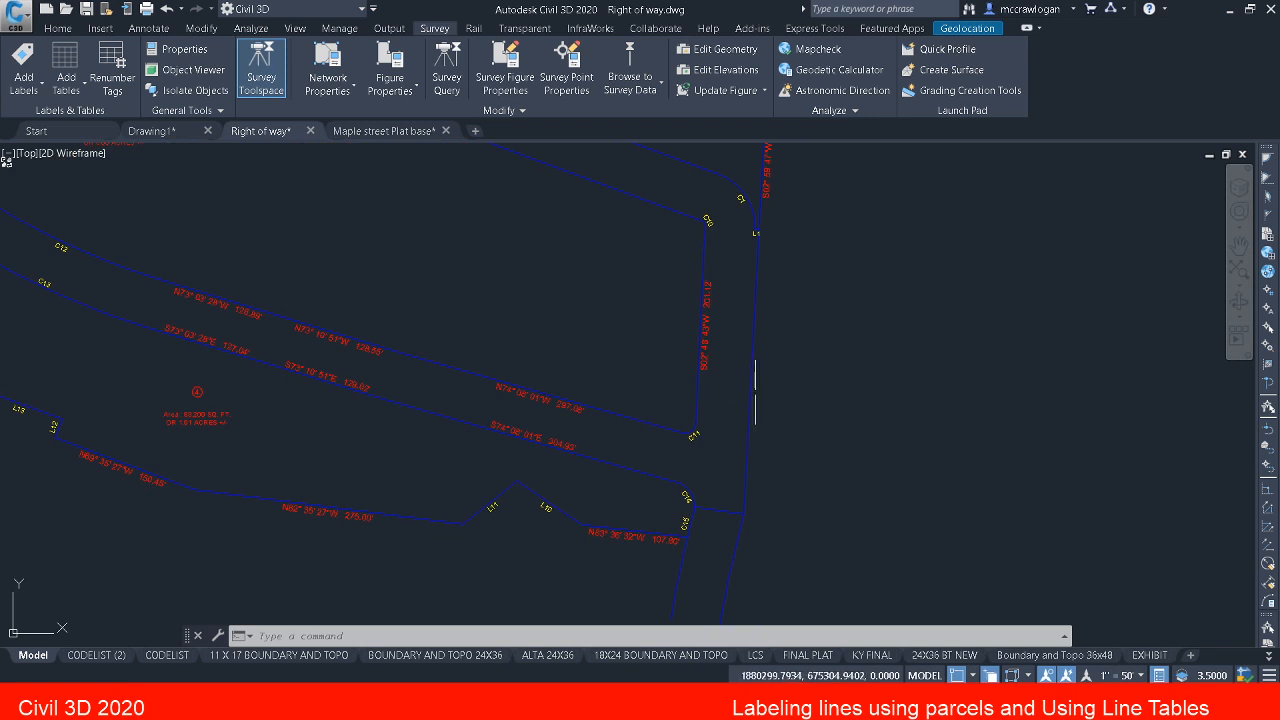
Step: Select the unlabeled parcel segment along the east boundary, examine its extent above and below L1, and clear the selection
left_click(755, 393)
key("Escape")
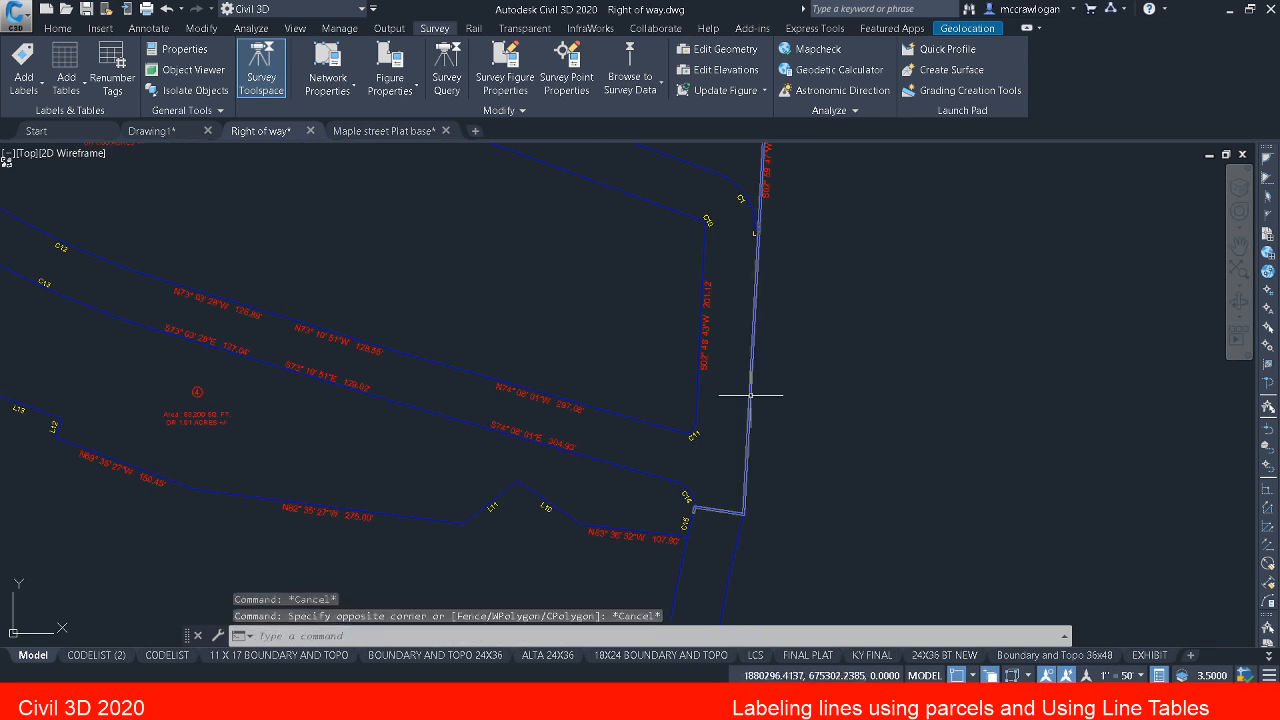
left_click(749, 389)
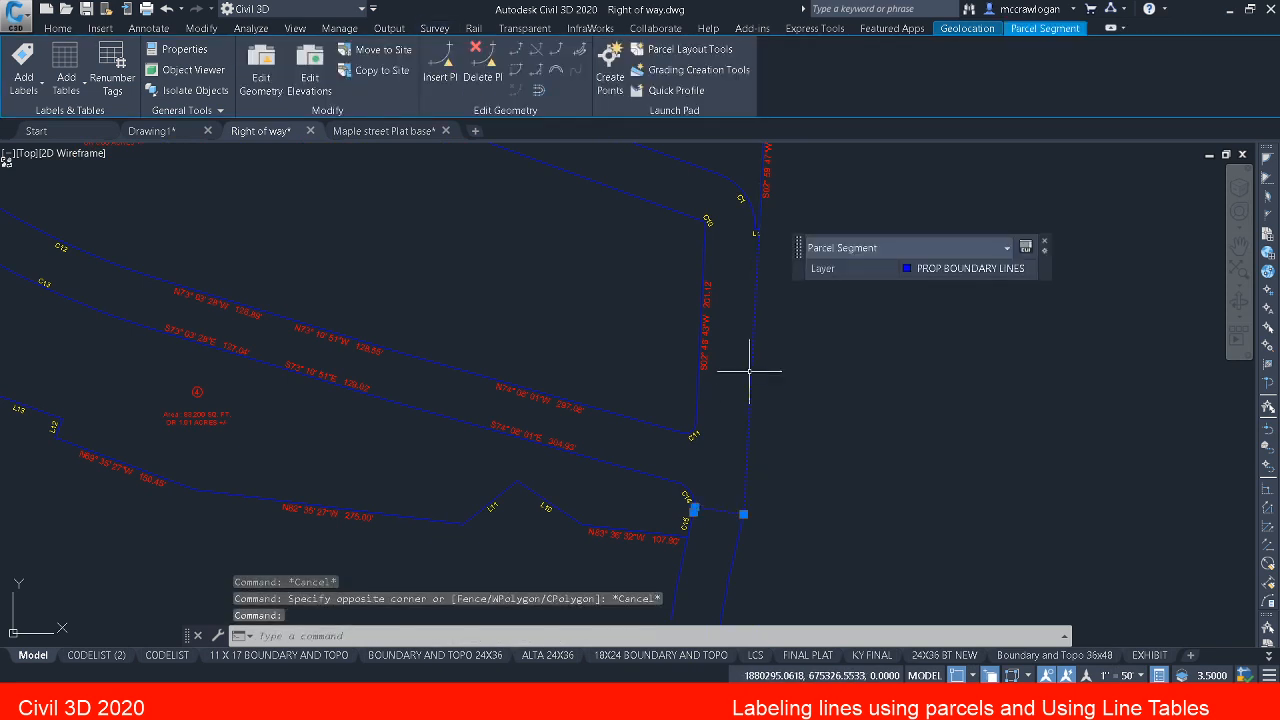
middle_click_drag(749, 371, 593, 542)
scroll(623, 465, "down", 2)
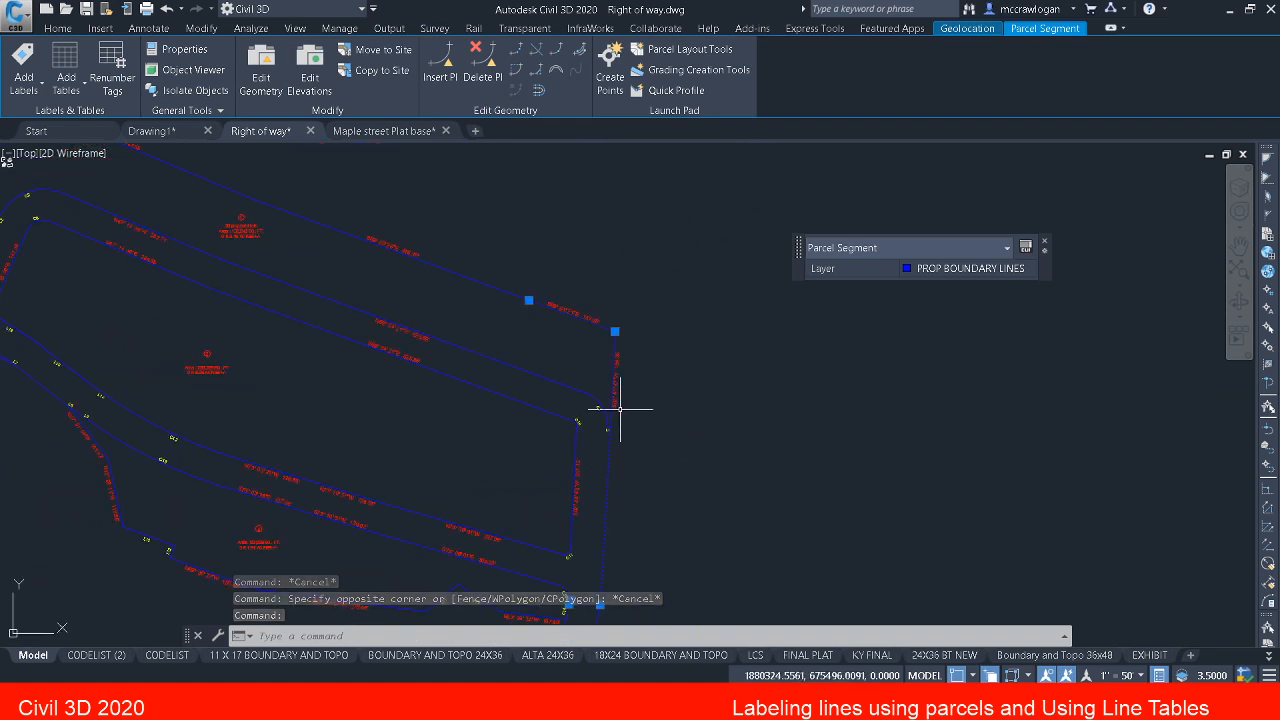
scroll(620, 409, "up", 5)
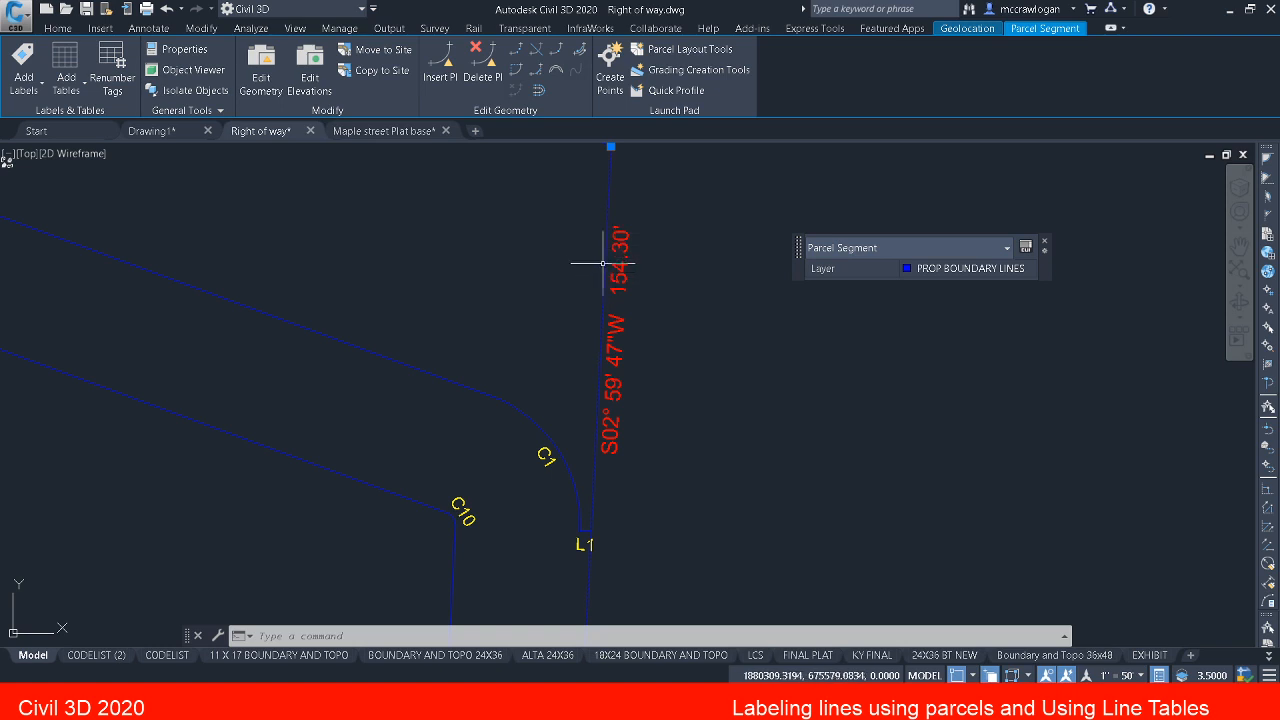
scroll(582, 521, "up", 2)
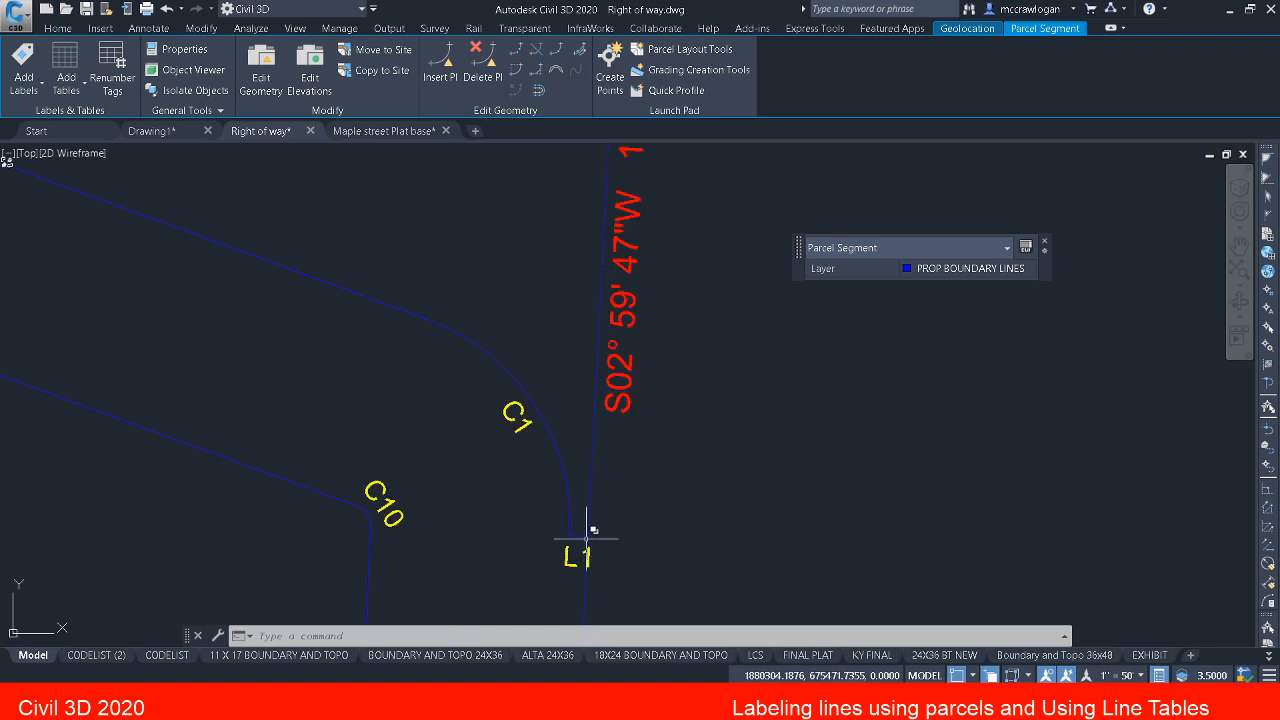
scroll(587, 539, "down", 4)
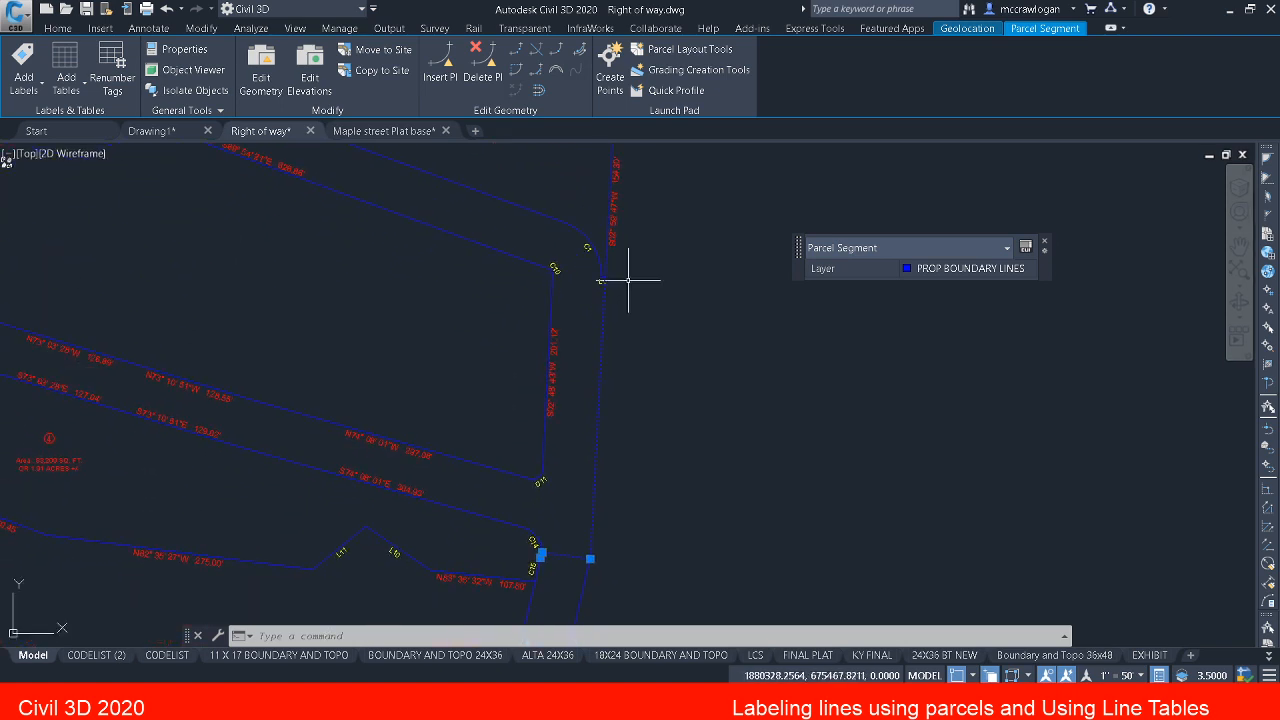
key("Escape")
key("Escape")
Step: Inspect the boundary geometry at L1 and where the southeast closing line meets curve C14
scroll(602, 279, "up", 4)
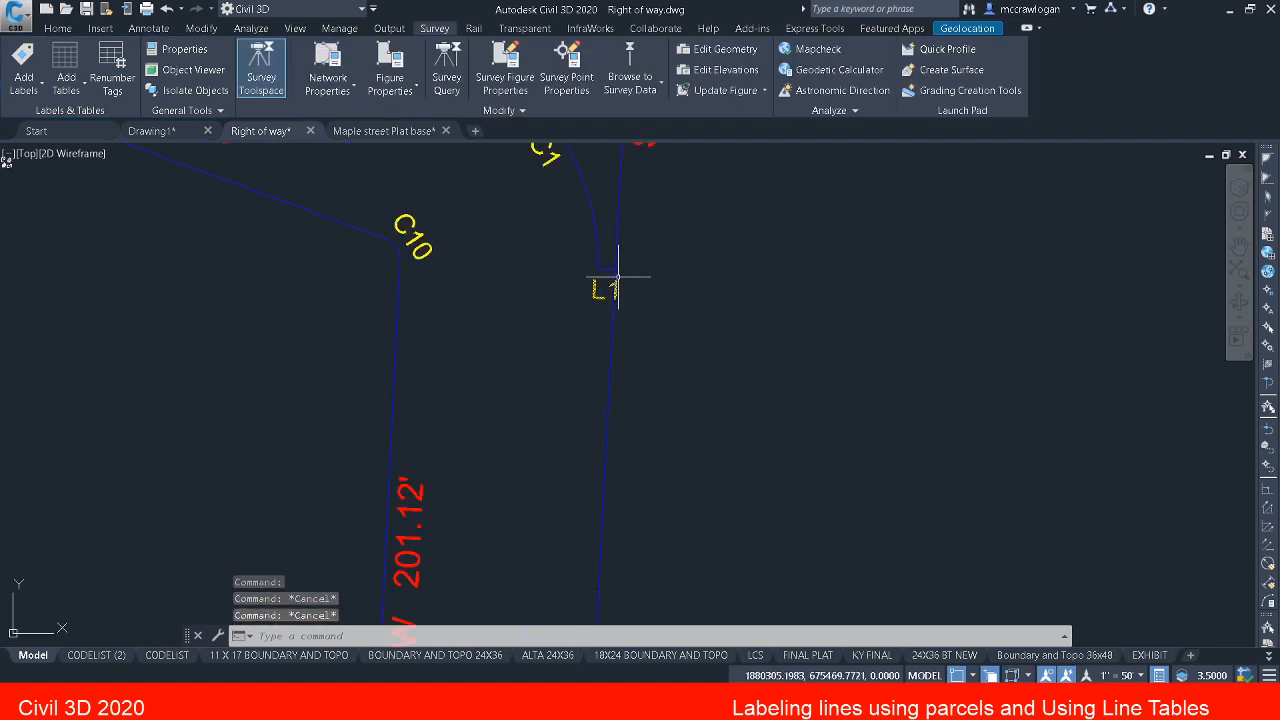
scroll(618, 277, "down", 3)
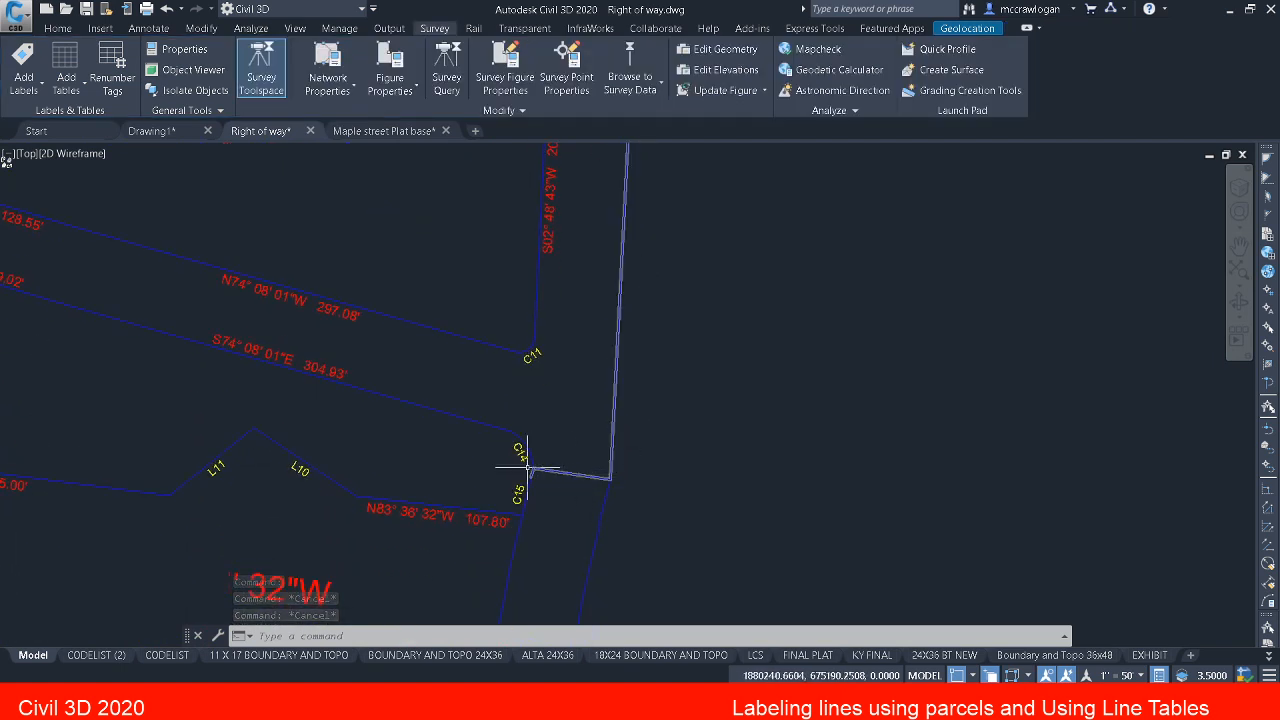
scroll(527, 467, "up", 8)
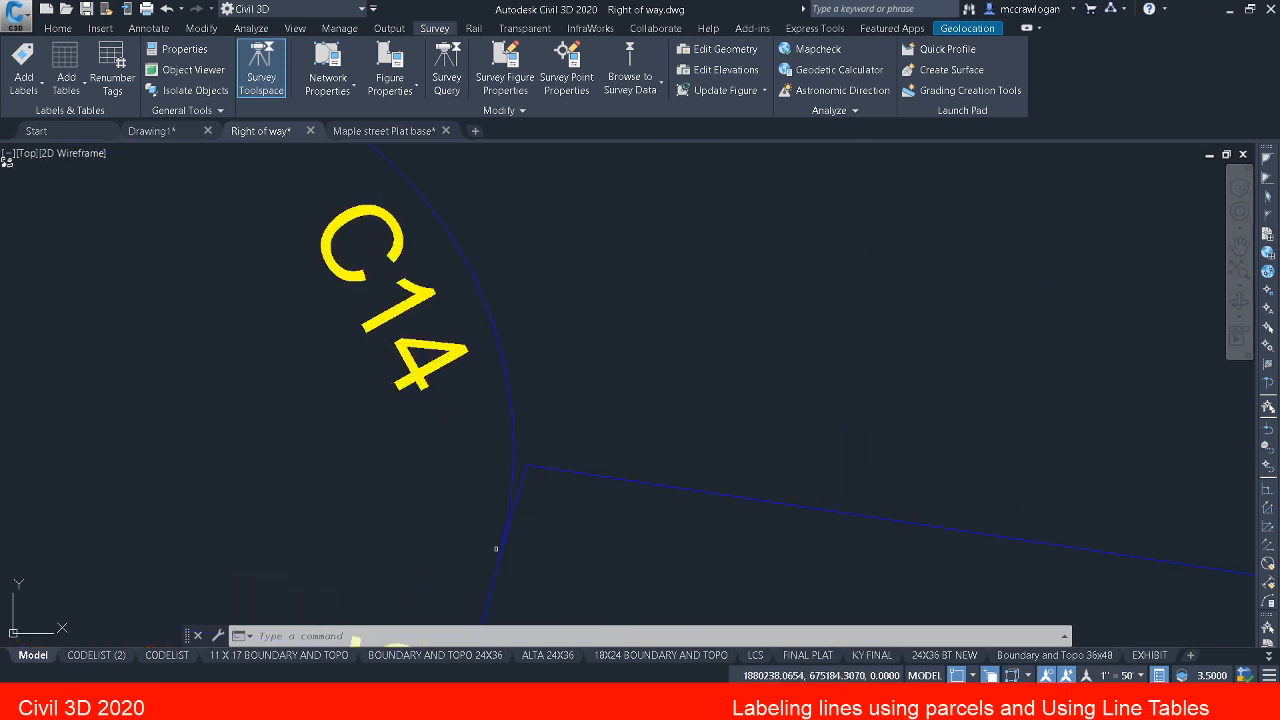
scroll(496, 548, "up", 3)
scroll(496, 560, "down", 6)
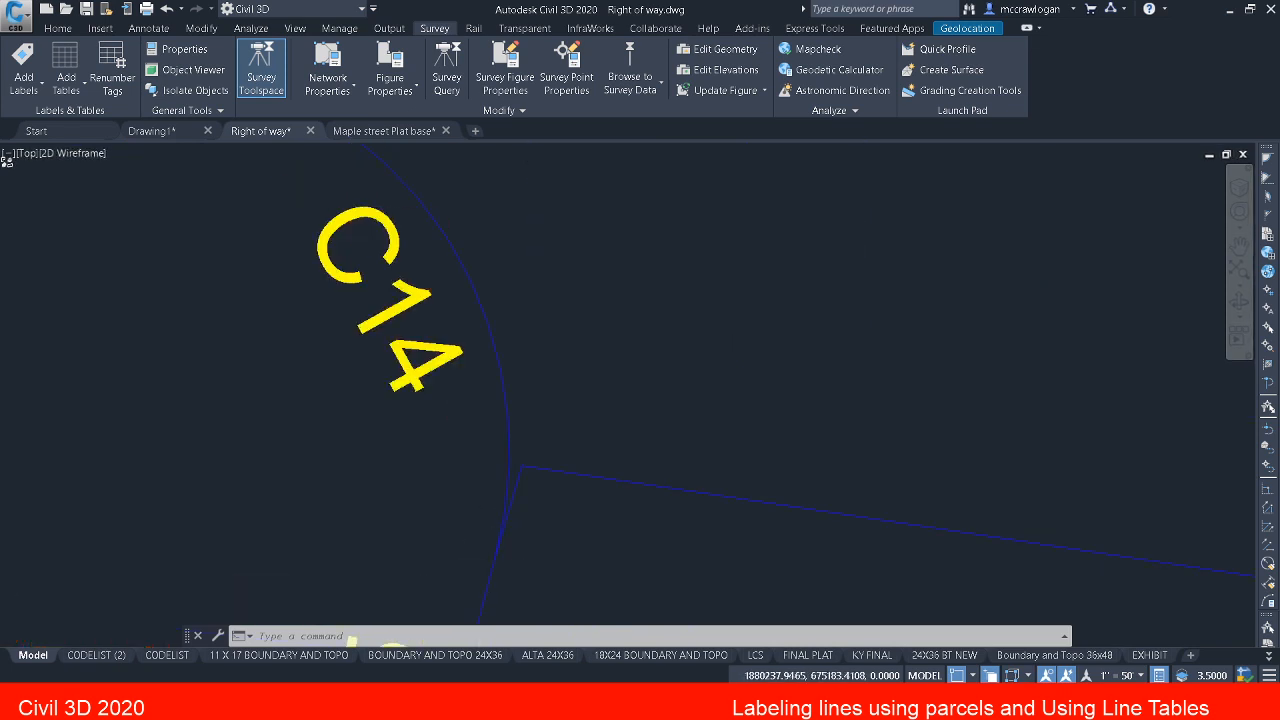
key("Escape")
key("Escape")
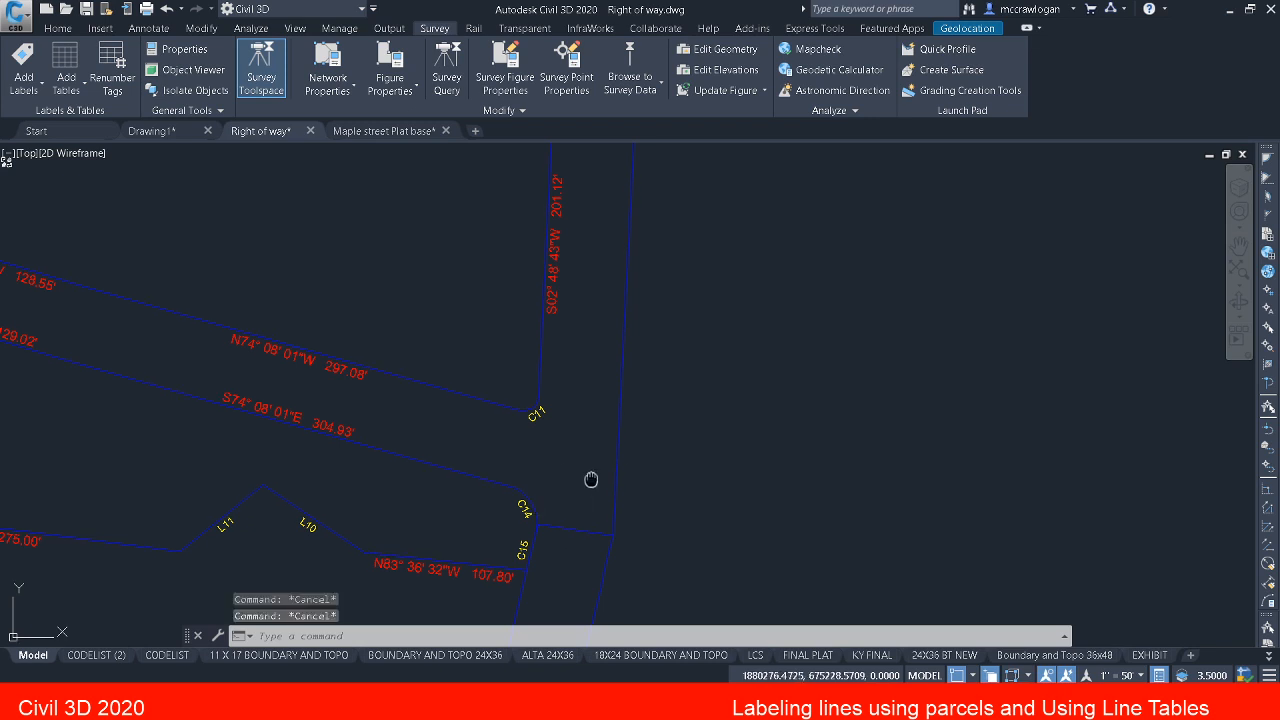
scroll(600, 478, "down", 3)
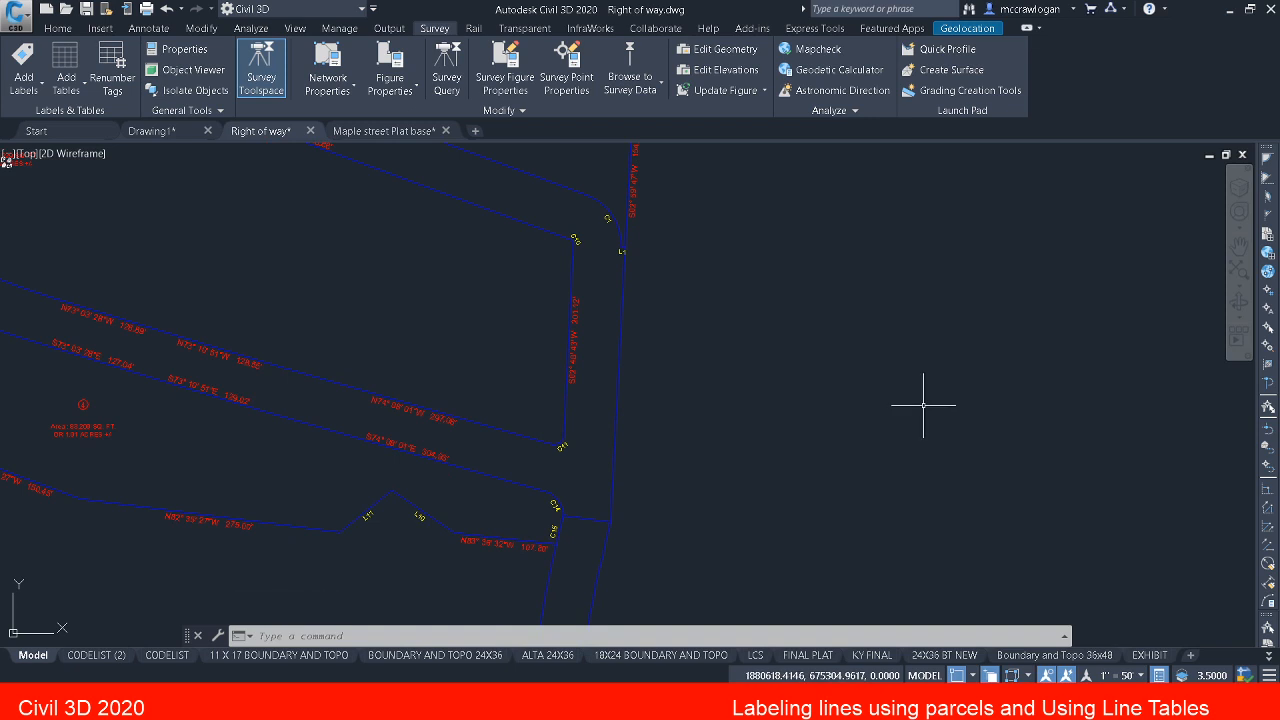
Step: Draw a polyline from the east end of L1 down the boundary to the southeast corner and across to the corner beside C14
type("b")
key("Return")
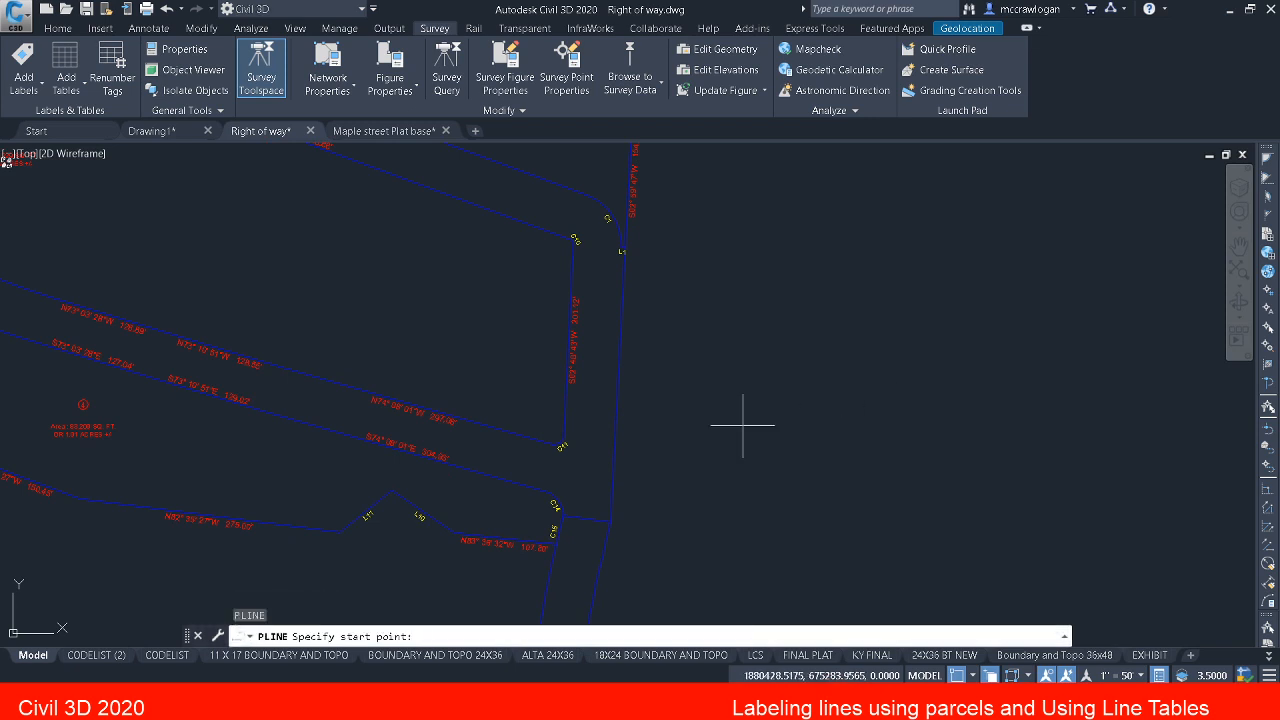
scroll(608, 257, "up", 4)
scroll(684, 195, "up", 2)
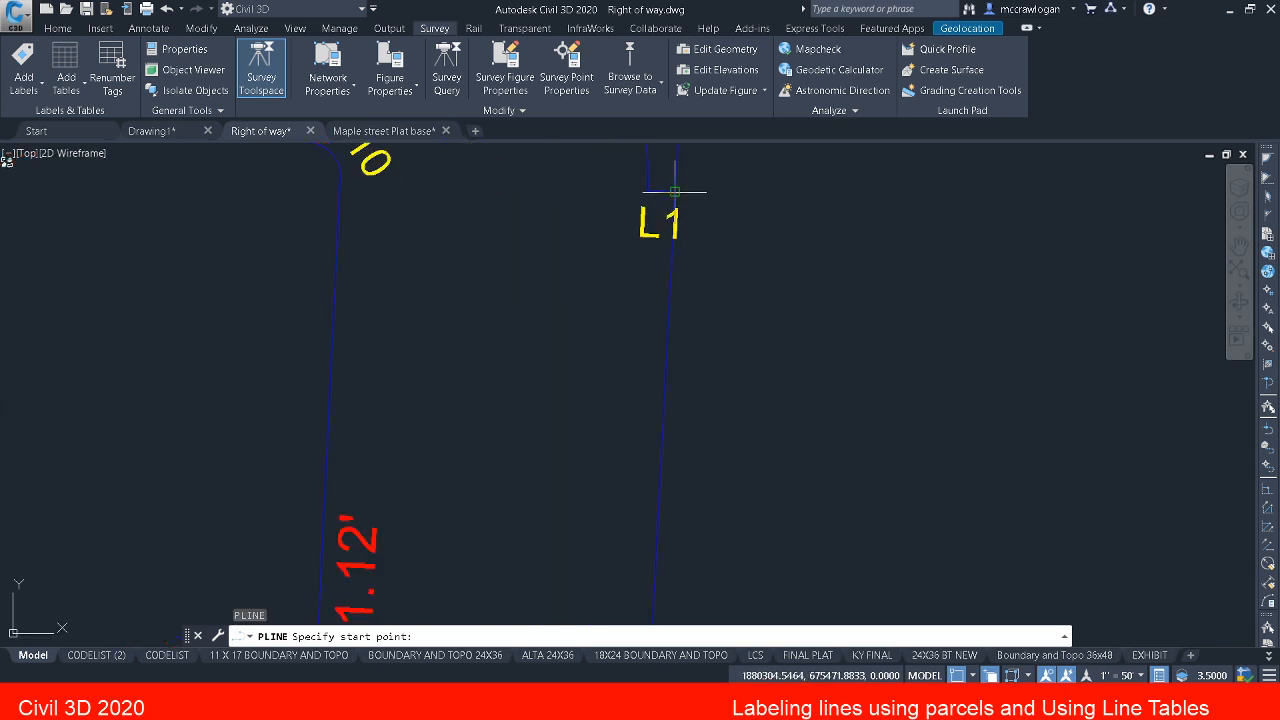
left_click(675, 190)
scroll(697, 251, "down", 6)
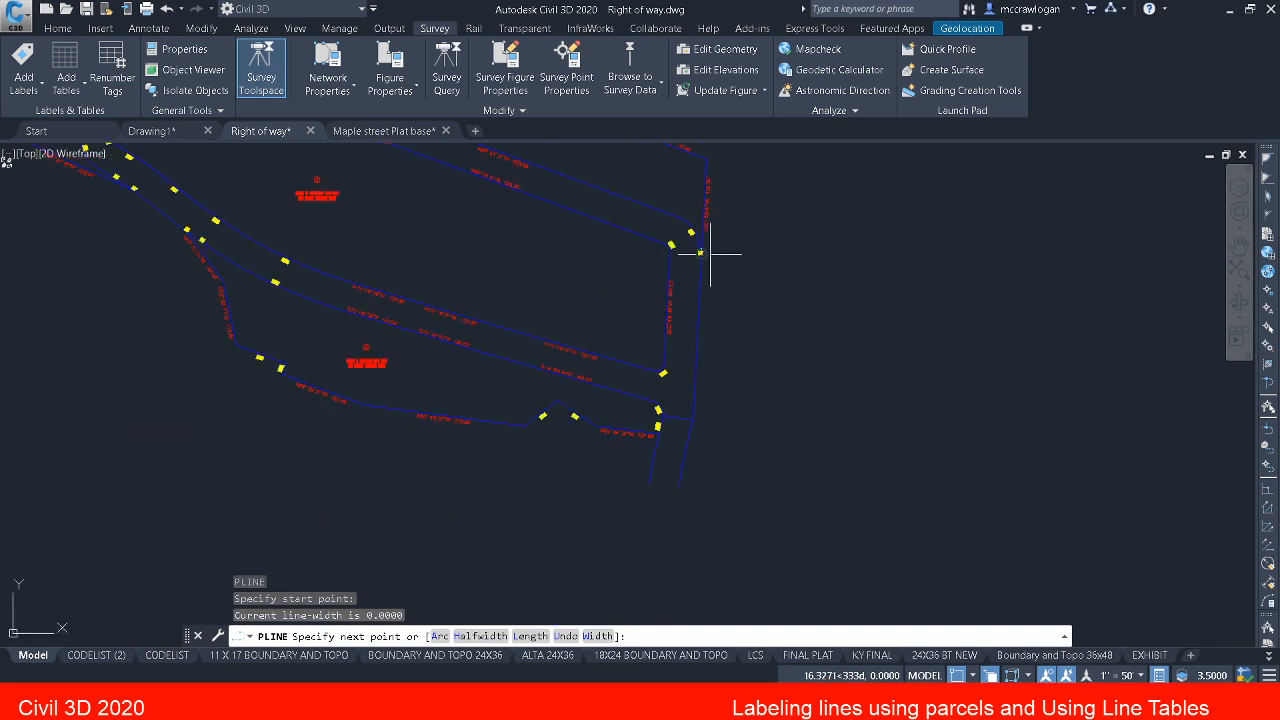
scroll(704, 360, "up", 6)
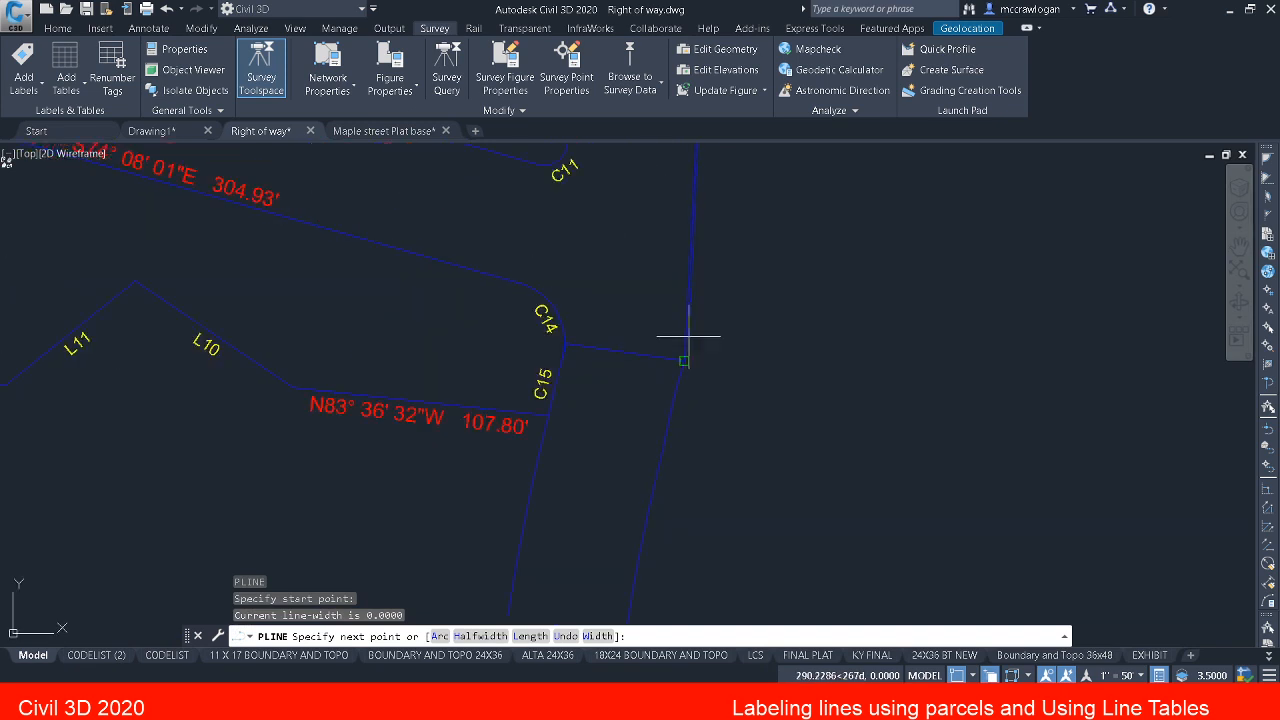
left_click(688, 341)
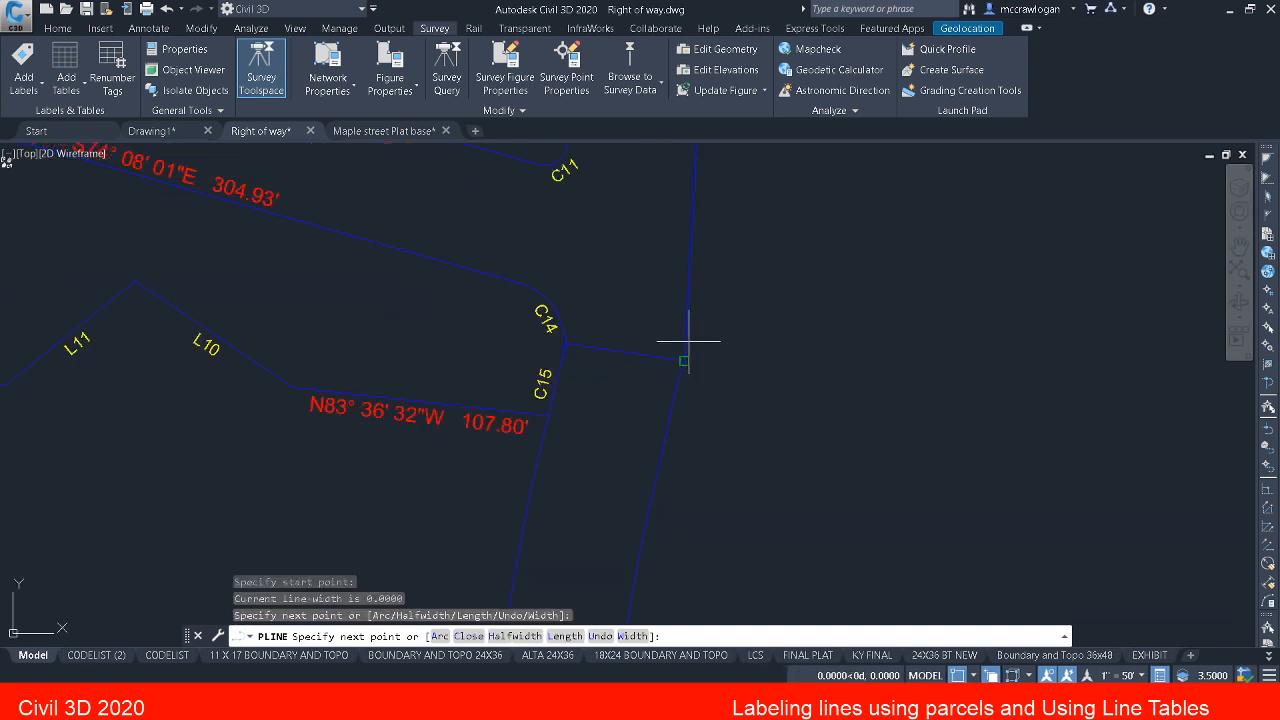
scroll(623, 374, "up", 4)
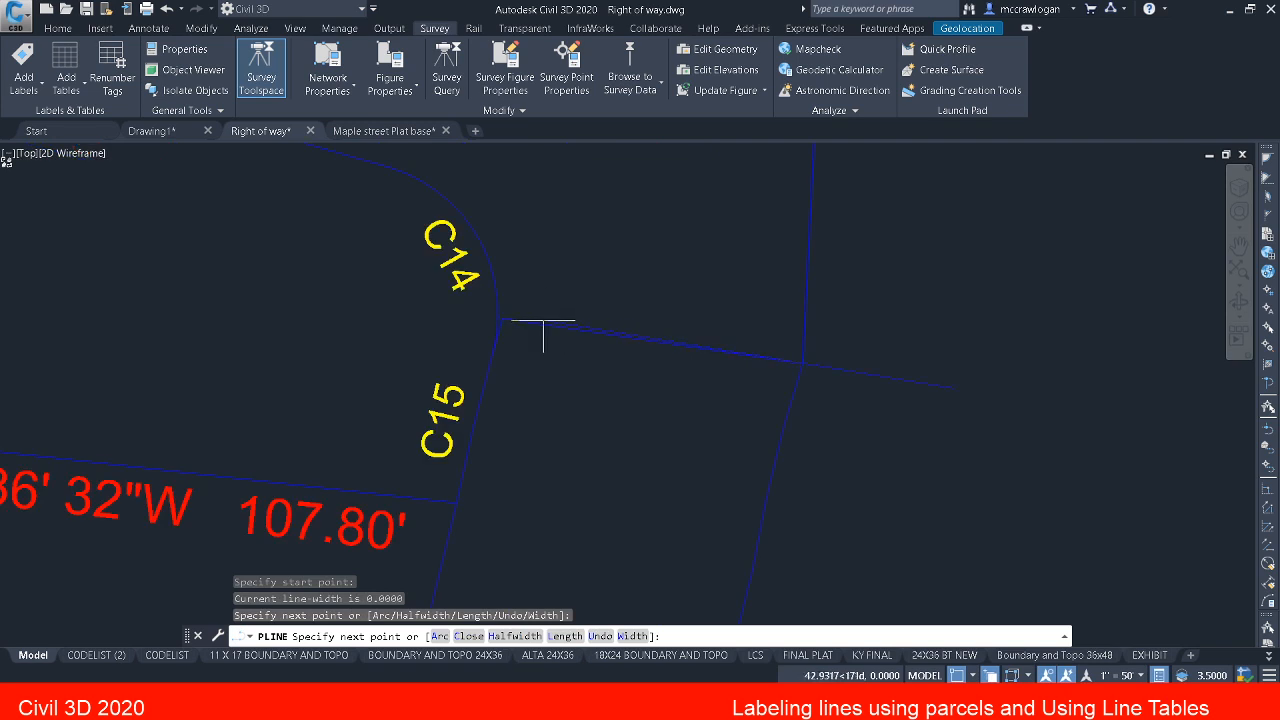
scroll(543, 337, "up", 3)
left_click(510, 345)
scroll(440, 368, "up", 5)
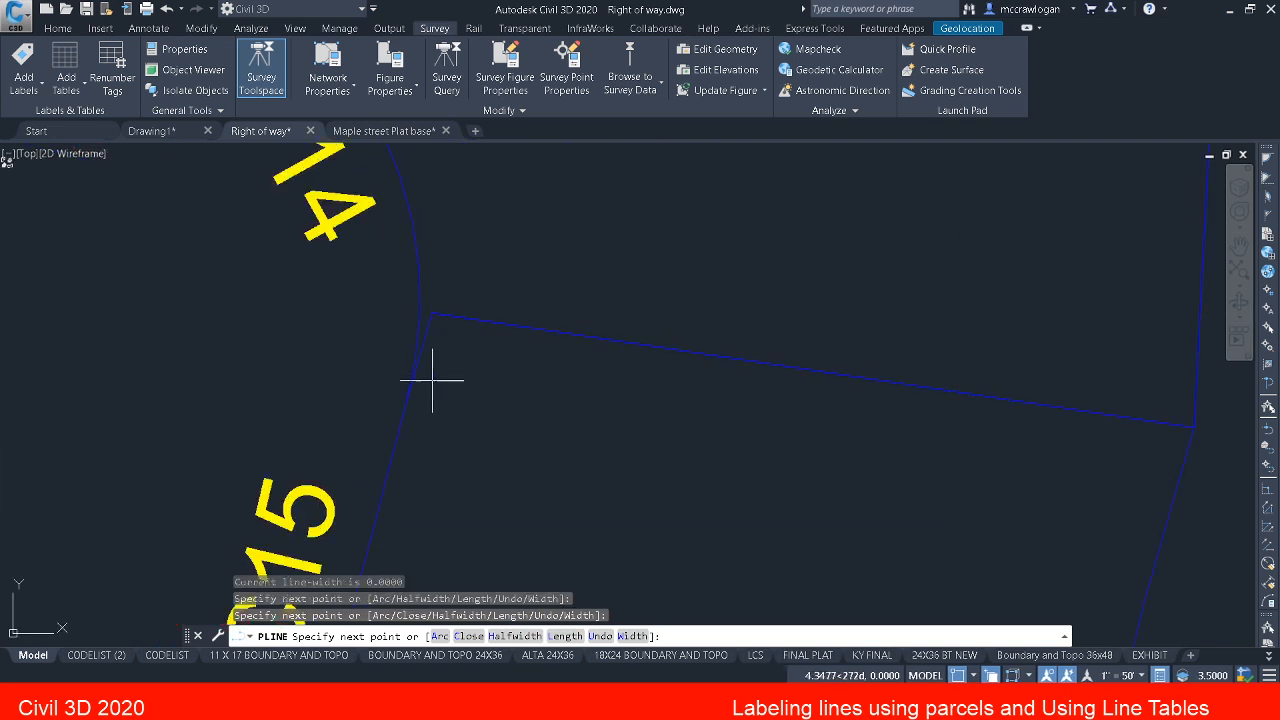
Step: Replace the last straight polyline segment with a second-point arc following the short boundary edge to the endpoint between C14 and C15
left_click(400, 382)
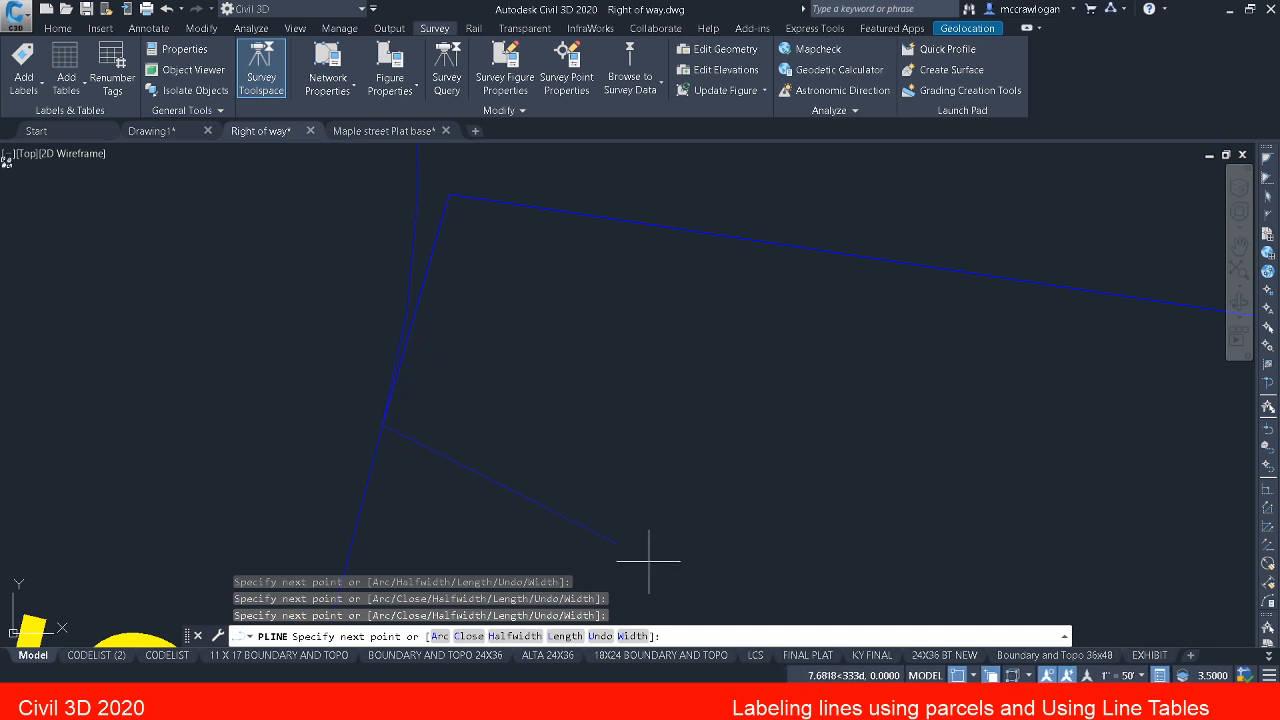
left_click(603, 636)
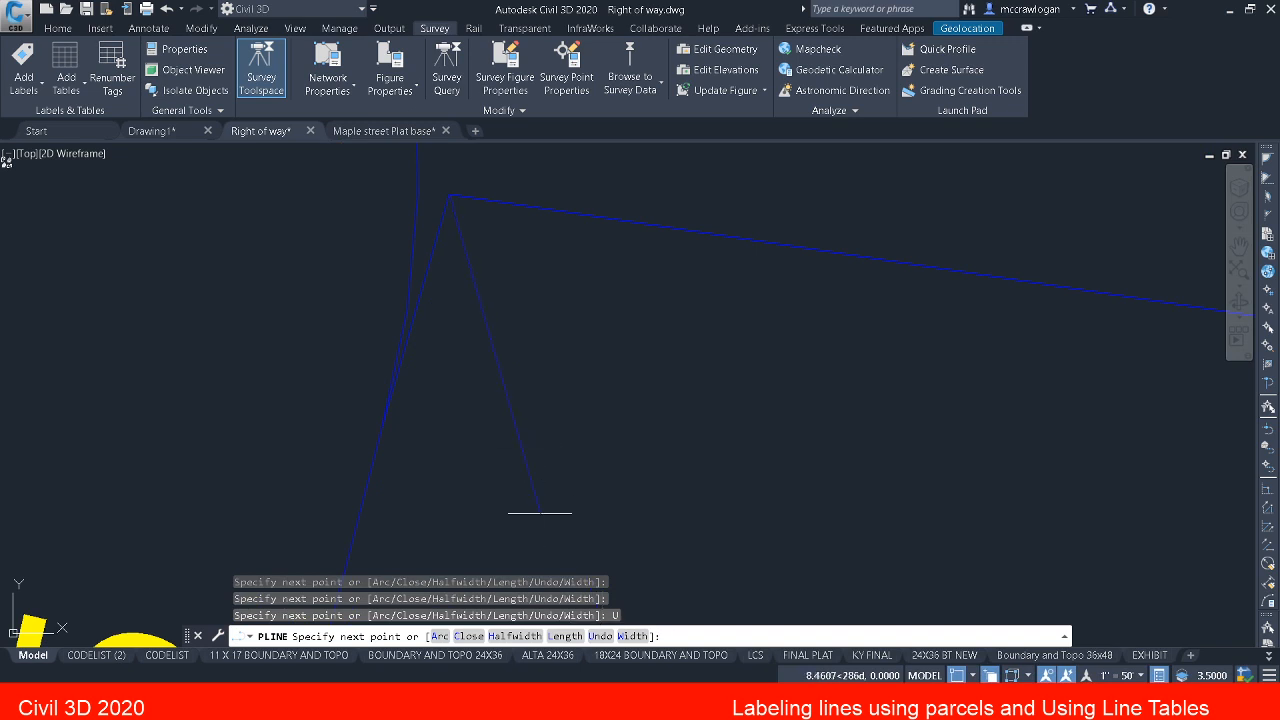
left_click(440, 636)
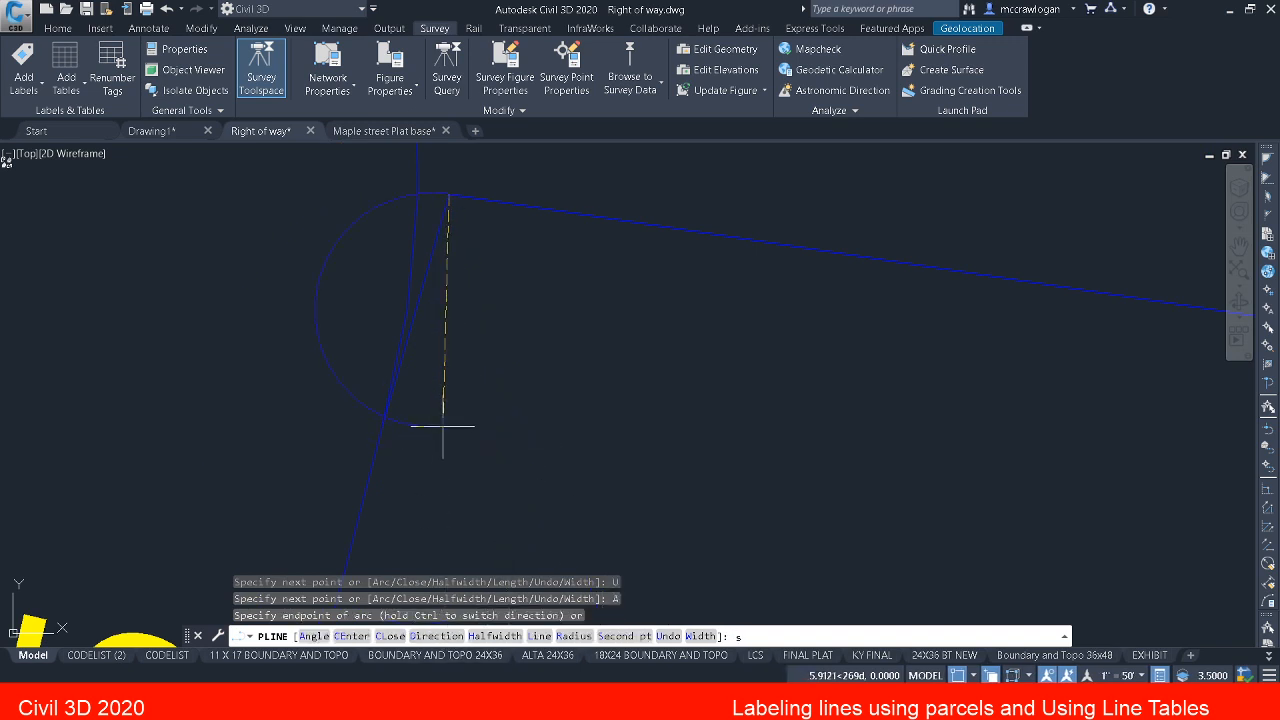
type("s")
key("Return")
right_click(443, 345, "shift")
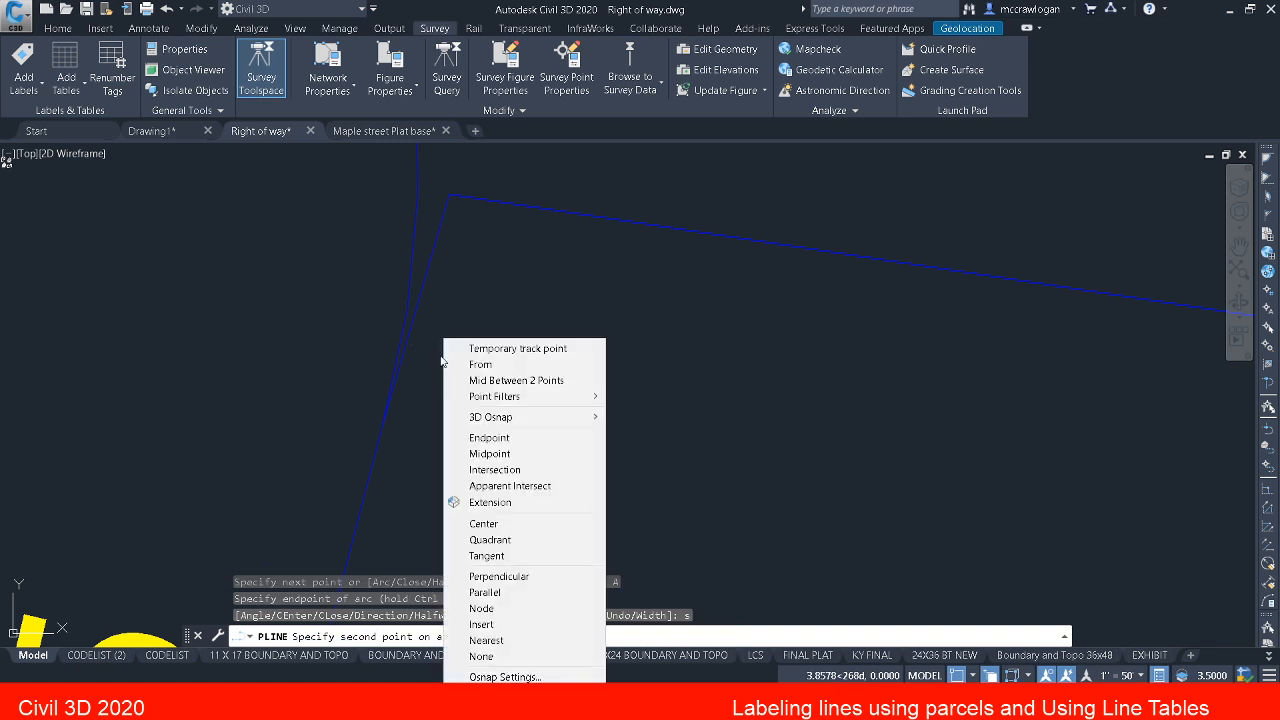
left_click(504, 636)
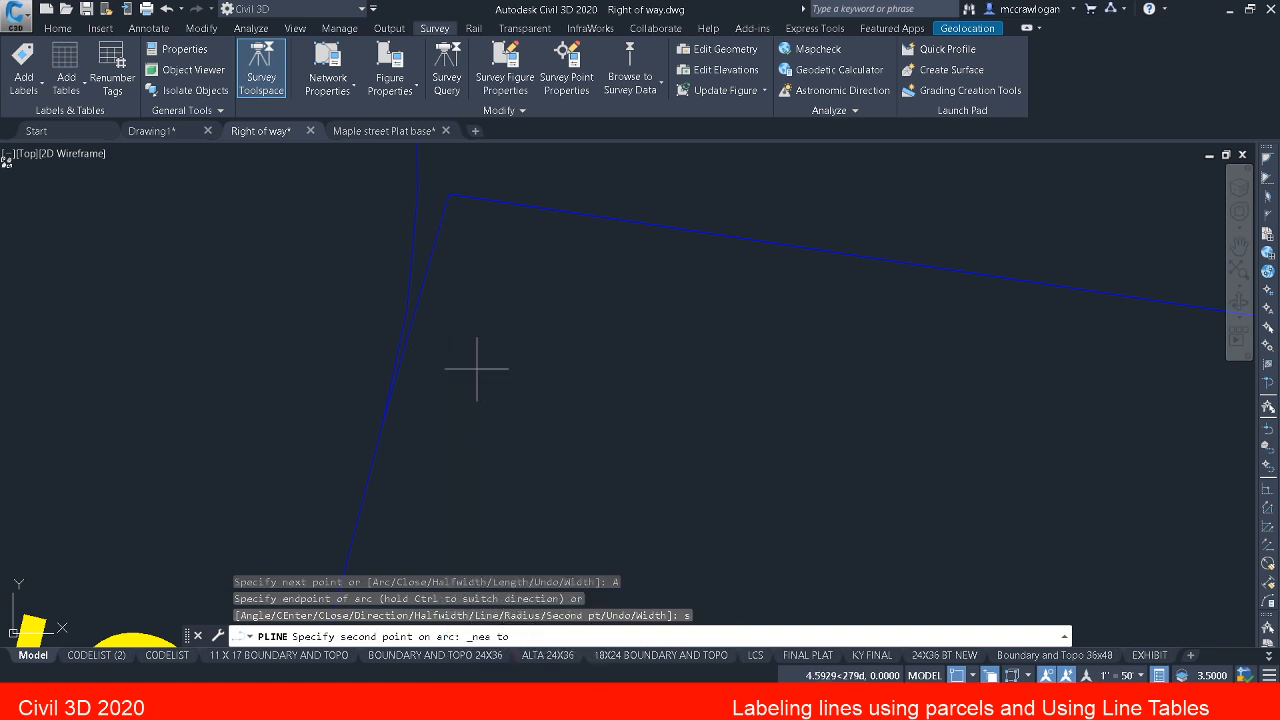
left_click(418, 300)
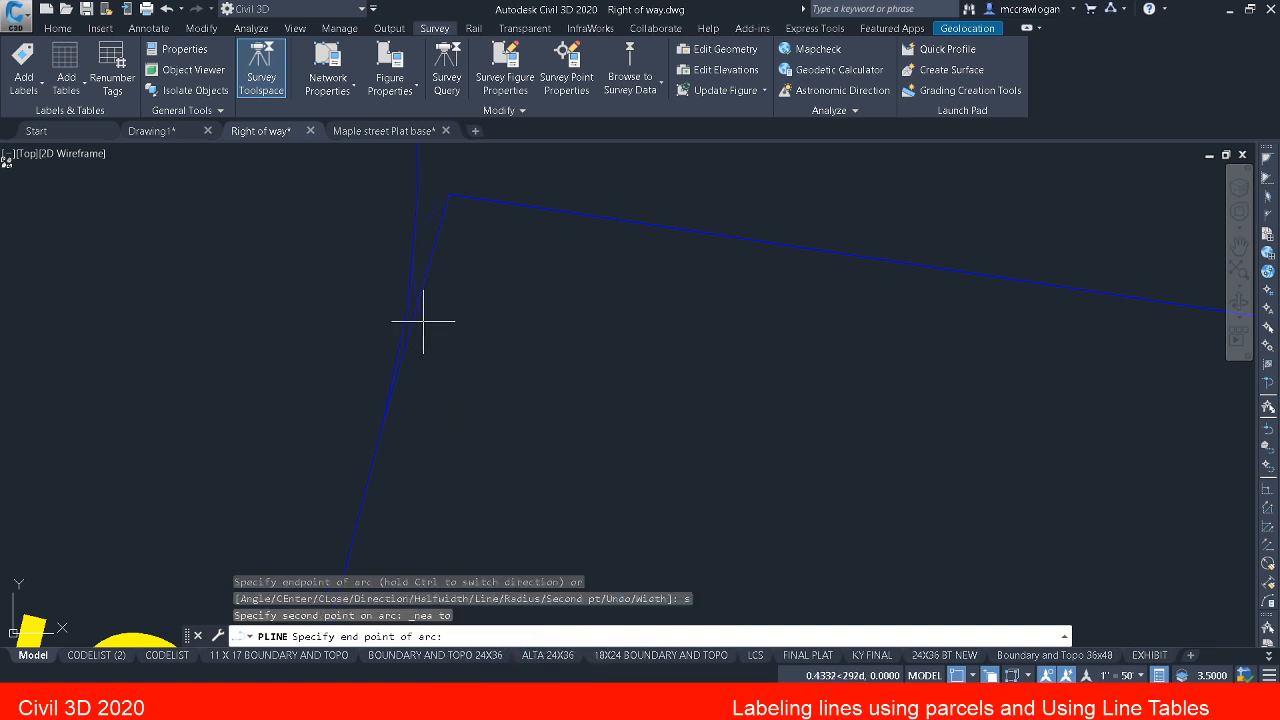
left_click(388, 386)
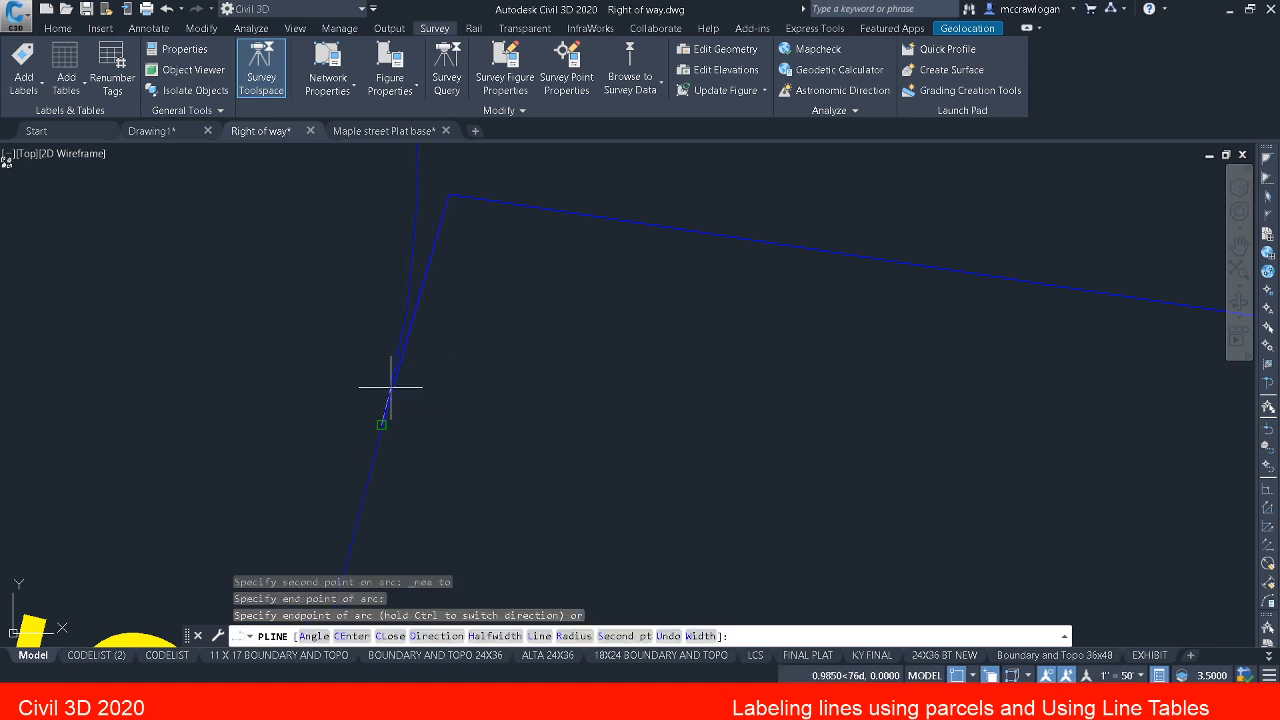
key("Escape")
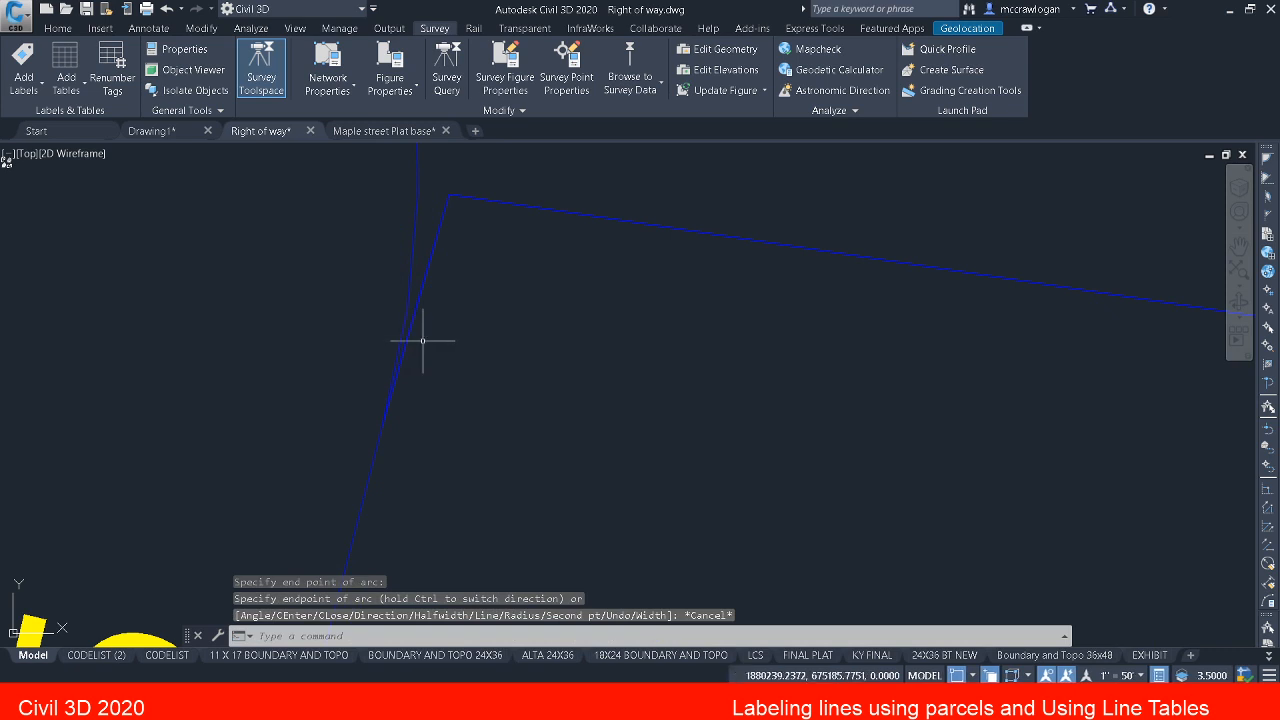
key("Escape")
Step: Start adding labels with Line and Curve as the feature and Multiple Segment as the label type
scroll(429, 342, "down", 4)
scroll(434, 343, "down", 5)
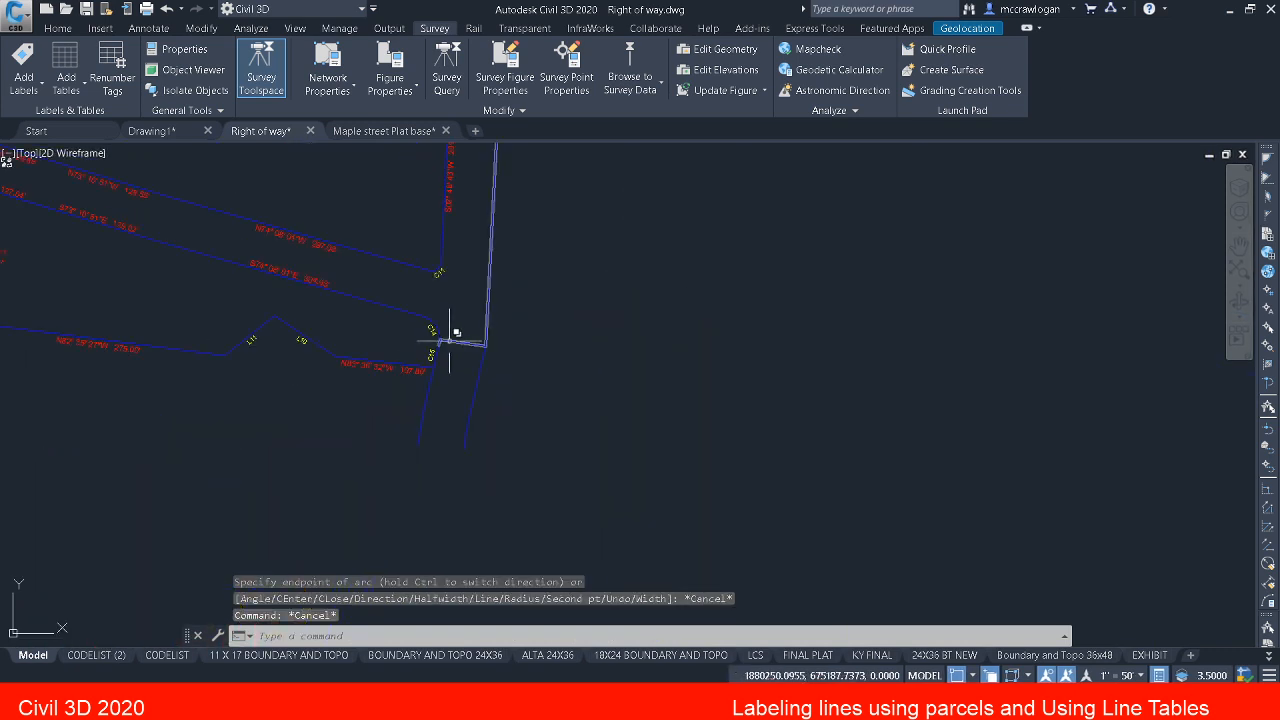
middle_click_drag(440, 340, 457, 429)
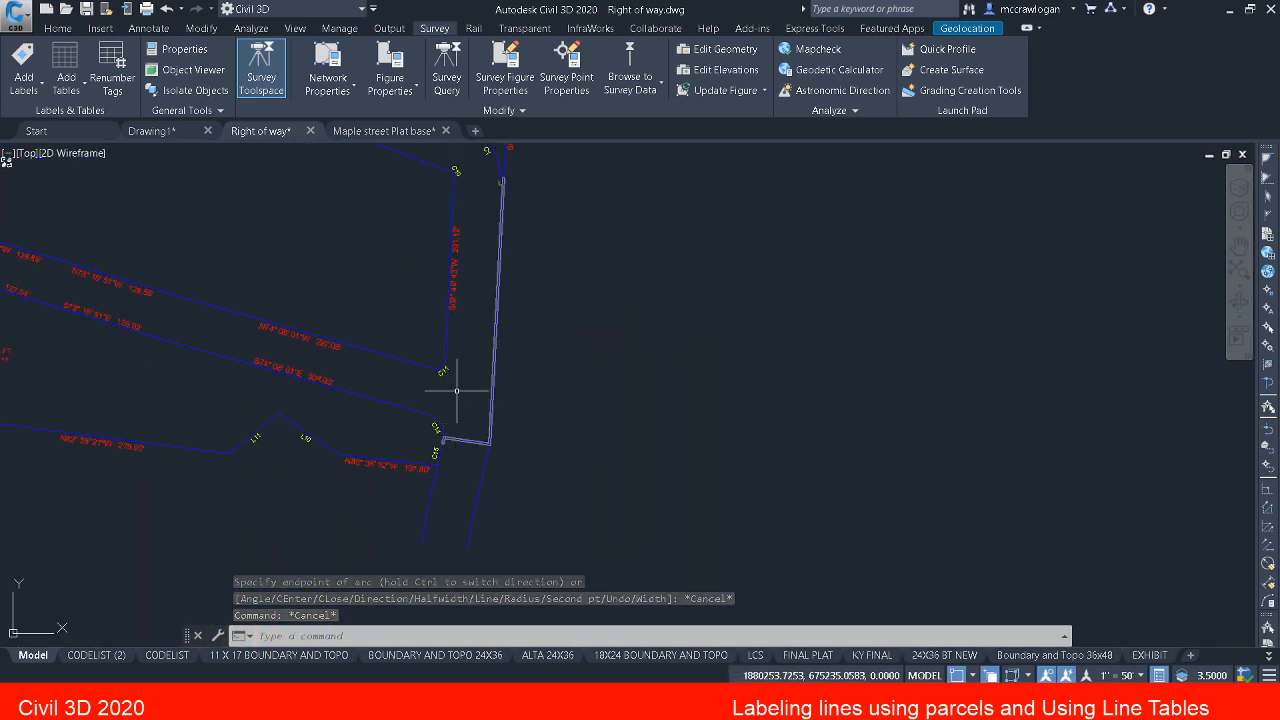
left_click(150, 29)
left_click(34, 59)
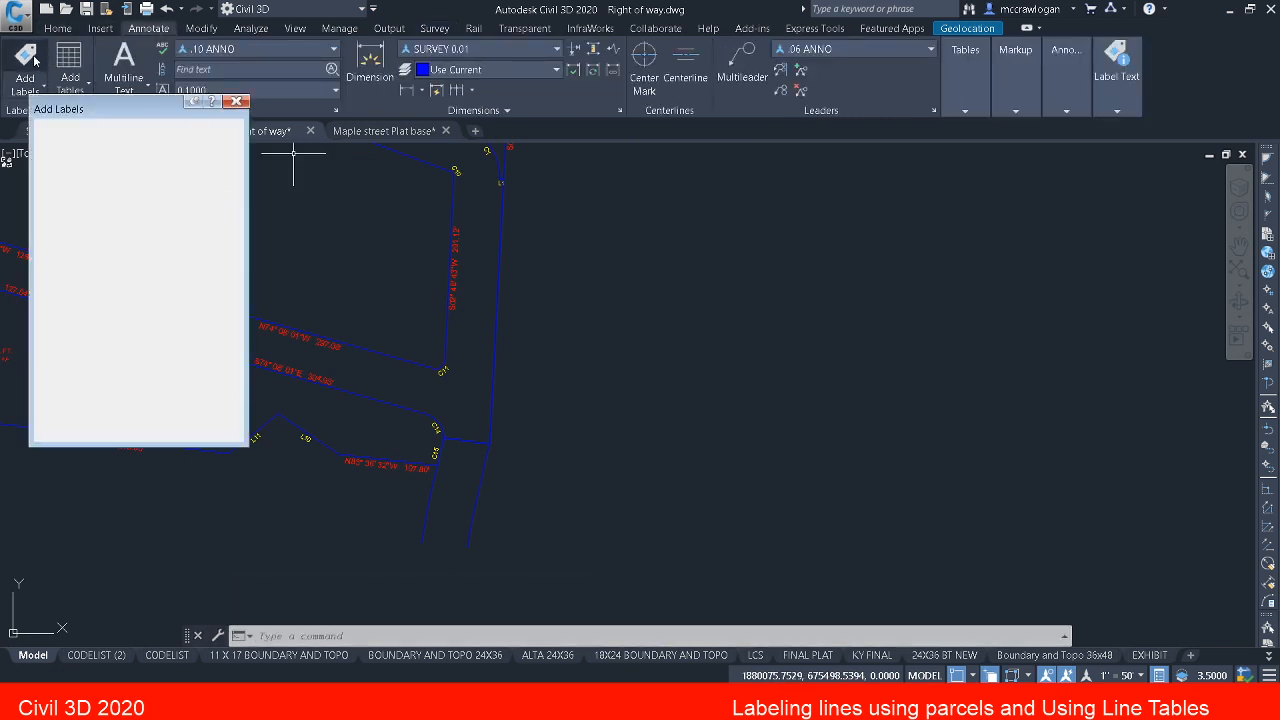
left_click(88, 145)
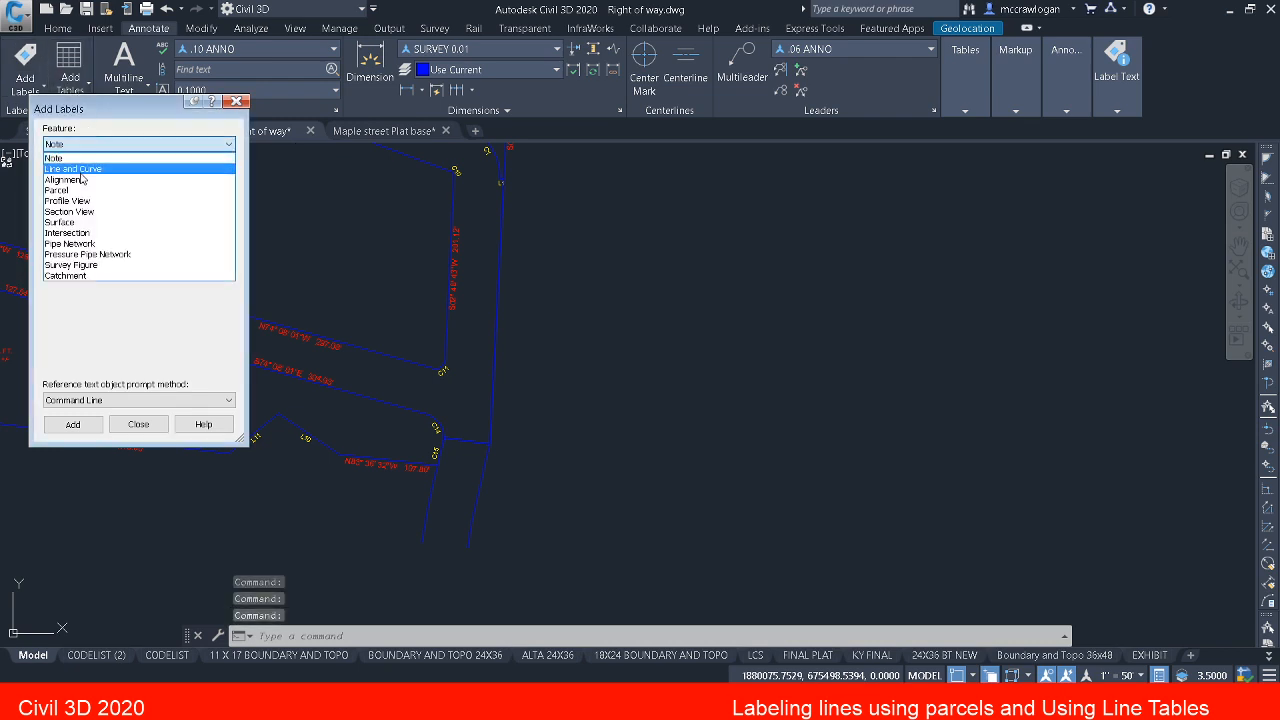
left_click(84, 169)
left_click(104, 183)
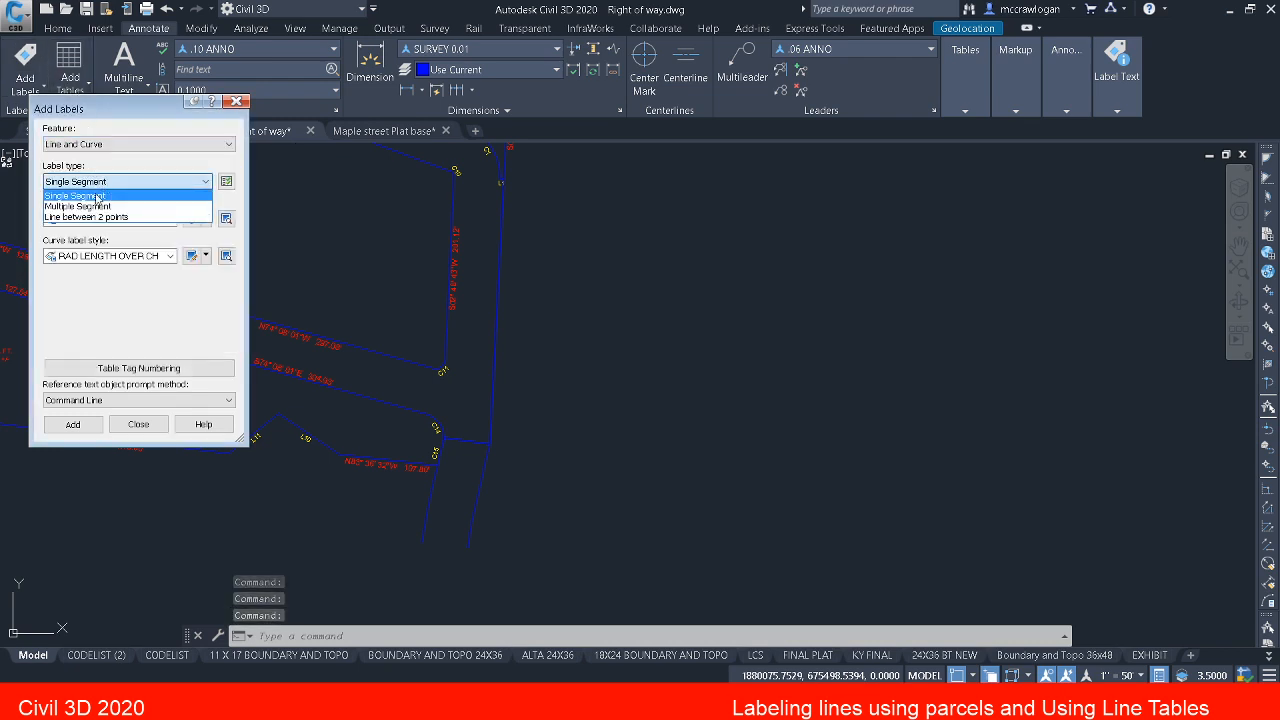
left_click(112, 207)
Step: Choose the BEARING AND DIST SINGLE LINE line label style and a RAD LENGTH OVER CH. BRG AND DIST Boundary TXT curve label style
left_click(170, 219)
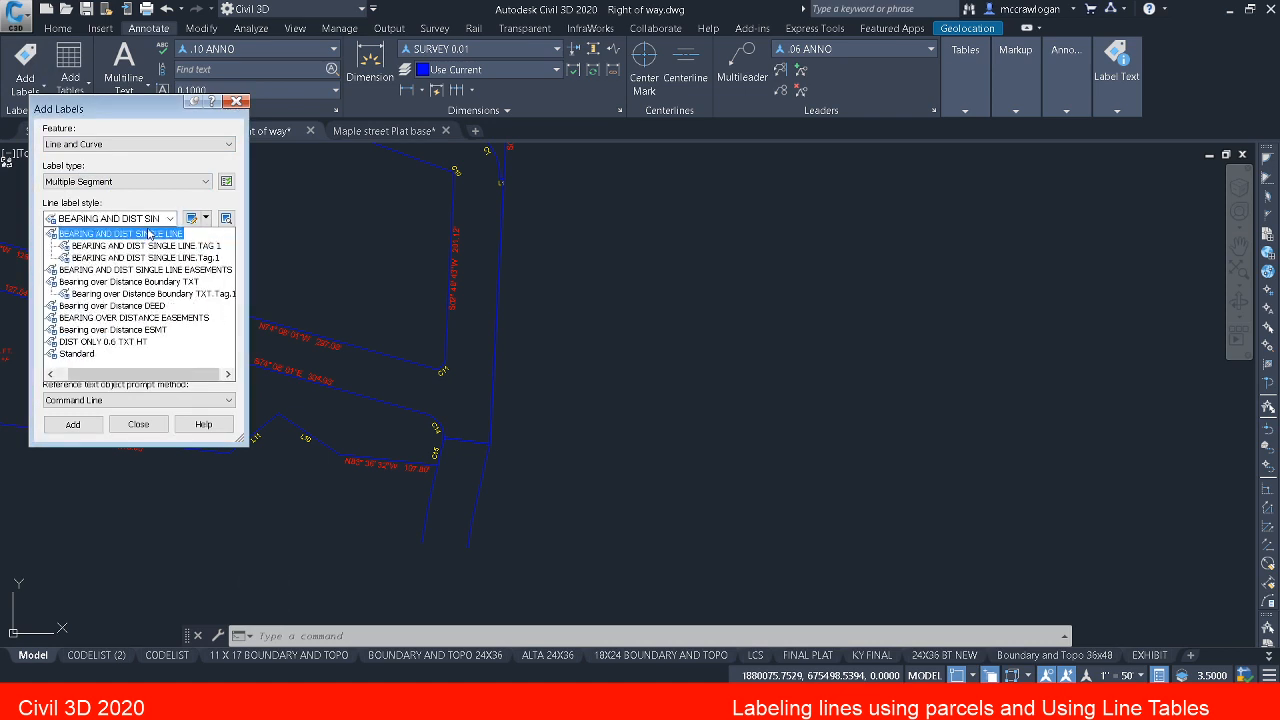
left_click(149, 233)
left_click(169, 256)
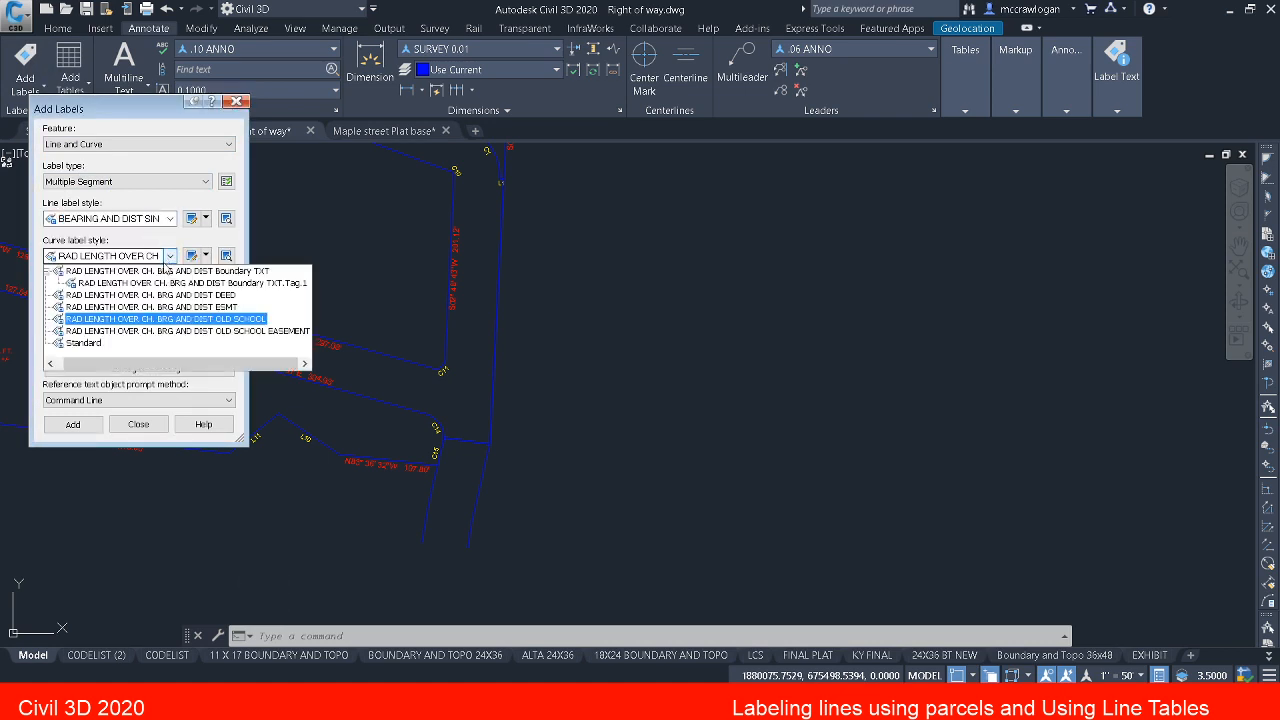
left_click(179, 278)
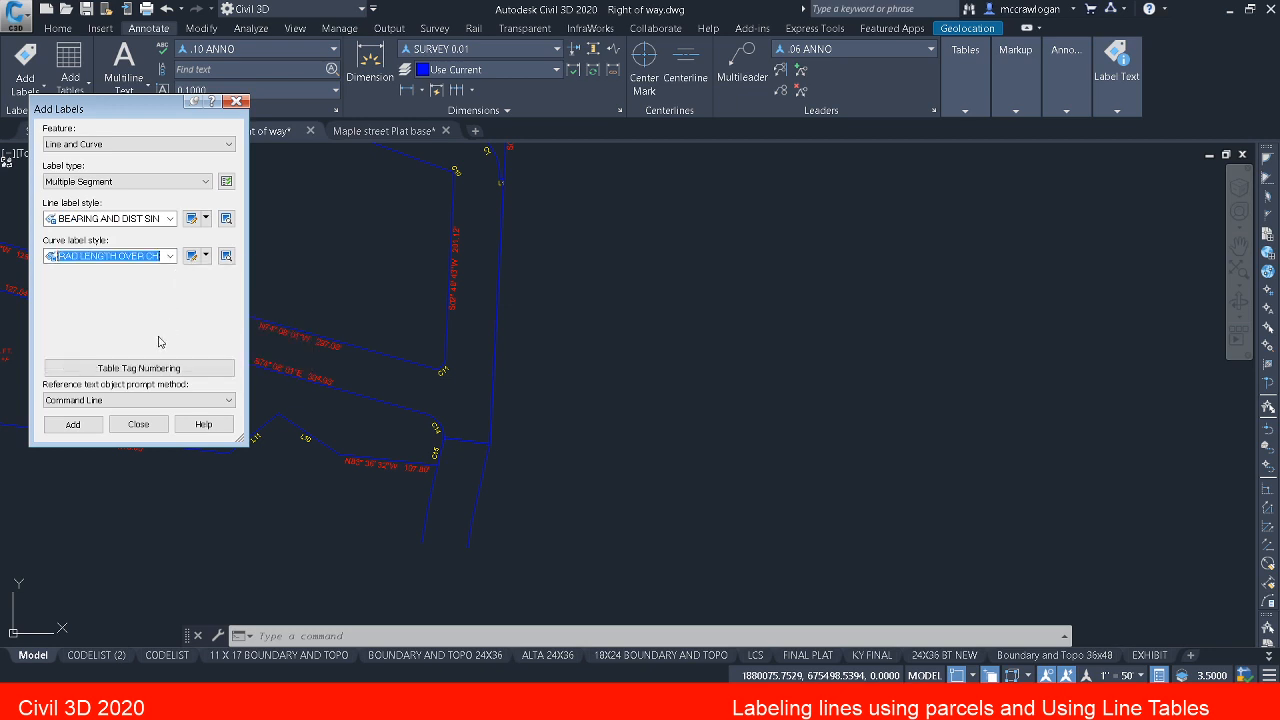
Step: Add bearing, distance and curve labels to all segments of the traced polyline, then end the labelling tool
left_click(72, 425)
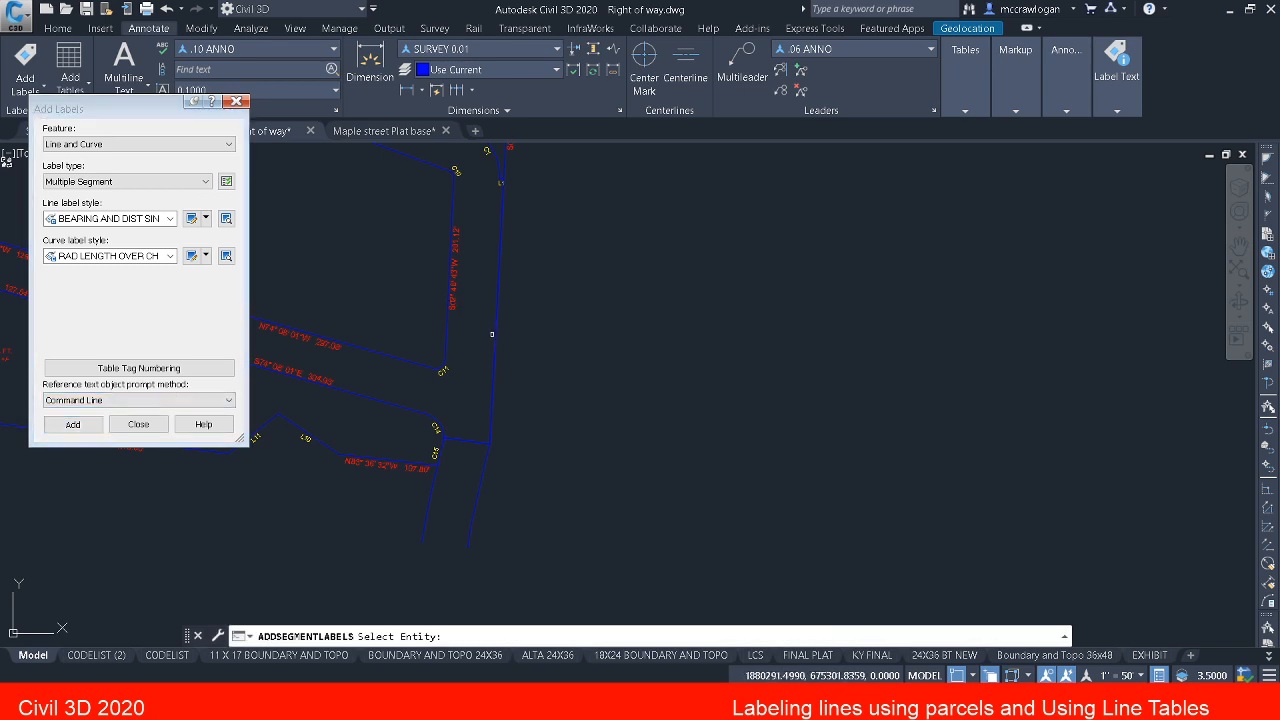
left_click(503, 326)
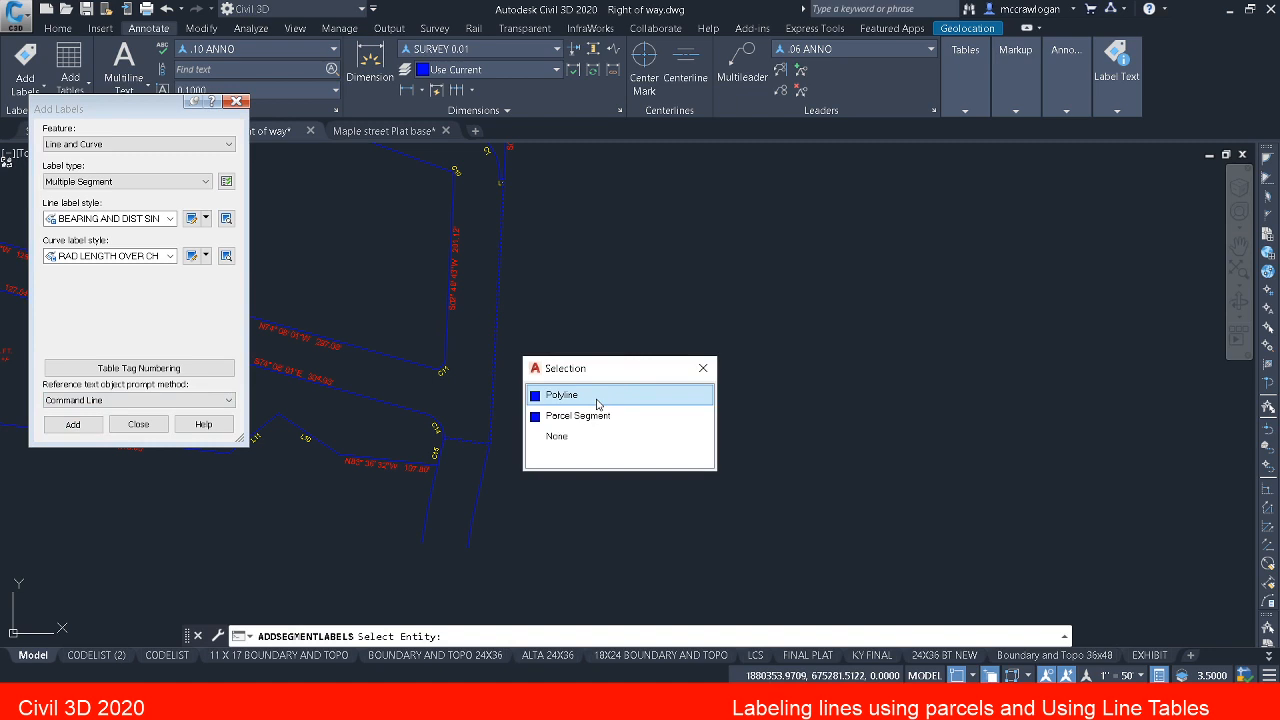
left_click(598, 400)
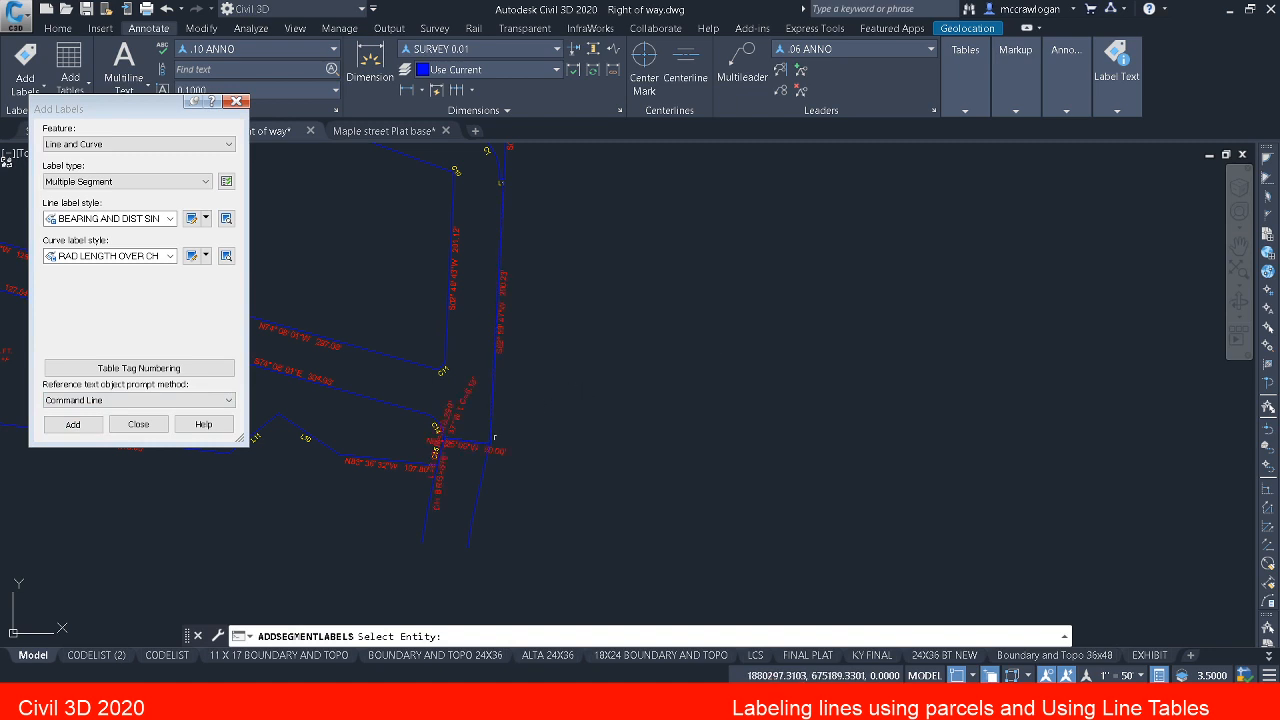
scroll(465, 450, "up", 2)
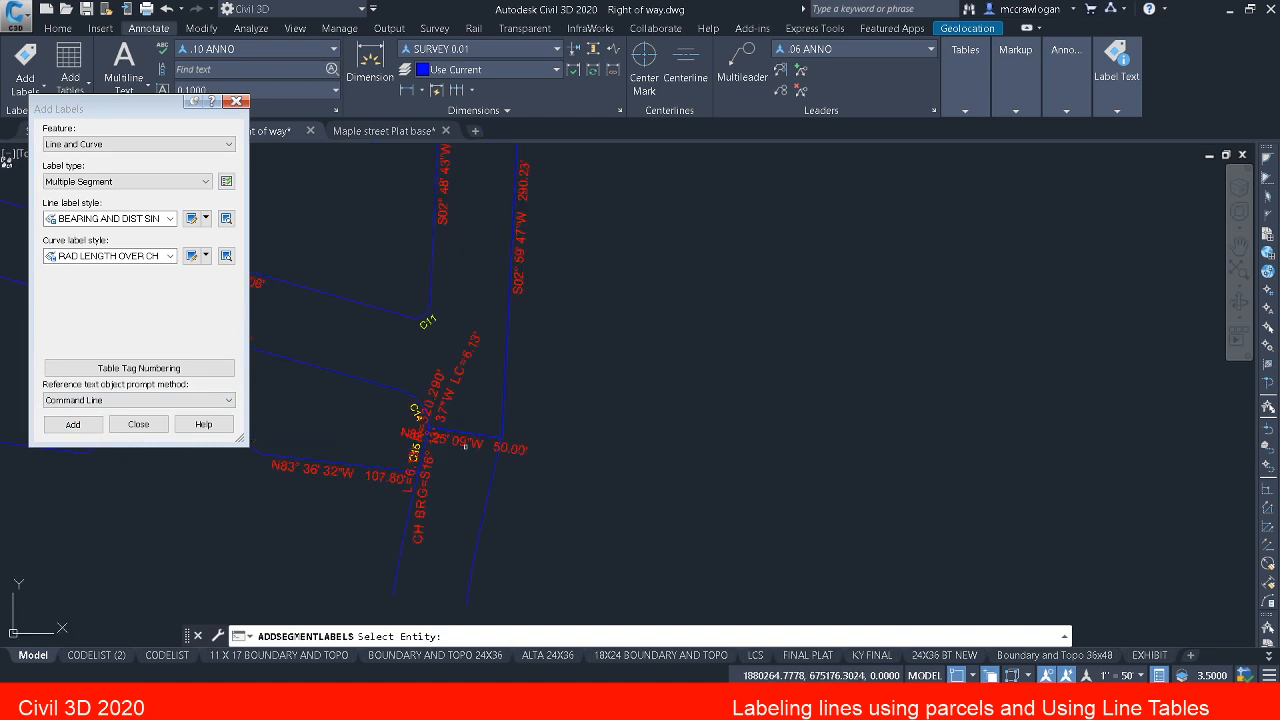
mouse_move(480, 437)
middle_mouse_down()
mouse_move(543, 591)
mouse_move(550, 381)
middle_mouse_up()
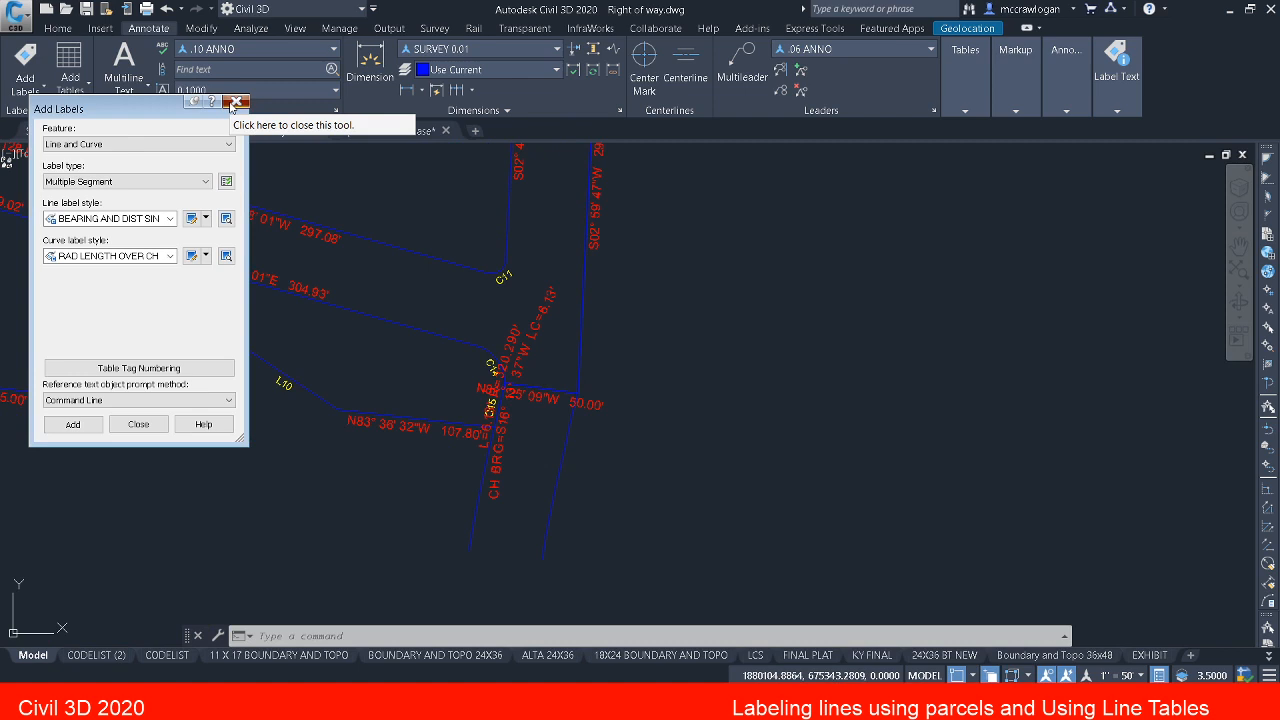
left_click(236, 102)
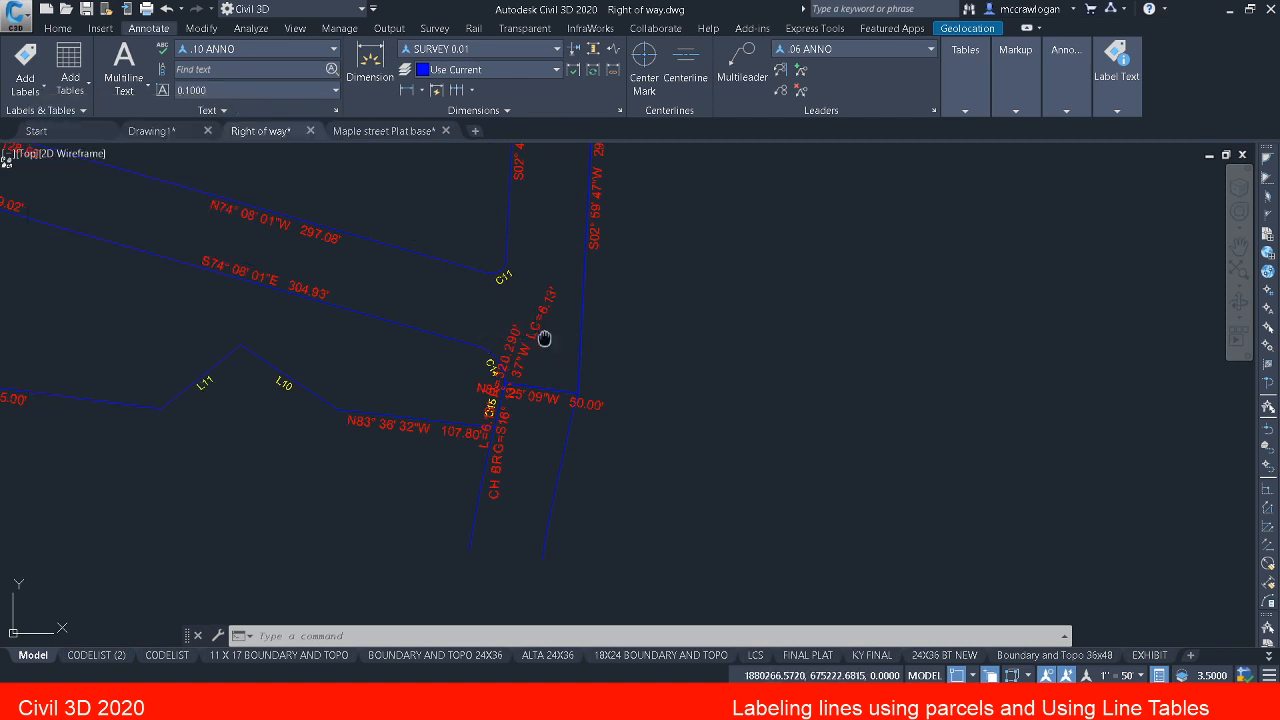
Step: Examine the overlapping labels around C14 and C15 and check the last tag numbers in the curve and line tables
middle_click_drag(531, 506, 529, 520)
scroll(529, 520, "up", 6)
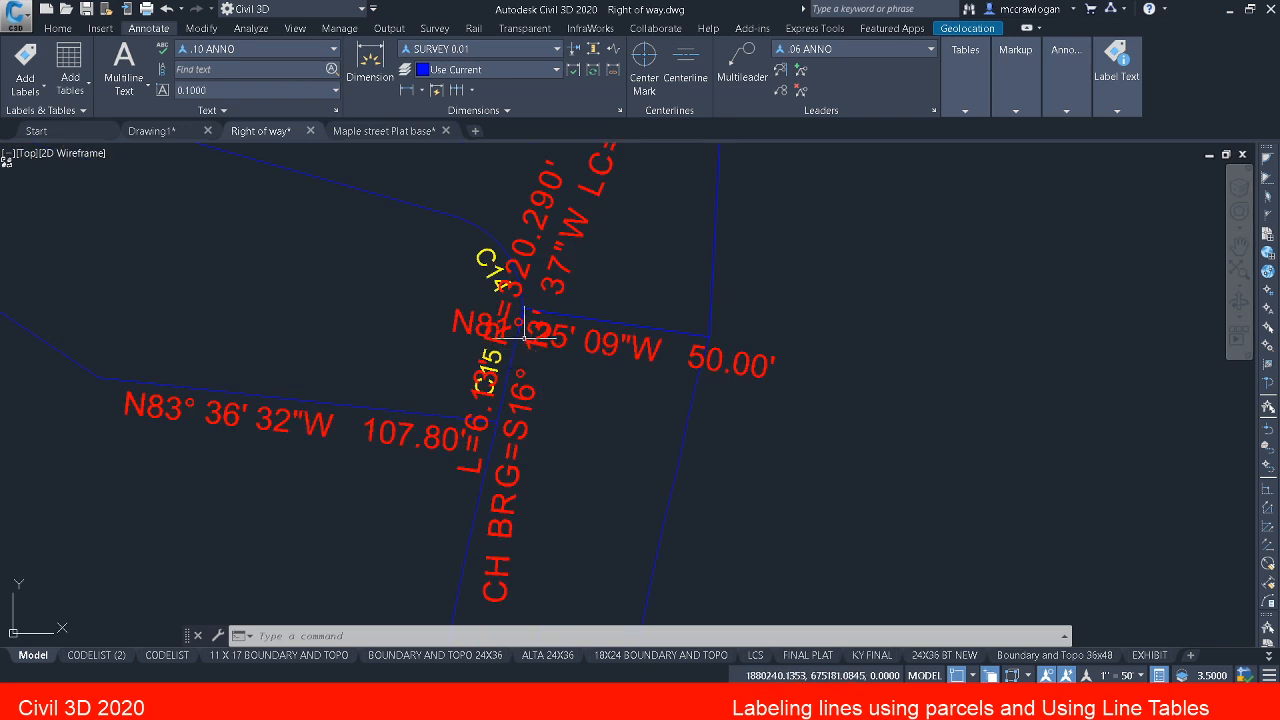
key("Escape")
key("Escape")
scroll(524, 331, "down", 4)
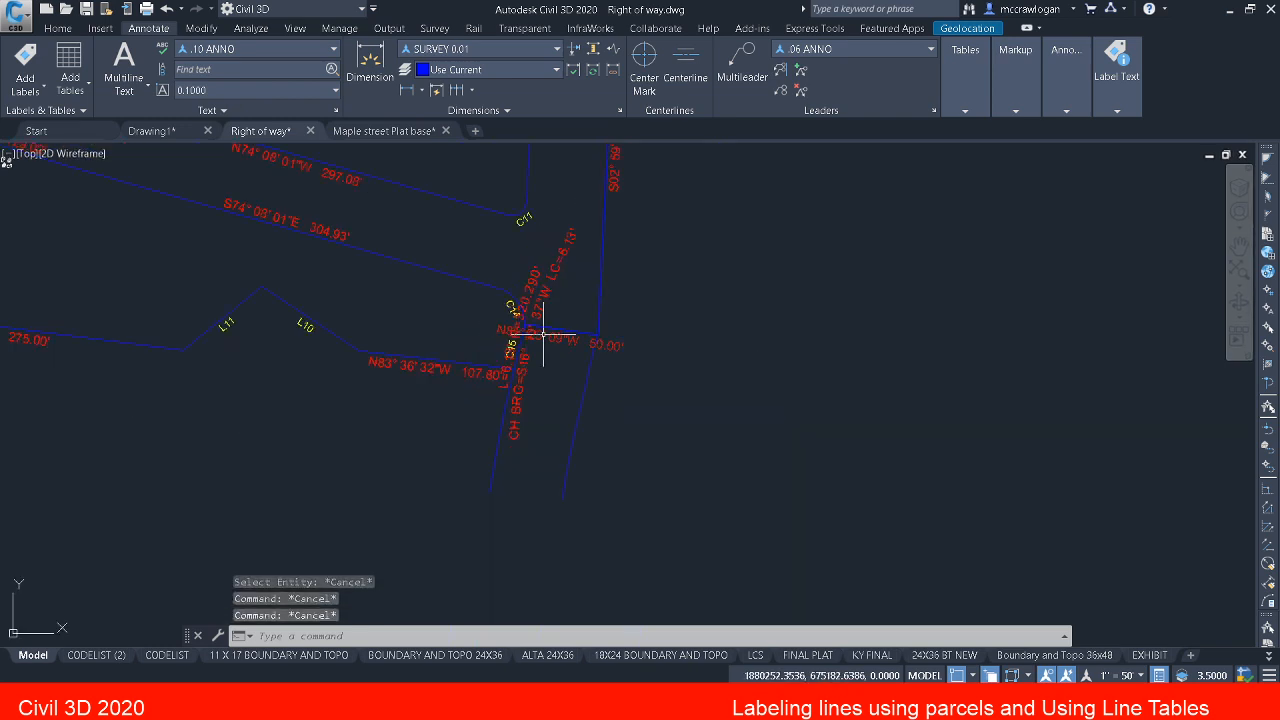
scroll(527, 330, "up", 2)
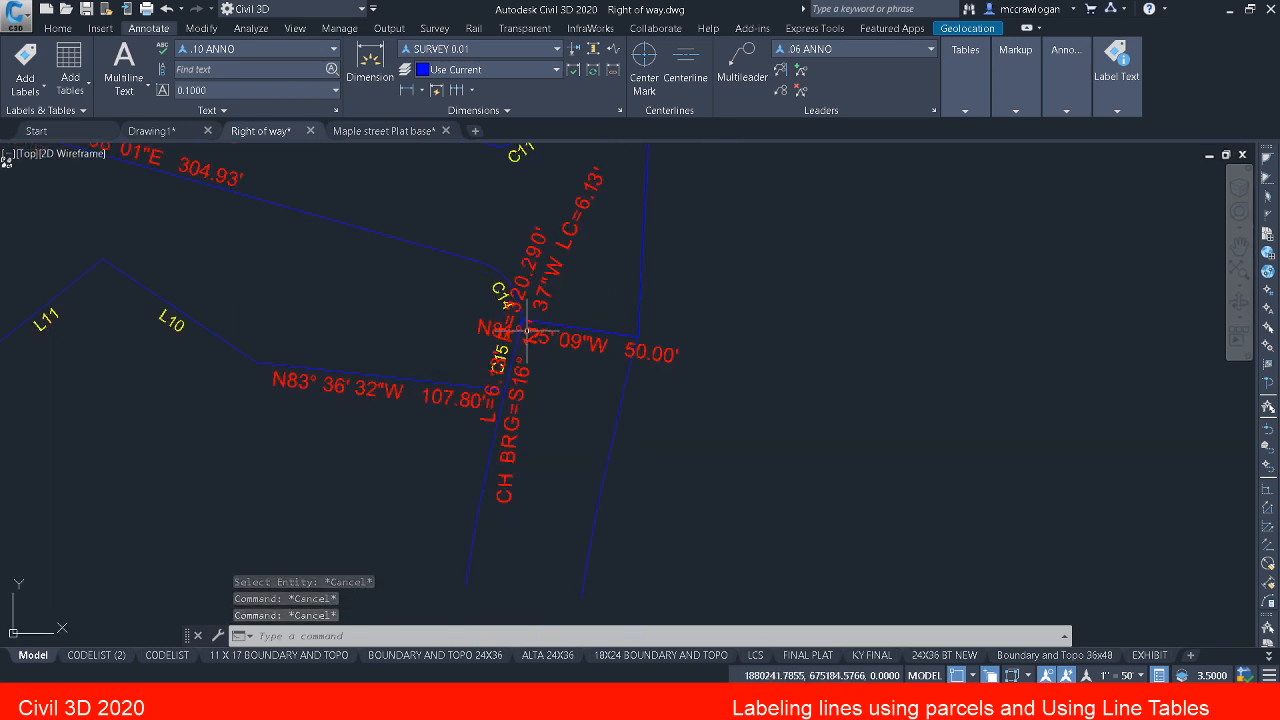
scroll(527, 330, "down", 3)
mouse_move(520, 337)
middle_mouse_down()
mouse_move(595, 367)
mouse_move(1111, 328)
middle_mouse_up()
middle_click_drag(603, 317, 1174, 507)
scroll(364, 328, "up", 4)
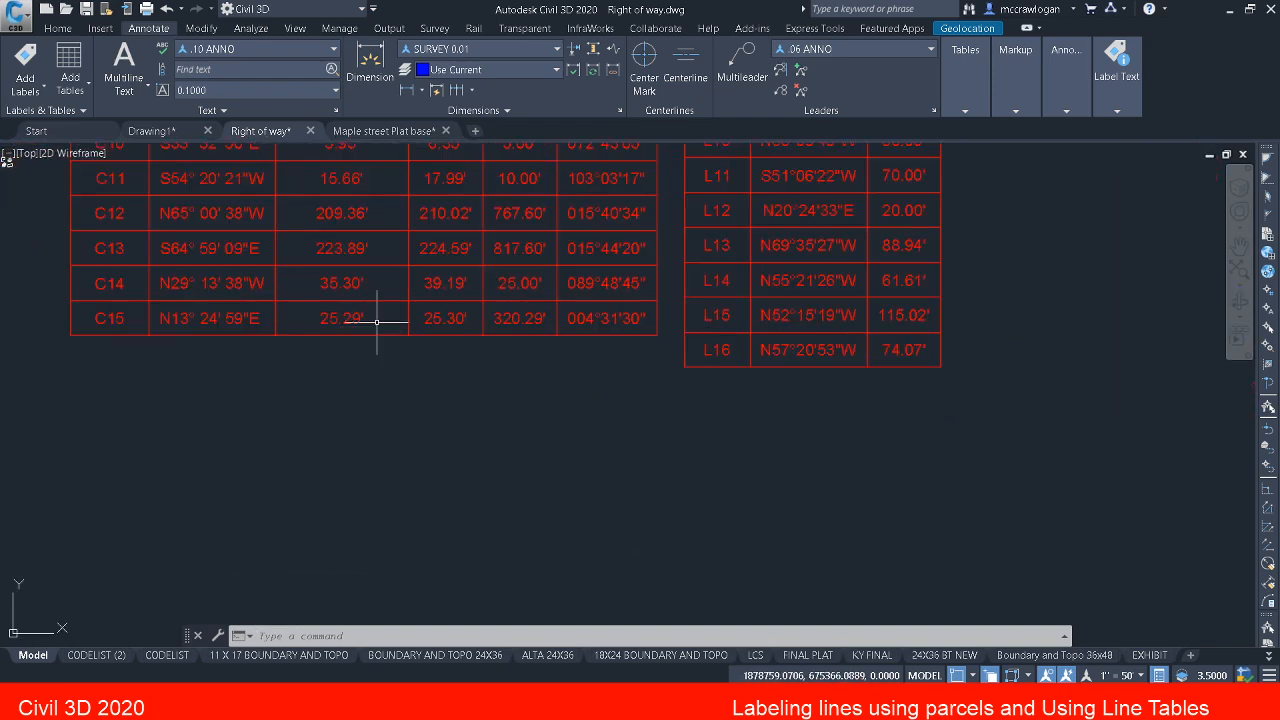
middle_click_drag(377, 321, 392, 411)
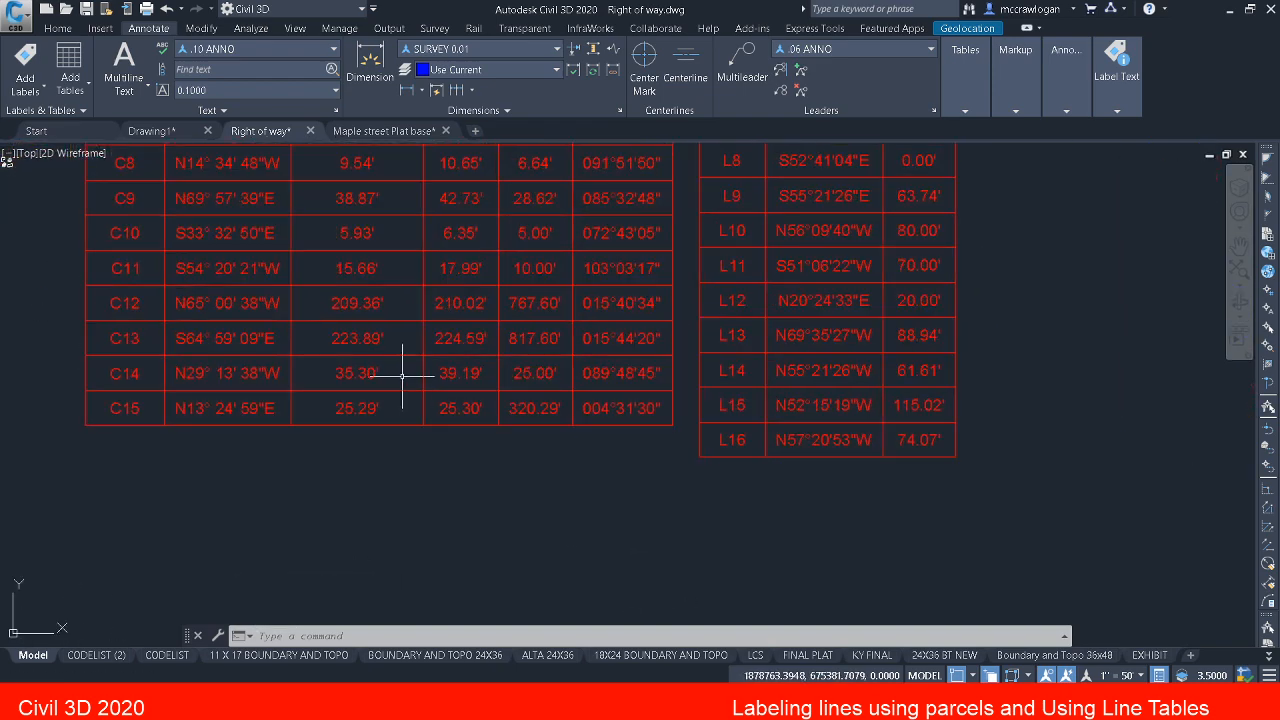
Step: Set the curves starting number for table tag renumbering to 16 with EDITTAGNUMBERS, then exit the command without picking a label
type("e")
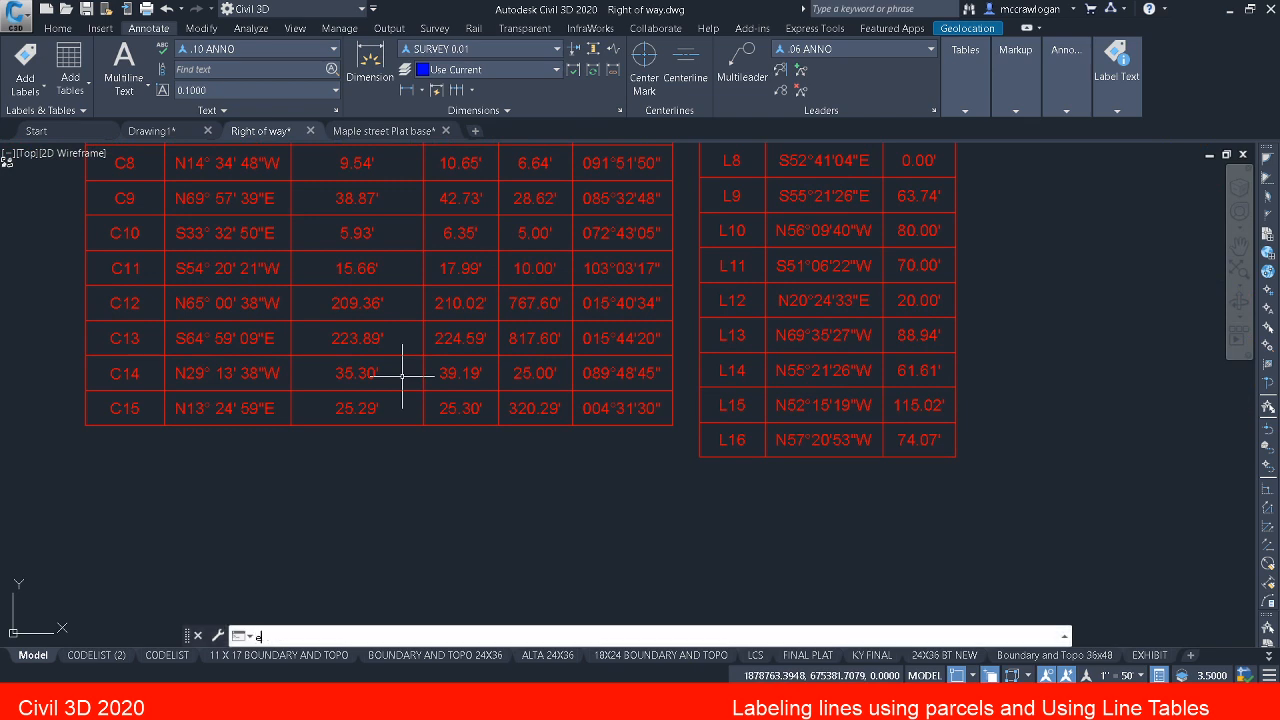
type("dit")
key("Return")
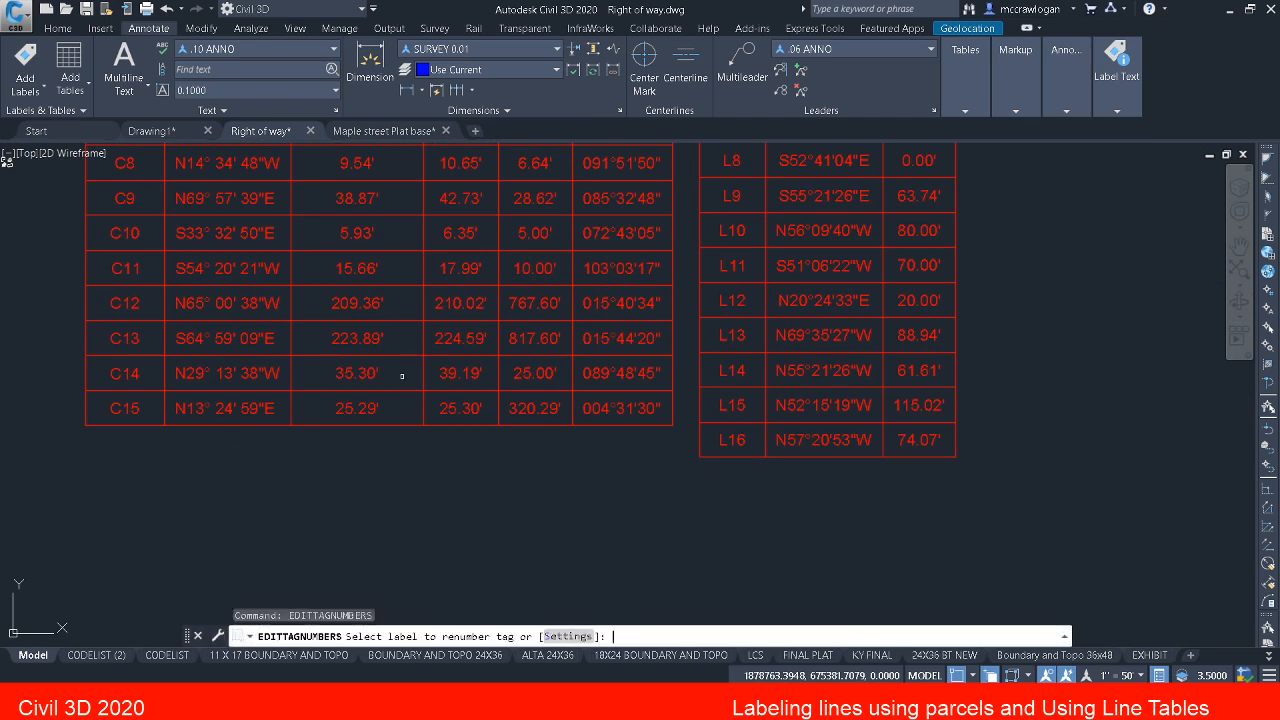
left_click(570, 637)
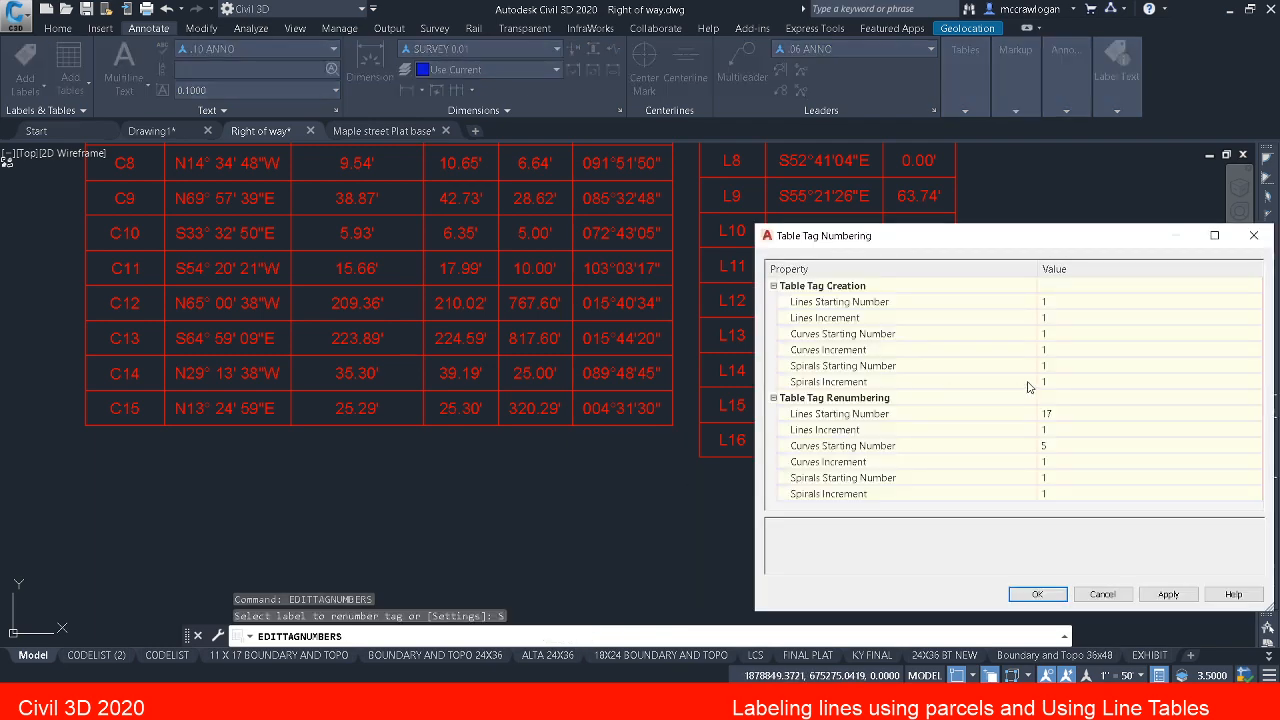
left_click(1068, 446)
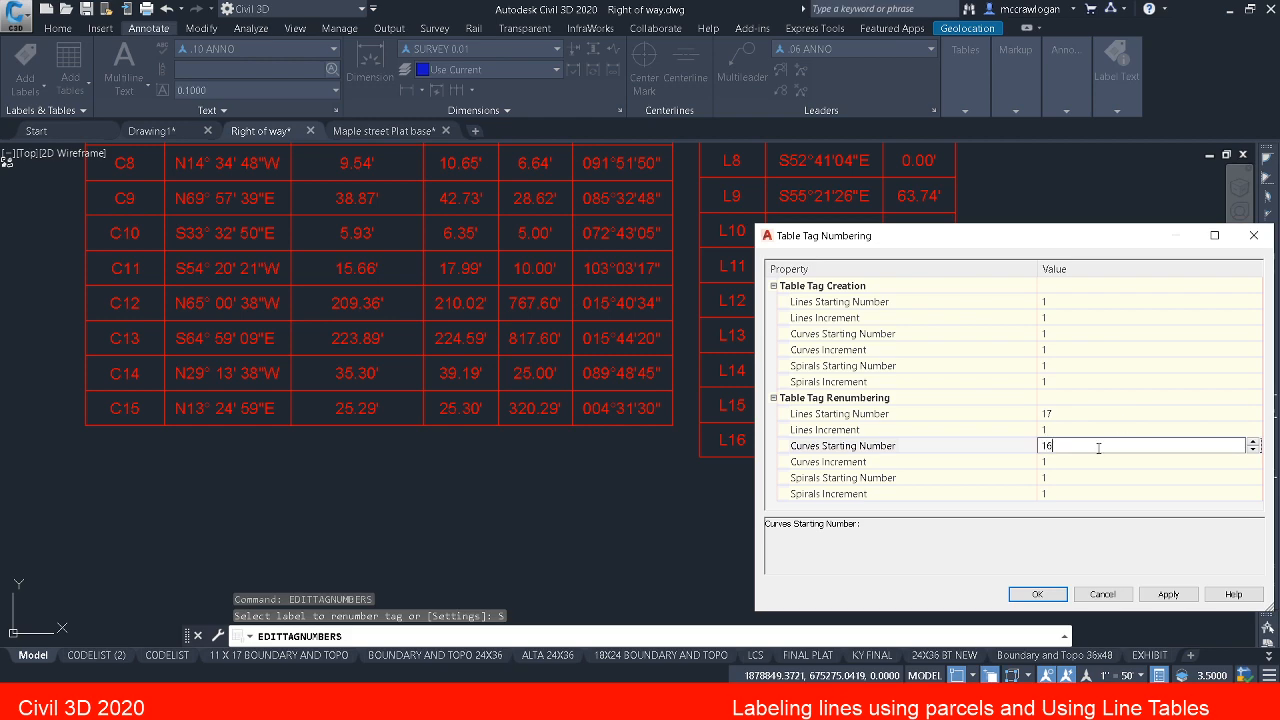
left_click(1040, 592)
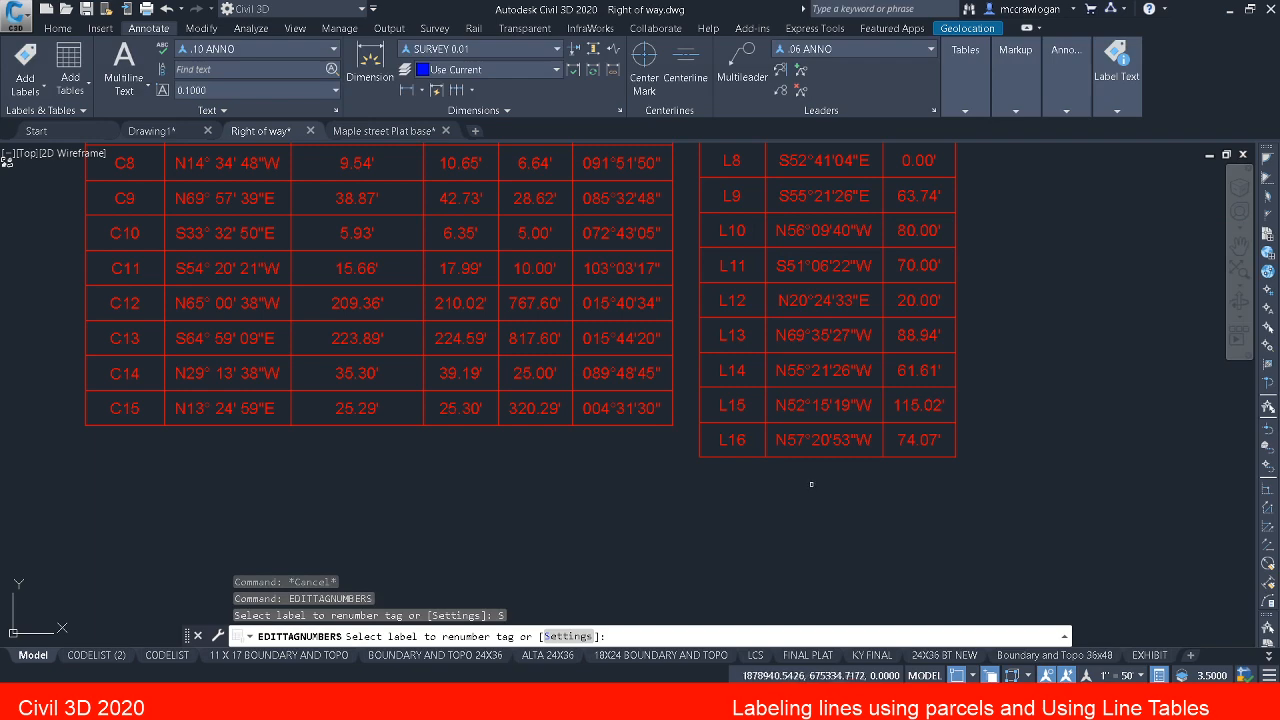
scroll(811, 484, "down", 5)
mouse_move(811, 484)
middle_mouse_down()
mouse_move(863, 514)
mouse_move(422, 384)
middle_mouse_up()
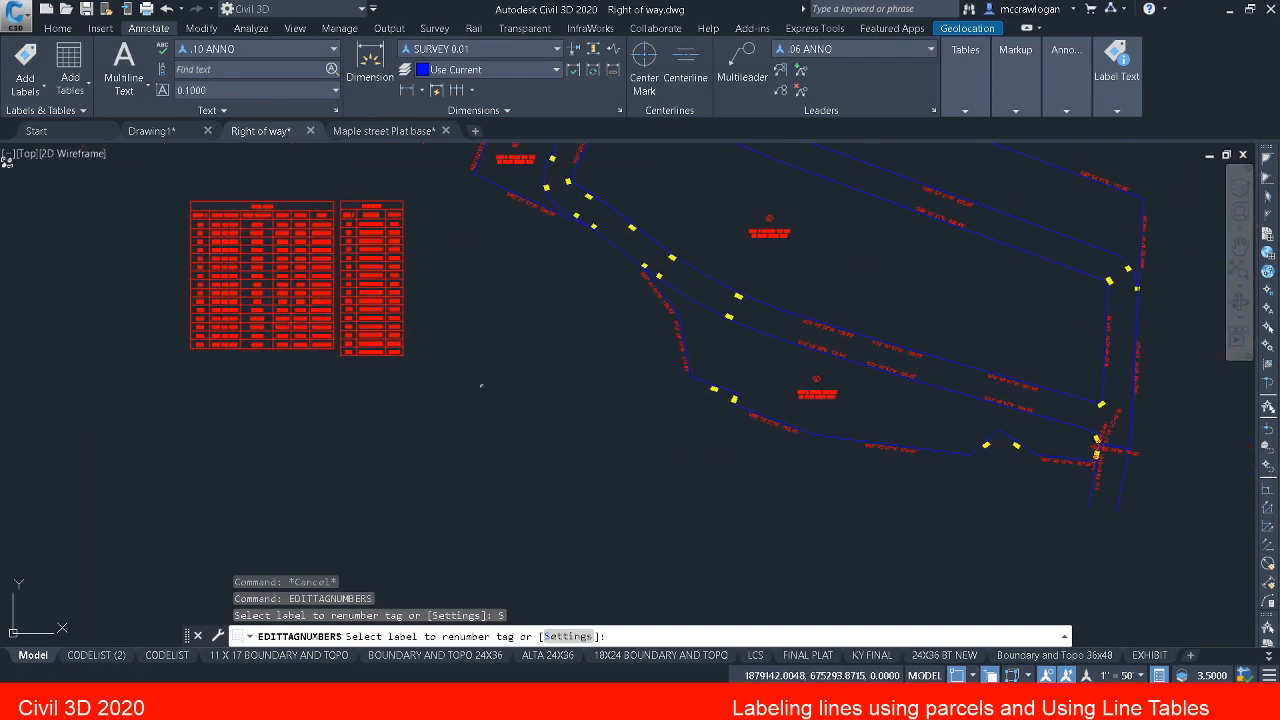
key("Escape")
key("Escape")
key("Escape")
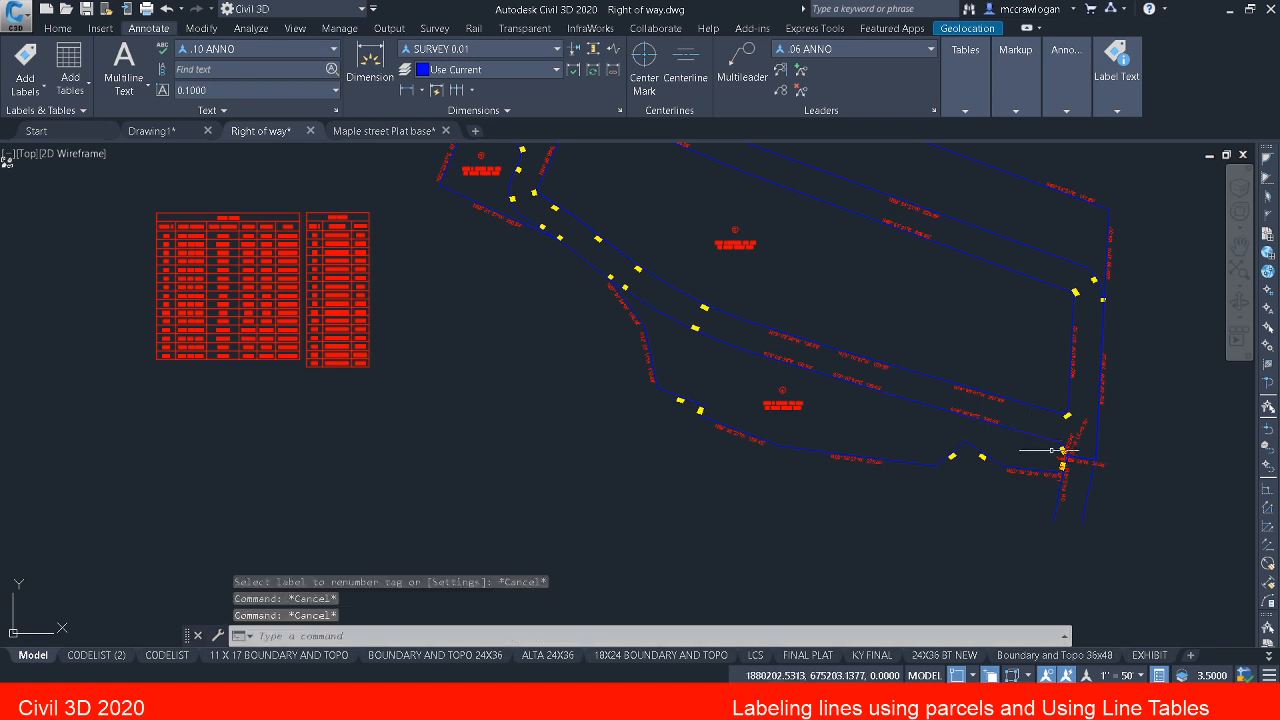
Step: Add the 50.00' line label beside C14 to the line table, converting its label style to tag mode
scroll(1062, 450, "up", 2)
scroll(263, 337, "down", 2)
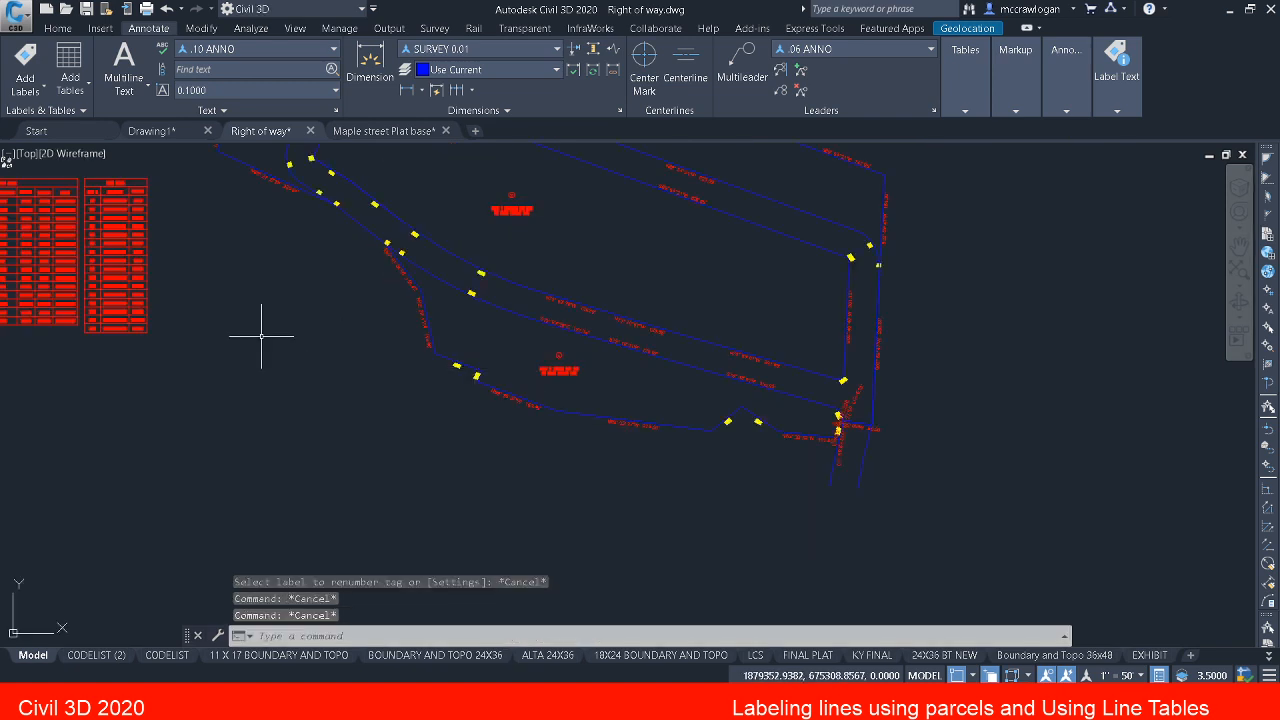
left_click(128, 252)
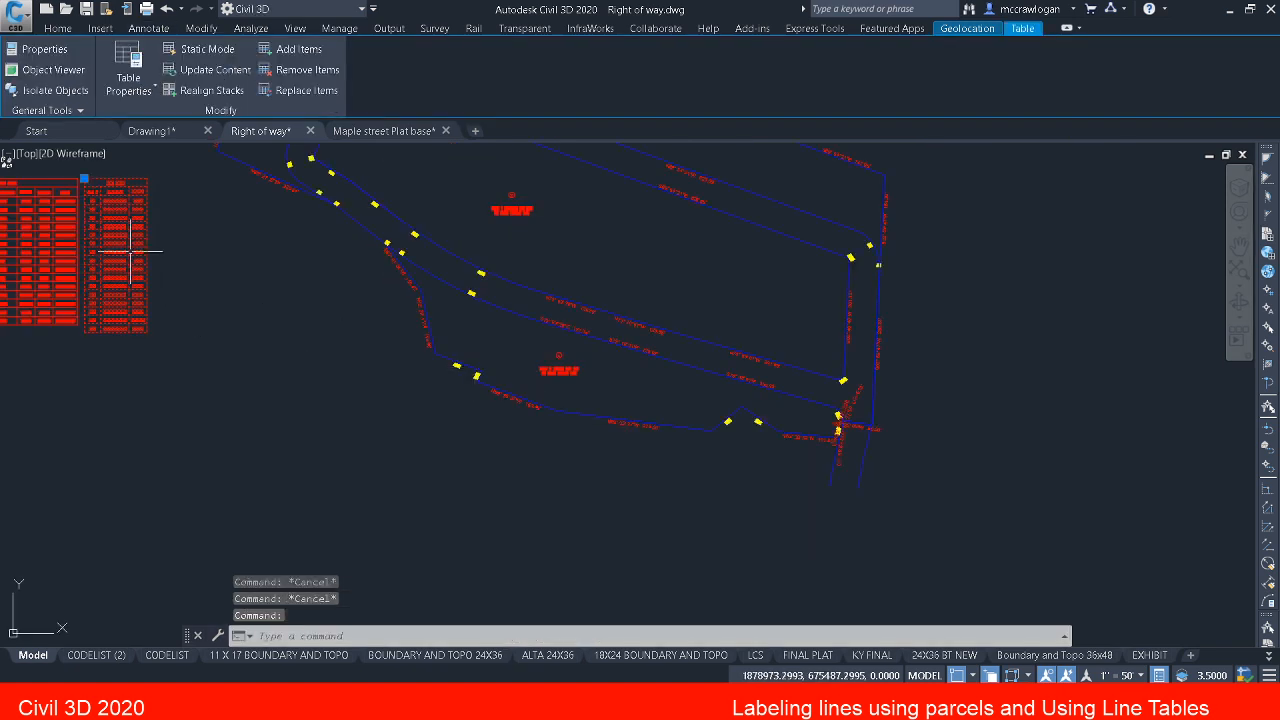
left_click(282, 51)
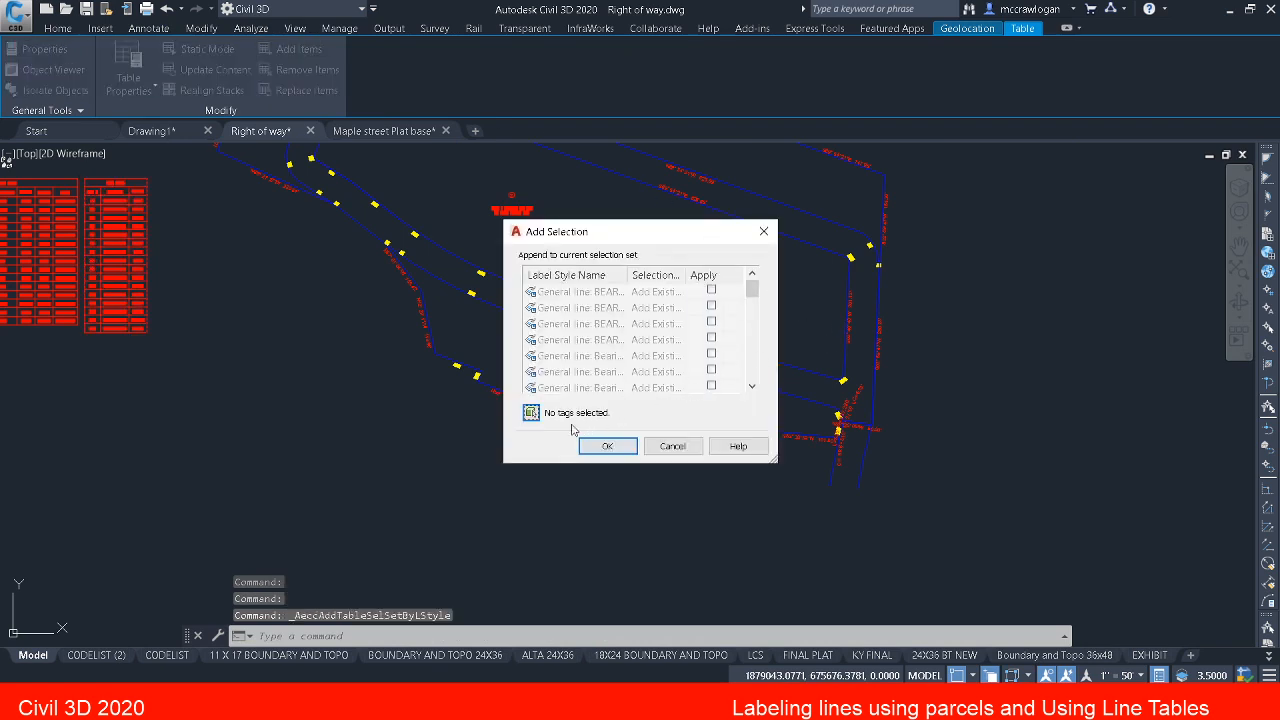
left_click(531, 413)
scroll(852, 422, "up", 3)
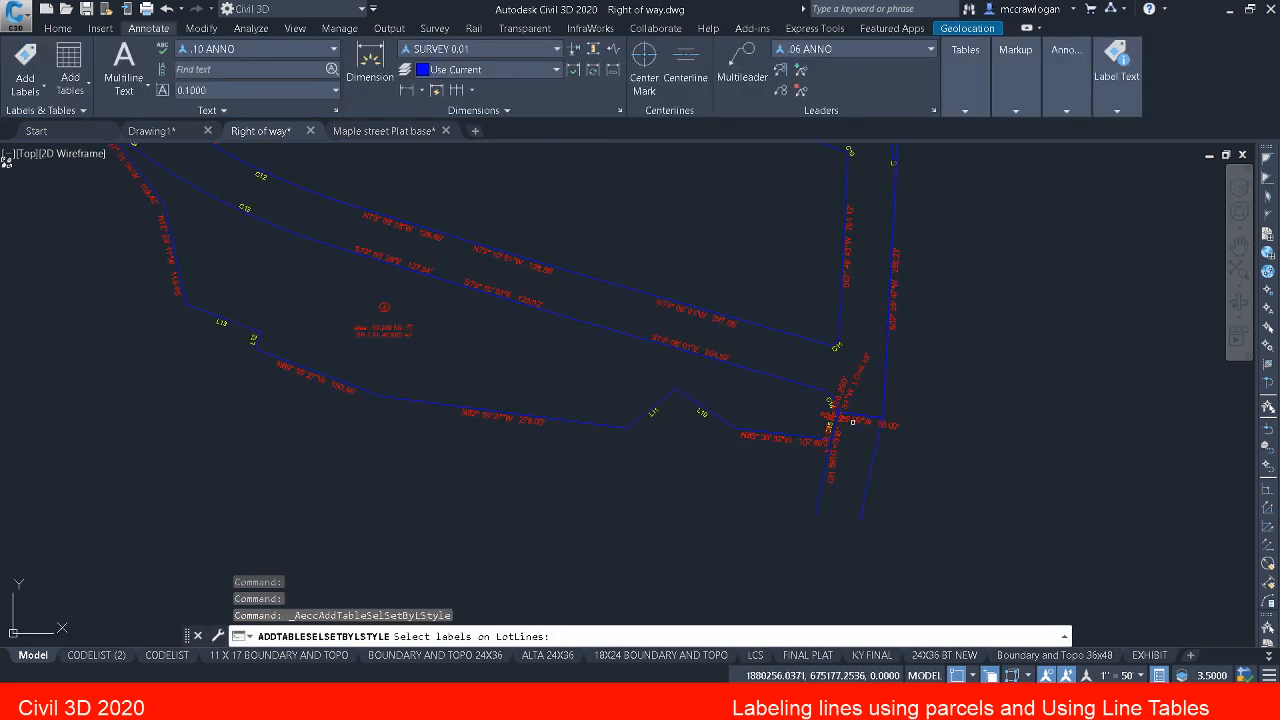
left_click(855, 421)
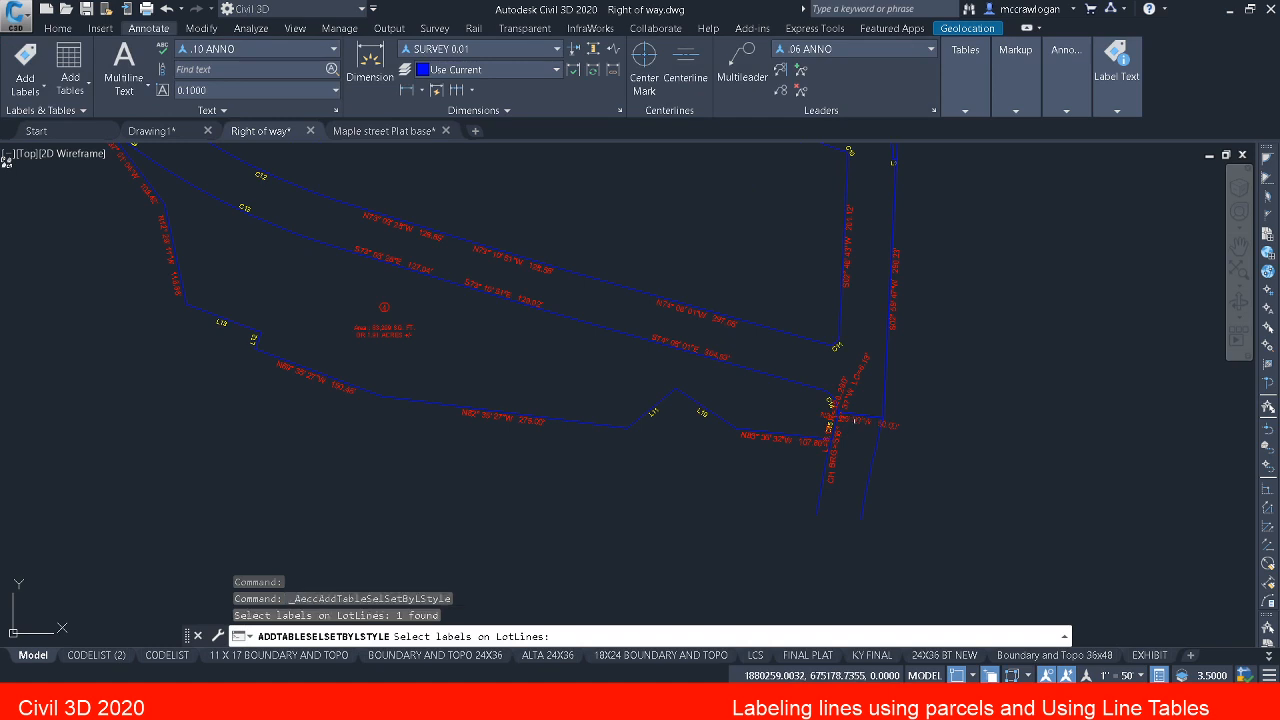
key("Return")
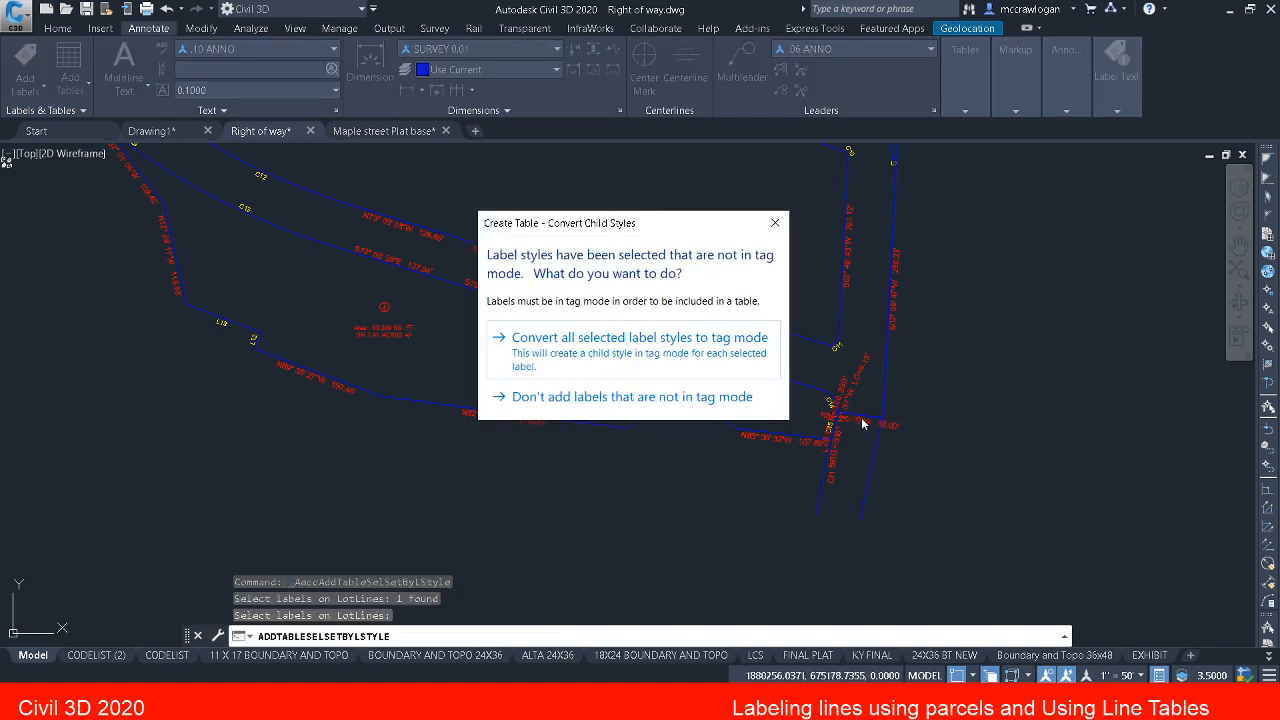
left_click(677, 350)
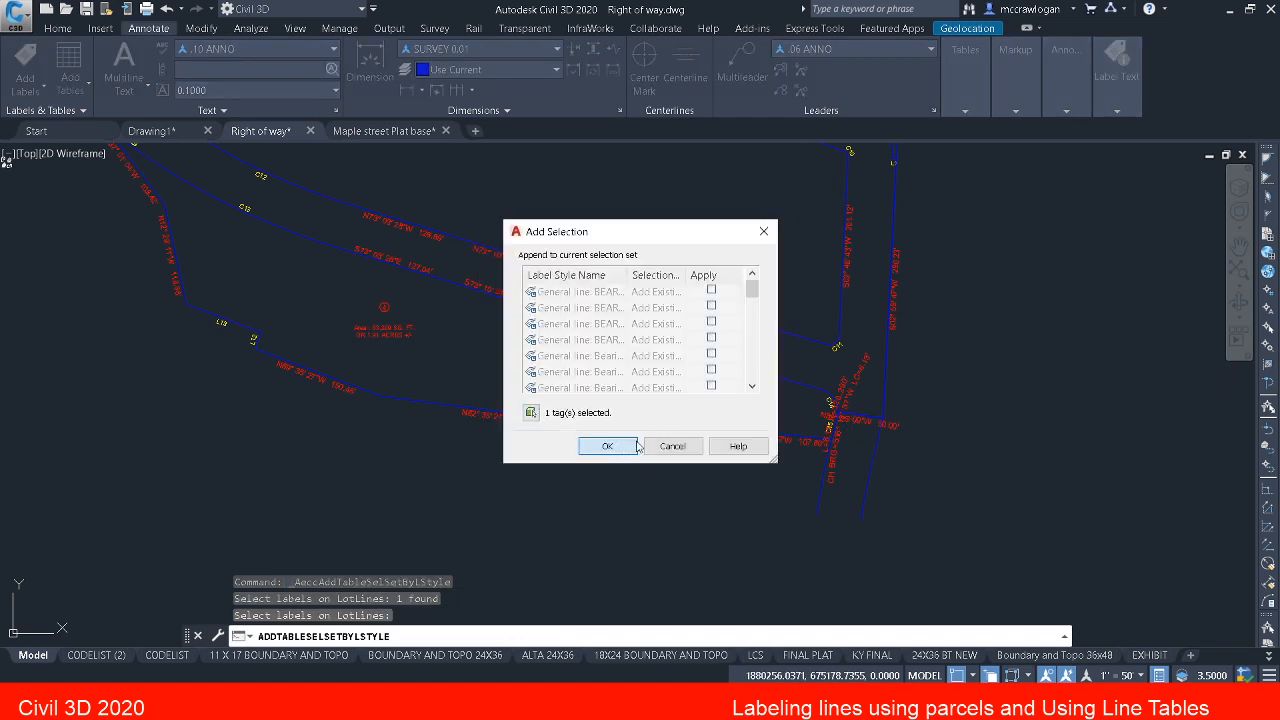
left_click(634, 446)
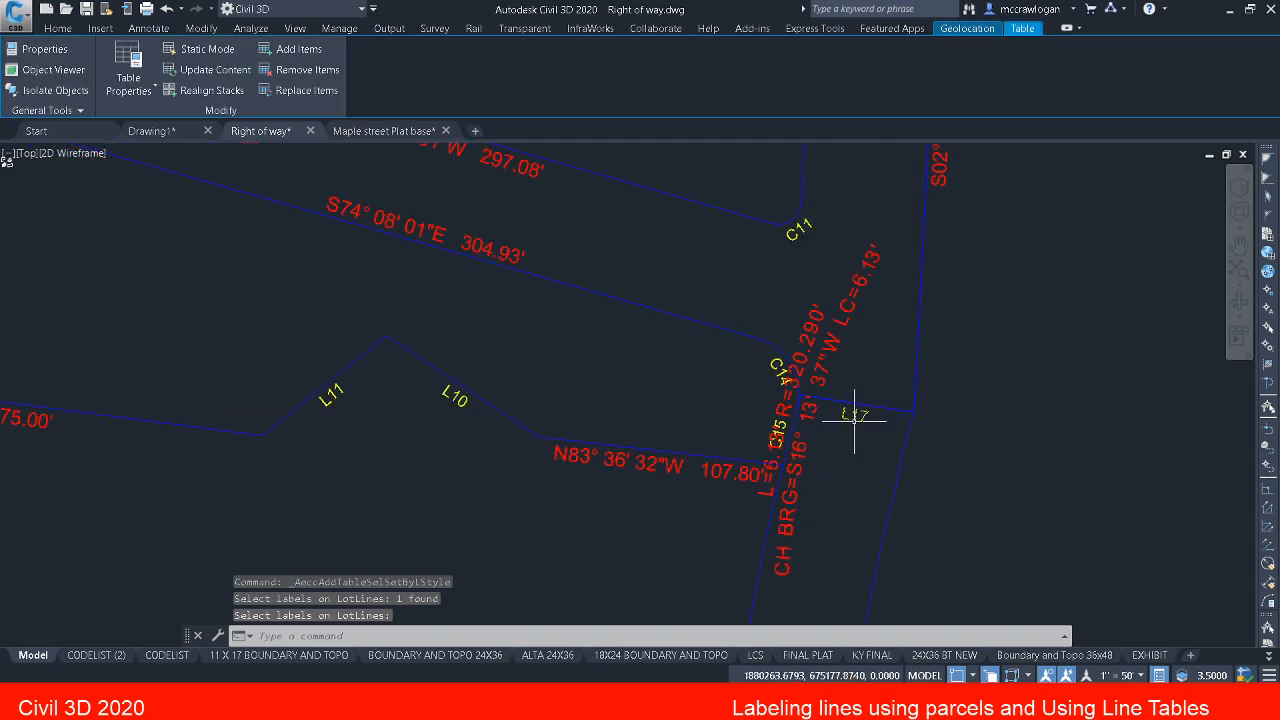
scroll(855, 417, "down", 5)
middle_click_drag(57, 339, 476, 406)
scroll(500, 356, "down", 5)
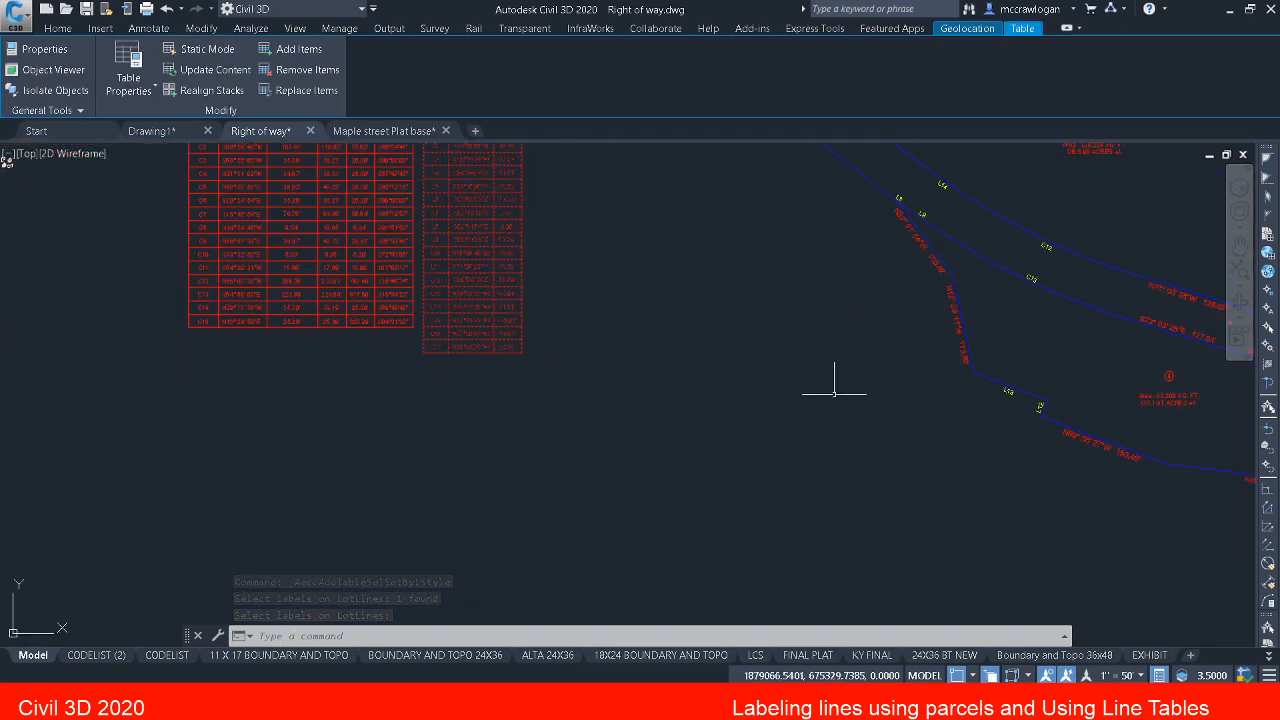
mouse_move(835, 395)
middle_mouse_down()
mouse_move(129, 340)
mouse_move(1210, 409)
middle_mouse_up()
key("Escape")
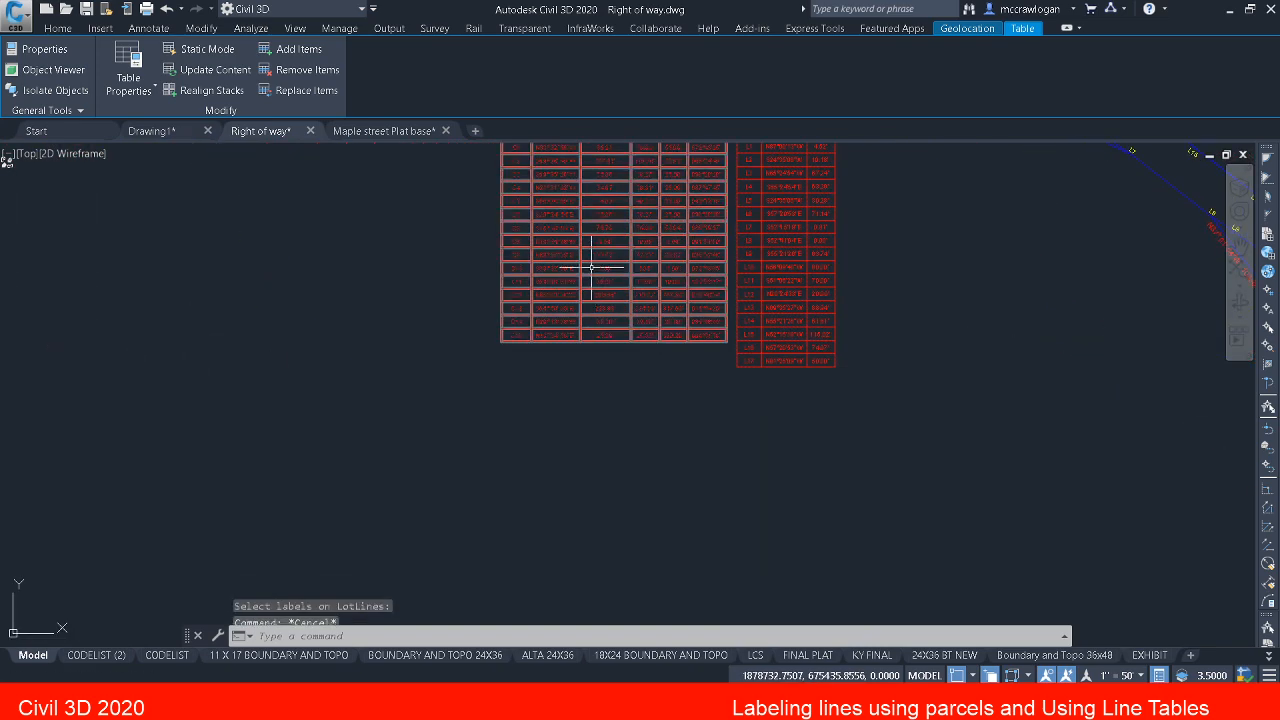
key("Escape")
Step: Add the short arc's curve label between C14 and C15 to the curve table, converting its label style to tag mode
left_click(589, 264)
left_click(552, 241)
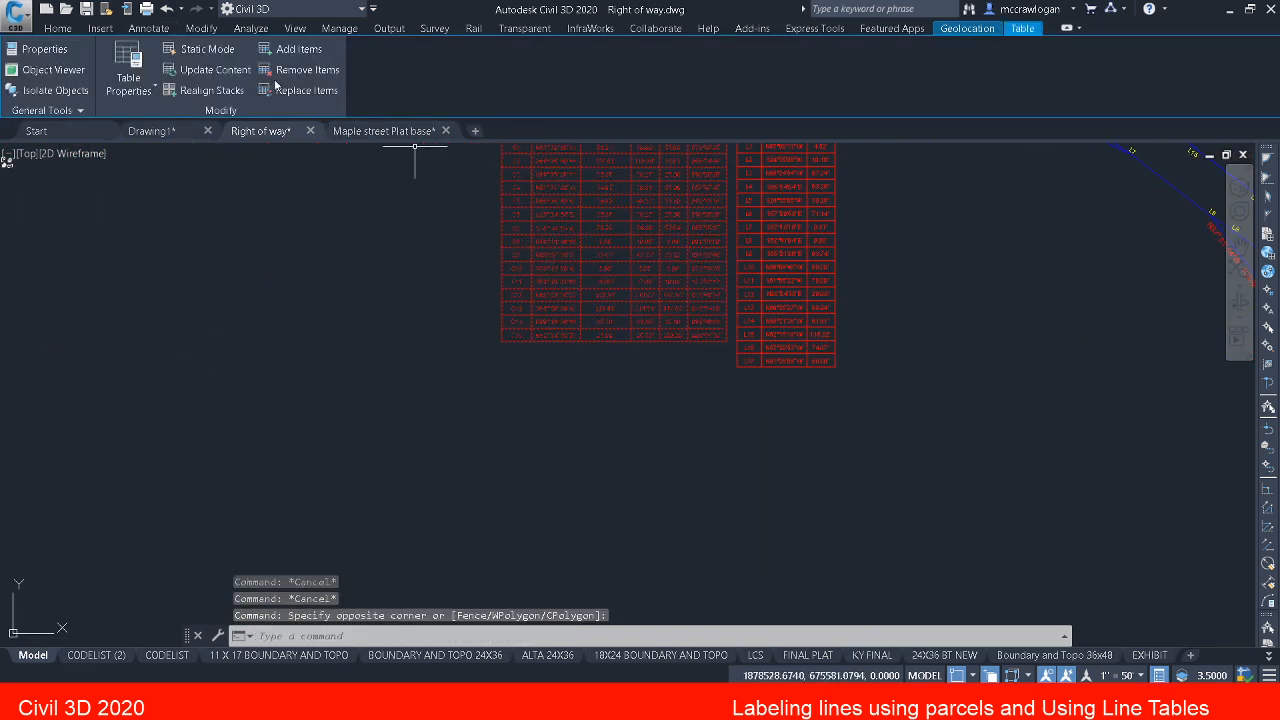
left_click(300, 52)
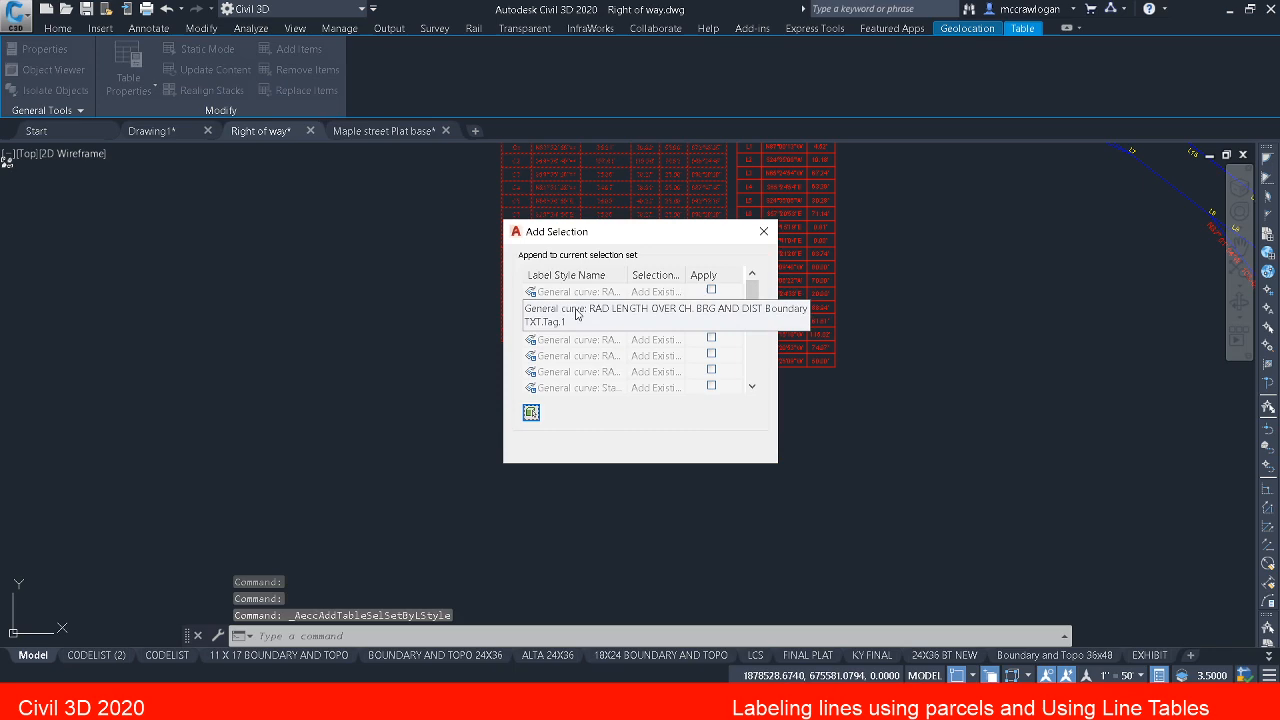
left_click(531, 412)
scroll(623, 414, "down", 4)
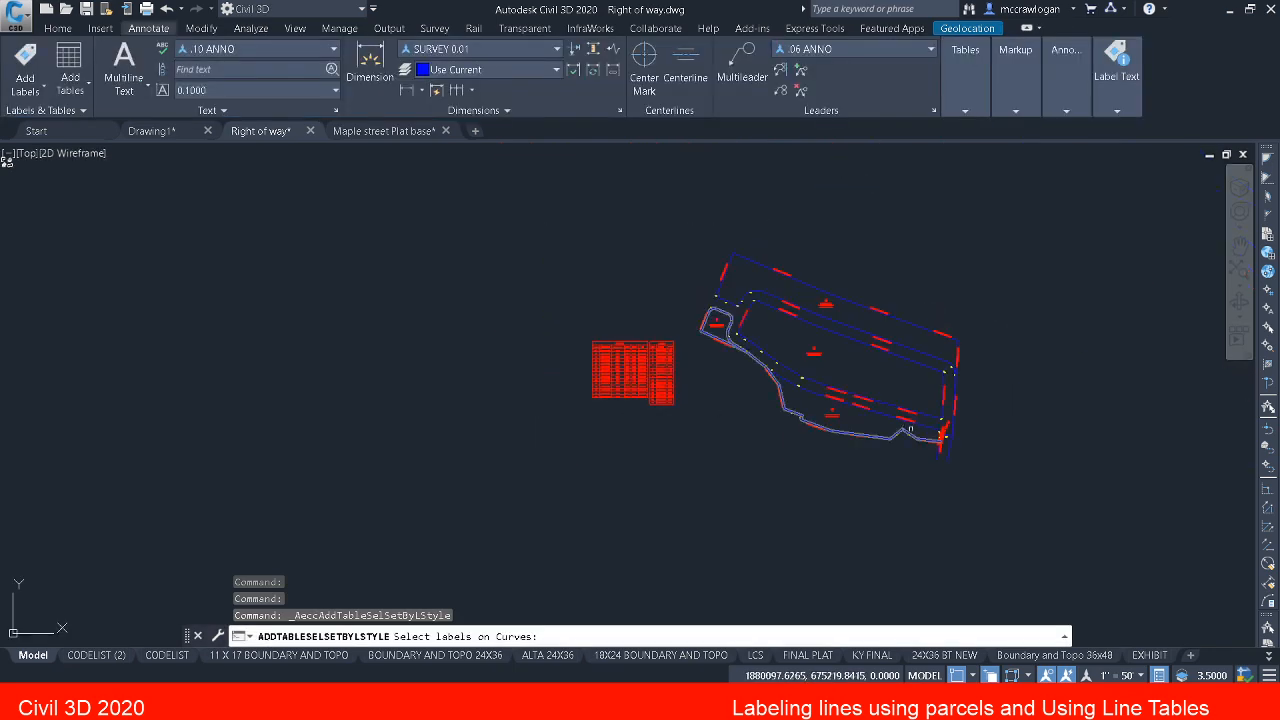
scroll(913, 436, "up", 5)
scroll(908, 482, "up", 2)
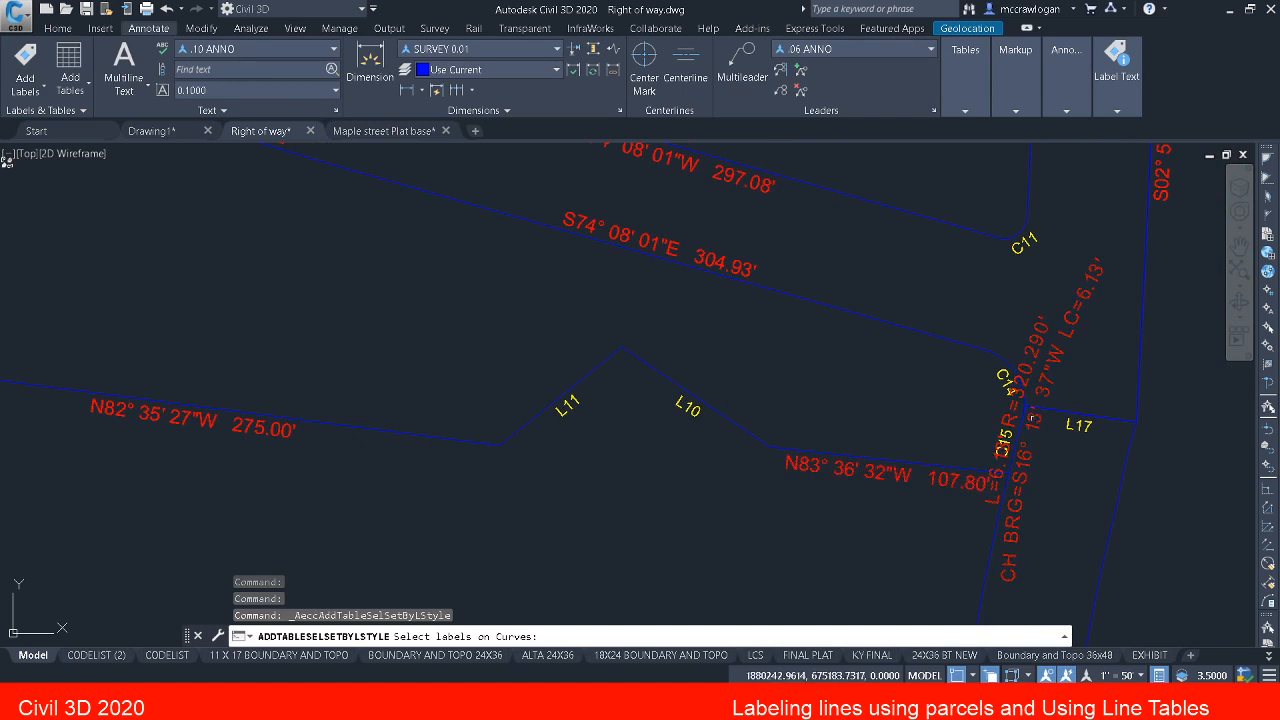
left_click(1031, 418)
key("Return")
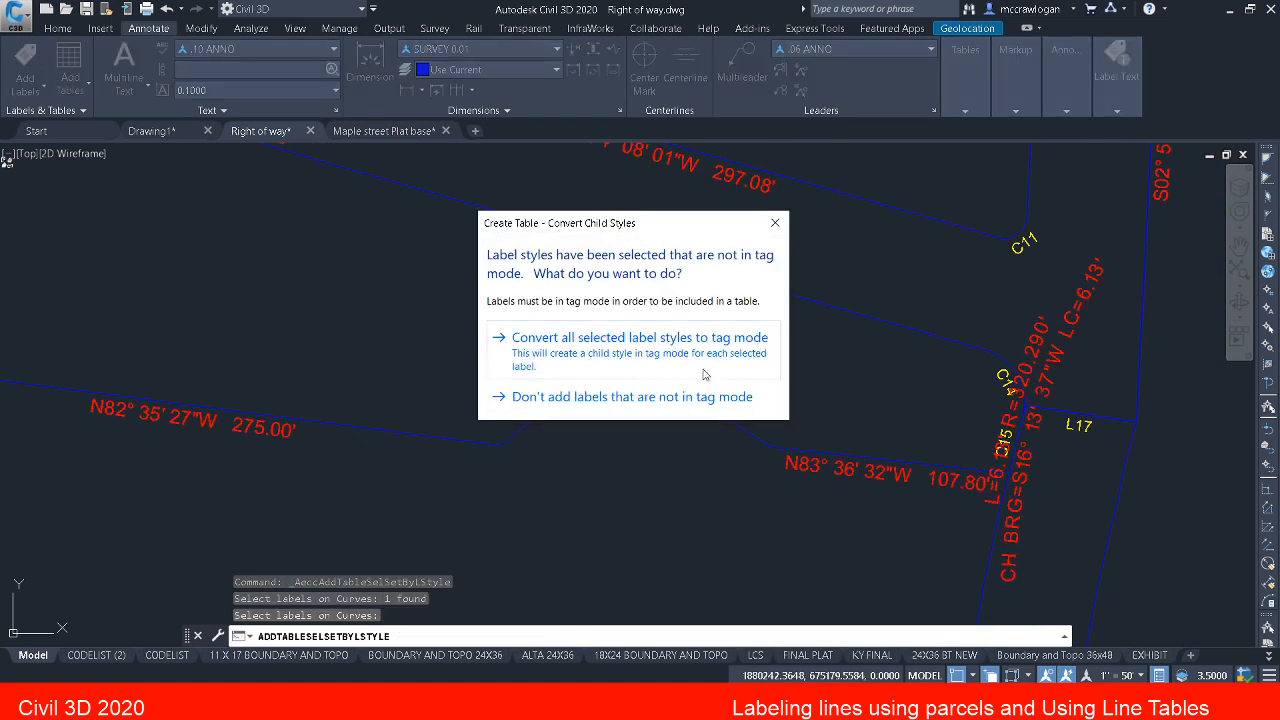
left_click(636, 355)
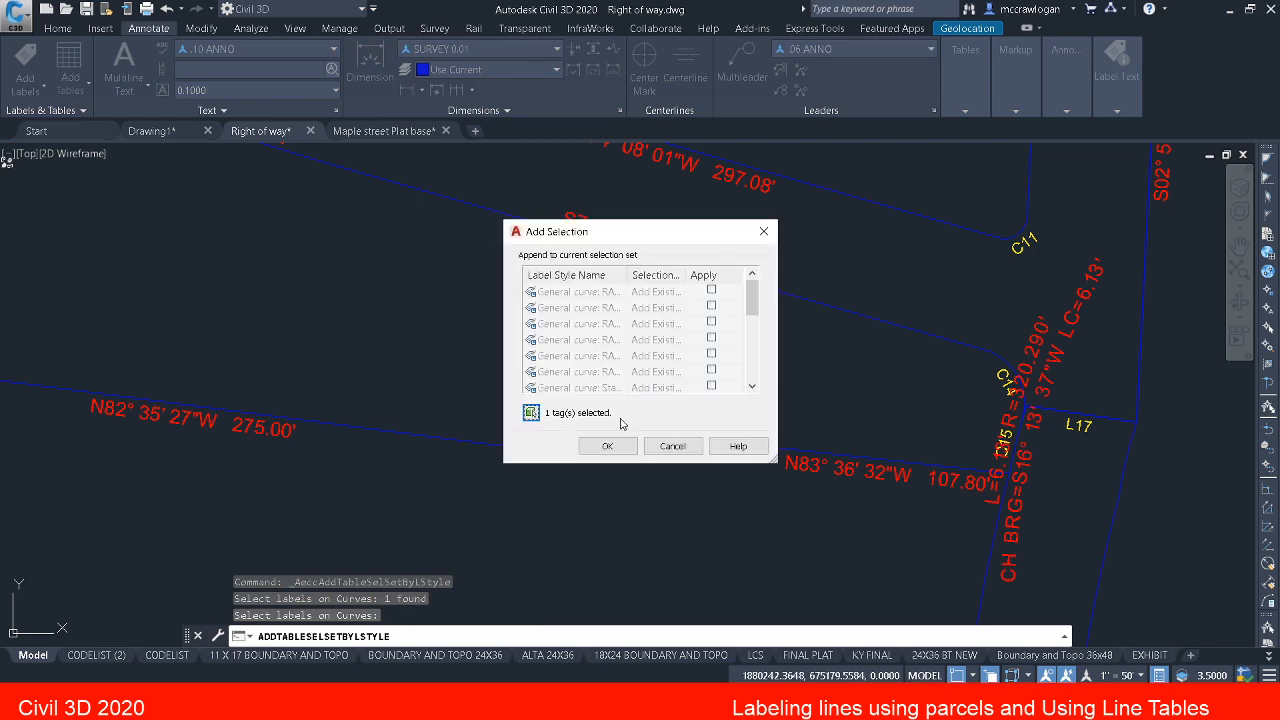
left_click(609, 447)
scroll(990, 398, "up", 5)
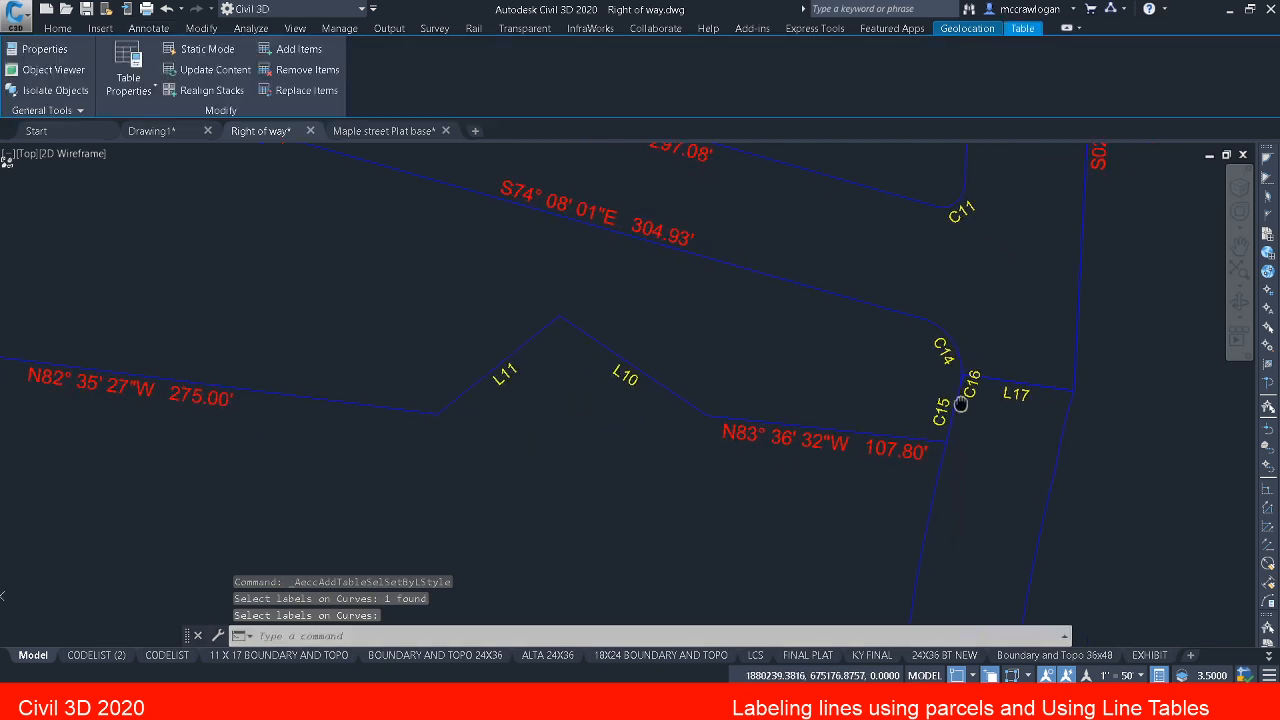
Step: Move the C16 curve tag away from the short arc to the clear space below L17, with a leader
key("Escape")
left_click(920, 355)
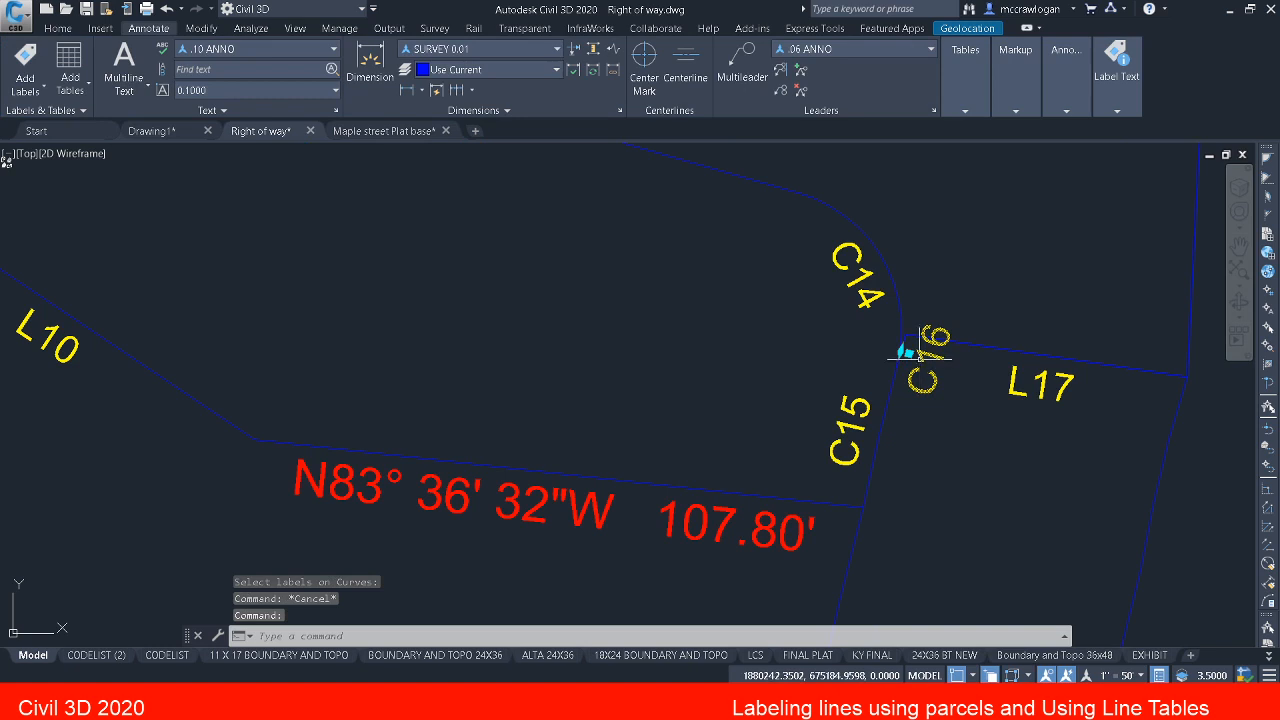
left_click(907, 350)
key("Escape")
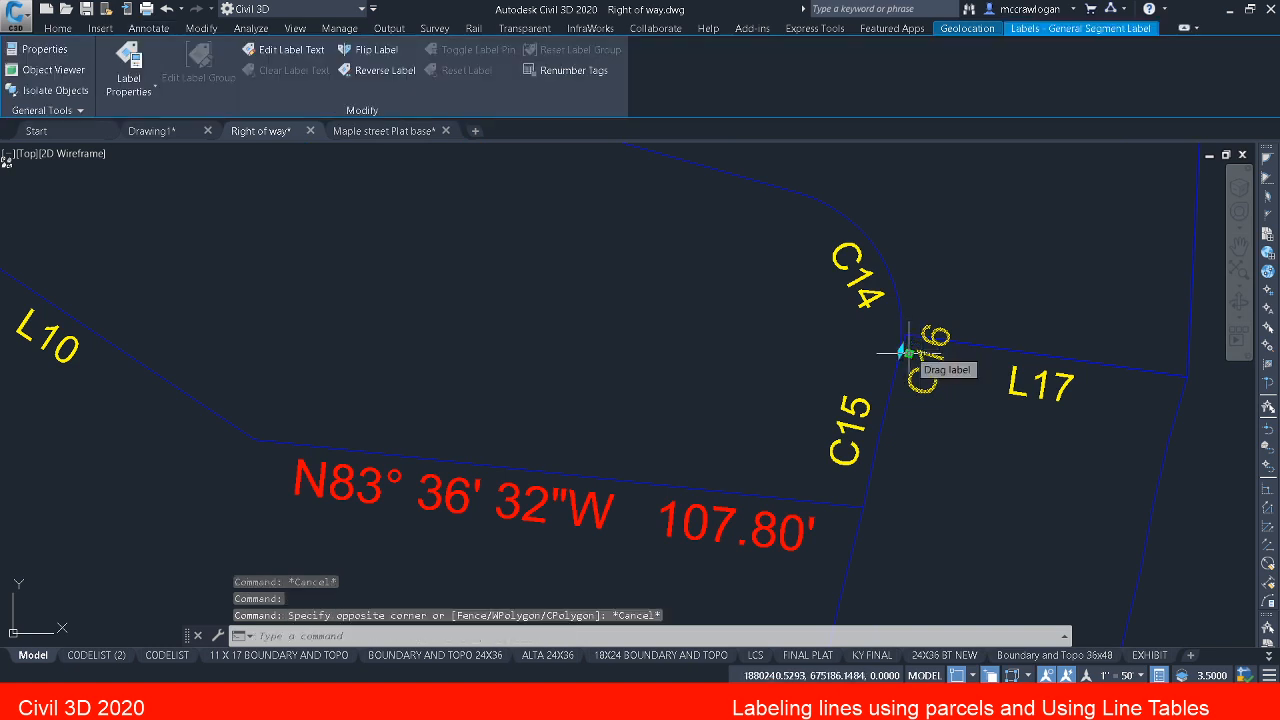
left_click(906, 352)
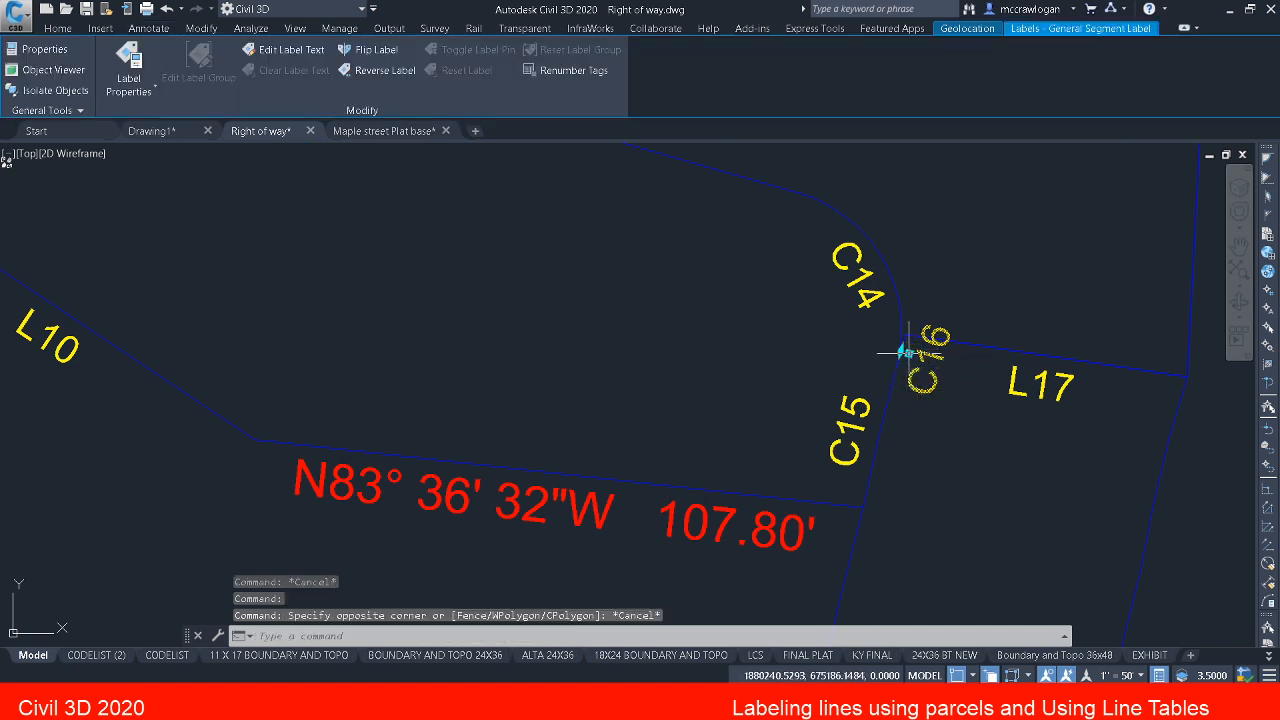
left_click(906, 352)
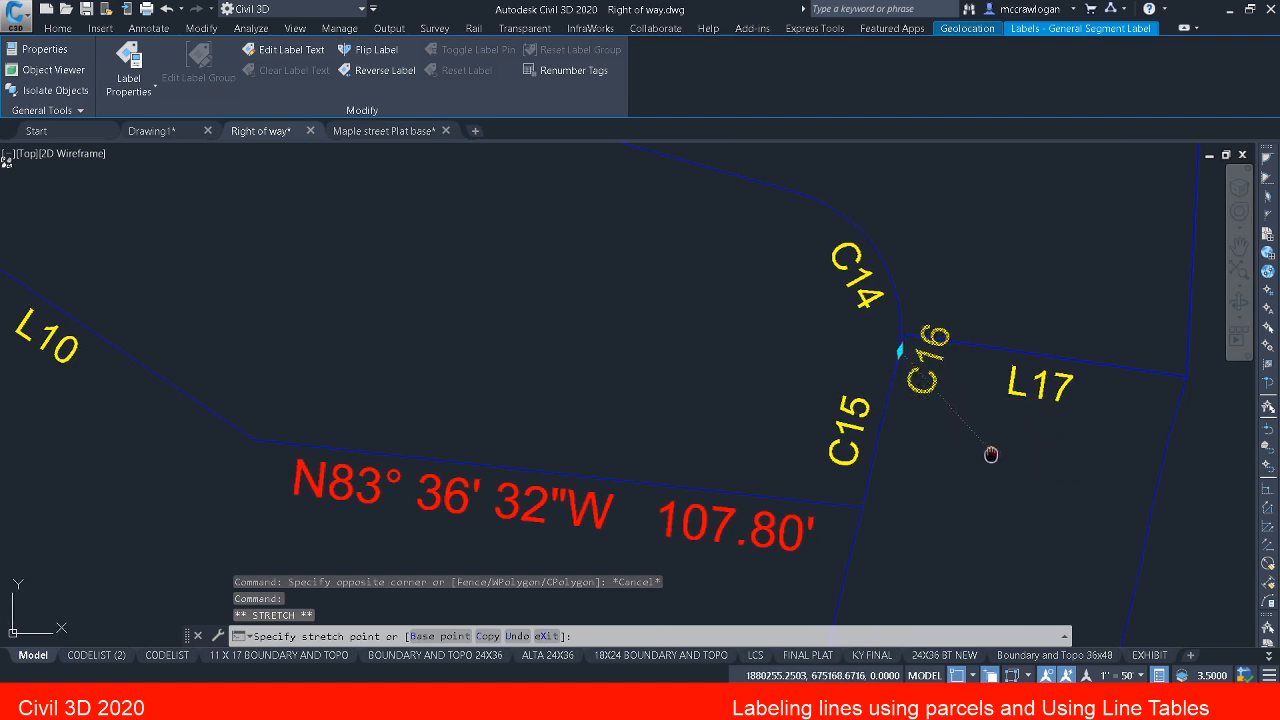
middle_click_drag(990, 455, 791, 431)
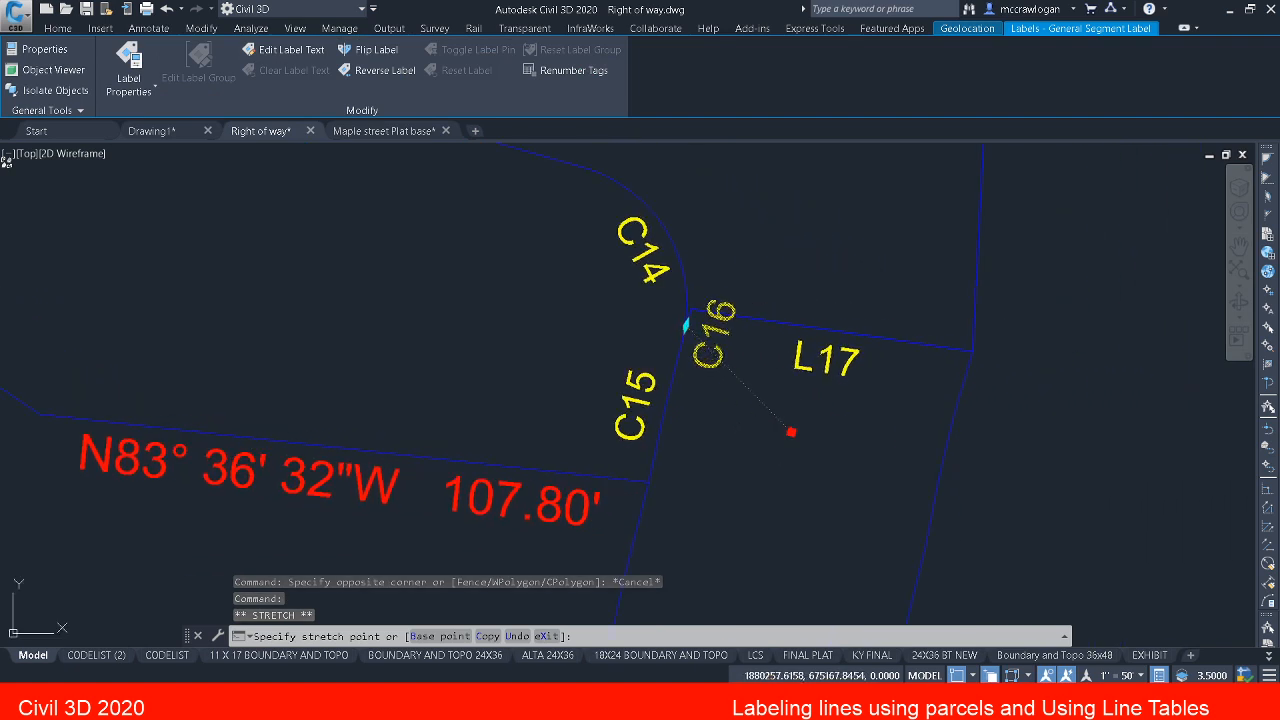
left_click(791, 431)
key("Escape")
key("Escape")
key("Escape")
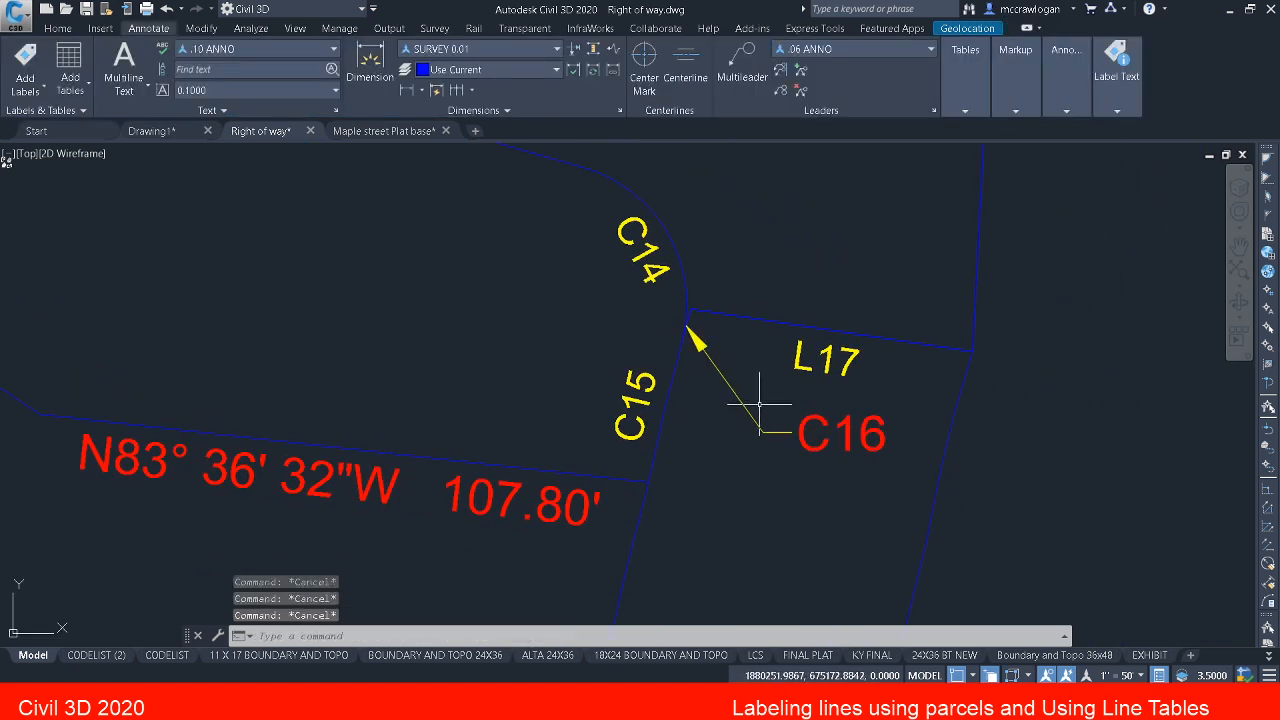
Step: Save the right-of-way drawing
key("ctrl+s")
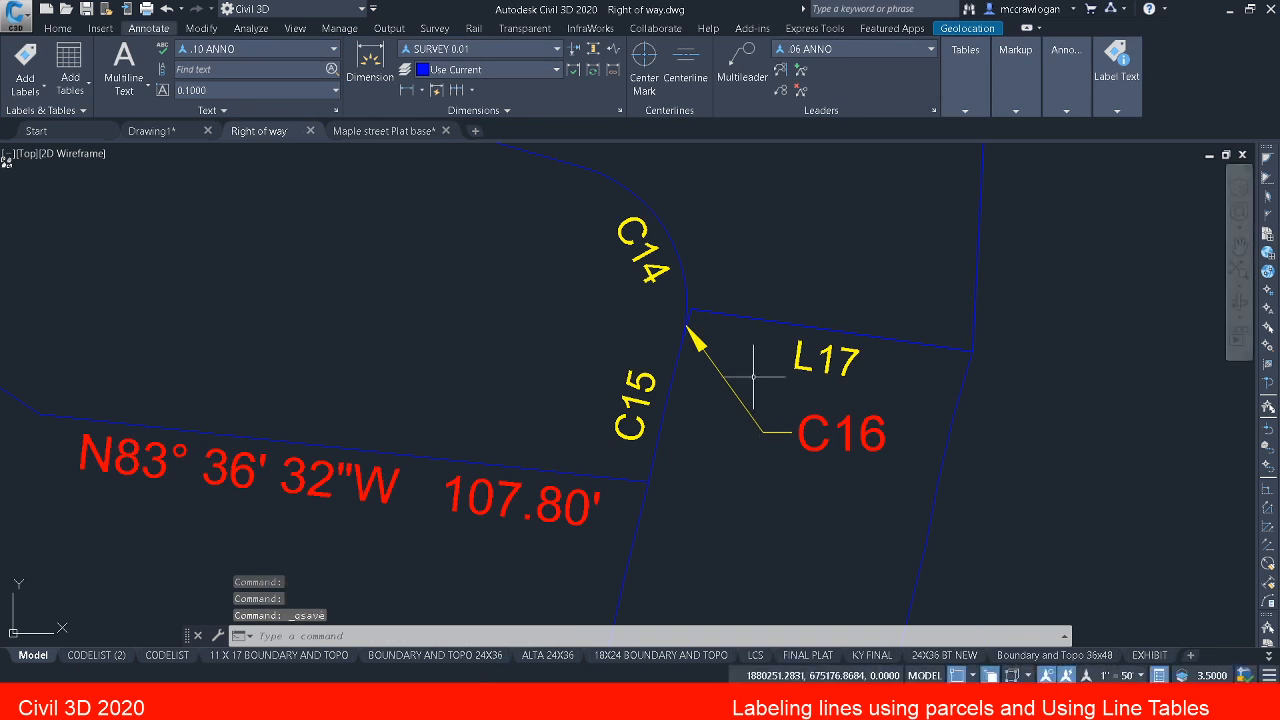
middle_click_drag(757, 366, 780, 427)
scroll(780, 427, "down", 5)
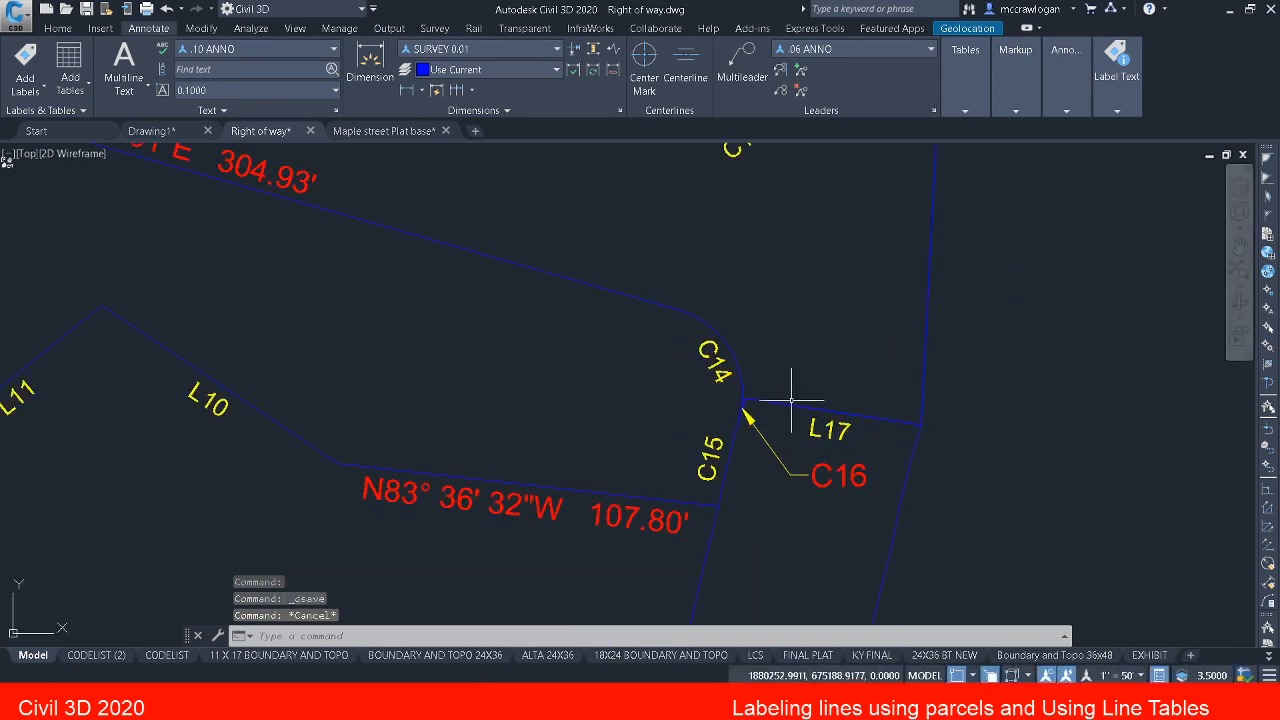
scroll(782, 410, "down", 4)
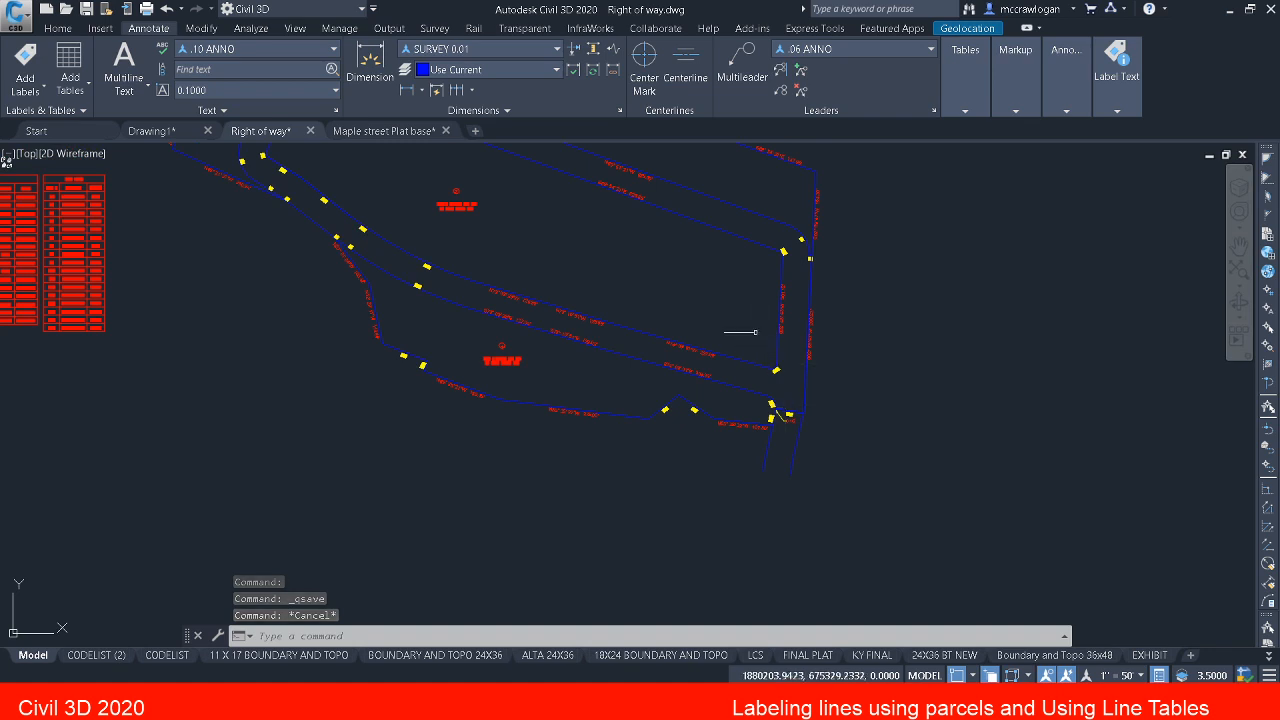
scroll(750, 345, "down", 5)
key("Escape")
key("Escape")
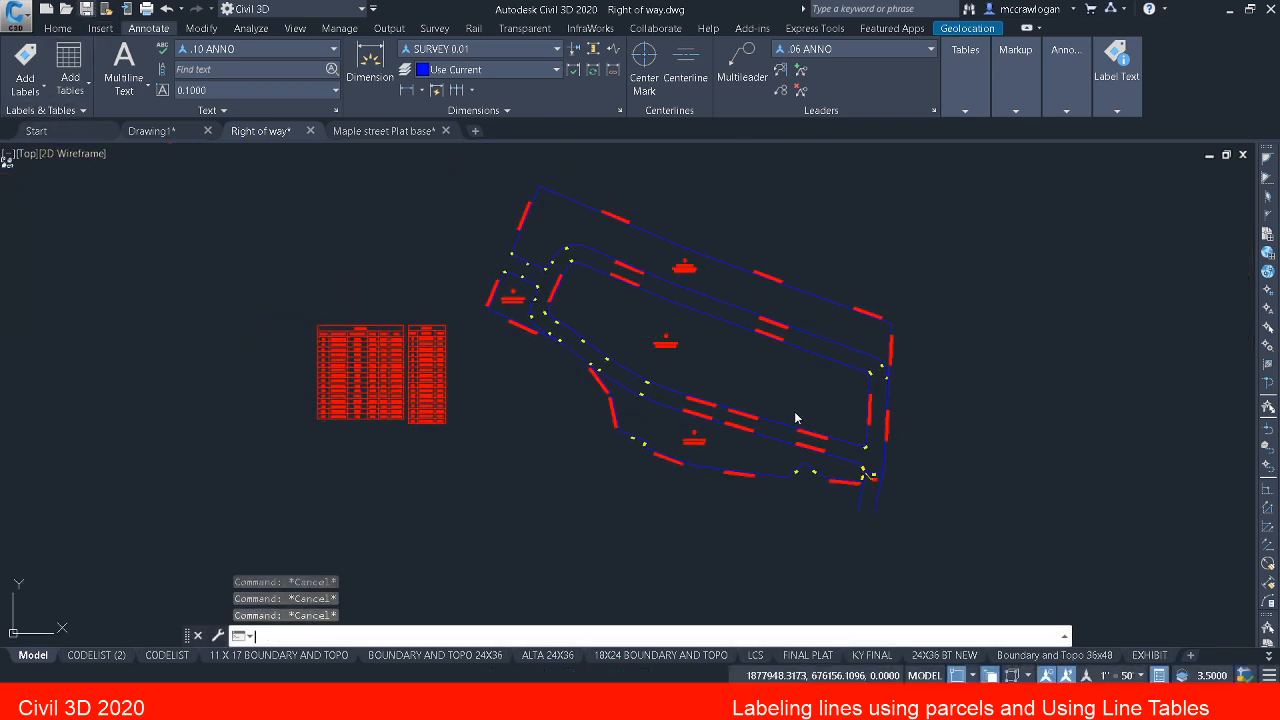
key("ctrl+s")
middle_click_drag(745, 397, 765, 422)
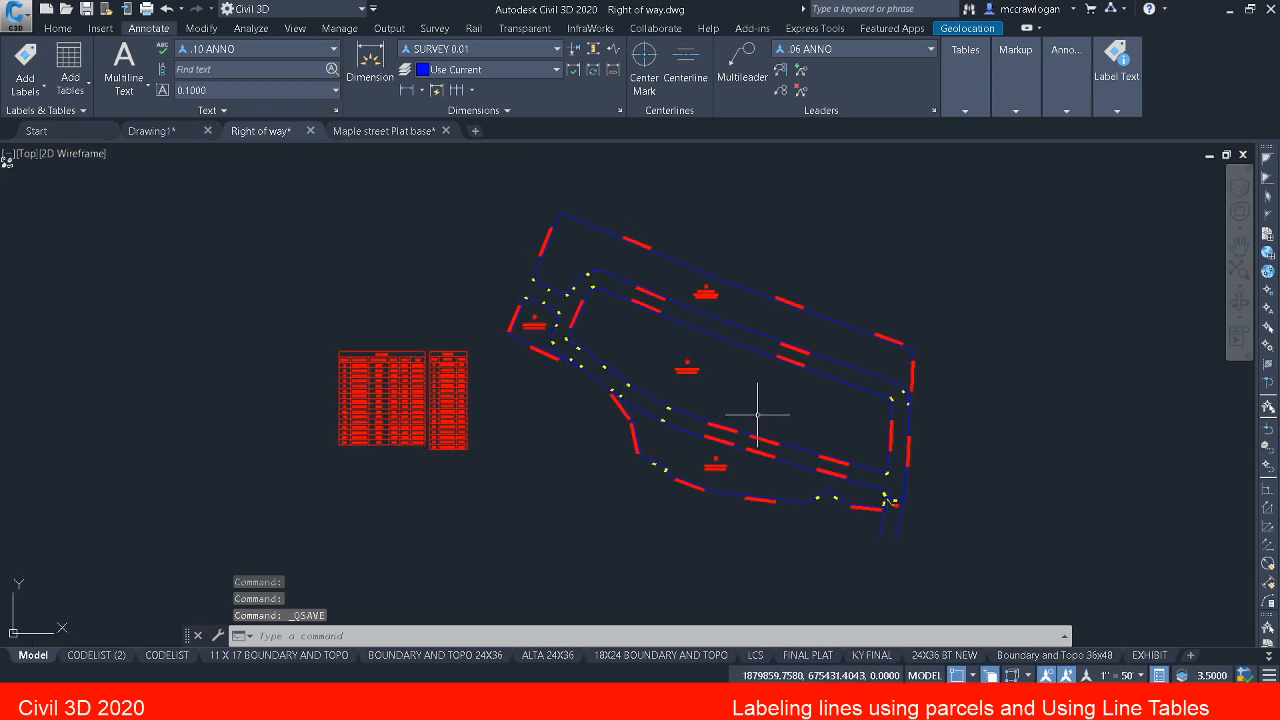
key("Escape")
key("Escape")
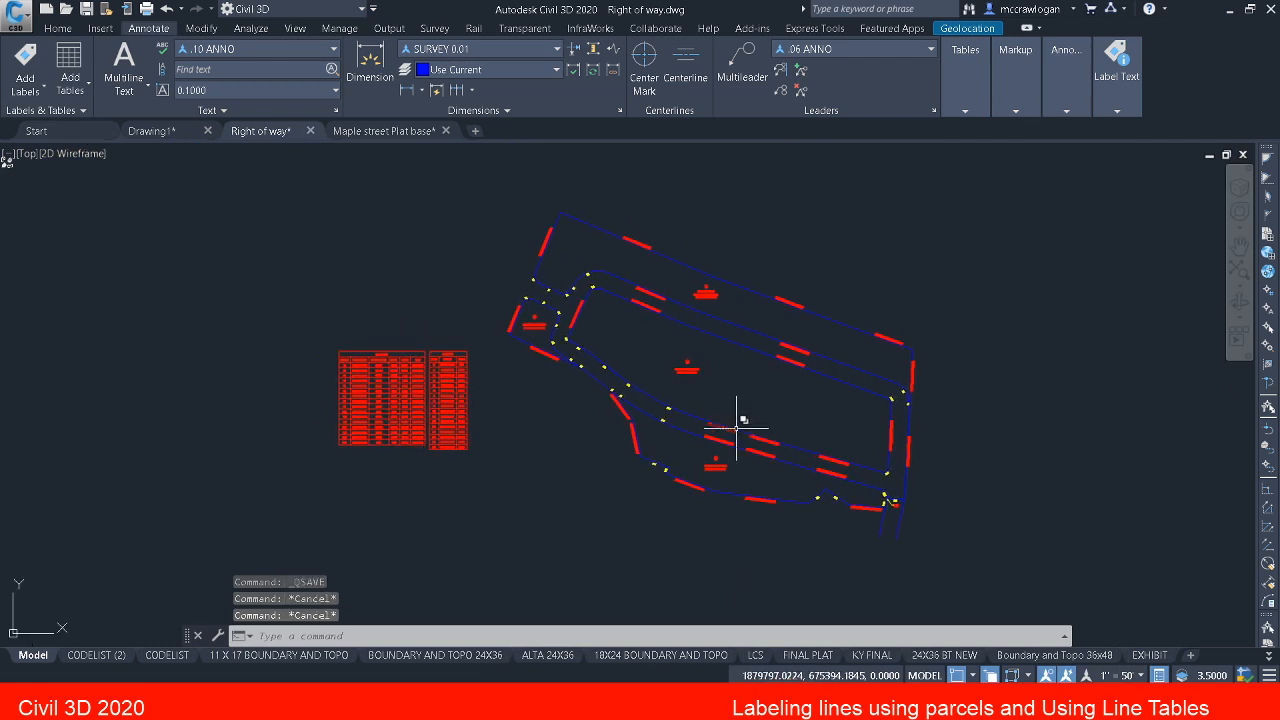
Step: Thaw all layers in the drawing
left_click(59, 28)
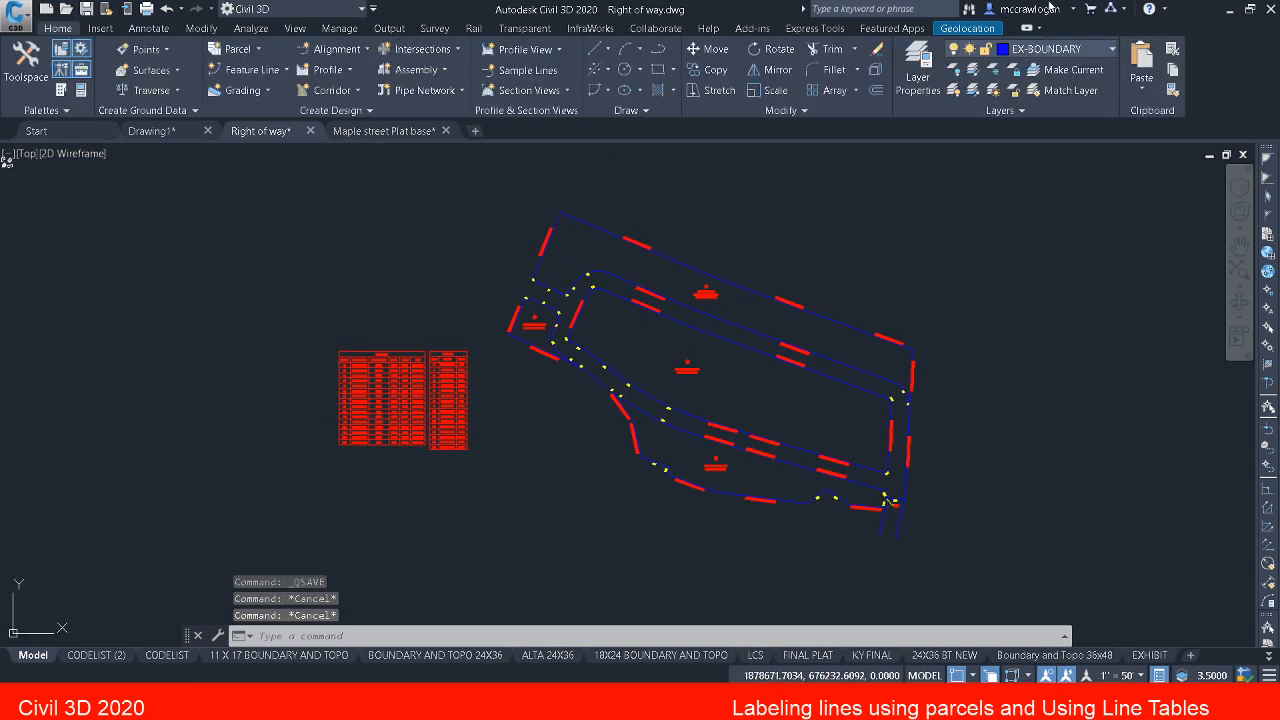
left_click(994, 90)
key("Escape")
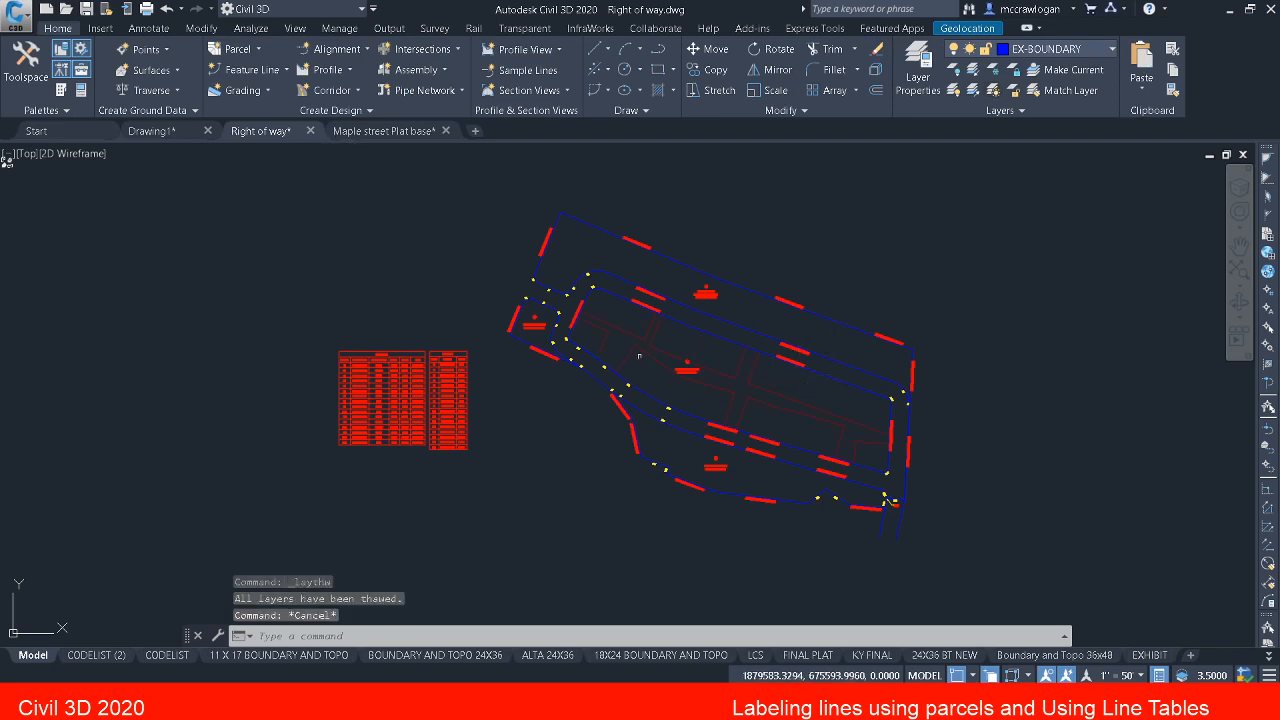
Step: Examine the extent of the proposed drainage easement polyline inside parcel 2 and check its layer
scroll(571, 343, "up", 6)
middle_click_drag(640, 323, 461, 320)
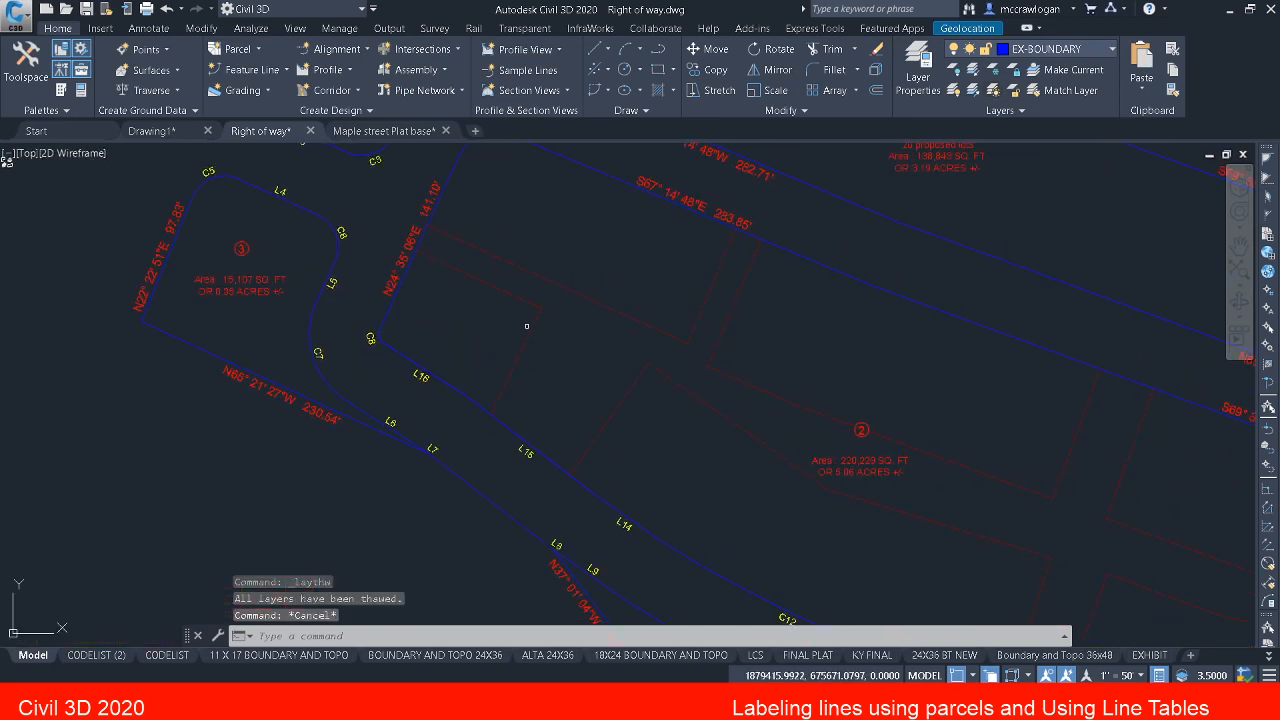
key("Escape")
left_click(525, 334)
scroll(567, 352, "down", 4)
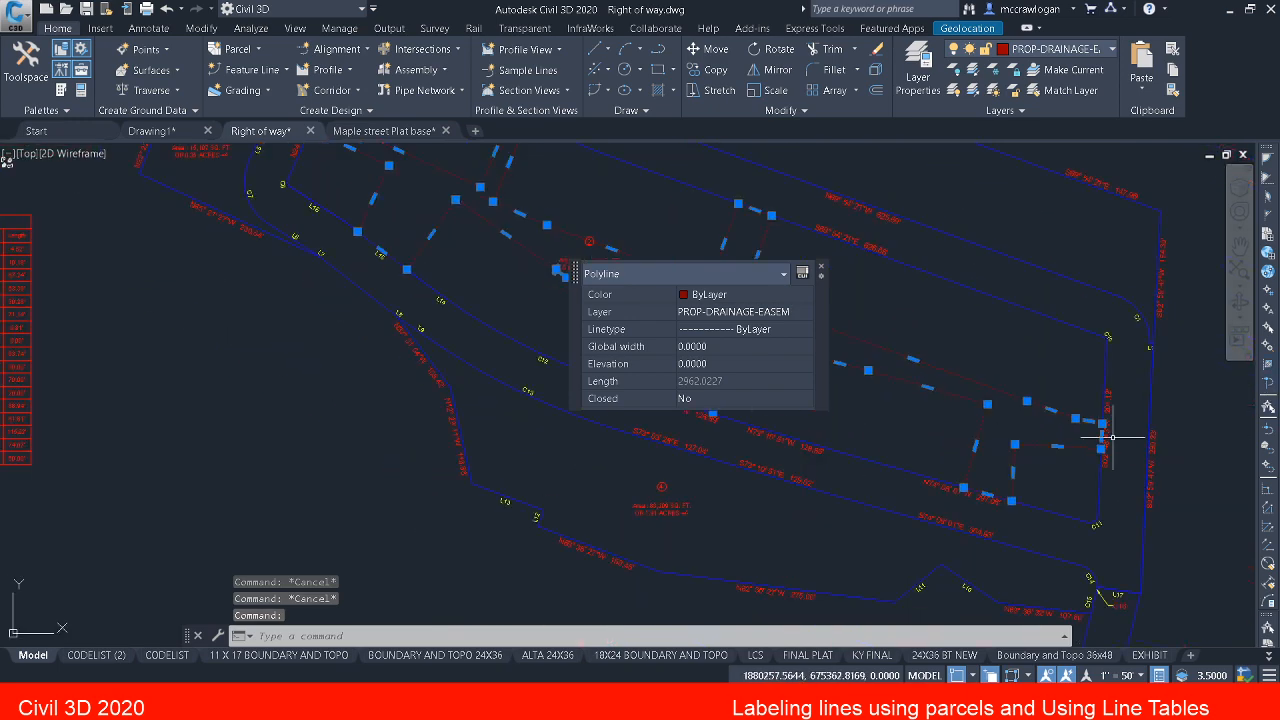
scroll(986, 457, "up", 4)
scroll(985, 460, "down", 4)
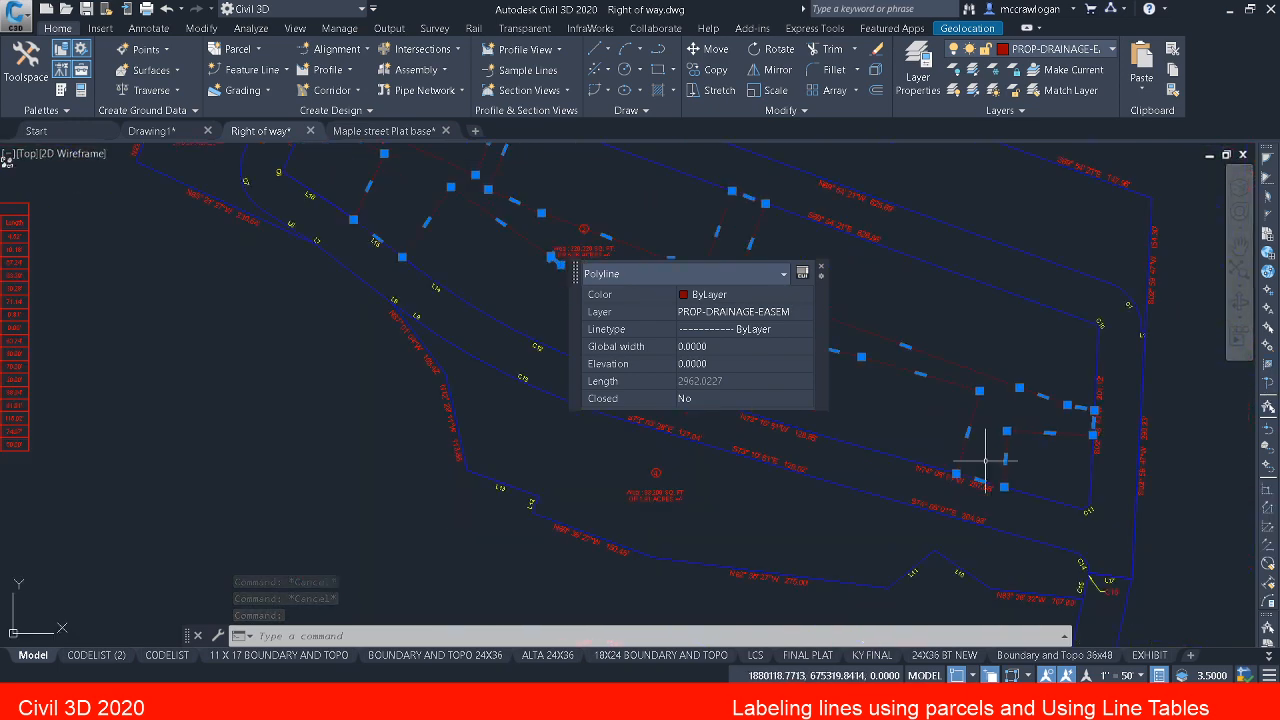
middle_click_drag(498, 287, 503, 449)
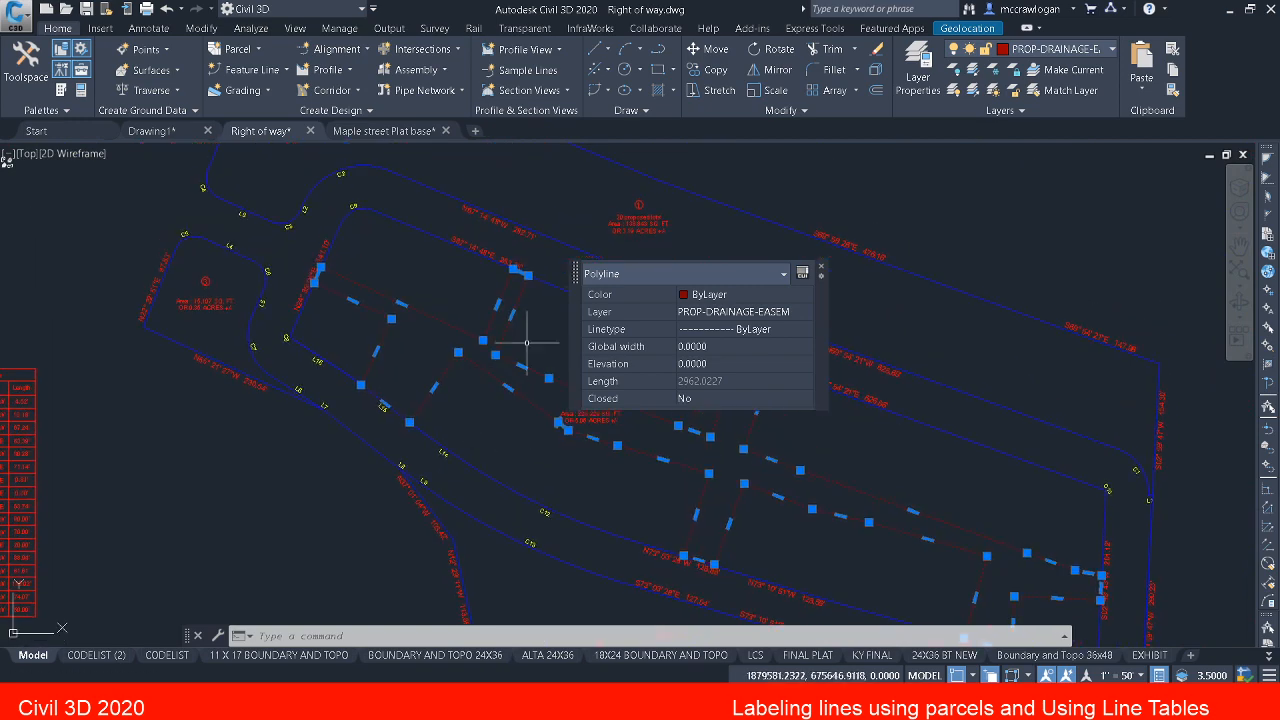
key("Escape")
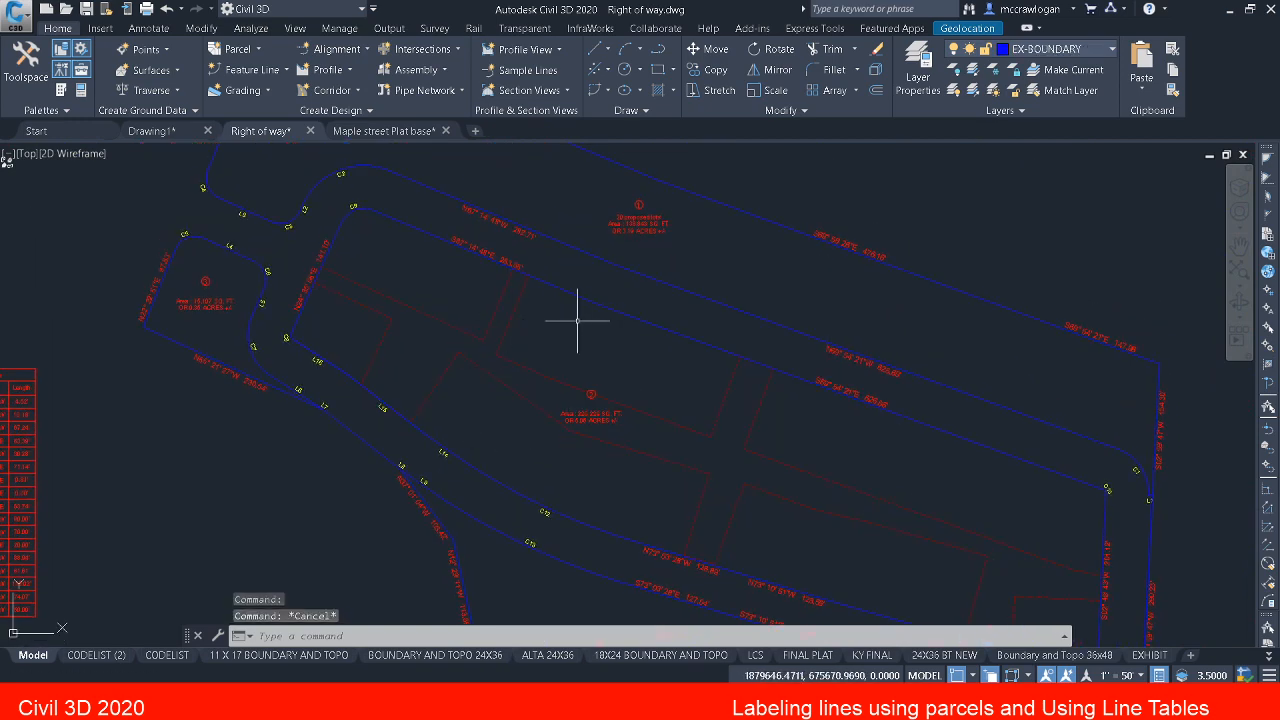
middle_click_drag(421, 300, 530, 312)
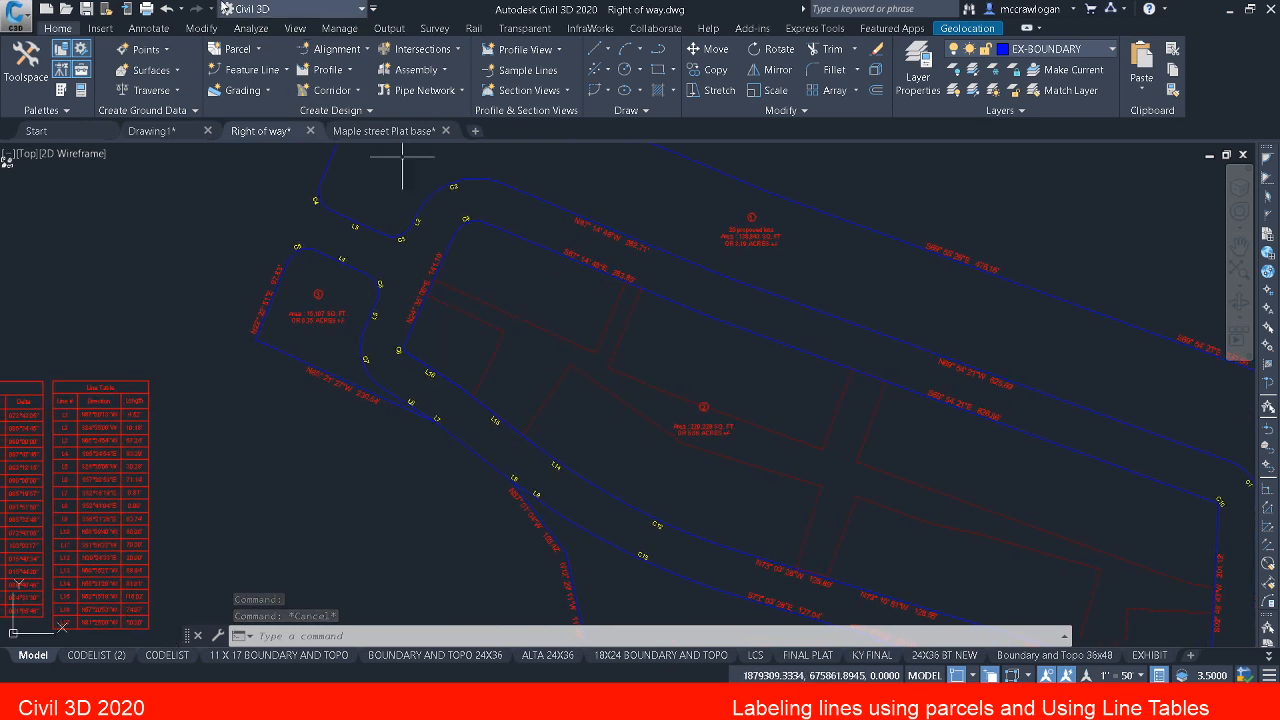
key("Escape")
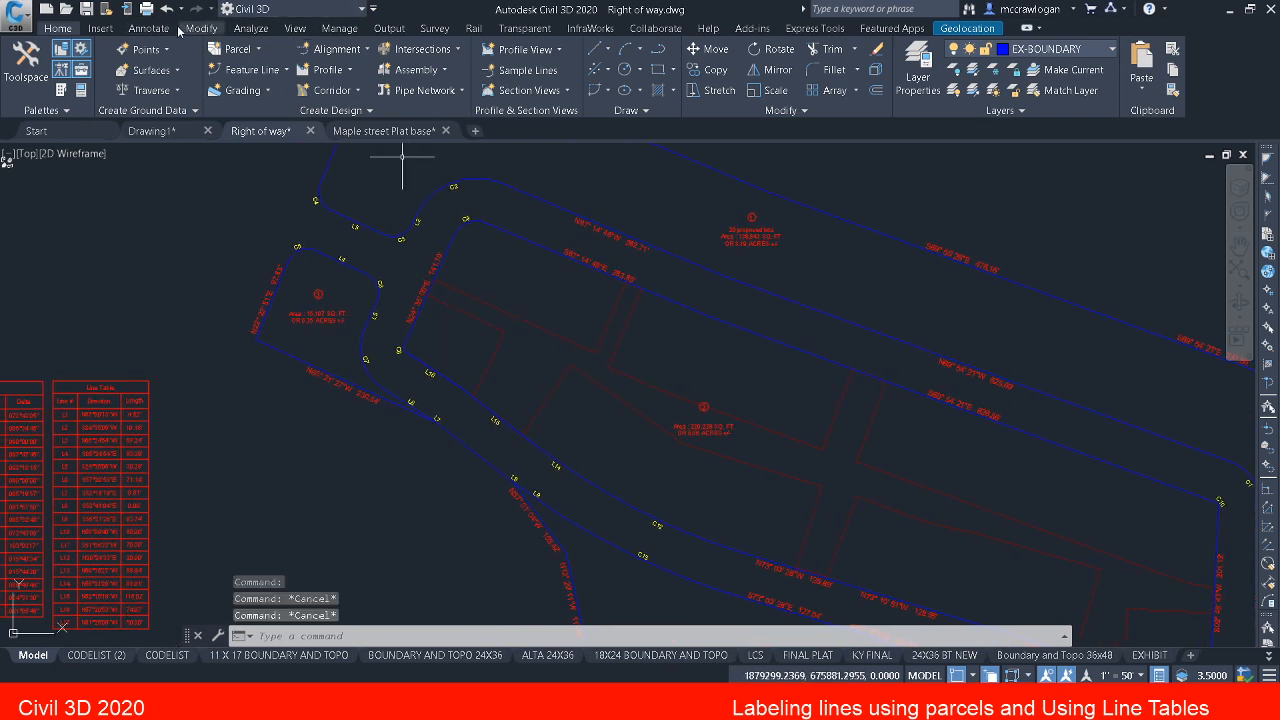
left_click(158, 29)
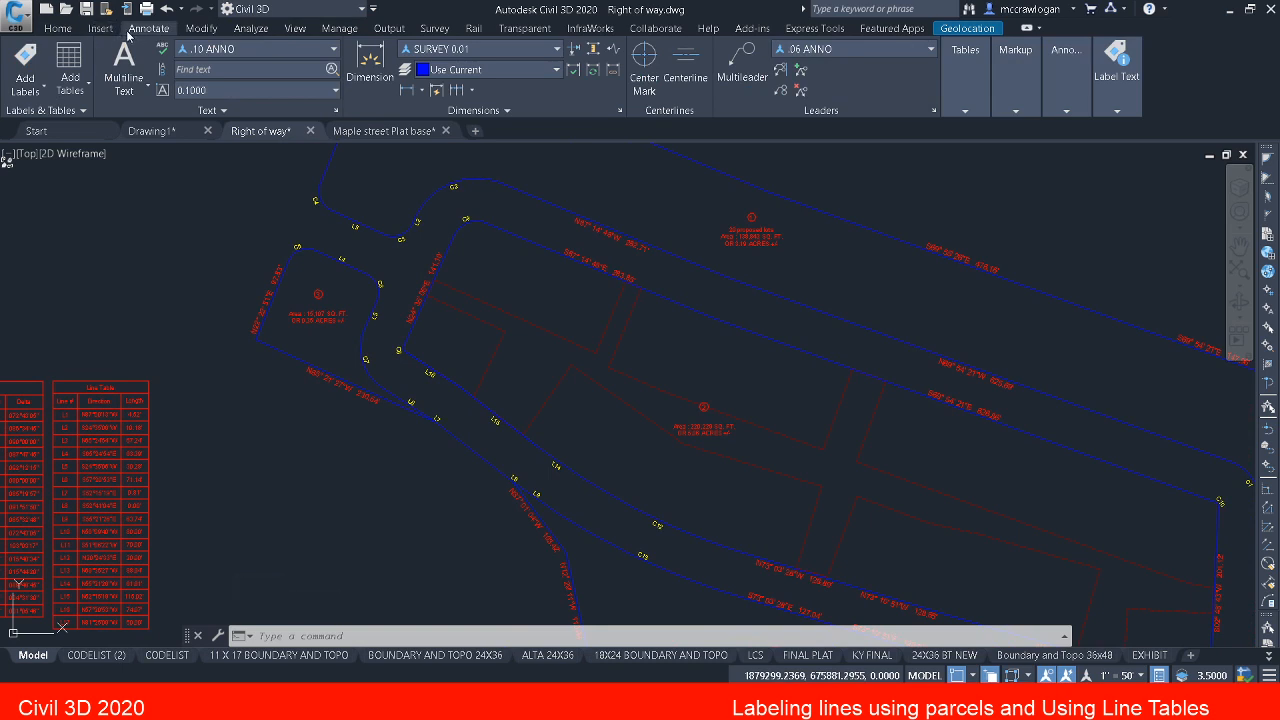
left_click(34, 66)
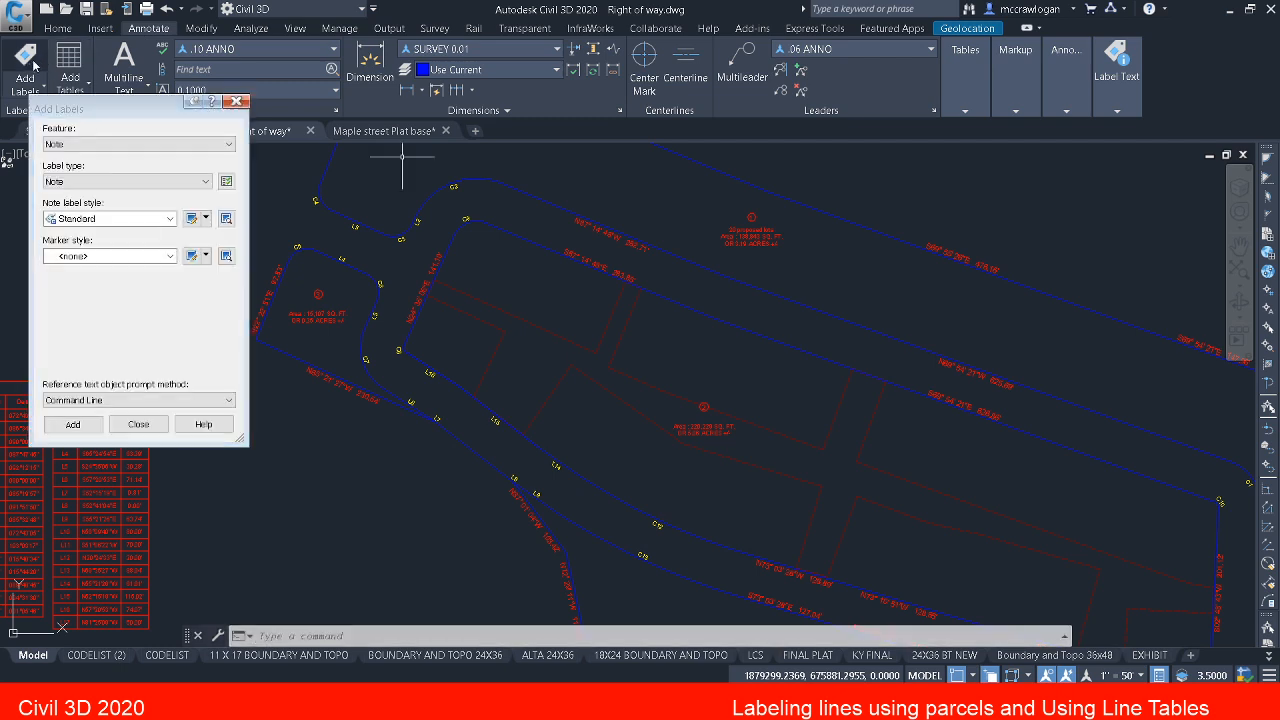
left_click(82, 144)
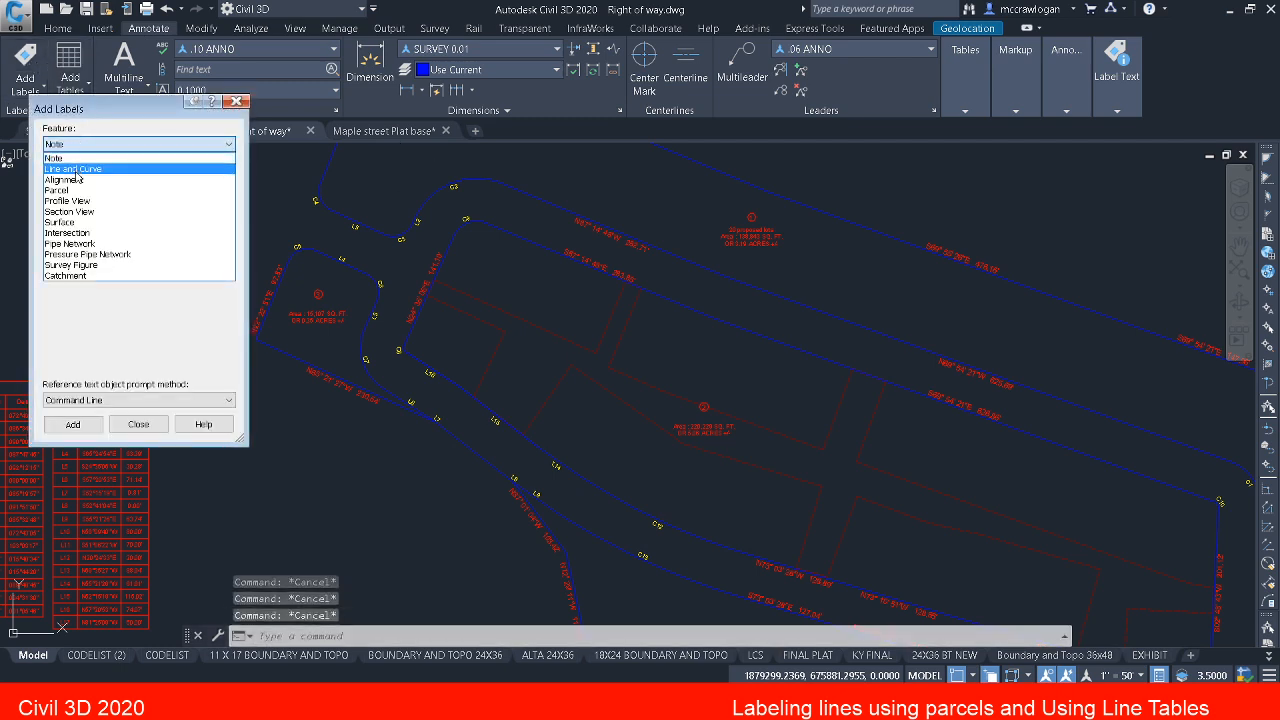
left_click(79, 170)
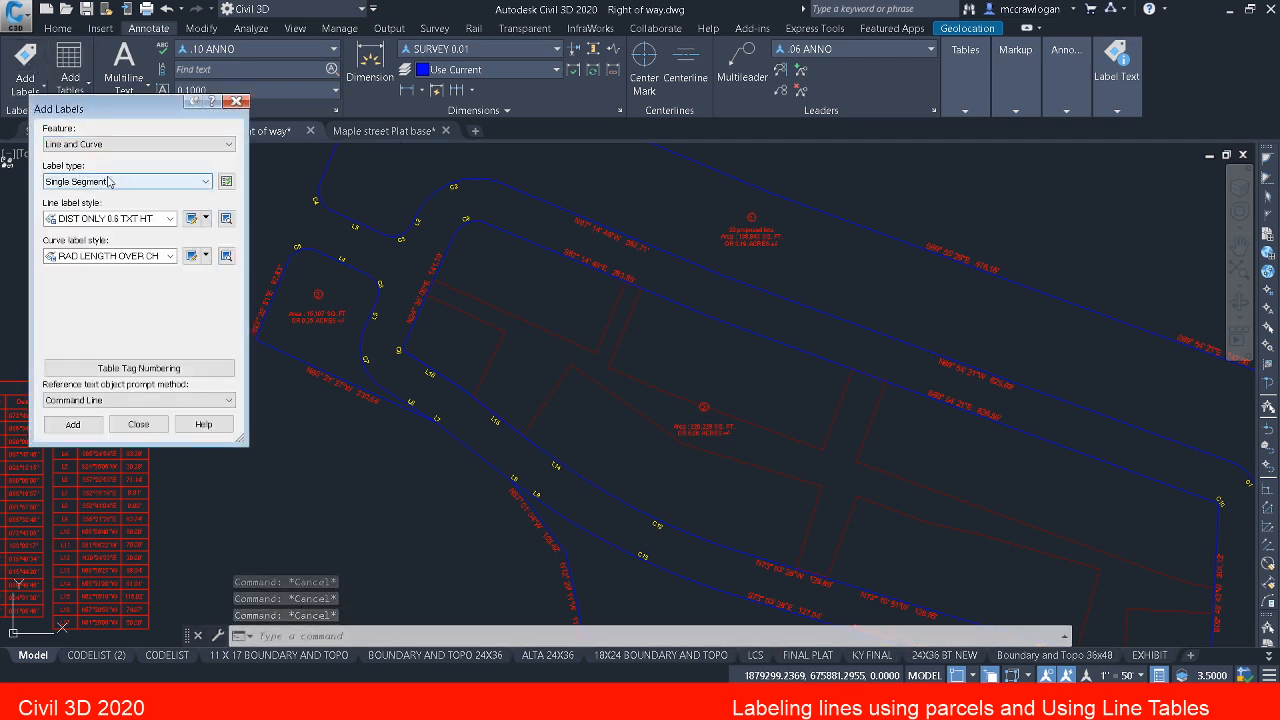
left_click(88, 182)
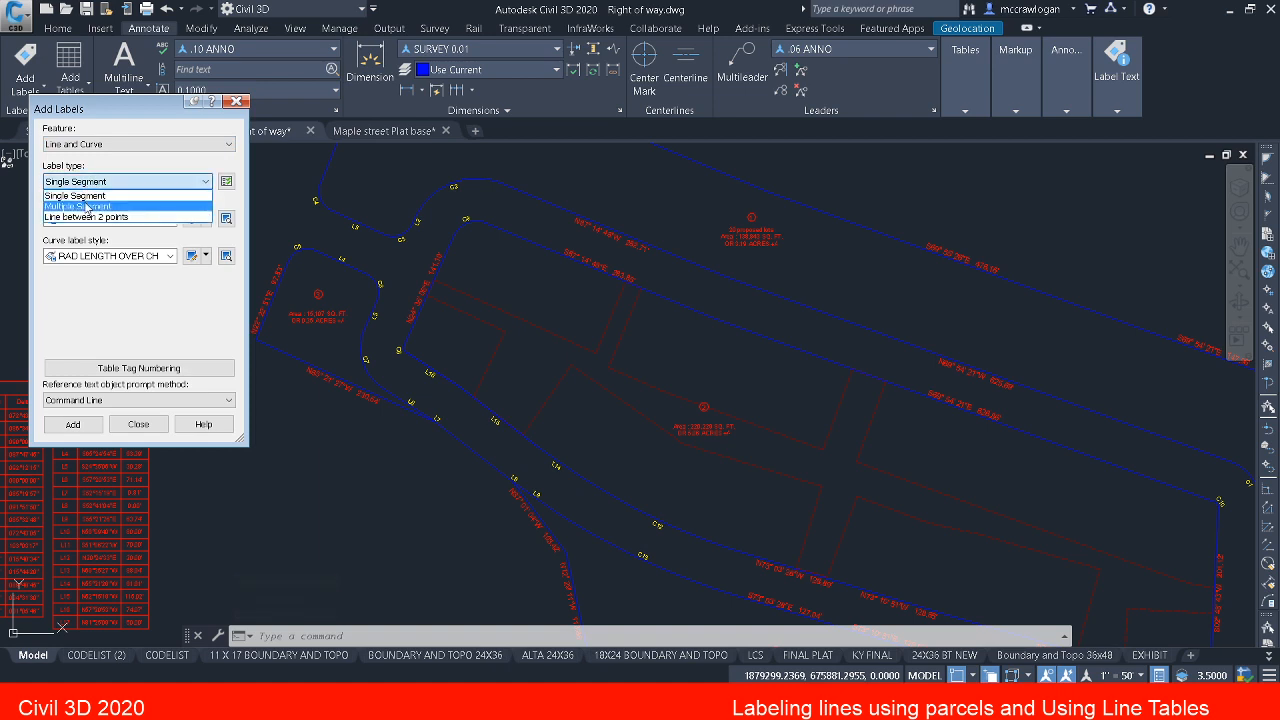
left_click(88, 207)
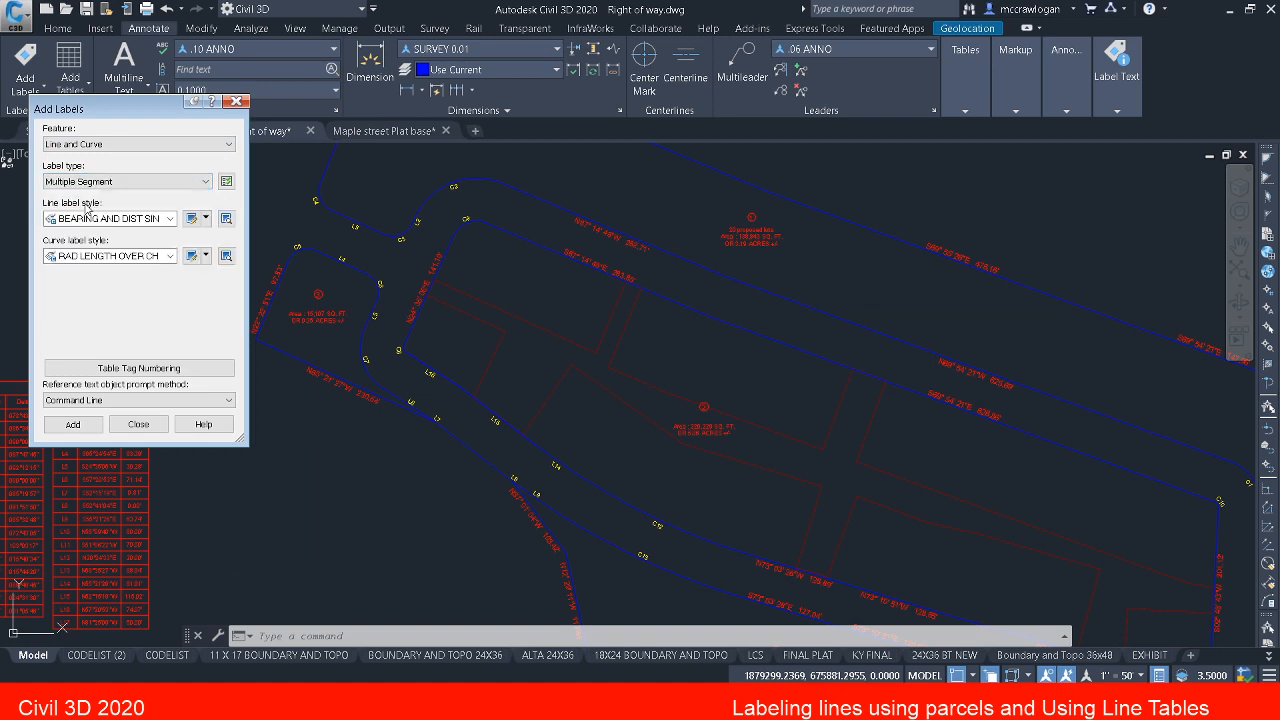
left_click(170, 219)
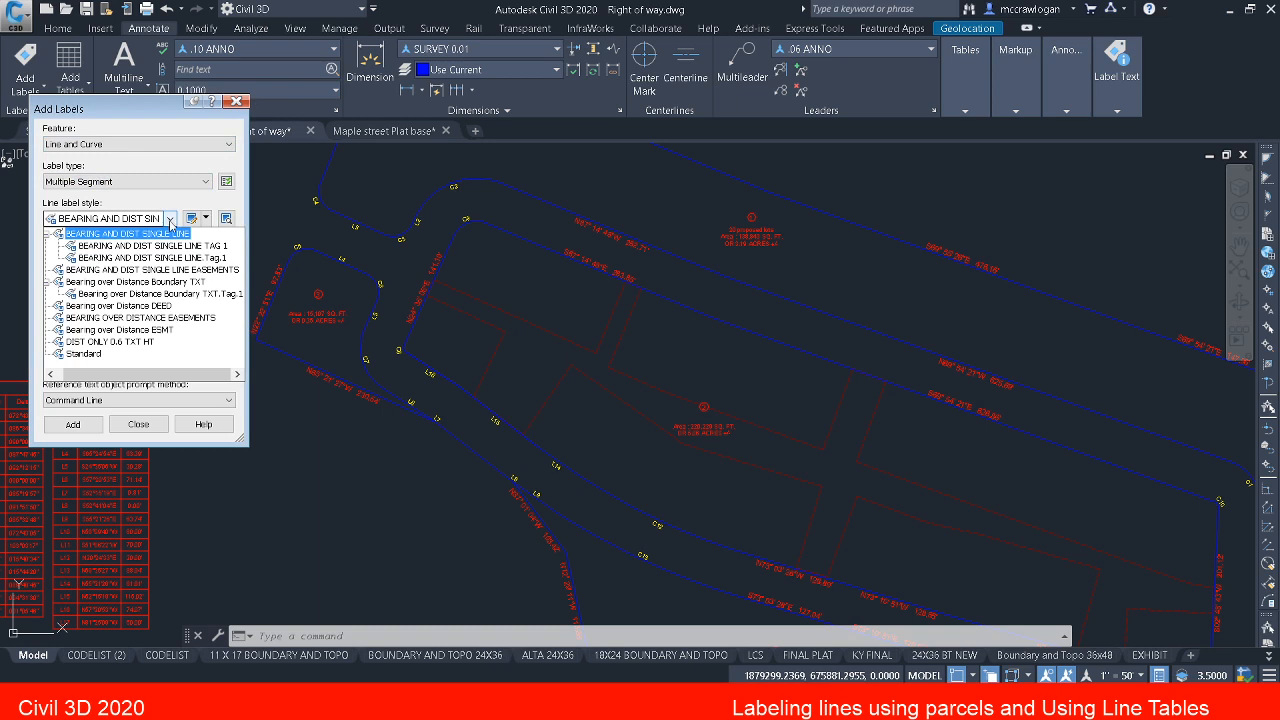
left_click(170, 234)
left_click(170, 256)
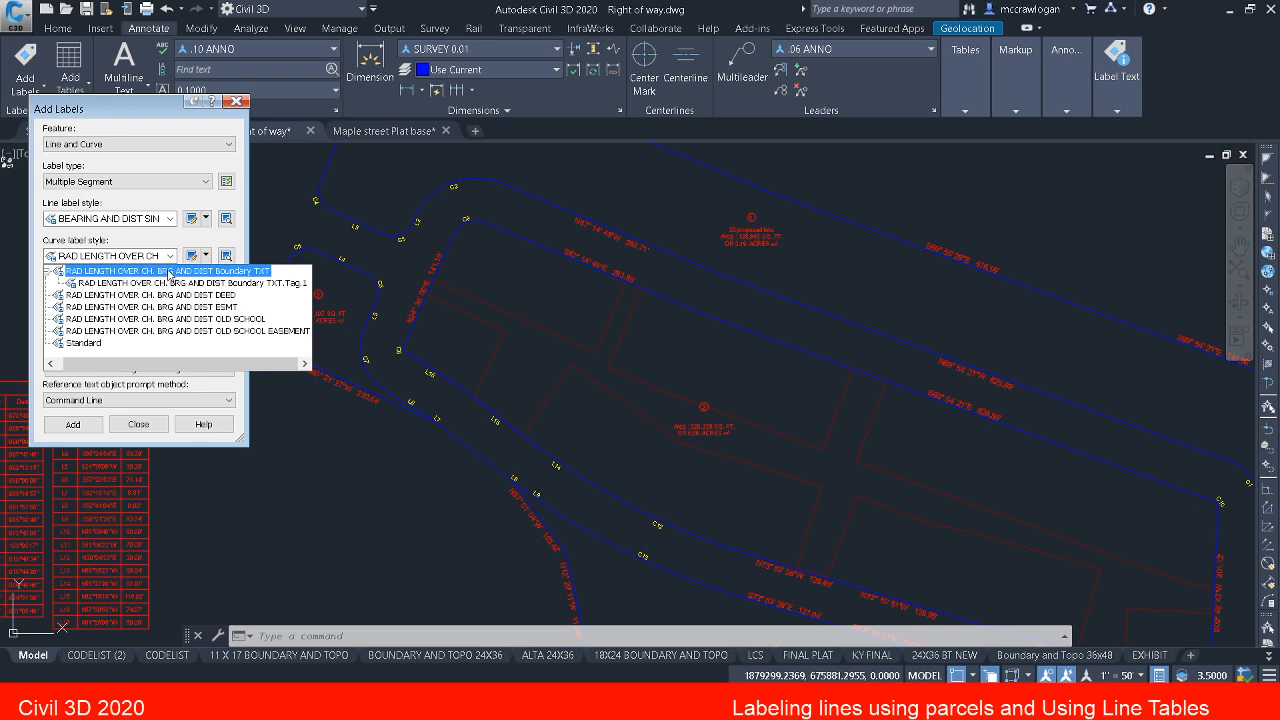
left_click(168, 271)
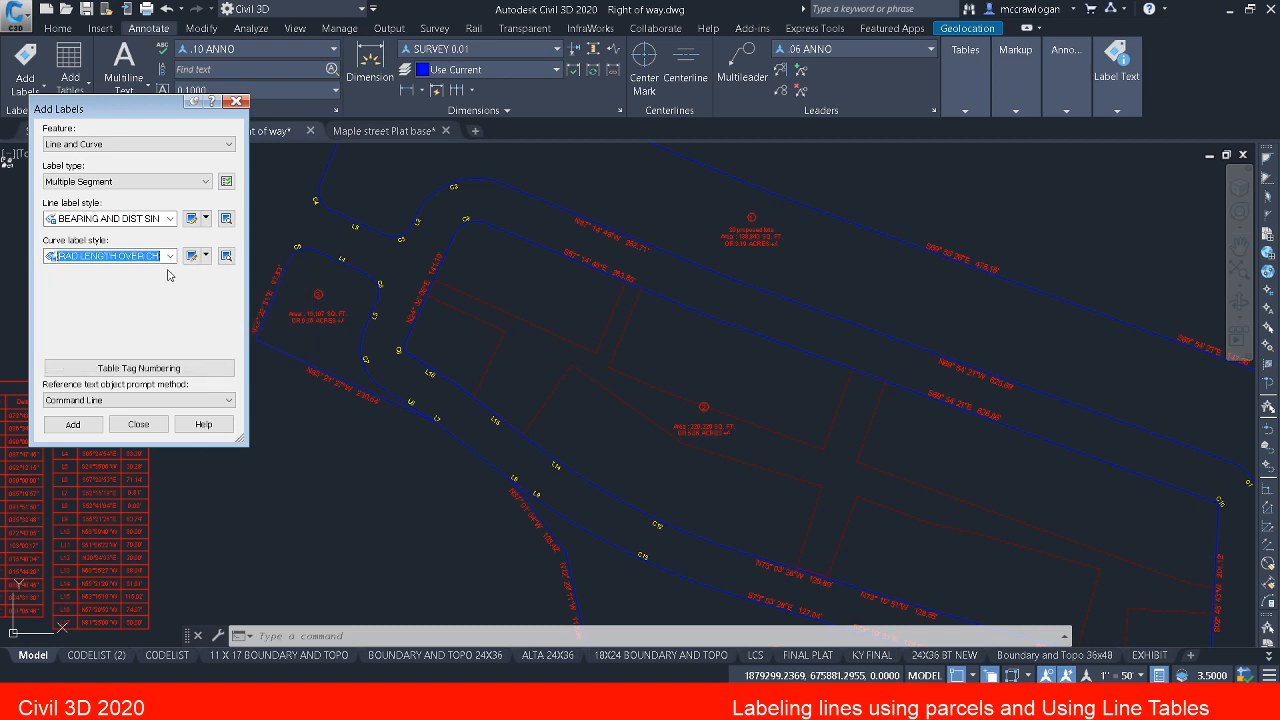
left_click(88, 432)
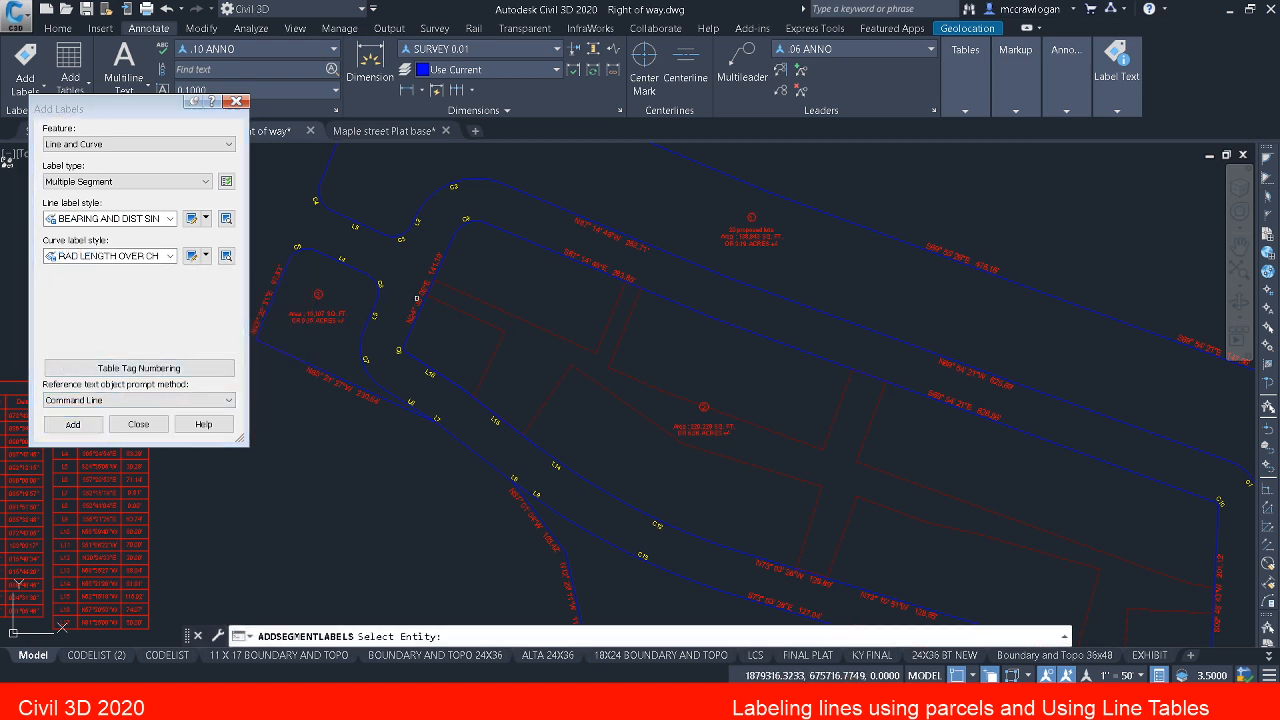
key("Escape")
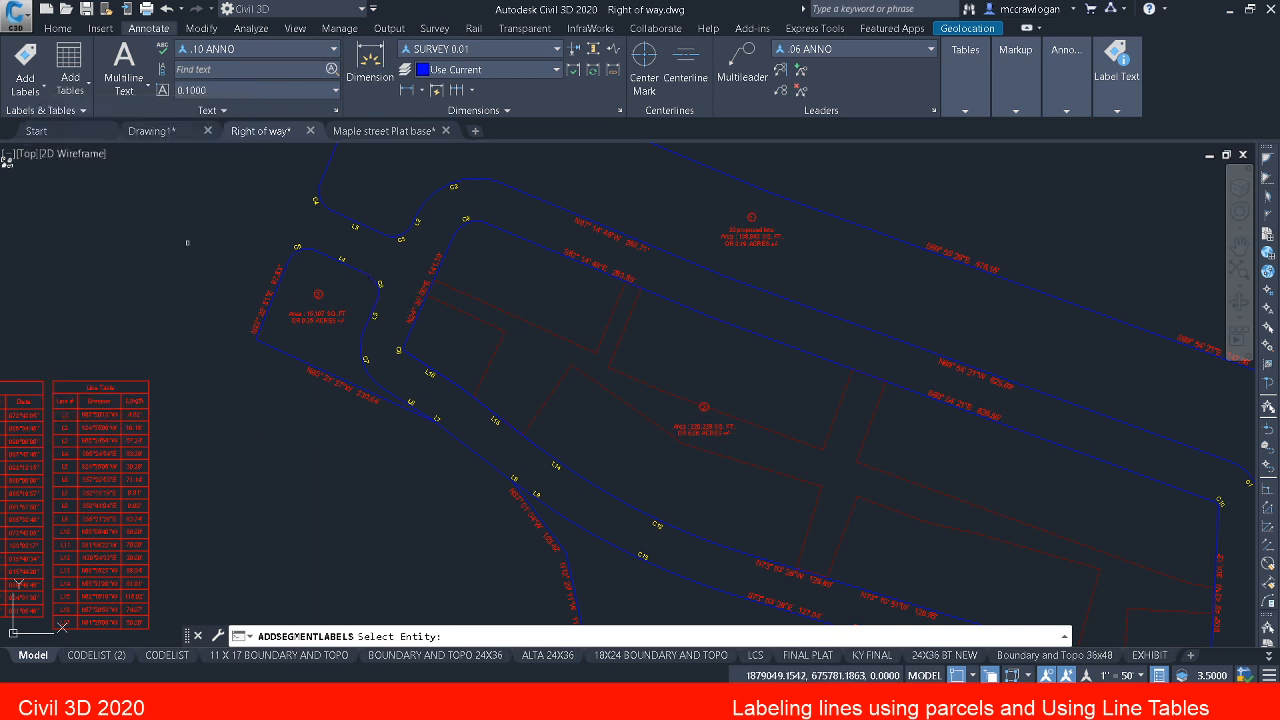
key("Escape")
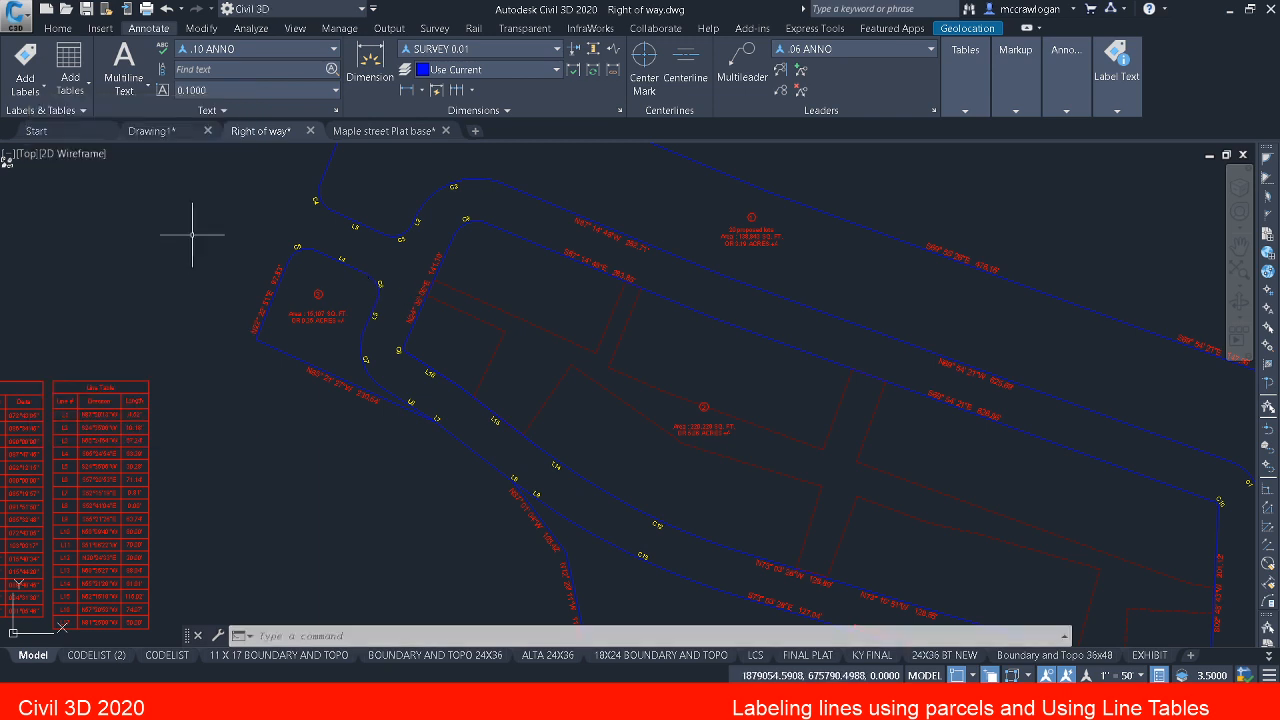
Step: Set up line and curve labels for multiple segments with the BEARING AND DIST SINGLE LINE EASEMENTS line style
left_click(22, 60)
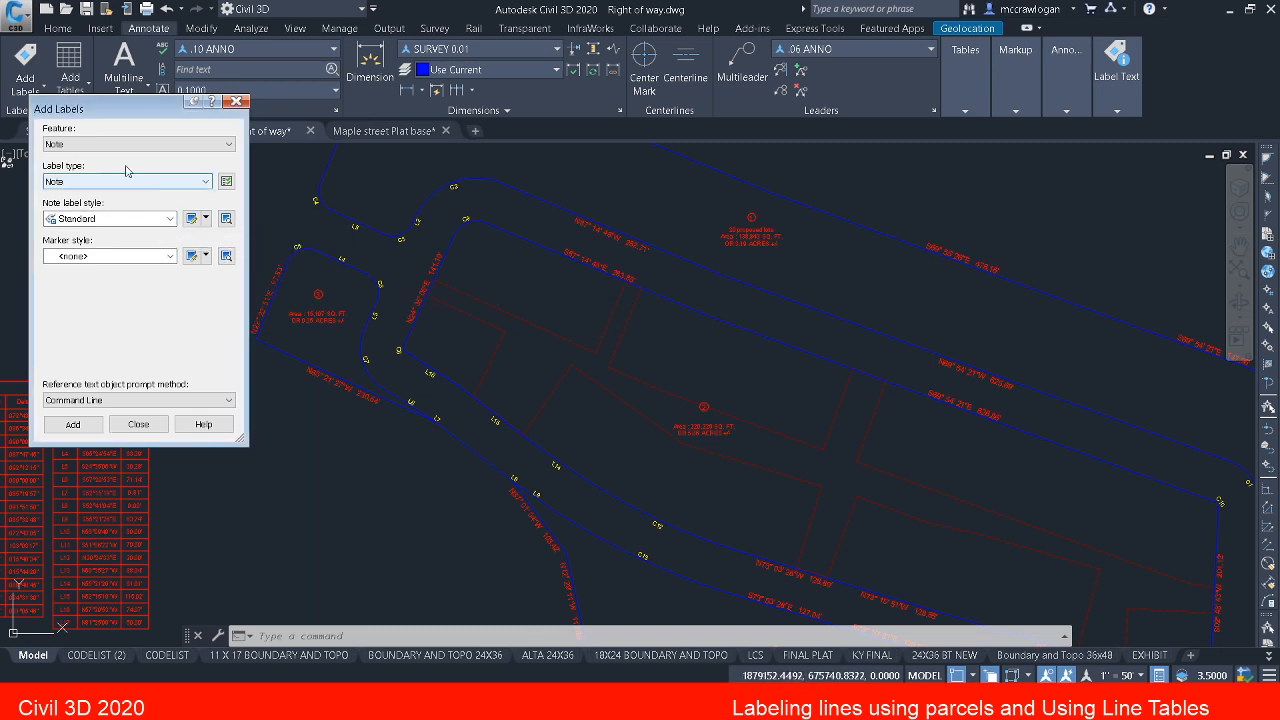
left_click(104, 145)
left_click(97, 170)
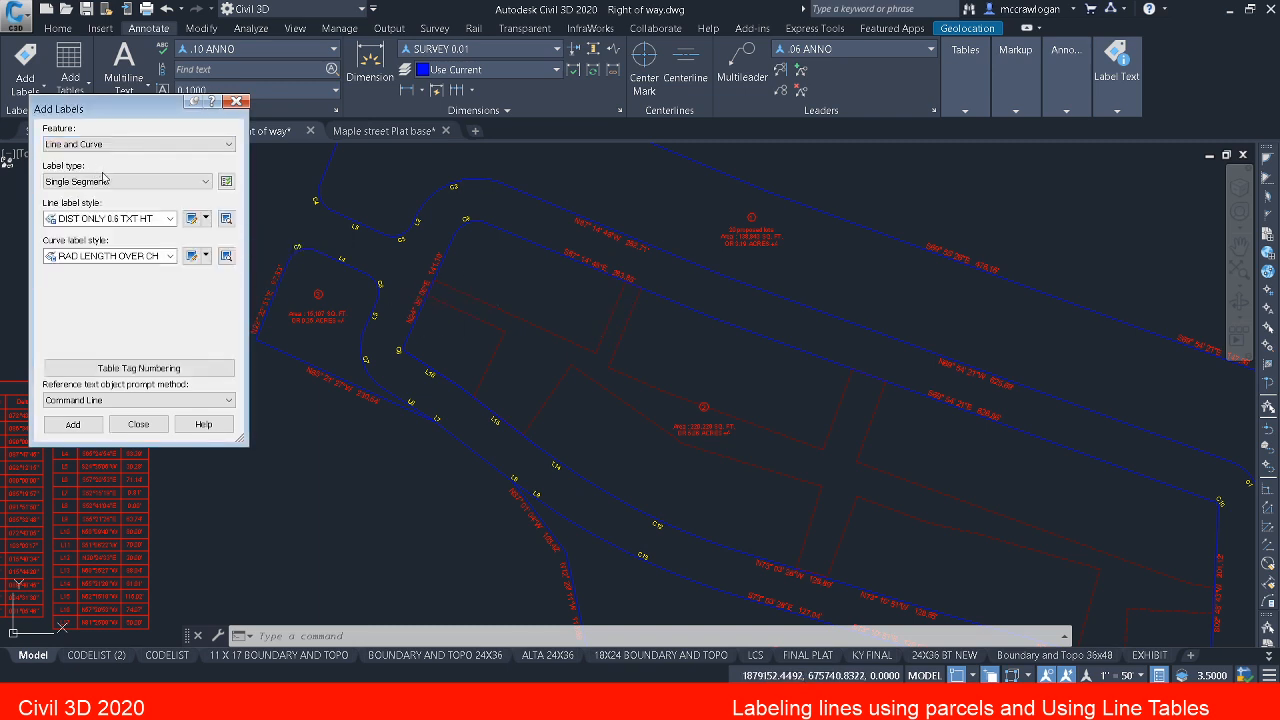
left_click(104, 177)
left_click(104, 192)
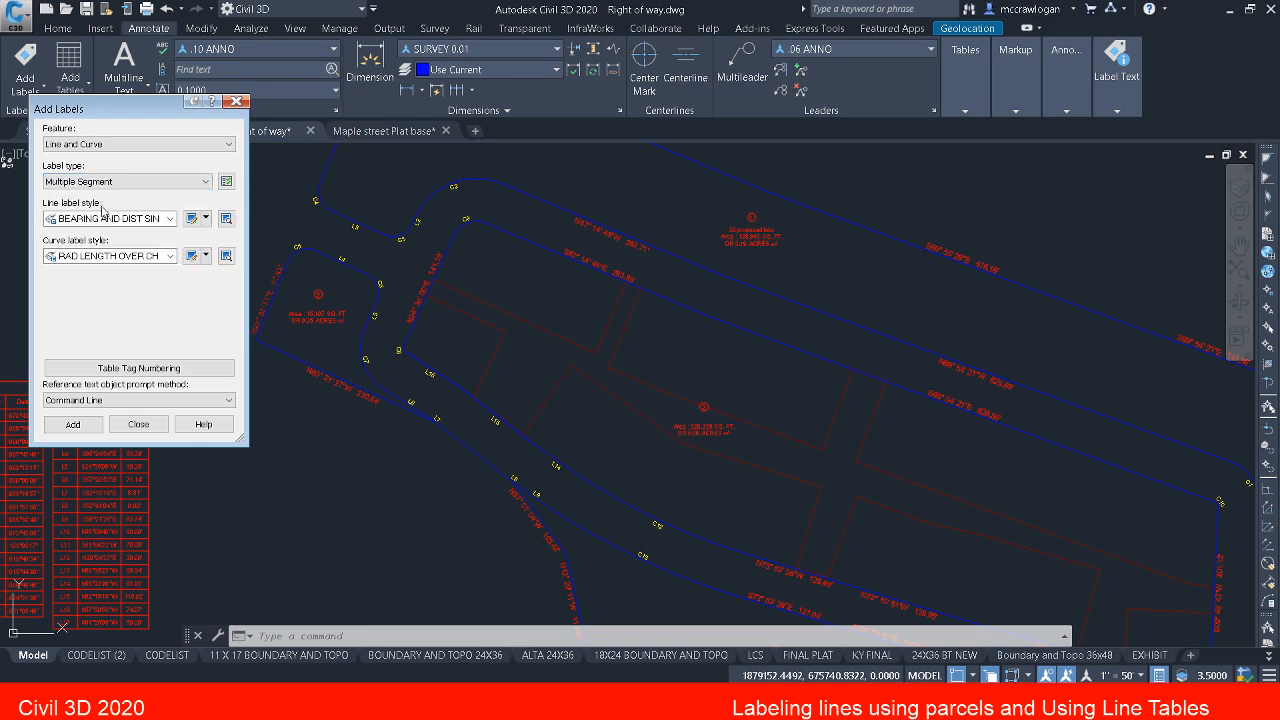
left_click(170, 219)
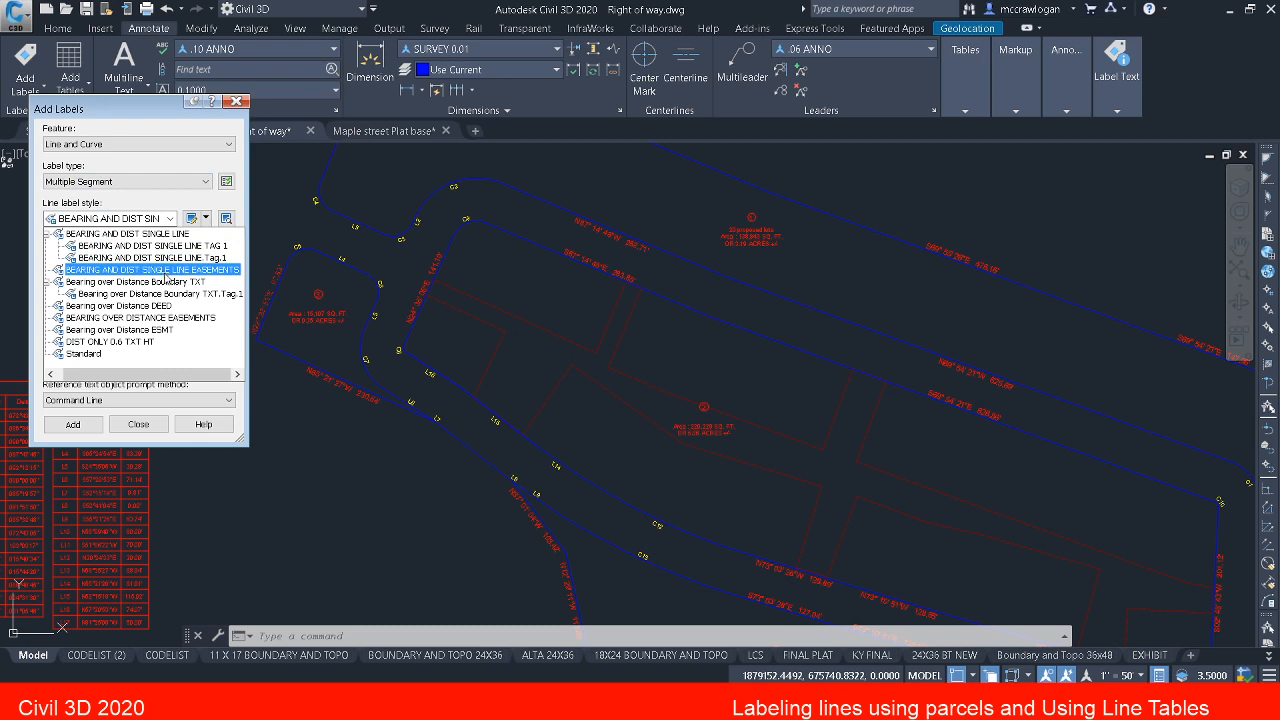
left_click(165, 271)
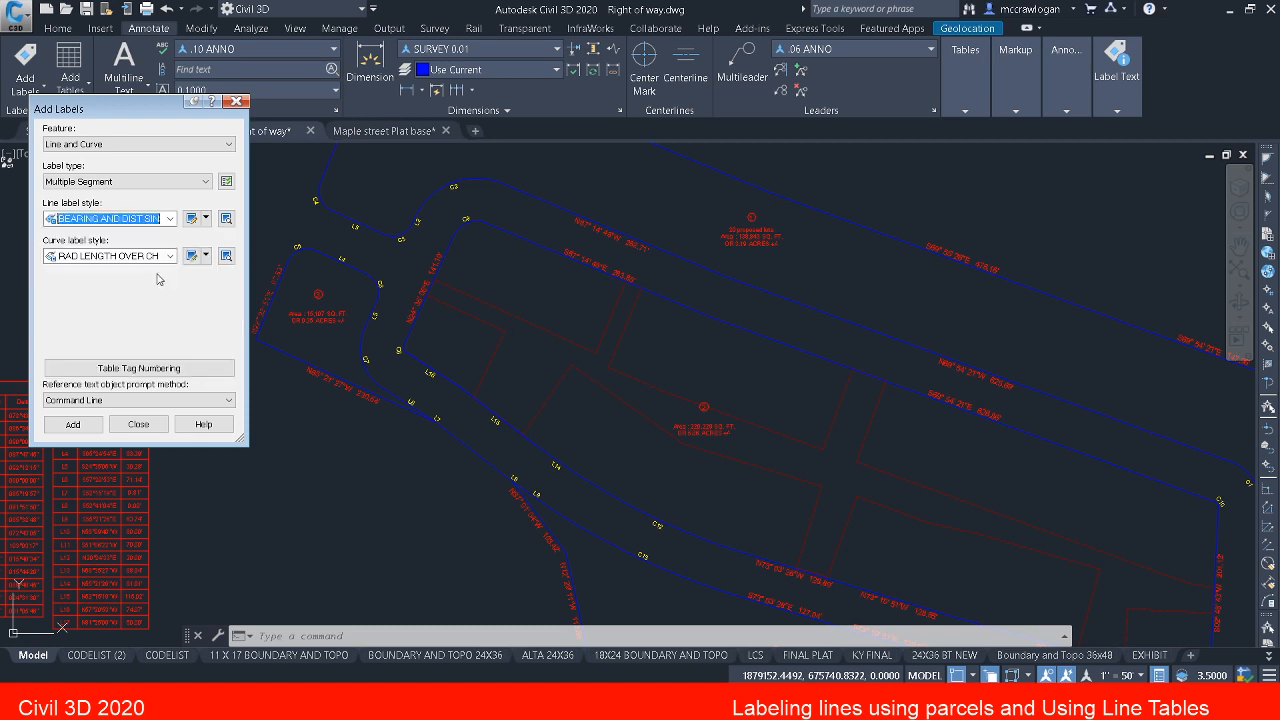
Step: Label all segments of the proposed drainage easement polyline inside parcel 2
left_click(74, 424)
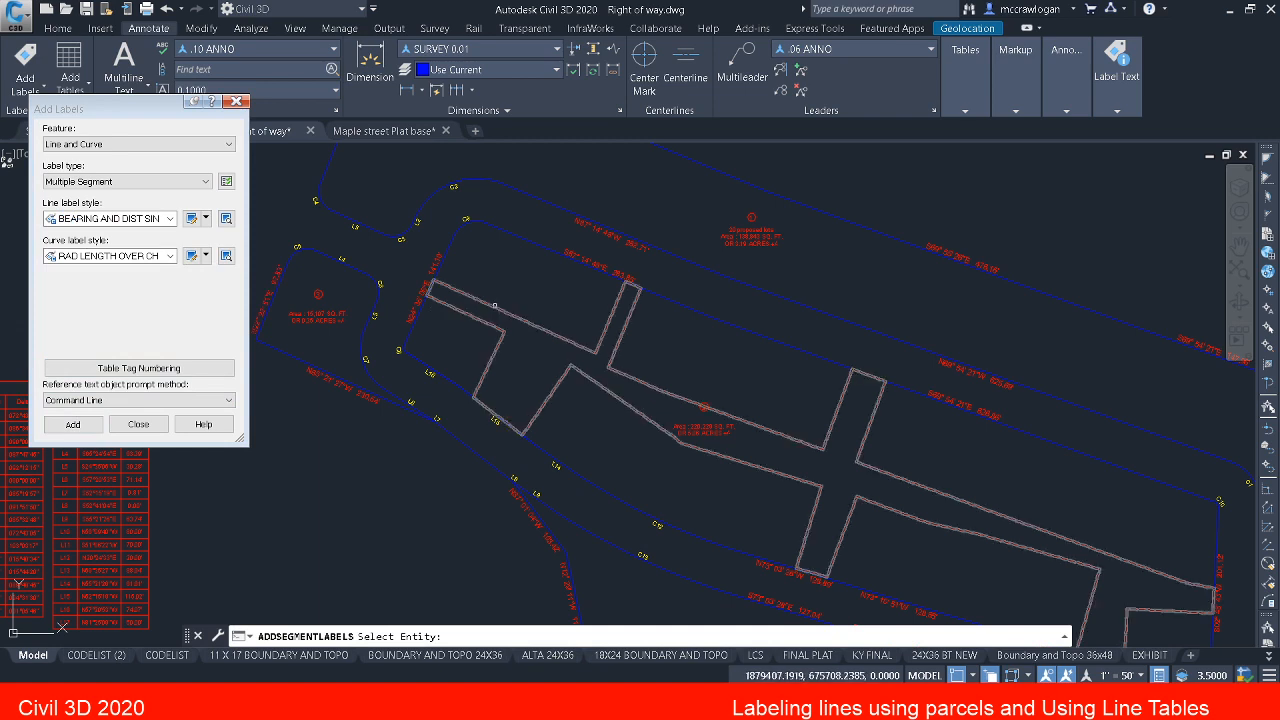
left_click(493, 307)
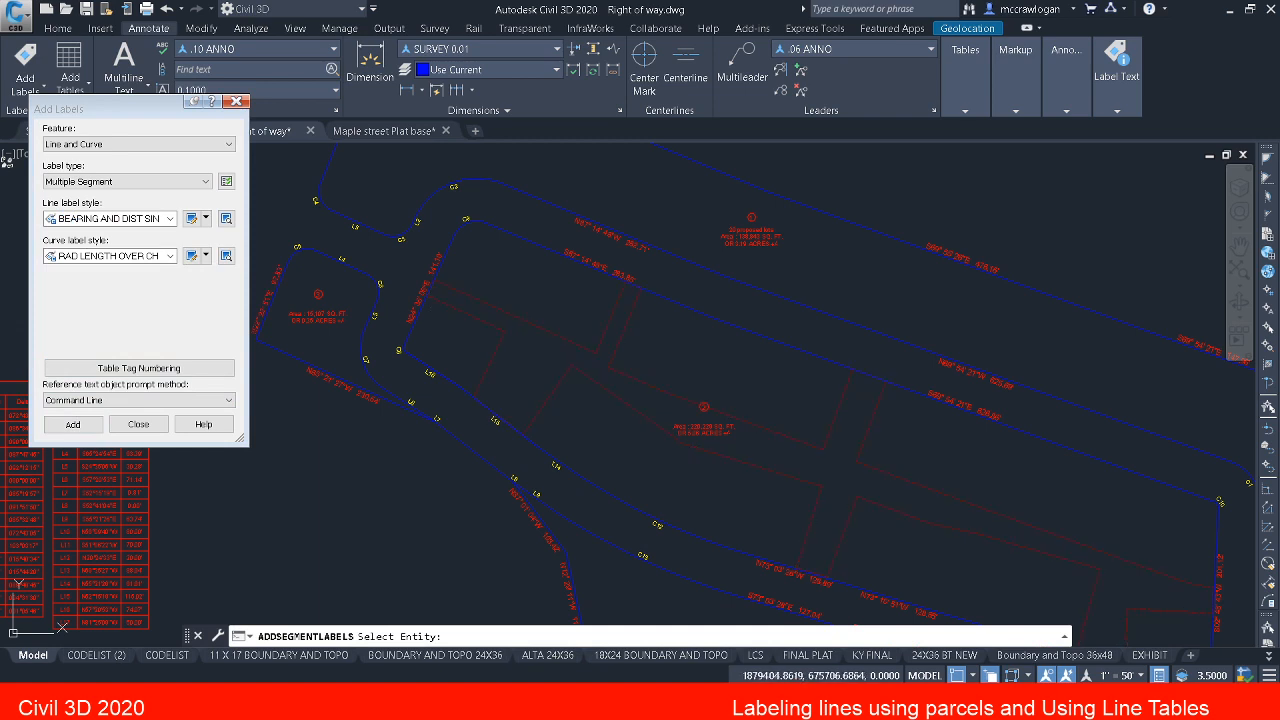
scroll(466, 298, "up", 5)
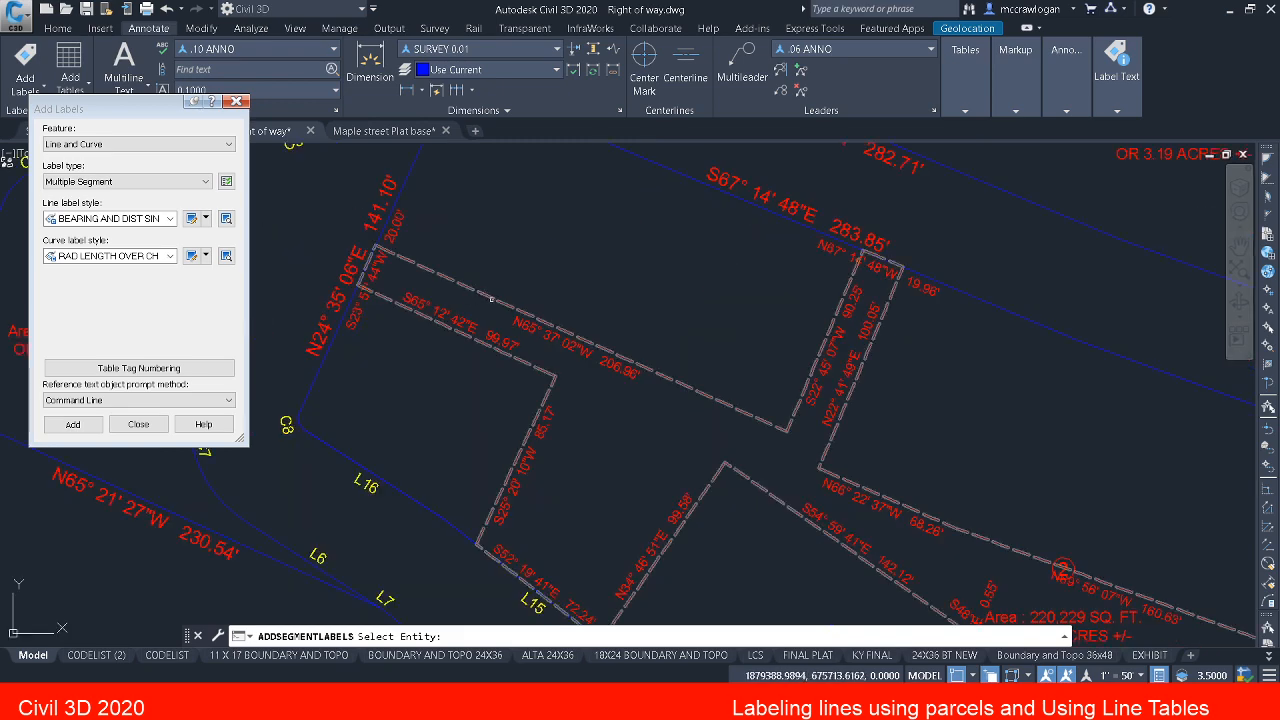
key("Escape")
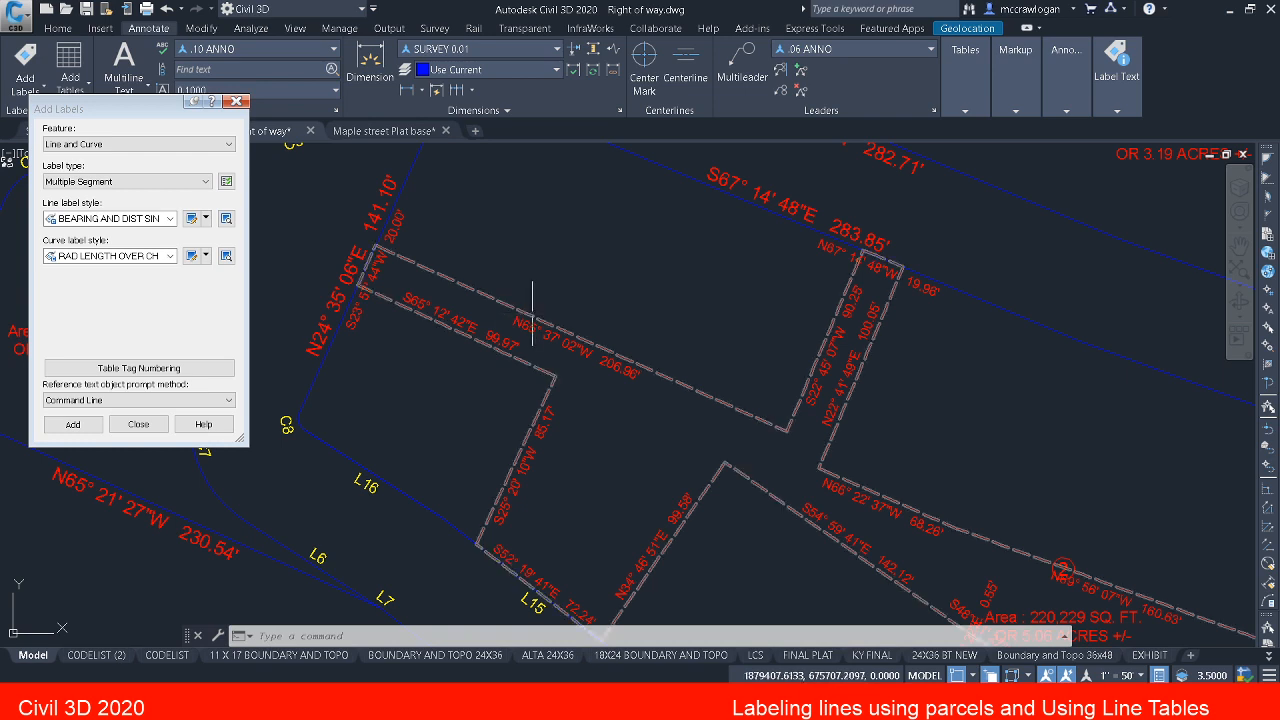
Step: Reverse the direction of the drainage easement polyline with Polyline Edit
left_click(532, 312)
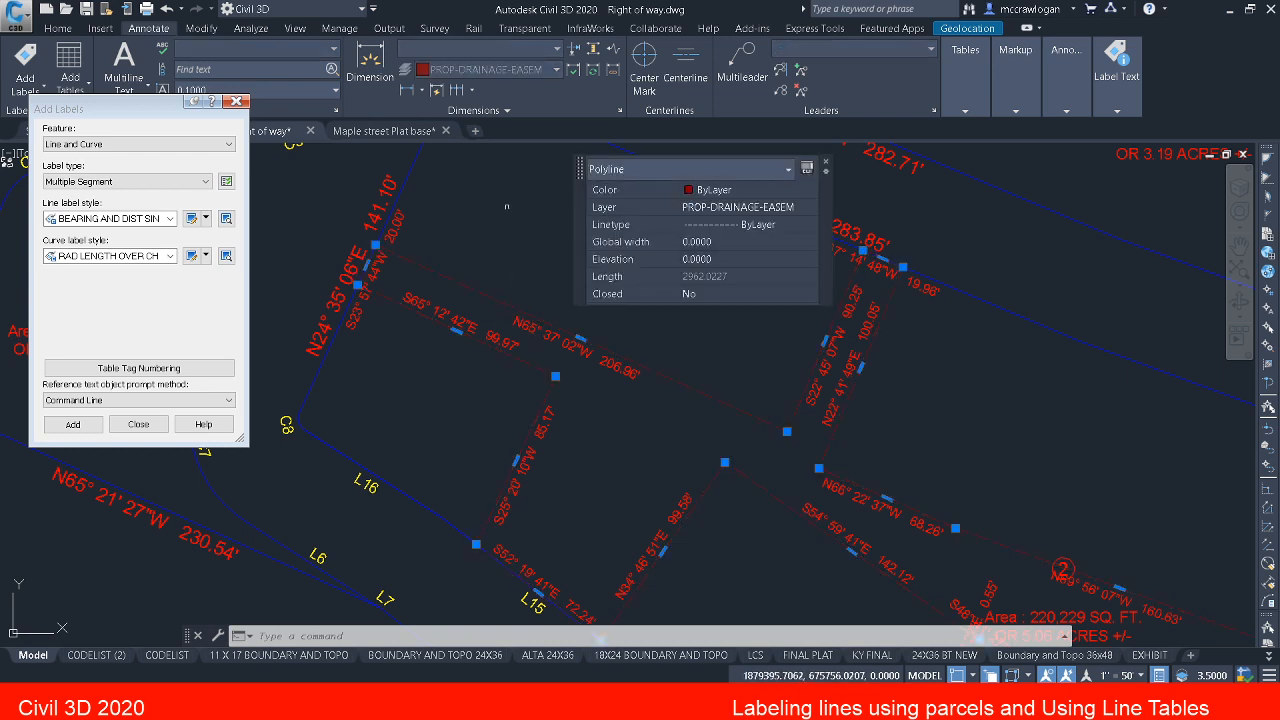
right_click(505, 230)
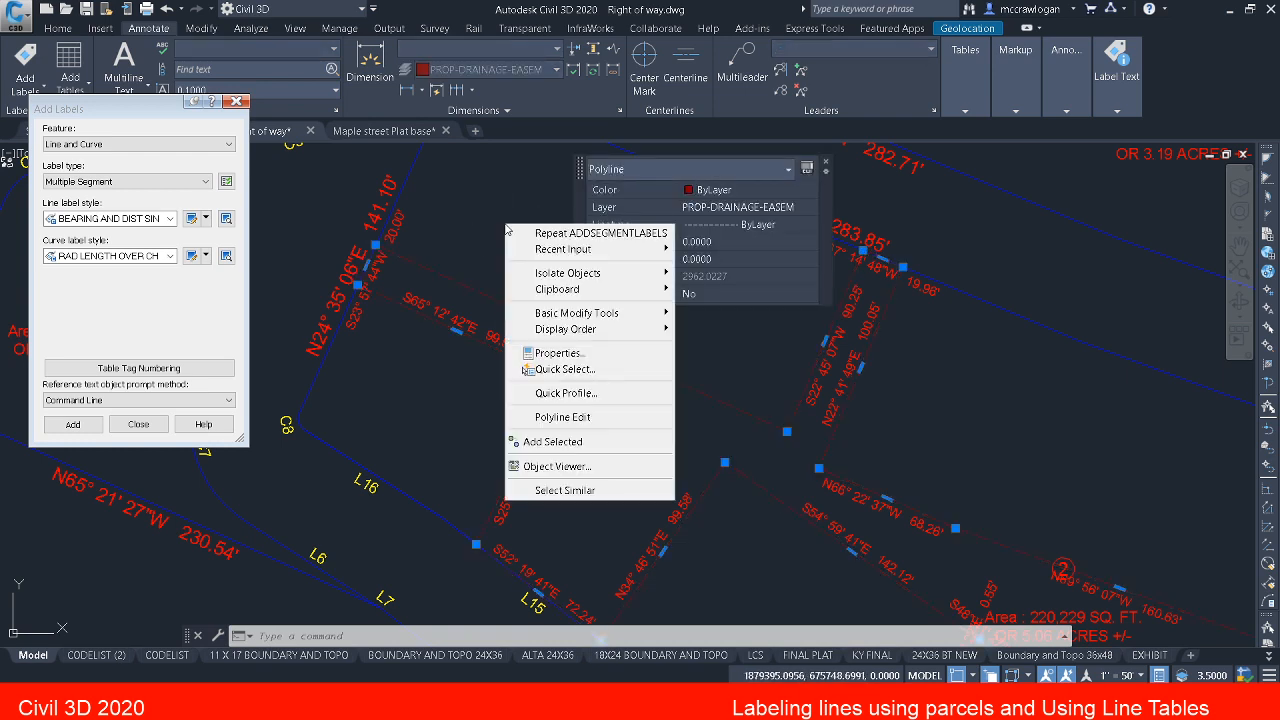
left_click(586, 417)
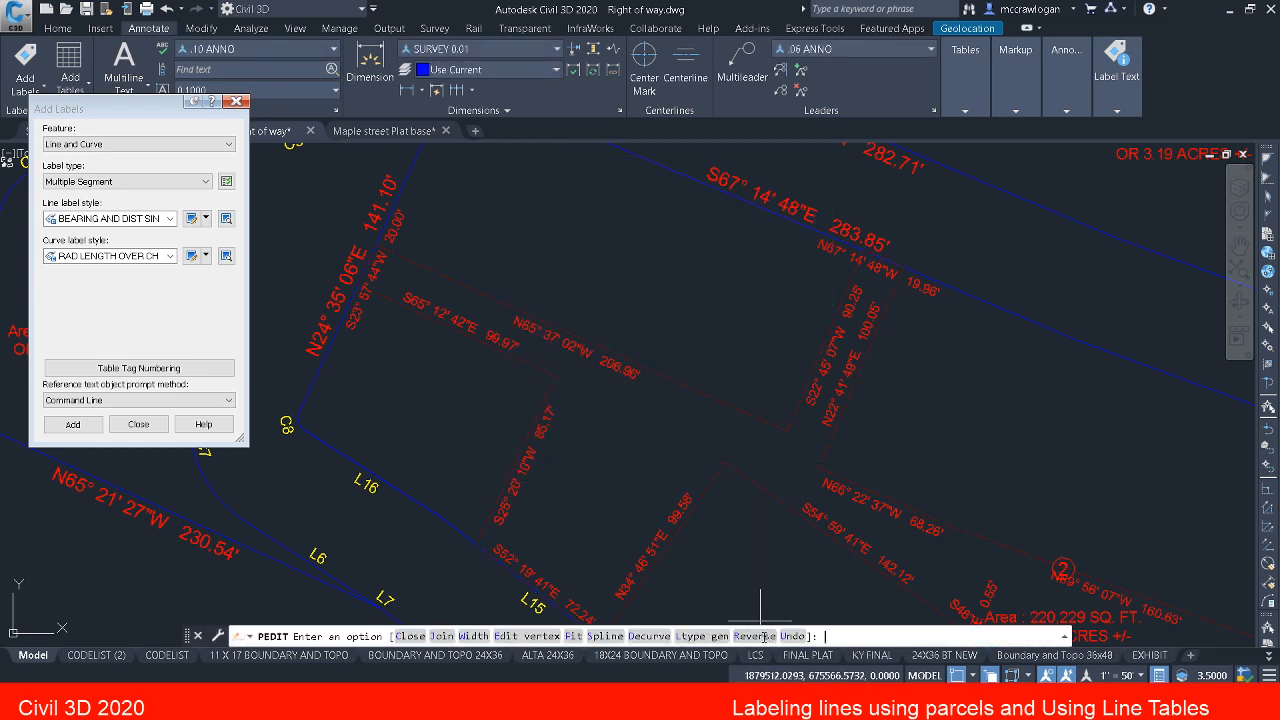
type("r")
key("Return")
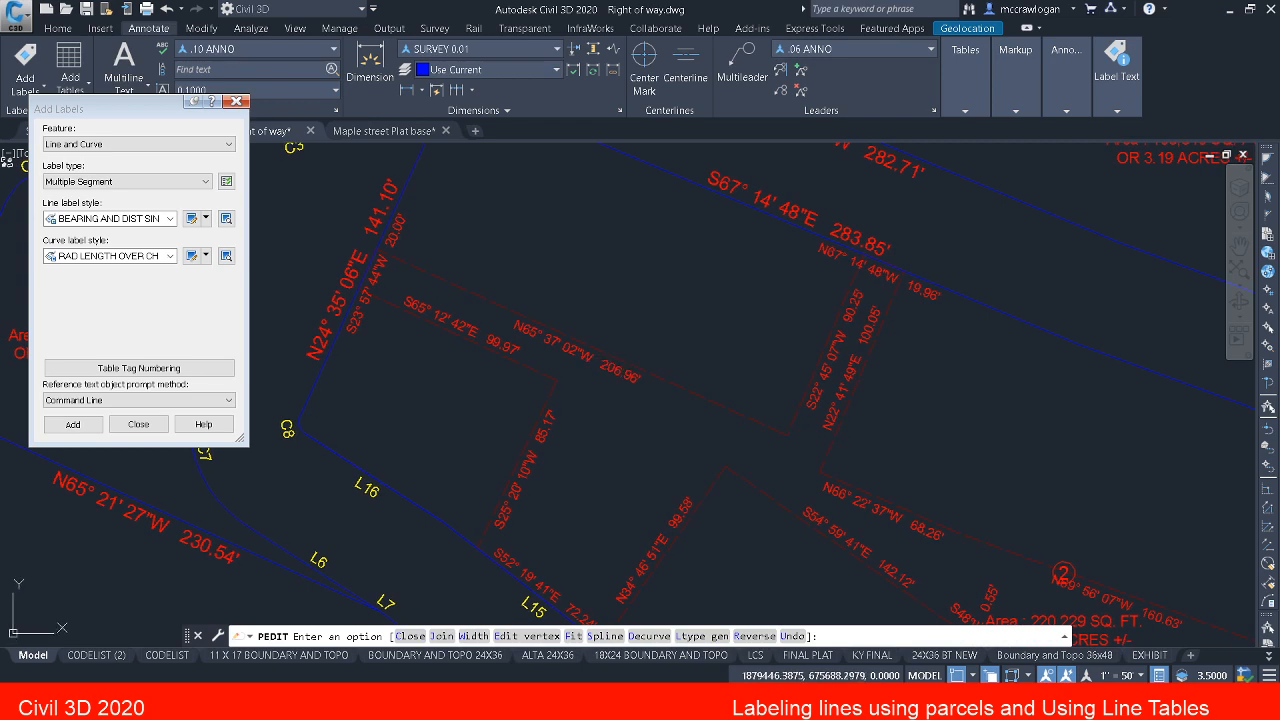
key("Escape")
scroll(605, 353, "up", 2)
scroll(603, 355, "down", 2)
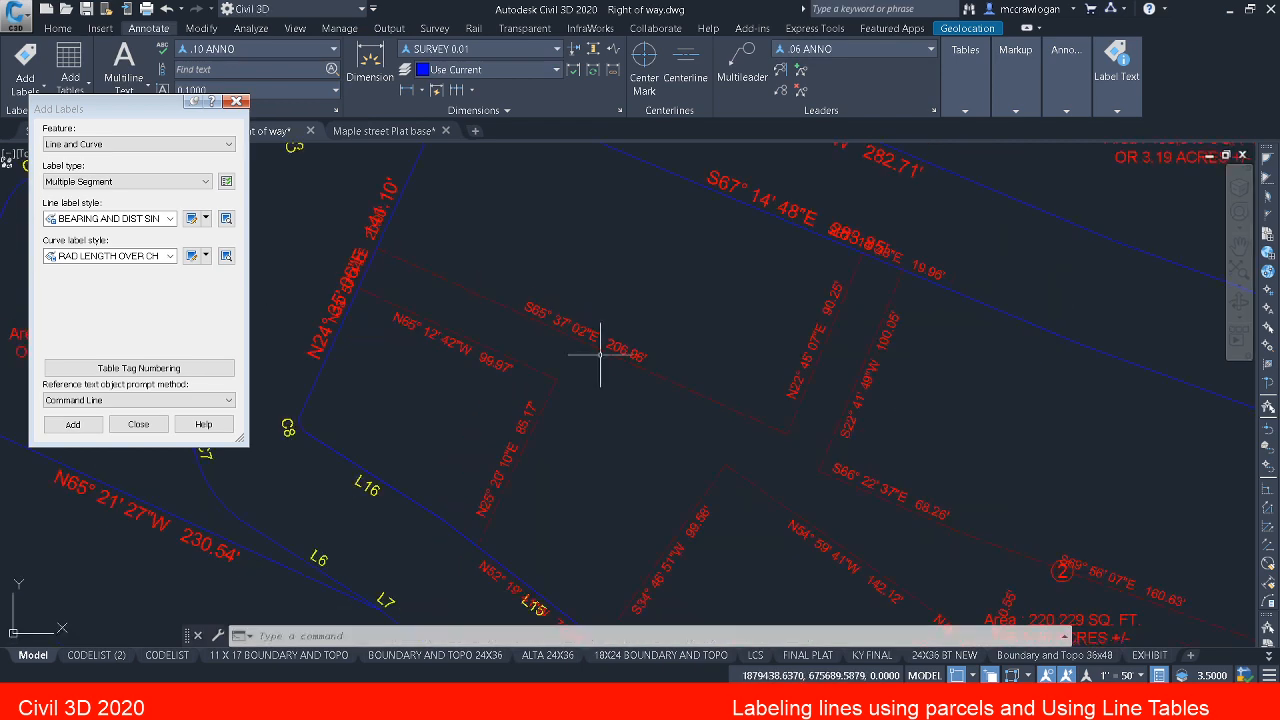
Step: Move the N24° 35' 06"E 141.10' parcel label off its line into parcel 2, with a leader
mouse_move(600, 357)
middle_mouse_down()
mouse_move(643, 386)
mouse_move(681, 390)
middle_mouse_up()
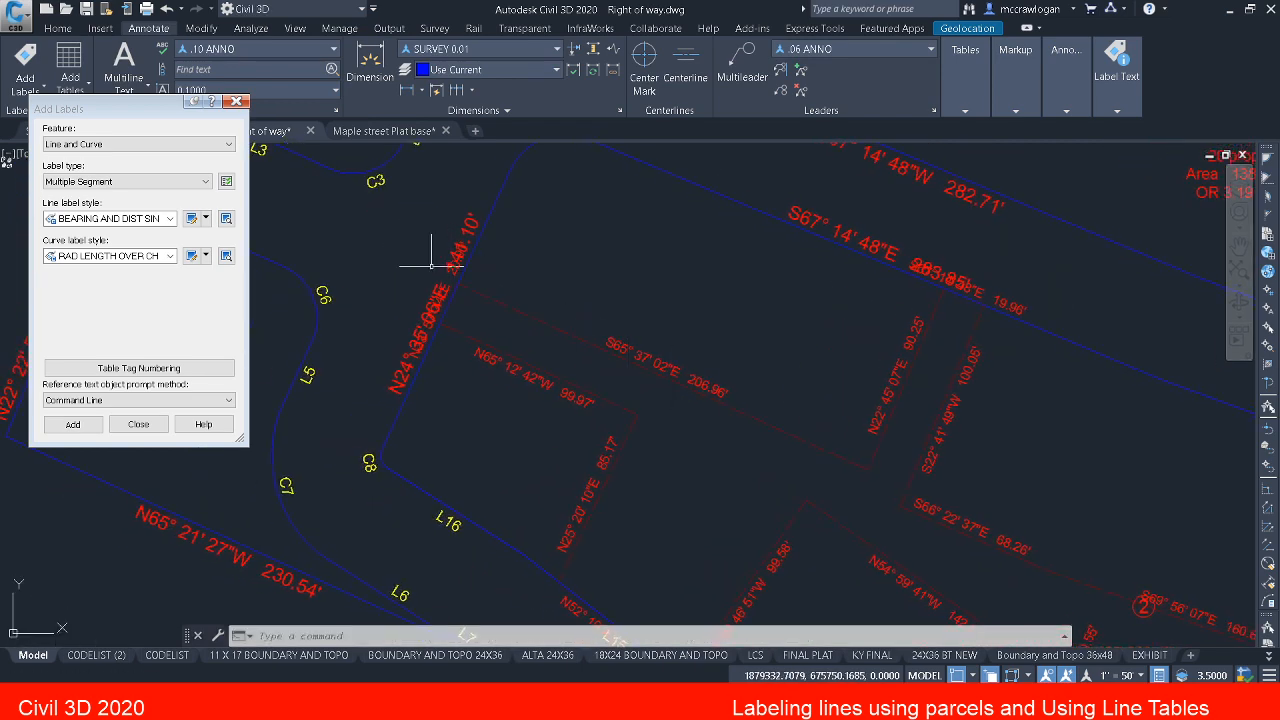
scroll(431, 268, "up", 2)
scroll(400, 345, "up", 3)
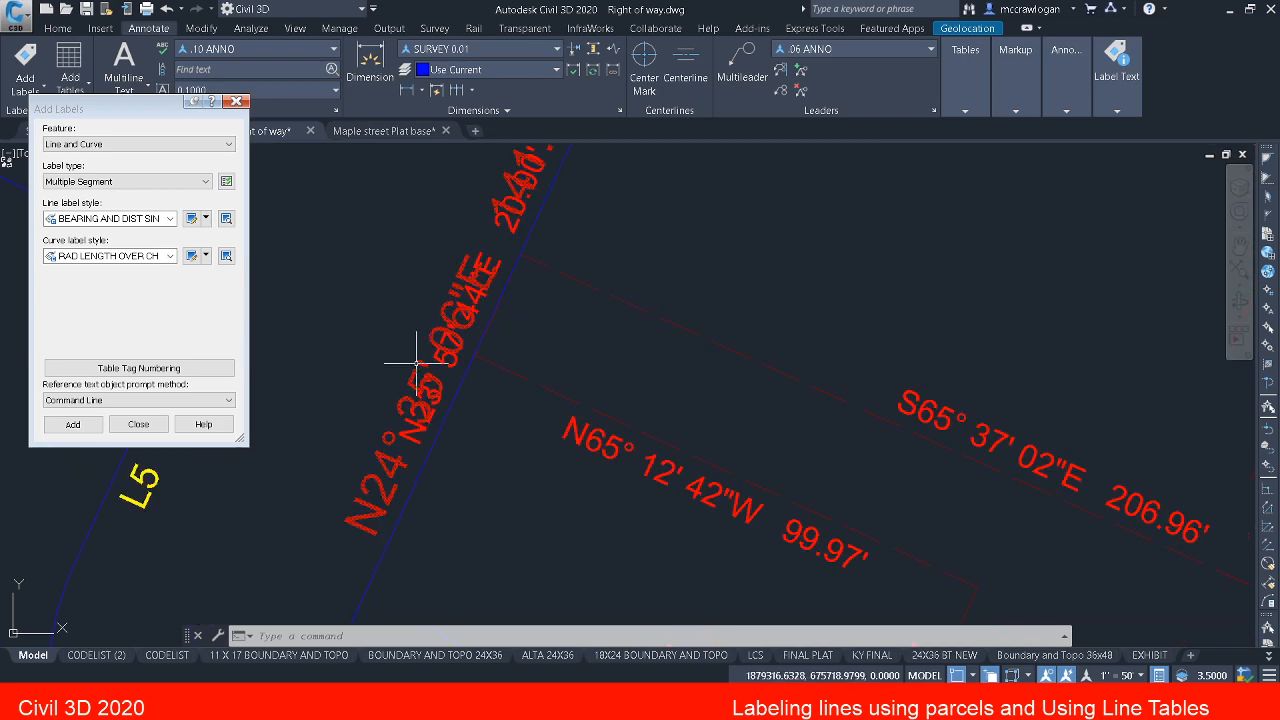
left_click(419, 363)
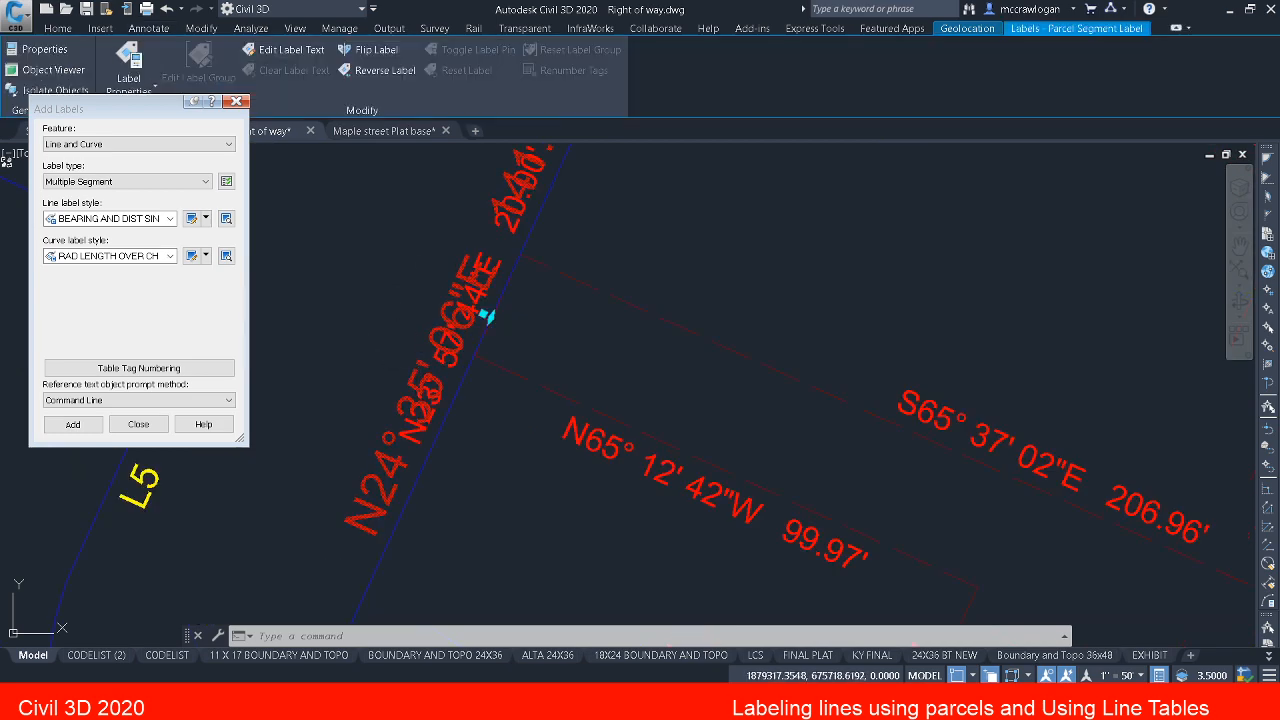
left_click(486, 316)
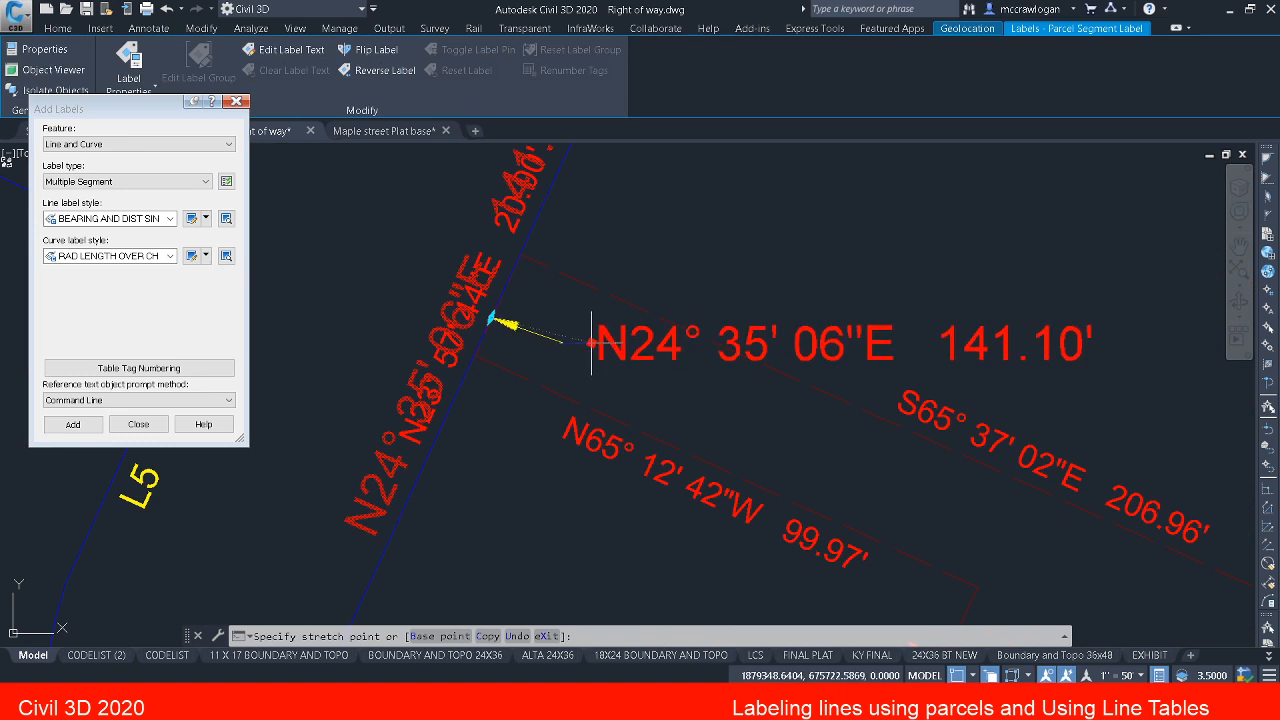
left_click(591, 343)
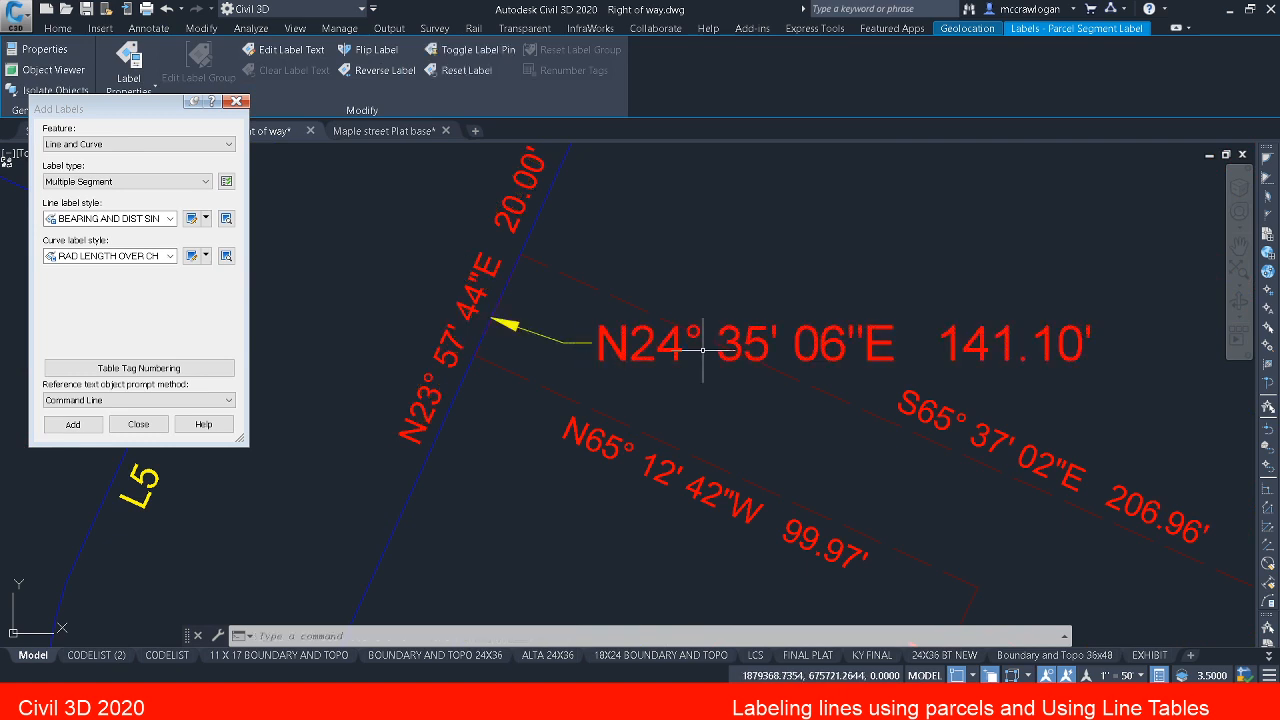
key("Escape")
Step: Move the N23° 57' 44"E 20.00' easement label off the line into clear space inside parcel 2, with a leader
scroll(652, 330, "down", 2)
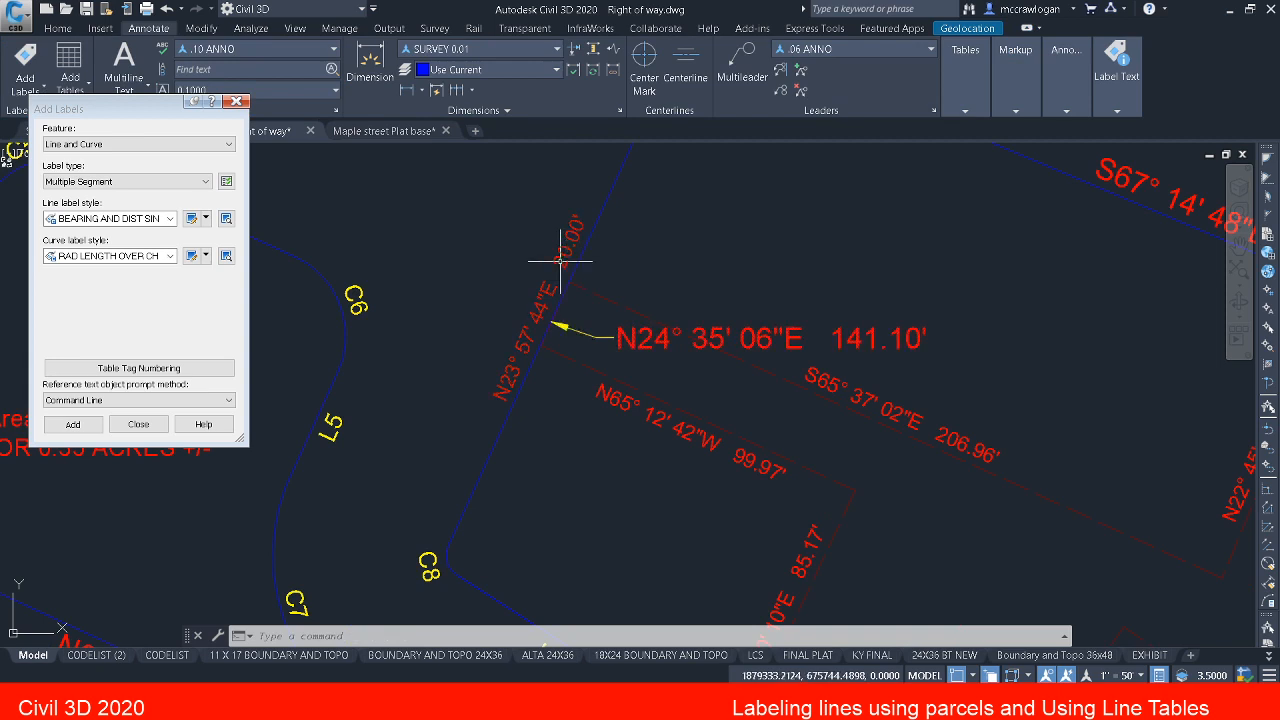
left_click(563, 286)
left_click(548, 312)
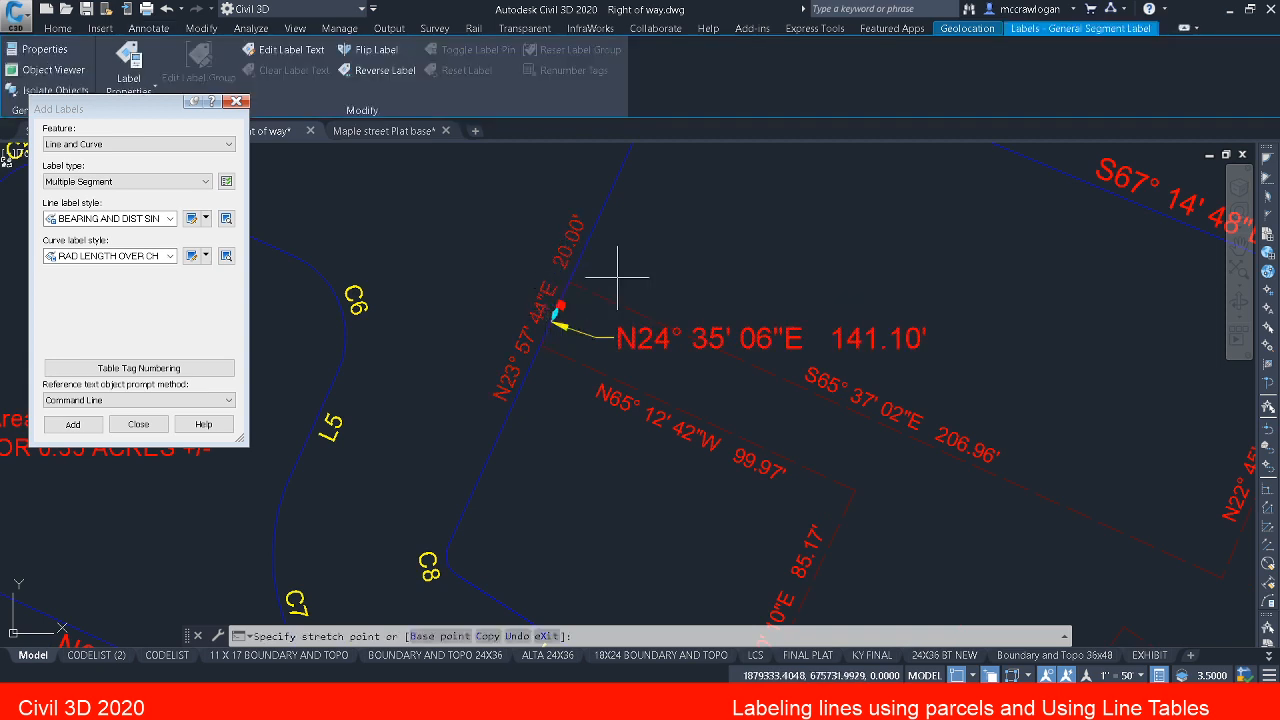
left_click(636, 274)
key("Escape")
Step: Return the N24° 35' 06"E 141.10' parcel label to its original position along the line
left_click(652, 330)
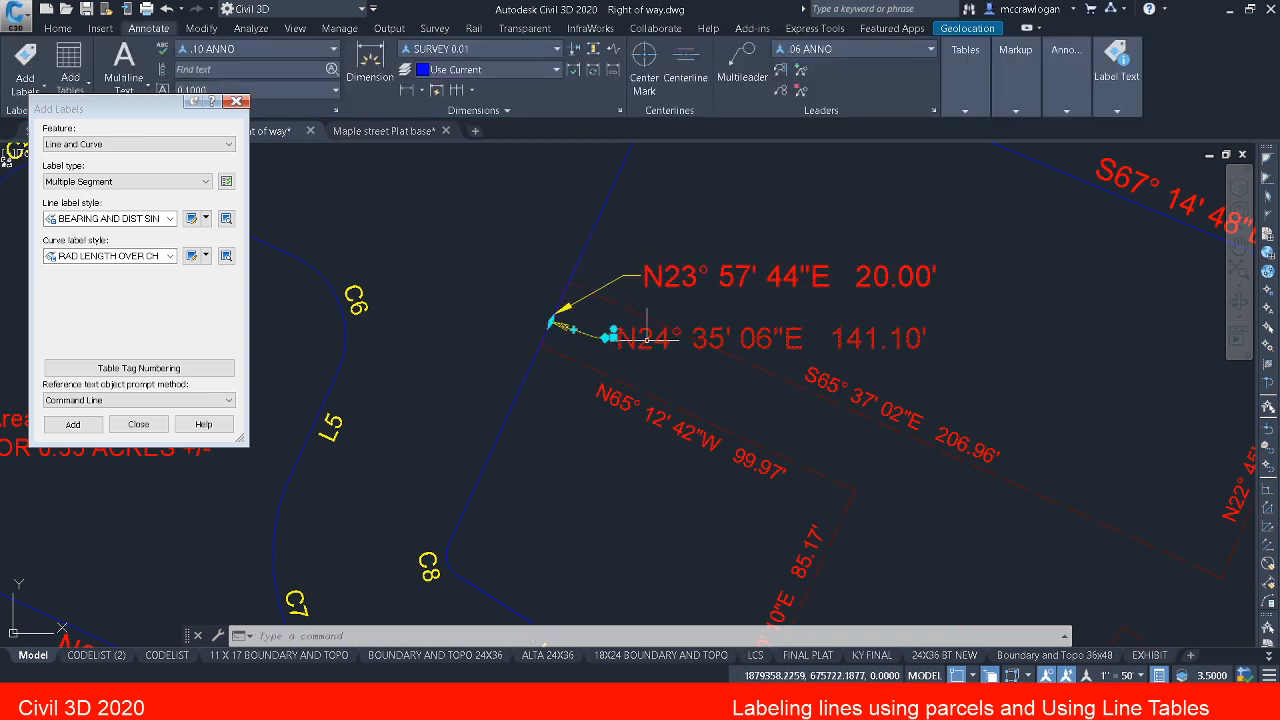
key("Escape")
key("Escape")
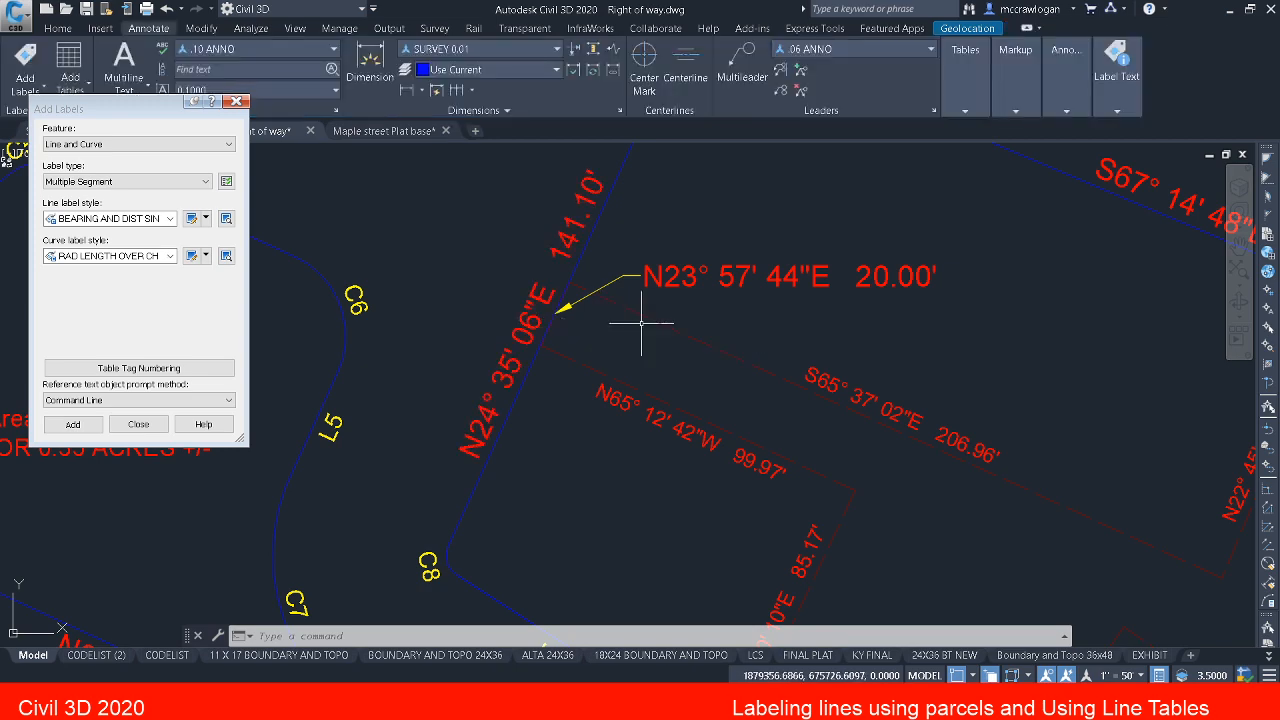
Step: Examine the easement labels across parcel 2 for overlaps with the parcel labels and line tags
scroll(680, 350, "down", 2)
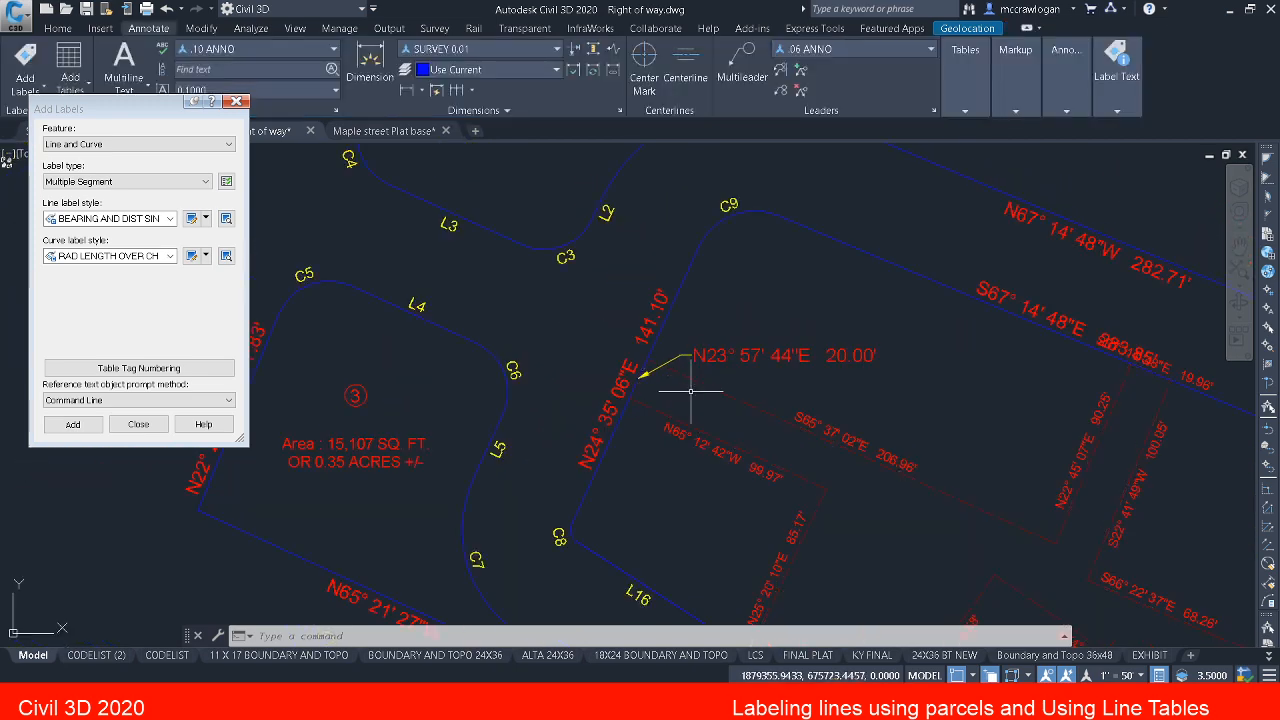
mouse_move(694, 363)
middle_mouse_down()
mouse_move(623, 343)
mouse_move(596, 282)
middle_mouse_up()
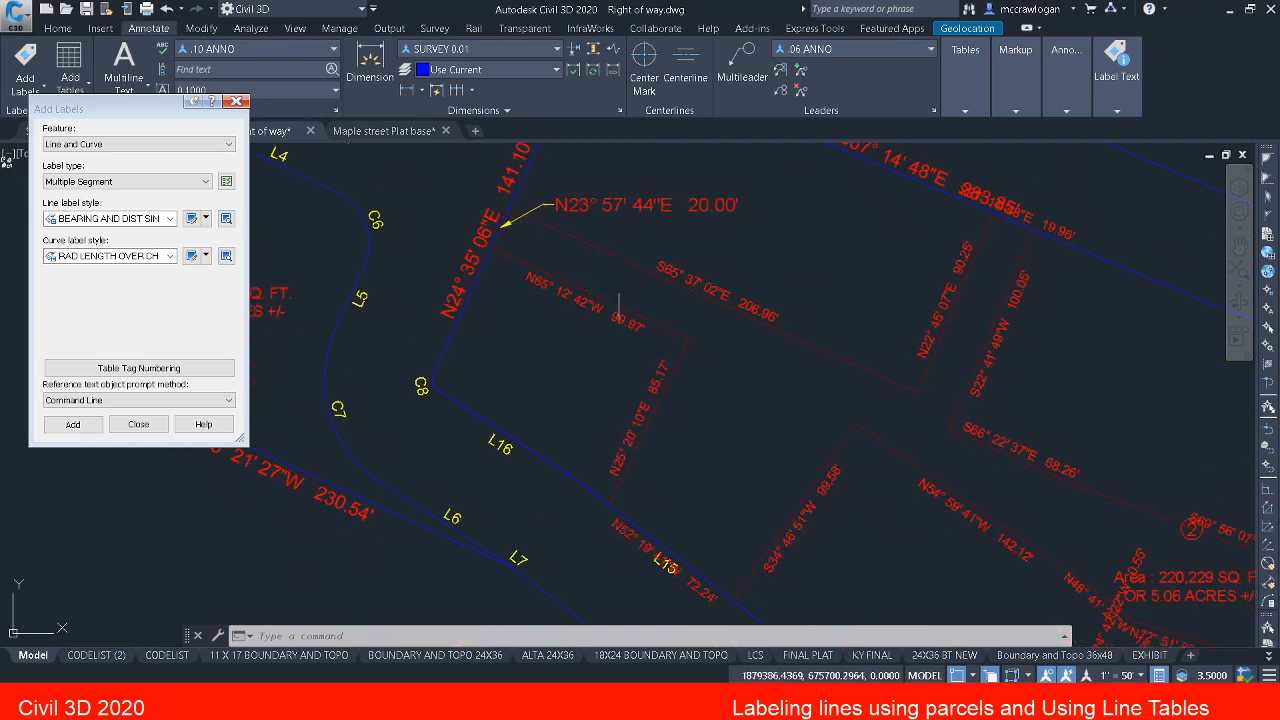
scroll(629, 291, "down", 4)
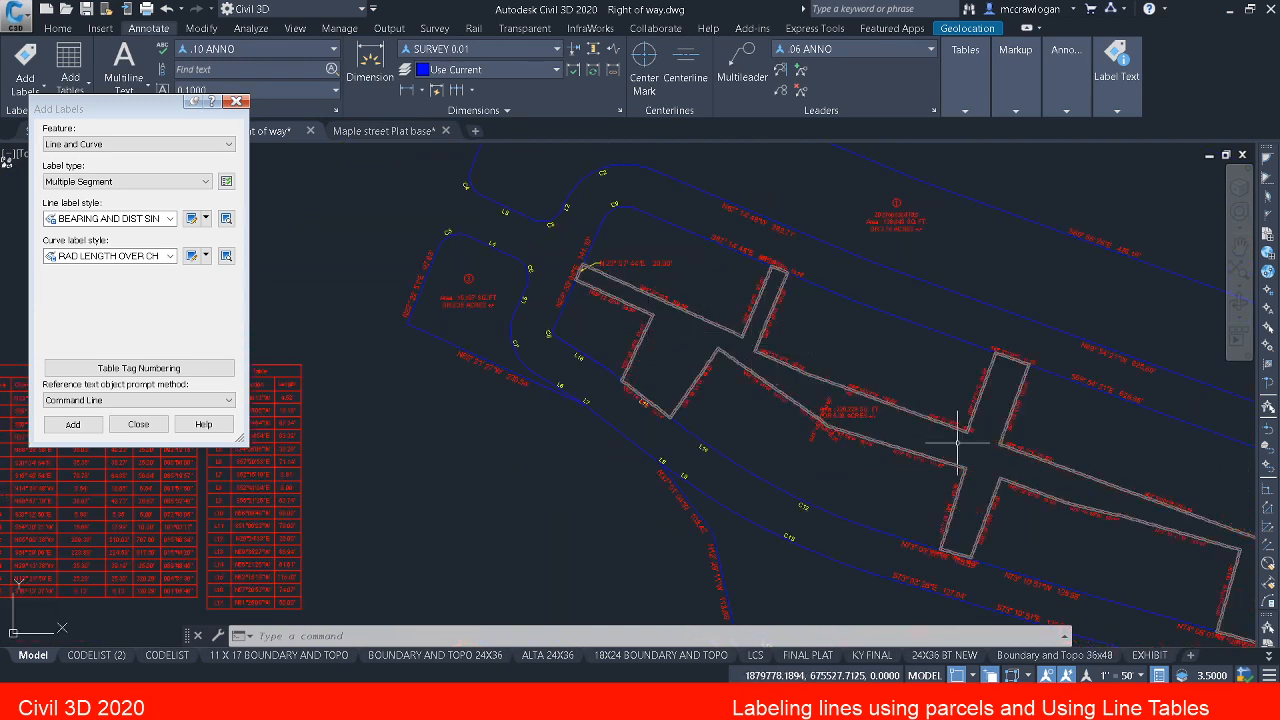
mouse_move(957, 442)
middle_mouse_down()
mouse_move(740, 354)
mouse_move(919, 479)
middle_mouse_up()
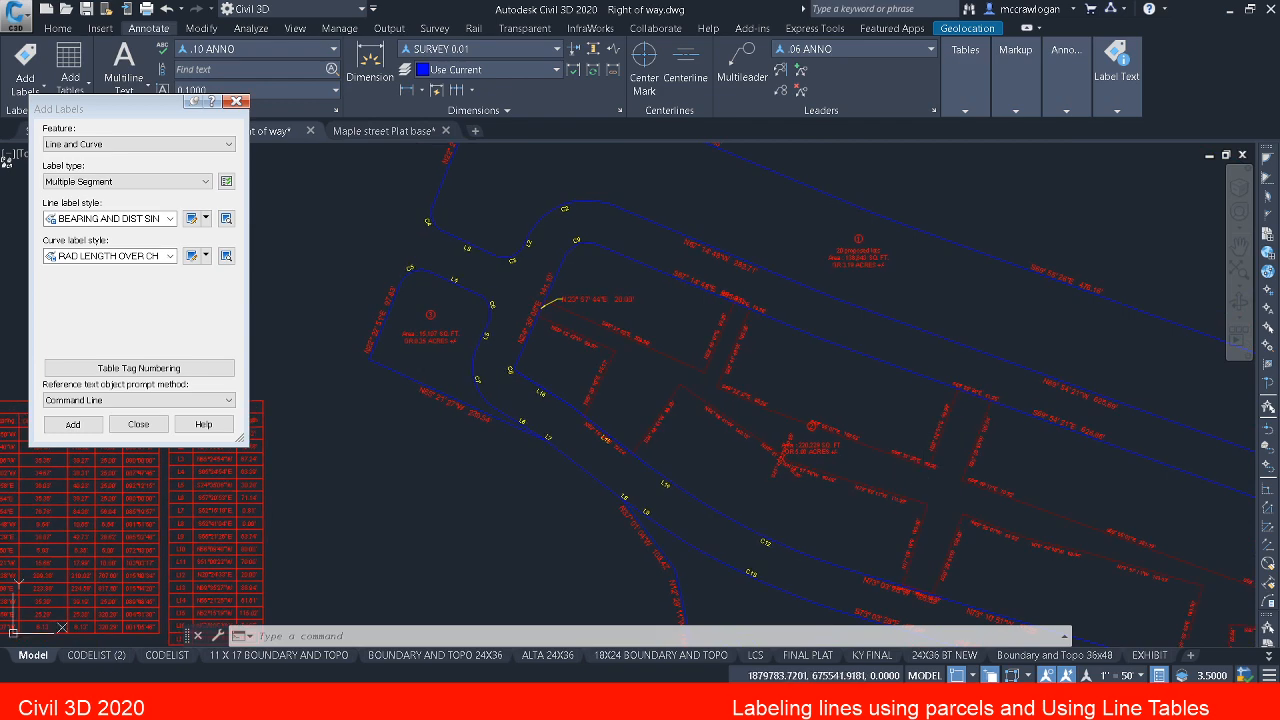
middle_click_drag(700, 423, 729, 443)
scroll(566, 323, "up", 4)
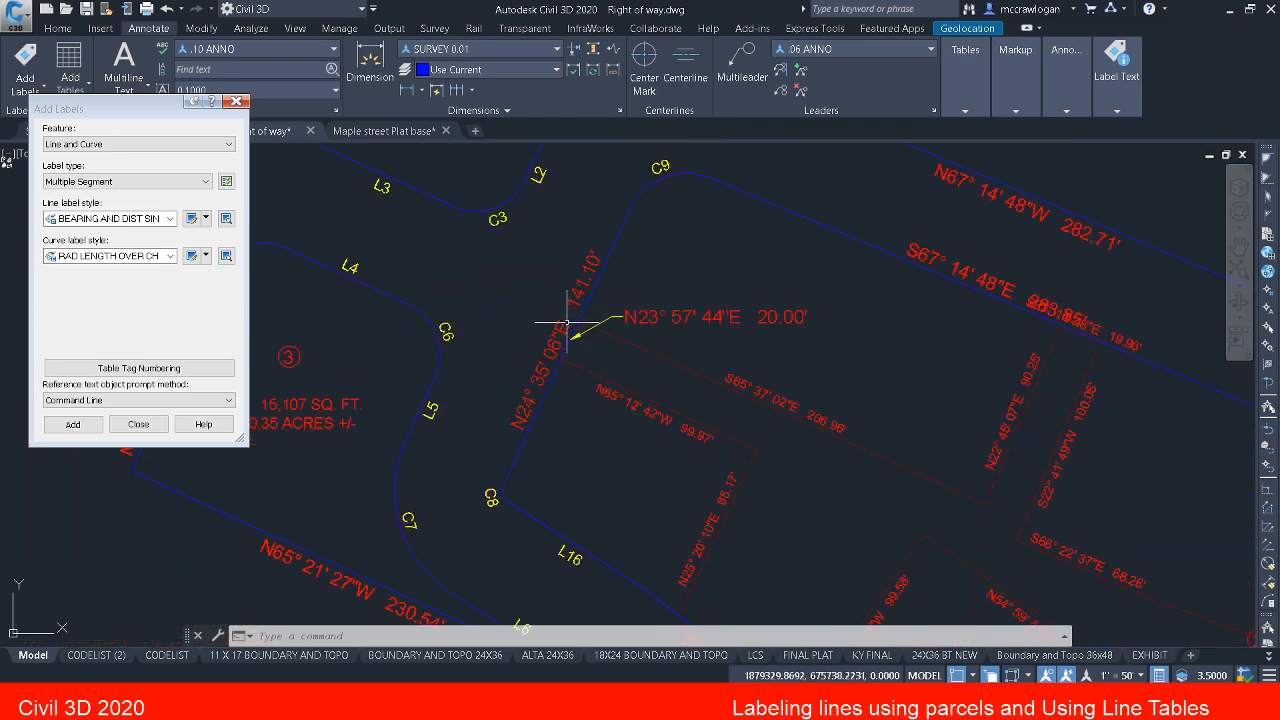
key("Escape")
key("Escape")
key("Escape")
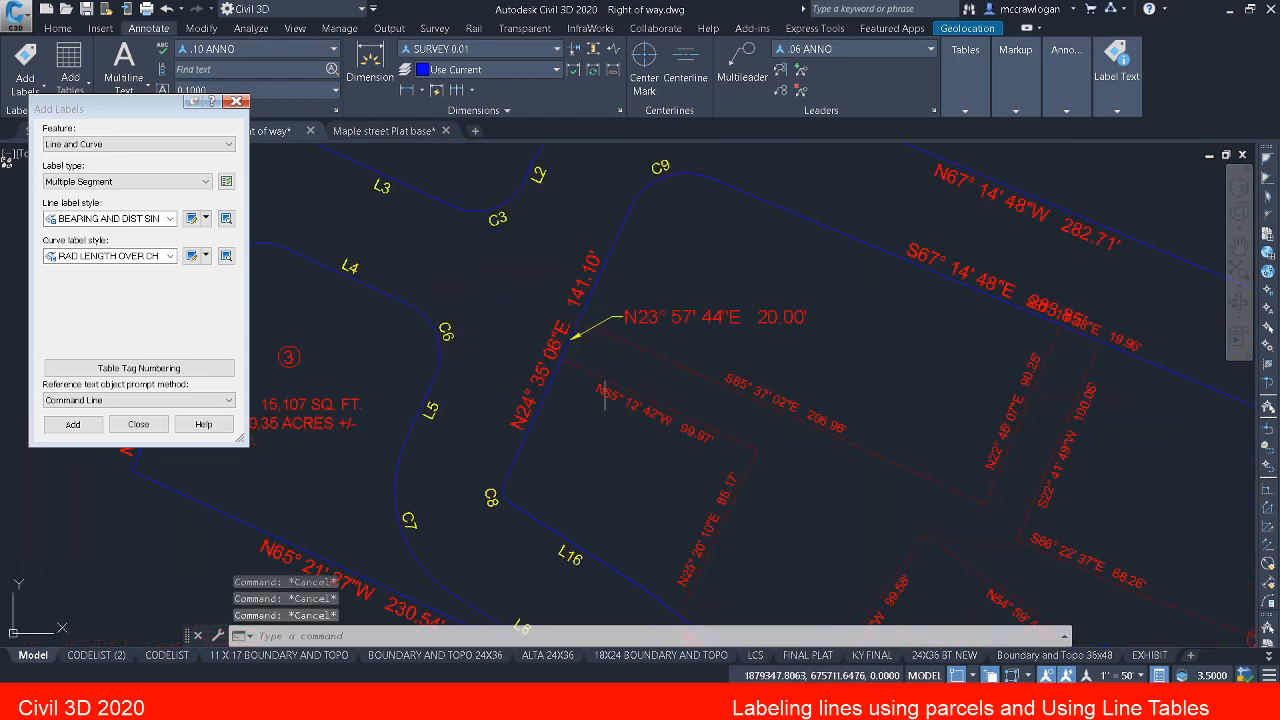
middle_click_drag(604, 398, 537, 294)
scroll(544, 279, "down", 2)
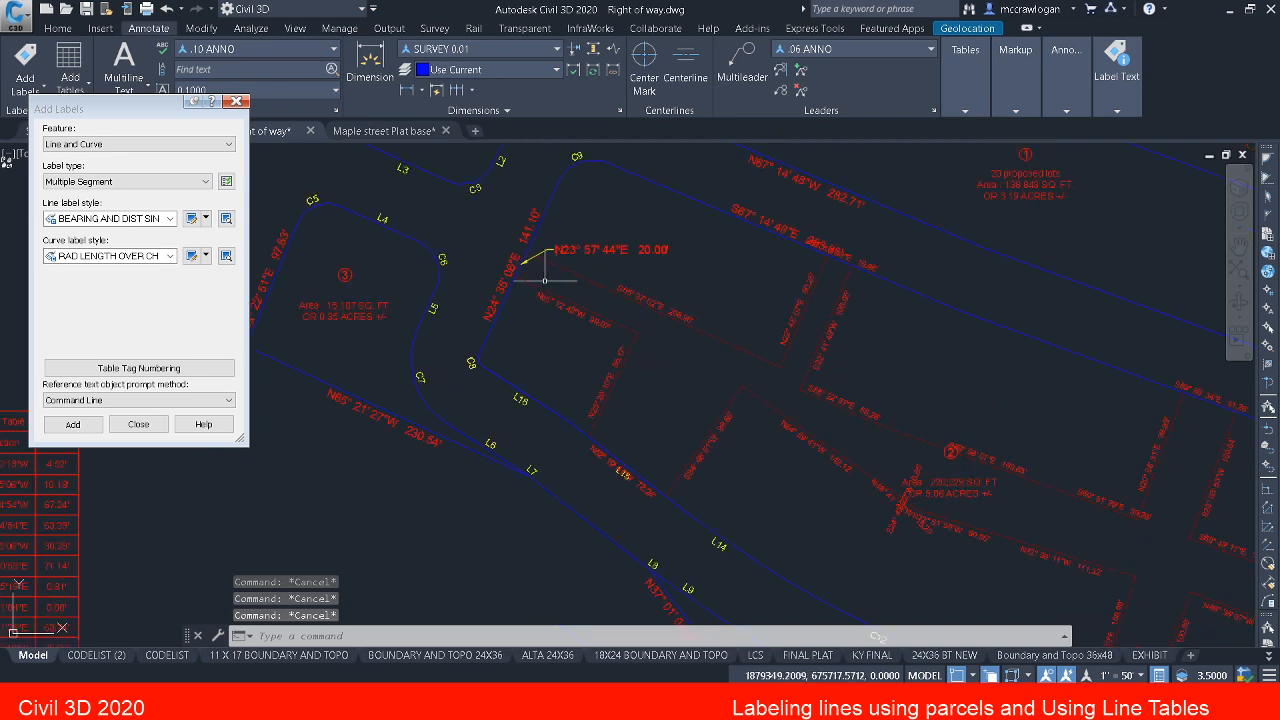
middle_click_drag(683, 406, 575, 322)
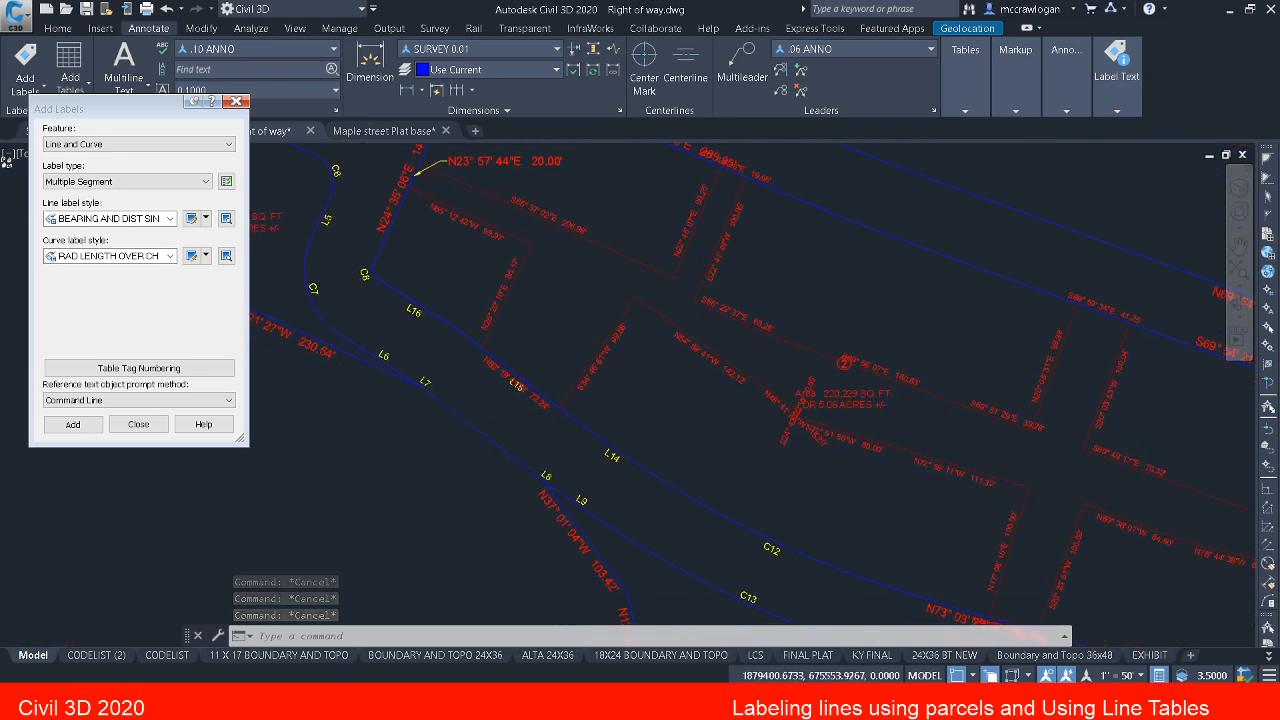
Step: Flip the 72.24' easement label to the other side of its line, away from the L15 tag
scroll(492, 395, "up", 2)
left_click(521, 365)
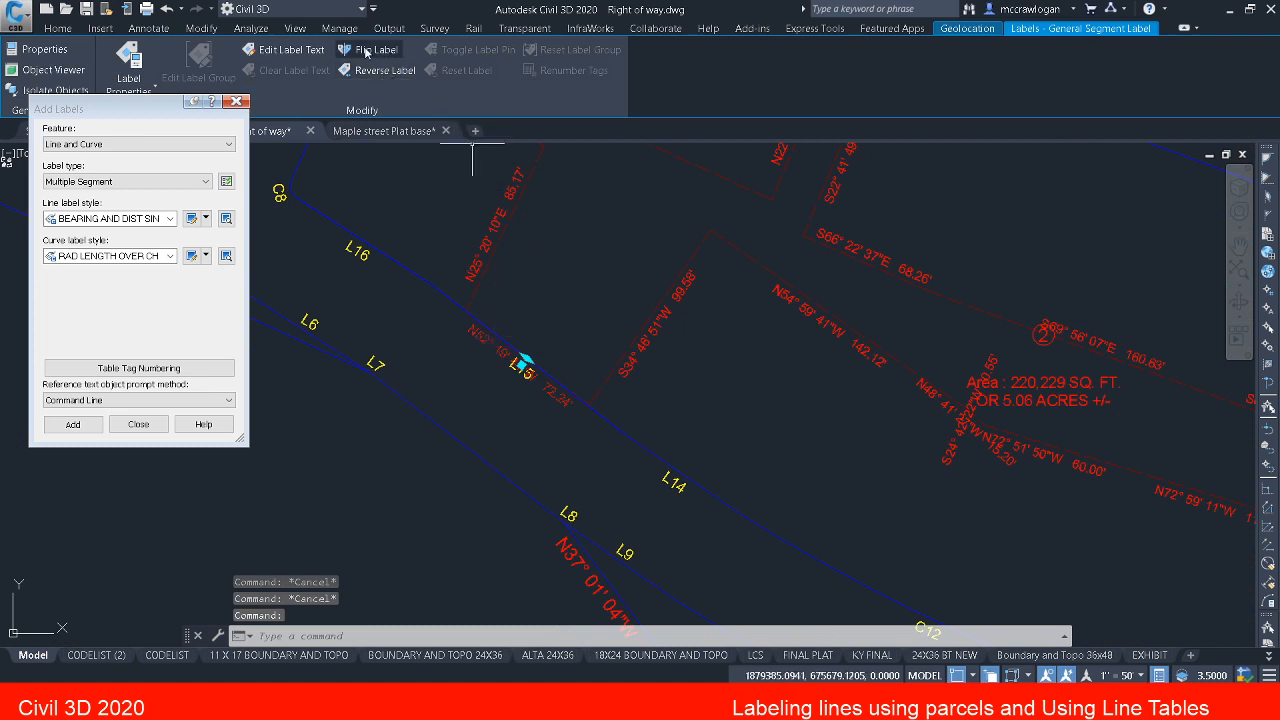
left_click(368, 50)
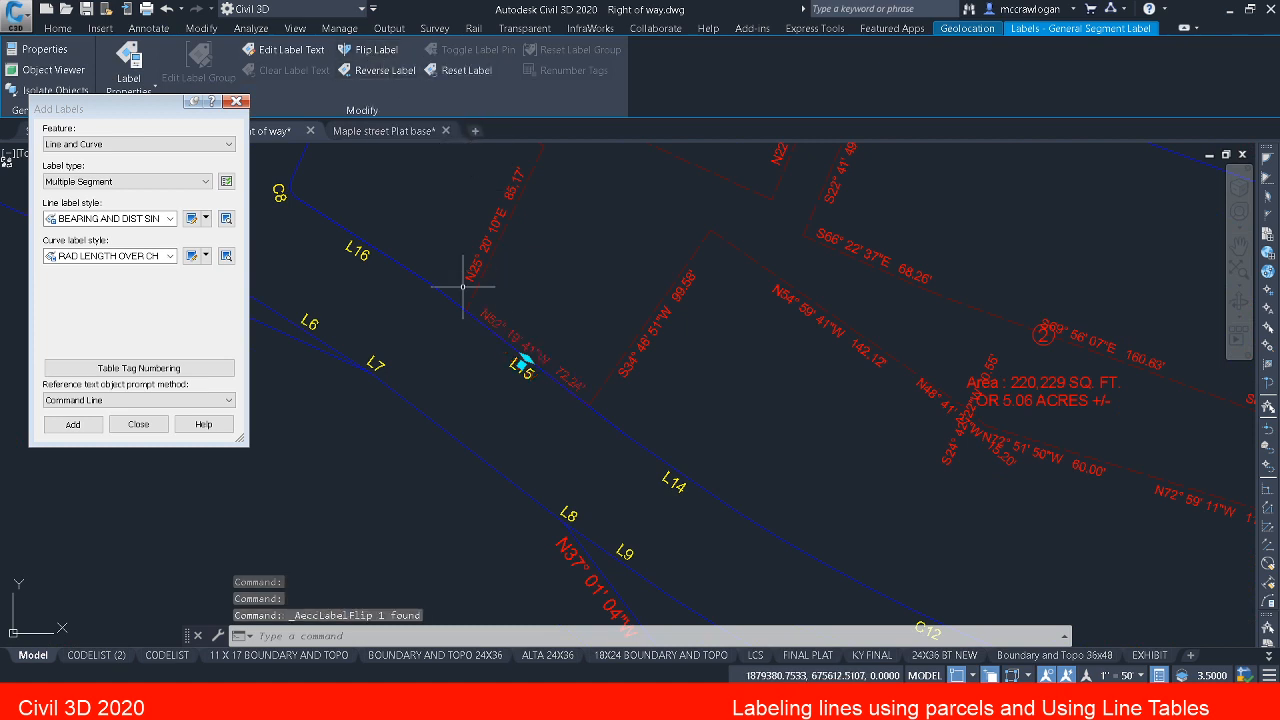
key("Escape")
Step: Flip the N74° 29' 19"W 37.23' easement label to the other side of its line, away from the 126.89' parcel label
middle_click_drag(317, 160, 259, 105)
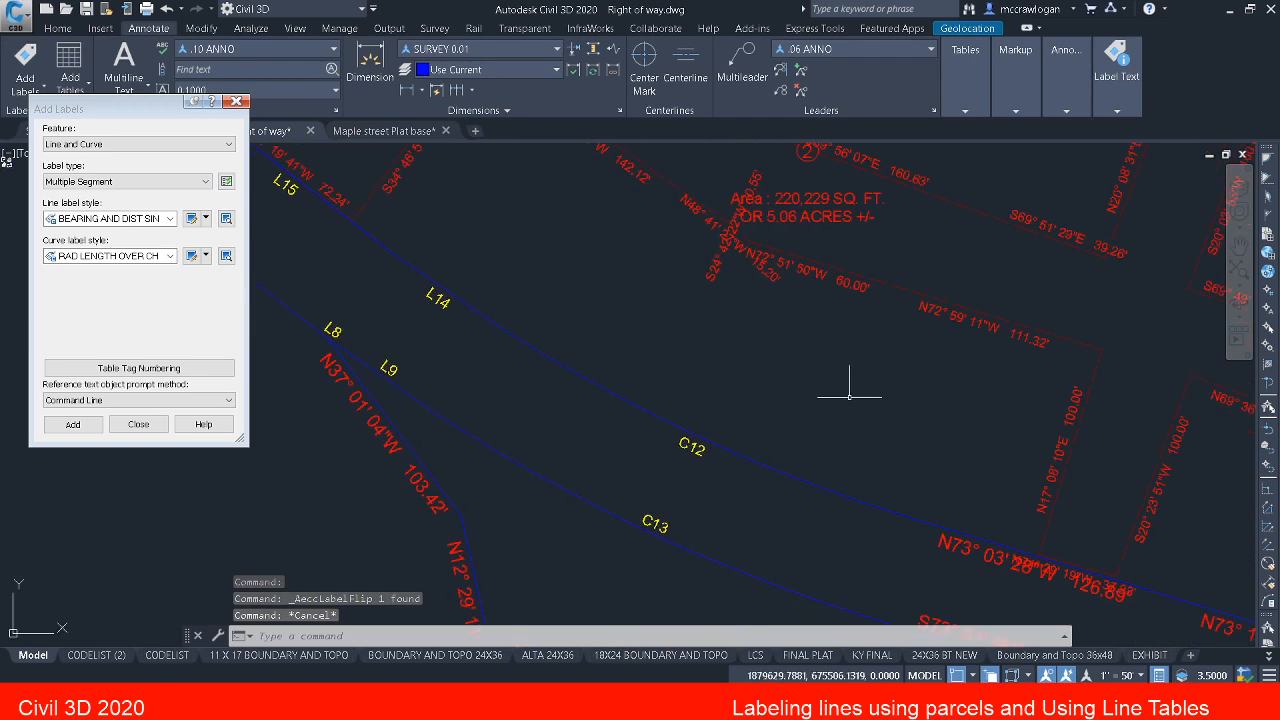
middle_click_drag(843, 393, 674, 228)
scroll(923, 432, "up", 2)
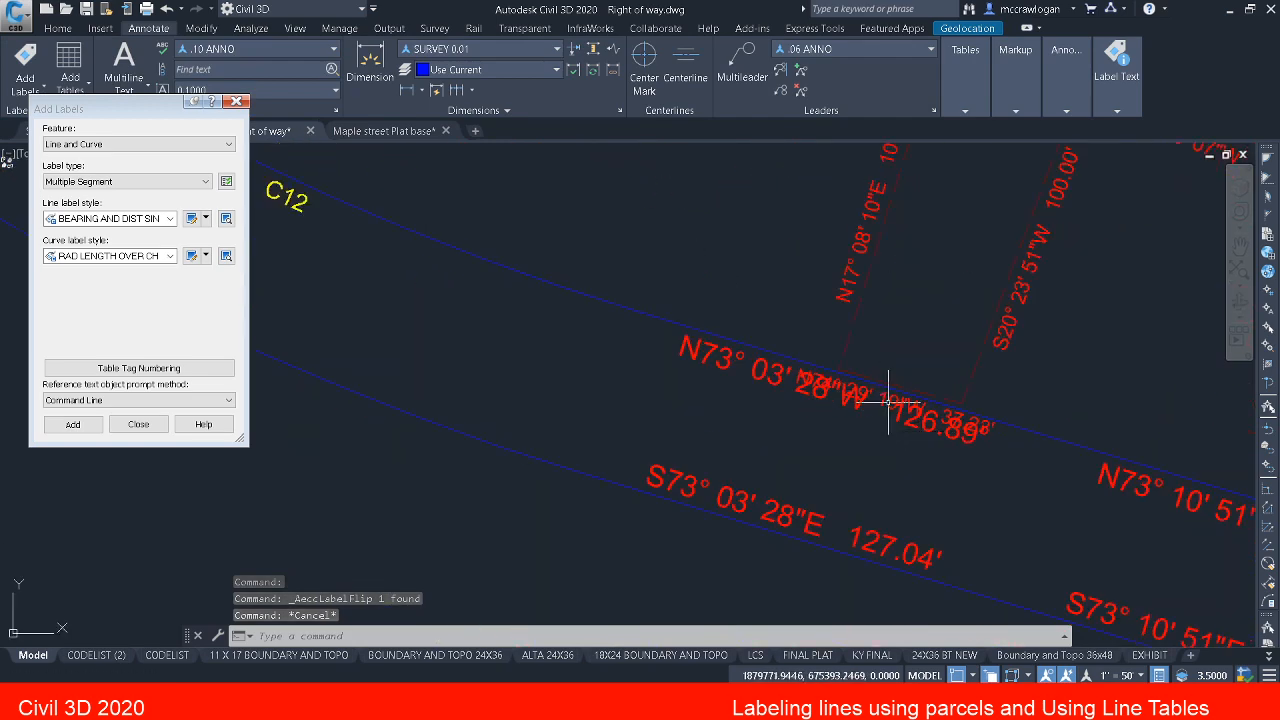
left_click(897, 394)
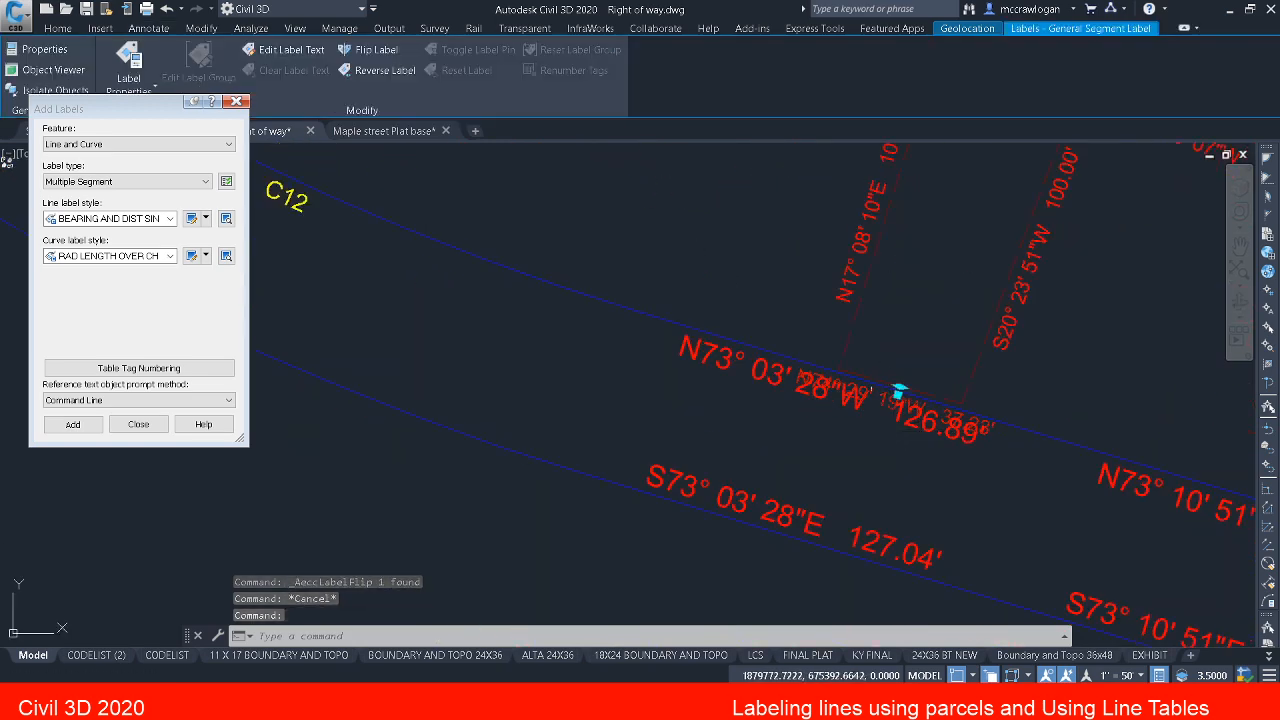
left_click(370, 52)
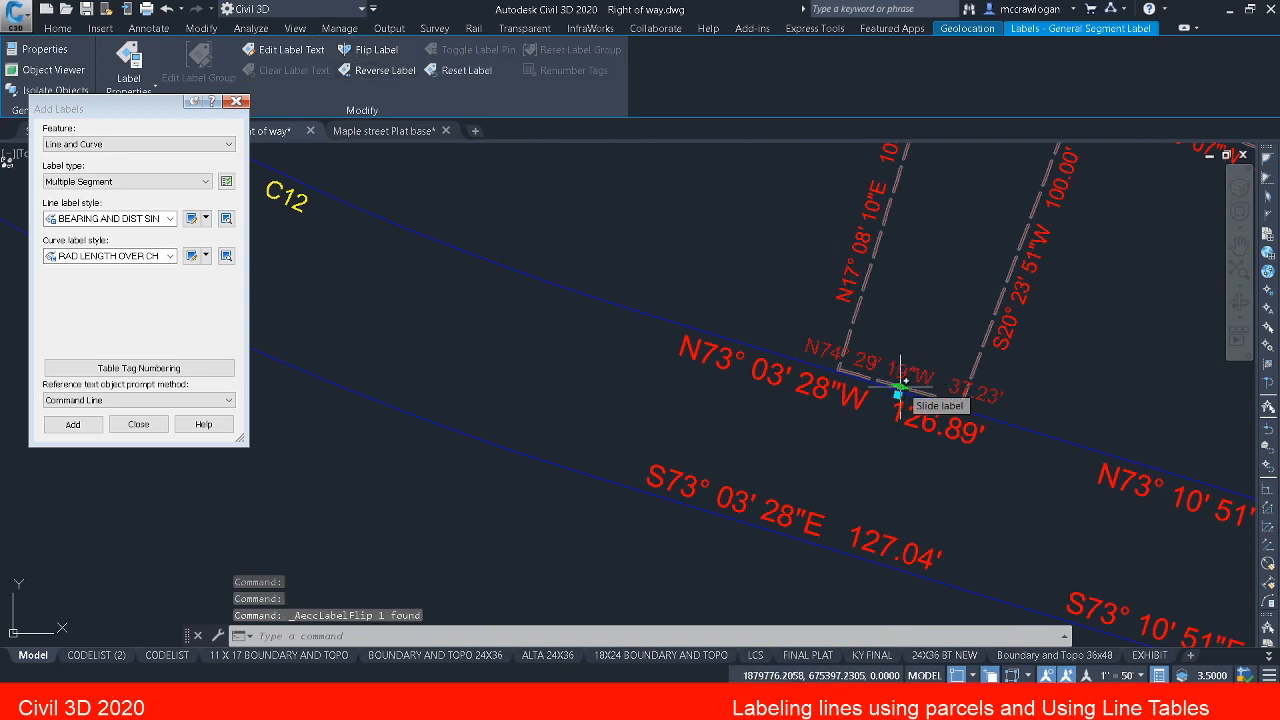
scroll(903, 382, "up", 5)
key("Escape")
key("Escape")
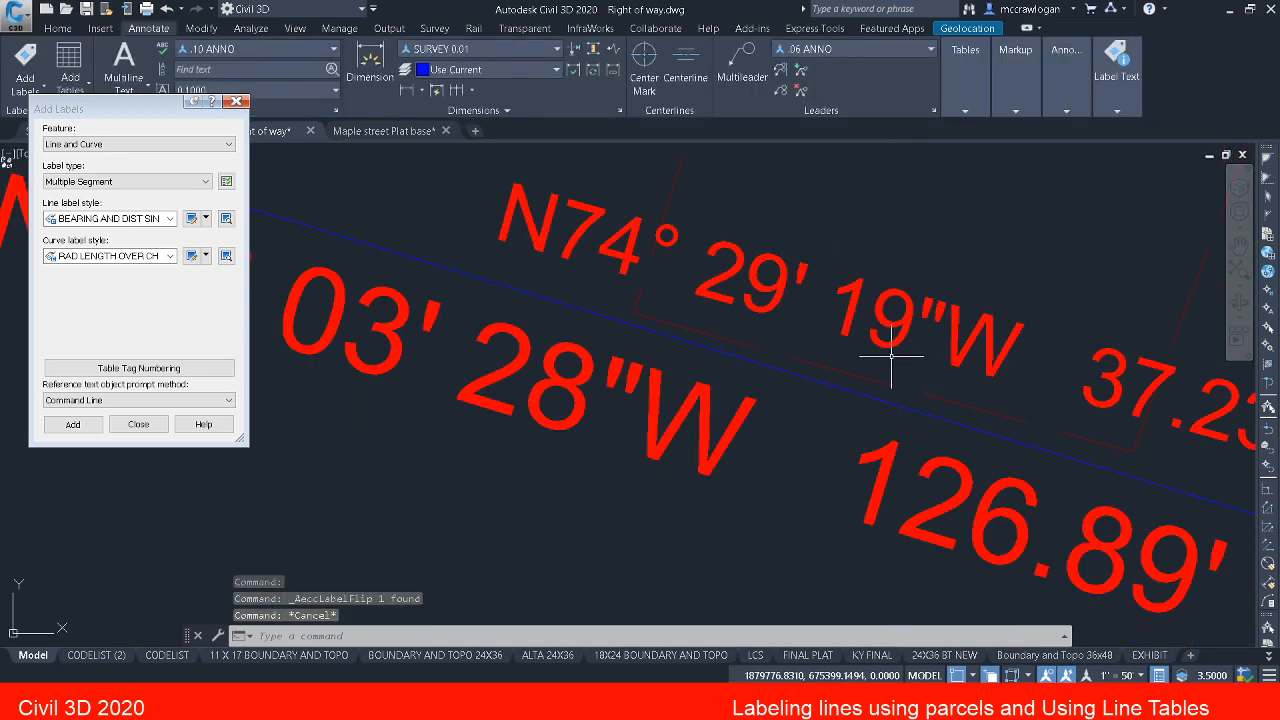
Step: Stretch the east end vertex of the short drainage easement segment perpendicular onto the parcel line labelled 126.89'
scroll(885, 365, "down", 3)
scroll(885, 367, "down", 3)
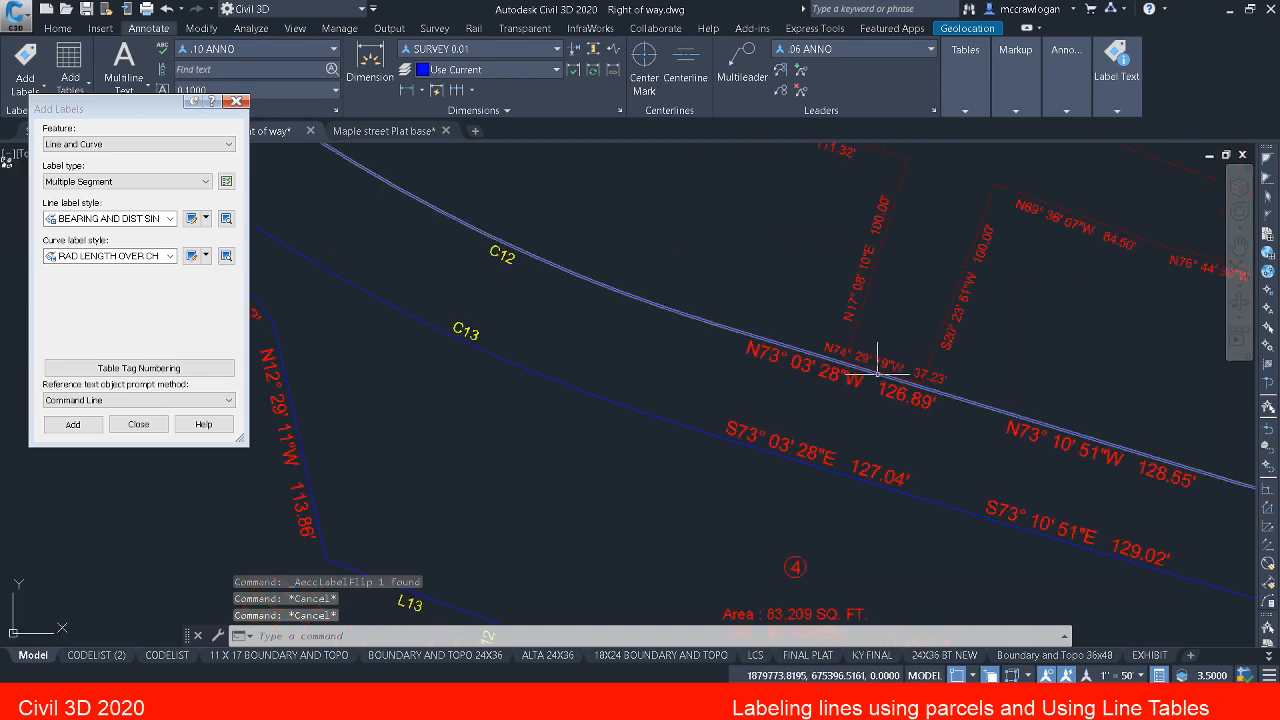
scroll(885, 370, "up", 3)
scroll(886, 372, "up", 3)
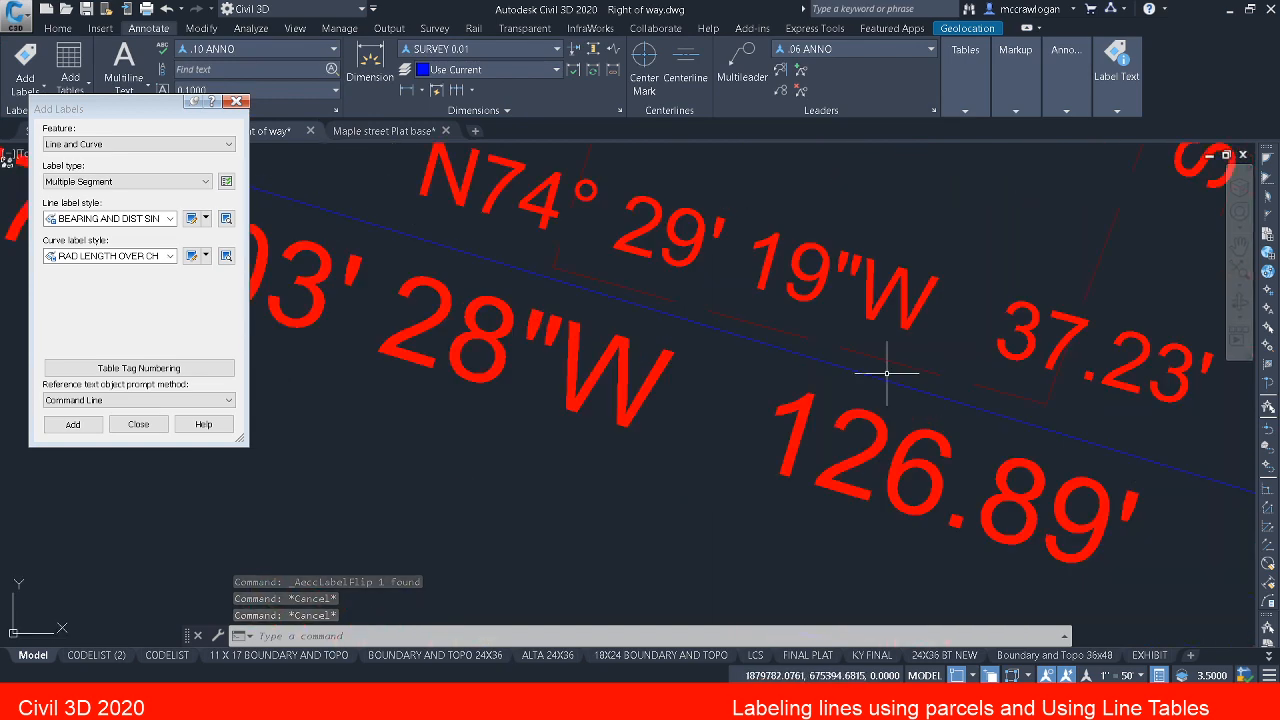
scroll(886, 371, "up", 1)
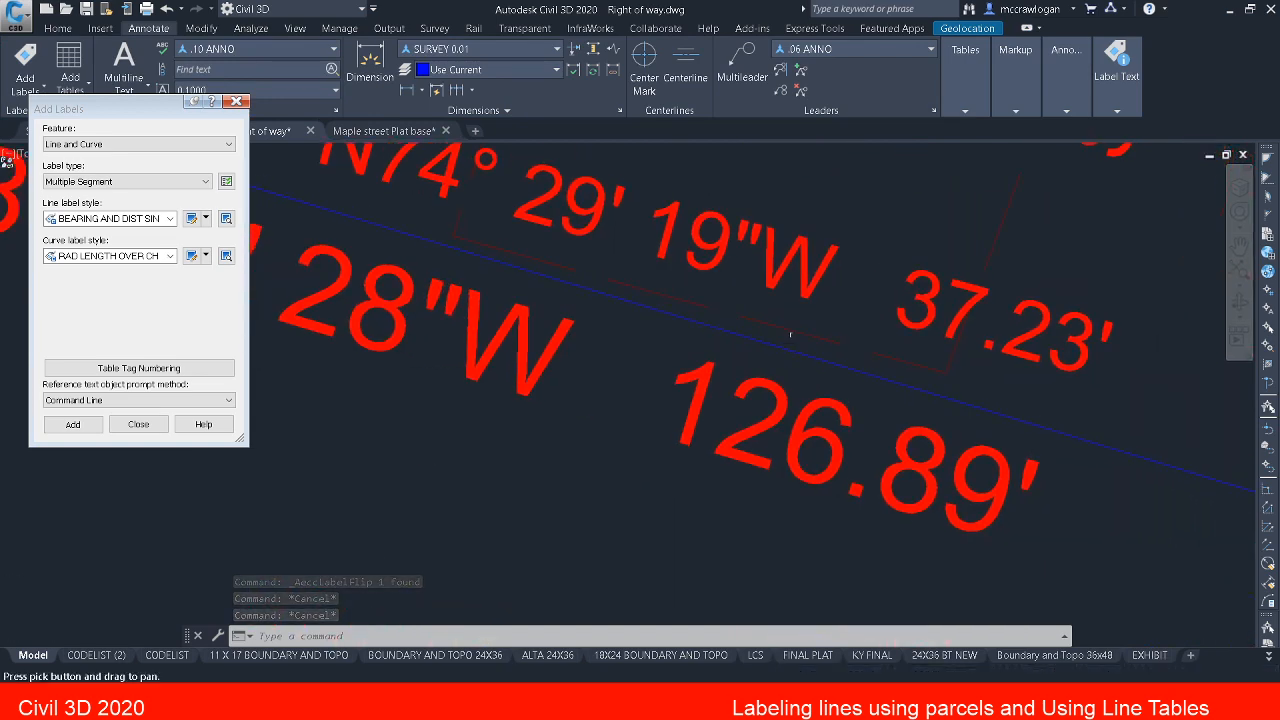
left_click(920, 365)
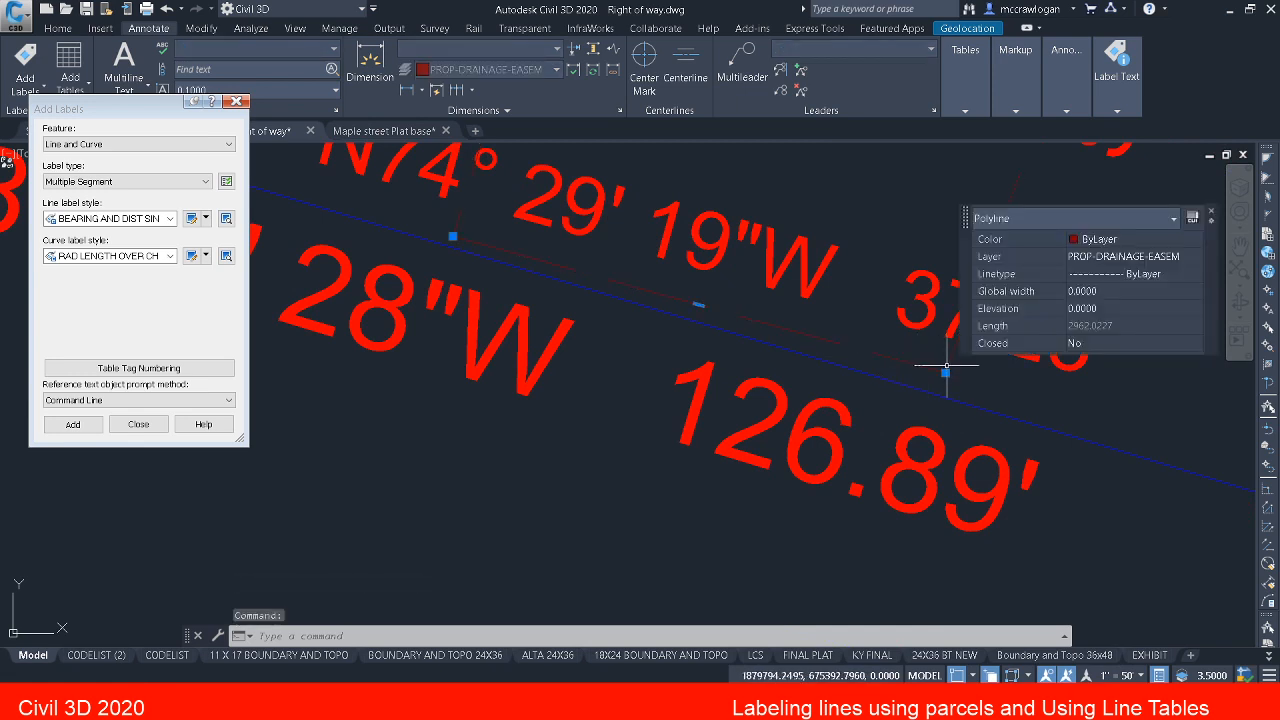
left_click(945, 372)
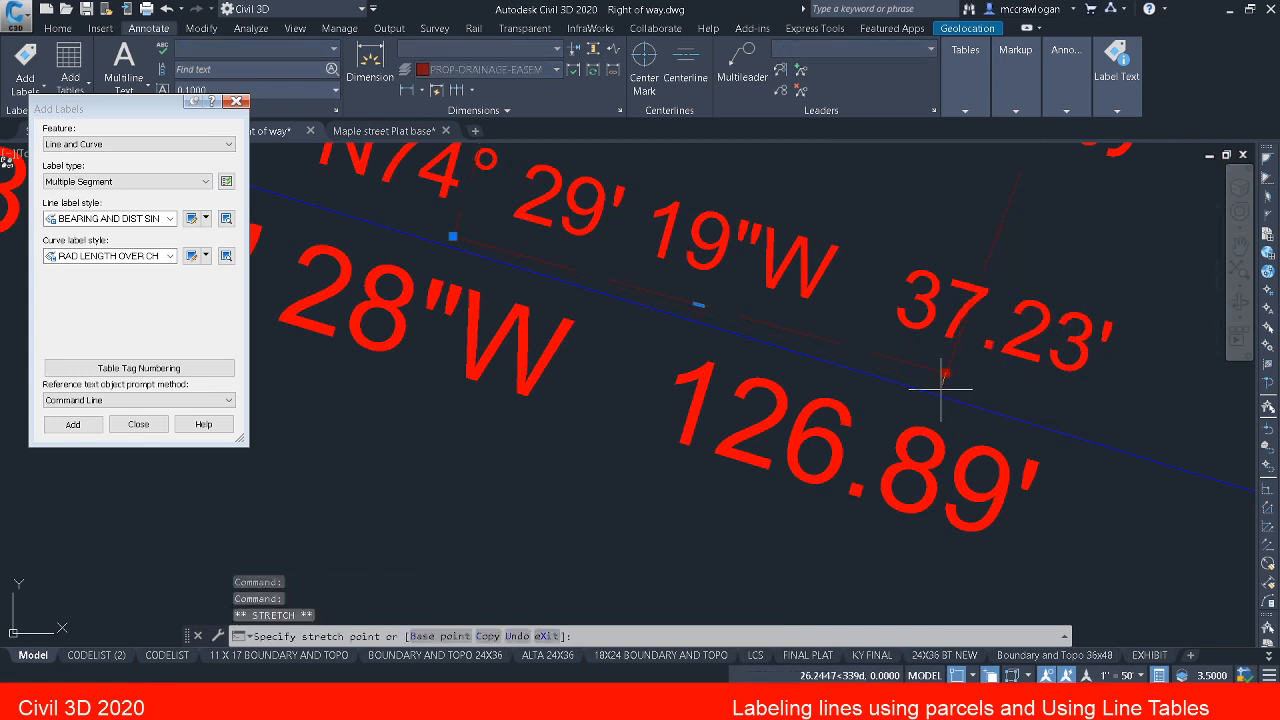
right_click(947, 384, "shift")
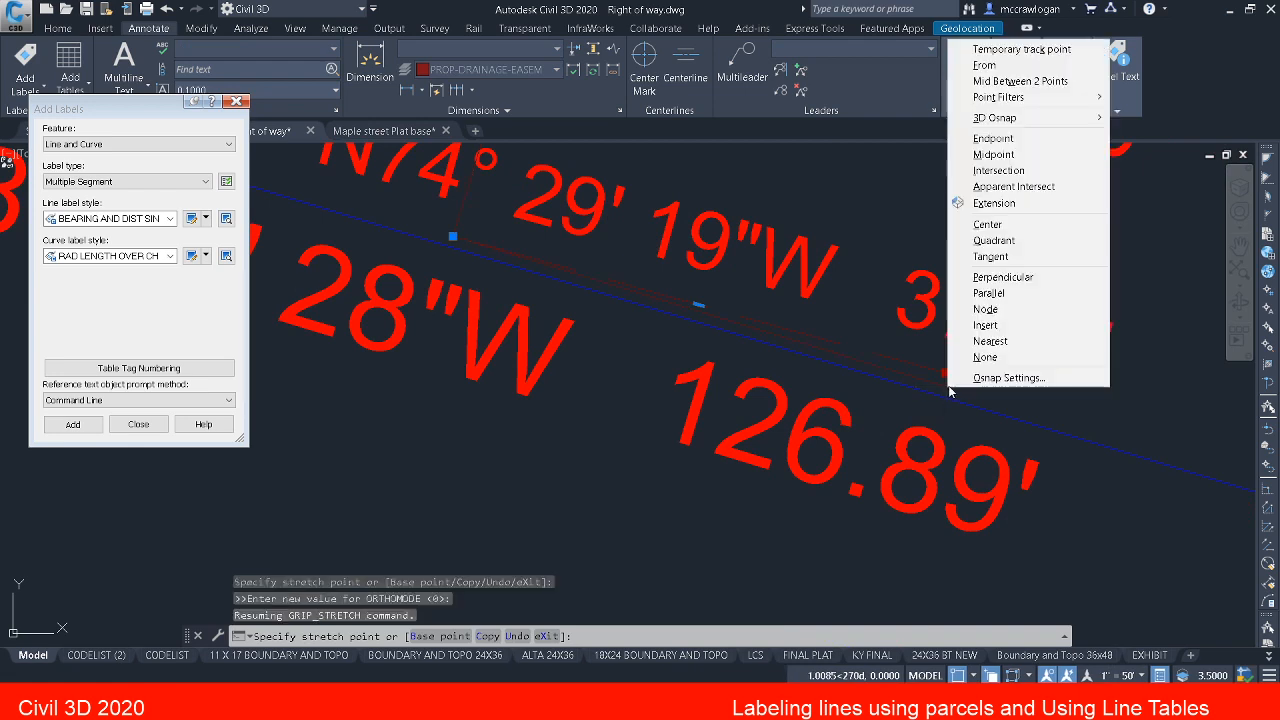
left_click(993, 278)
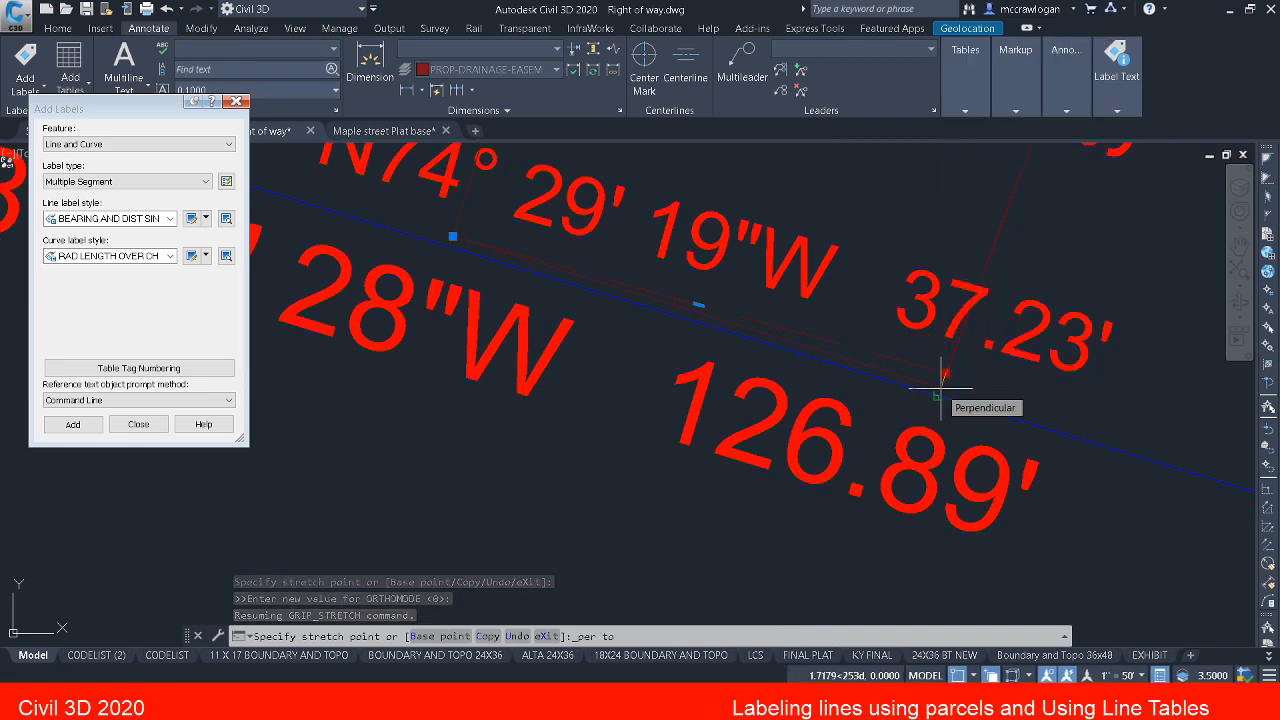
left_click(940, 396)
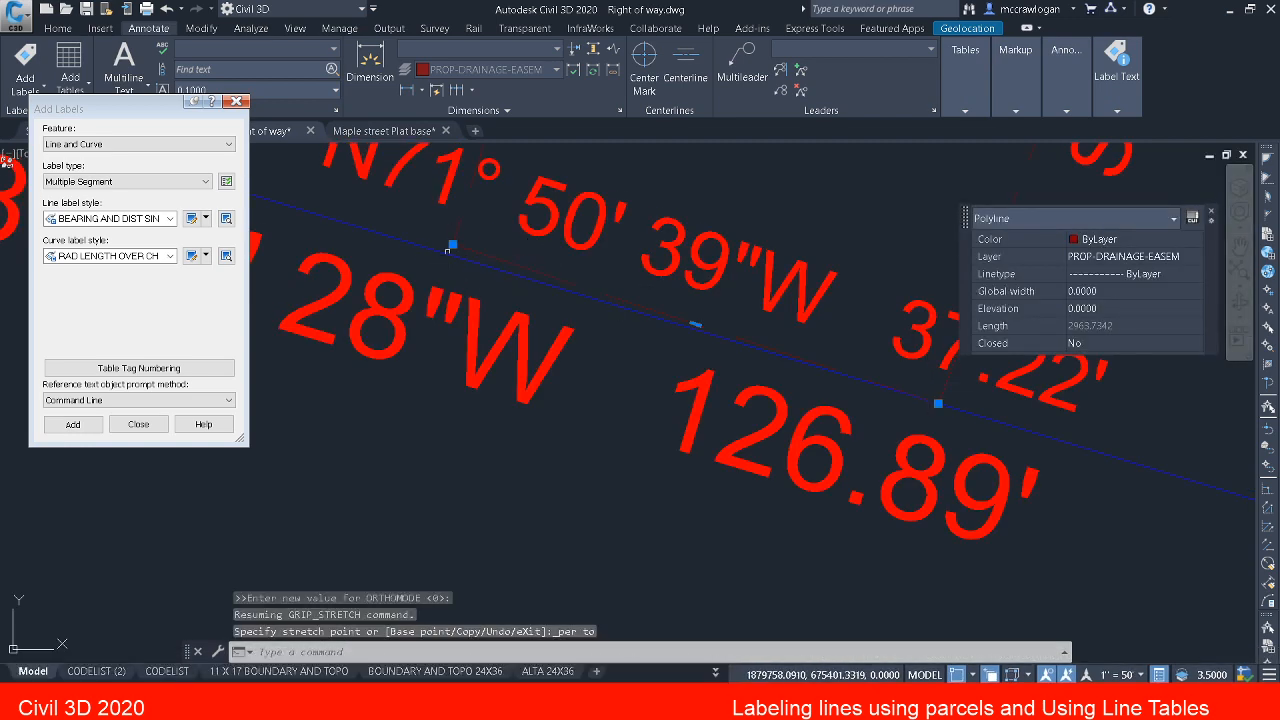
Step: Stretch the segment's west end vertex perpendicular onto the same parcel line and save the drawing
left_click(452, 246)
right_click(452, 247, "shift")
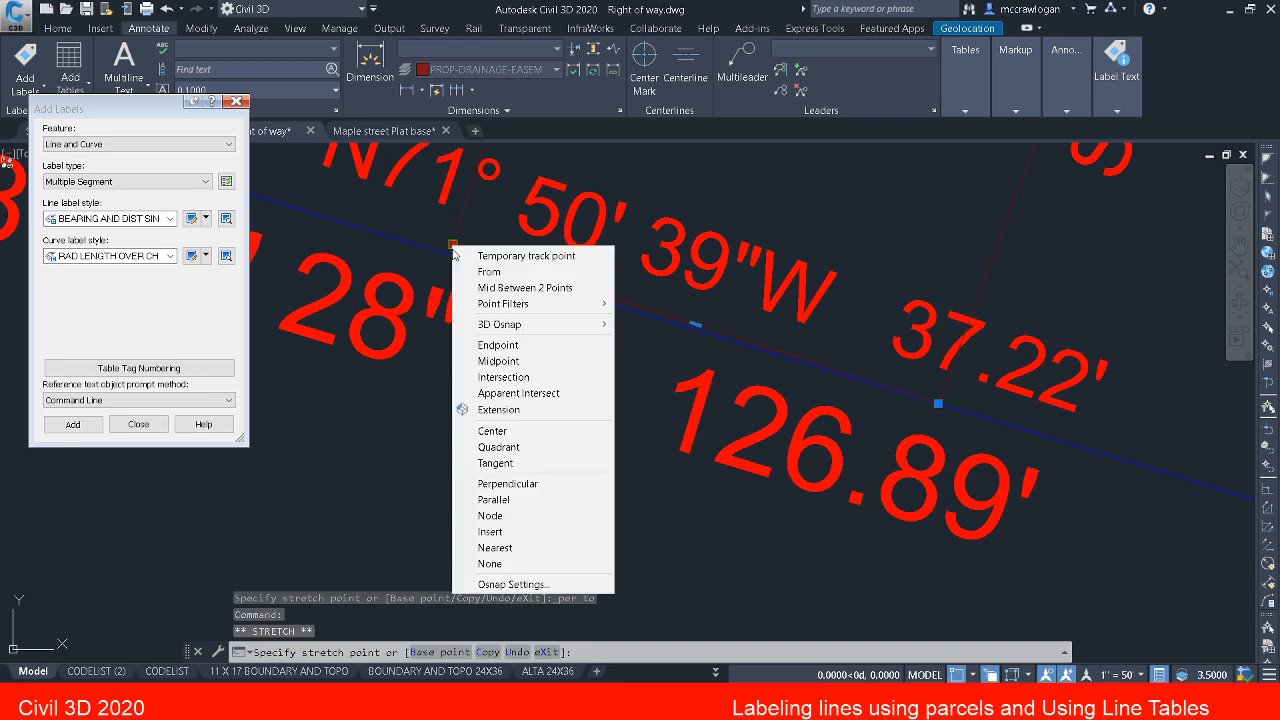
left_click(530, 485)
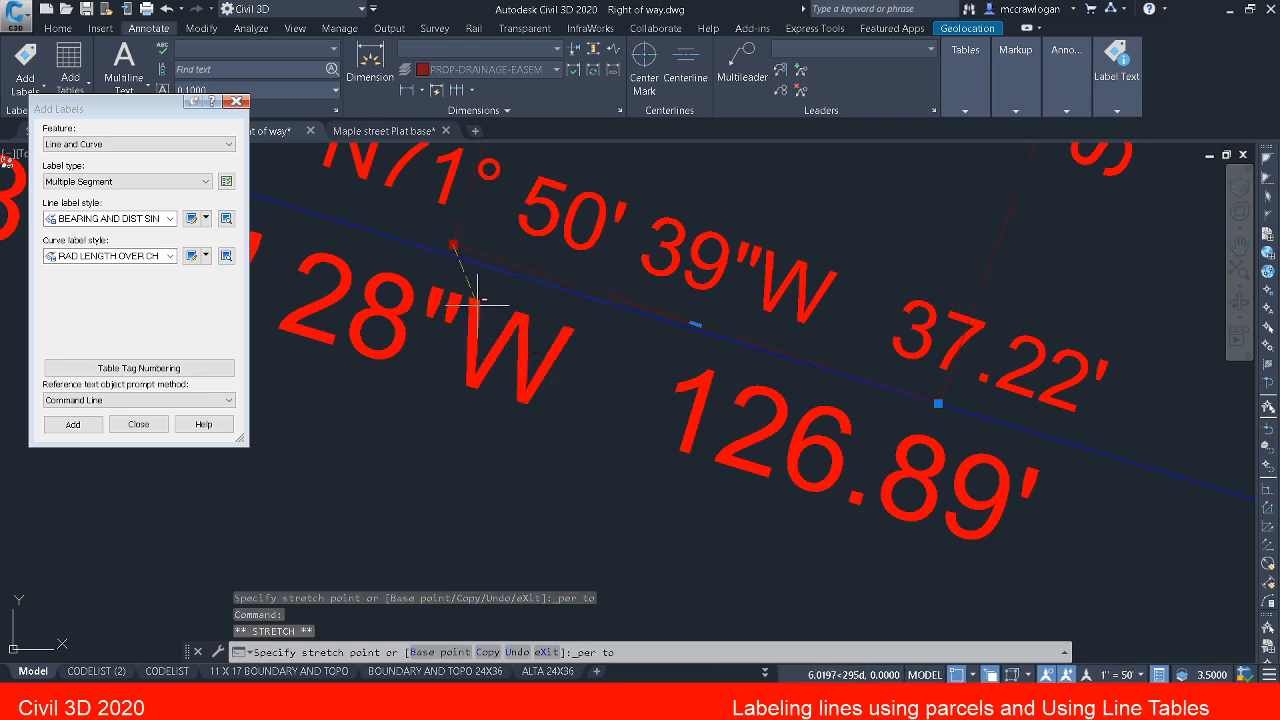
left_click(450, 254)
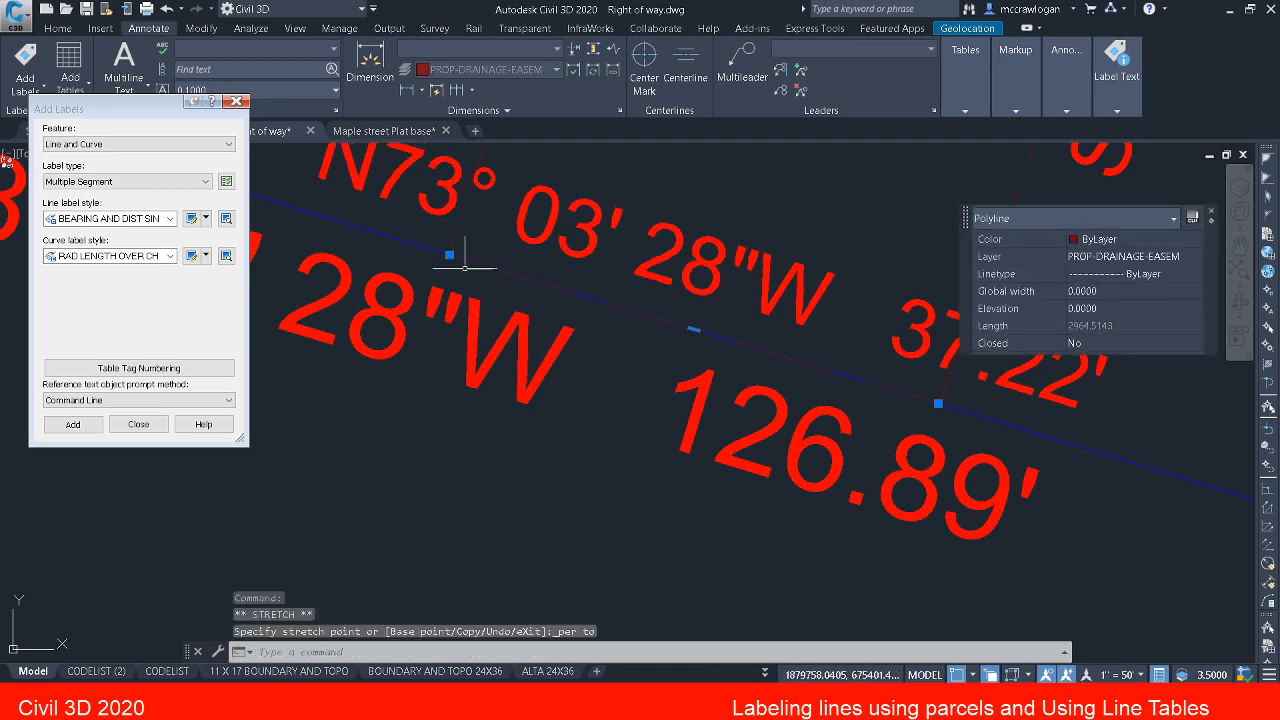
key("Escape")
scroll(489, 272, "down", 5)
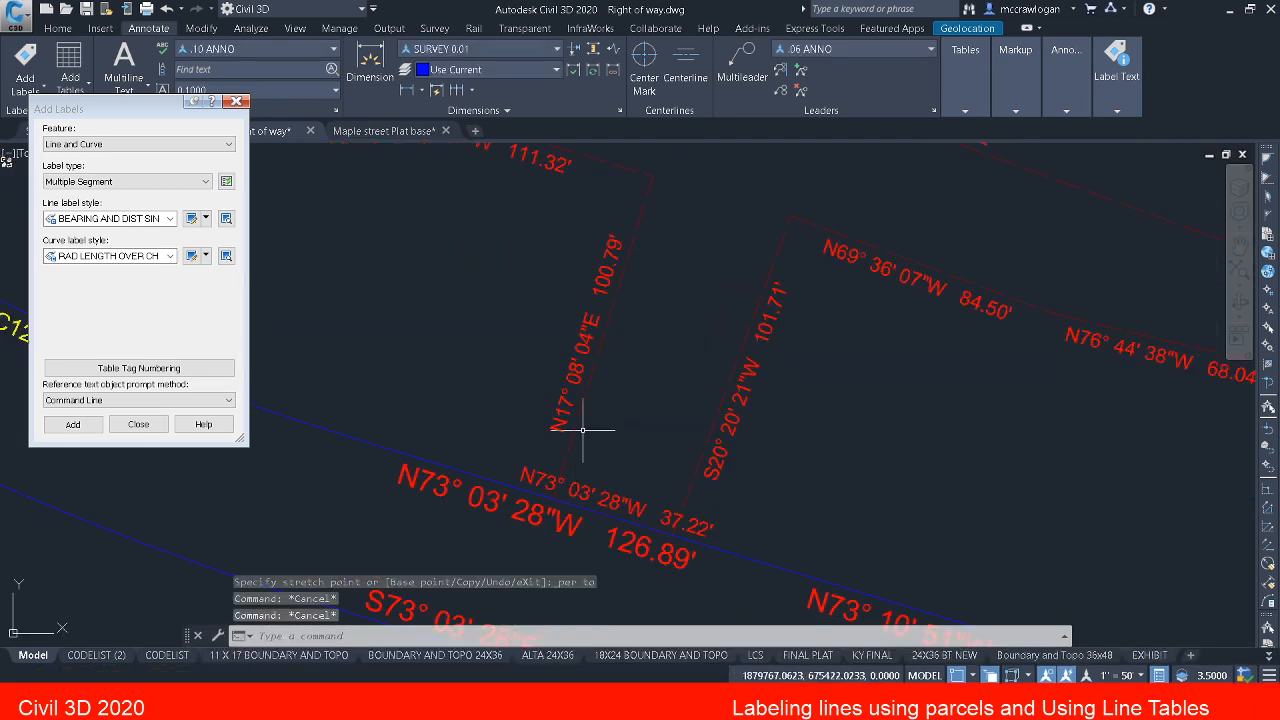
key("ctrl+s")
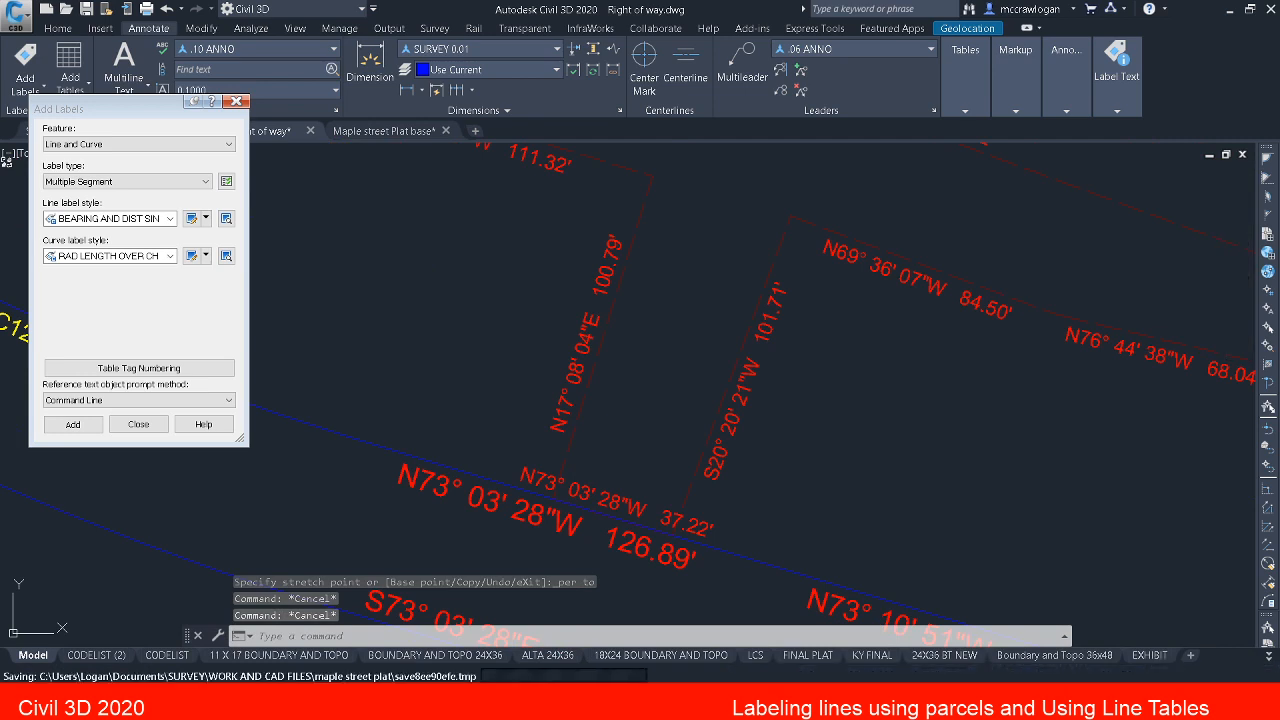